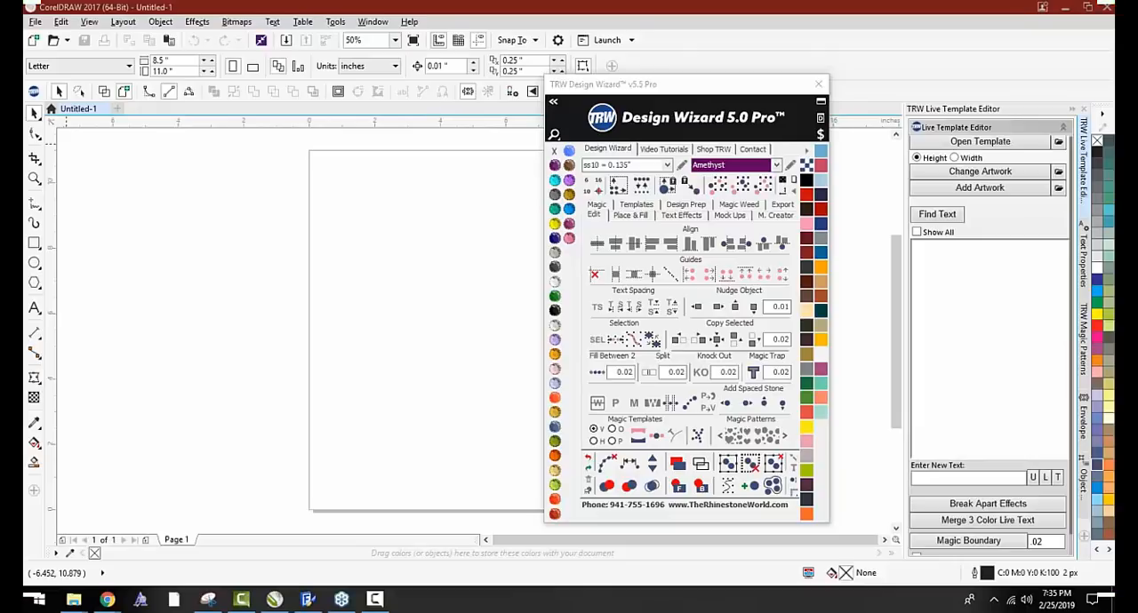
# Show the Magic functions in the Design Wizard and move its window clear of the page
pyautogui.click(597, 204)
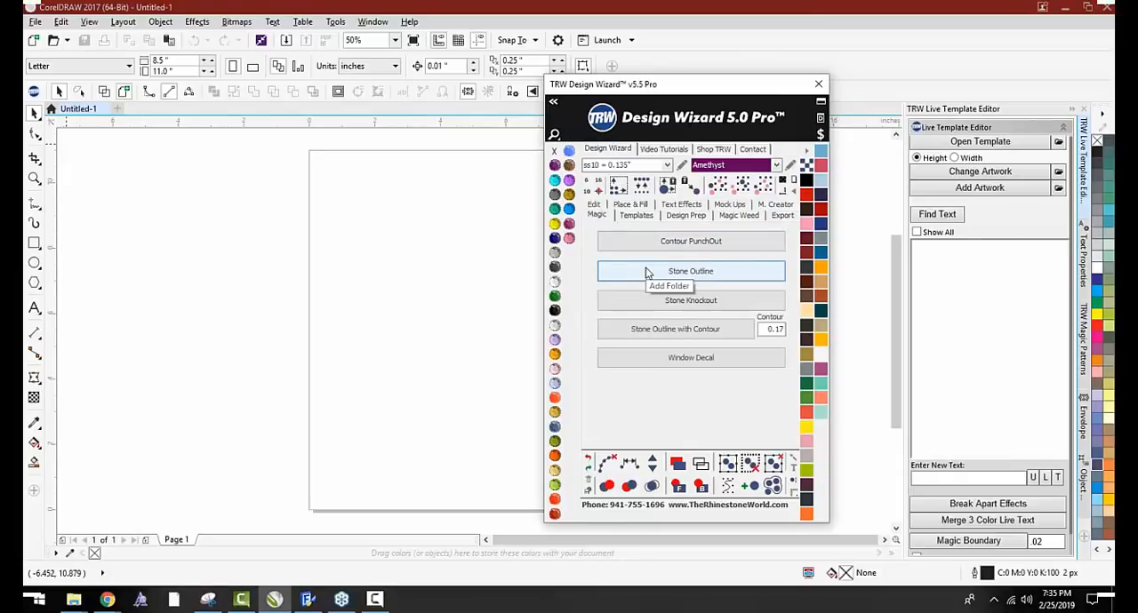
pyautogui.moveTo(691, 84); pyautogui.dragTo(775, 58)
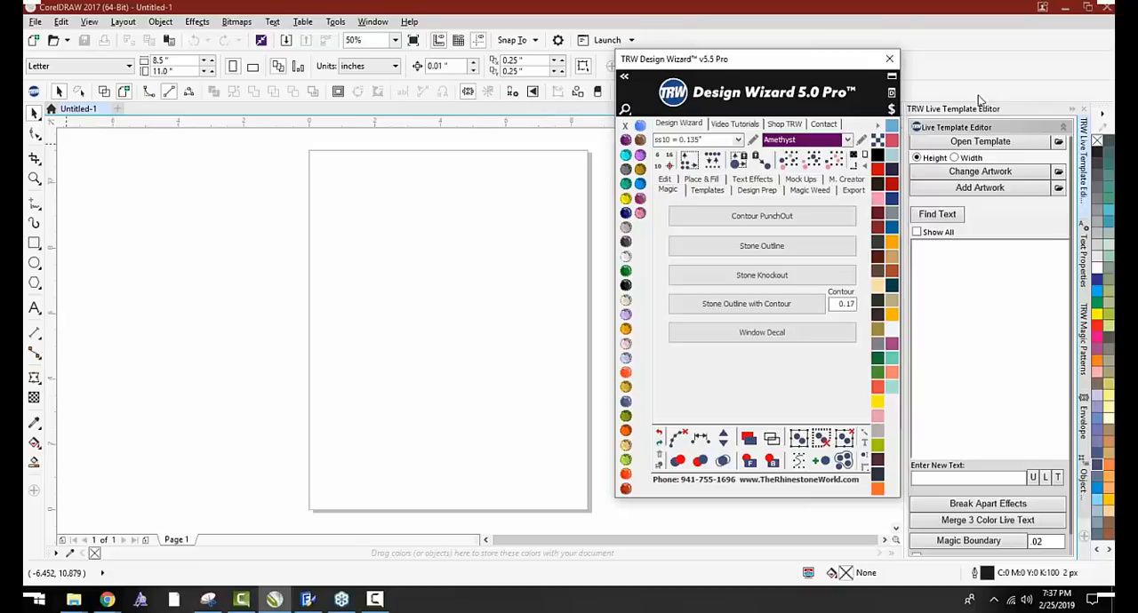
# Add the artistic text "Baseball" to the page and enlarge it to about 7.9 inches wide
pyautogui.click(33, 308)
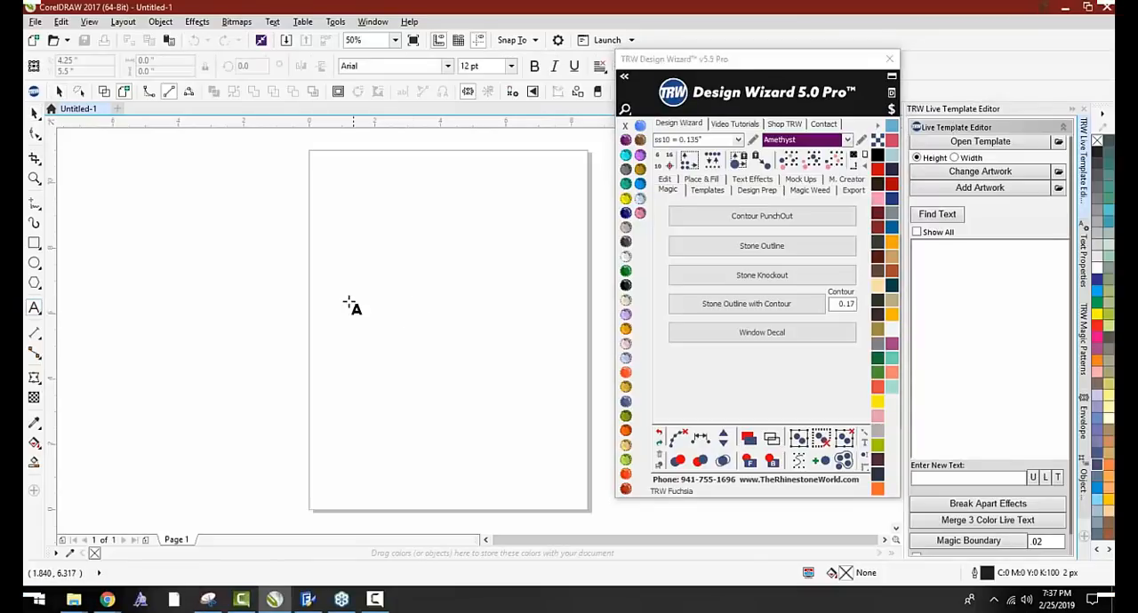
pyautogui.click(348, 297)
pyautogui.write('Ba')
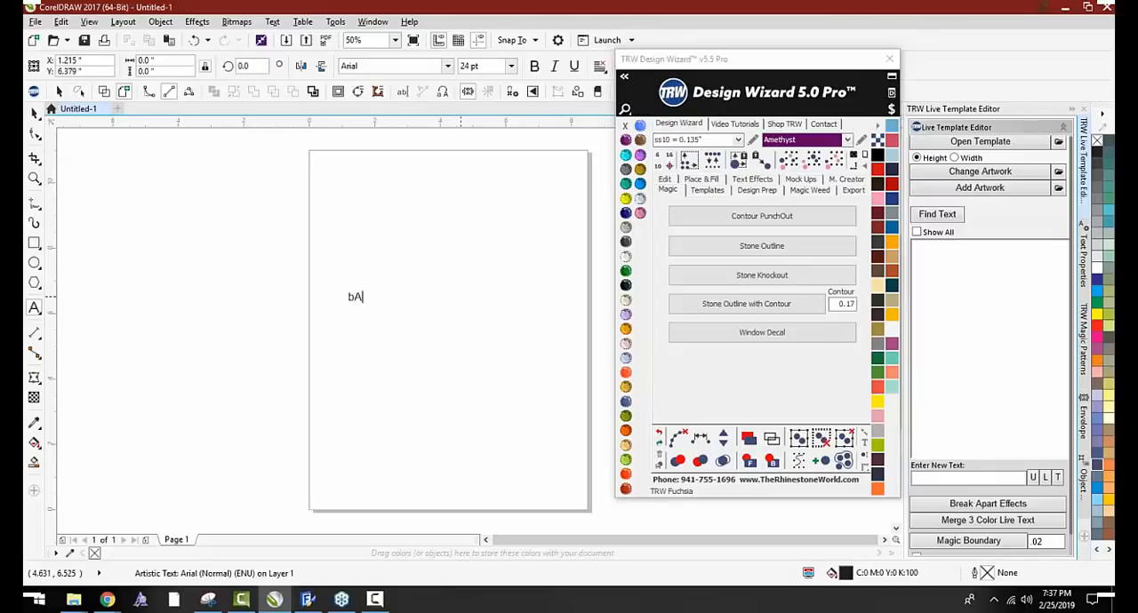
pyautogui.write('seball')
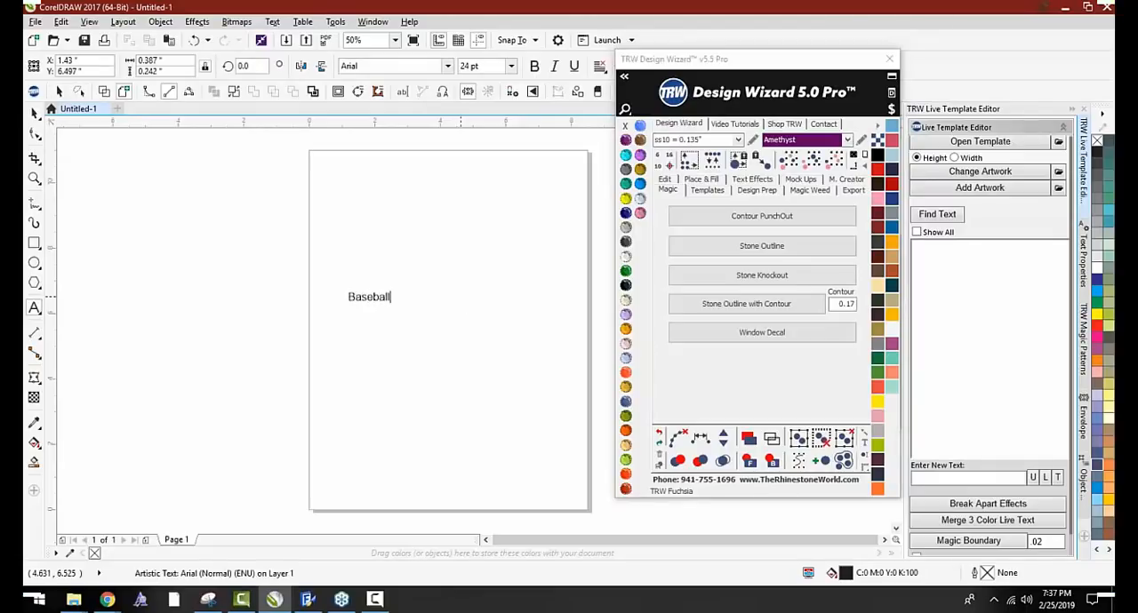
pyautogui.click(34, 113)
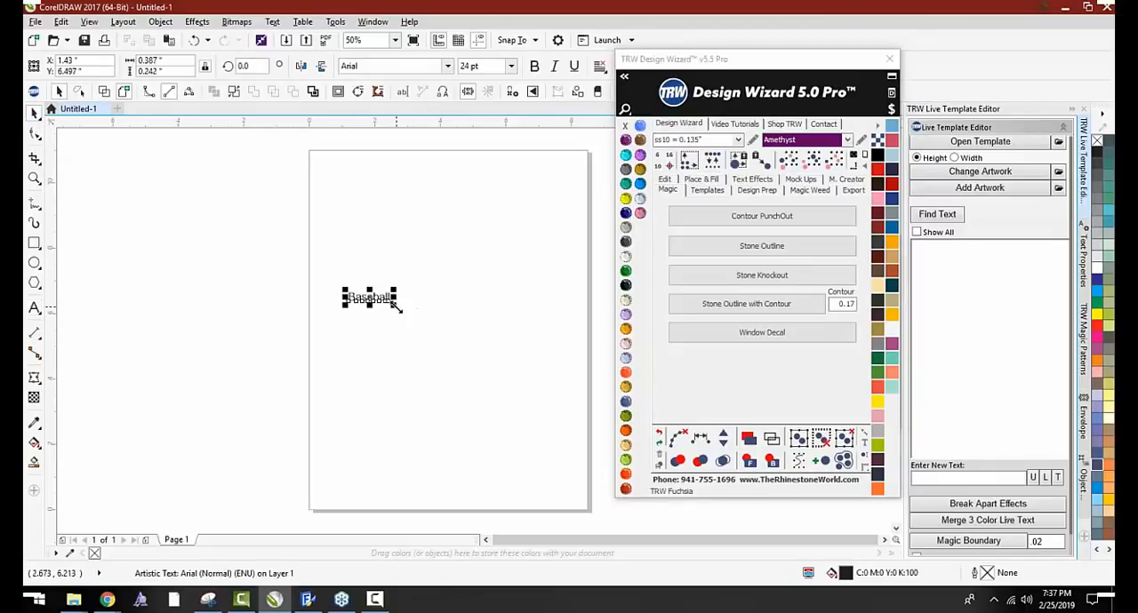
pyautogui.moveTo(394, 305); pyautogui.dragTo(613, 347)
# Set the Baseball text in TRW Stadium Font, move it higher on the page and close the Design Wizard
pyautogui.click(624, 77)
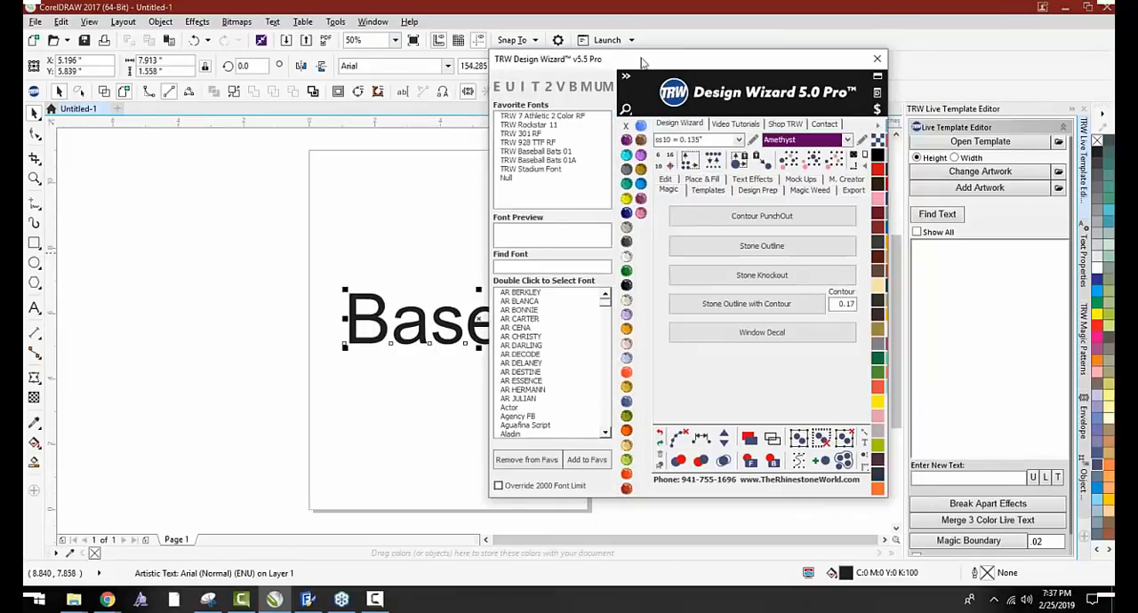
pyautogui.click(671, 261)
pyautogui.write('trw')
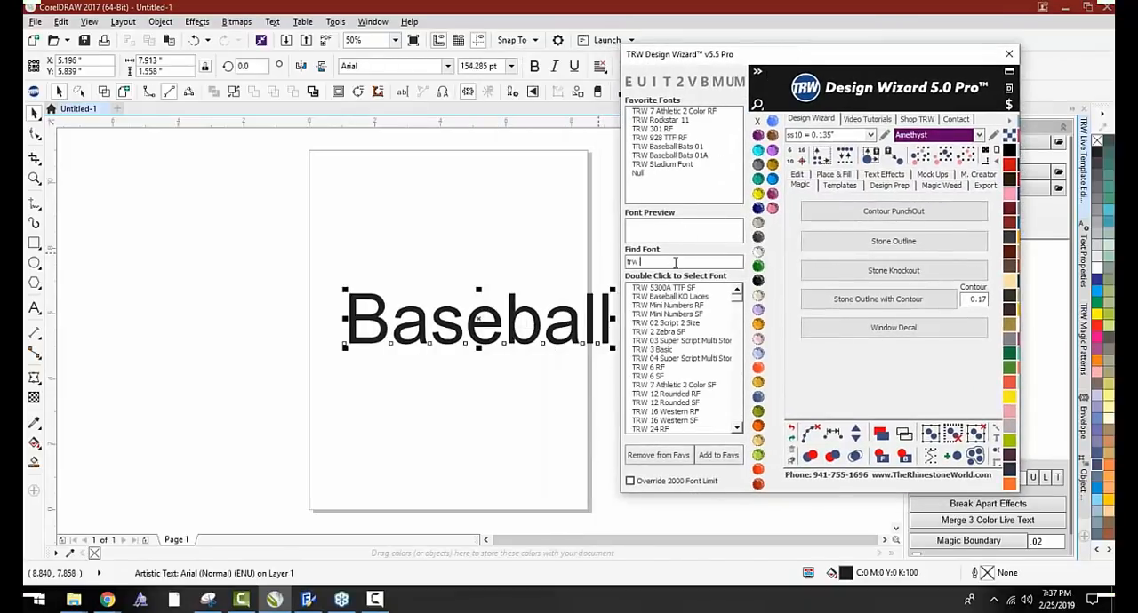
pyautogui.doubleClick(669, 164)
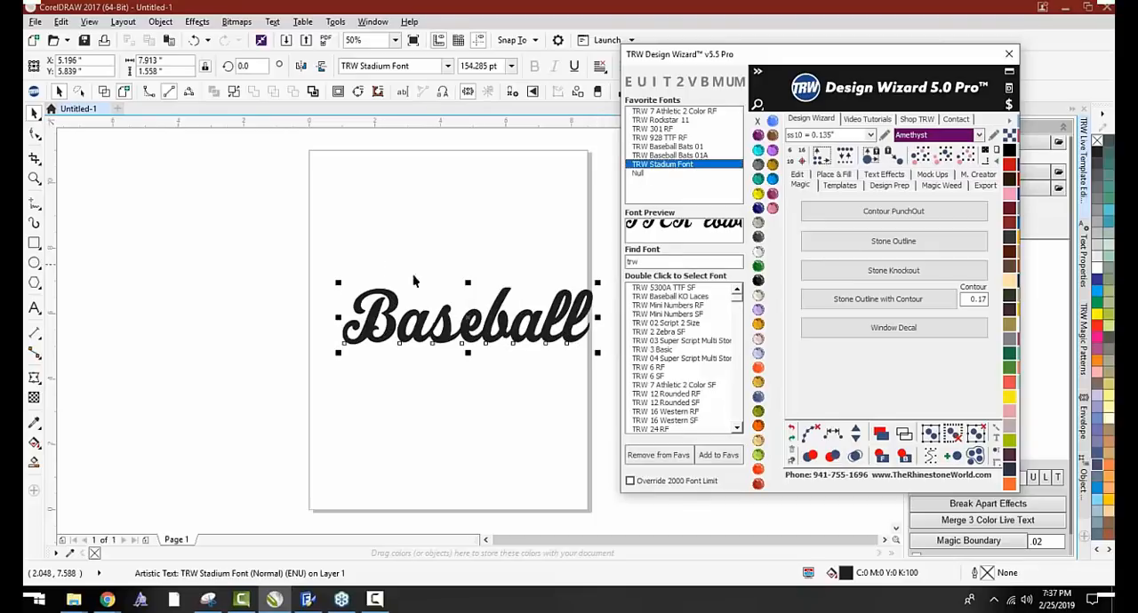
pyautogui.moveTo(486, 330); pyautogui.dragTo(453, 275)
pyautogui.click(490, 341)
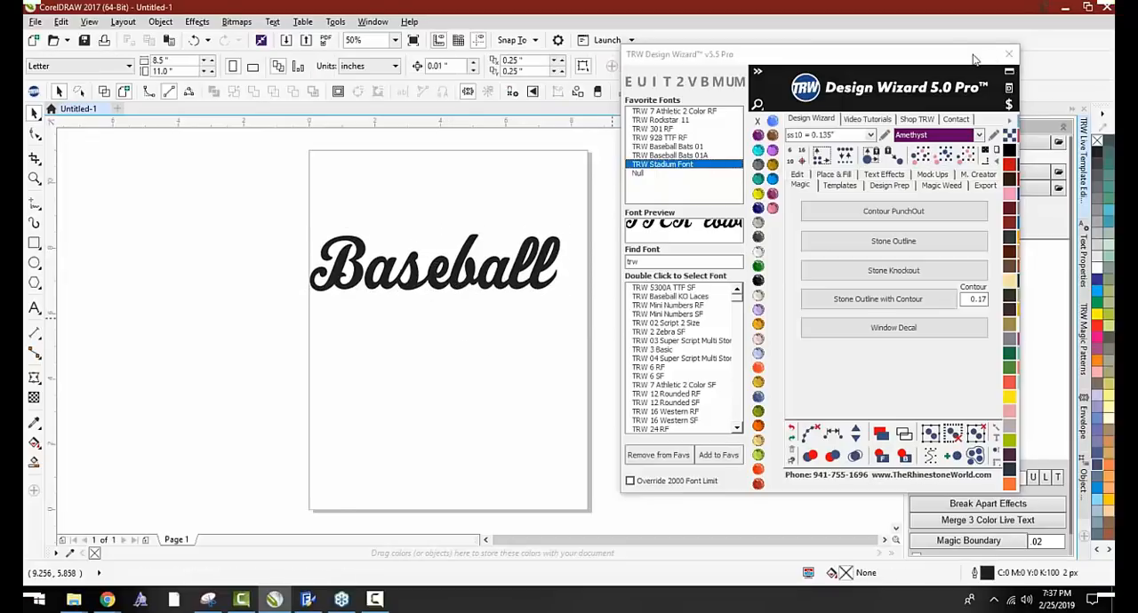
pyautogui.click(1008, 54)
# Add the artwork TRW 0129A V3 Baseball Thick from the TRW Live Templates Volume 3 Clipart CDR folder
pyautogui.click(986, 187)
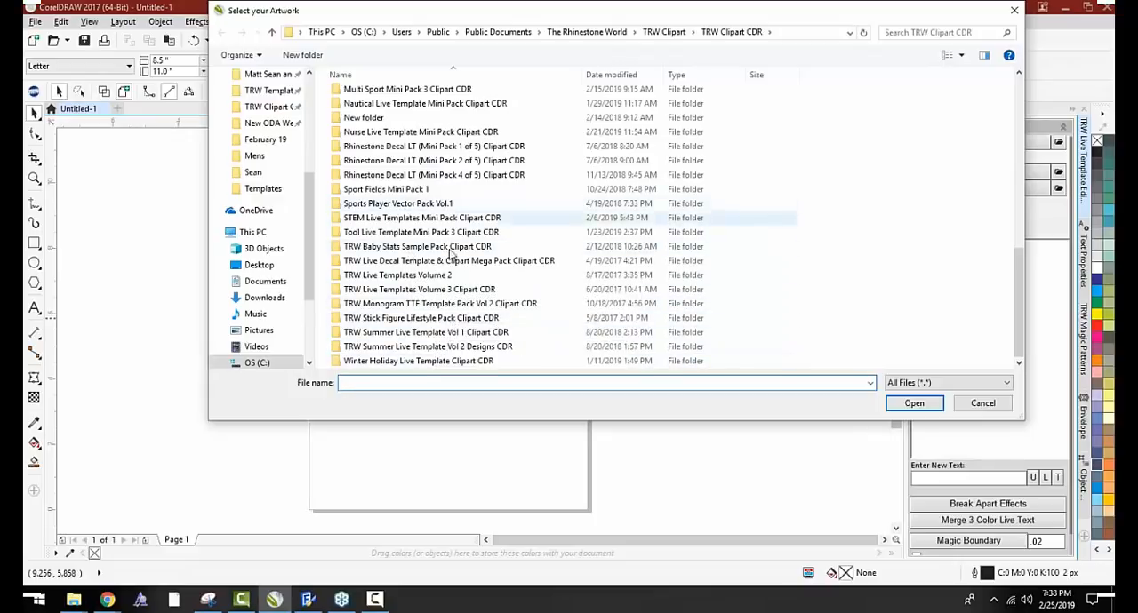
pyautogui.click(449, 291)
pyautogui.doubleClick(449, 292)
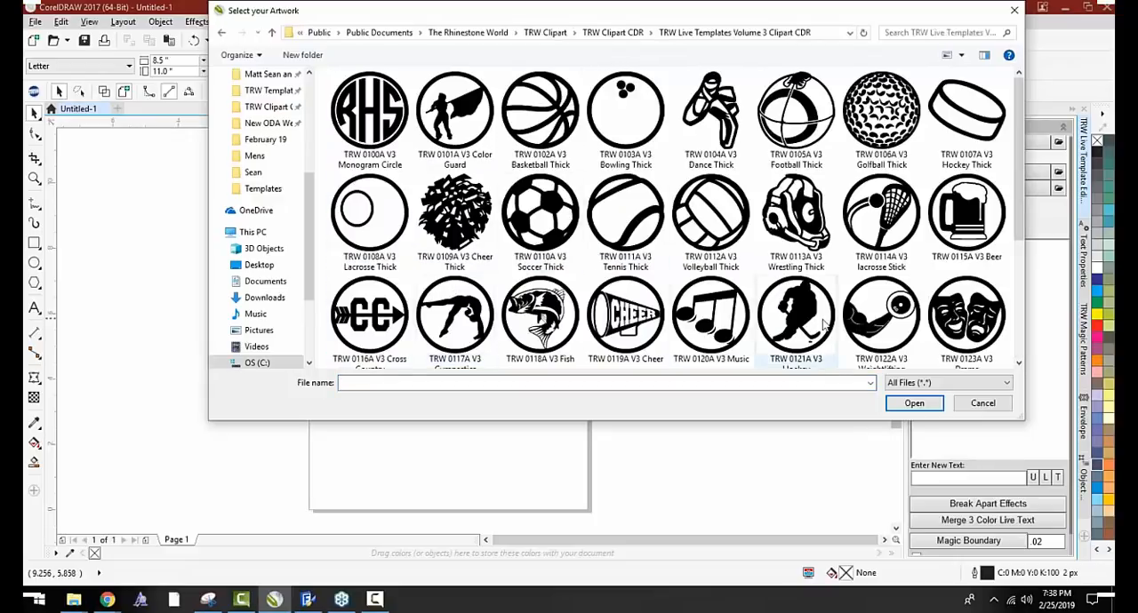
pyautogui.scroll(-2, 800, 294)
pyautogui.doubleClick(794, 303)
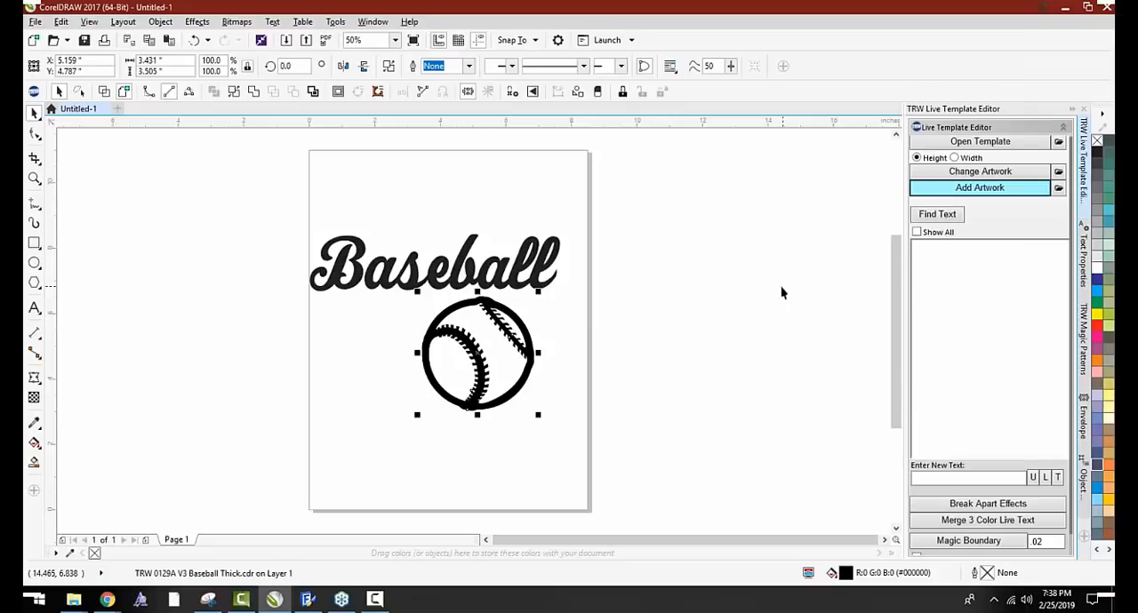
# Place the baseball artwork over the middle of the Baseball text and enlarge it beyond the lettering's height
pyautogui.moveTo(508, 335); pyautogui.dragTo(471, 230)
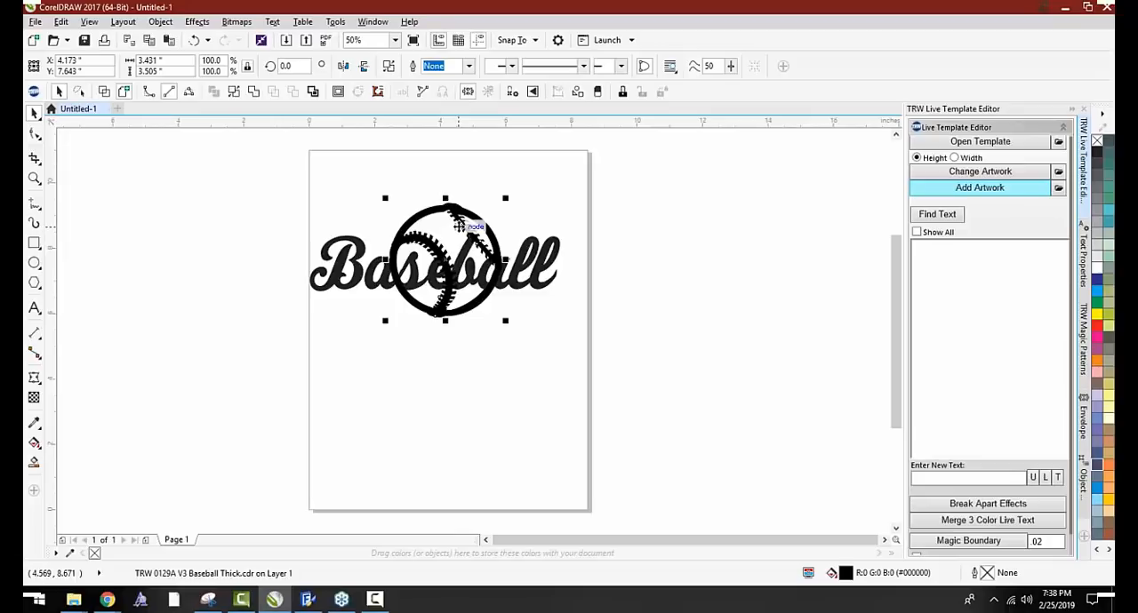
pyautogui.moveTo(458, 226); pyautogui.dragTo(417, 241)
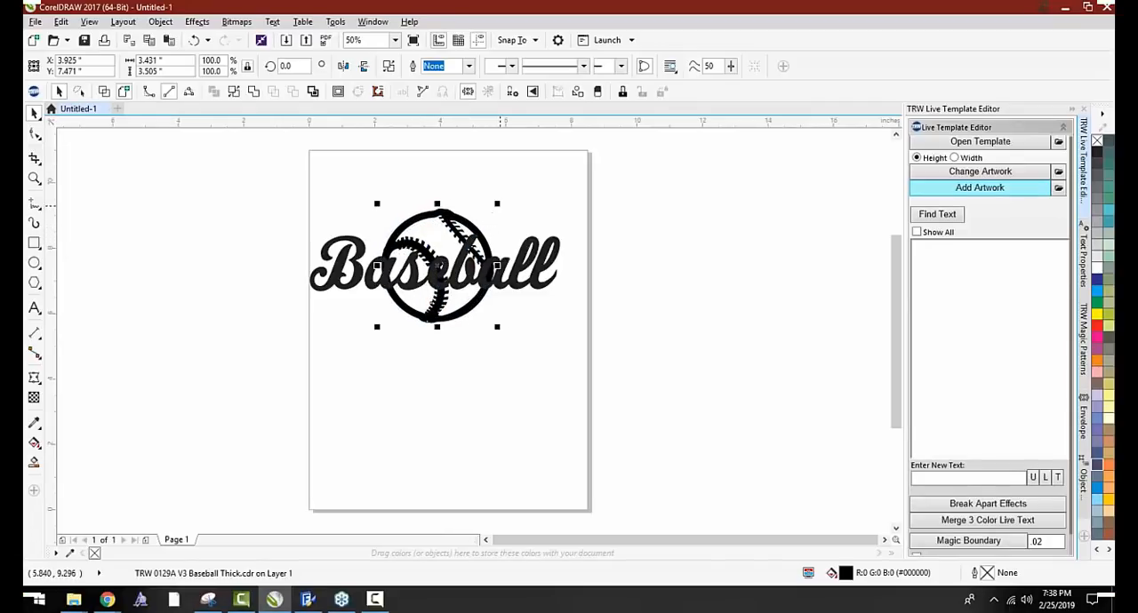
pyautogui.moveTo(496, 203); pyautogui.dragTo(540, 183)
pyautogui.press('Escape')
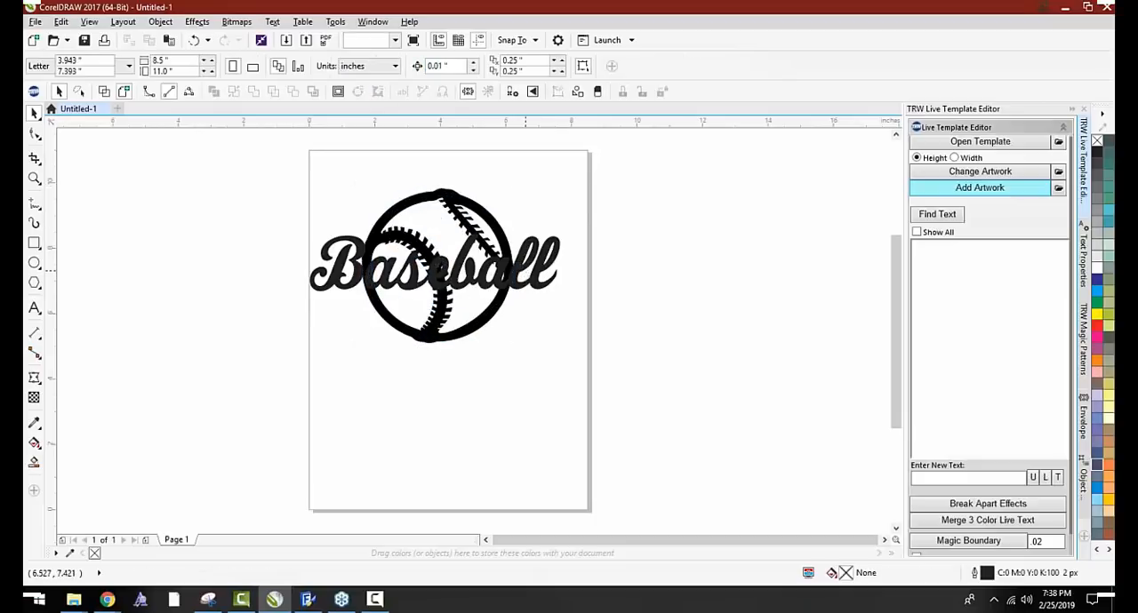
# Shift the Baseball text slightly to the right and fill it with red
pyautogui.moveTo(525, 270); pyautogui.dragTo(530, 271)
pyautogui.click(1097, 326)
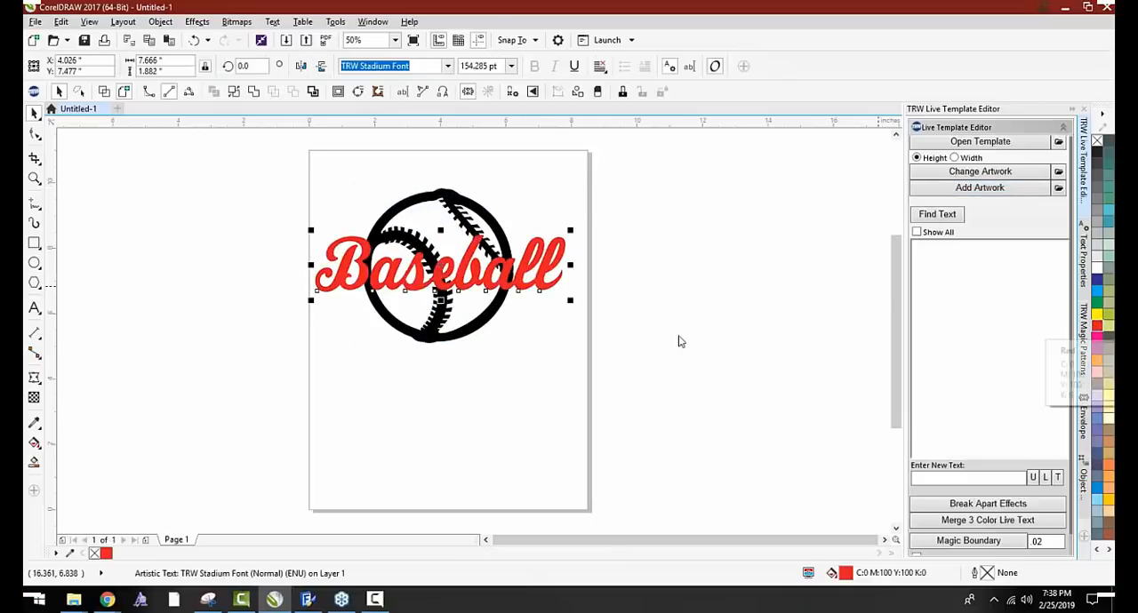
pyautogui.click(214, 213)
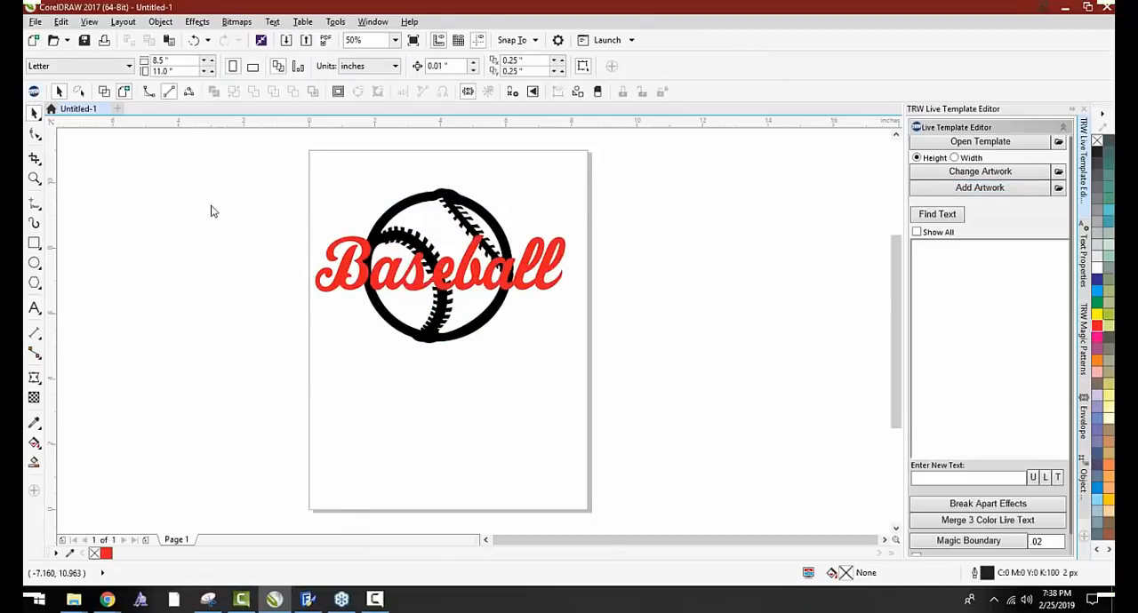
# Reopen the Design Wizard beside the page and shift the red Baseball text slightly left over the ball
pyautogui.click(34, 92)
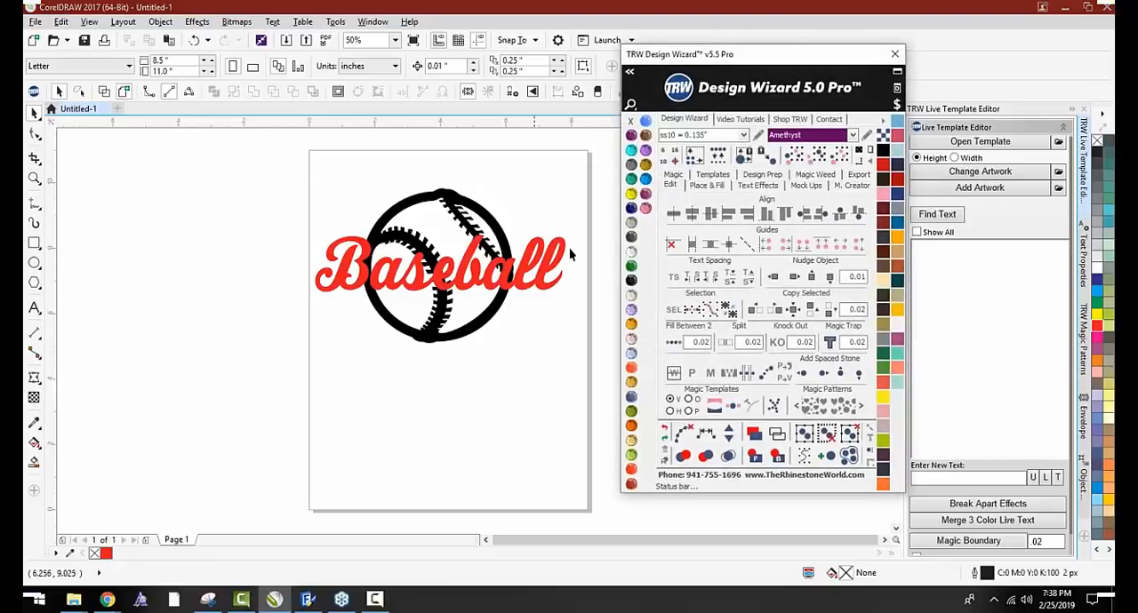
pyautogui.moveTo(742, 63); pyautogui.dragTo(821, 53)
pyautogui.moveTo(548, 256); pyautogui.dragTo(543, 256)
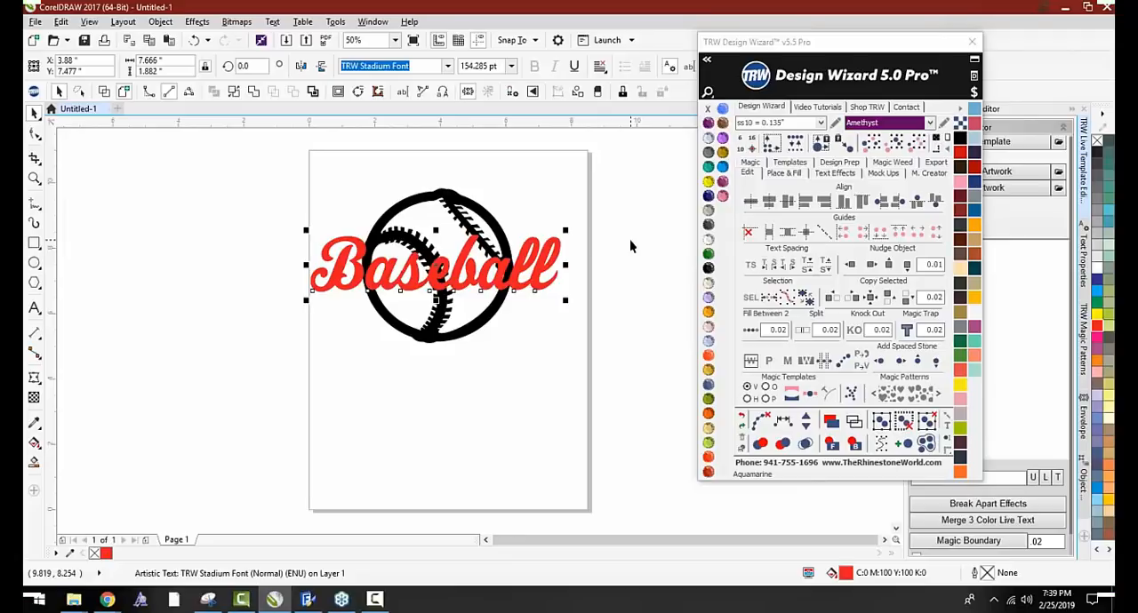
pyautogui.click(629, 239)
# Apply a one-step outside contour with a 0.11 inch offset to the red Baseball text
pyautogui.click(543, 264)
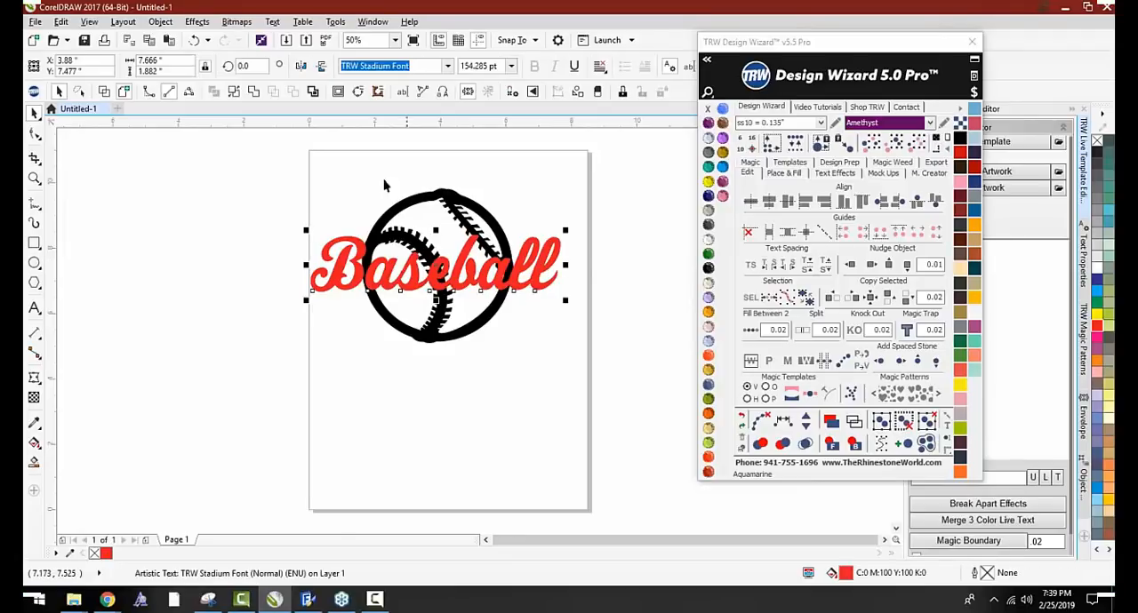
pyautogui.click(337, 94)
pyautogui.moveTo(711, 42); pyautogui.dragTo(702, 181)
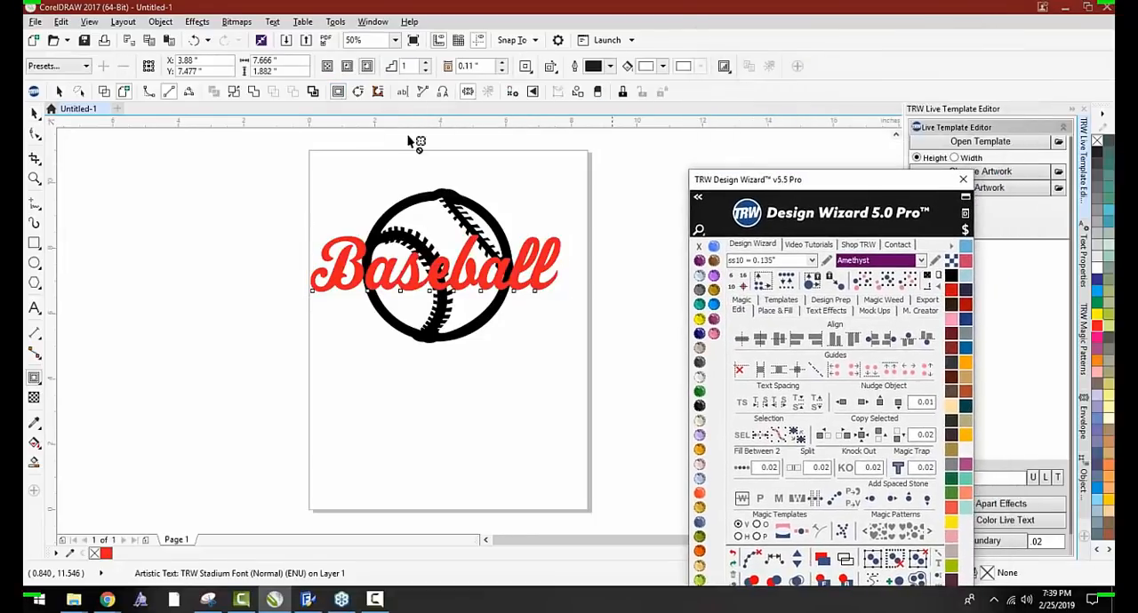
pyautogui.click(364, 67)
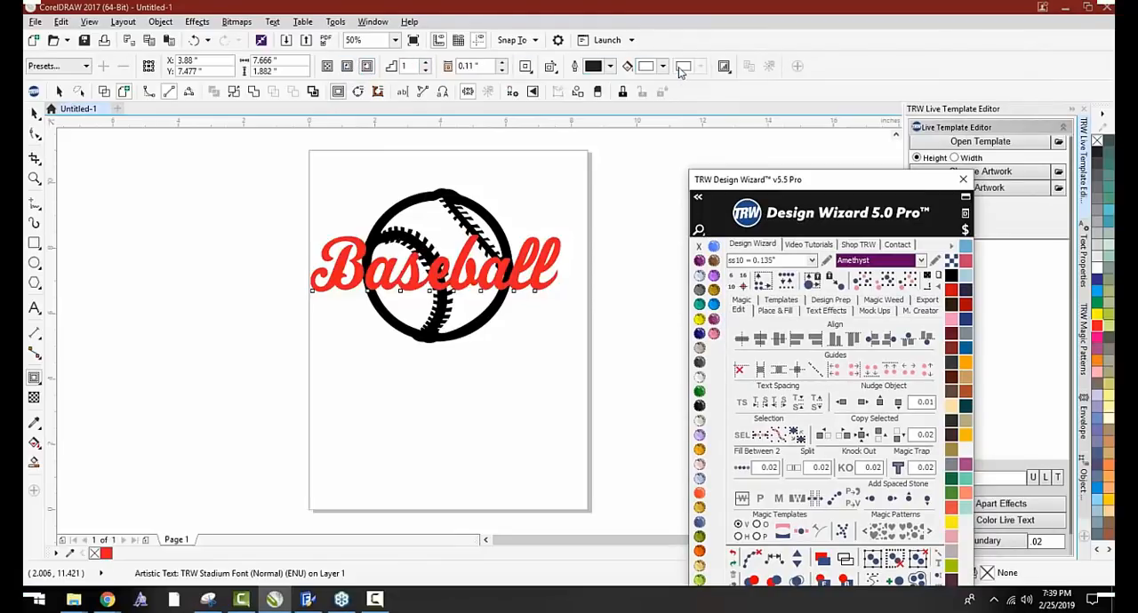
pyautogui.click(368, 70)
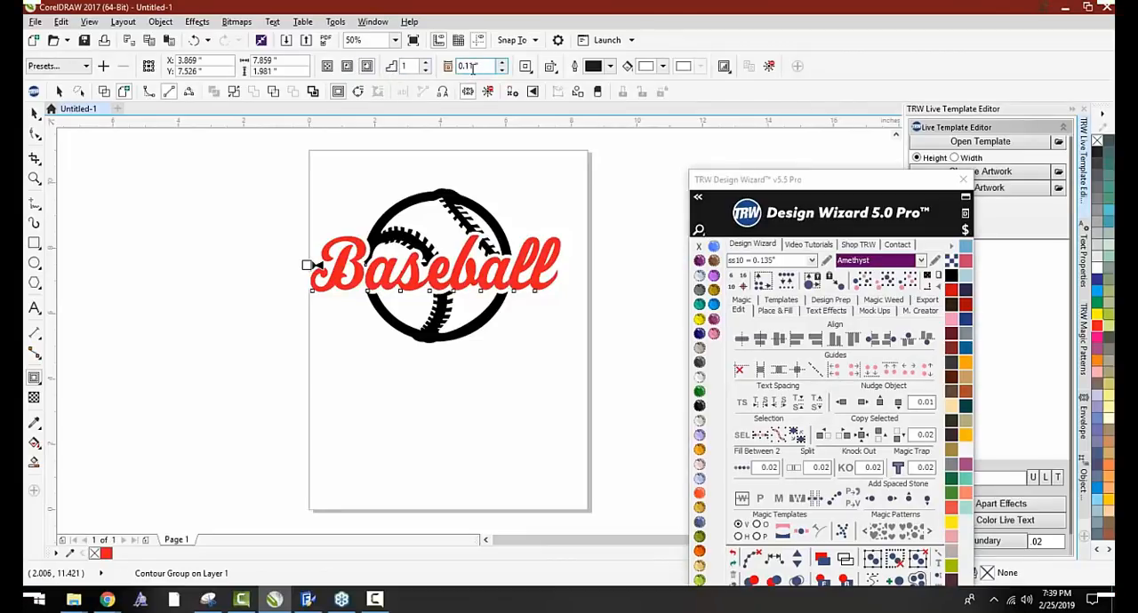
# Compare smaller contour offsets around the Baseball text and set the offset to 0.06 inches
pyautogui.scroll(2, 391, 272)
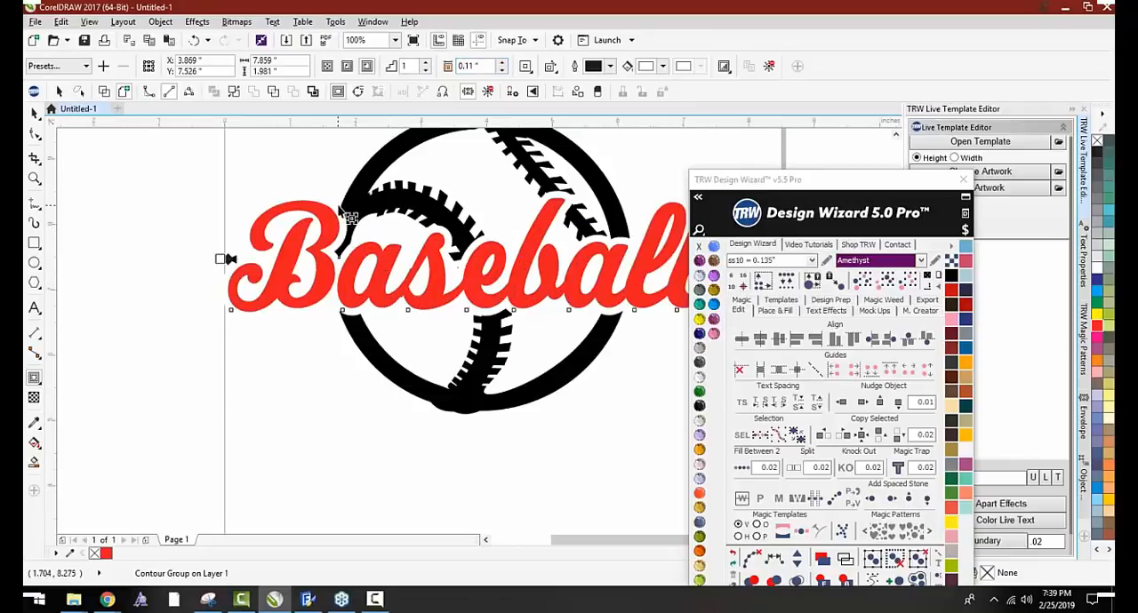
pyautogui.scroll(2, 482, 267)
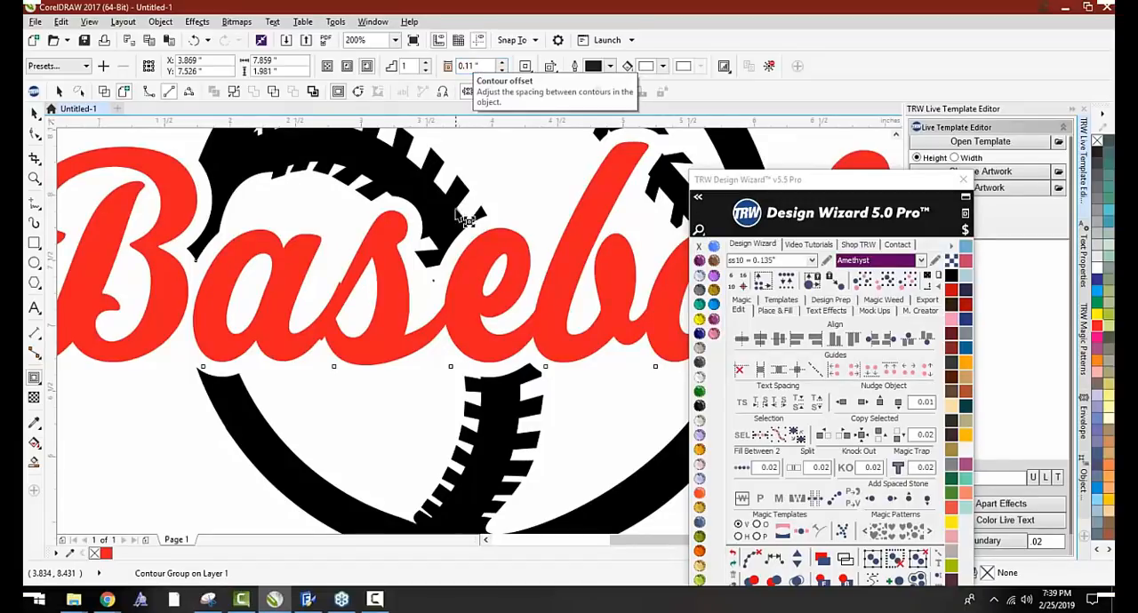
pyautogui.click(502, 70)
pyautogui.click(502, 70)
pyautogui.click(502, 71)
pyautogui.click(502, 70)
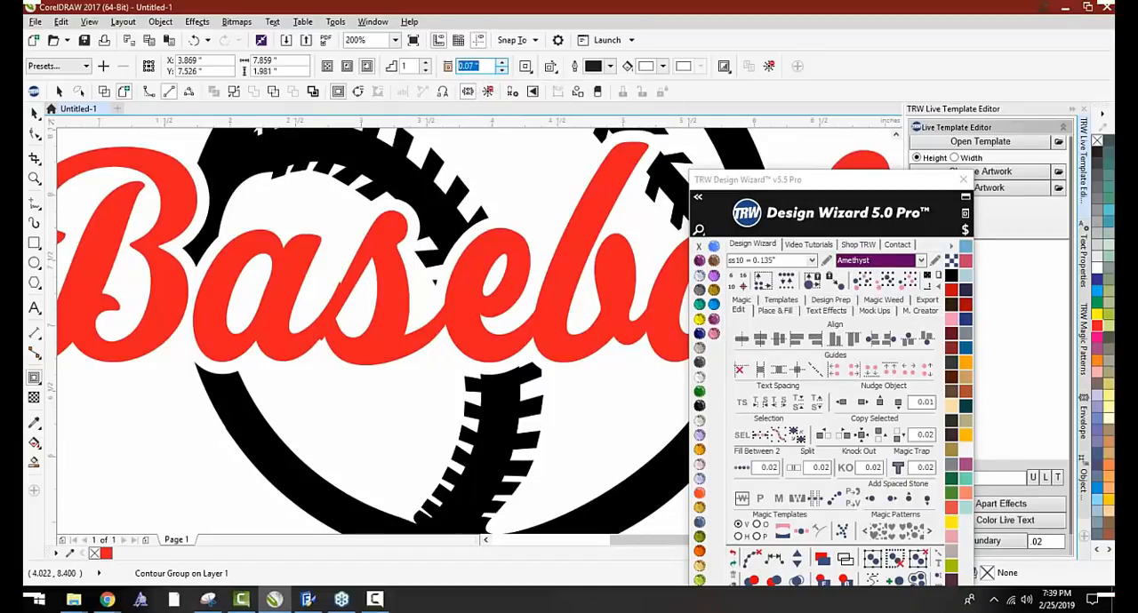
pyautogui.click(503, 70)
pyautogui.click(502, 70)
pyautogui.scroll(-1, 458, 200)
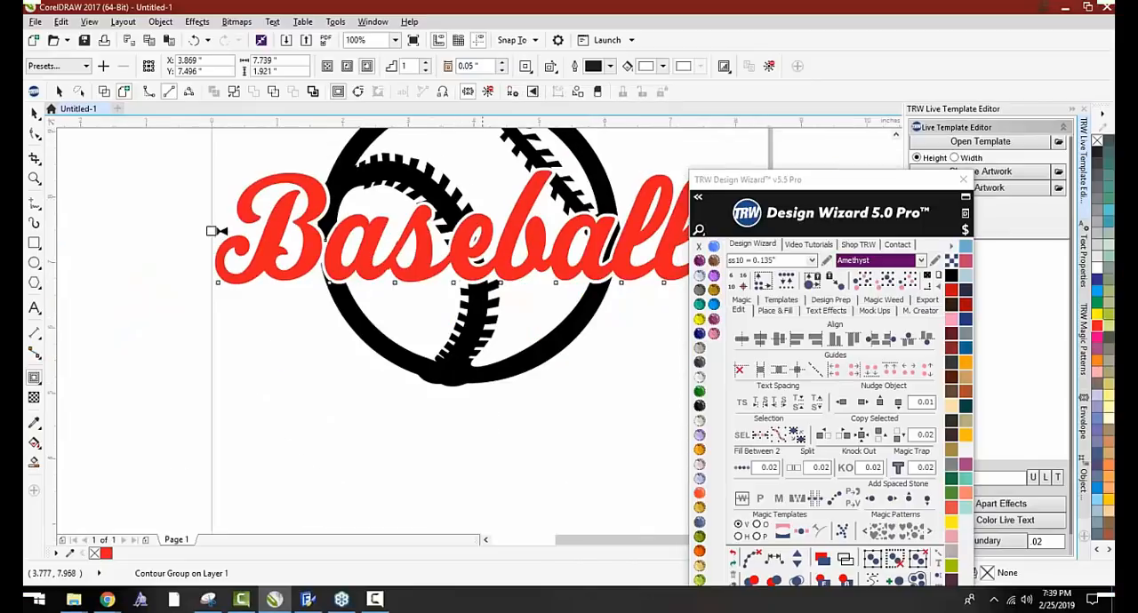
pyautogui.click(502, 70)
pyautogui.click(502, 70)
pyautogui.click(502, 71)
pyautogui.click(503, 70)
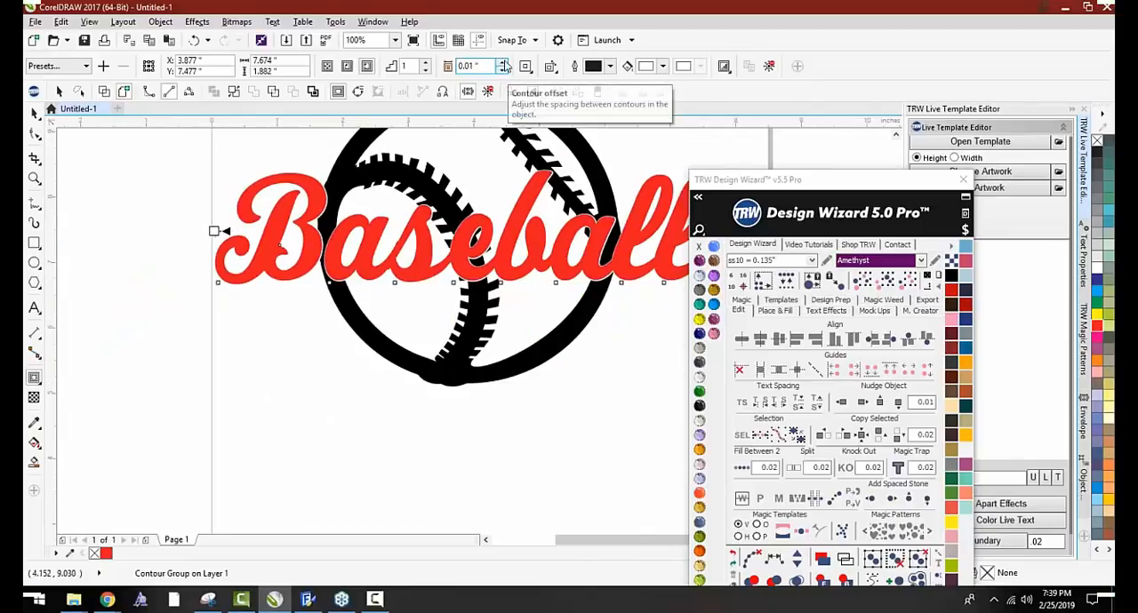
pyautogui.click(502, 63)
pyautogui.click(502, 62)
pyautogui.click(502, 62)
pyautogui.click(502, 62)
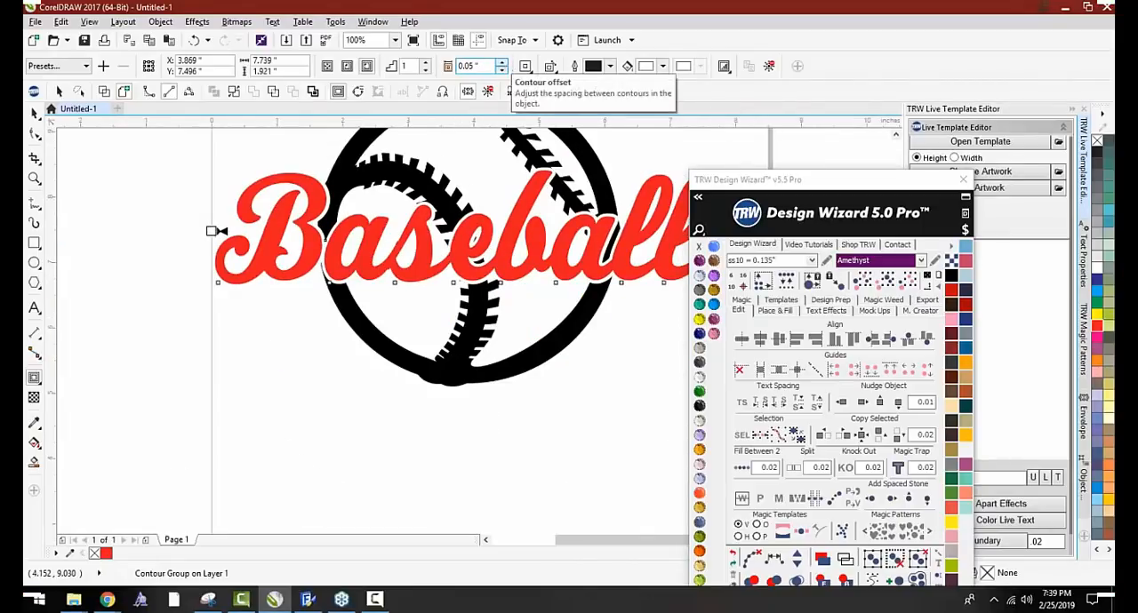
pyautogui.click(502, 71)
pyautogui.click(502, 71)
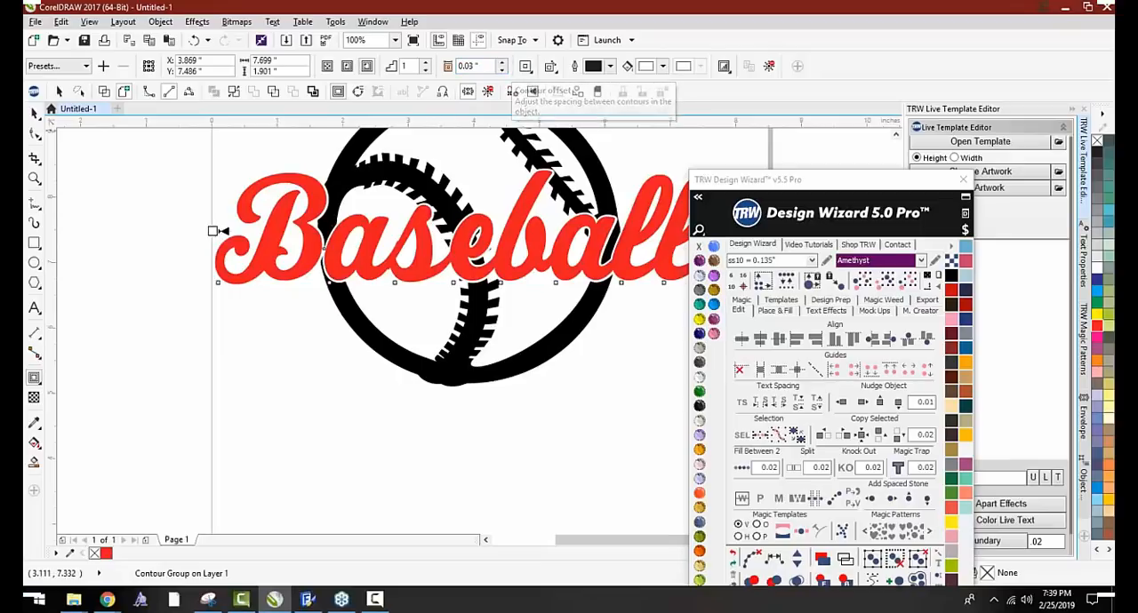
pyautogui.click(503, 62)
pyautogui.click(502, 62)
pyautogui.click(503, 62)
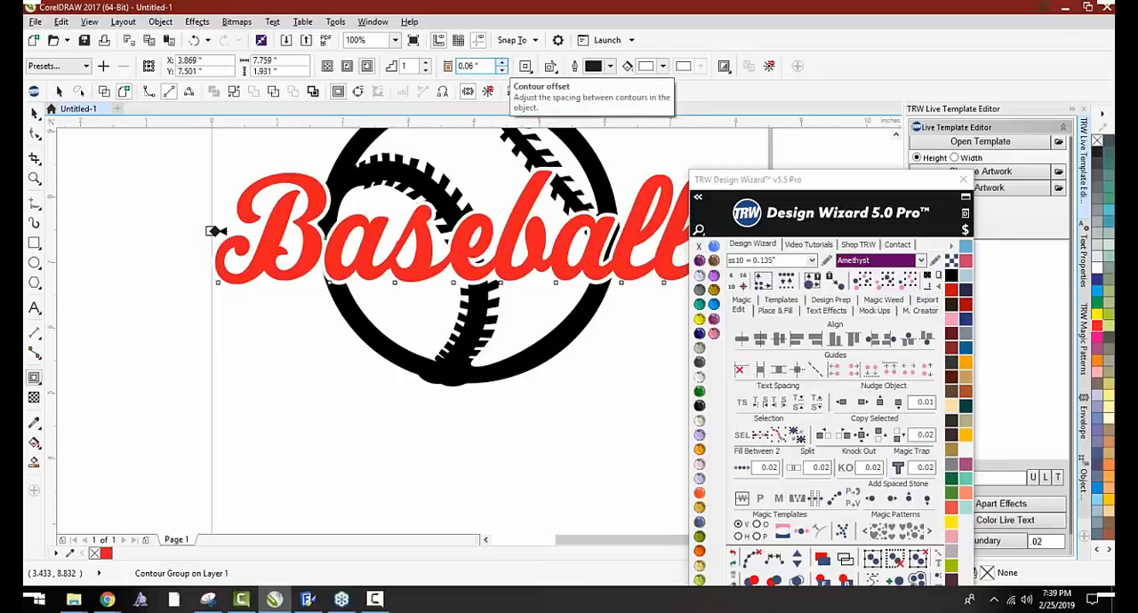
pyautogui.scroll(-2, 464, 241)
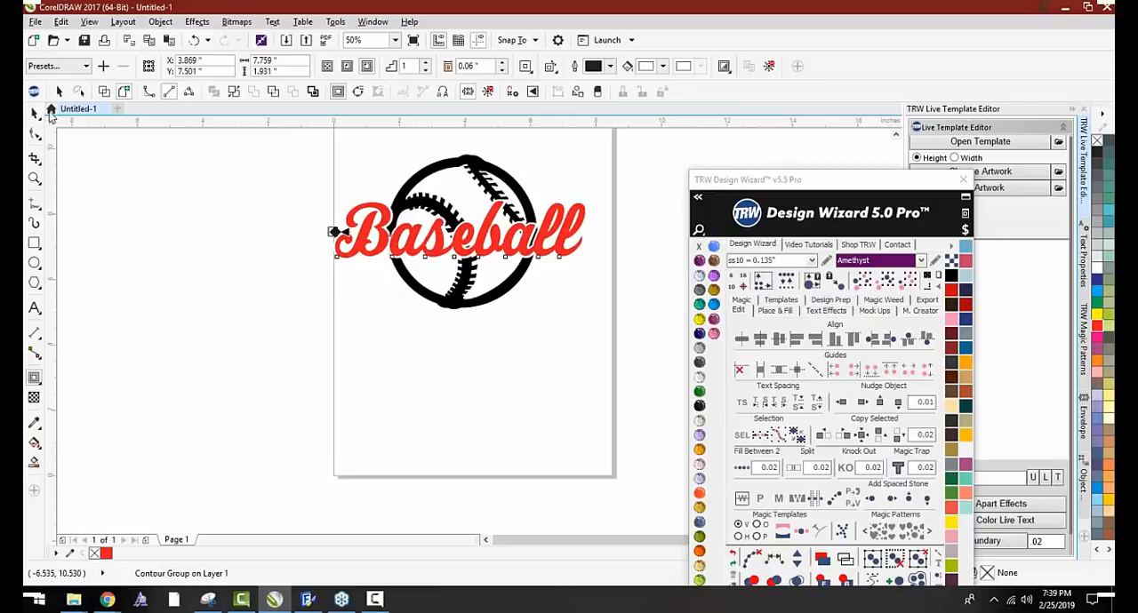
# Select the contoured Baseball text and knock its contour out of the ball with the Magic tools' Contour PunchOut
pyautogui.click(34, 113)
pyautogui.click(356, 186)
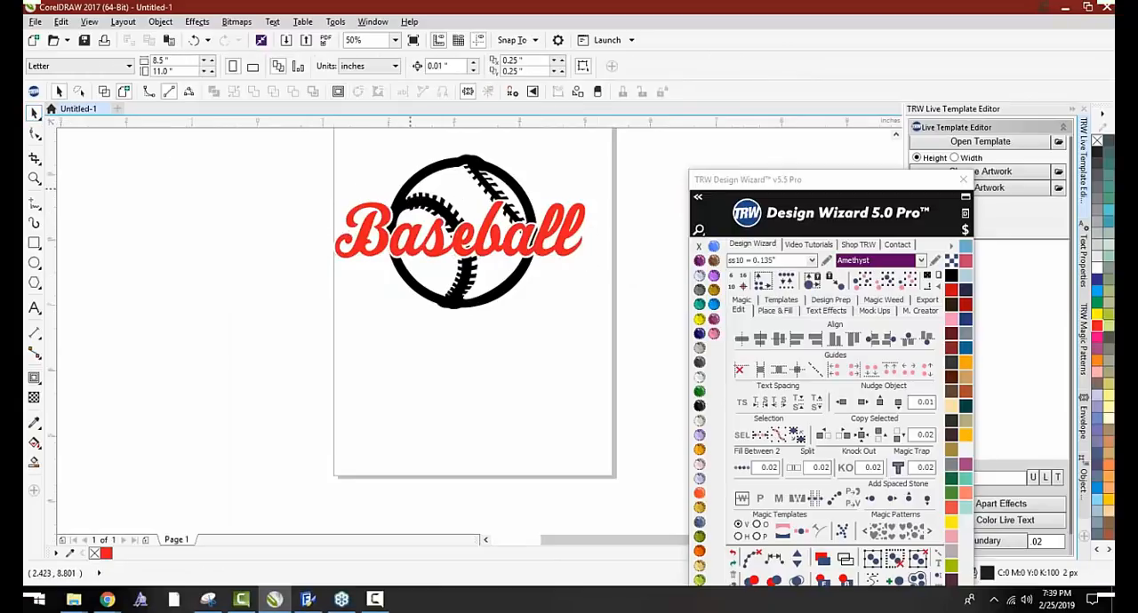
pyautogui.scroll(4, 400, 214)
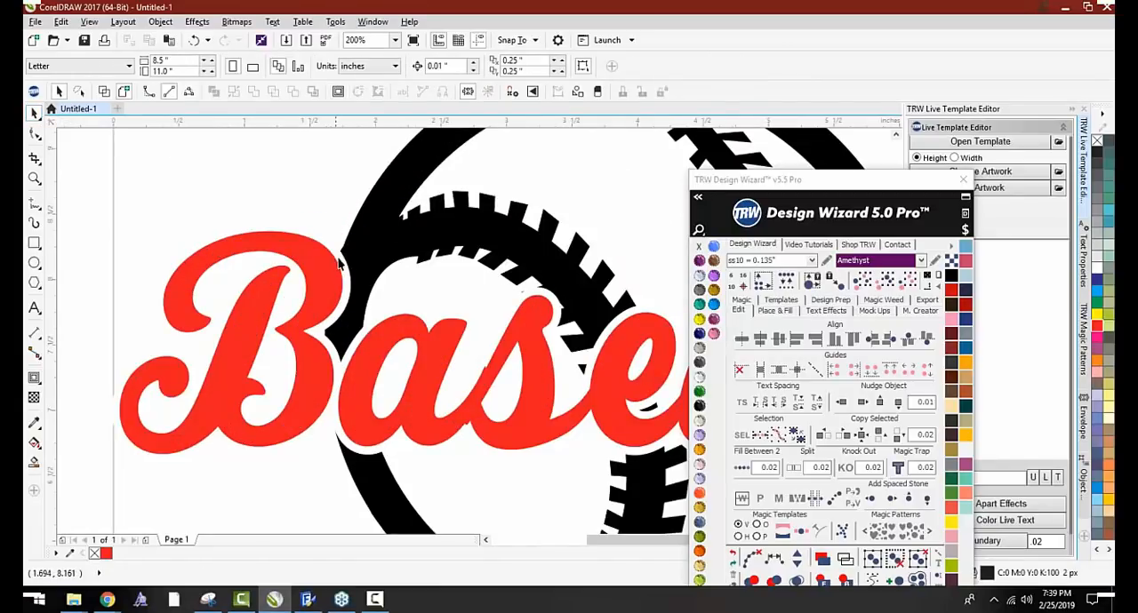
pyautogui.click(339, 263)
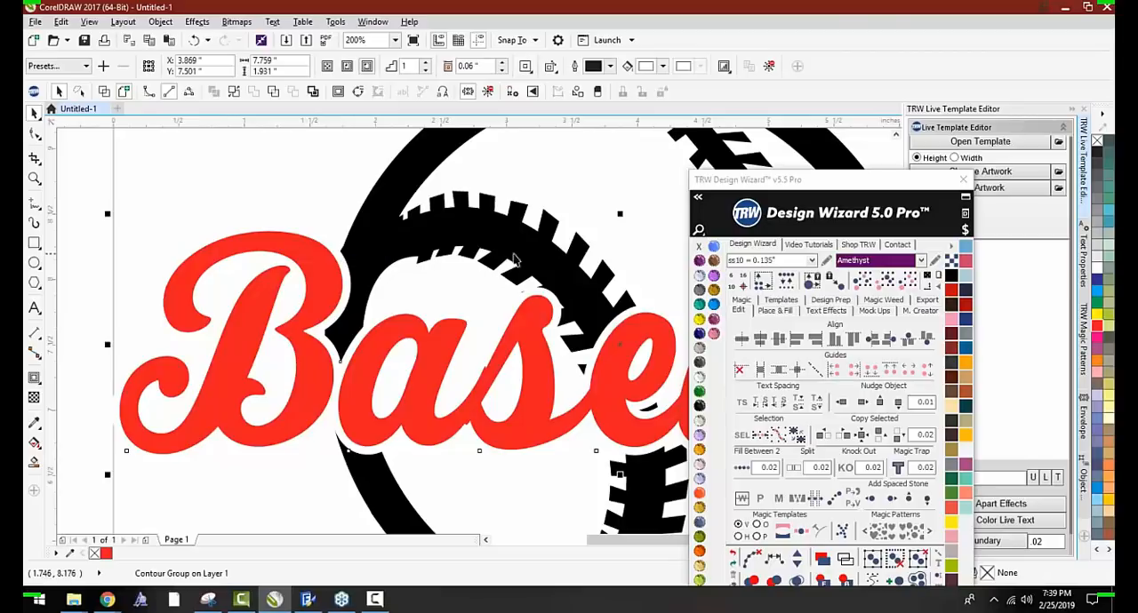
pyautogui.click(737, 305)
pyautogui.scroll(-2, 516, 241)
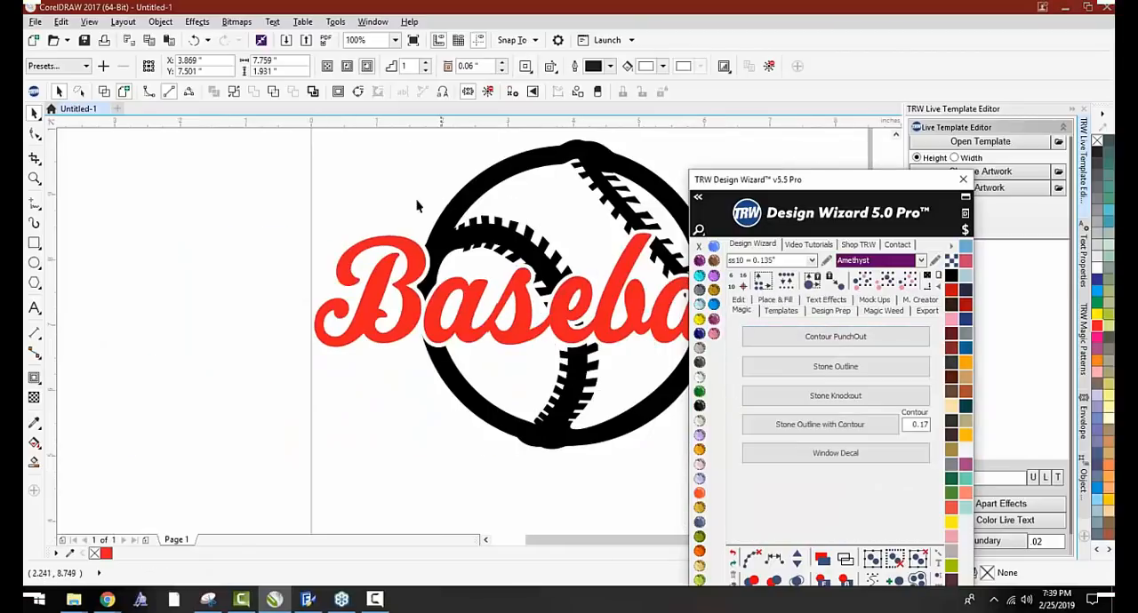
pyautogui.scroll(-1, 416, 207)
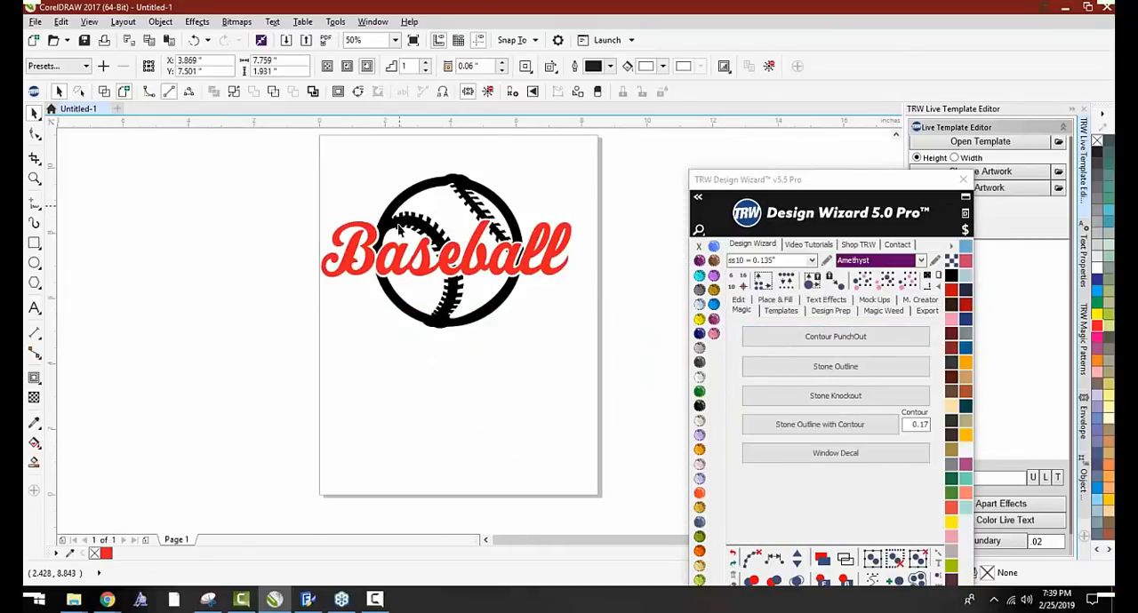
# Move the black ball artwork below the text to check the knockout, and undo the move
pyautogui.moveTo(399, 231); pyautogui.dragTo(399, 378)
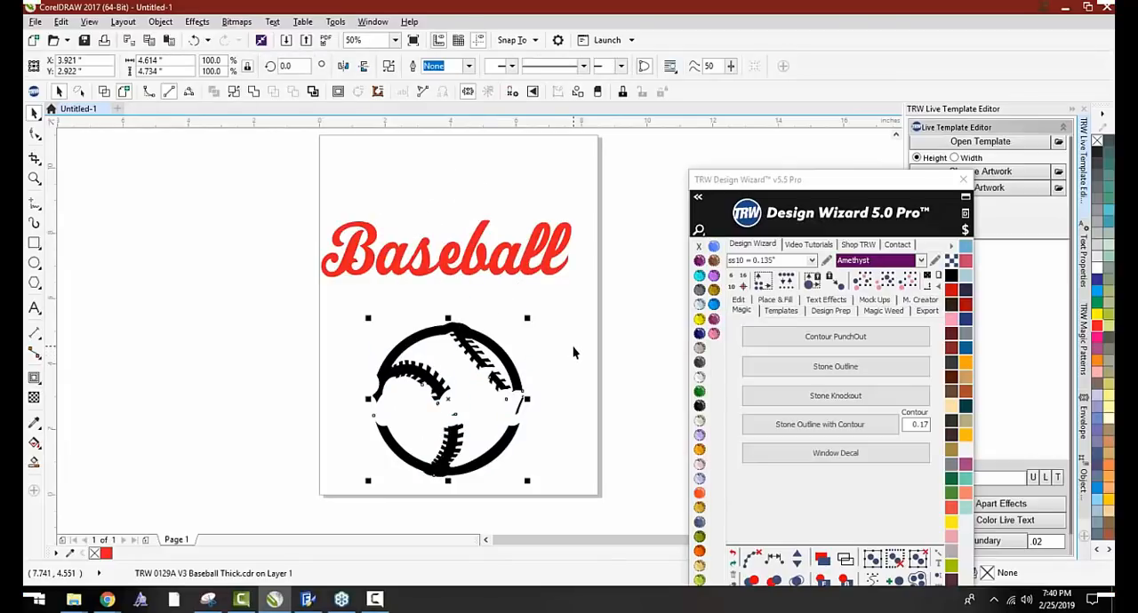
pyautogui.hotkey('ctrl', 'z')
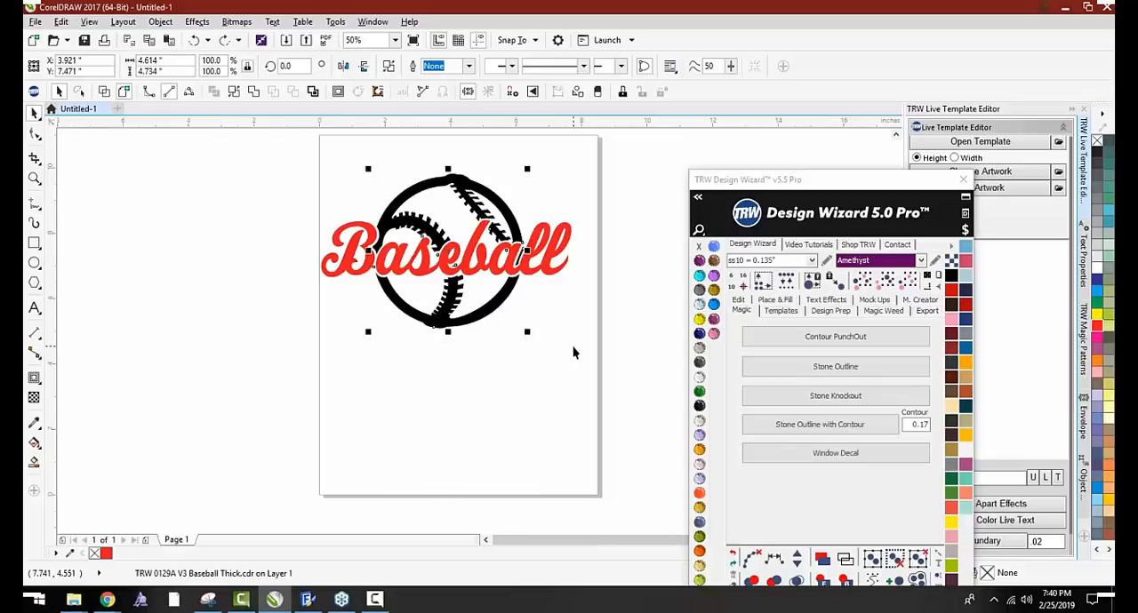
pyautogui.click(498, 361)
# Add a black background behind the whole Baseball design
pyautogui.scroll(2, 369, 237)
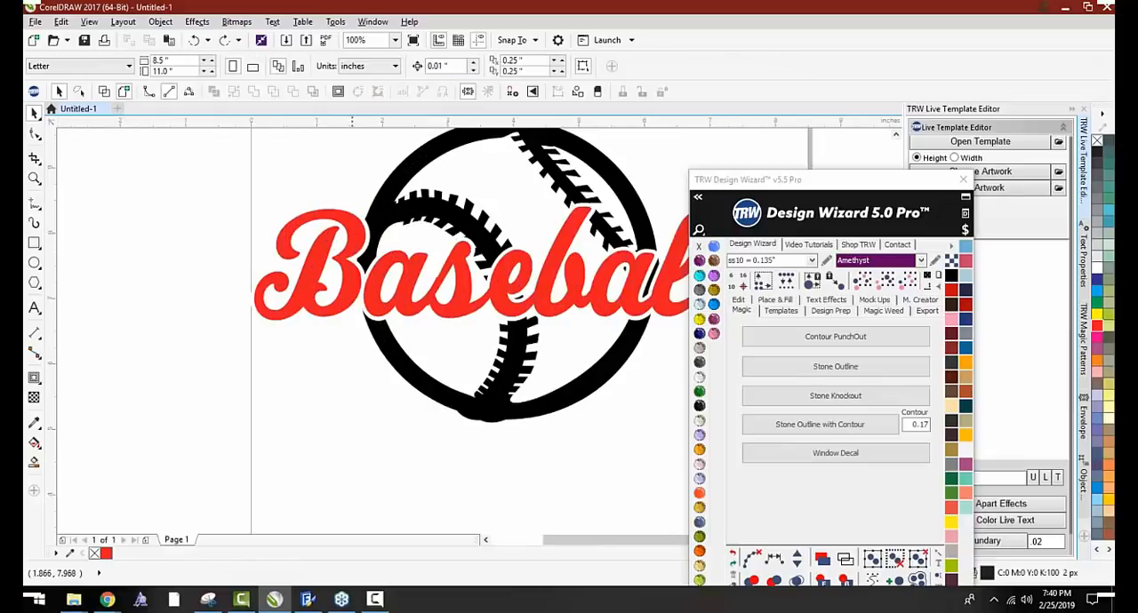
pyautogui.scroll(-2, 342, 252)
pyautogui.moveTo(274, 186); pyautogui.dragTo(508, 325)
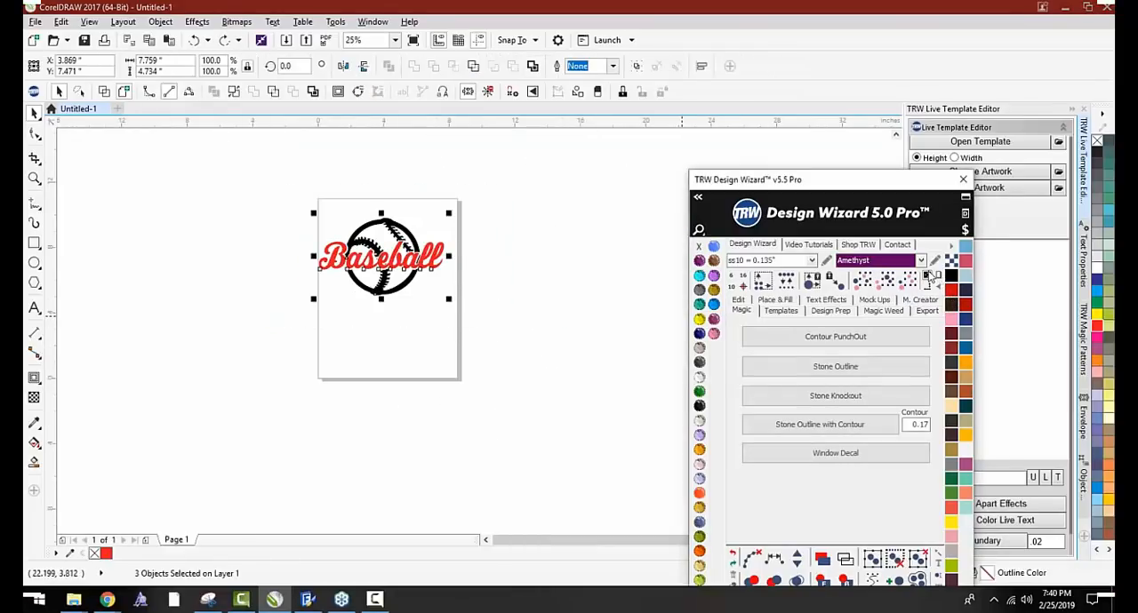
pyautogui.click(930, 278)
pyautogui.click(312, 356)
# Fill the ball artwork with gray
pyautogui.scroll(3, 351, 235)
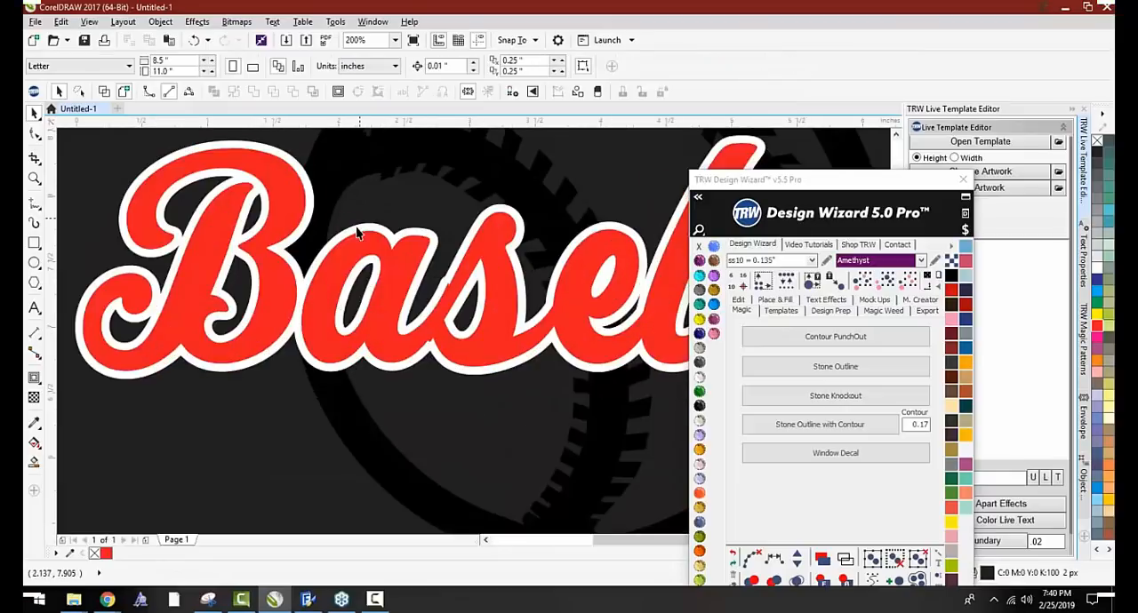
pyautogui.scroll(-2, 357, 233)
pyautogui.click(351, 200)
pyautogui.click(885, 330)
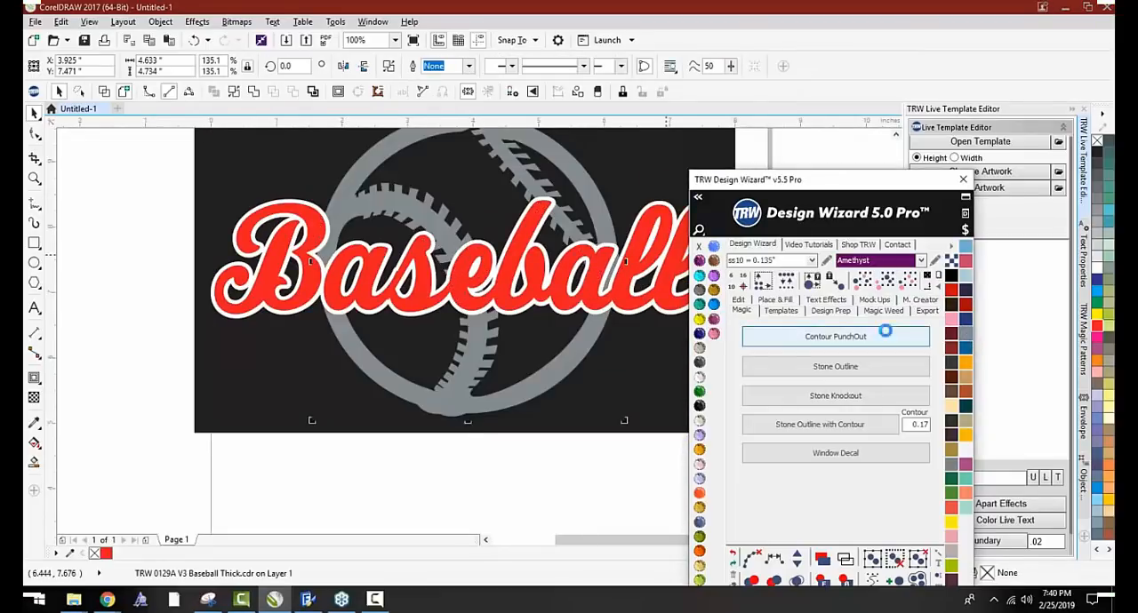
# Apply Contour PunchOut to the contoured Baseball text over the gray ball and black background
pyautogui.scroll(2, 400, 302)
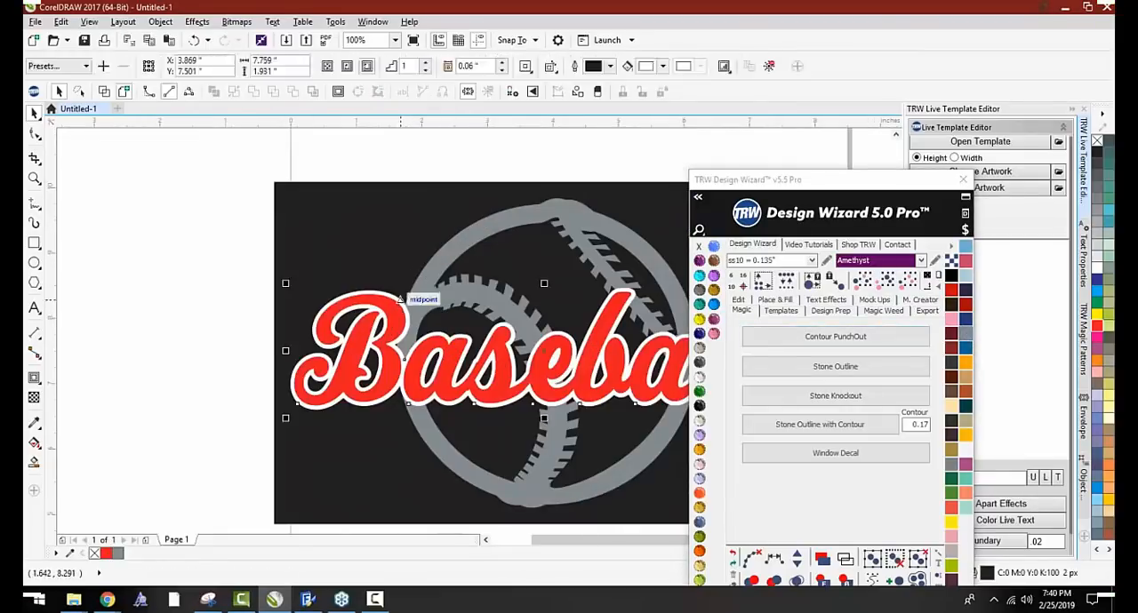
pyautogui.click(765, 337)
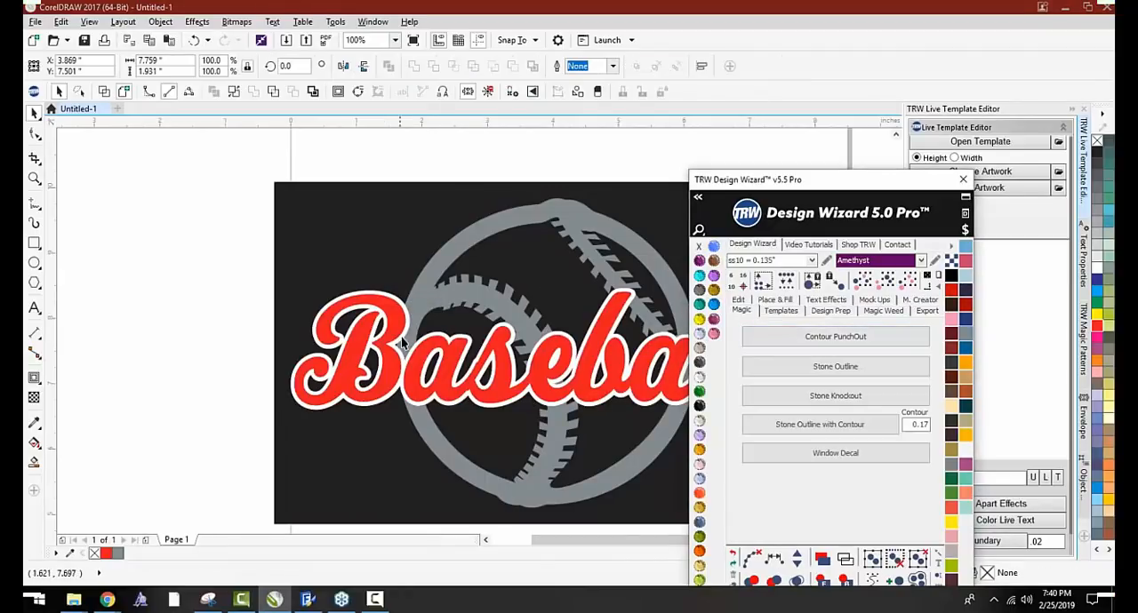
pyautogui.scroll(-1, 403, 334)
pyautogui.doubleClick(392, 320)
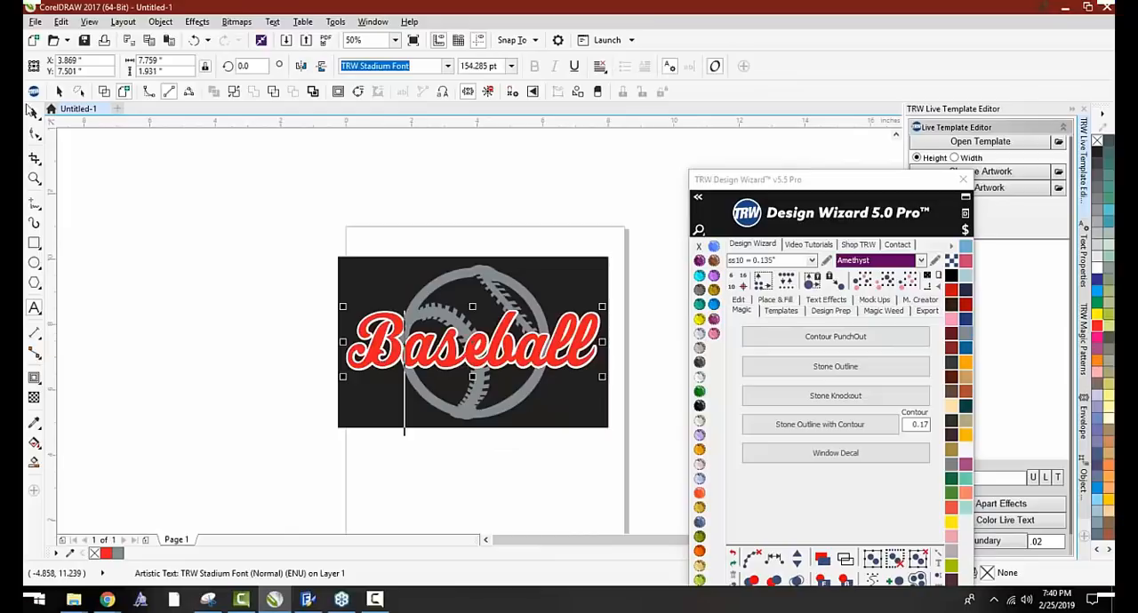
pyautogui.click(32, 110)
# Move the black background to check the knockout, and undo the move and the punchout
pyautogui.click(387, 310)
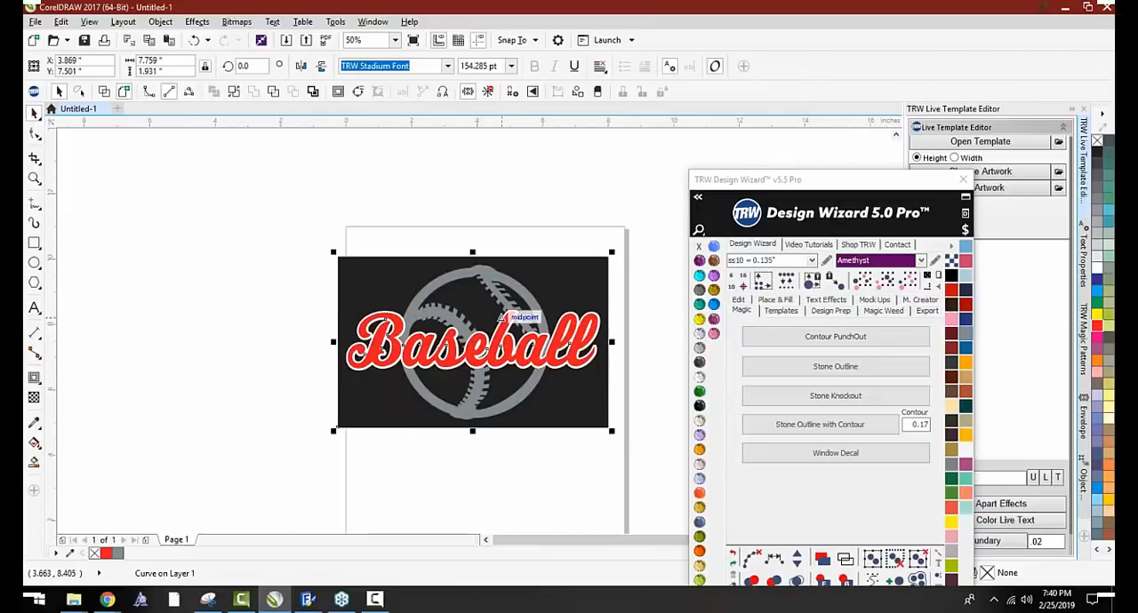
pyautogui.click(785, 340)
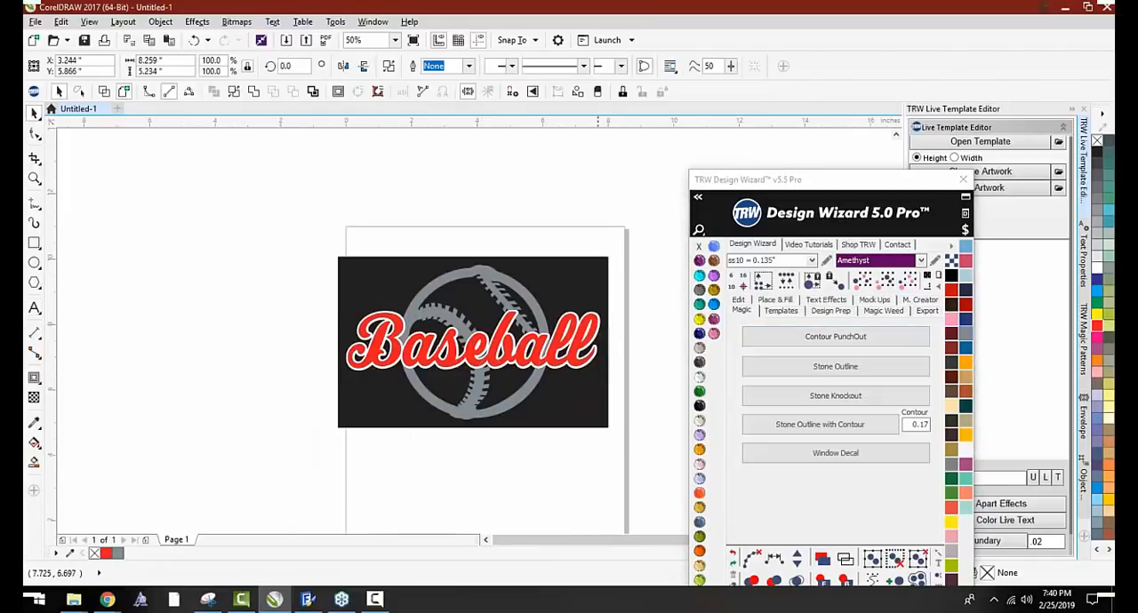
pyautogui.moveTo(581, 429); pyautogui.dragTo(601, 375)
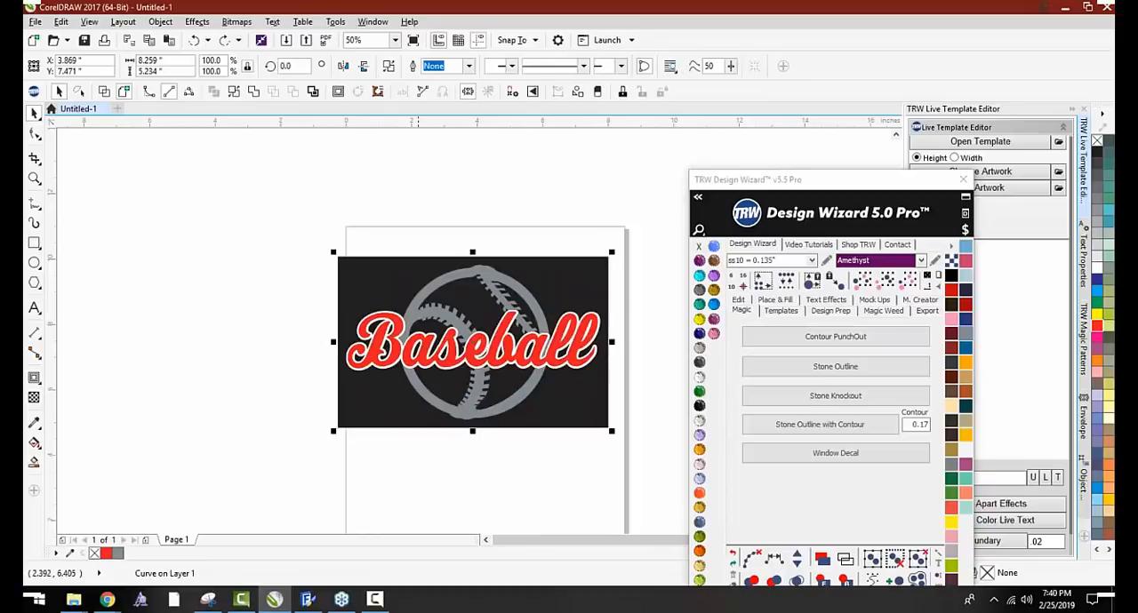
pyautogui.click(421, 470)
# Delete the black background behind the Baseball design
pyautogui.click(409, 390)
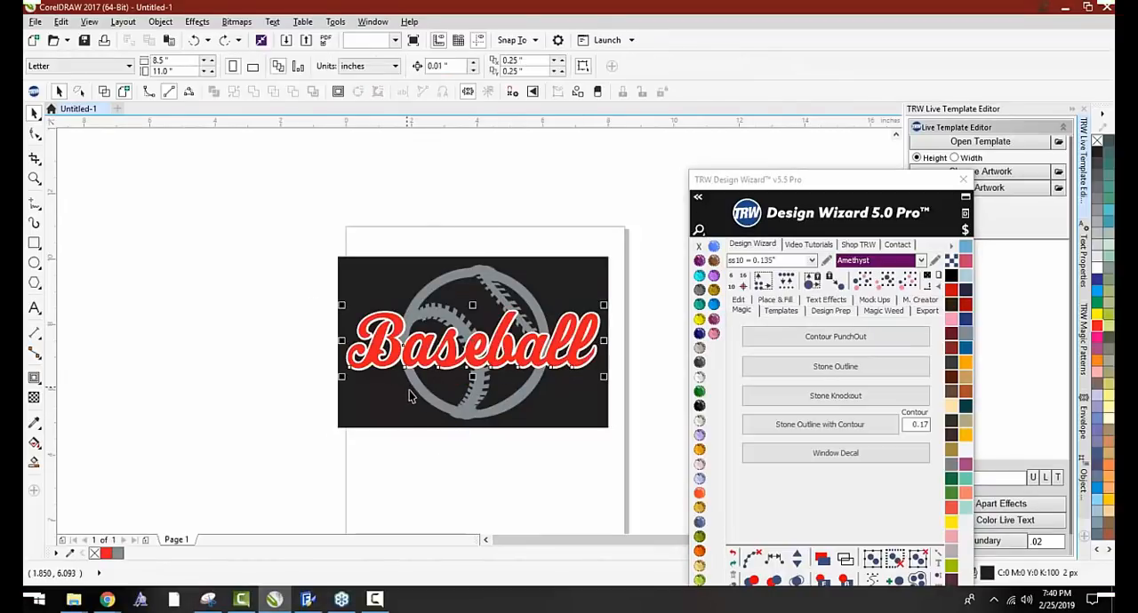
pyautogui.moveTo(393, 415); pyautogui.dragTo(358, 436)
pyautogui.press('Delete')
# Punch the text contour out of the gray ball, check it by moving the ball below the text, and undo the move
pyautogui.scroll(3, 391, 427)
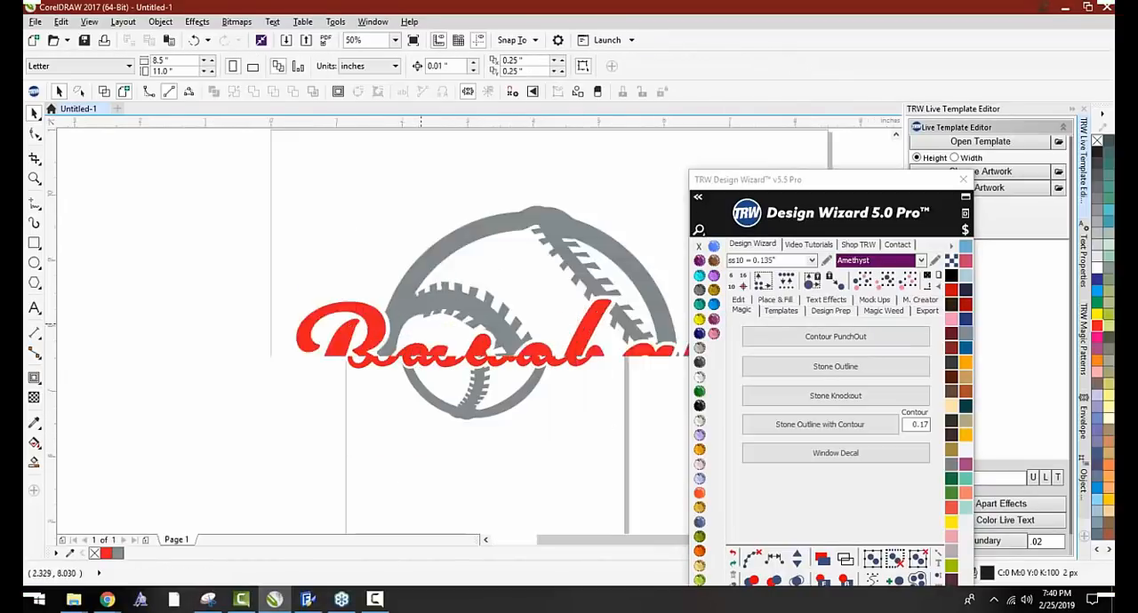
pyautogui.click(359, 306)
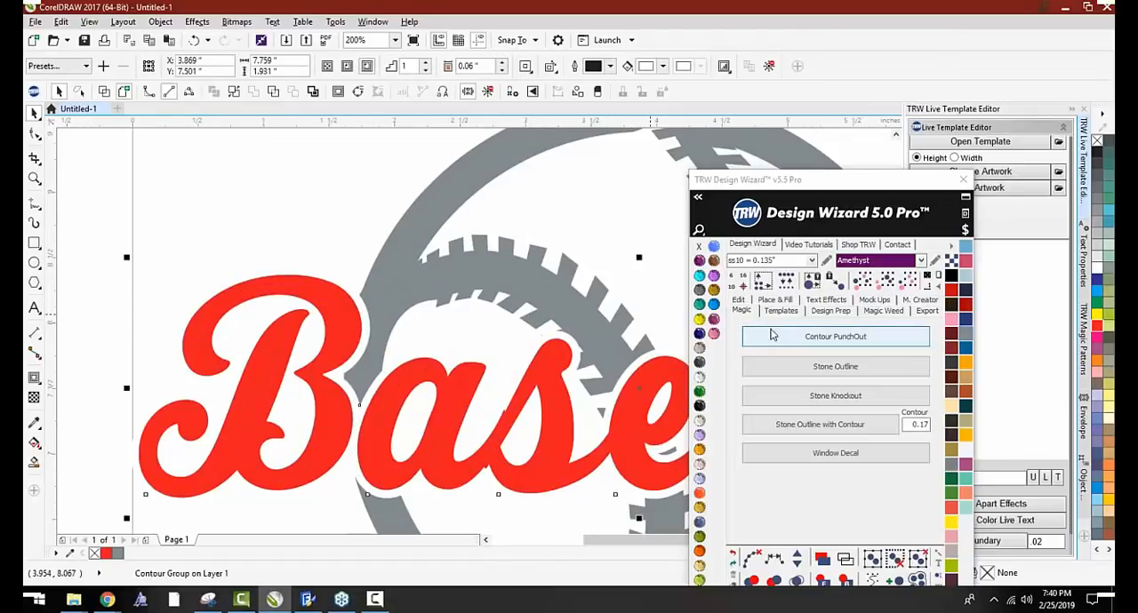
pyautogui.scroll(-2, 338, 249)
pyautogui.moveTo(346, 257); pyautogui.dragTo(377, 398)
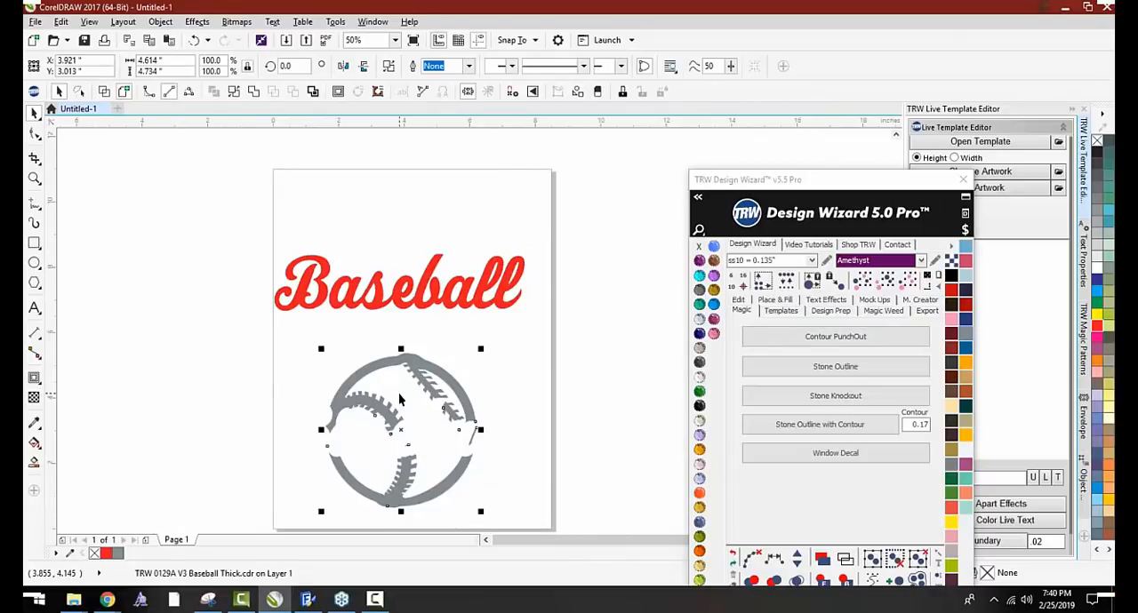
pyautogui.hotkey('ctrl', 'z')
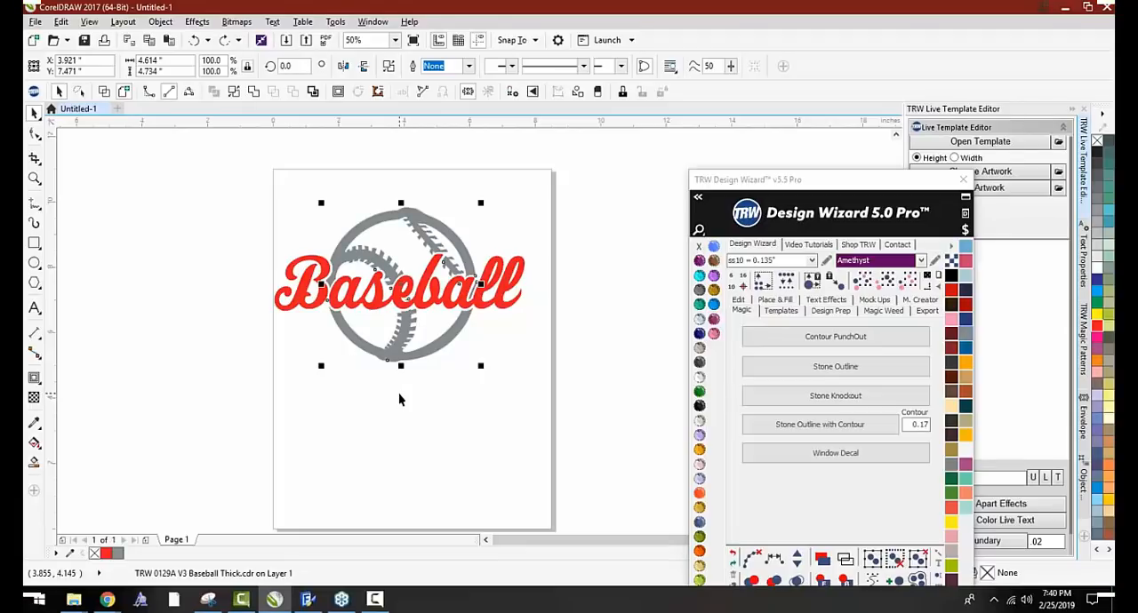
pyautogui.click(372, 446)
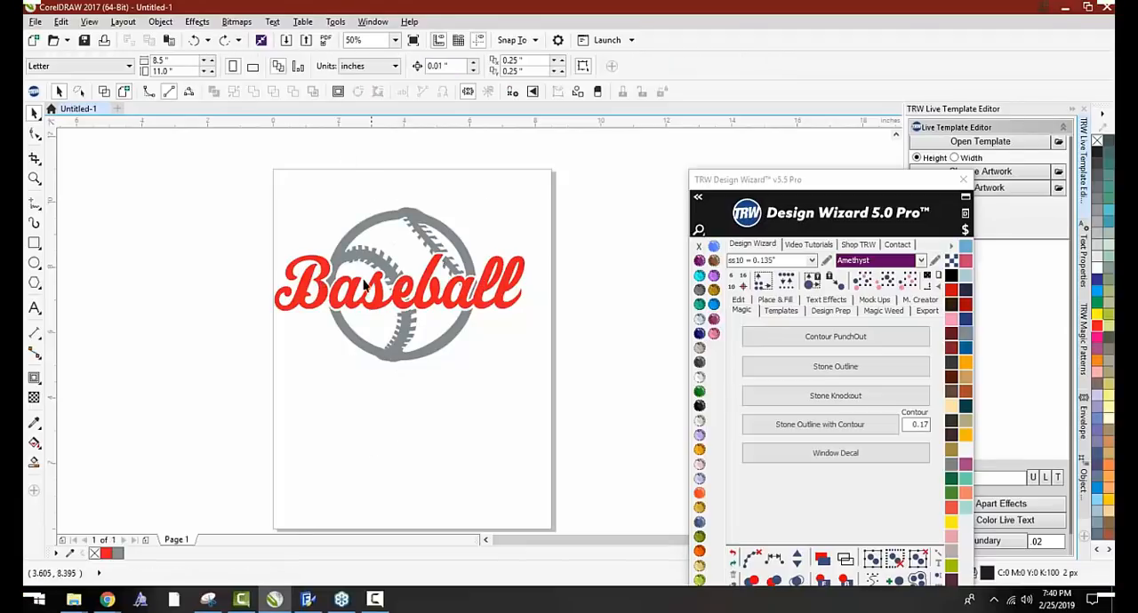
# Move the red Baseball text below the gray ball to inspect the cutout, and undo the move
pyautogui.moveTo(325, 300); pyautogui.dragTo(332, 433)
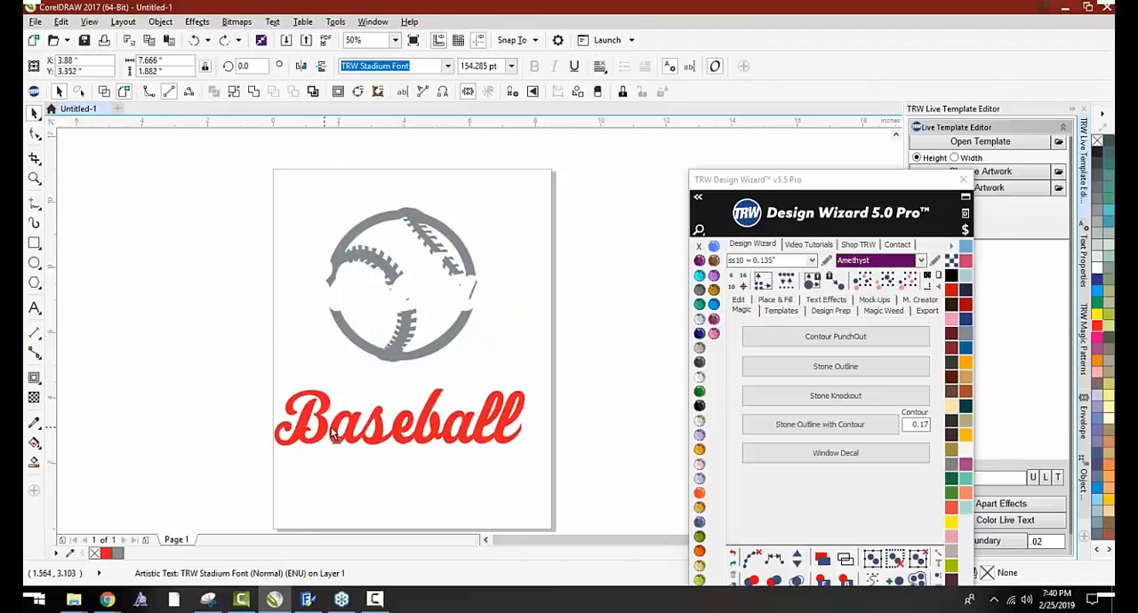
pyautogui.hotkey('ctrl', 'z')
pyautogui.click(318, 229)
# Undo the contour punchout and remove the black background from behind the design again
pyautogui.scroll(1, 318, 229)
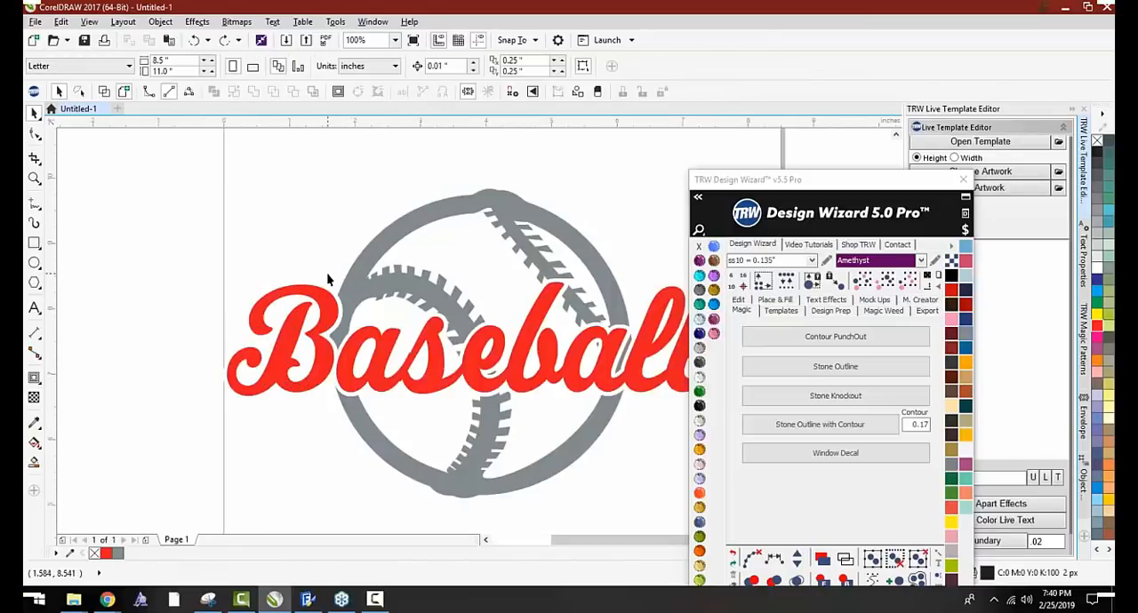
pyautogui.hotkey('ctrl', 'z')
pyautogui.scroll(-1, 253, 253)
pyautogui.moveTo(253, 251); pyautogui.dragTo(154, 263)
pyautogui.press('Delete')
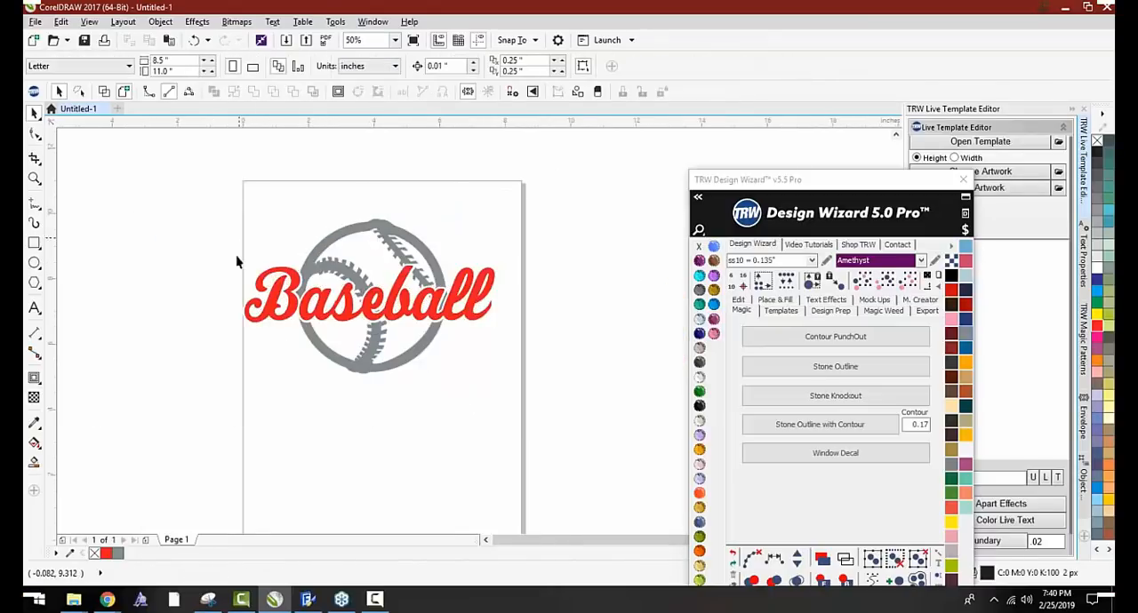
# Clear the contour effect from the red Baseball text
pyautogui.scroll(2, 256, 261)
pyautogui.click(430, 404)
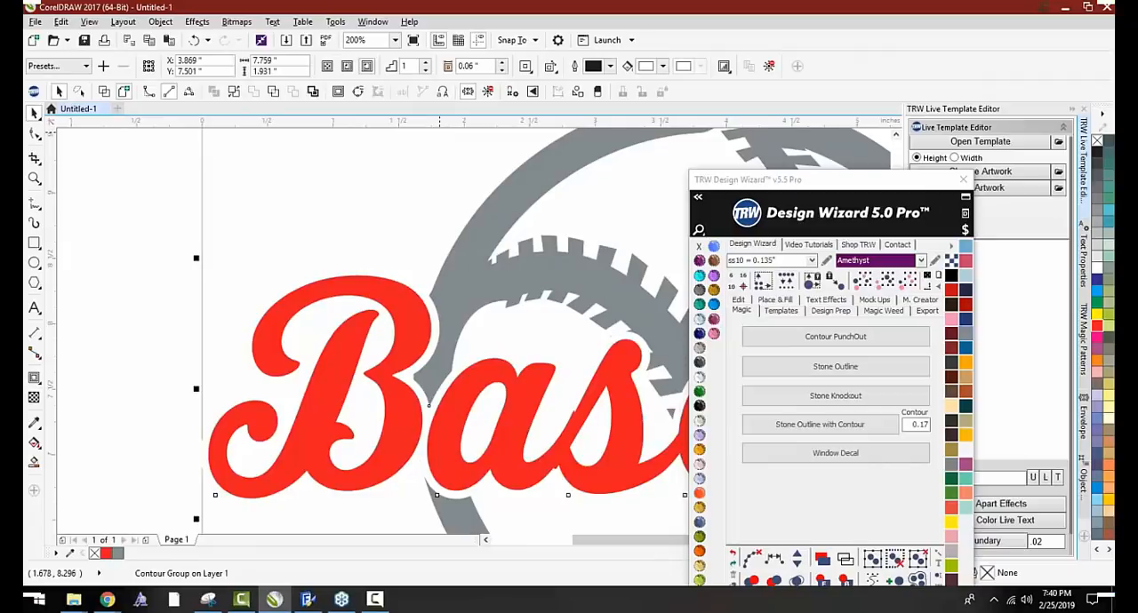
pyautogui.click(771, 66)
# Create a Magic Boundary of .05 around the Baseball text with the Contour option enabled
pyautogui.scroll(-2, 772, 69)
pyautogui.moveTo(847, 182); pyautogui.dragTo(568, 469)
pyautogui.click(996, 541)
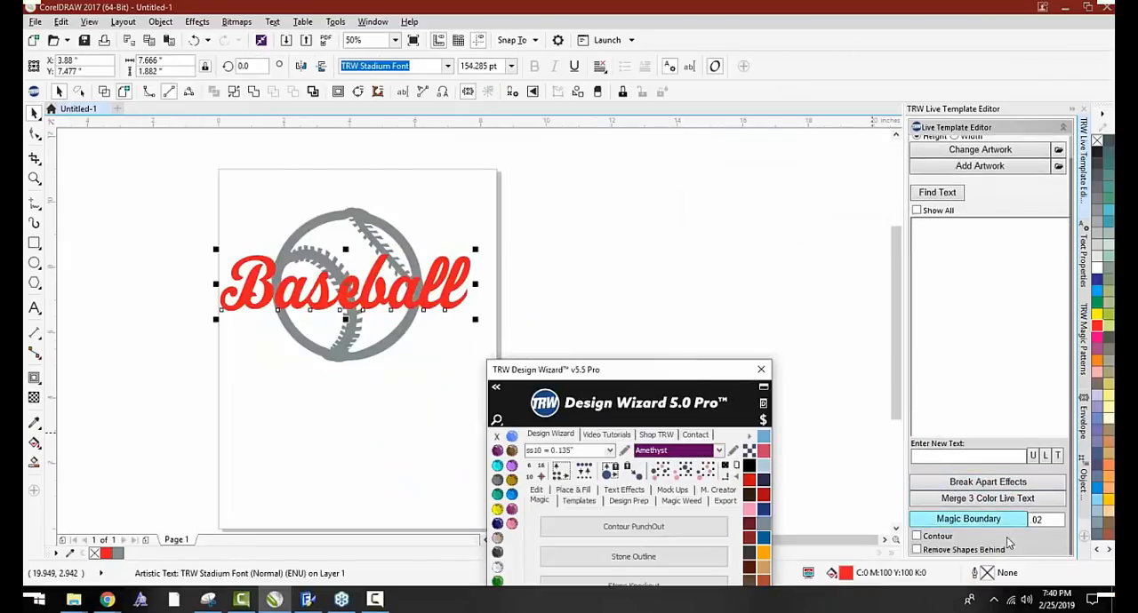
pyautogui.doubleClick(1042, 520)
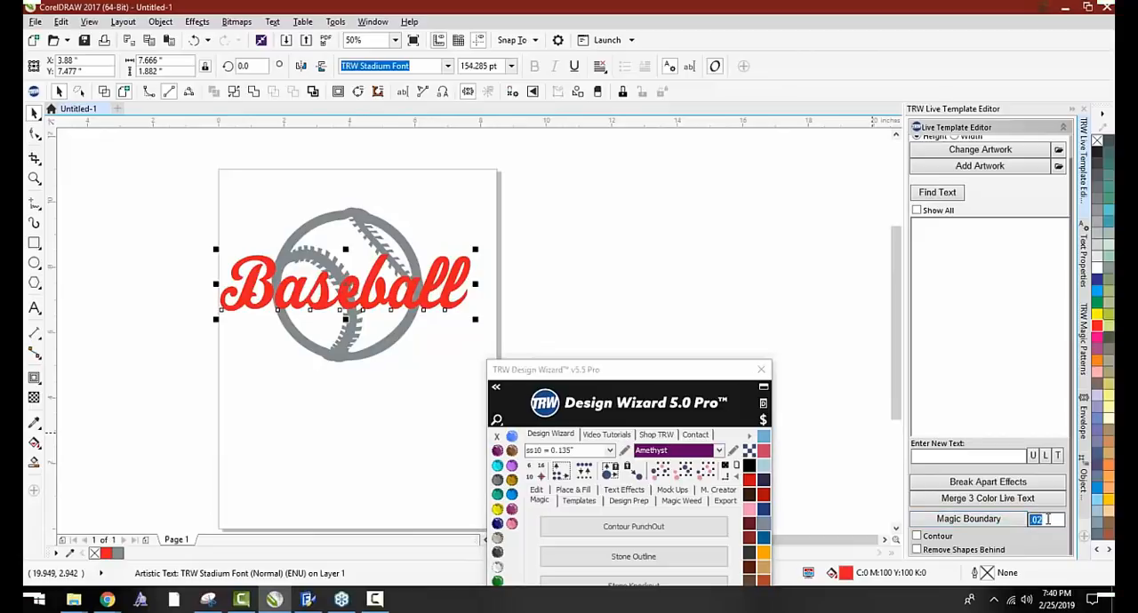
pyautogui.press('BackSpace')
pyautogui.click(917, 537)
pyautogui.click(968, 519)
pyautogui.click(674, 321)
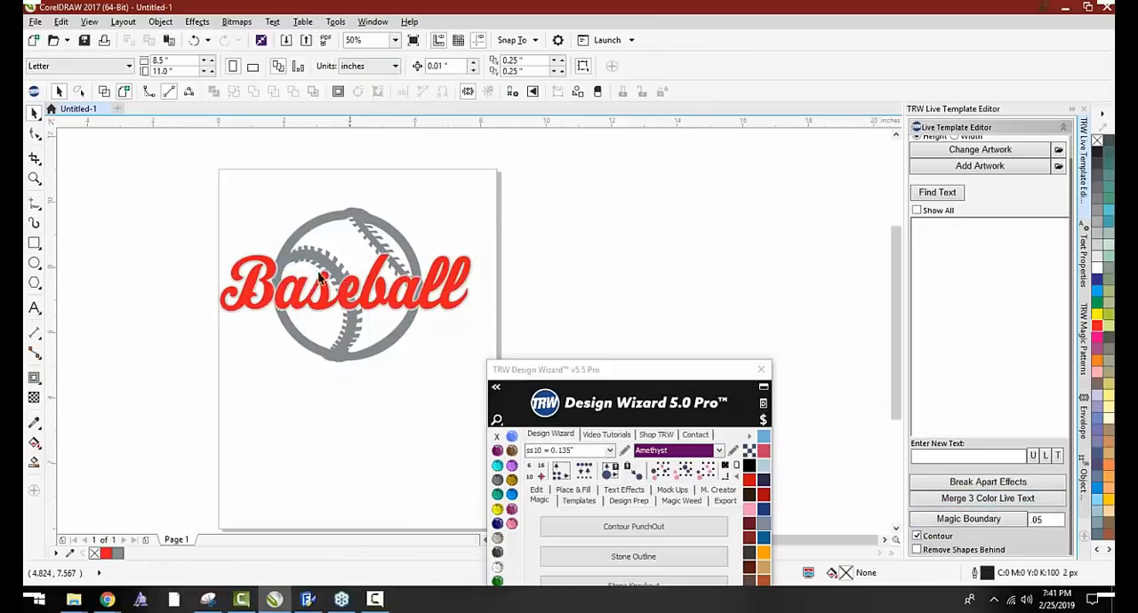
# Shift the light gray boundary shape out from behind the Baseball text to inspect it, and undo the move
pyautogui.scroll(4, 271, 262)
pyautogui.scroll(-2, 312, 256)
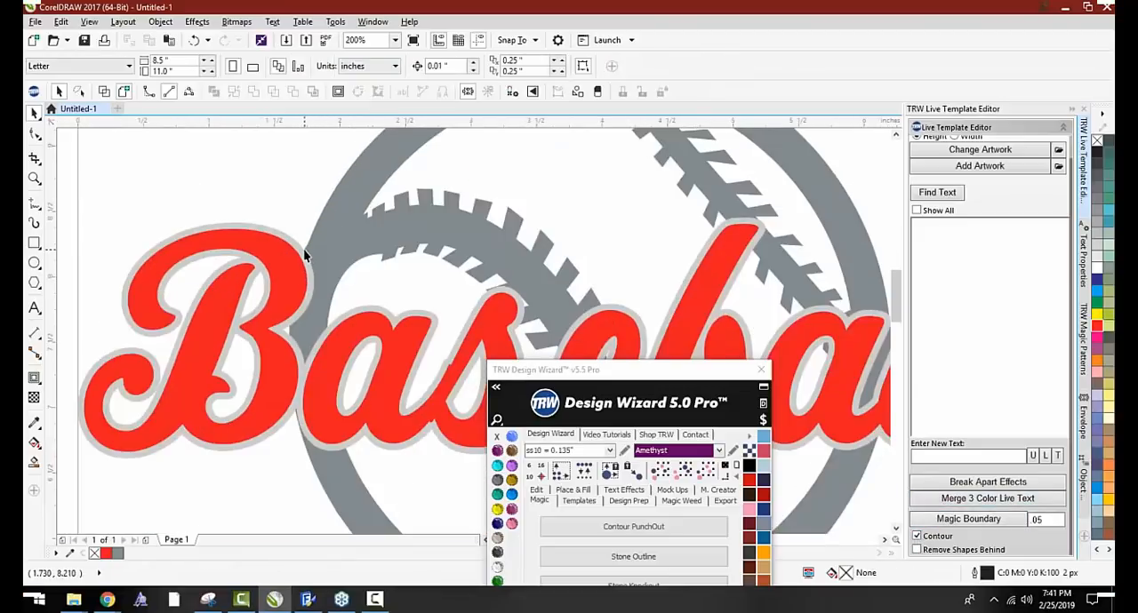
pyautogui.click(304, 256)
pyautogui.scroll(-4, 253, 266)
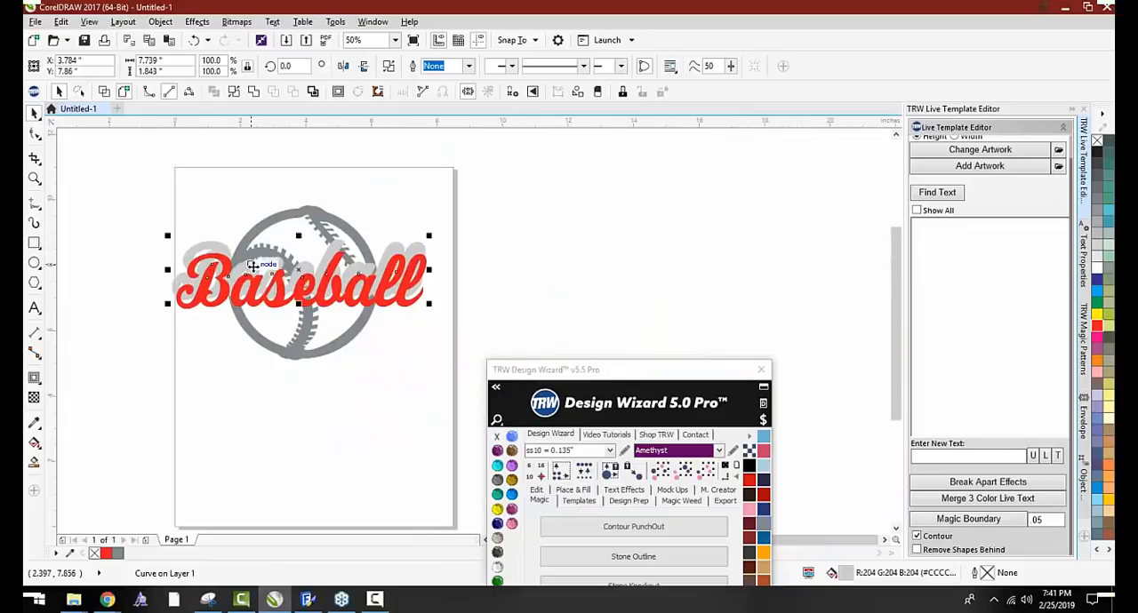
pyautogui.scroll(4, 253, 267)
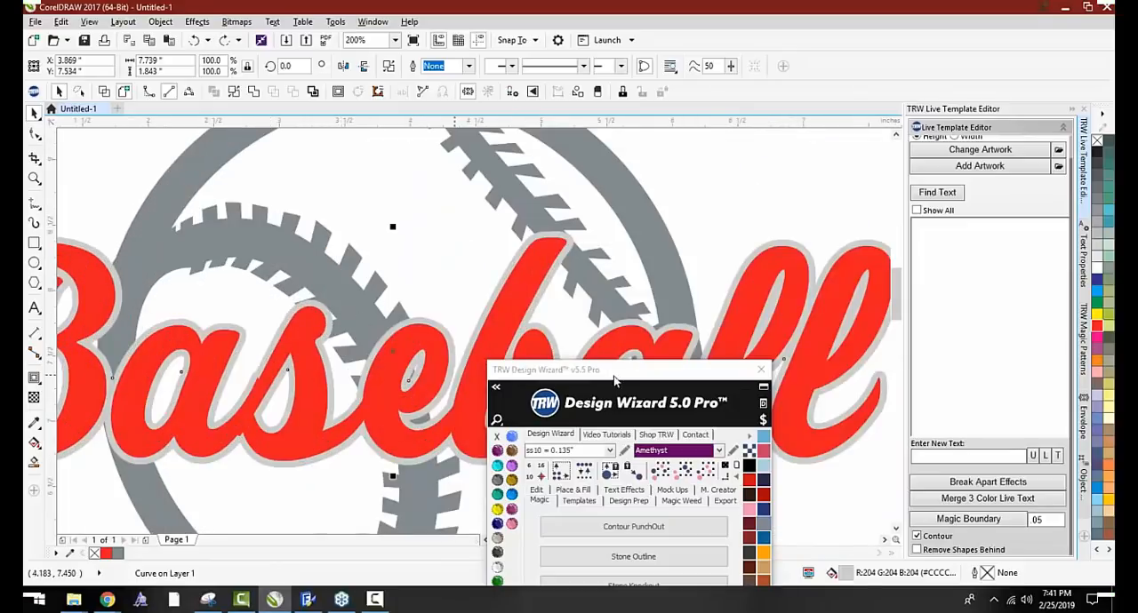
# Move the Design Wizard aside and color the boundary shape behind the Baseball text Citrine yellow
pyautogui.moveTo(613, 381); pyautogui.dragTo(1005, 96)
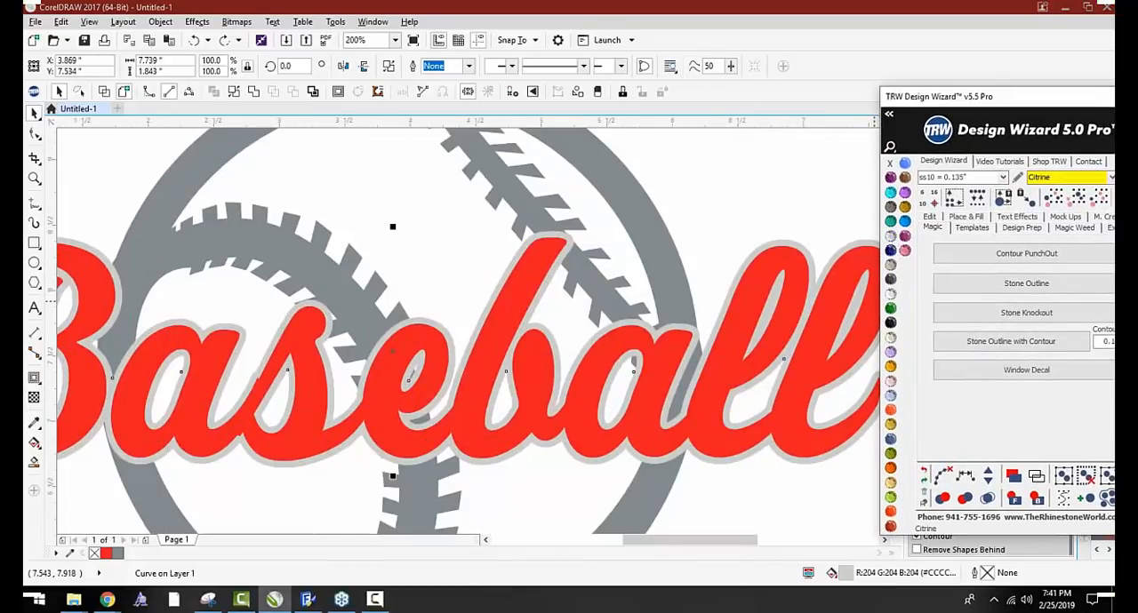
pyautogui.click(890, 366)
pyautogui.click(614, 198)
pyautogui.scroll(-2, 559, 283)
pyautogui.scroll(2, 545, 270)
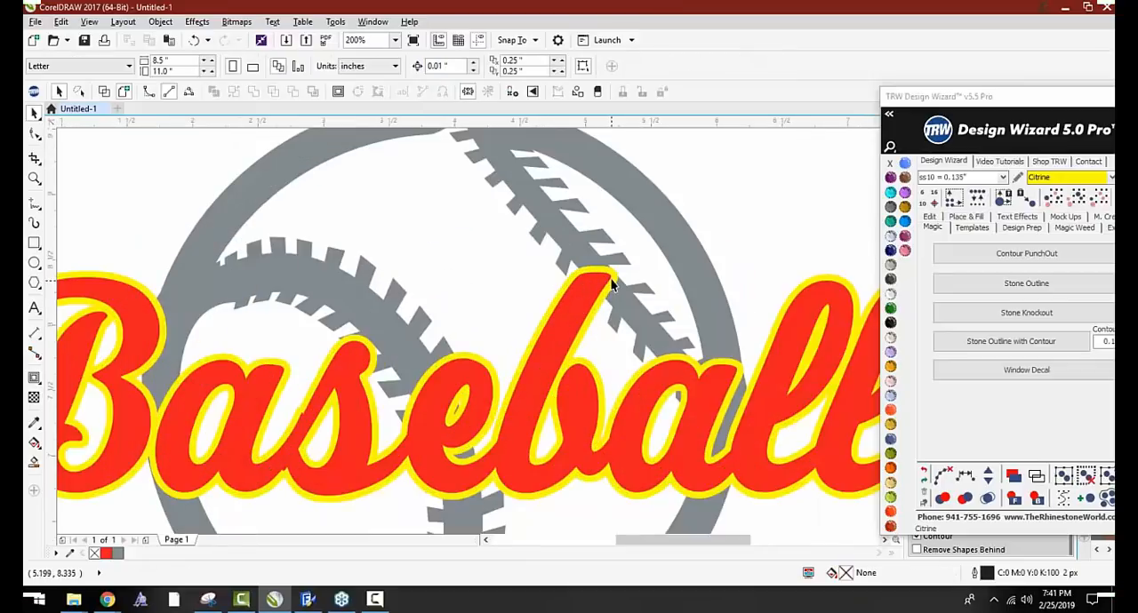
# Move the red Baseball text down off its yellow boundary shape, and undo the move
pyautogui.click(611, 282)
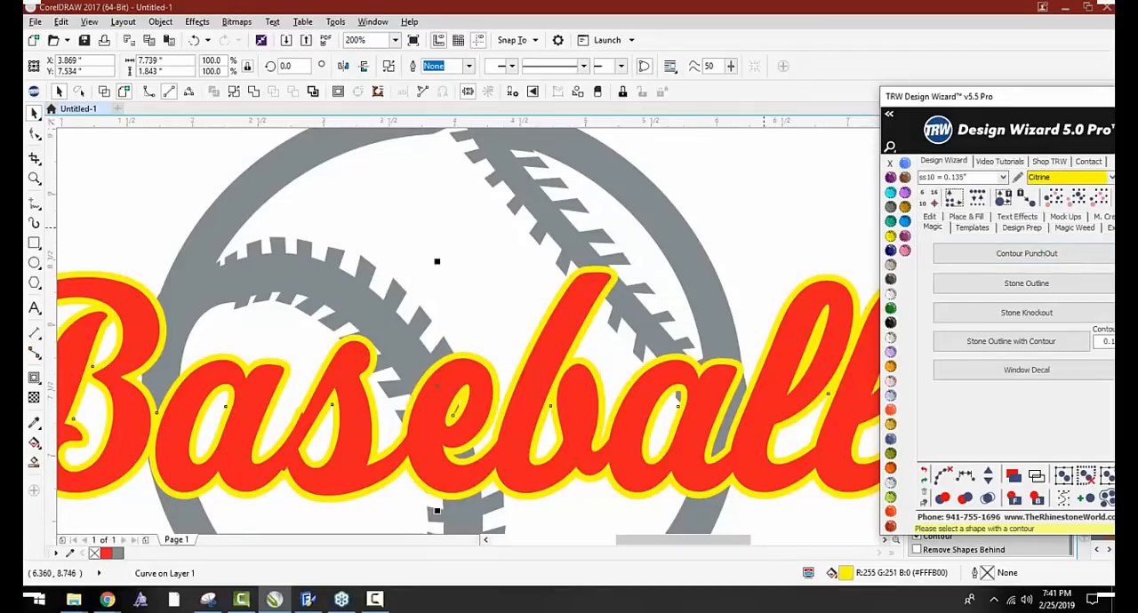
pyautogui.click(38, 117)
pyautogui.scroll(-1, 256, 334)
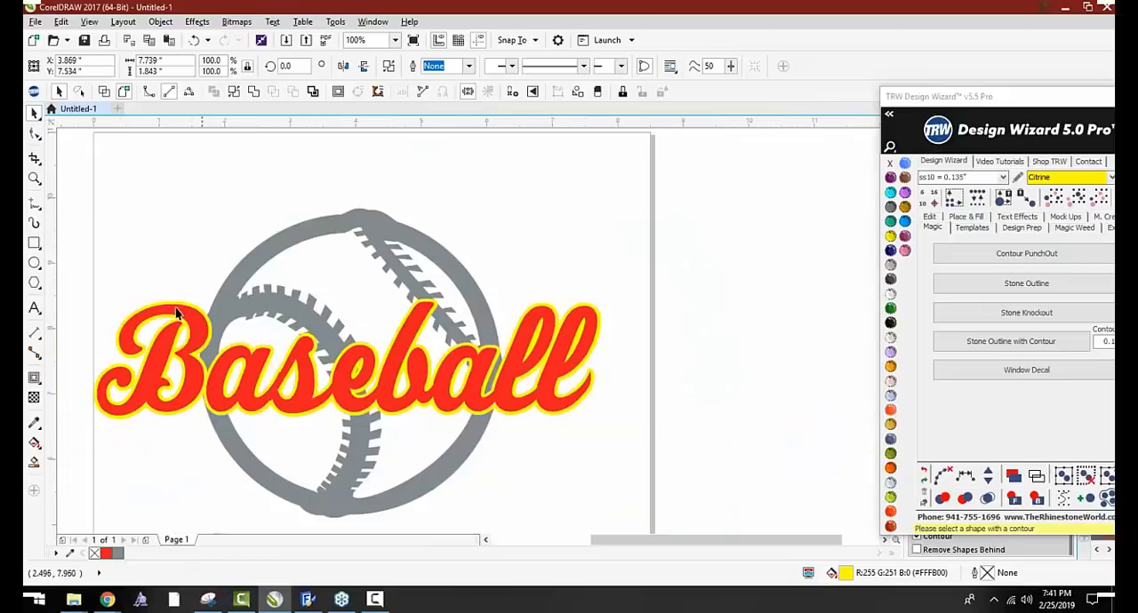
pyautogui.moveTo(188, 328); pyautogui.dragTo(190, 382)
pyautogui.hotkey('ctrl', 'z')
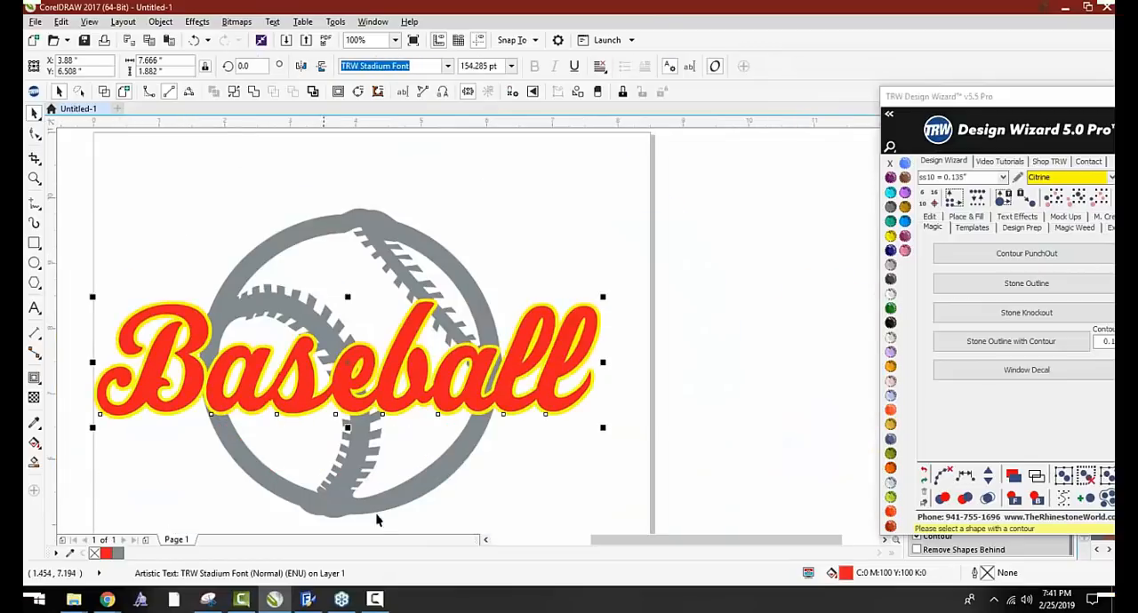
pyautogui.click(631, 463)
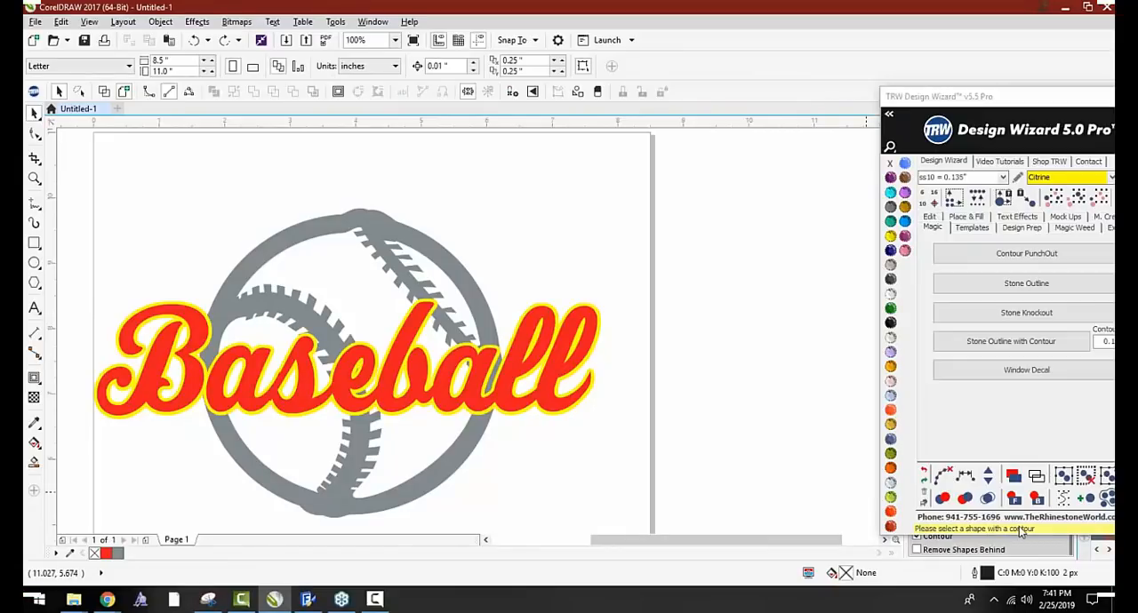
# Shift the yellow boundary shape up from behind the Baseball text to inspect it, and undo the move
pyautogui.scroll(2, 489, 347)
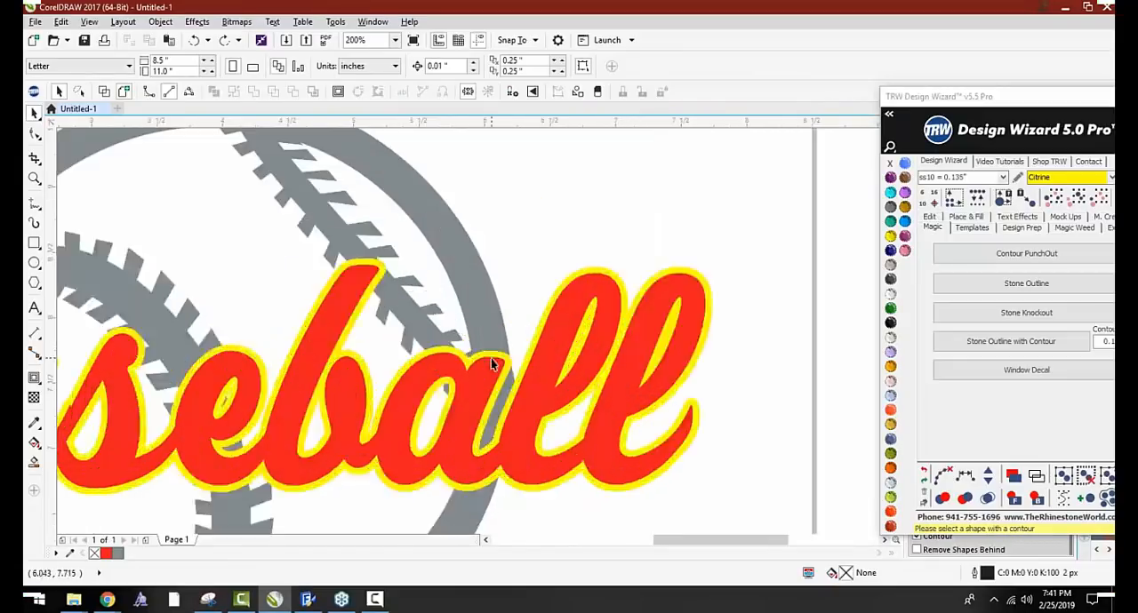
pyautogui.moveTo(498, 364); pyautogui.dragTo(504, 321)
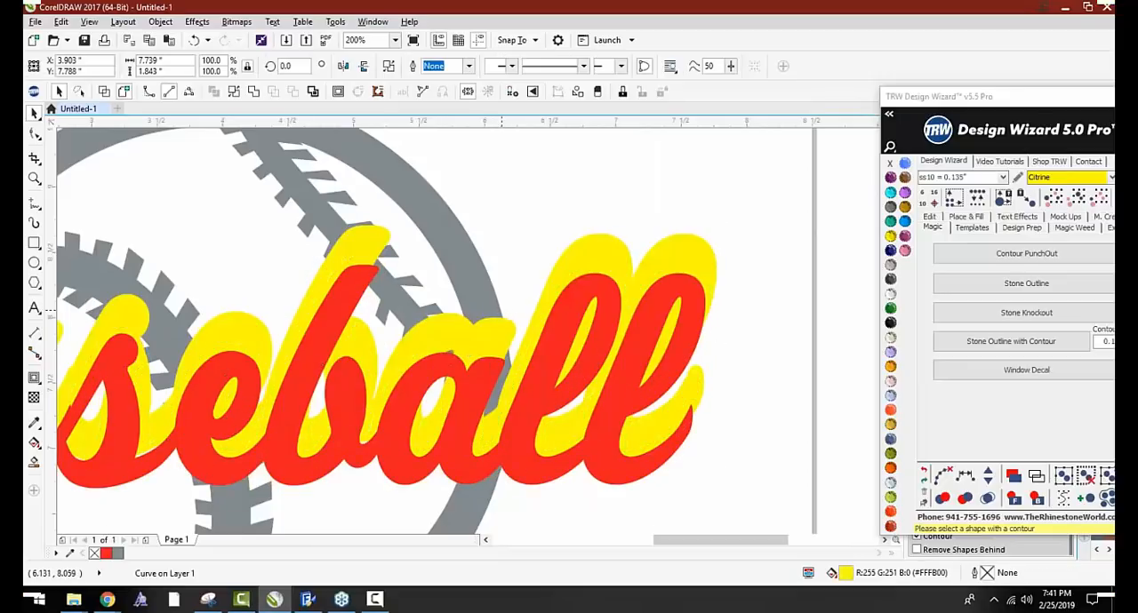
pyautogui.hotkey('ctrl', 'z')
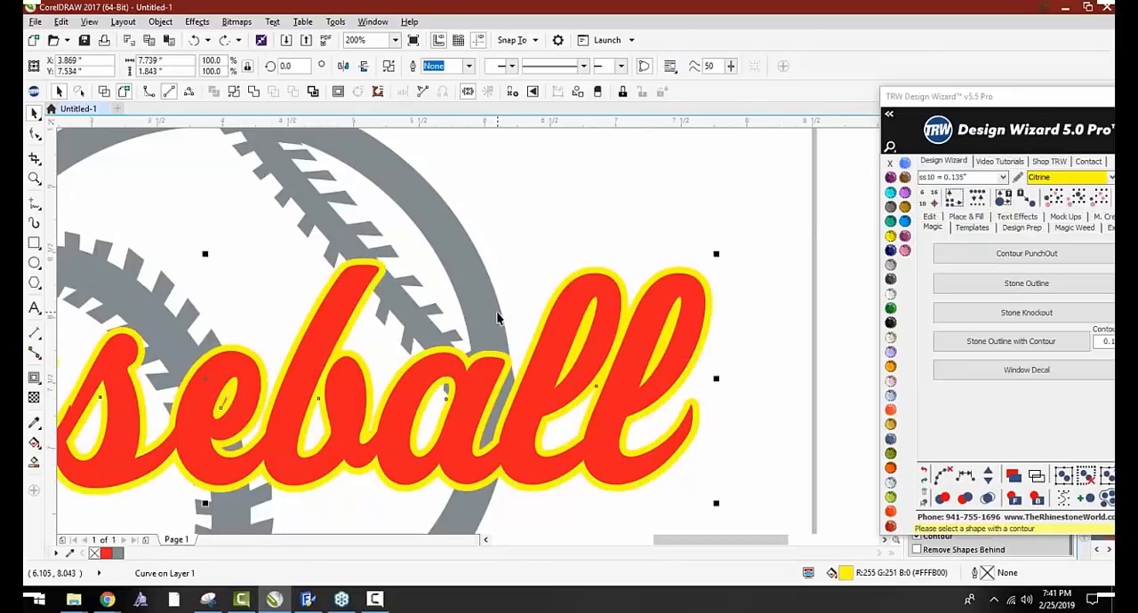
# Delete the yellow boundary shape and apply a one-step contour with a 0.08" offset to the red Baseball text
pyautogui.press('Delete')
pyautogui.scroll(-2, 489, 342)
pyautogui.click(487, 377)
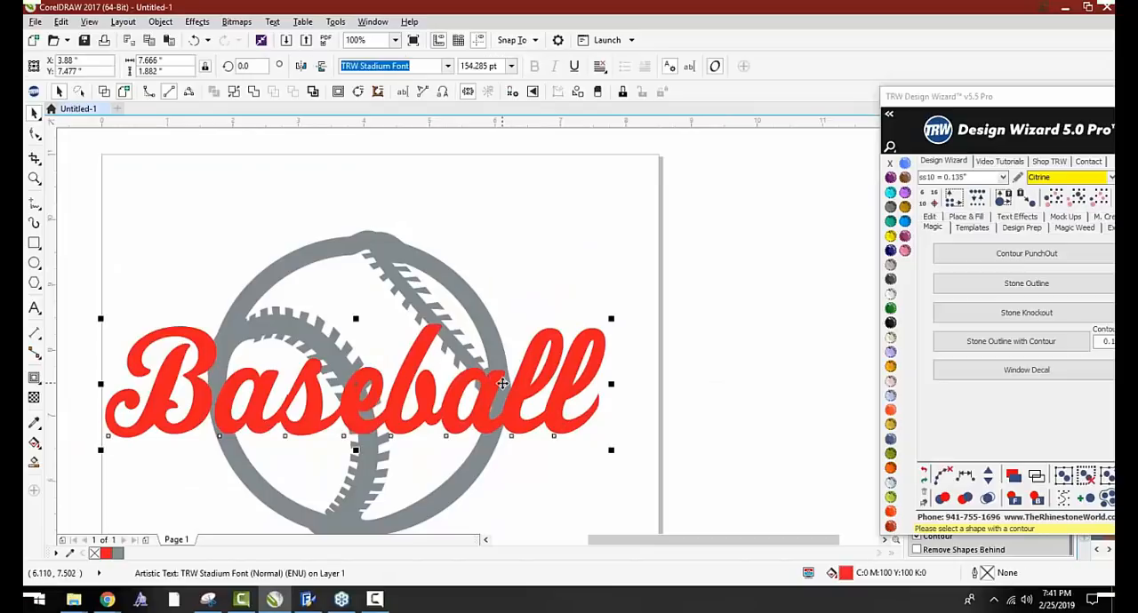
pyautogui.click(338, 92)
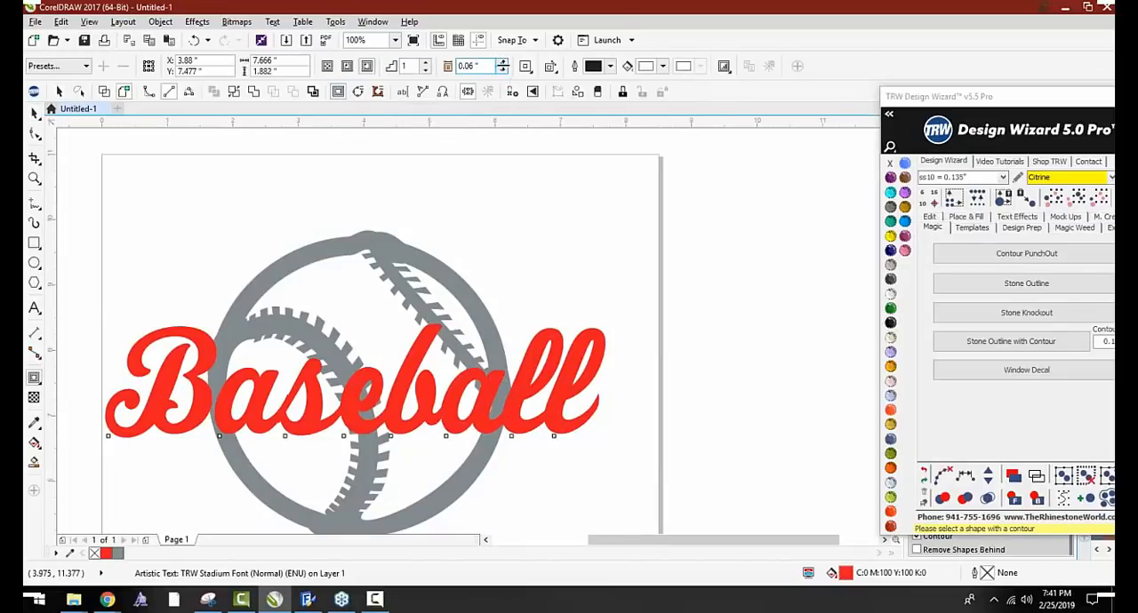
pyautogui.click(502, 62)
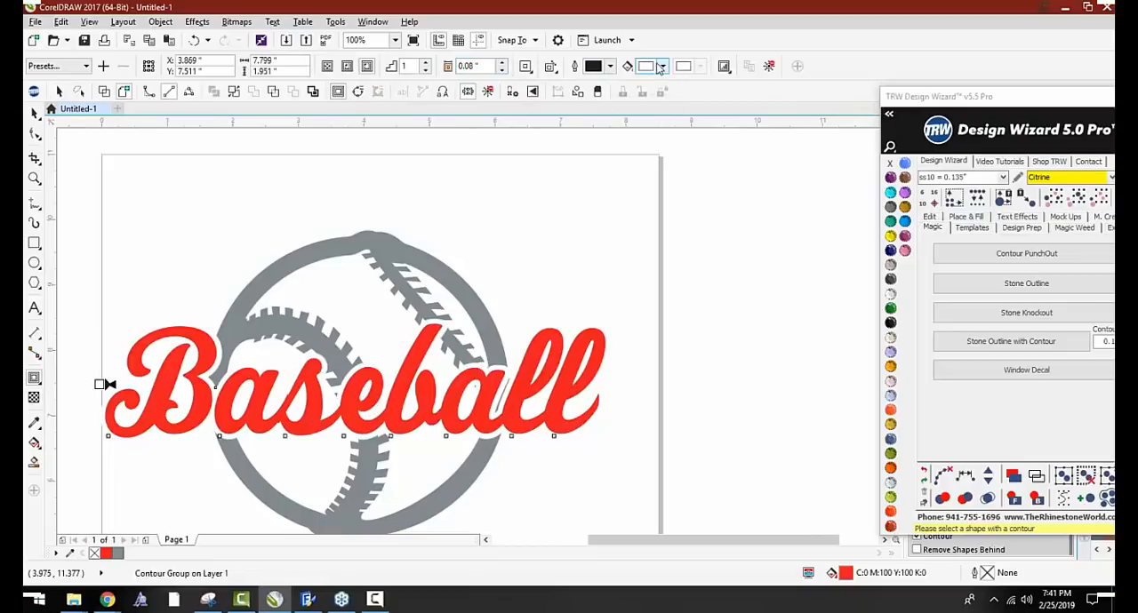
# Change the contour's fill color around the Baseball text to dark gray
pyautogui.click(661, 68)
pyautogui.moveTo(705, 139); pyautogui.dragTo(640, 185)
pyautogui.click(33, 116)
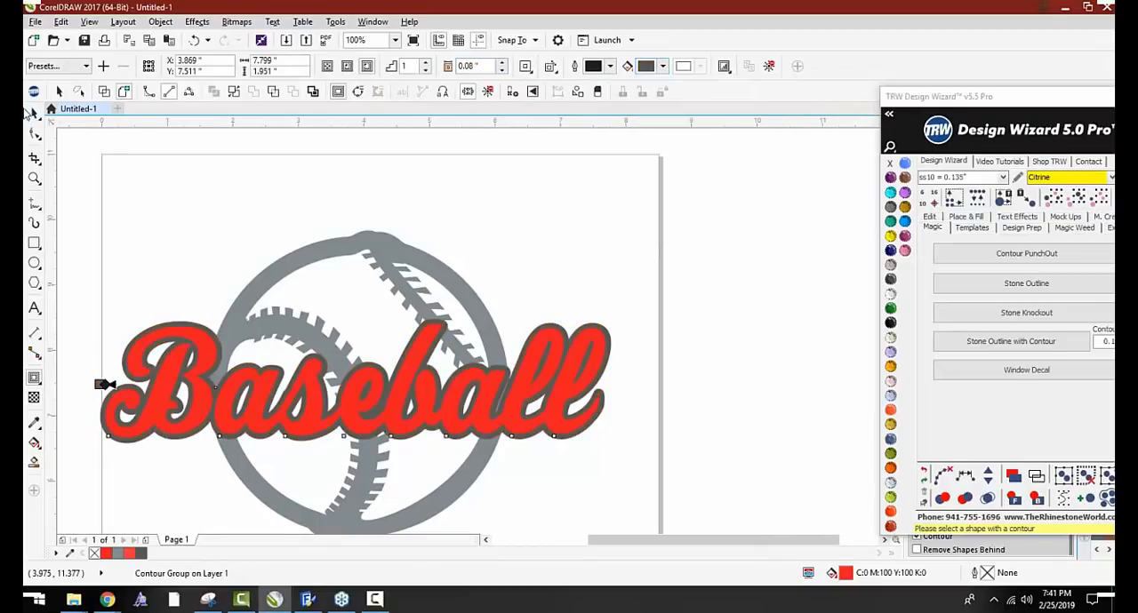
pyautogui.click(32, 113)
pyautogui.click(952, 258)
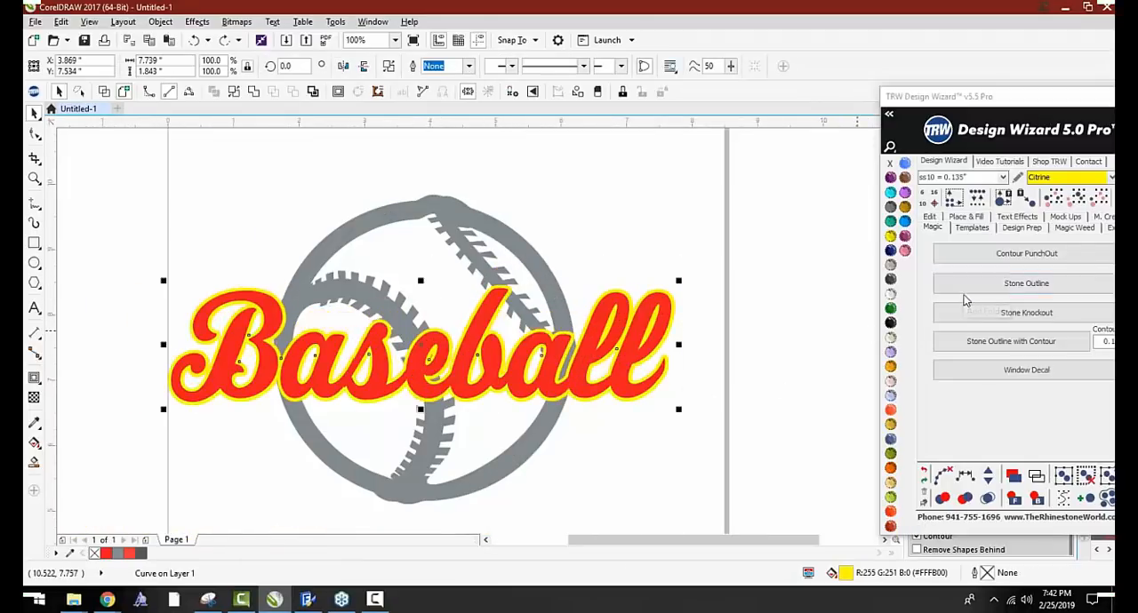
# Select the yellow boundary shape together with the gray baseball and knock the boundary out of the baseball with Back Minus Front
pyautogui.click(712, 230)
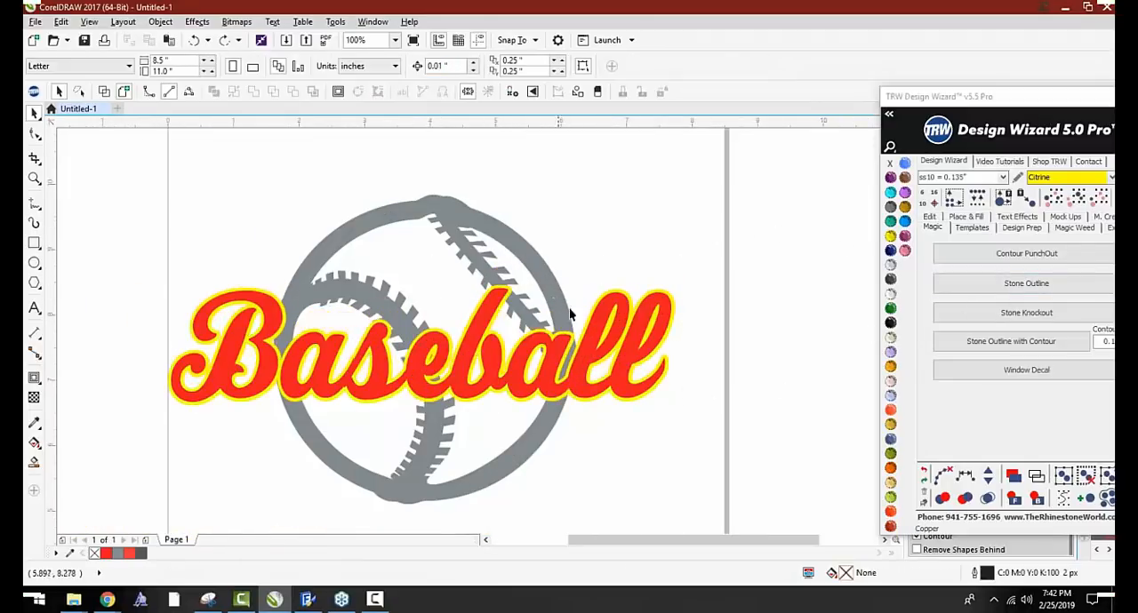
pyautogui.scroll(1, 585, 308)
pyautogui.scroll(-1, 583, 306)
pyautogui.scroll(1, 502, 292)
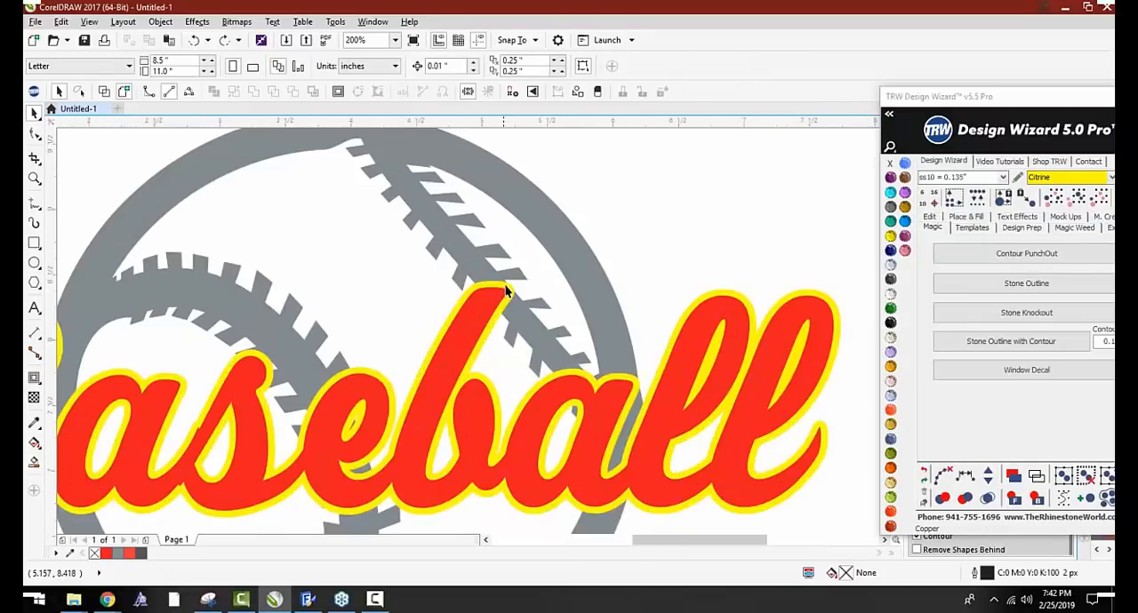
pyautogui.click(523, 239)
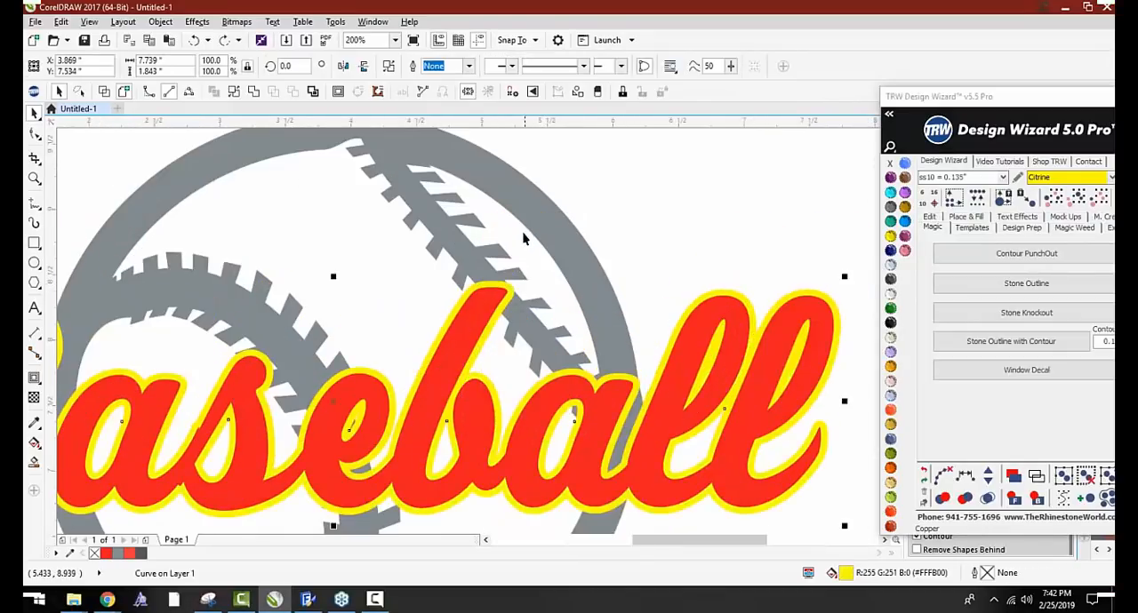
pyautogui.scroll(-1, 449, 286)
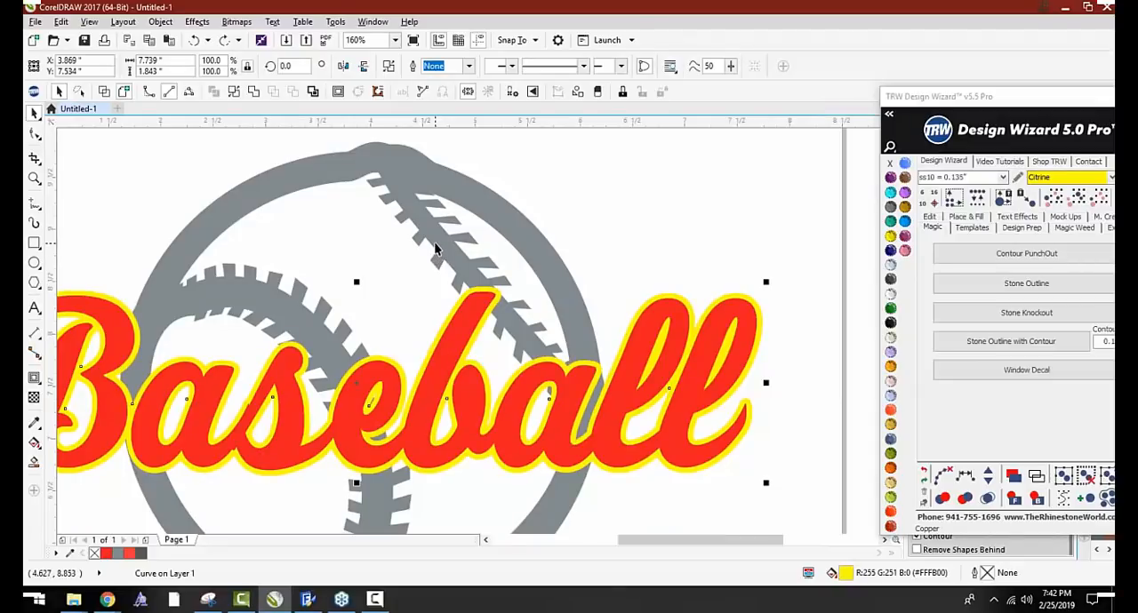
pyautogui.keyDown('shift'); pyautogui.click(435, 249); pyautogui.keyUp('shift')
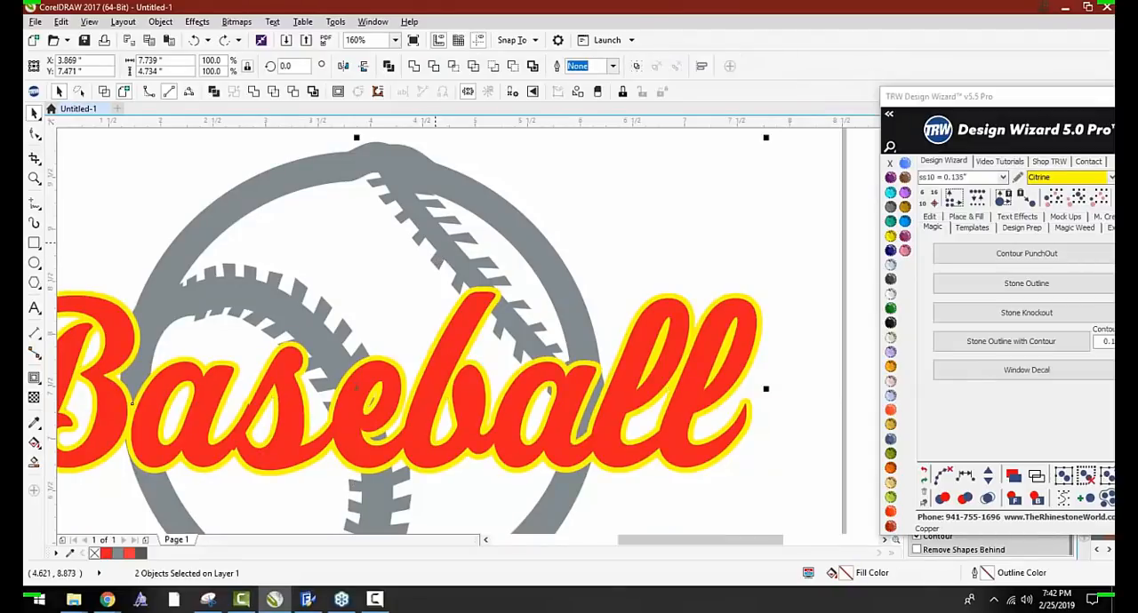
pyautogui.click(513, 71)
pyautogui.click(664, 256)
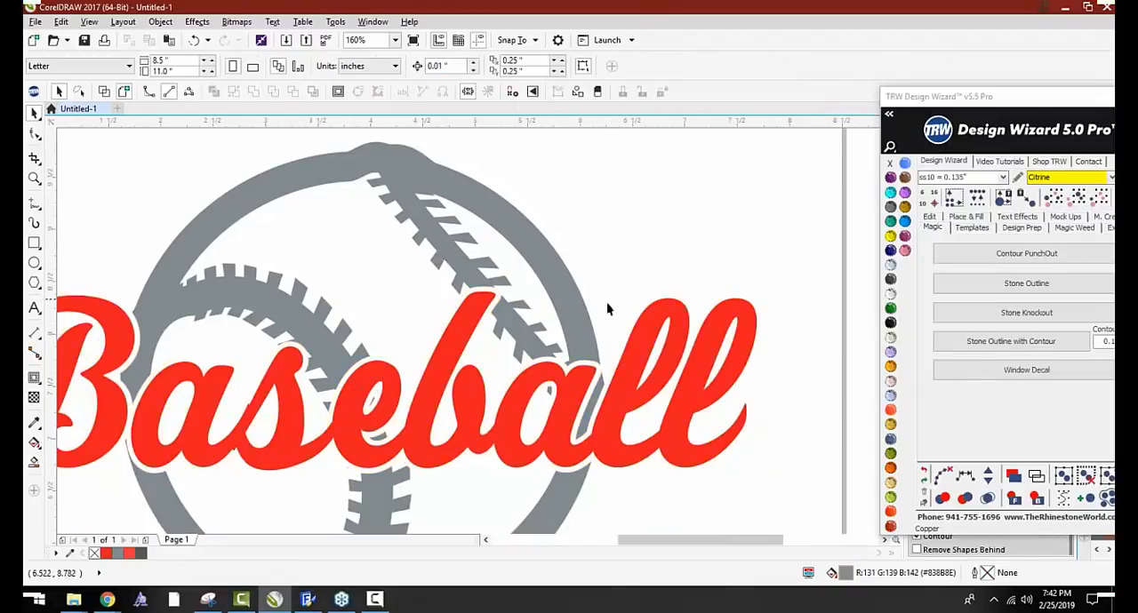
pyautogui.scroll(-3, 583, 293)
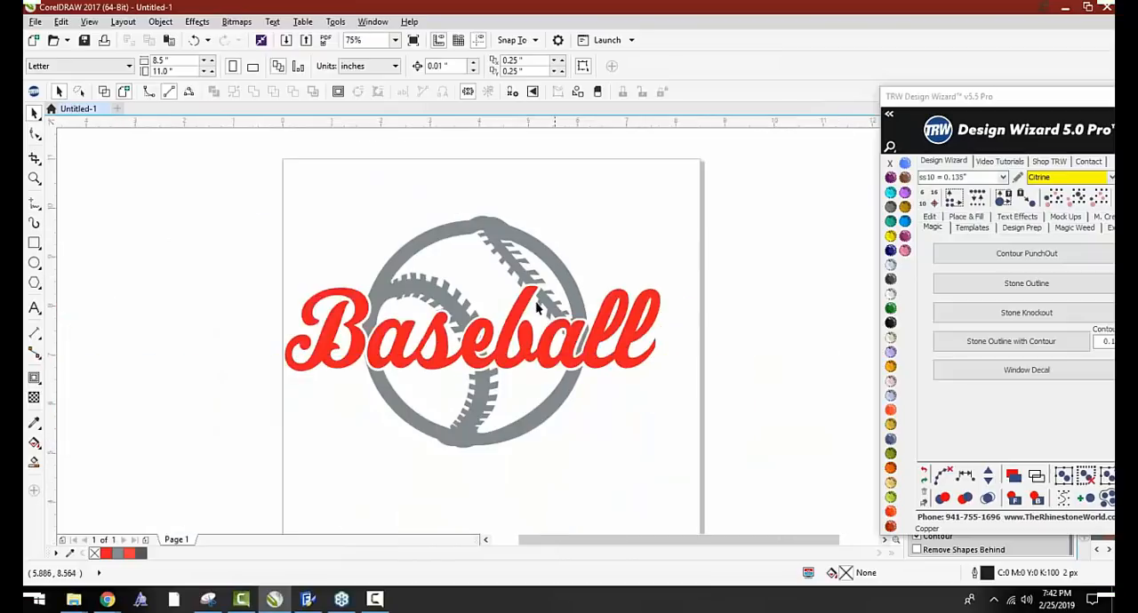
pyautogui.scroll(3, 512, 315)
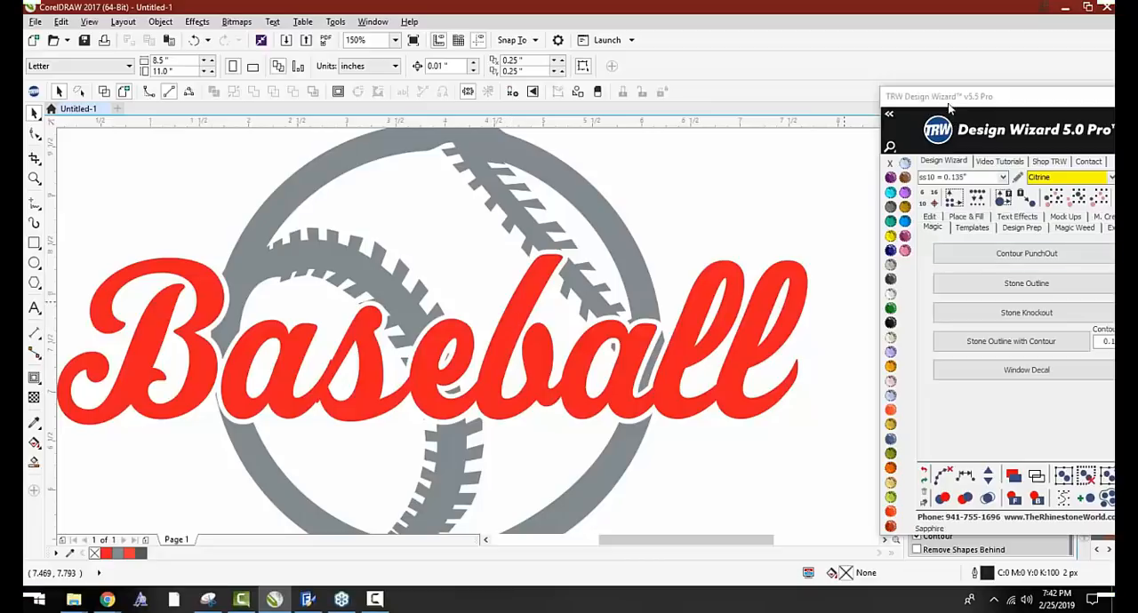
# Move the Design Wizard clear of the Live Template Editor and open the TRW Live Templates Volume 2 folder in the template browser
pyautogui.moveTo(949, 101); pyautogui.dragTo(560, 137)
pyautogui.scroll(2, 922, 160)
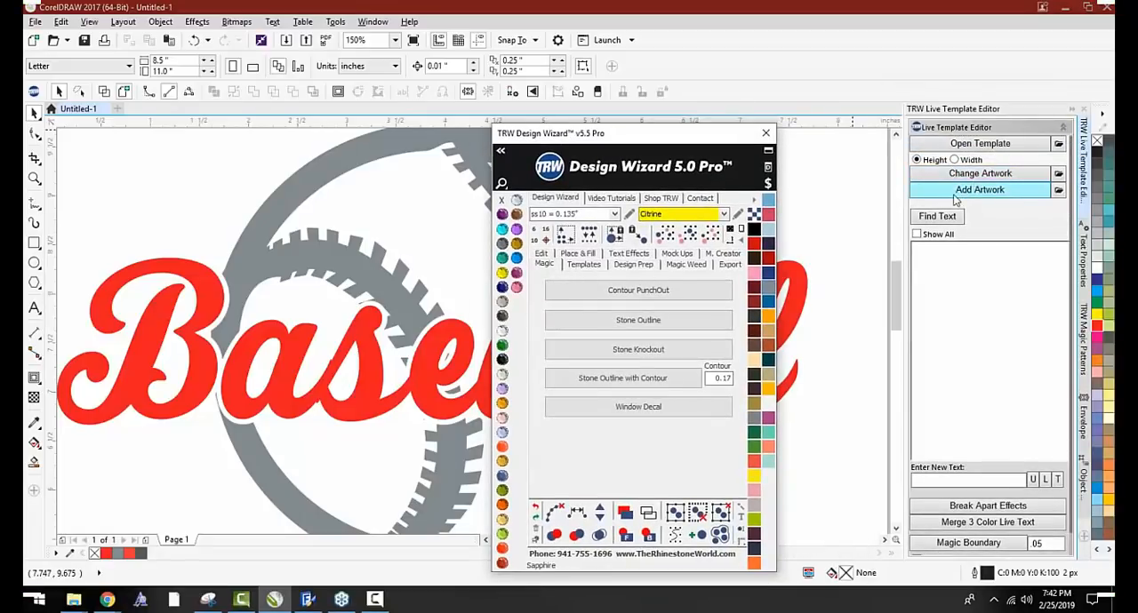
pyautogui.click(961, 149)
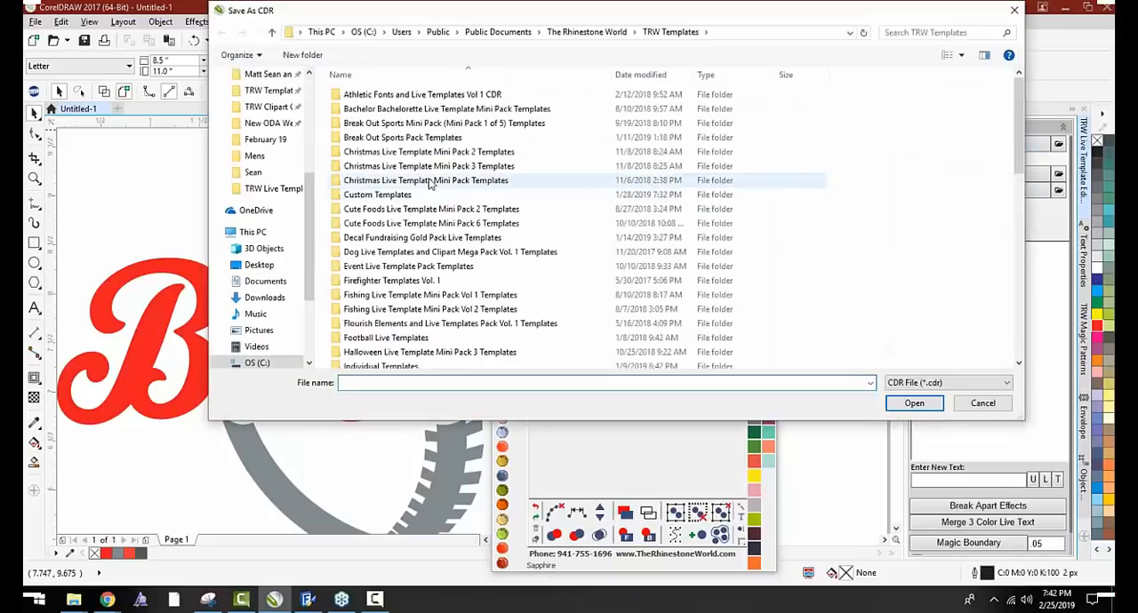
pyautogui.scroll(-5, 424, 320)
pyautogui.scroll(-2, 435, 329)
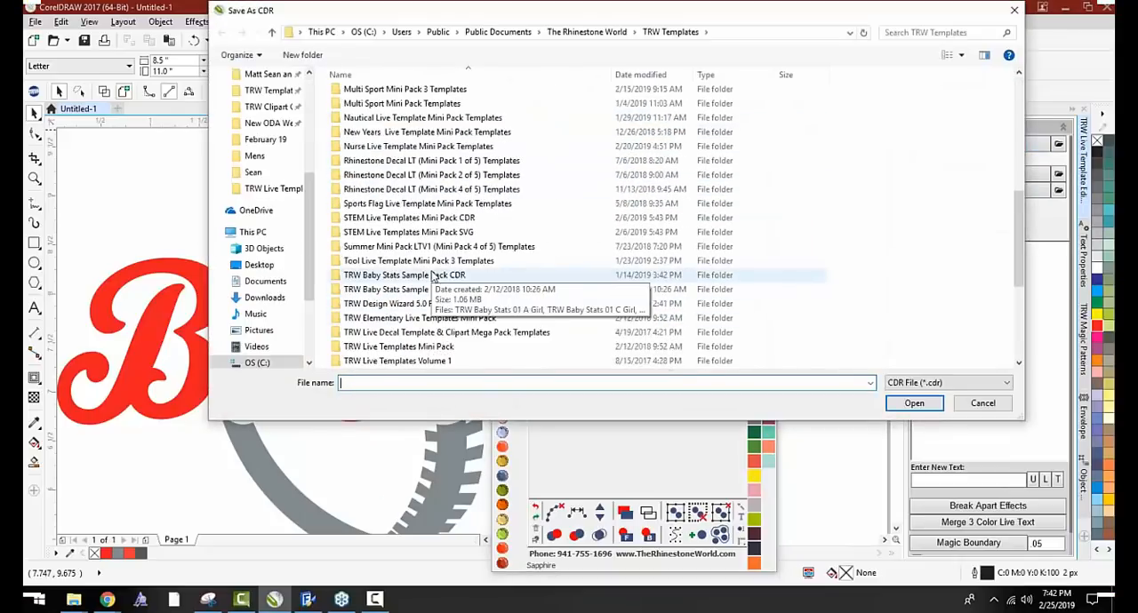
pyautogui.scroll(-2, 455, 336)
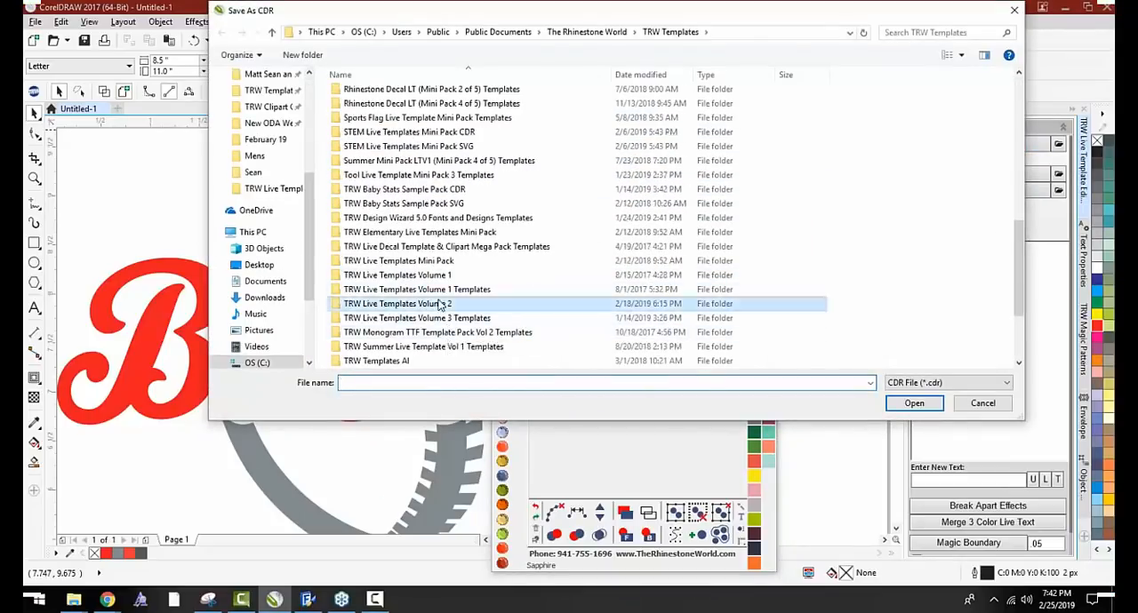
pyautogui.doubleClick(452, 329)
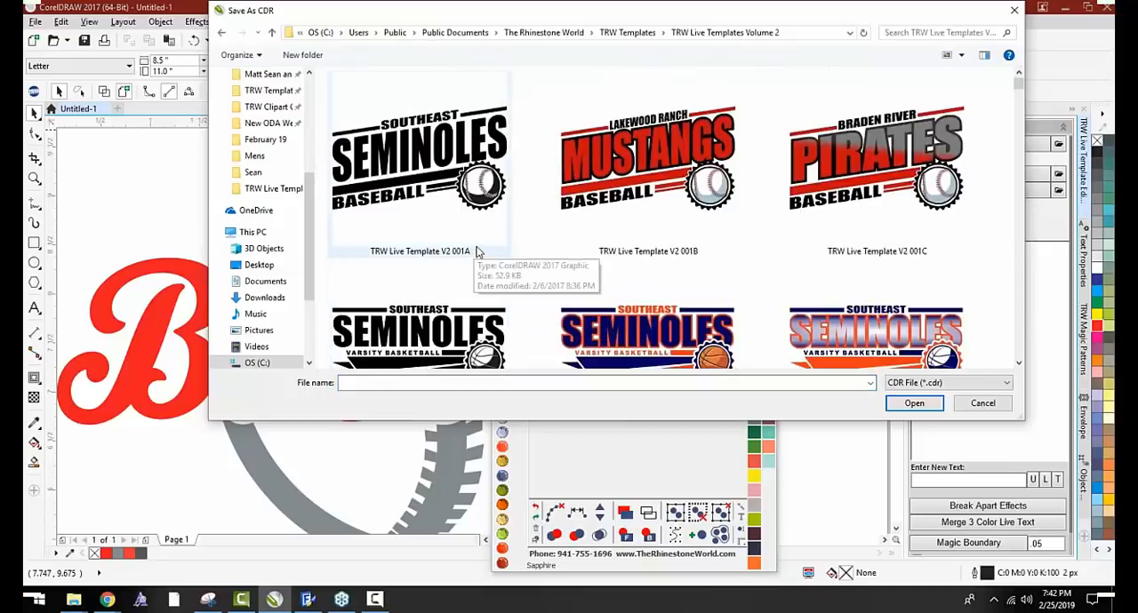
# Look through the sports template thumbnails in the TRW Live Templates Volume 2 folder, and close the browser without opening one
pyautogui.scroll(-3, 595, 174)
pyautogui.scroll(-4, 595, 175)
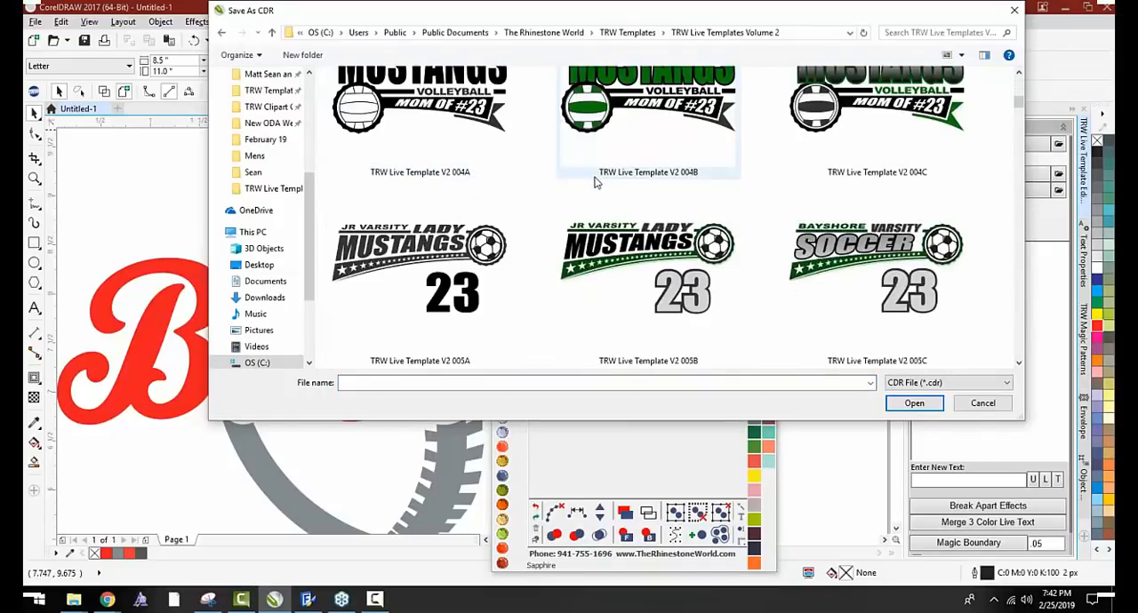
pyautogui.scroll(3, 596, 178)
pyautogui.scroll(4, 595, 183)
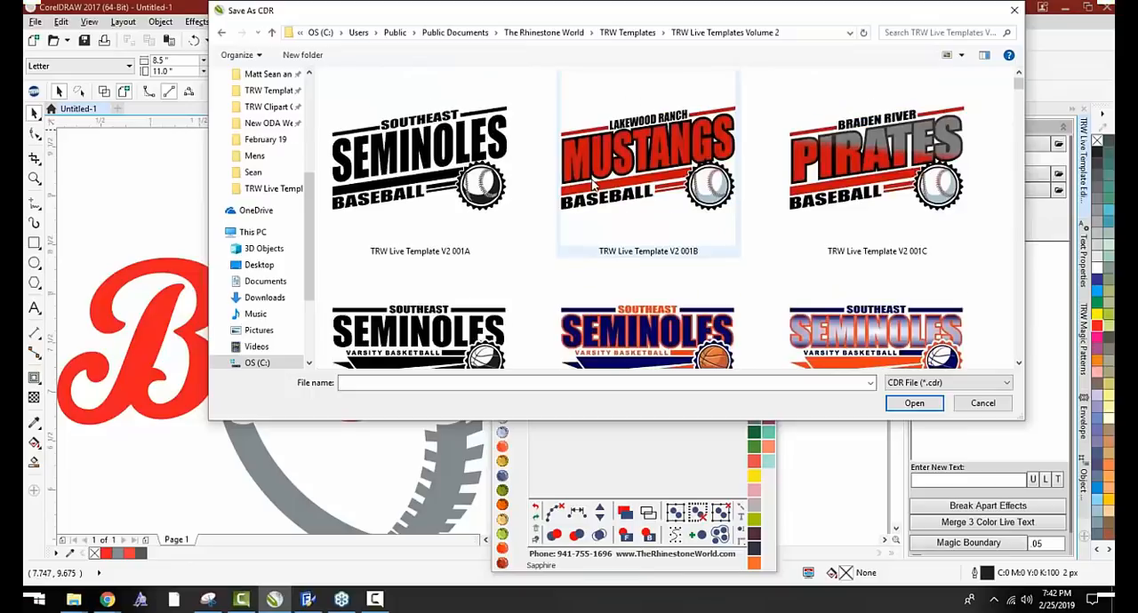
pyautogui.scroll(-7, 588, 185)
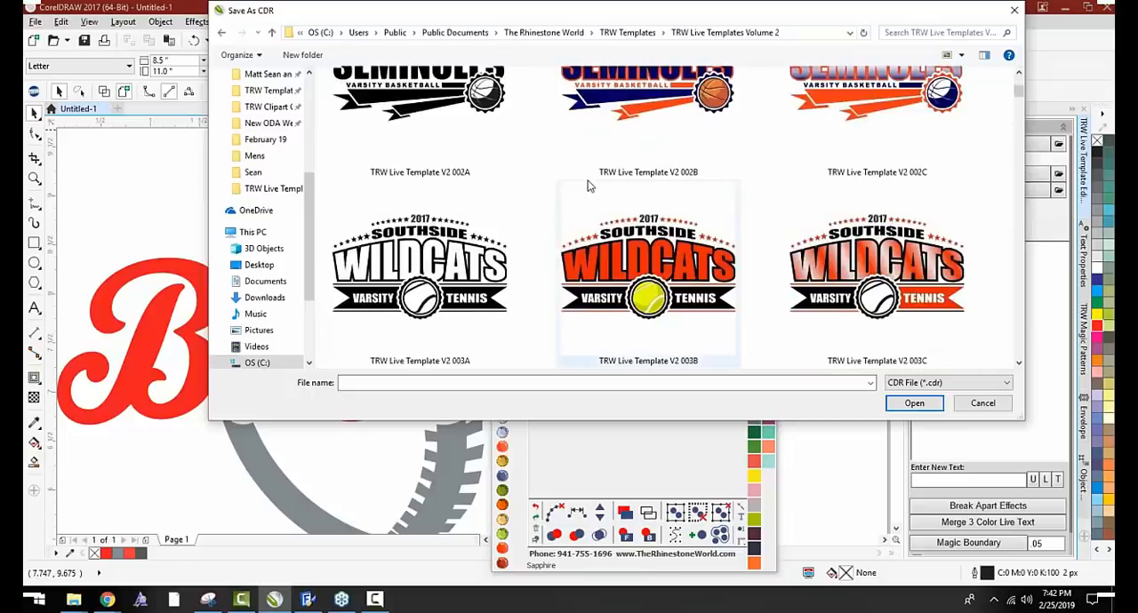
pyautogui.scroll(-4, 586, 188)
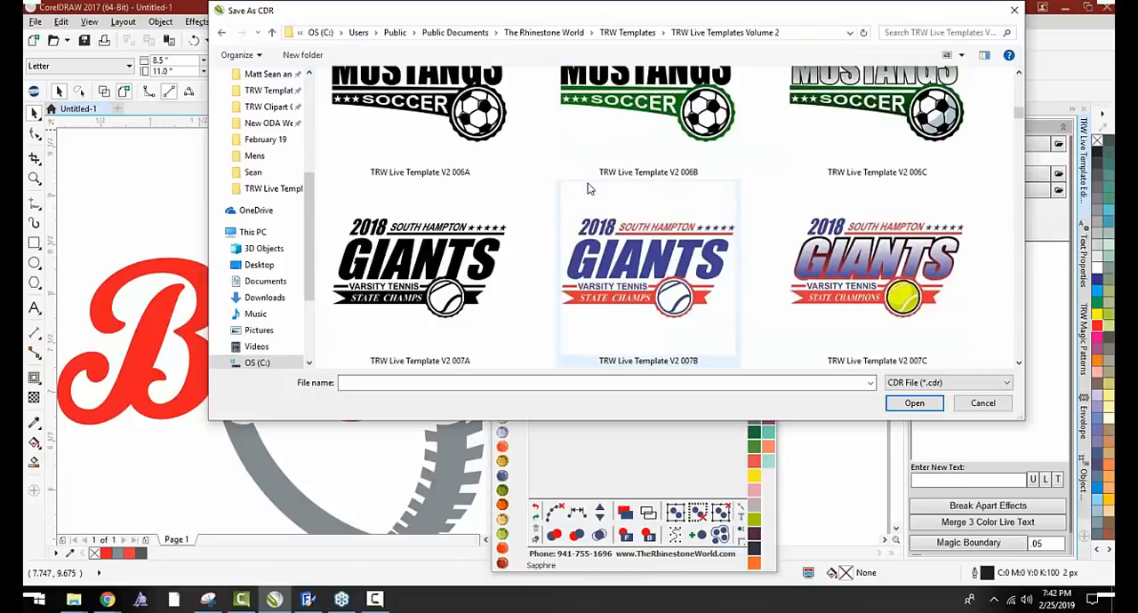
pyautogui.scroll(-6, 586, 188)
pyautogui.scroll(-10, 586, 188)
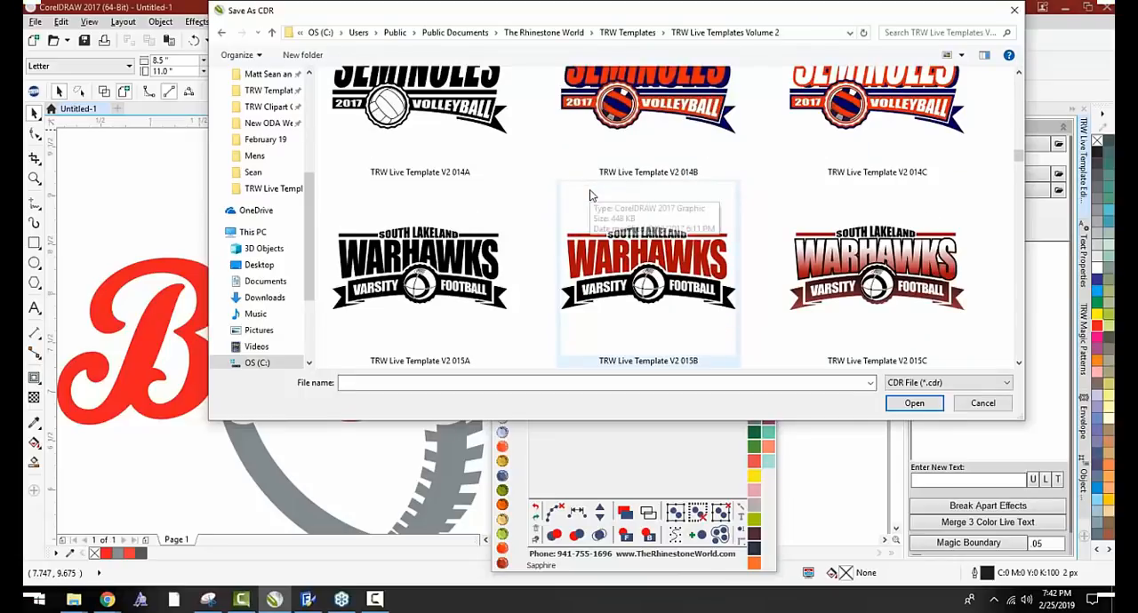
pyautogui.scroll(-4, 590, 194)
pyautogui.scroll(-14, 593, 194)
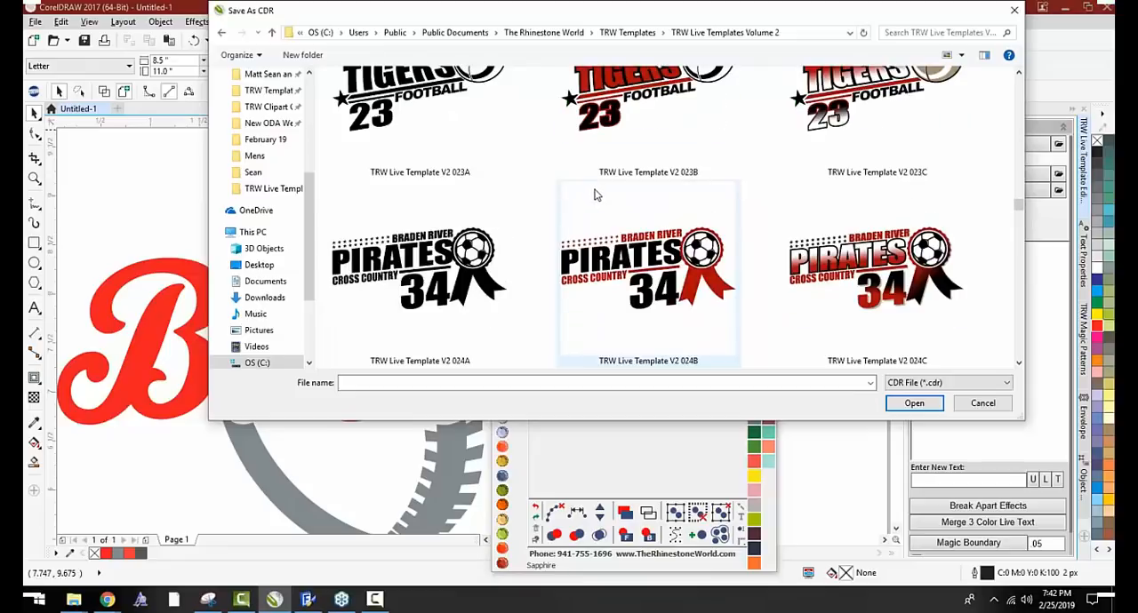
pyautogui.scroll(-10, 596, 194)
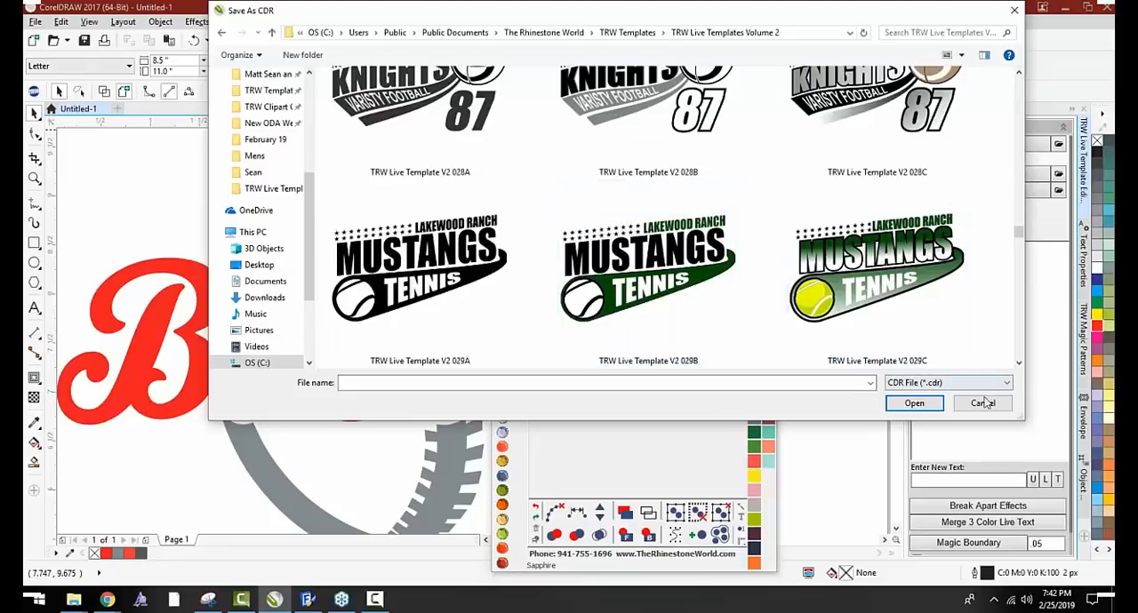
pyautogui.click(983, 403)
# Open the template Kids Live Templates Pack 2 1056C from the Kids Live Templates and Clipart Mega Pack Vol. 2 Templates folder
pyautogui.click(933, 153)
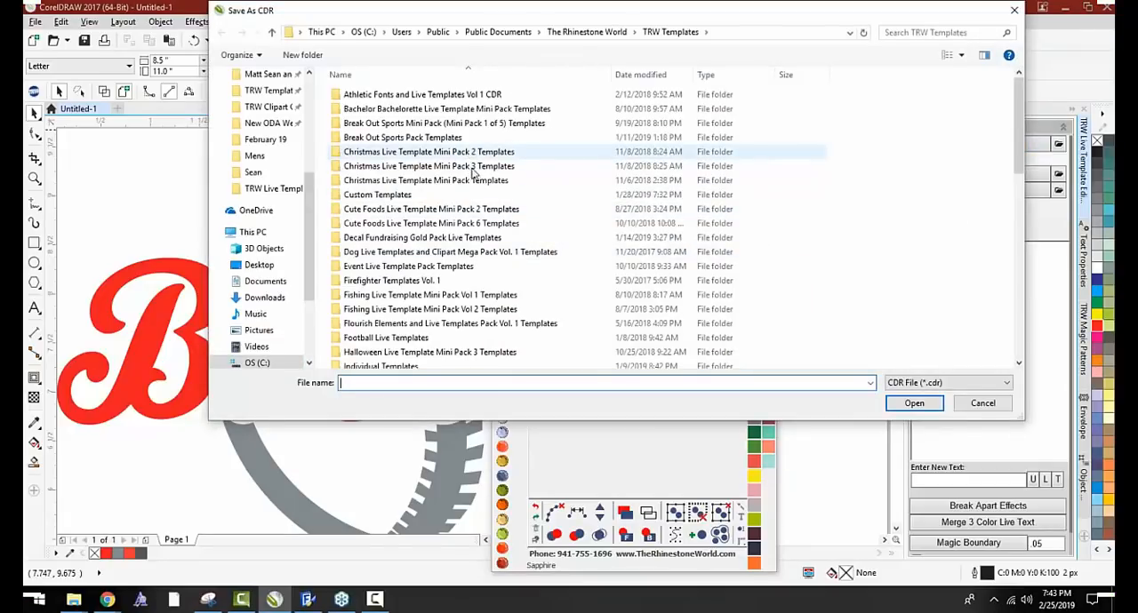
pyautogui.scroll(-3, 469, 332)
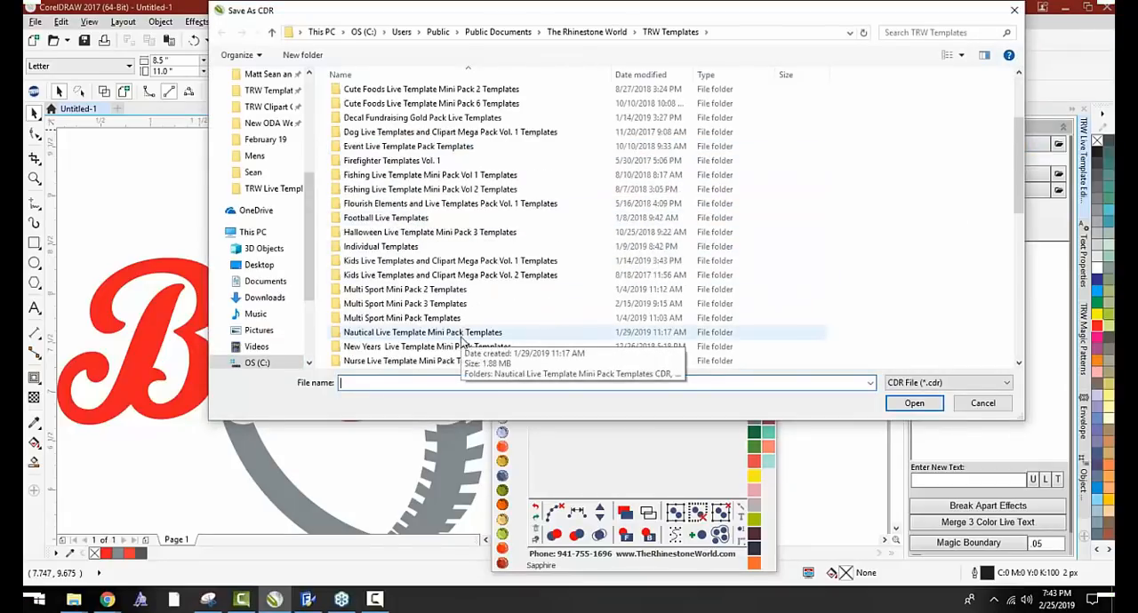
pyautogui.scroll(-3, 427, 271)
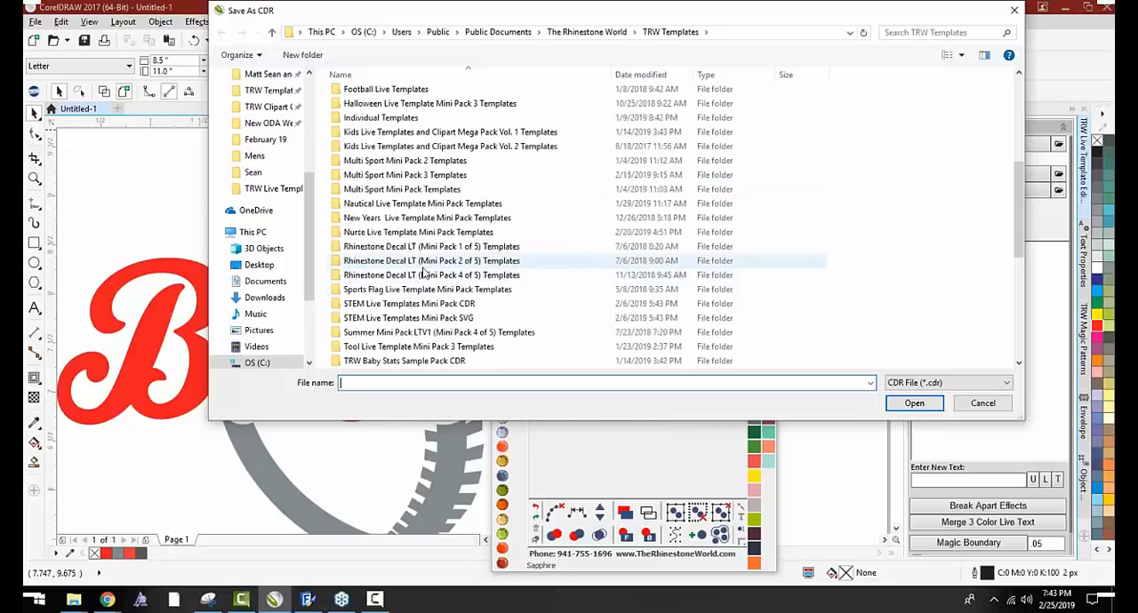
pyautogui.scroll(-2, 424, 271)
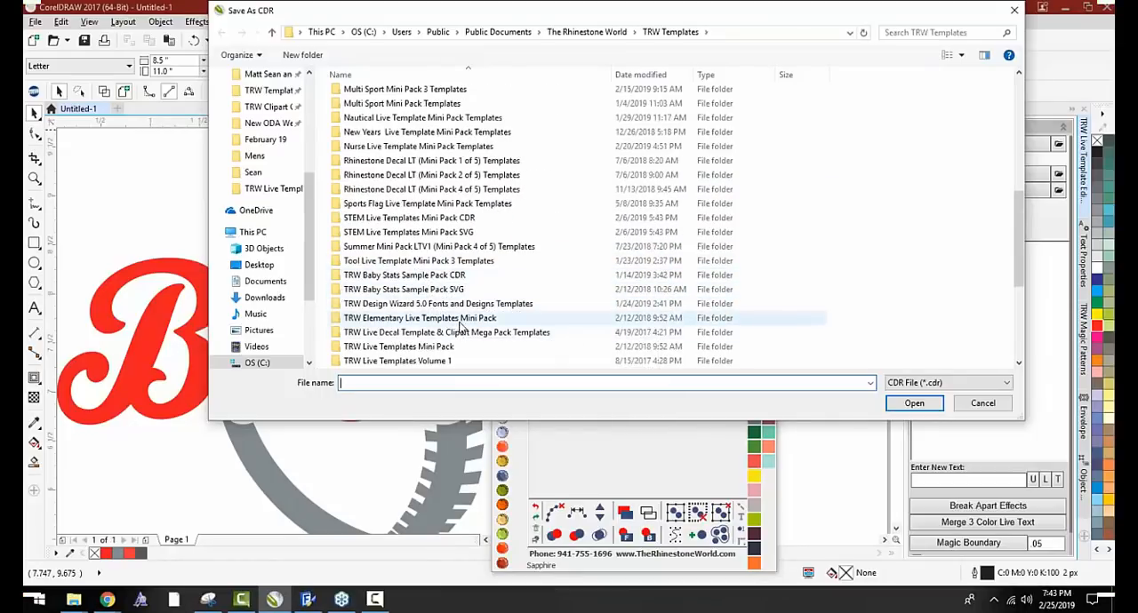
pyautogui.scroll(-3, 458, 321)
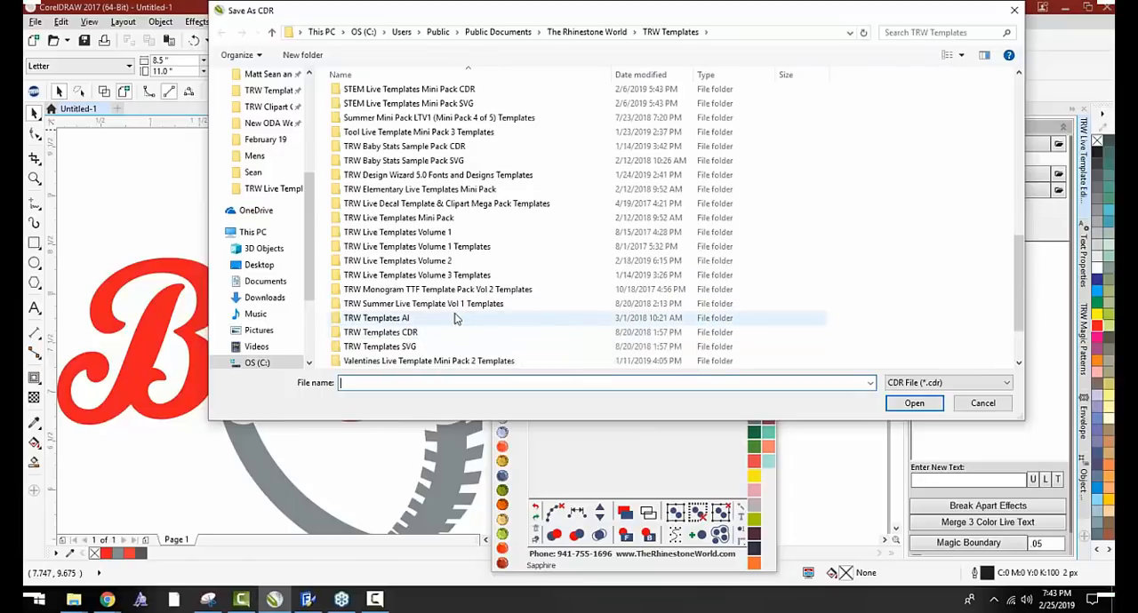
pyautogui.scroll(10, 455, 318)
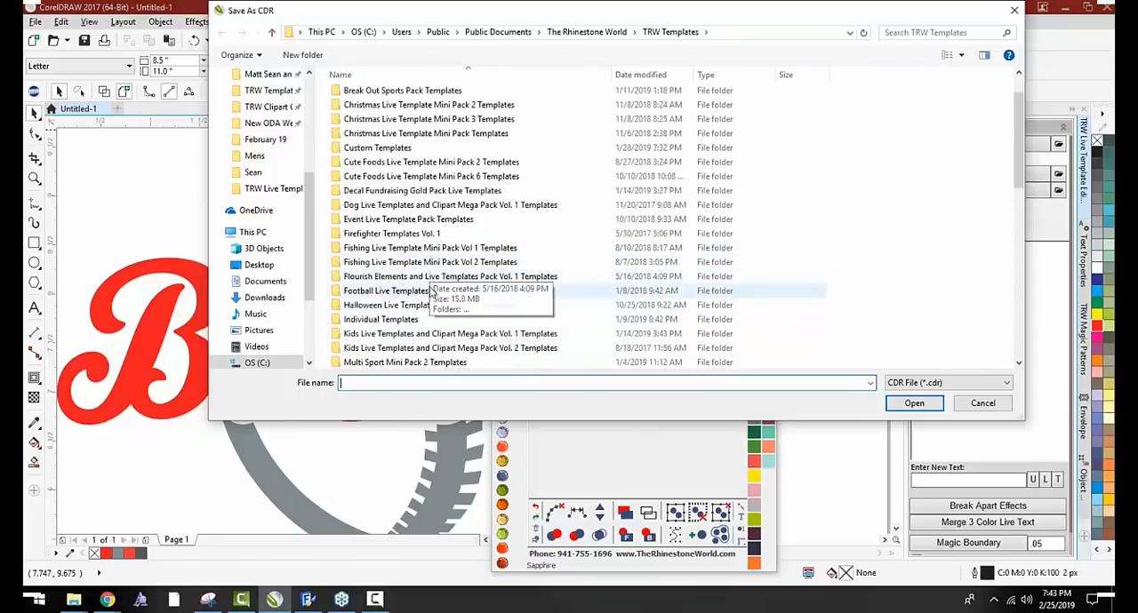
pyautogui.doubleClick(459, 346)
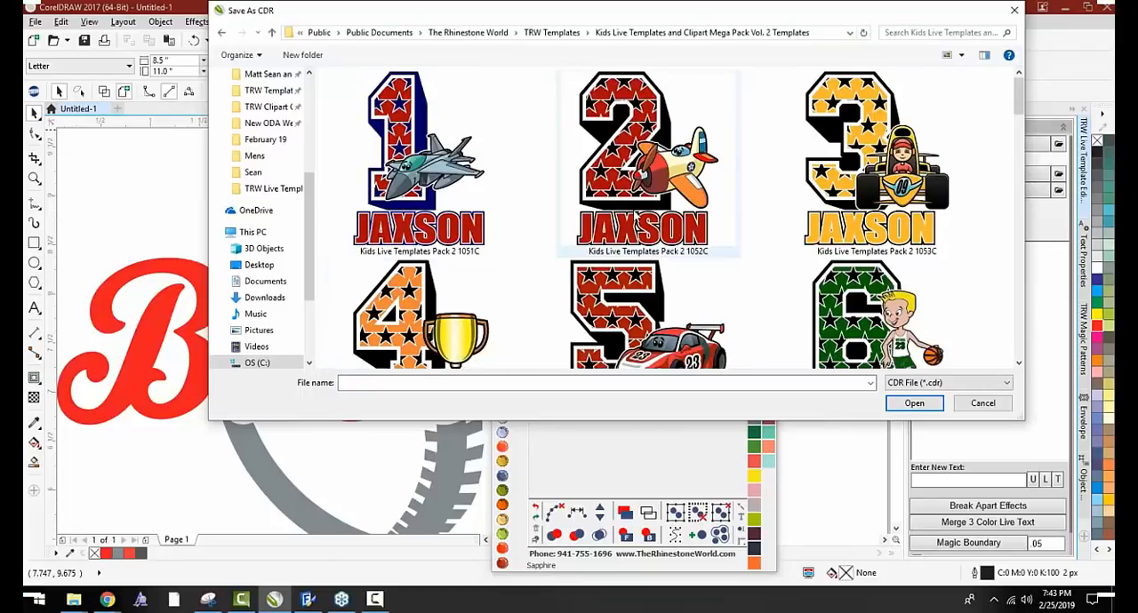
pyautogui.scroll(-1, 692, 179)
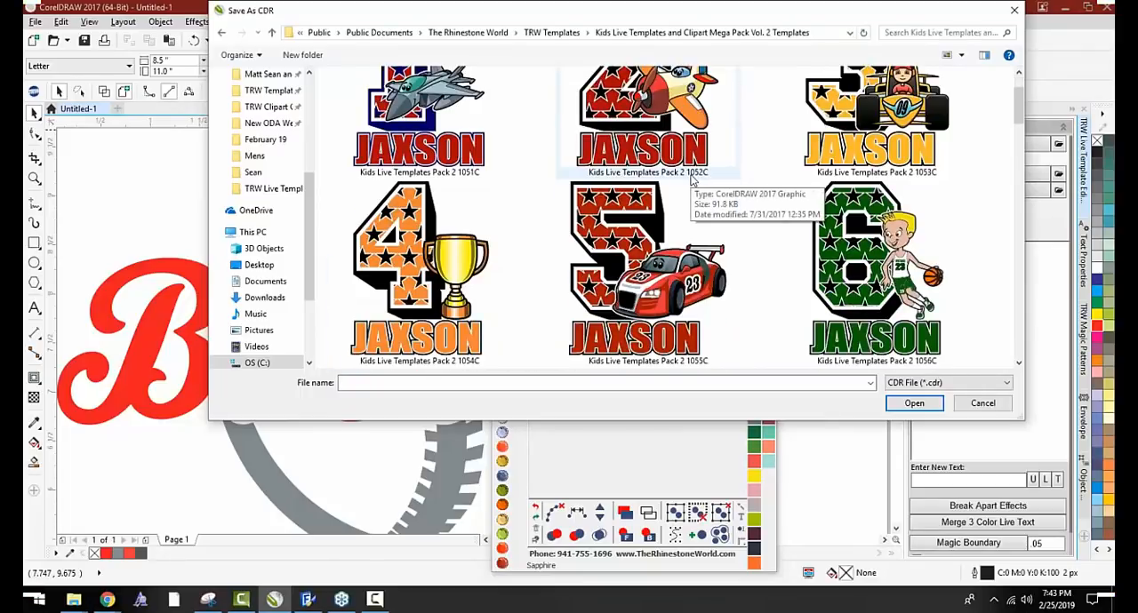
pyautogui.doubleClick(869, 247)
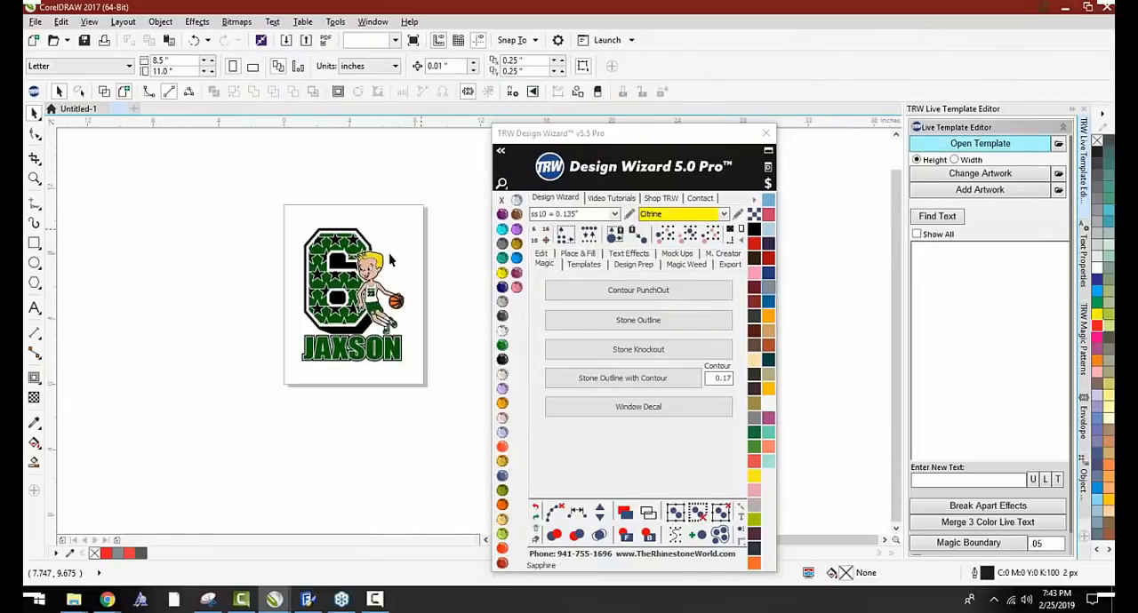
# Examine the white contour around the cartoon basketball player where it overlaps the green number 6
pyautogui.scroll(5, 390, 260)
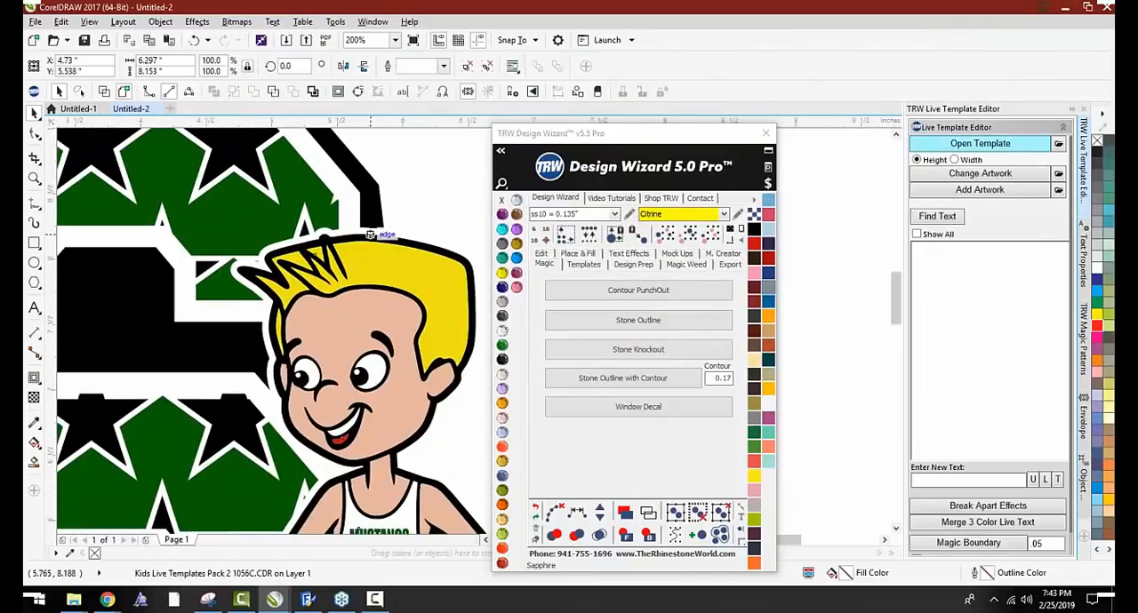
pyautogui.click(470, 68)
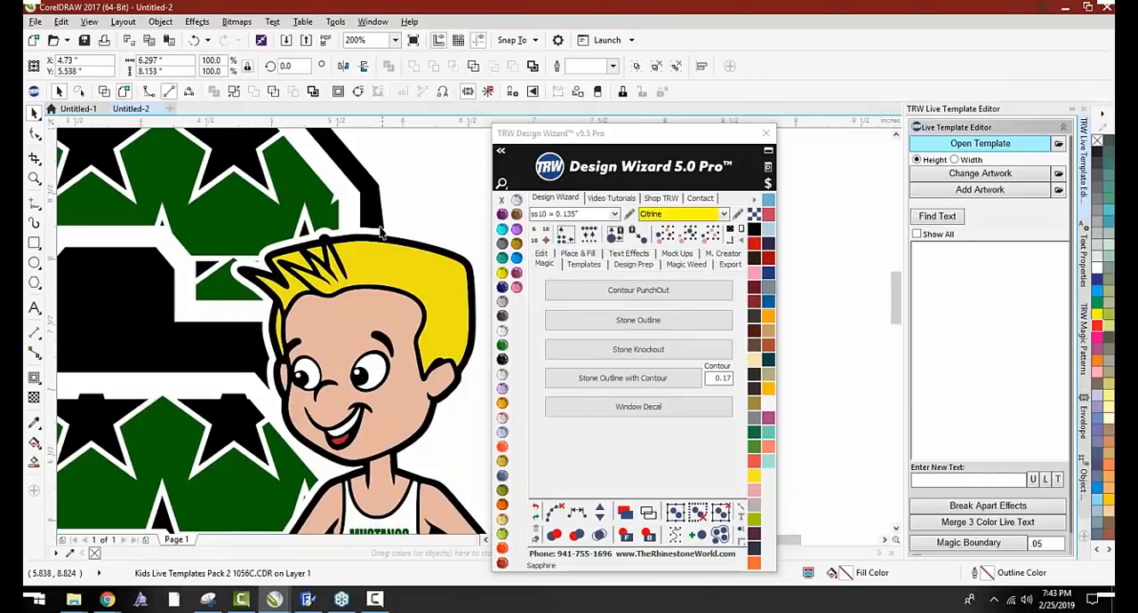
pyautogui.press('Escape')
pyautogui.scroll(2, 284, 224)
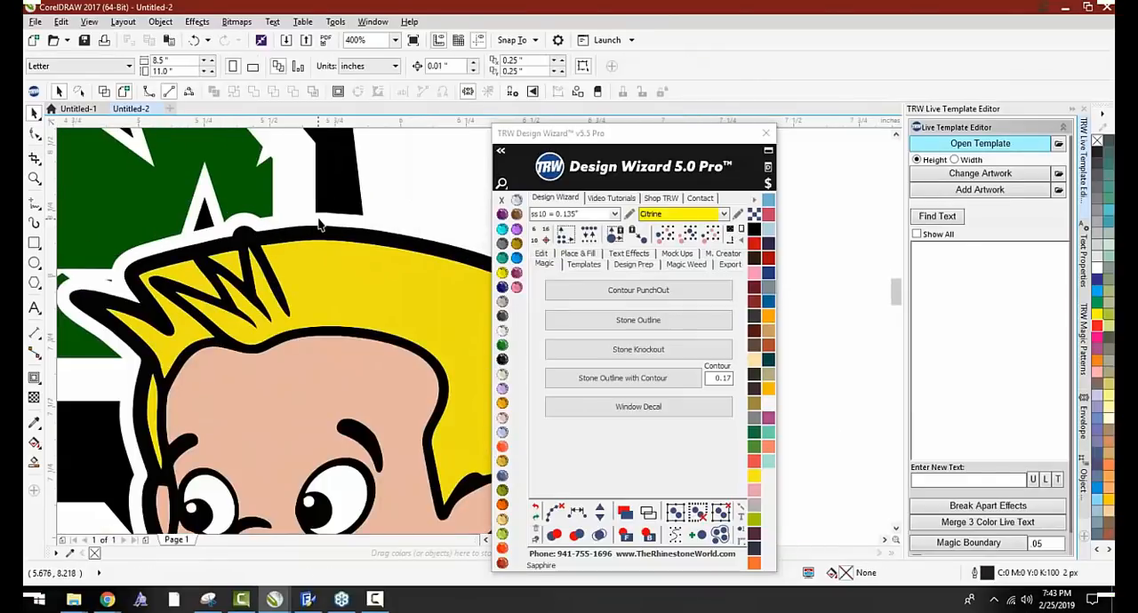
pyautogui.scroll(-2, 320, 225)
pyautogui.click(307, 225)
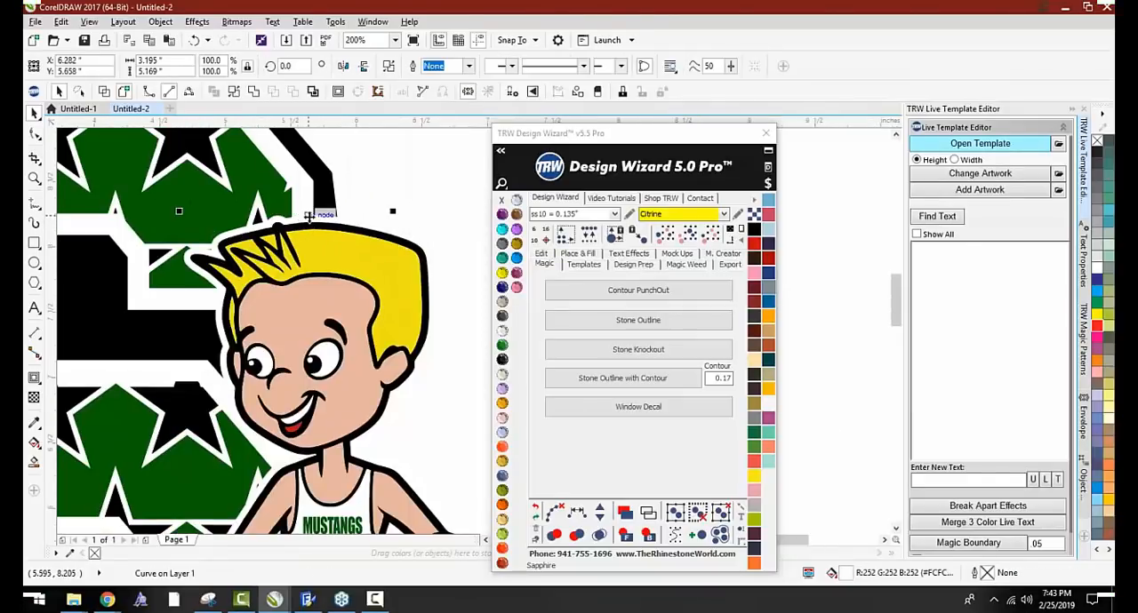
pyautogui.scroll(-2, 308, 215)
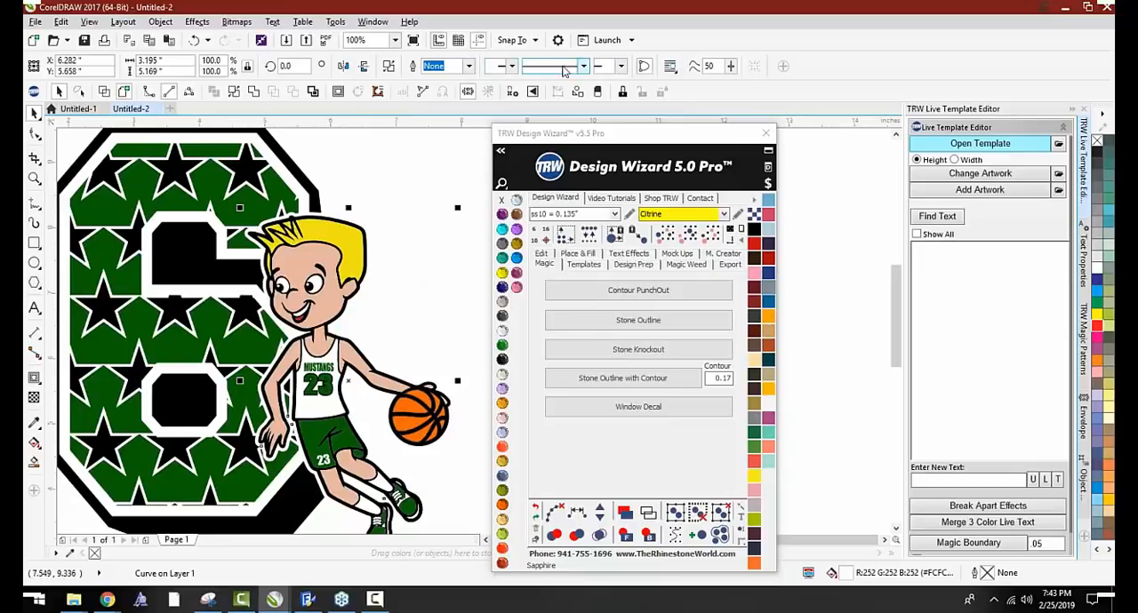
pyautogui.click(374, 169)
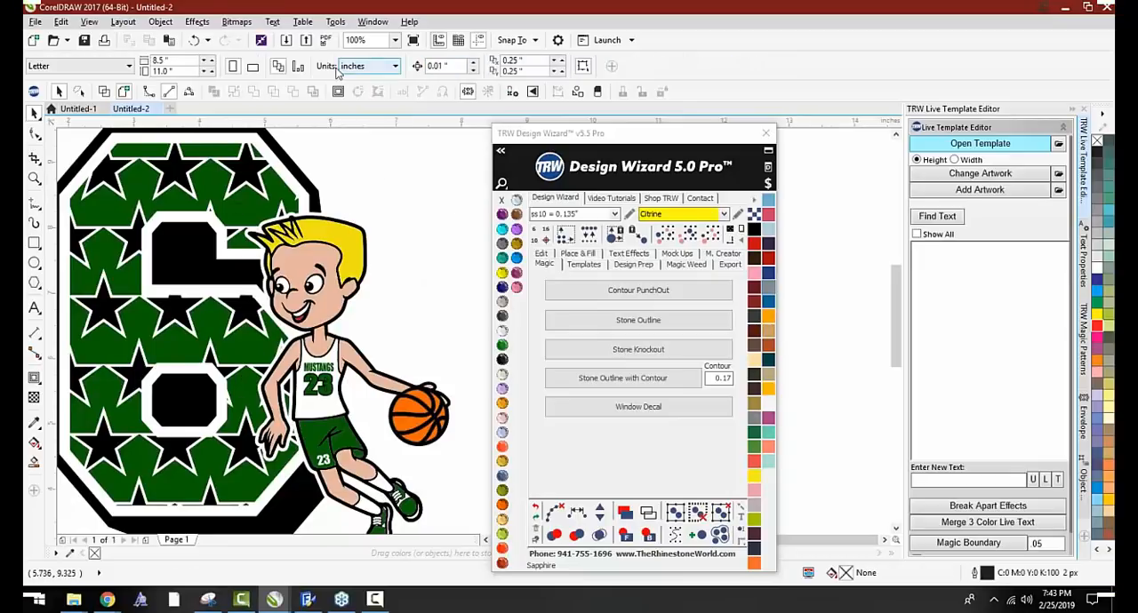
# Try moving the white contour shape away from behind the cartoon basketball player, and undo the move
pyautogui.scroll(2, 345, 185)
pyautogui.click(311, 205)
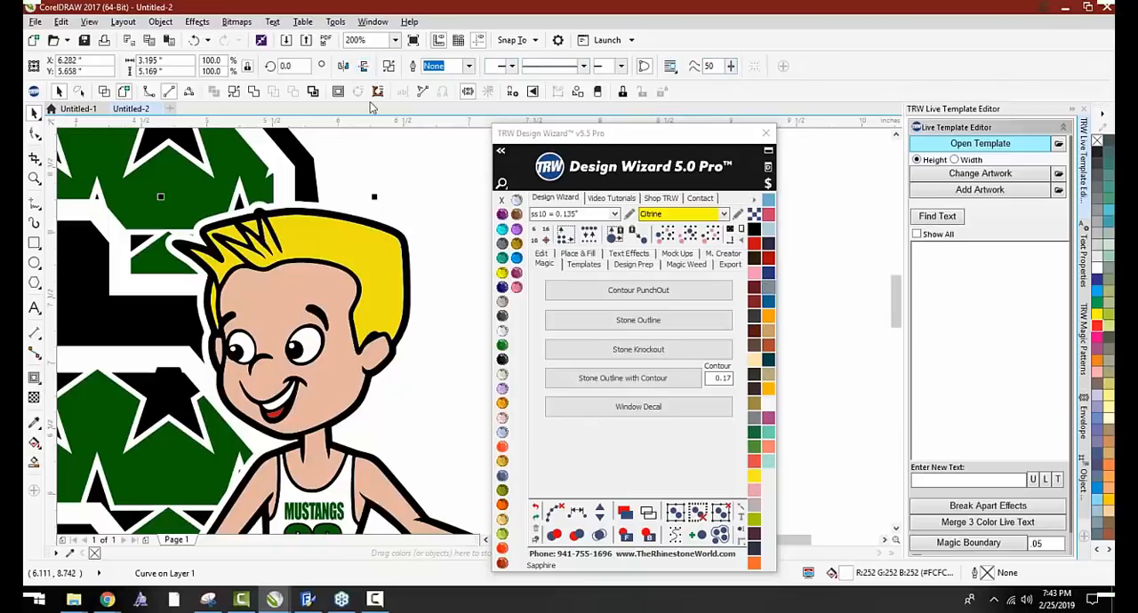
pyautogui.moveTo(292, 203); pyautogui.dragTo(406, 162)
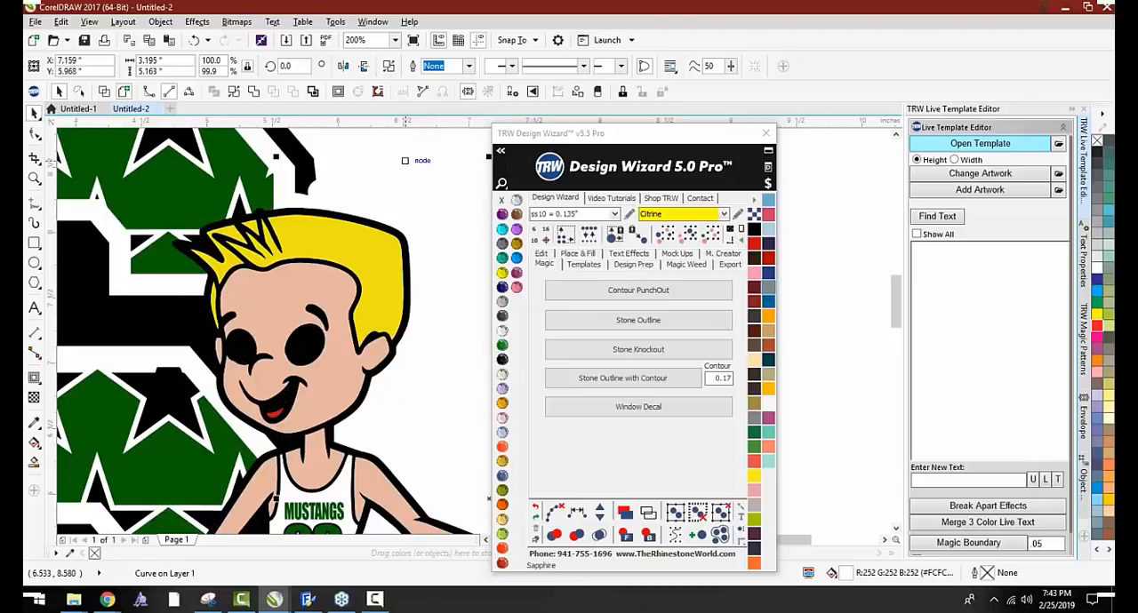
pyautogui.hotkey('ctrl', 'z')
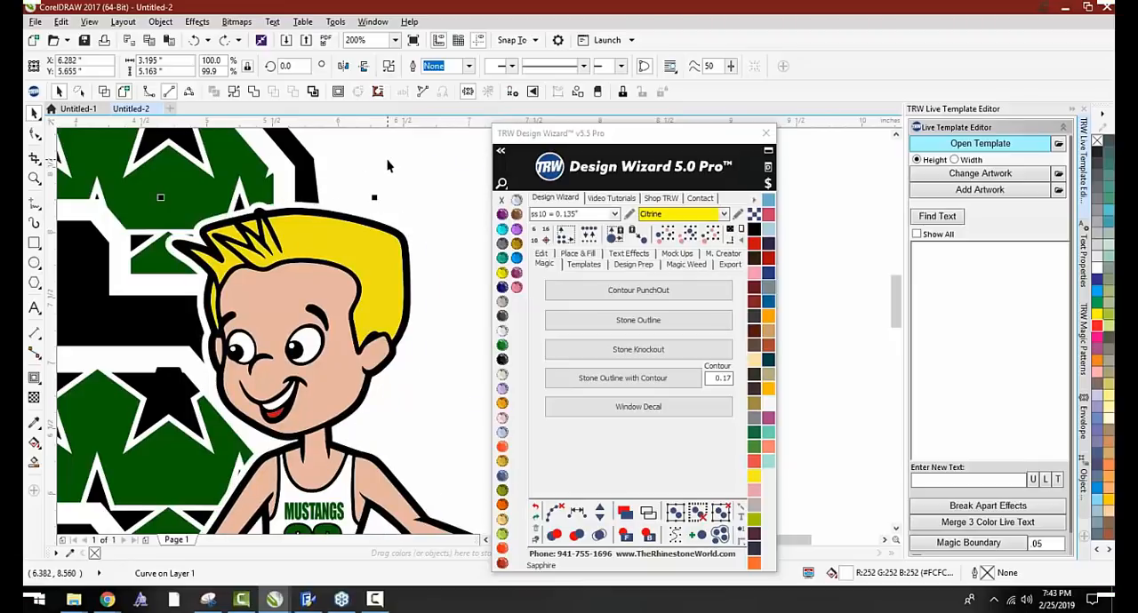
# Delete the entire number 6 basketball template artwork and return to the Untitled-1 document
pyautogui.scroll(-3, 384, 205)
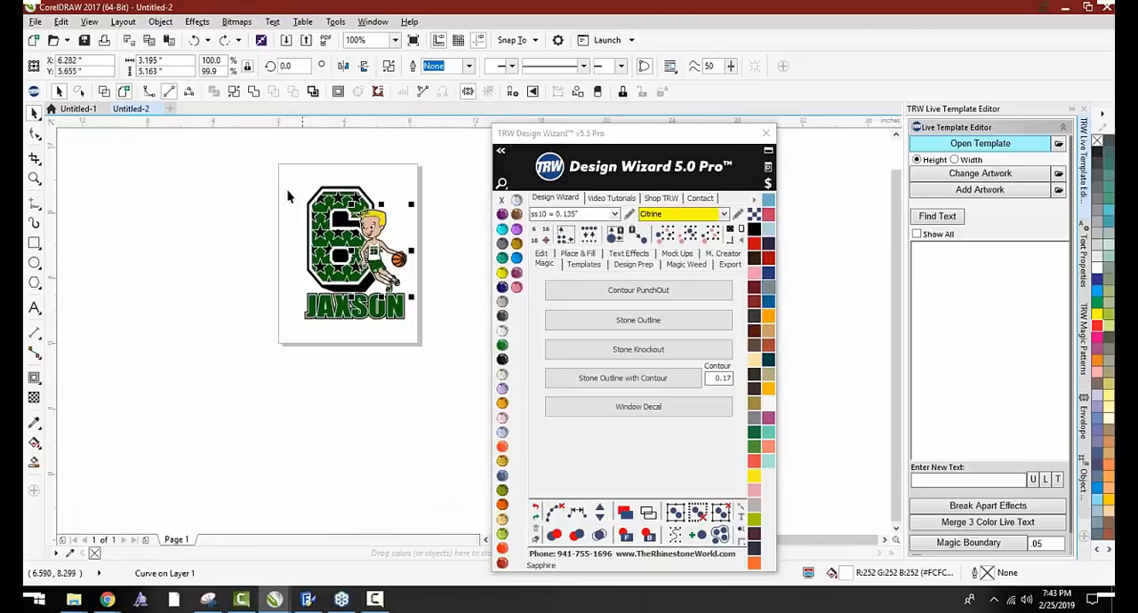
pyautogui.moveTo(198, 157); pyautogui.dragTo(488, 372)
pyautogui.press('Delete')
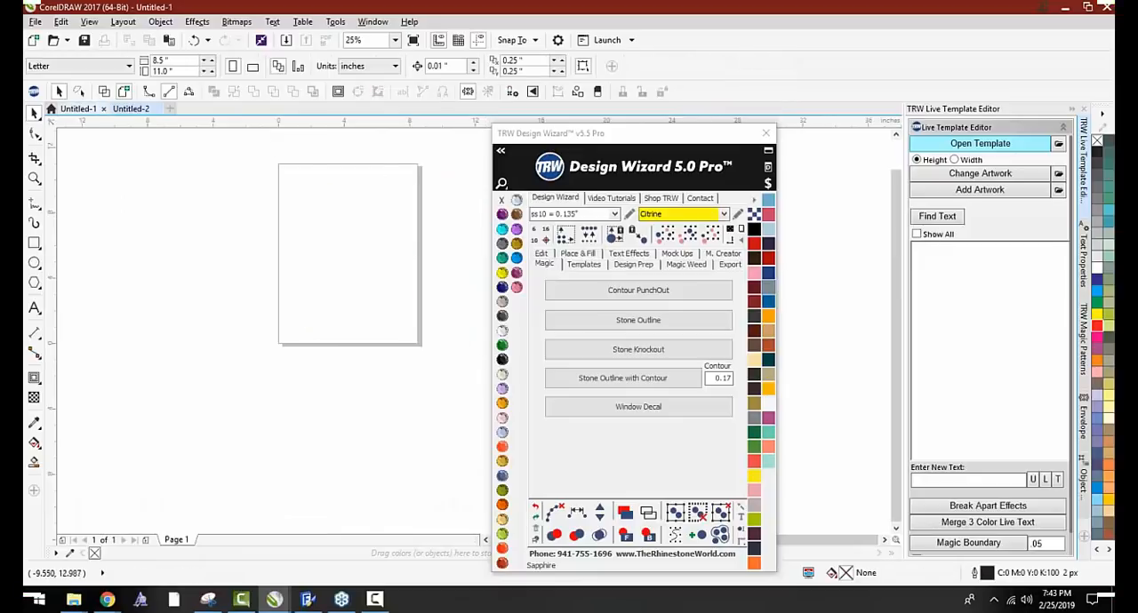
pyautogui.click(79, 110)
# Undo the boundary knockout and the contour edits before it, back to the plain red Baseball text over the uncut gray baseball
pyautogui.scroll(-3, 165, 237)
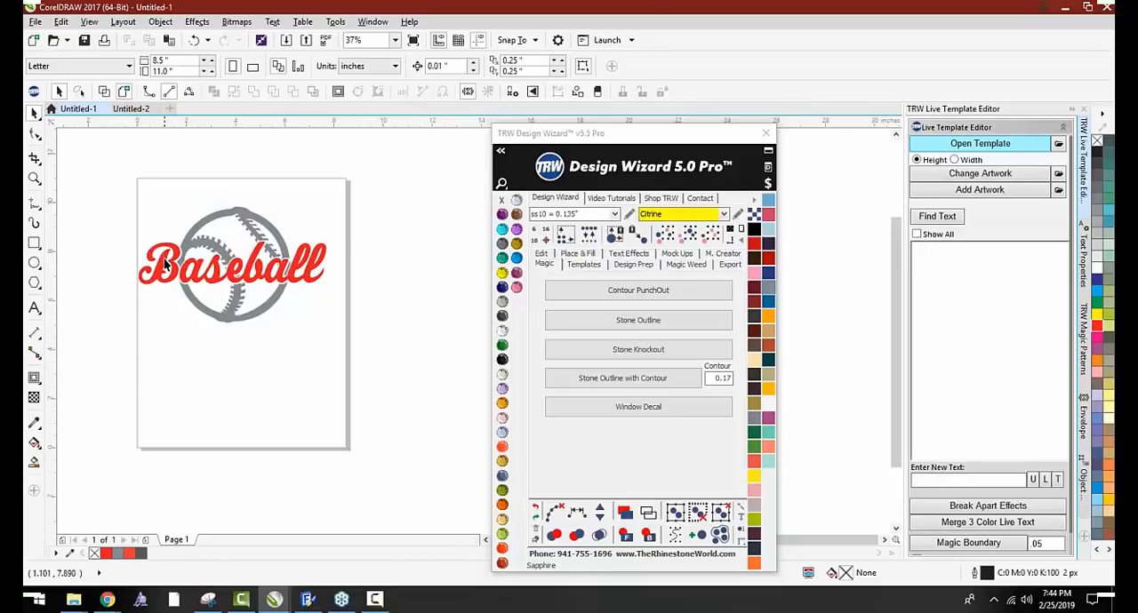
pyautogui.hotkey('ctrl', 'z')
pyautogui.click(142, 200)
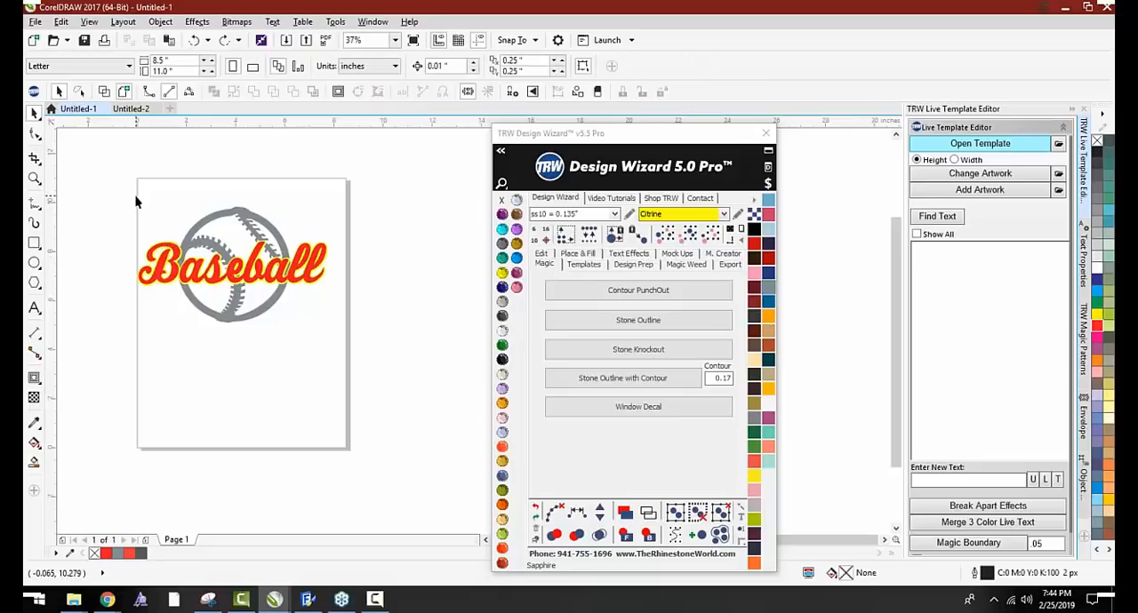
pyautogui.hotkey('ctrl', 'z')
pyautogui.moveTo(97, 185); pyautogui.dragTo(384, 364)
pyautogui.click(325, 334)
pyautogui.scroll(1, 214, 237)
pyautogui.scroll(1, 213, 253)
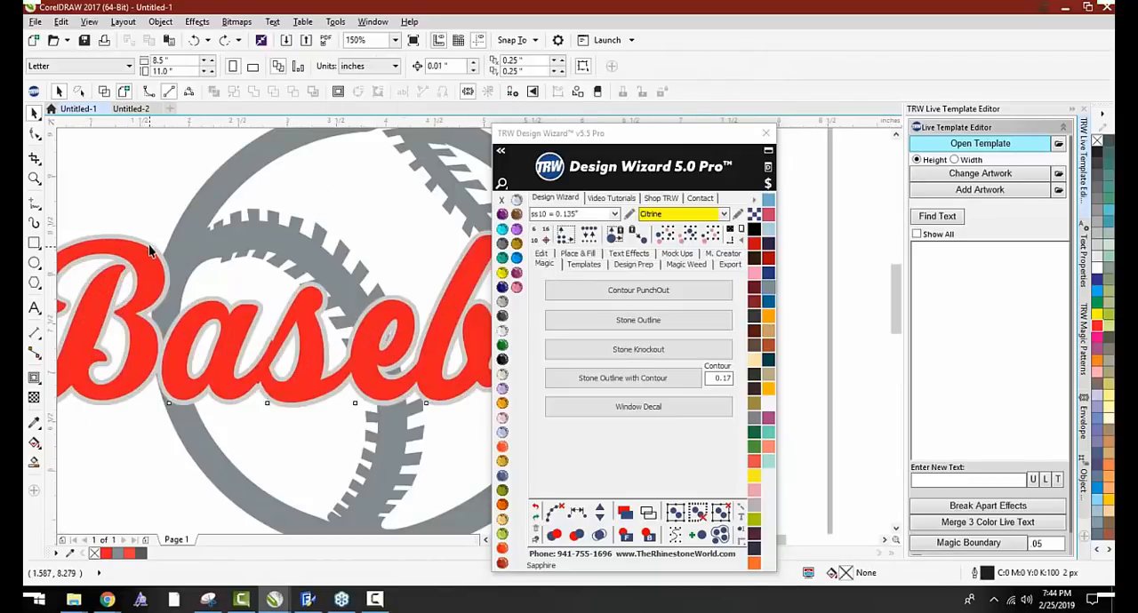
pyautogui.click(152, 254)
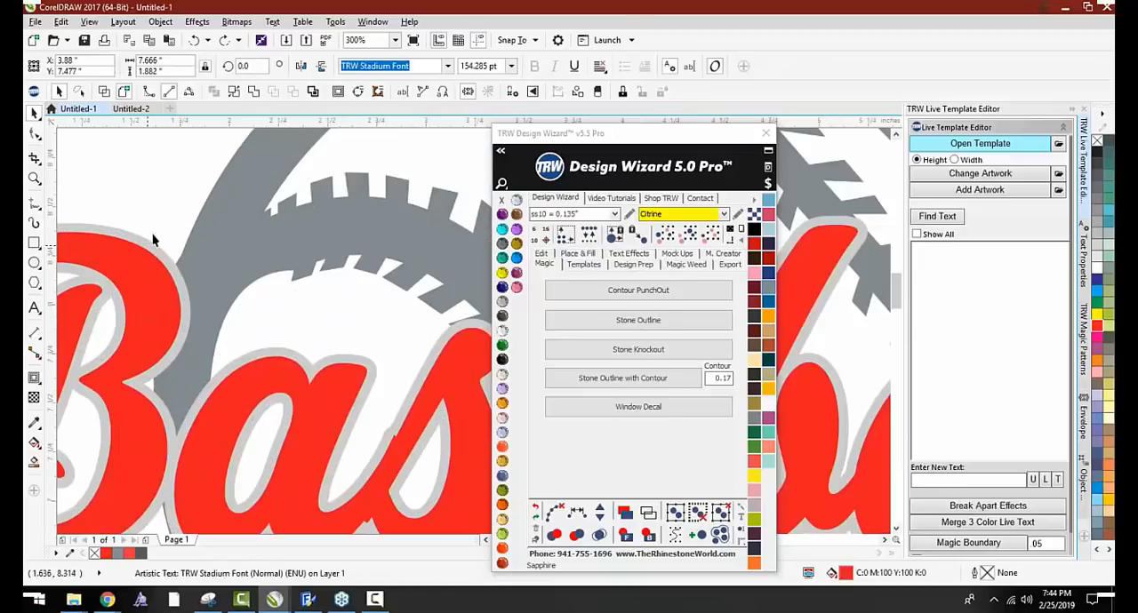
pyautogui.scroll(1, 153, 253)
pyautogui.press('Escape')
pyautogui.scroll(-1, 149, 198)
# Apply a contour with a 0.09-inch offset to the red Baseball text and knock it out of the gray baseball with Contour PunchOut
pyautogui.click(165, 267)
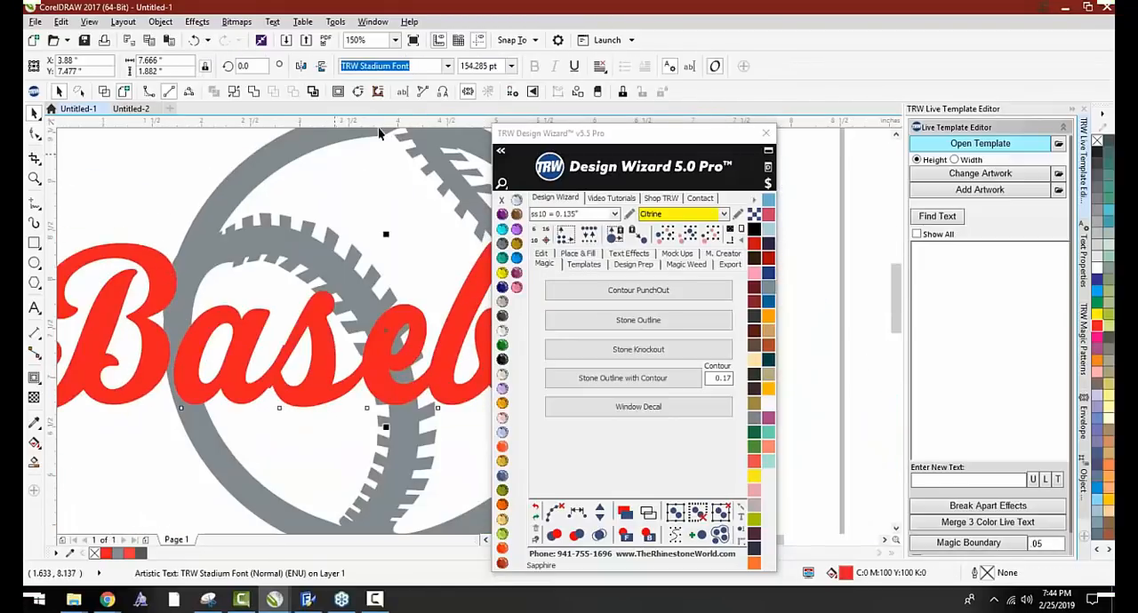
pyautogui.click(337, 95)
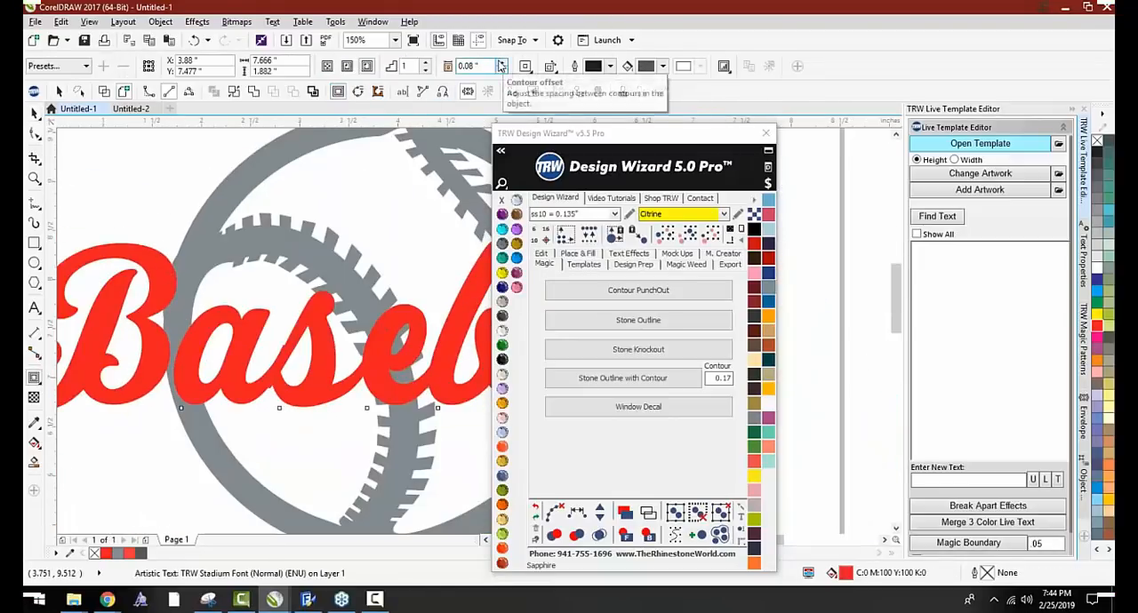
pyautogui.click(502, 63)
pyautogui.scroll(-1, 222, 211)
pyautogui.press('space')
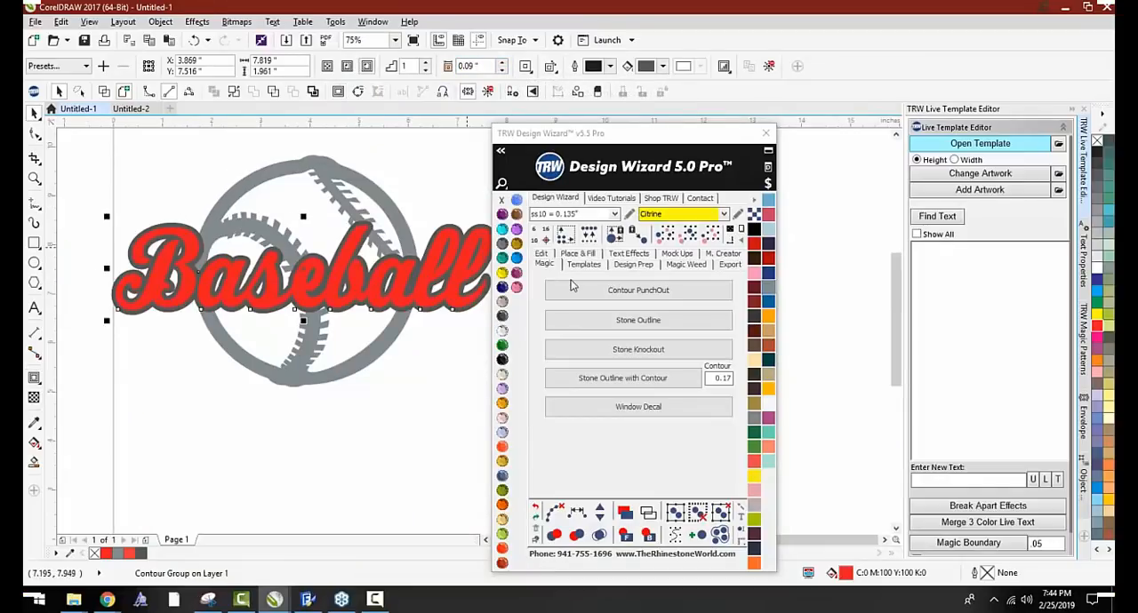
pyautogui.click(573, 293)
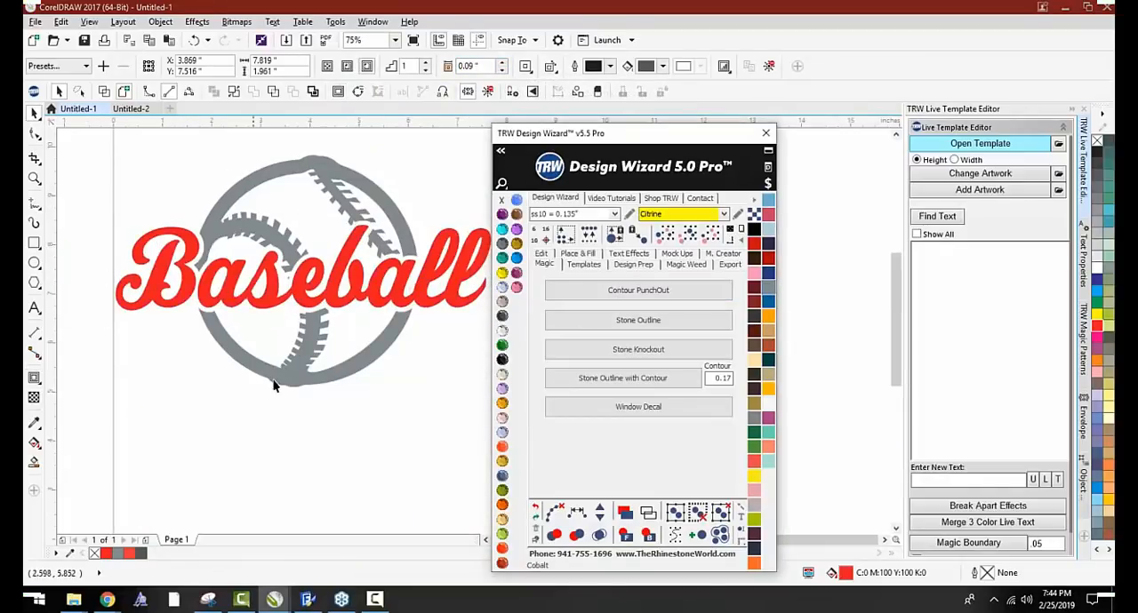
# Add a black rectangular background behind the punched-out Baseball design and check the gaps around the lettering
pyautogui.scroll(-1, 275, 386)
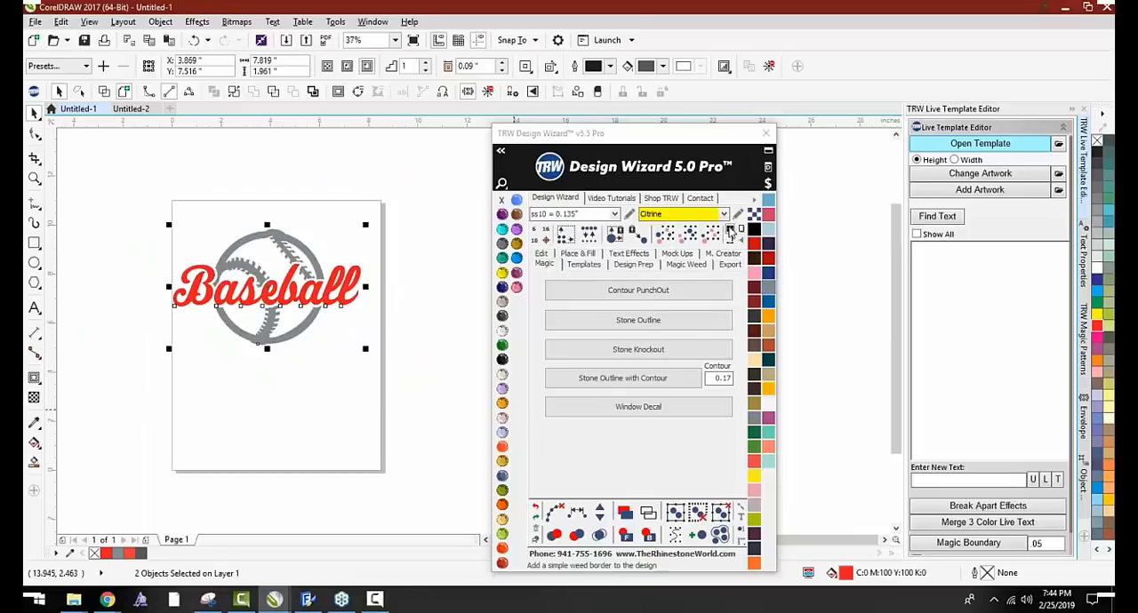
pyautogui.click(569, 407)
pyautogui.click(356, 421)
pyautogui.scroll(4, 170, 272)
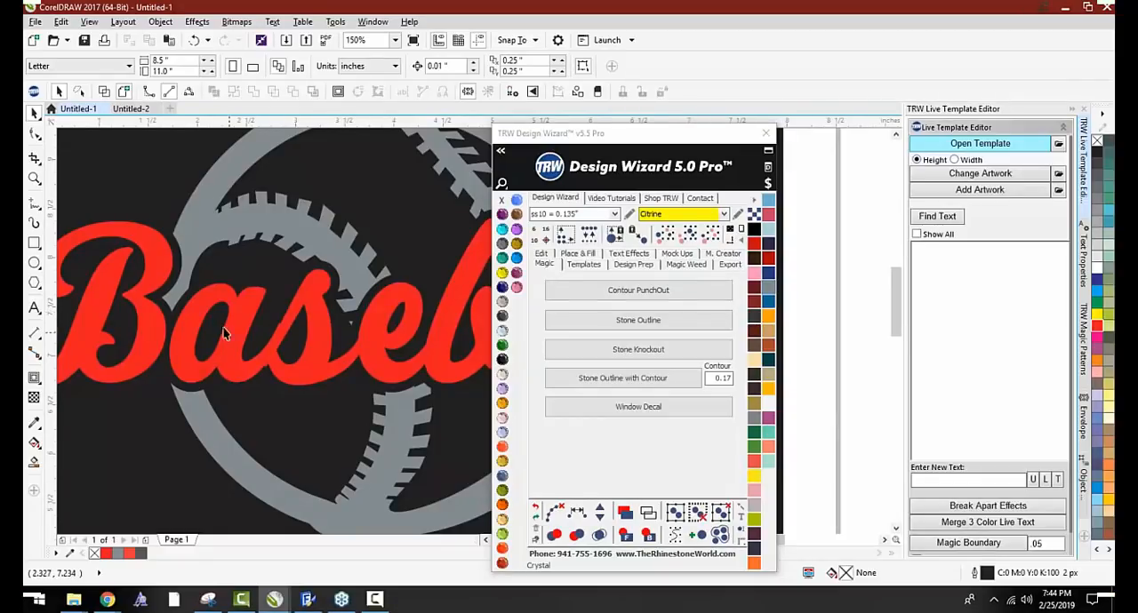
pyautogui.scroll(-2, 209, 321)
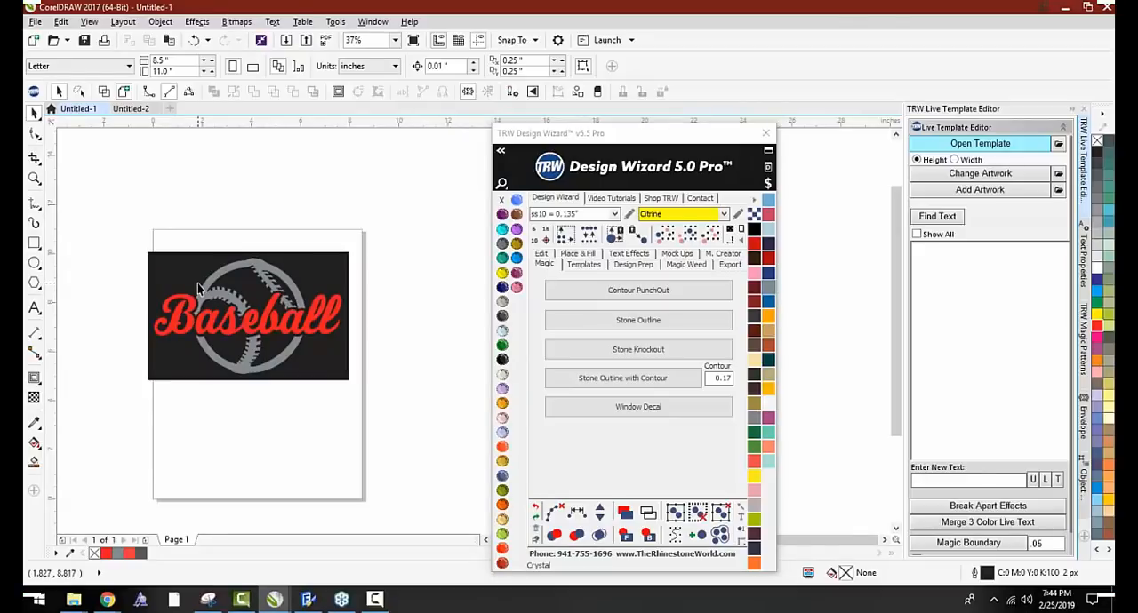
# Delete the Baseball design with its black background and open the Pirates soccer template from the TRW Live Templates Volume 3 Templates folder
pyautogui.moveTo(124, 237); pyautogui.dragTo(387, 410)
pyautogui.press('Delete')
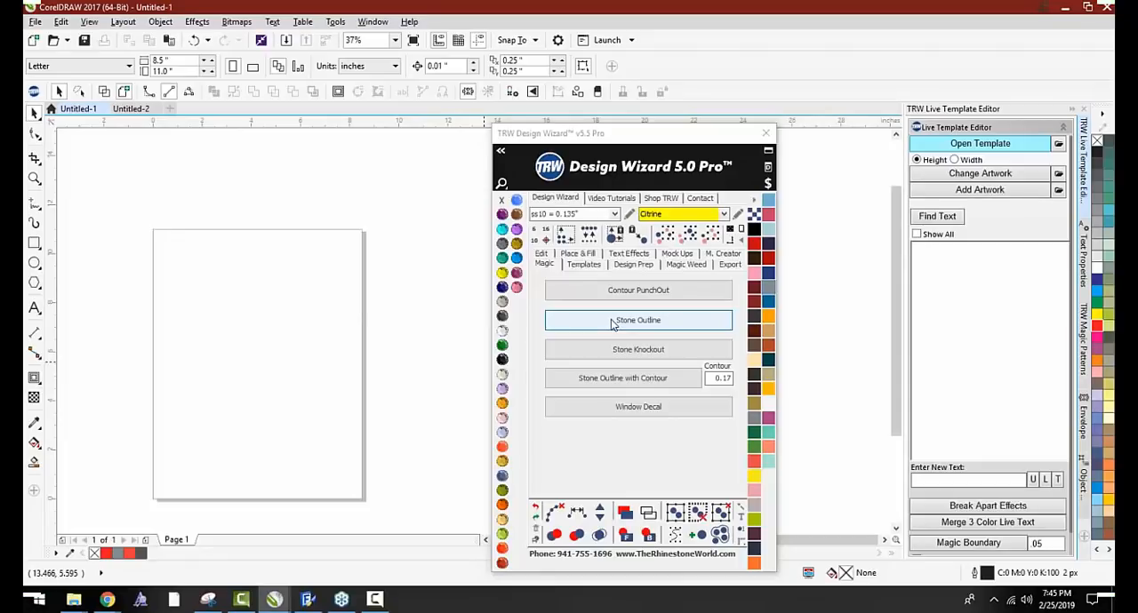
pyautogui.click(611, 321)
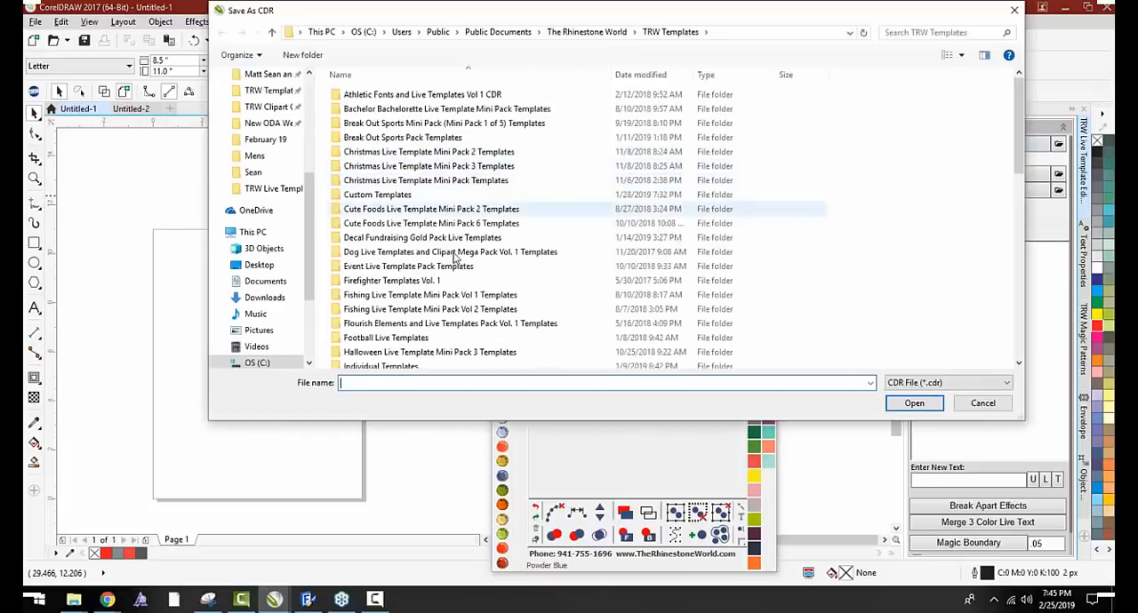
pyautogui.scroll(-10, 455, 257)
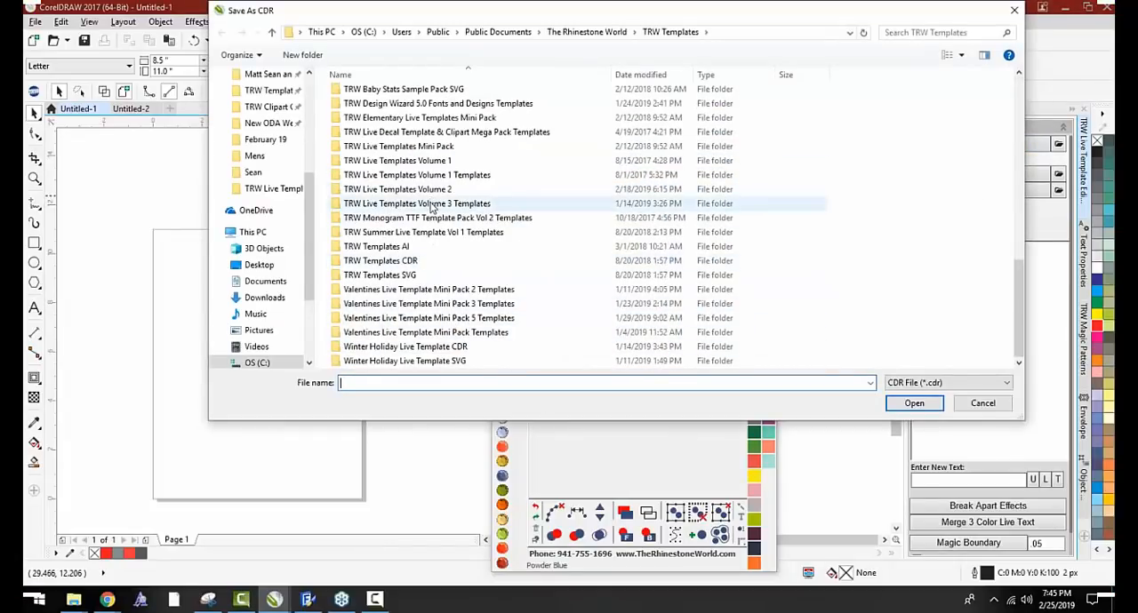
pyautogui.doubleClick(433, 205)
pyautogui.scroll(-2, 460, 227)
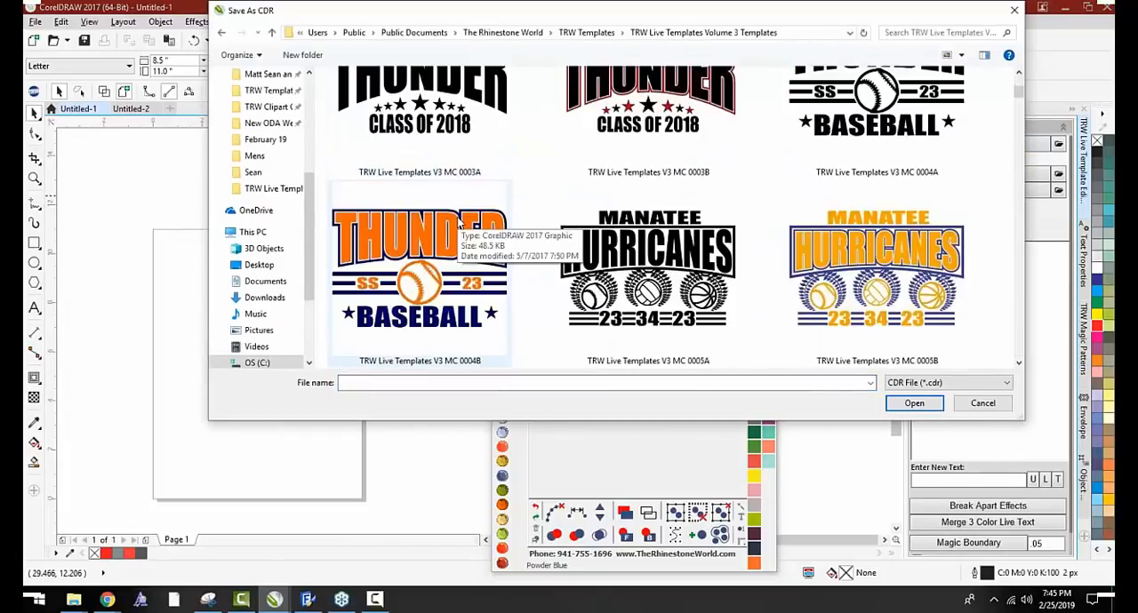
pyautogui.scroll(-6, 462, 233)
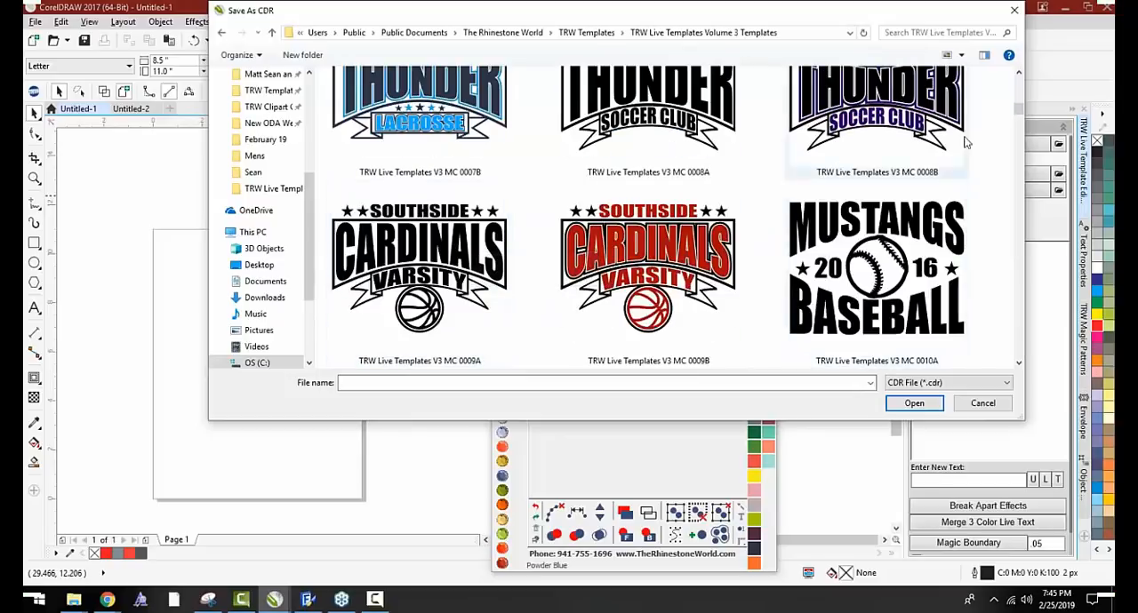
pyautogui.moveTo(1017, 108); pyautogui.dragTo(1020, 329)
pyautogui.doubleClick(822, 173)
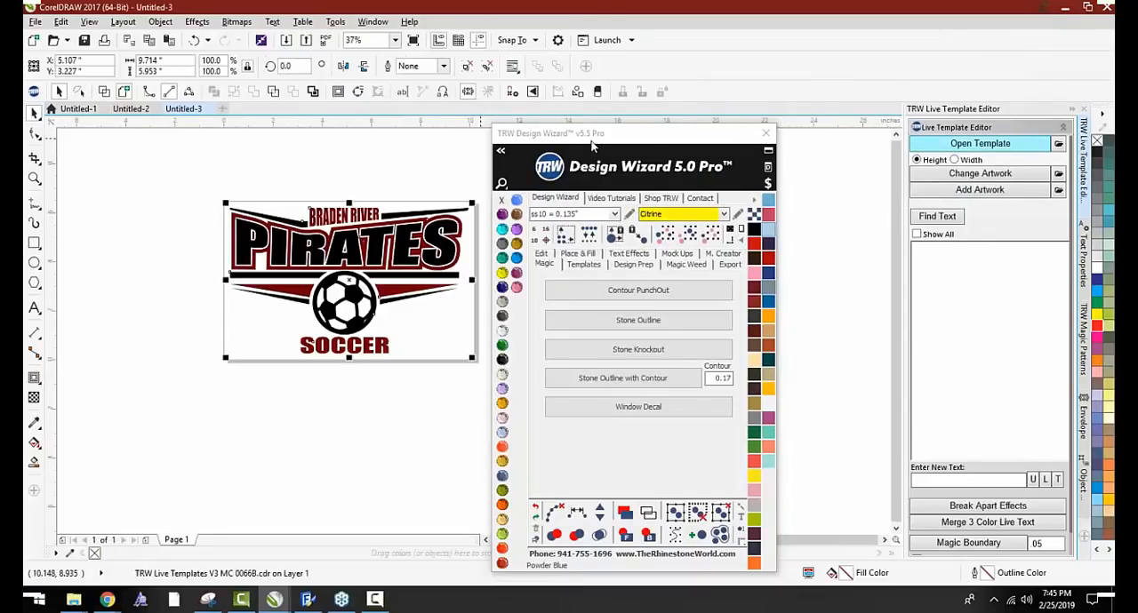
# Ungroup the Pirates soccer template, with the Design Wizard window placed clear of the artwork and the Live Template Editor
pyautogui.moveTo(593, 145); pyautogui.dragTo(743, 124)
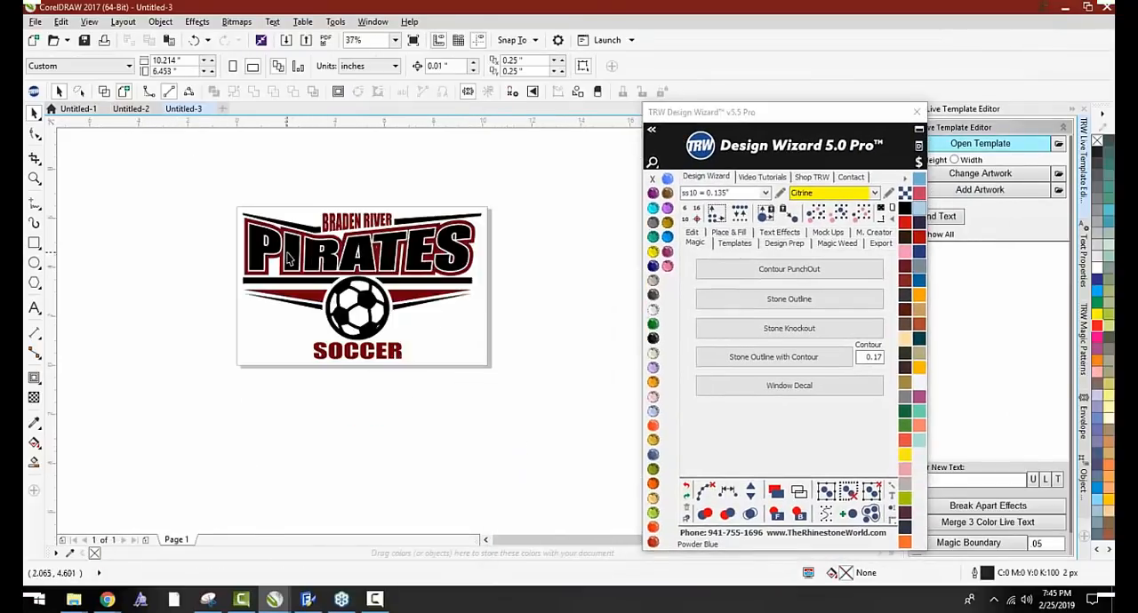
pyautogui.click(294, 255)
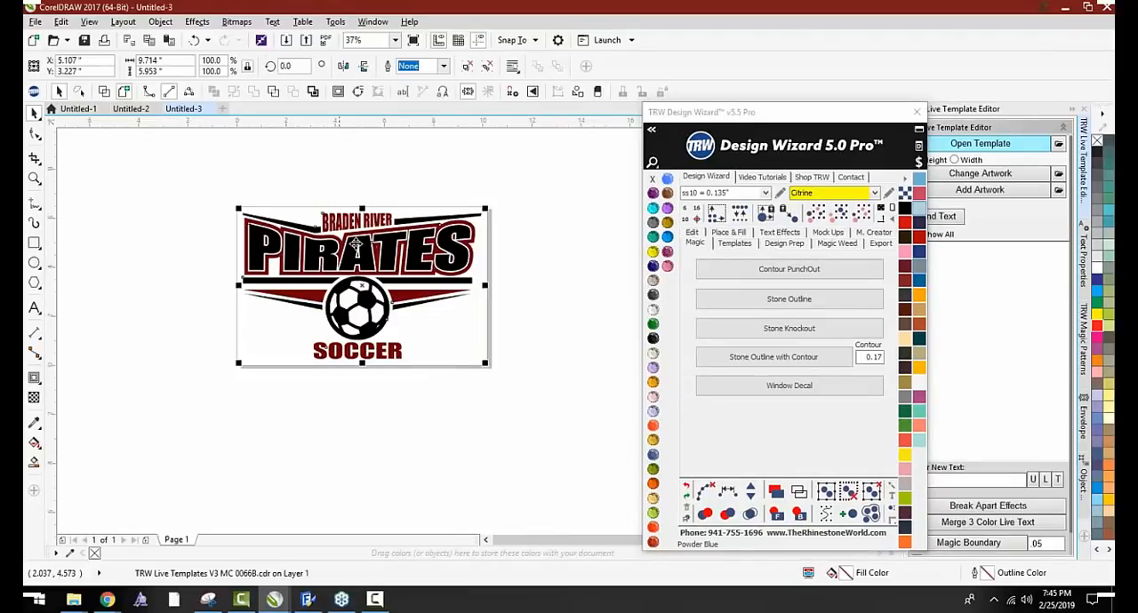
pyautogui.moveTo(834, 120); pyautogui.dragTo(759, 121)
pyautogui.click(468, 68)
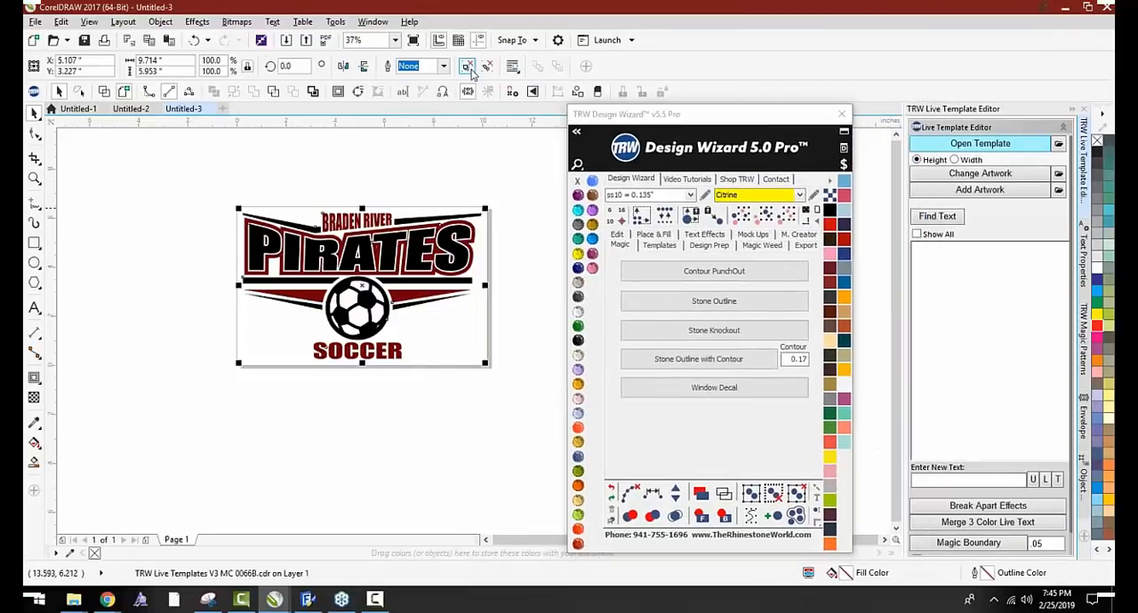
pyautogui.click(468, 185)
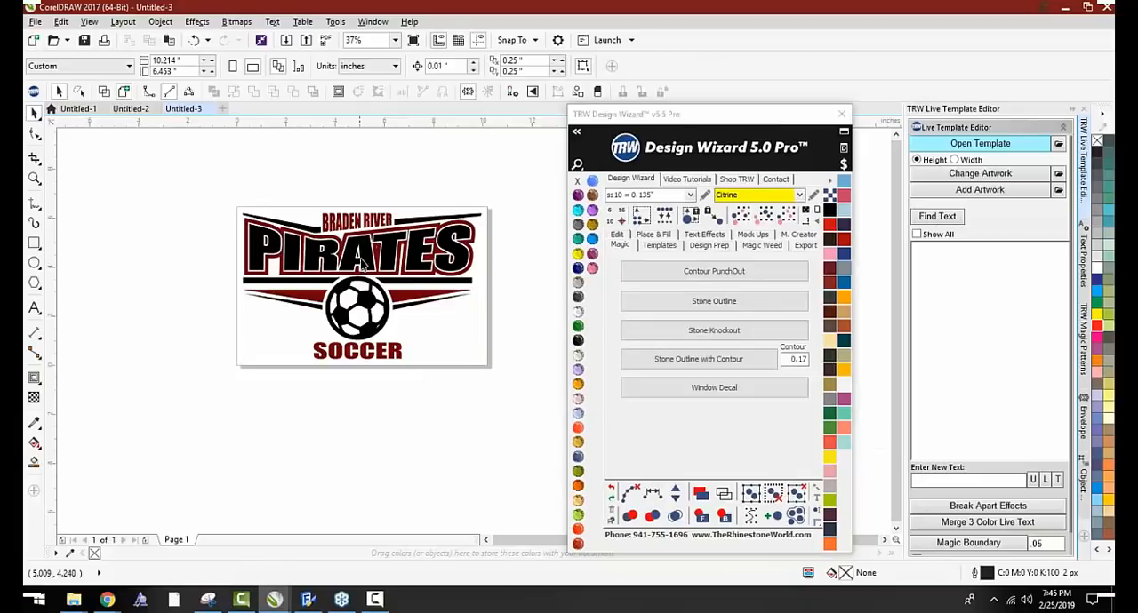
# Find the editable text lines of the soccer template in the Live Template Editor
pyautogui.click(955, 221)
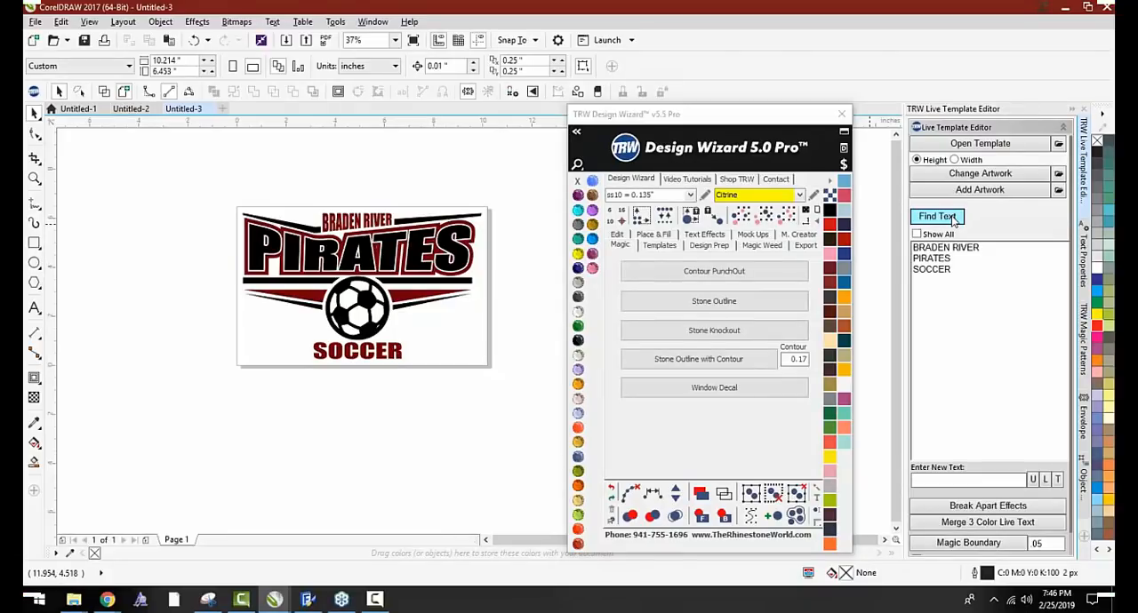
pyautogui.click(935, 249)
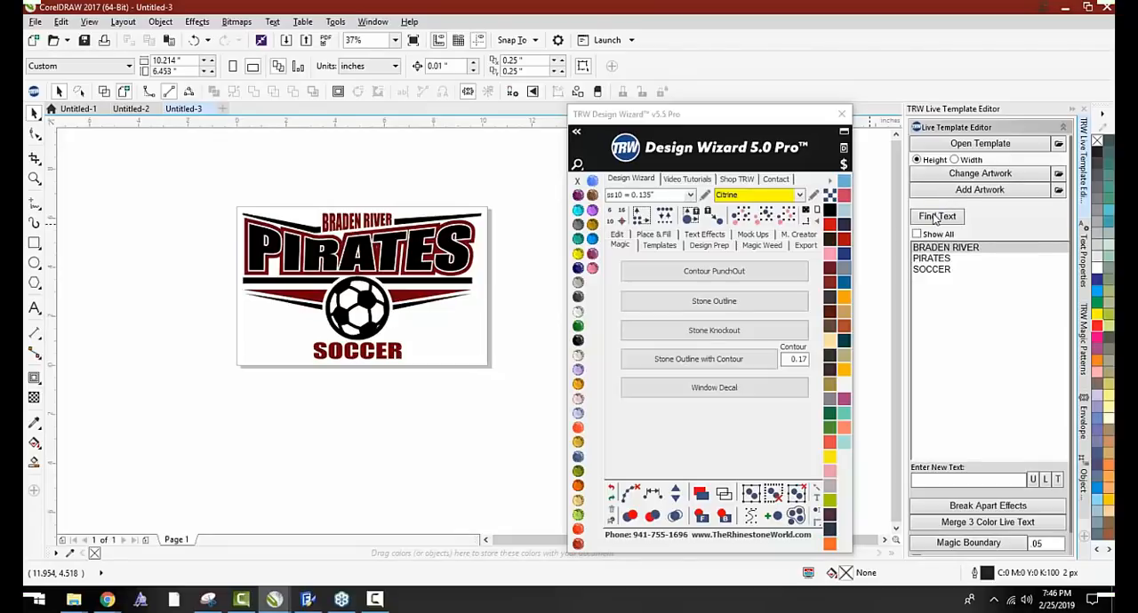
pyautogui.click(933, 218)
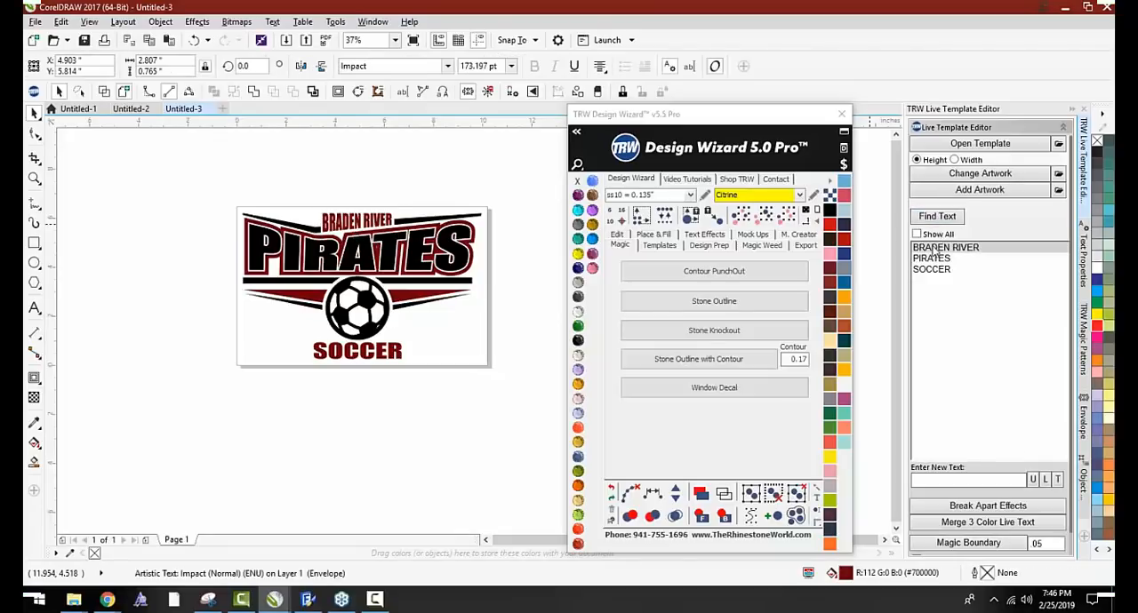
# Replace the template's BRADEN RIVER text with LAKEWOOD
pyautogui.click(935, 247)
pyautogui.write('lake')
pyautogui.press('BackSpace')
pyautogui.press('BackSpace')
pyautogui.press('BackSpace')
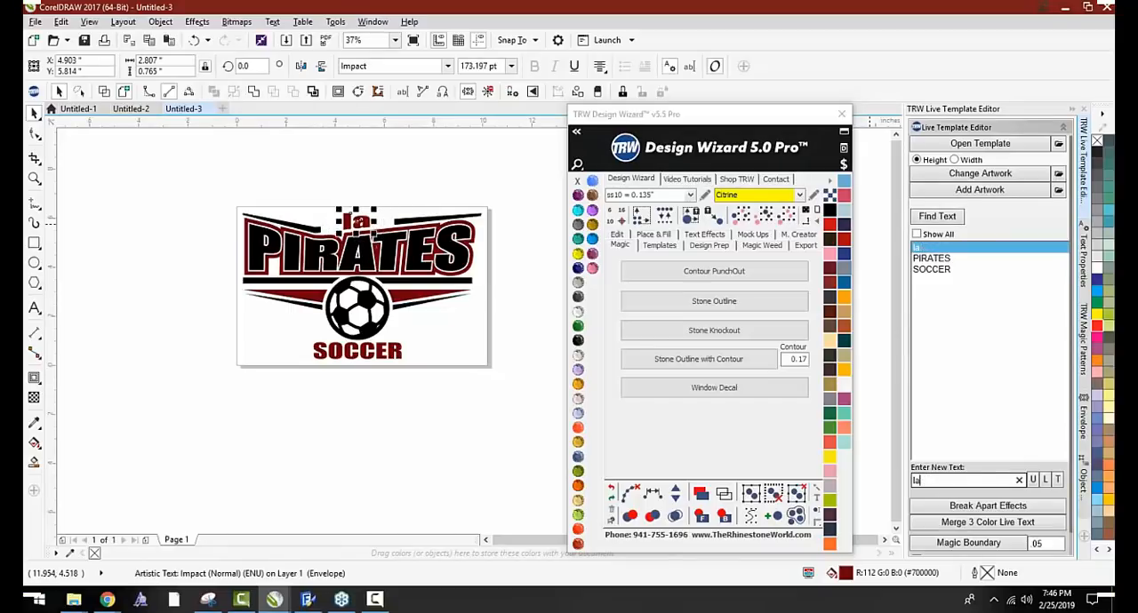
pyautogui.write('L')
pyautogui.press('BackSpace')
pyautogui.press('BackSpace')
pyautogui.write('LAKWOOD')
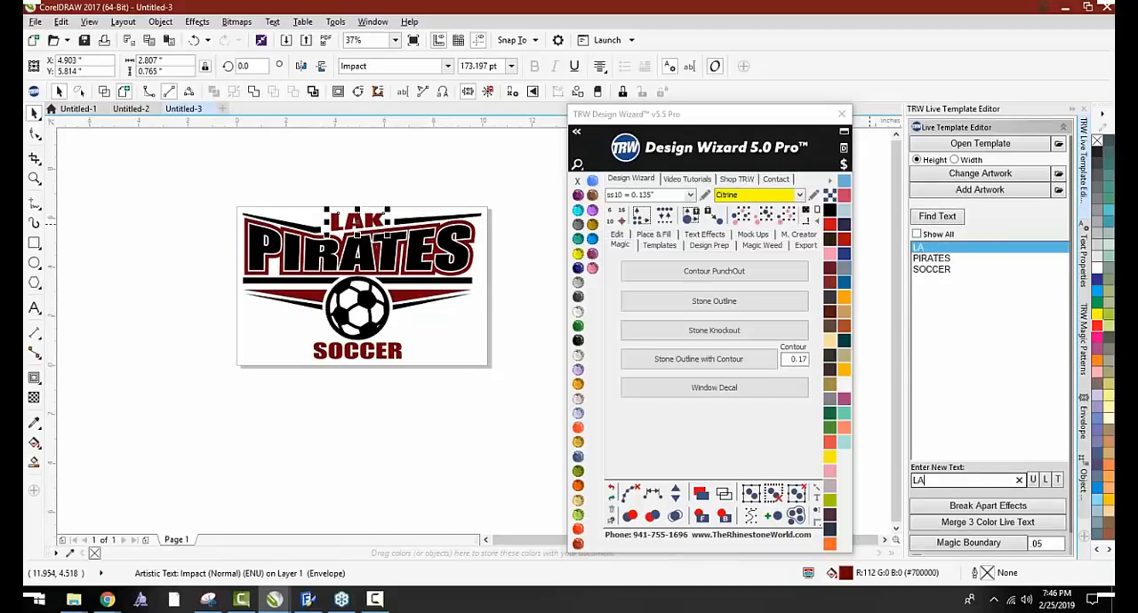
pyautogui.press('BackSpace')
pyautogui.press('BackSpace')
pyautogui.press('BackSpace')
pyautogui.press('BackSpace')
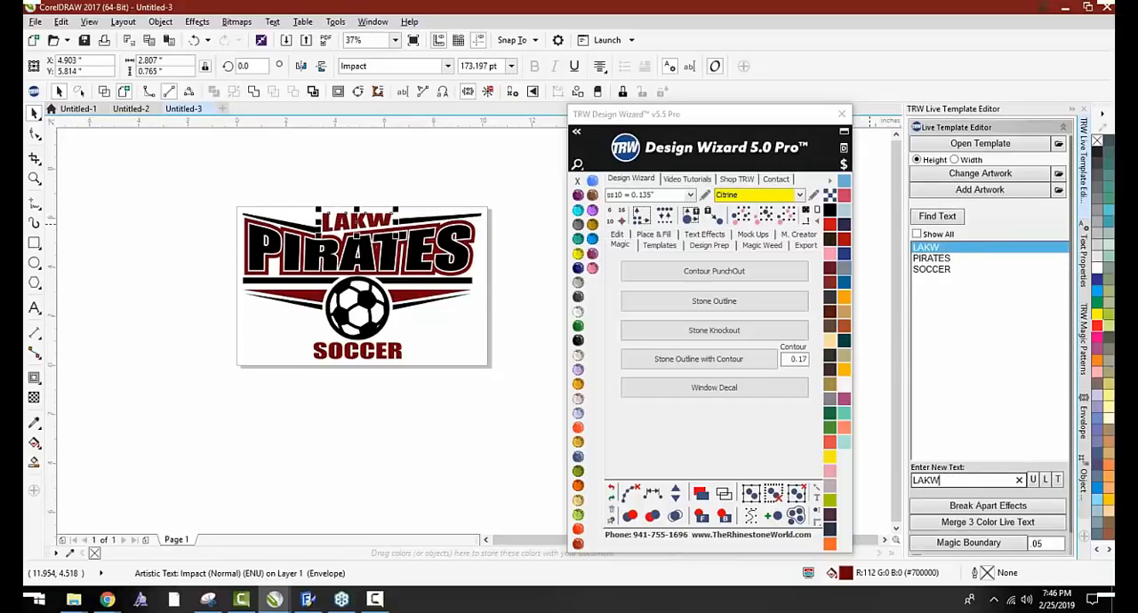
pyautogui.write('EWOOD')
pyautogui.press('Return')
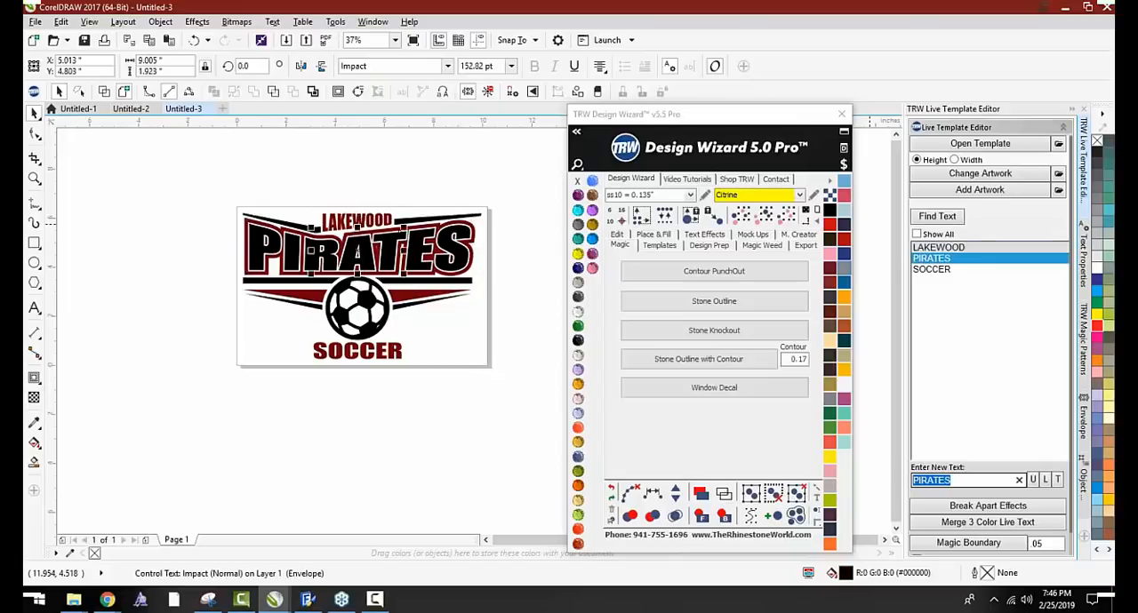
# Replace the template's PIRATES text with MUSTANGS and deselect the artwork
pyautogui.write('MUSTANGS')
pyautogui.press('Return')
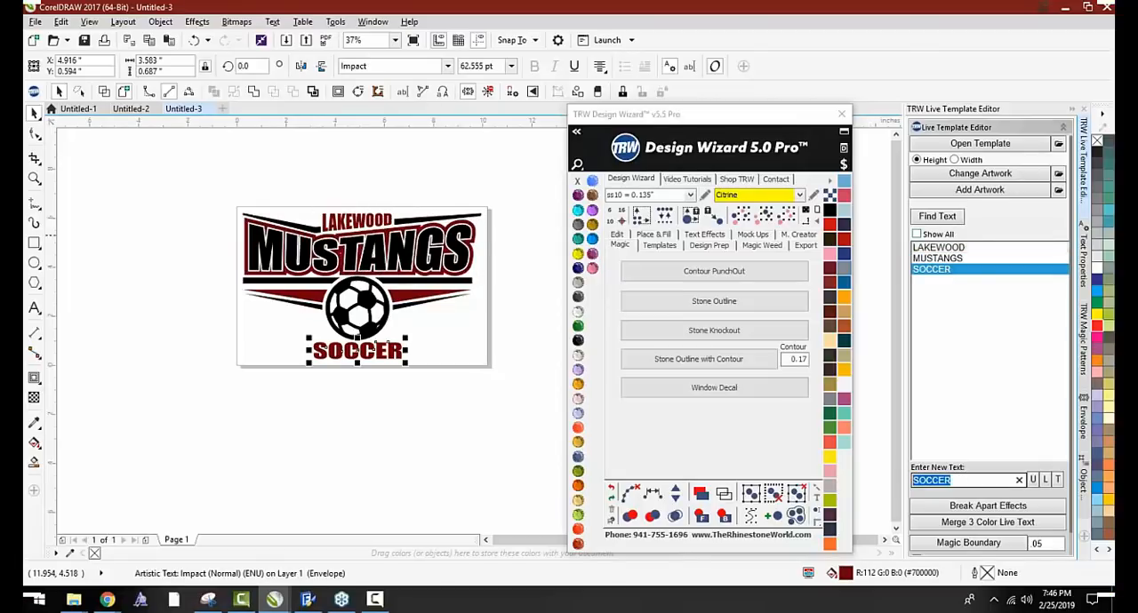
pyautogui.click(451, 401)
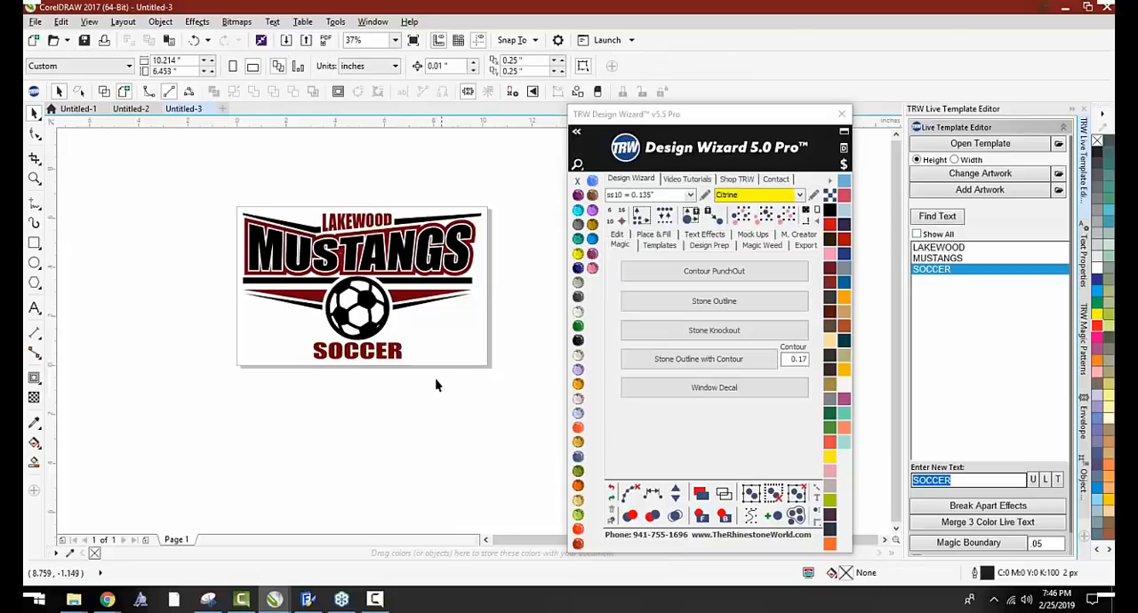
# Shift the black MUSTANGS lettering down to examine the layers stacked behind it, and undo the move
pyautogui.scroll(-1, 273, 251)
pyautogui.scroll(1, 305, 252)
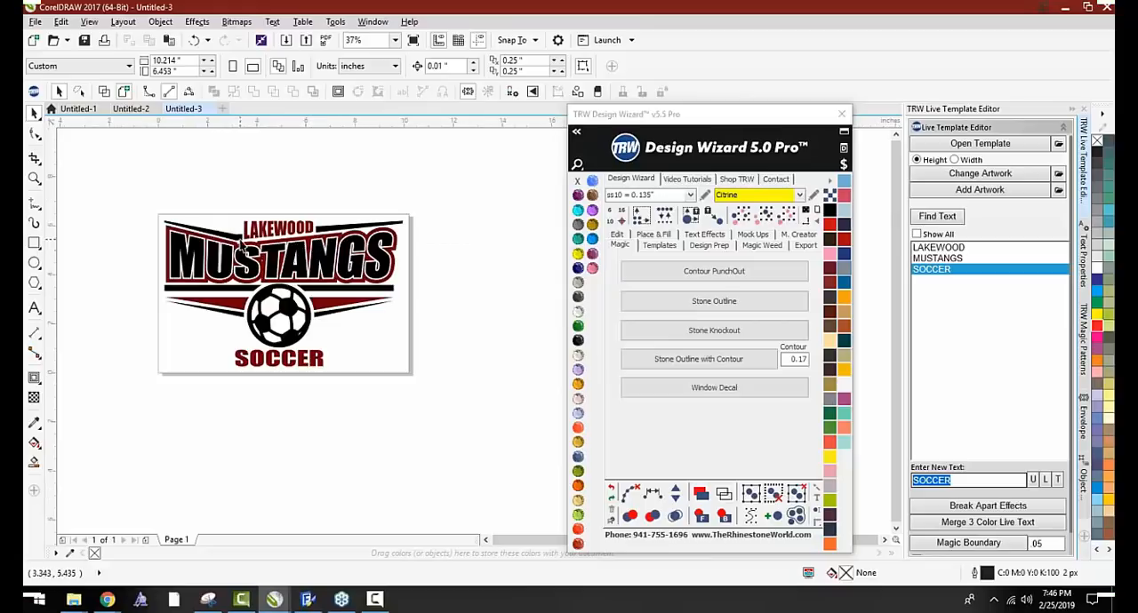
pyautogui.scroll(1, 240, 245)
pyautogui.scroll(1, 211, 256)
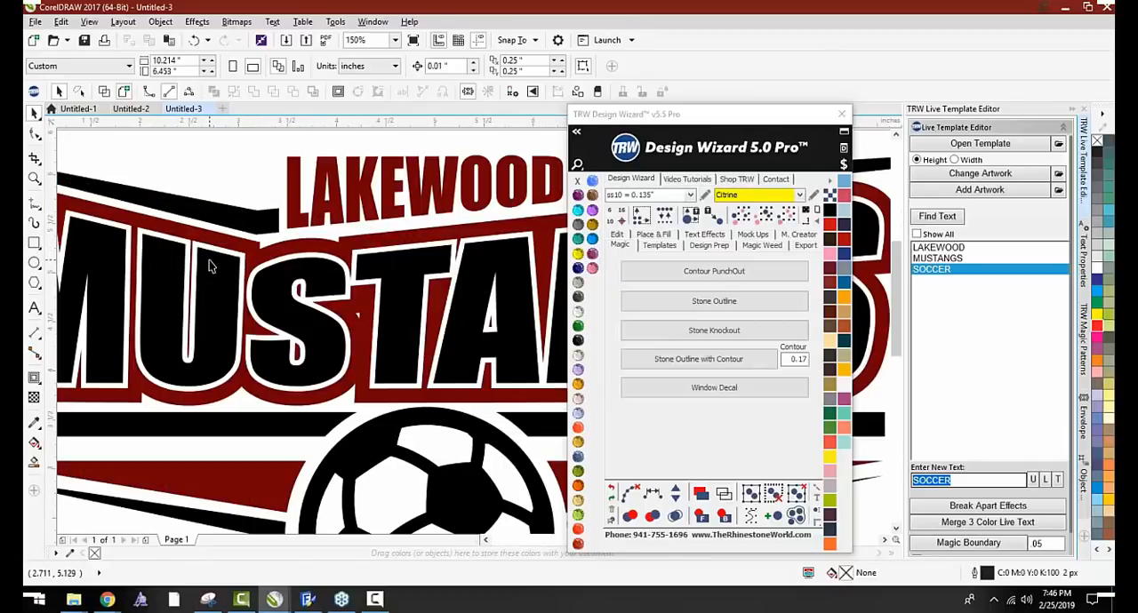
pyautogui.click(213, 267)
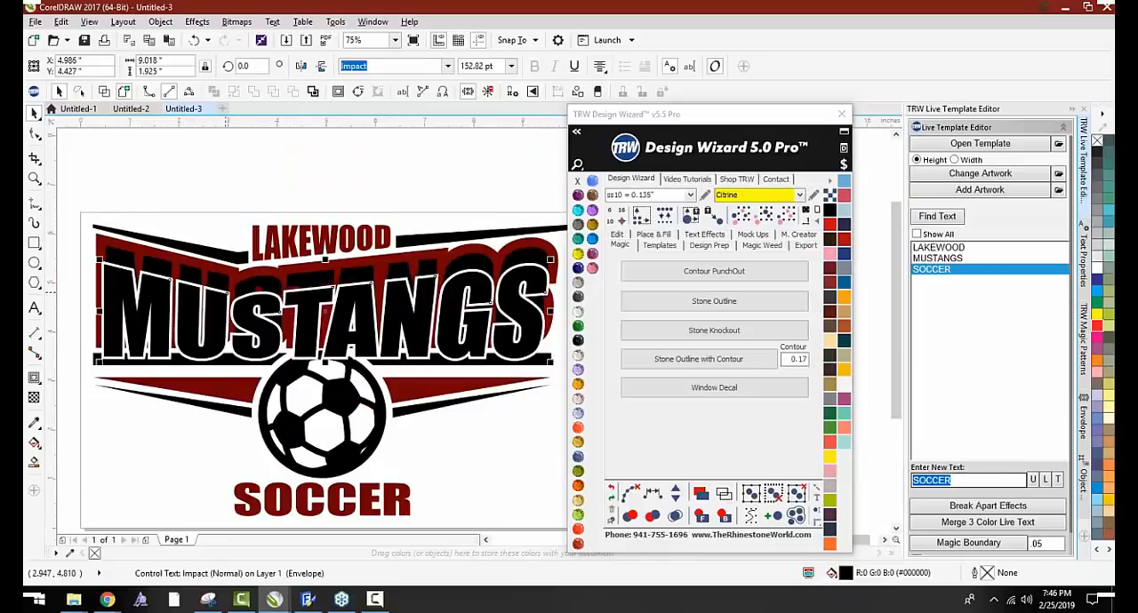
pyautogui.scroll(1, 177, 272)
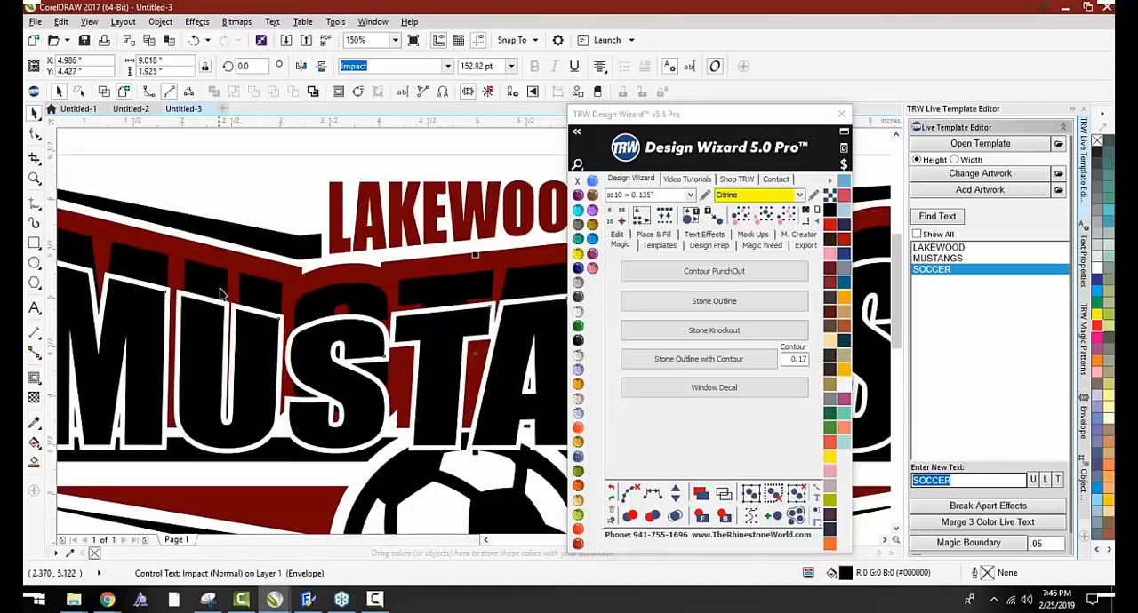
pyautogui.scroll(-1, 220, 294)
pyautogui.hotkey('ctrl', 'z')
pyautogui.click(100, 277)
pyautogui.scroll(-1, 101, 278)
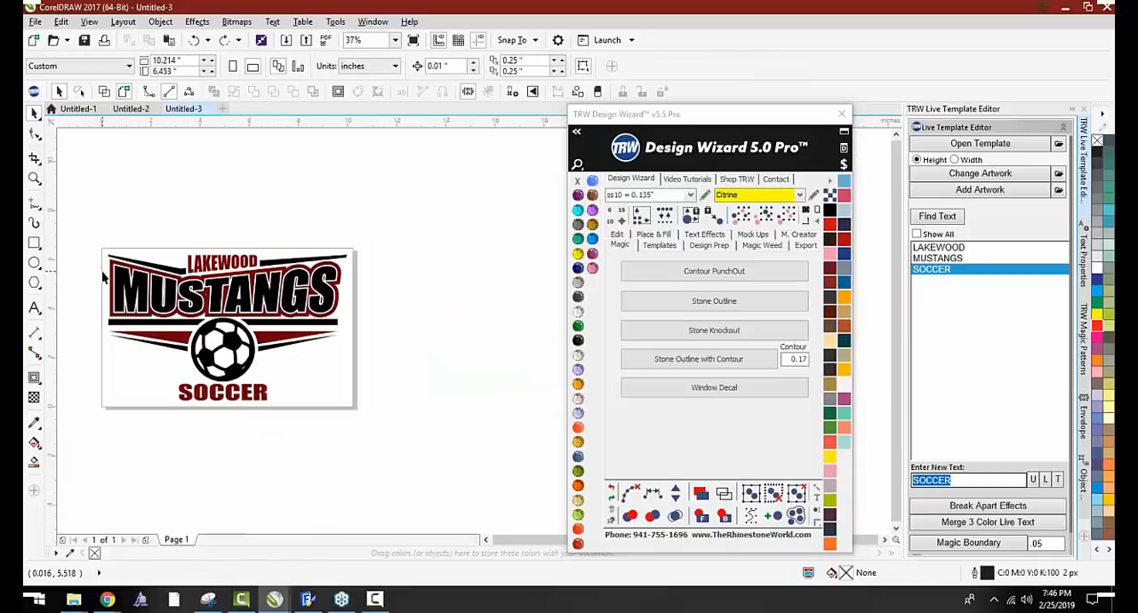
# Merge the three-color MUSTANGS live text after selecting the upper part of the design with LAKEWOOD and the lines around it
pyautogui.scroll(1, 103, 274)
pyautogui.scroll(-1, 105, 274)
pyautogui.moveTo(92, 245); pyautogui.dragTo(368, 337)
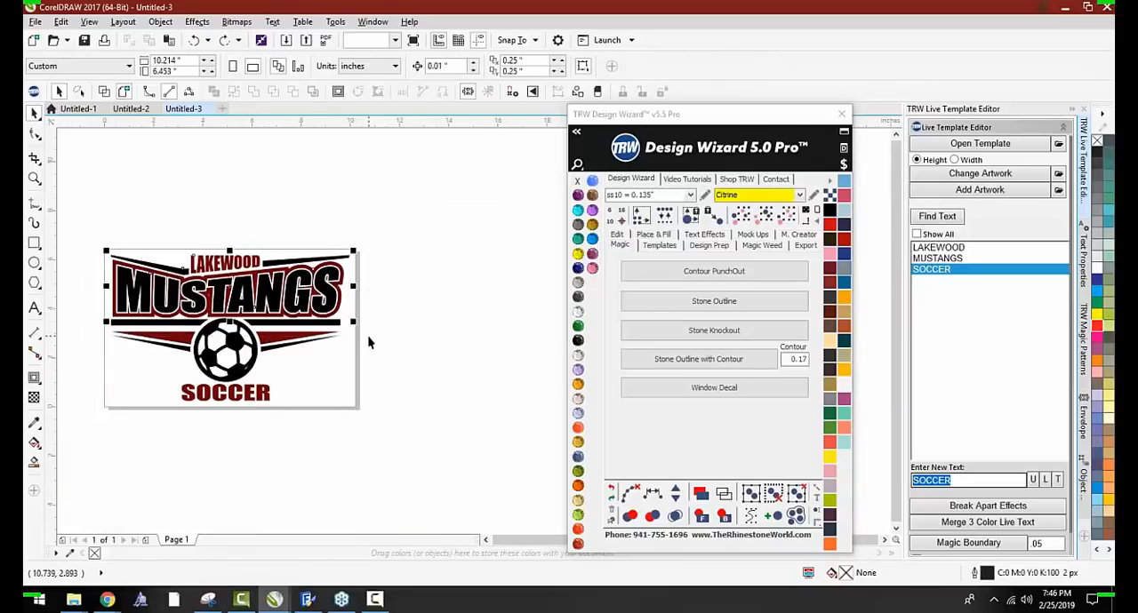
pyautogui.click(969, 524)
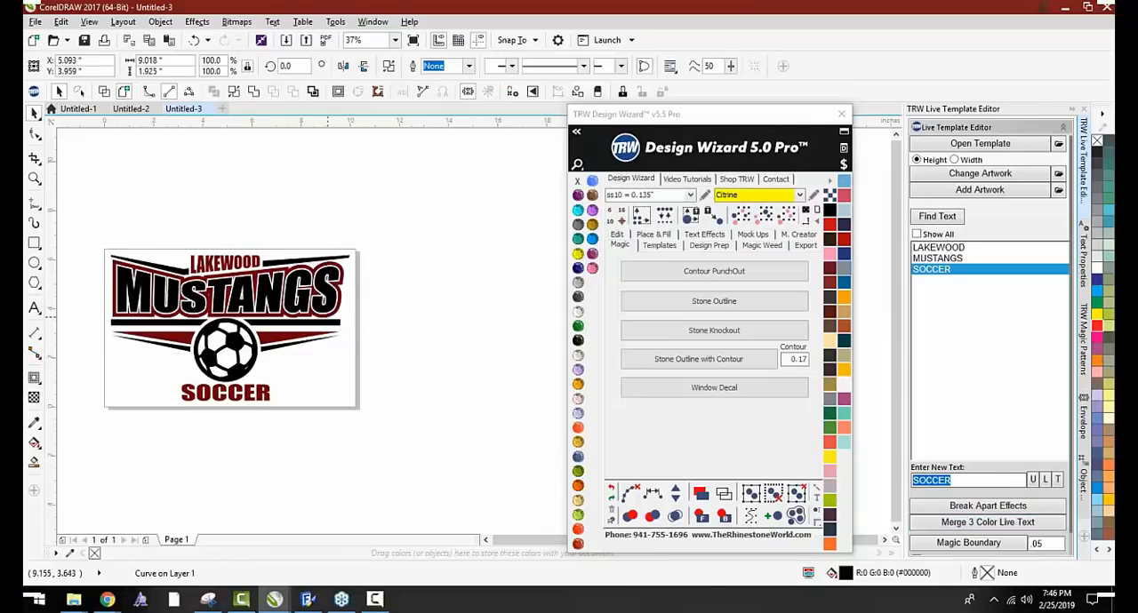
pyautogui.click(384, 347)
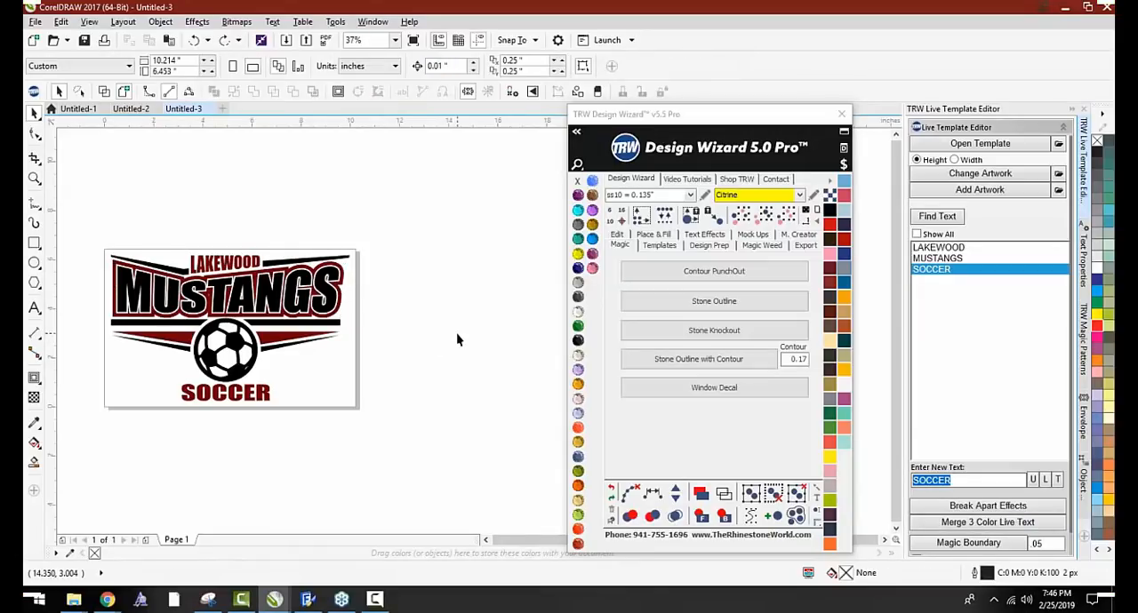
# Try a Stone Outline of ss10 Citrine stones around the soccer ball and undo it
pyautogui.scroll(2, 252, 324)
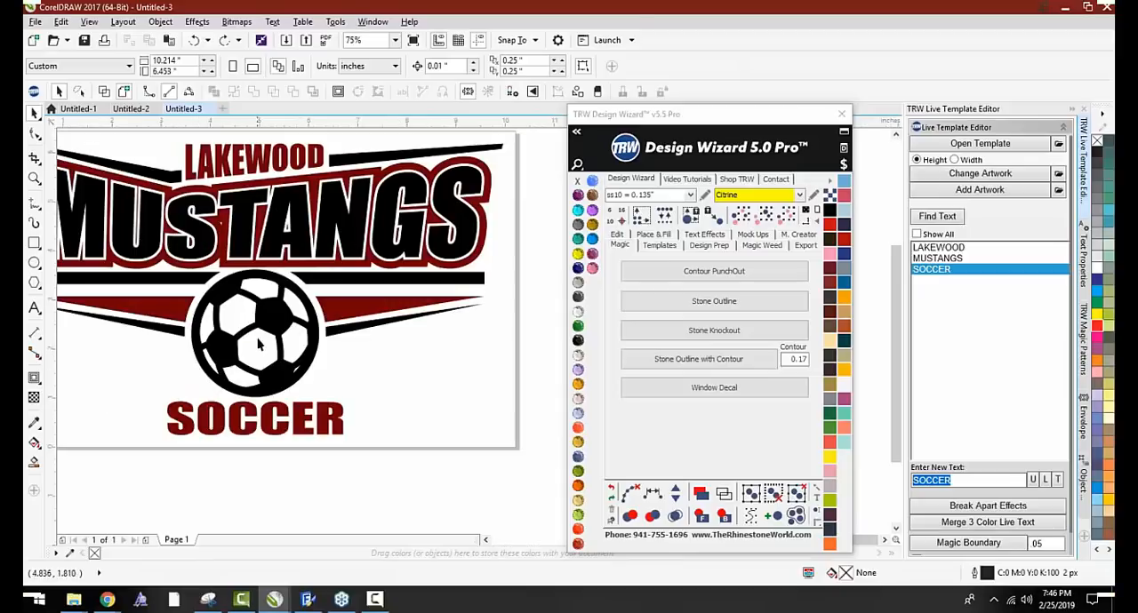
pyautogui.click(267, 319)
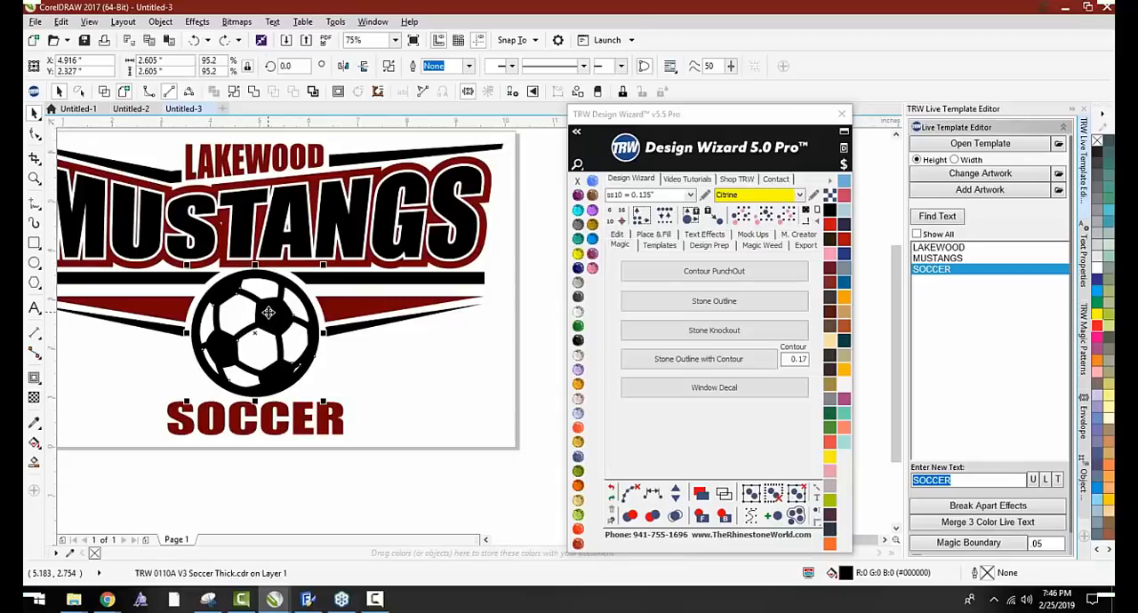
pyautogui.click(702, 302)
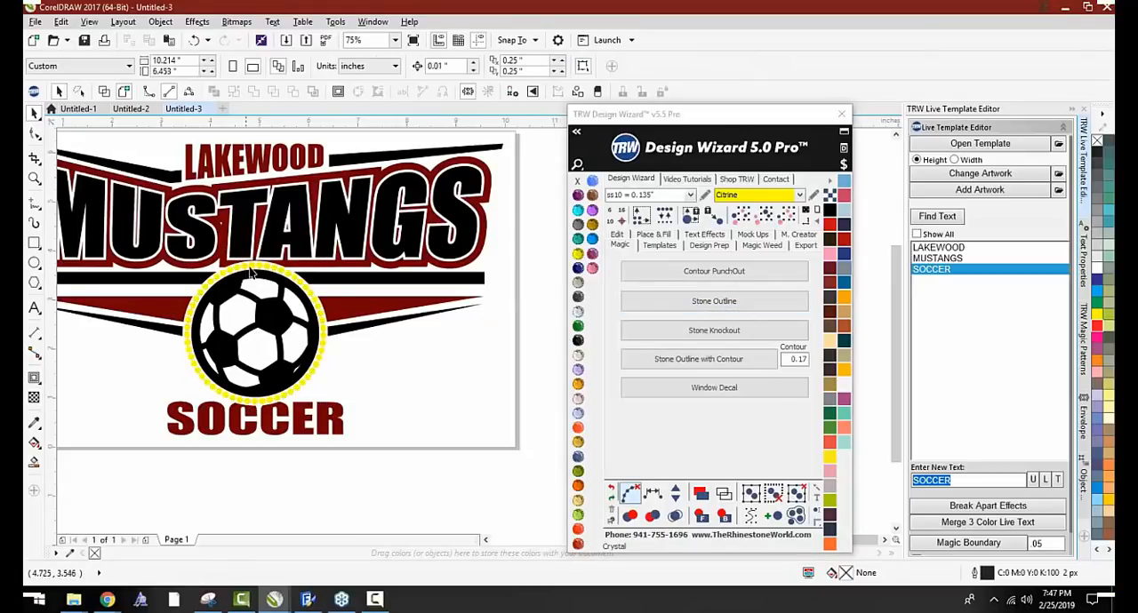
pyautogui.hotkey('ctrl', 'z')
pyautogui.hotkey('ctrl', 'z')
pyautogui.hotkey('ctrl', 'z')
pyautogui.hotkey('ctrl', 'z')
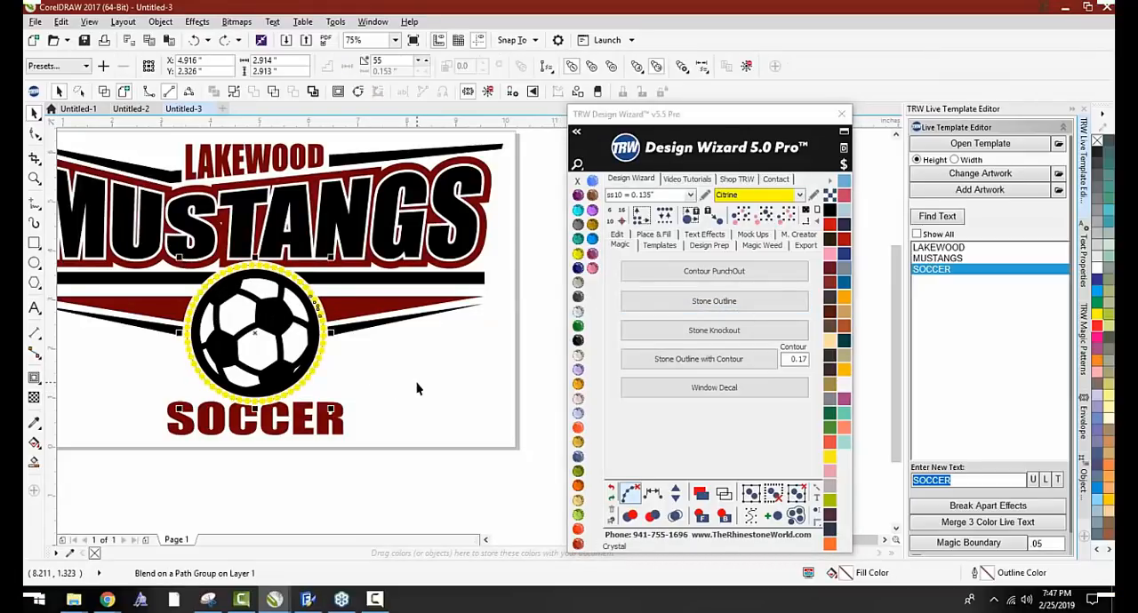
pyautogui.click(521, 352)
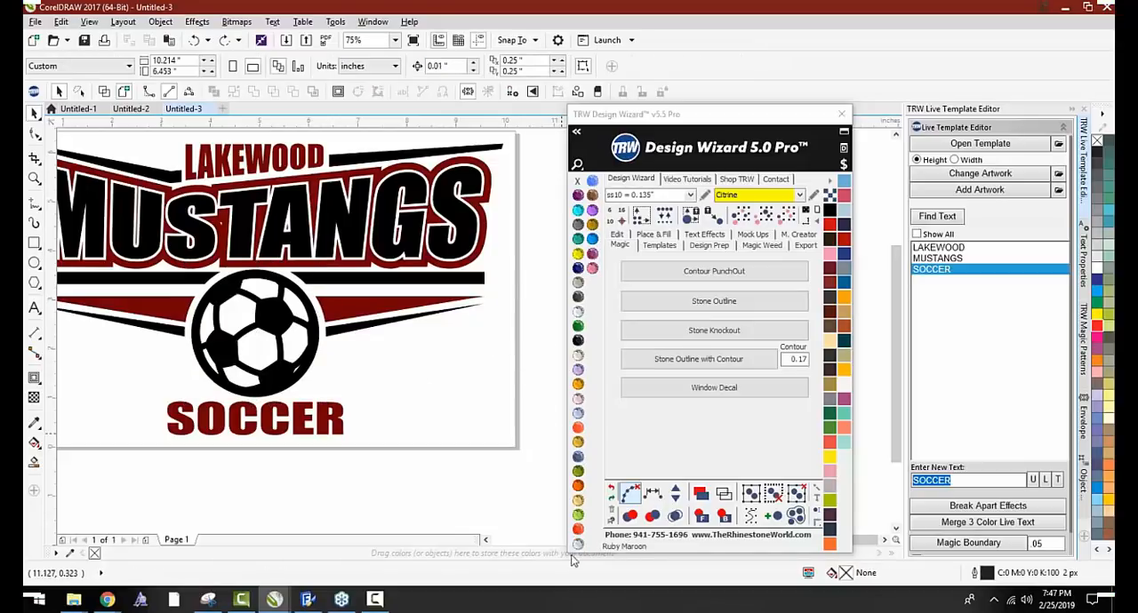
# Recolor the black soccer ball in the design to Light Siam
pyautogui.click(578, 487)
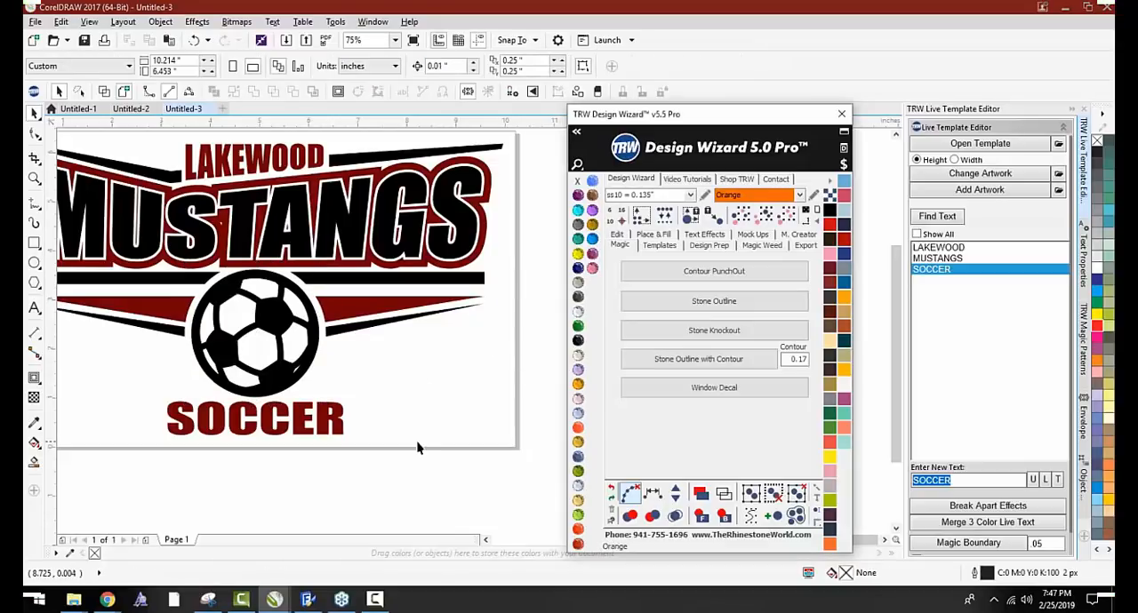
pyautogui.click(320, 339)
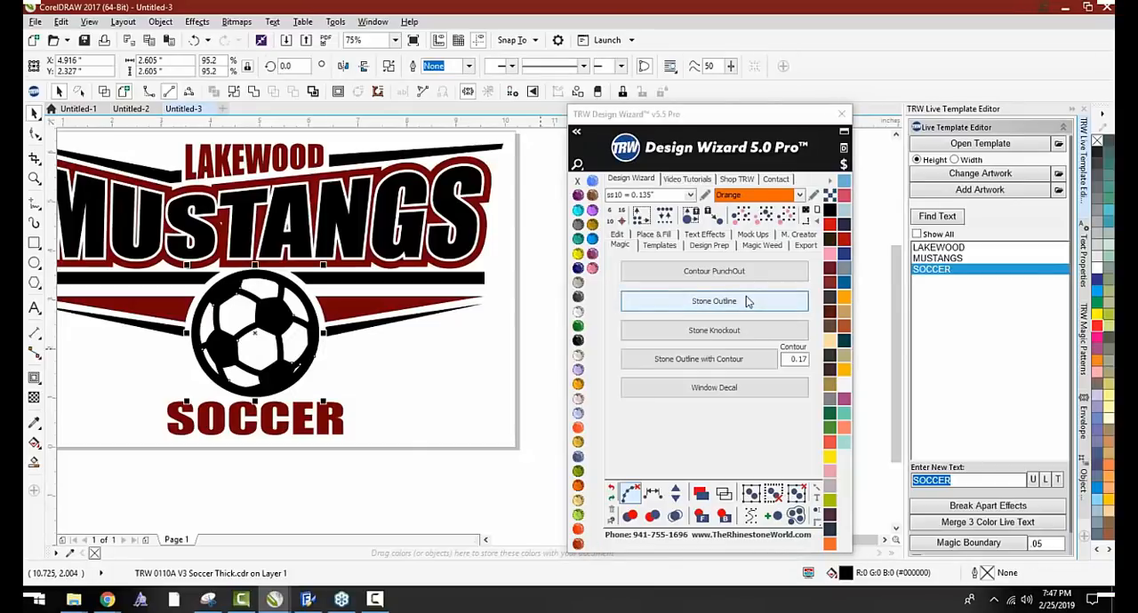
pyautogui.click(413, 388)
pyautogui.scroll(2, 203, 293)
pyautogui.click(202, 293)
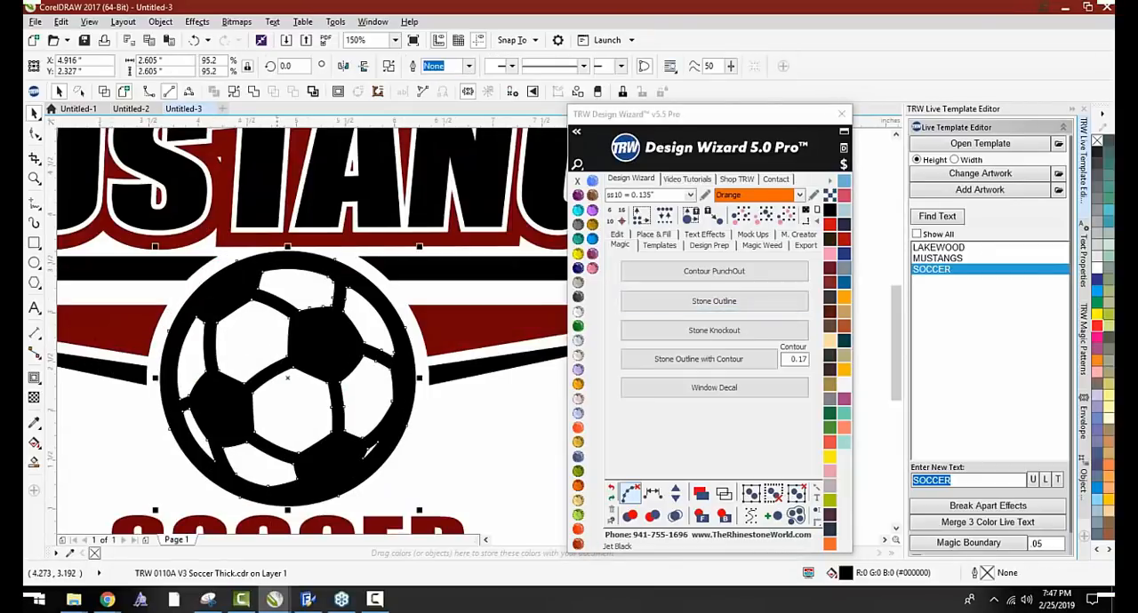
pyautogui.click(578, 529)
# Shift the soccer ball up over the MUSTANGS lettering to check its stacking order, and undo the move
pyautogui.moveTo(330, 349); pyautogui.dragTo(334, 285)
pyautogui.scroll(-1, 346, 354)
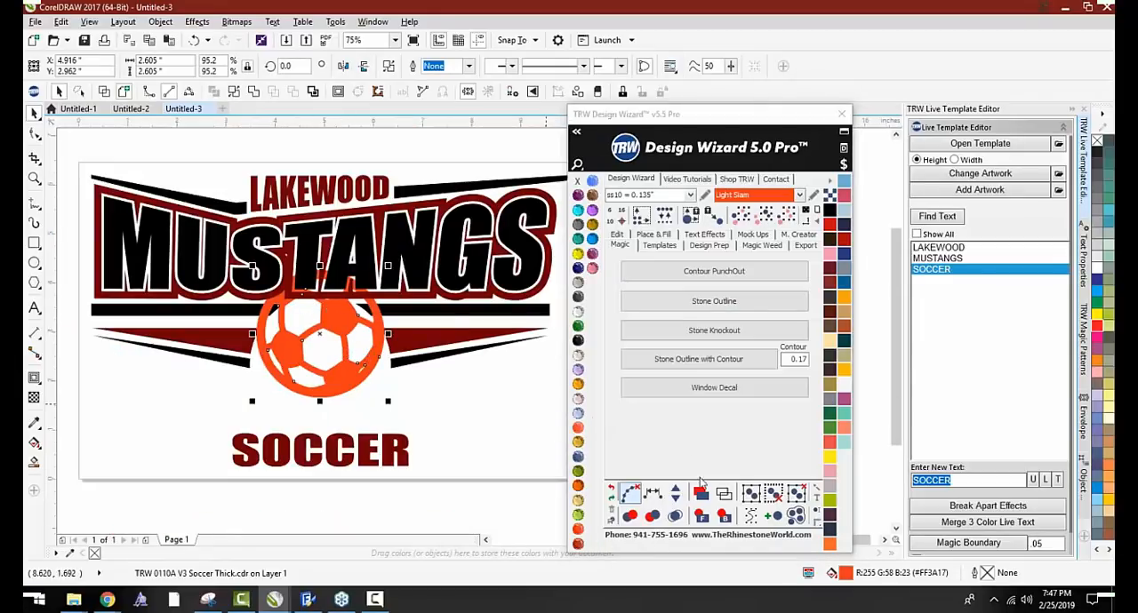
pyautogui.click(724, 515)
pyautogui.click(470, 424)
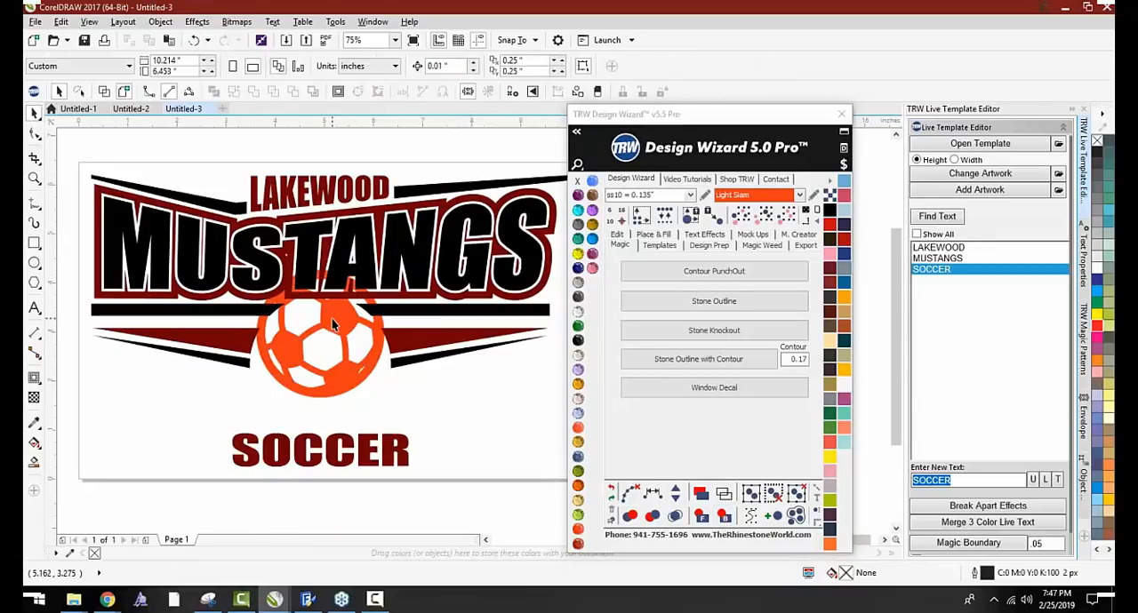
pyautogui.moveTo(334, 321); pyautogui.dragTo(302, 329)
pyautogui.hotkey('ctrl', 'z')
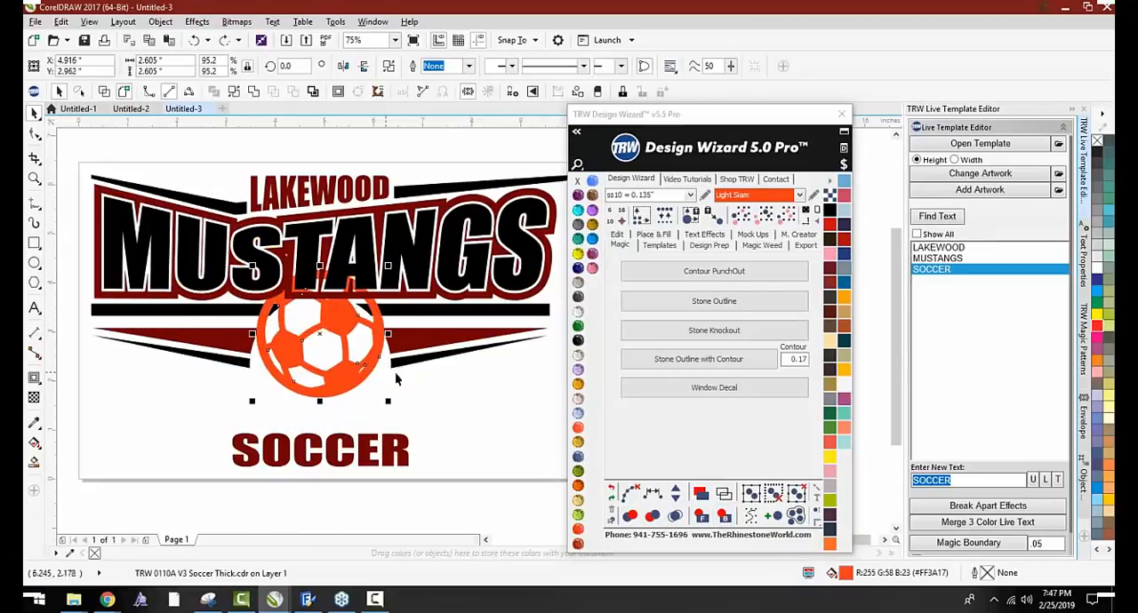
pyautogui.hotkey('ctrl', 'z')
pyautogui.click(722, 518)
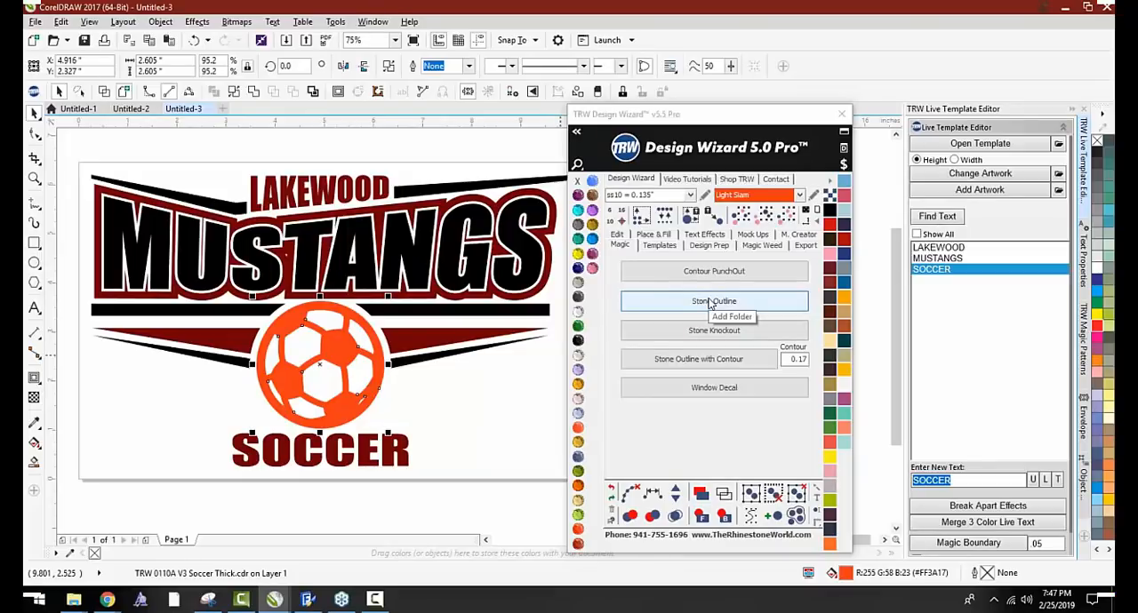
# Try a Stone Outline of ss10 Light Siam stones around the soccer ball, inspect its spacing up close, and undo it
pyautogui.click(711, 304)
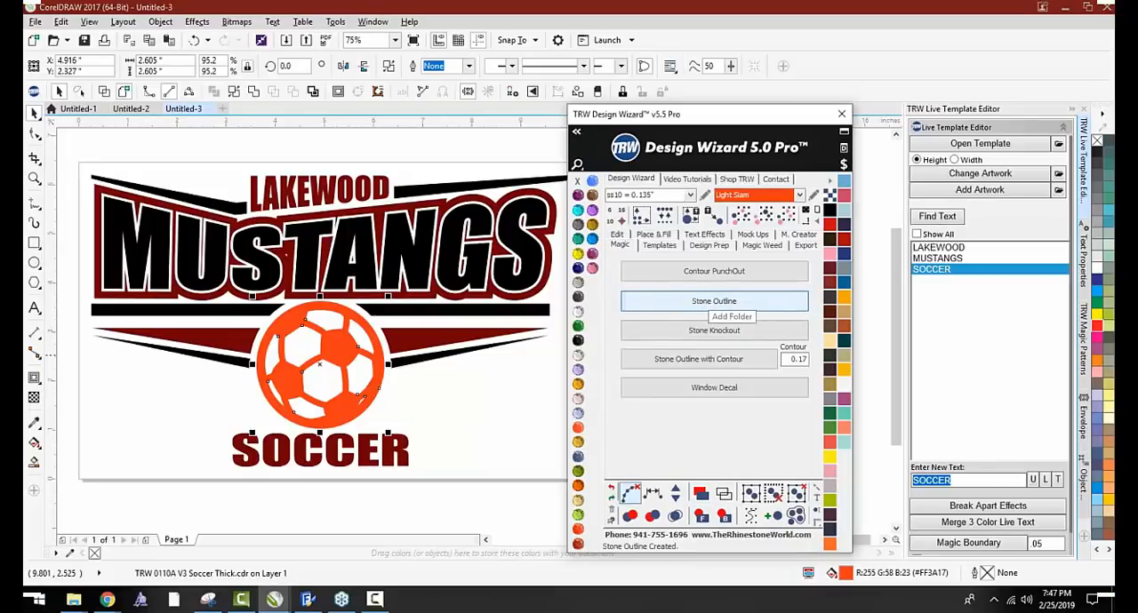
pyautogui.scroll(2, 339, 457)
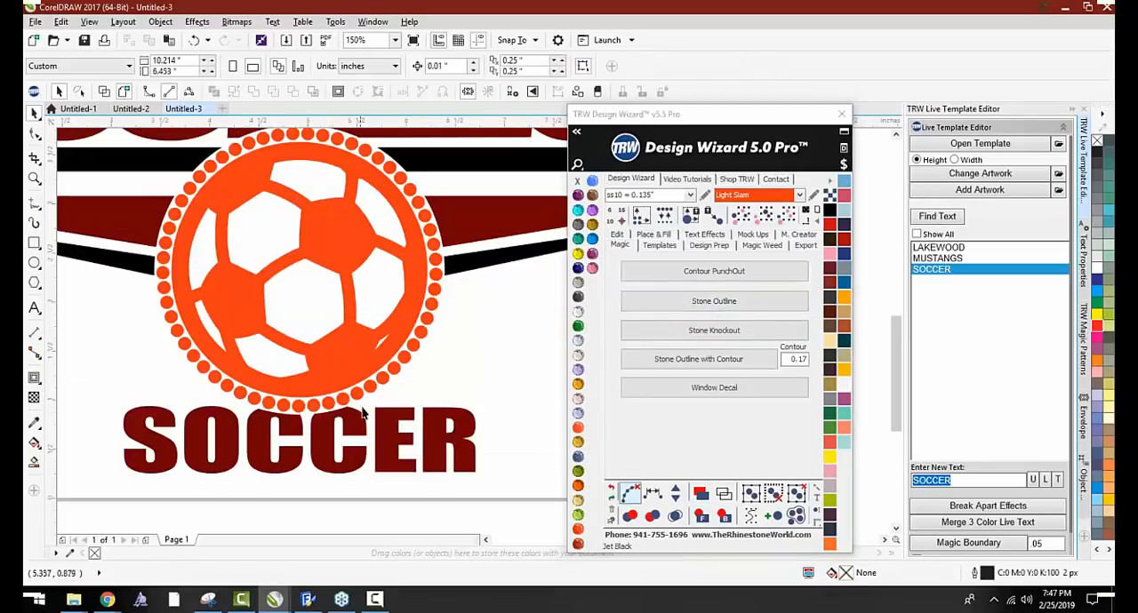
pyautogui.scroll(-1, 405, 247)
pyautogui.scroll(2, 400, 207)
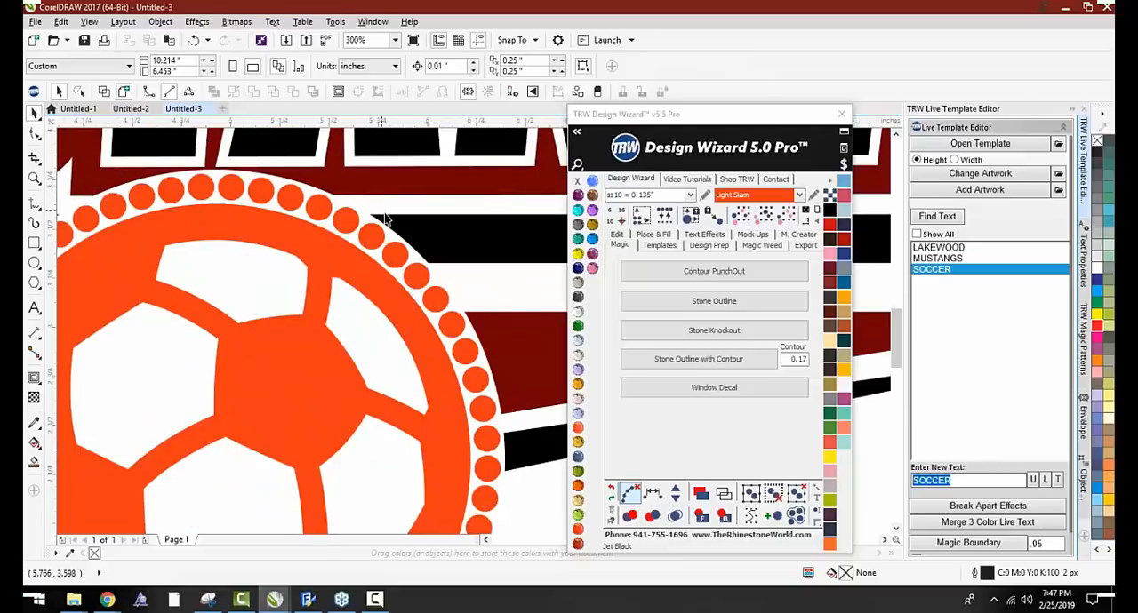
pyautogui.scroll(-1, 385, 219)
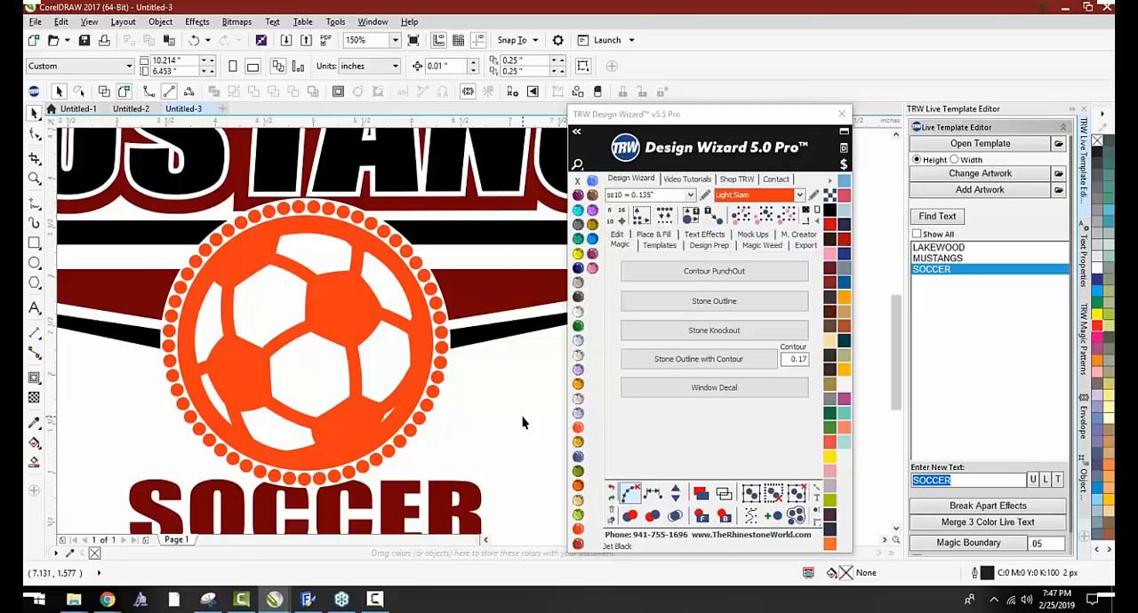
pyautogui.scroll(3, 325, 245)
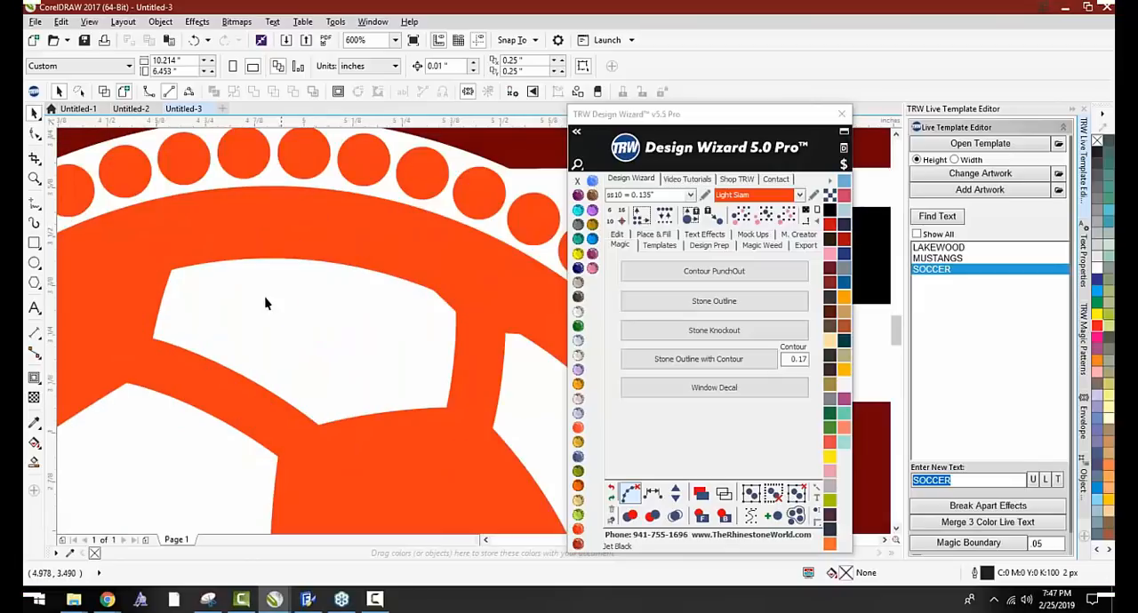
pyautogui.scroll(-2, 303, 385)
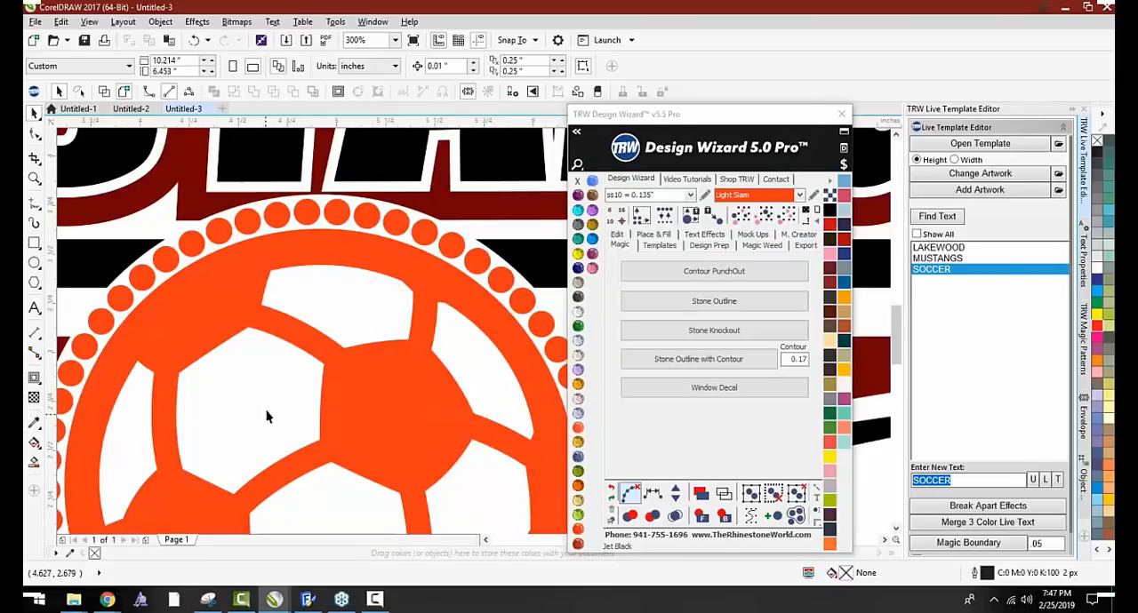
pyautogui.scroll(-4, 283, 359)
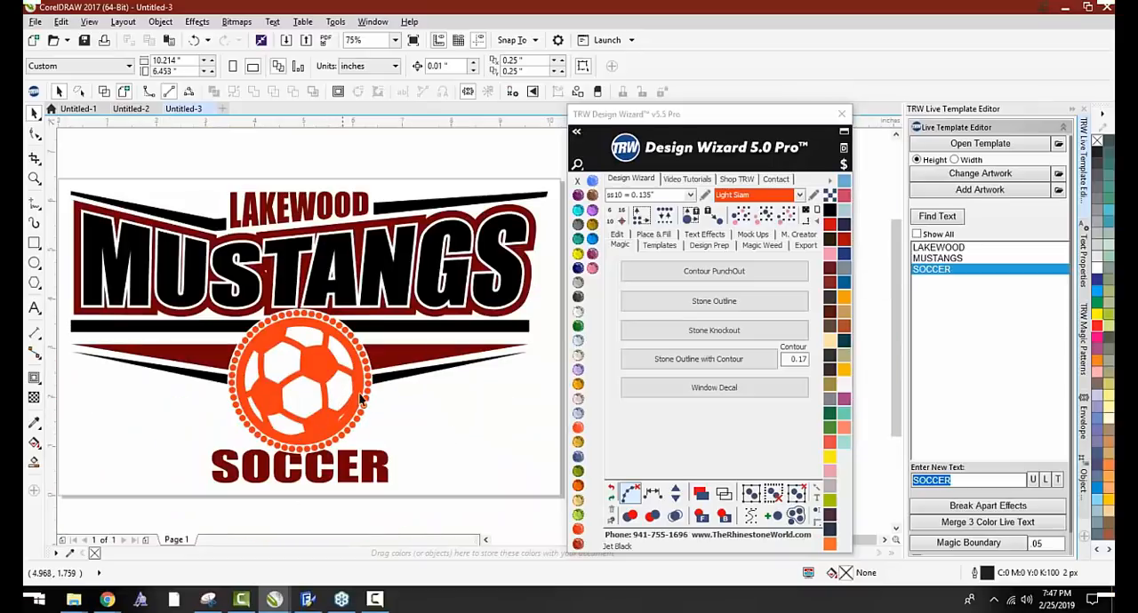
pyautogui.hotkey('ctrl', 'z')
pyautogui.hotkey('ctrl', 'z')
pyautogui.hotkey('ctrl', 'z')
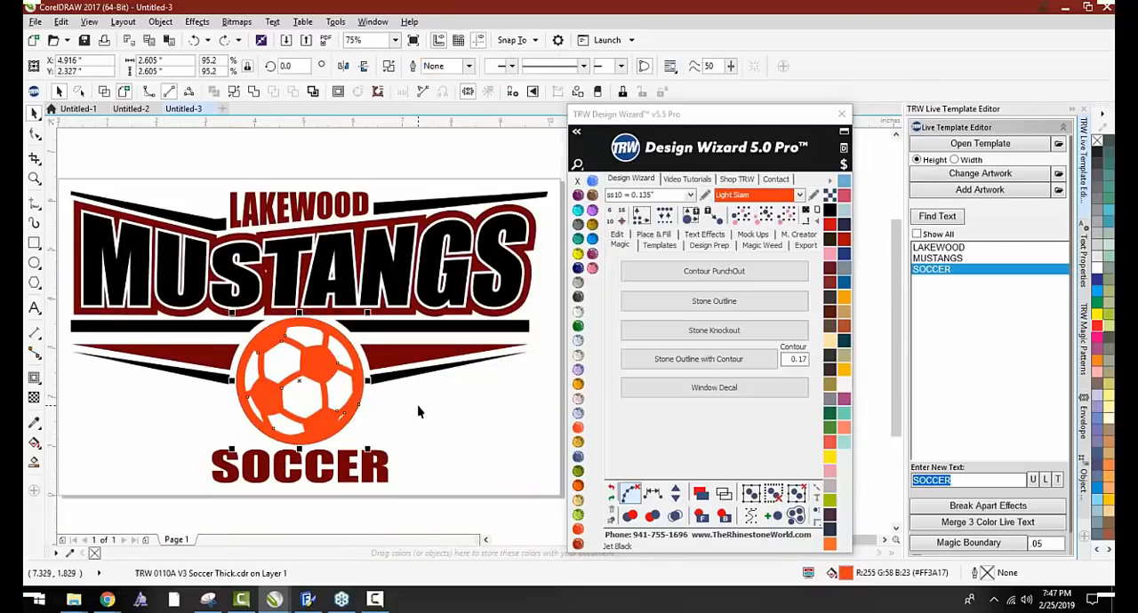
# Bring the orange soccer ball to the front and create a boundary curve around it
pyautogui.click(418, 404)
pyautogui.moveTo(327, 361); pyautogui.dragTo(270, 364)
pyautogui.hotkey('ctrl', 'z')
pyautogui.click(703, 518)
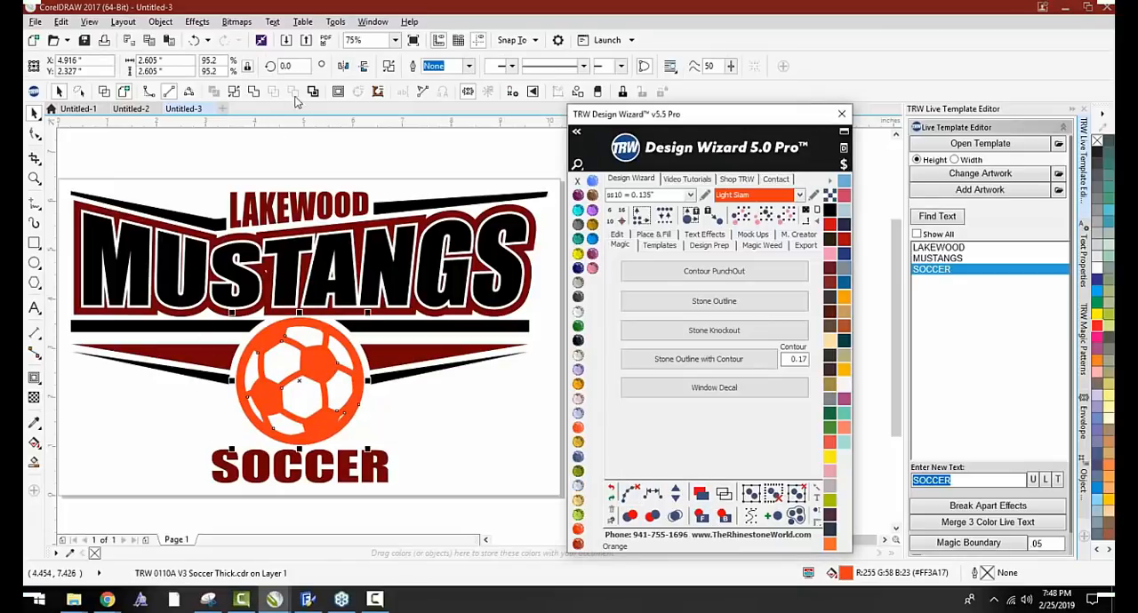
pyautogui.click(312, 92)
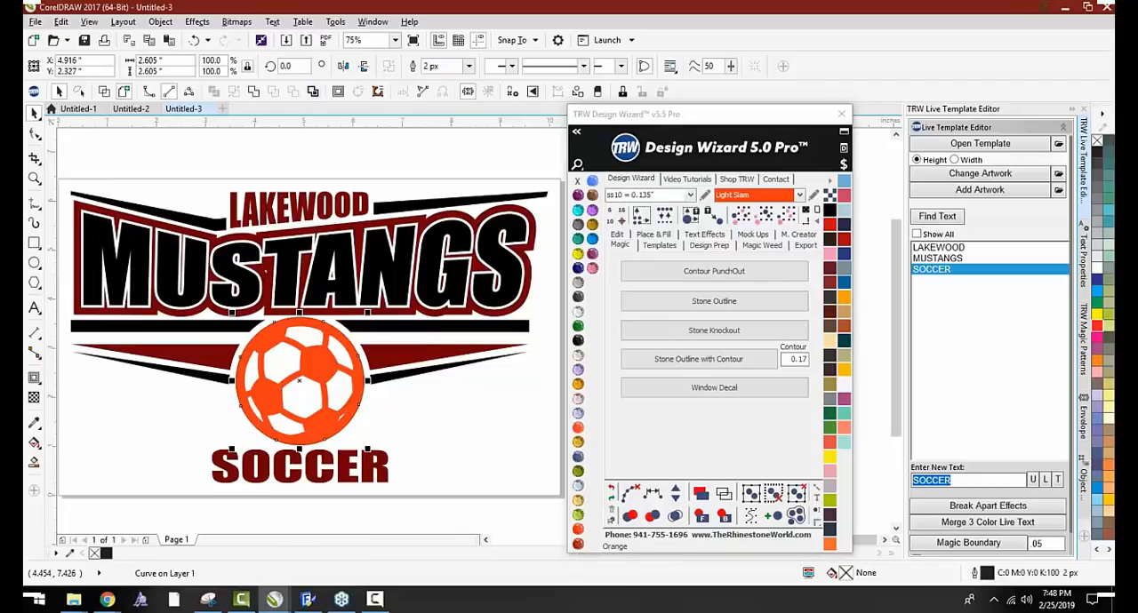
# Send the boundary circle behind the soccer ball and fill it with Emerald
pyautogui.click(432, 446)
pyautogui.moveTo(345, 357); pyautogui.dragTo(364, 352)
pyautogui.hotkey('ctrl', 'z')
pyautogui.click(724, 517)
pyautogui.click(337, 387)
pyautogui.click(424, 404)
pyautogui.moveTo(344, 388); pyautogui.dragTo(292, 387)
pyautogui.hotkey('ctrl', 'z')
pyautogui.click(577, 326)
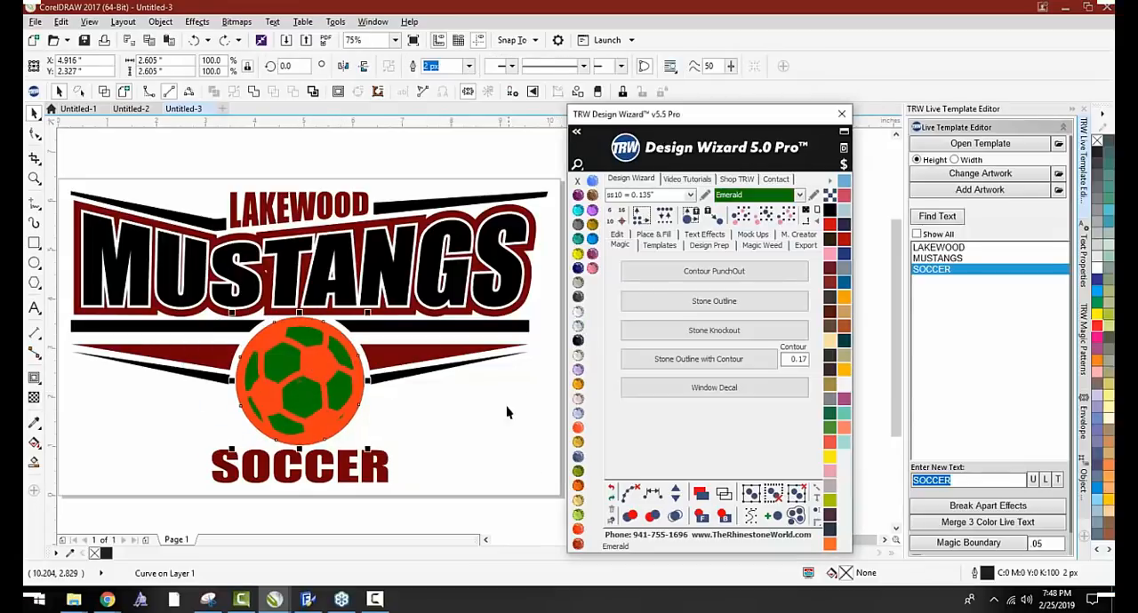
# Select the orange ball together with the green circle and bring both to the front
pyautogui.keyDown('shift'); pyautogui.click(310, 358); pyautogui.keyUp('shift')
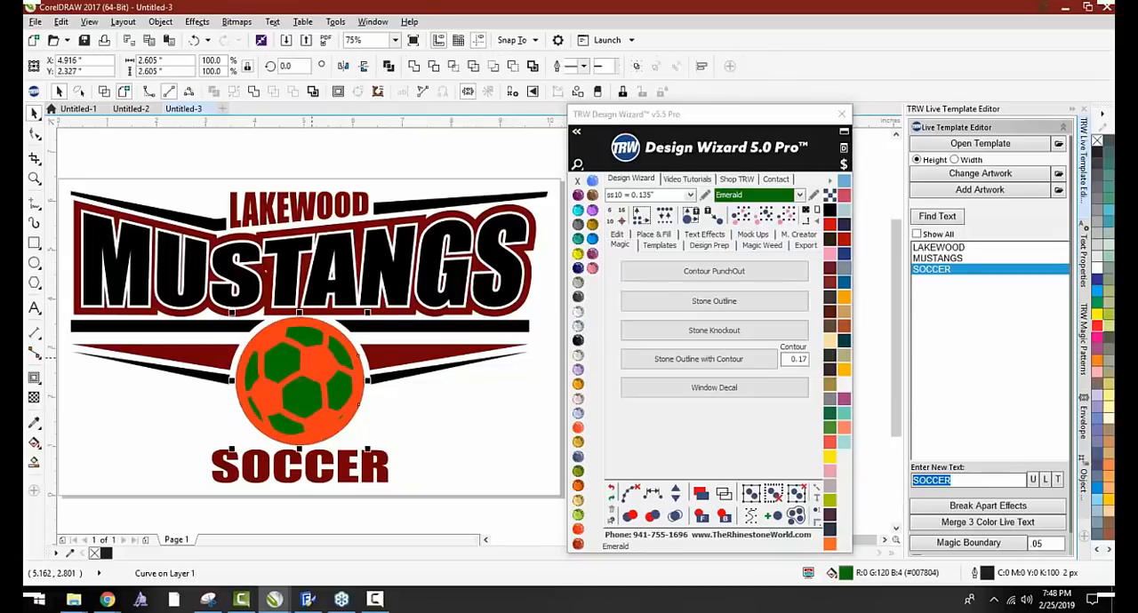
pyautogui.click(701, 520)
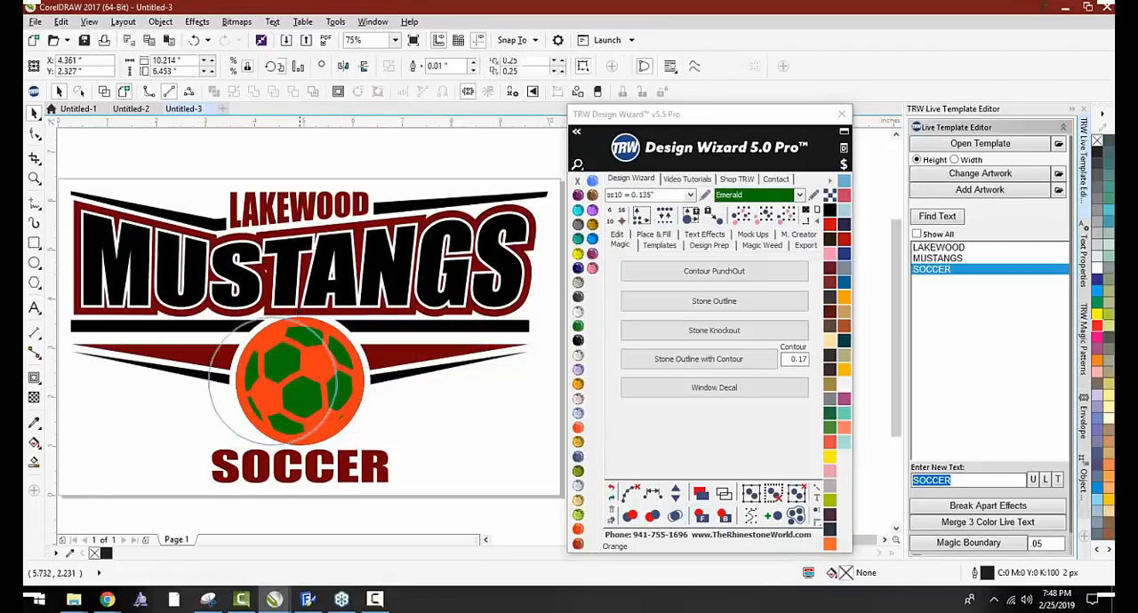
pyautogui.moveTo(307, 387); pyautogui.dragTo(264, 387)
pyautogui.hotkey('ctrl', 'z')
# Set the Magic Boundary offset to ..17, turn Contour off and Remove Shapes Behind on, and try it on the green circle
pyautogui.scroll(-2, 988, 496)
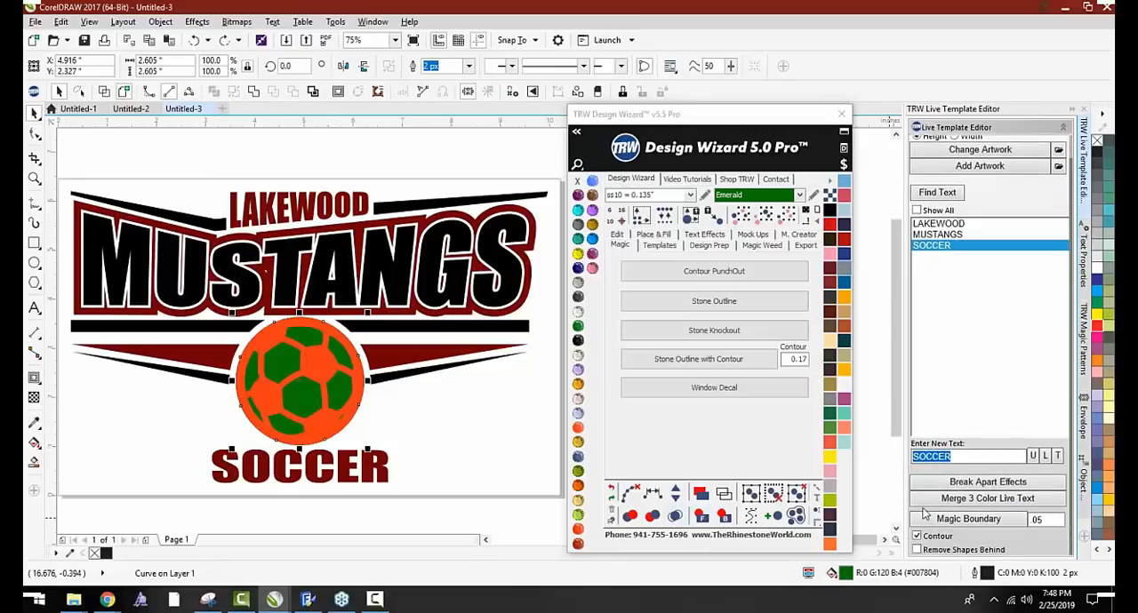
pyautogui.click(1031, 519)
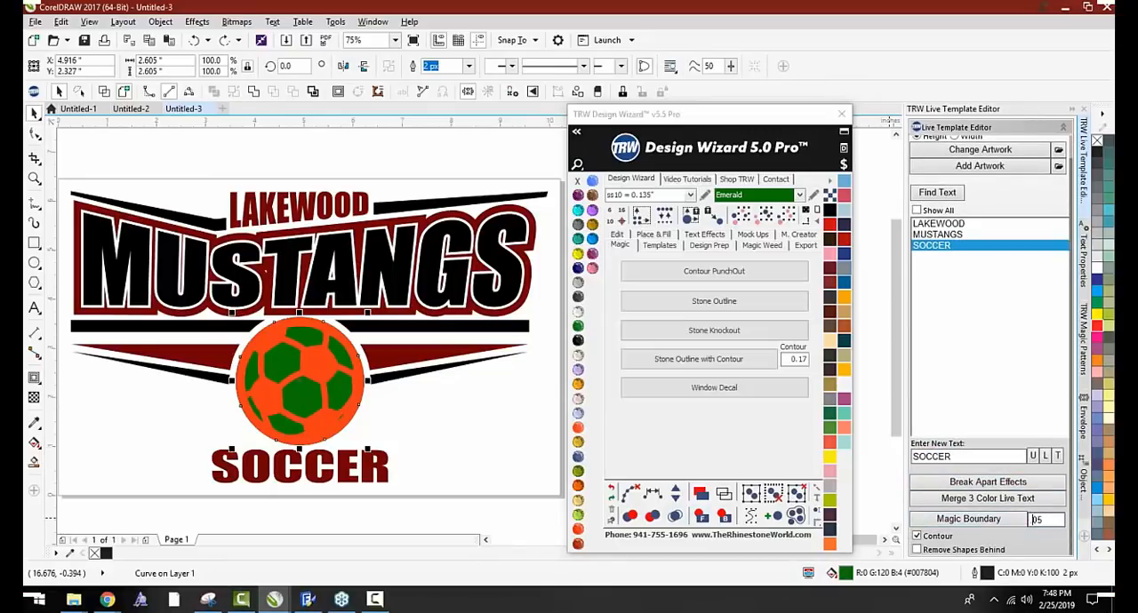
pyautogui.moveTo(1033, 519); pyautogui.dragTo(1053, 523)
pyautogui.press('BackSpace')
pyautogui.click(916, 550)
pyautogui.click(916, 536)
pyautogui.click(935, 523)
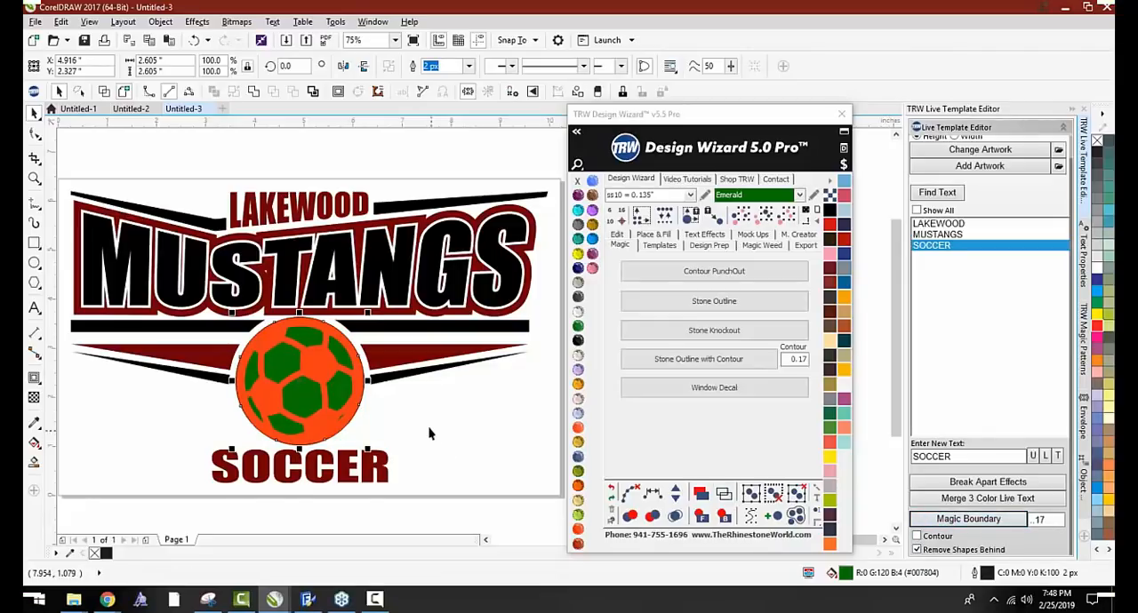
# Pull the stray unfilled outline circles off the soccer ball and delete them
pyautogui.click(345, 356)
pyautogui.press('Delete')
pyautogui.click(344, 357)
pyautogui.press('Delete')
pyautogui.doubleClick(344, 356)
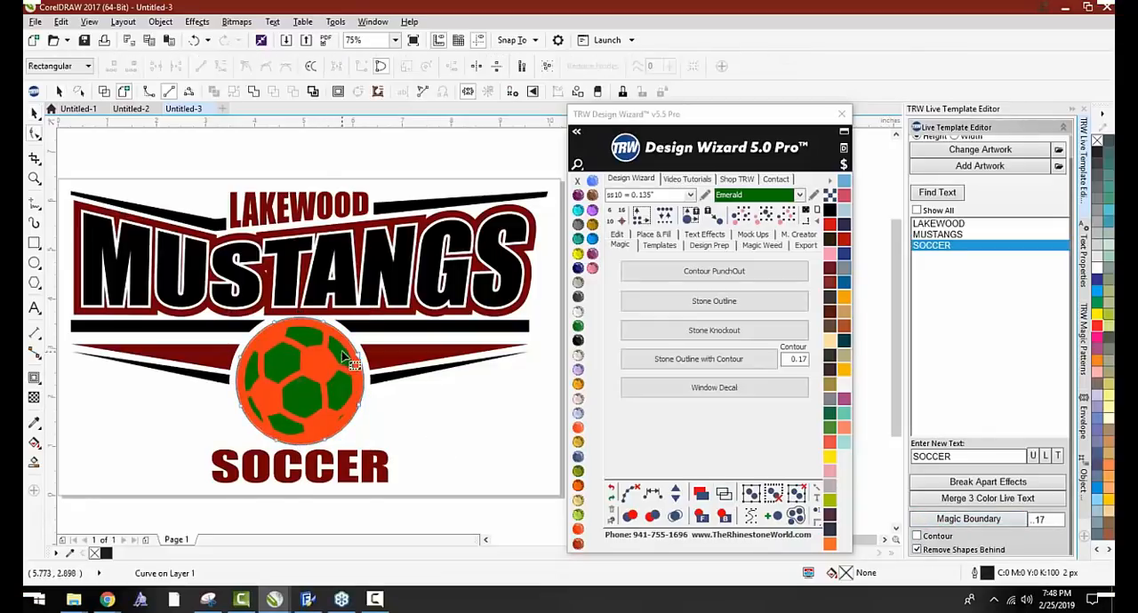
pyautogui.press('space')
pyautogui.scroll(2, 352, 377)
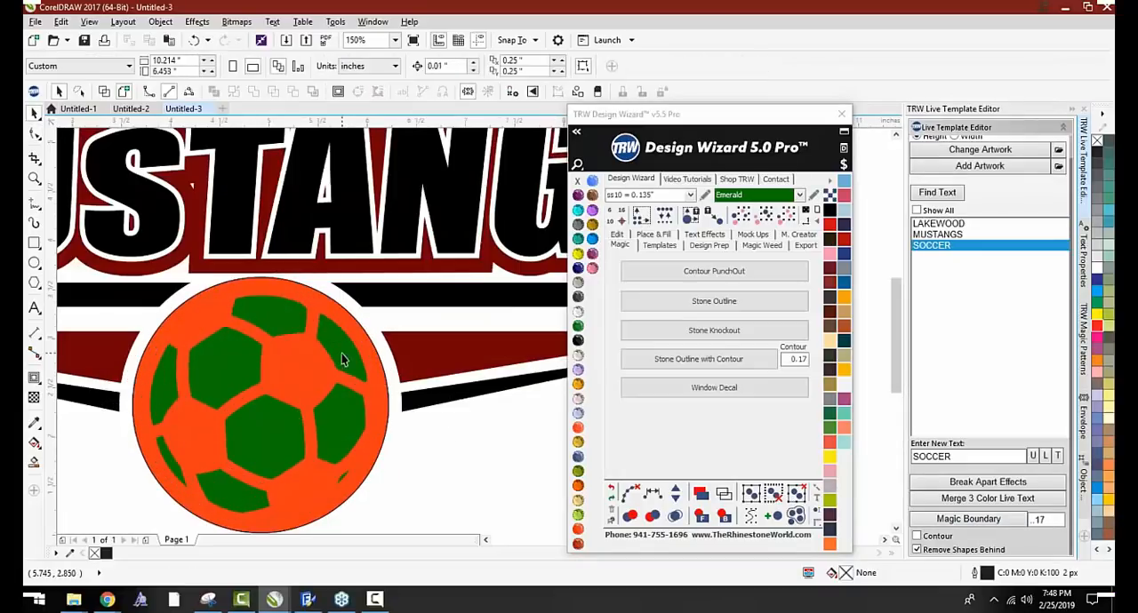
pyautogui.scroll(-2, 281, 375)
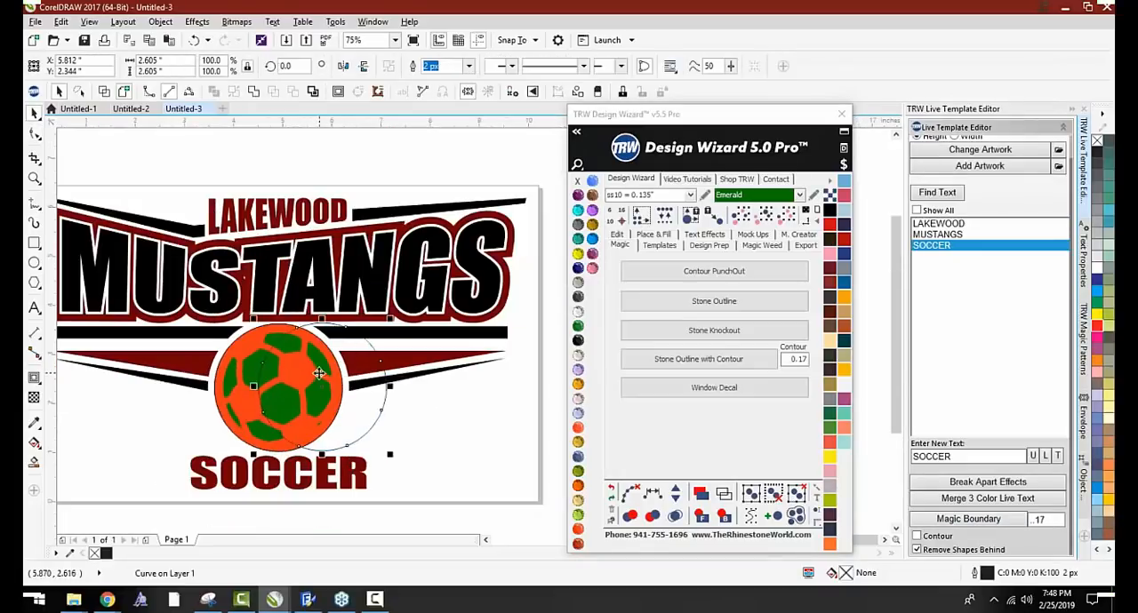
pyautogui.moveTo(292, 380); pyautogui.dragTo(334, 387)
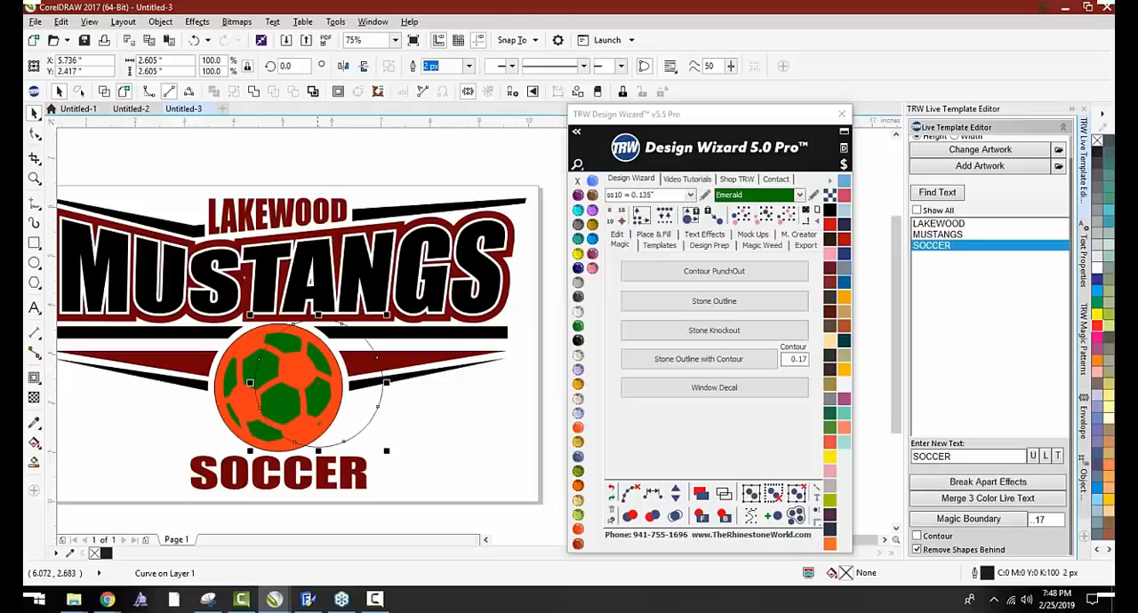
pyautogui.press('Delete')
pyautogui.moveTo(259, 366); pyautogui.dragTo(335, 365)
pyautogui.press('Delete')
pyautogui.press('Delete')
# Check the green circle behind the ball, restore its position, and bring it to the front together with the ball
pyautogui.moveTo(248, 369); pyautogui.dragTo(298, 371)
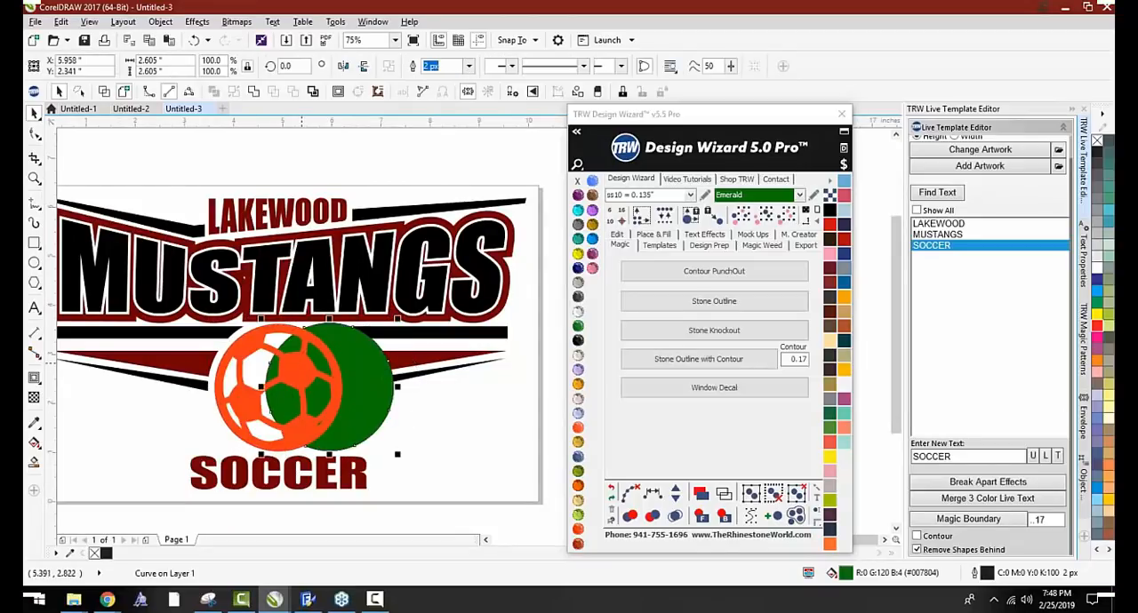
pyautogui.hotkey('ctrl', 'z')
pyautogui.keyDown('shift'); pyautogui.click(293, 366); pyautogui.keyUp('shift')
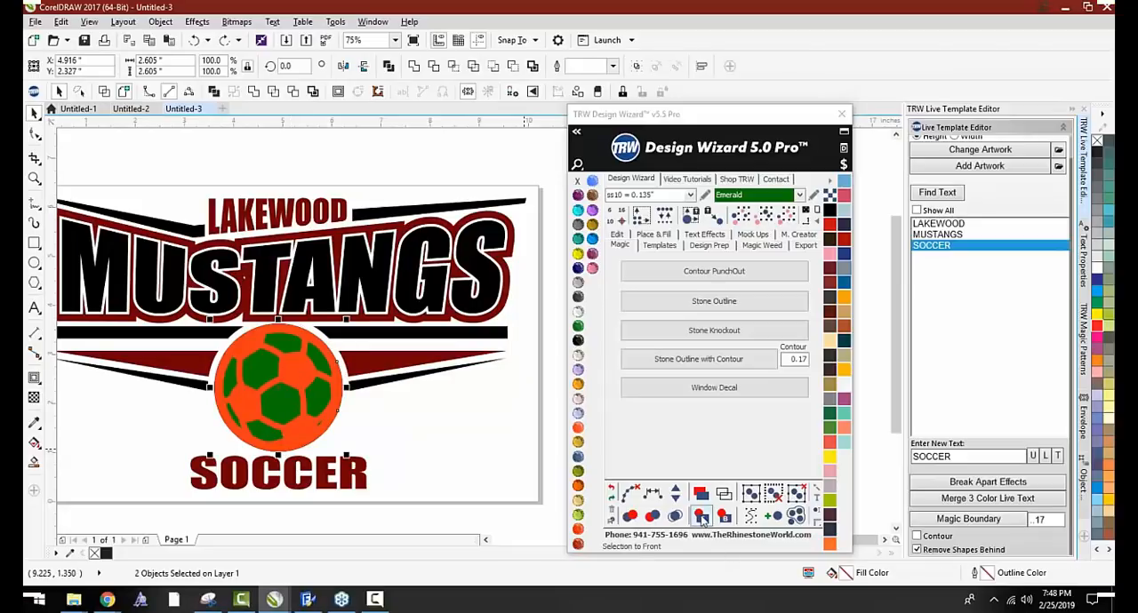
pyautogui.click(701, 516)
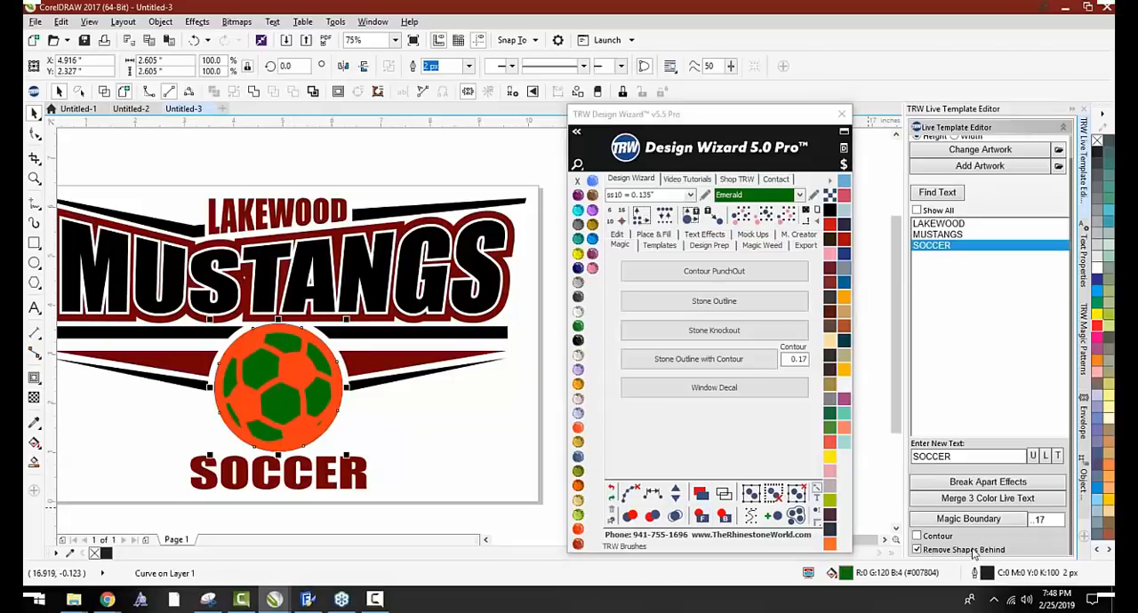
# Remove the unfilled outline circle lying over the soccer ball
pyautogui.click(401, 424)
pyautogui.scroll(1, 250, 321)
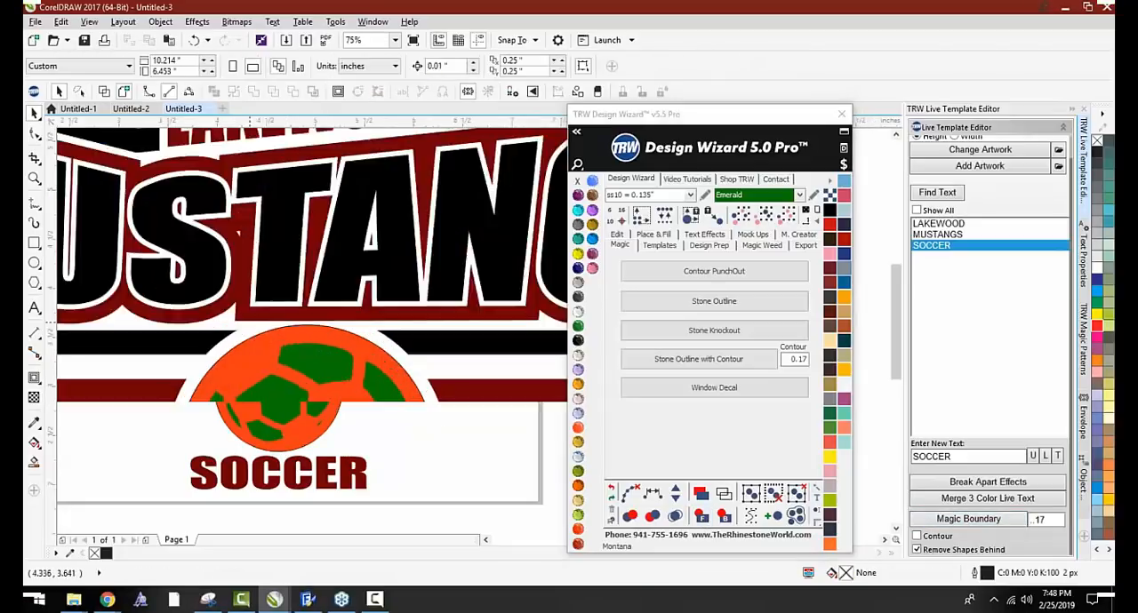
pyautogui.click(294, 356)
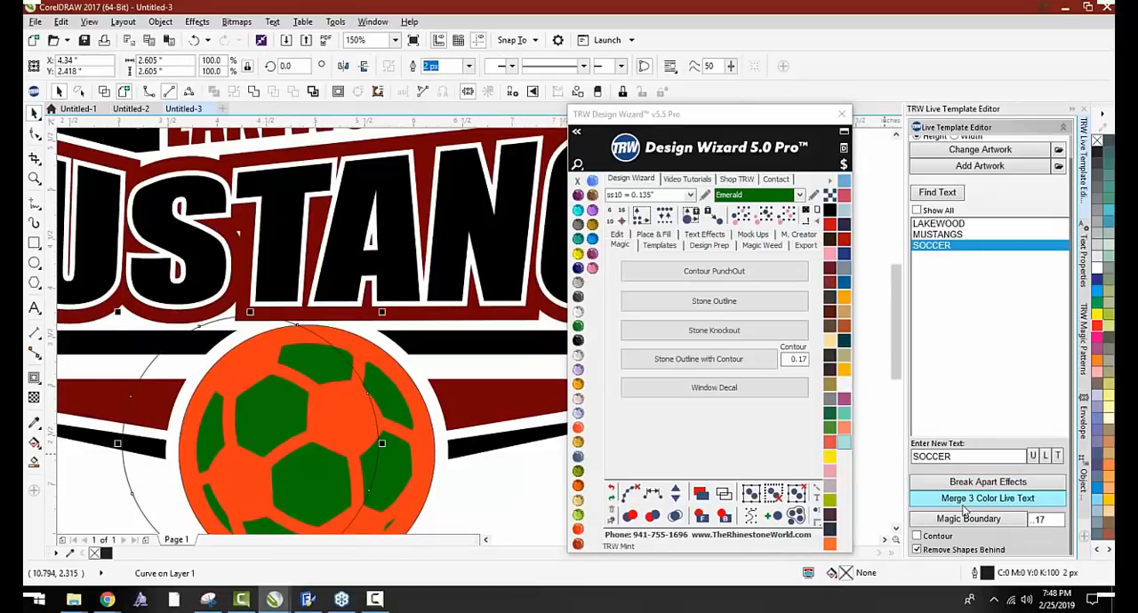
# Correct the Magic Boundary offset to .17 and apply it to the green circle with Remove Shapes Behind on
pyautogui.click(1024, 524)
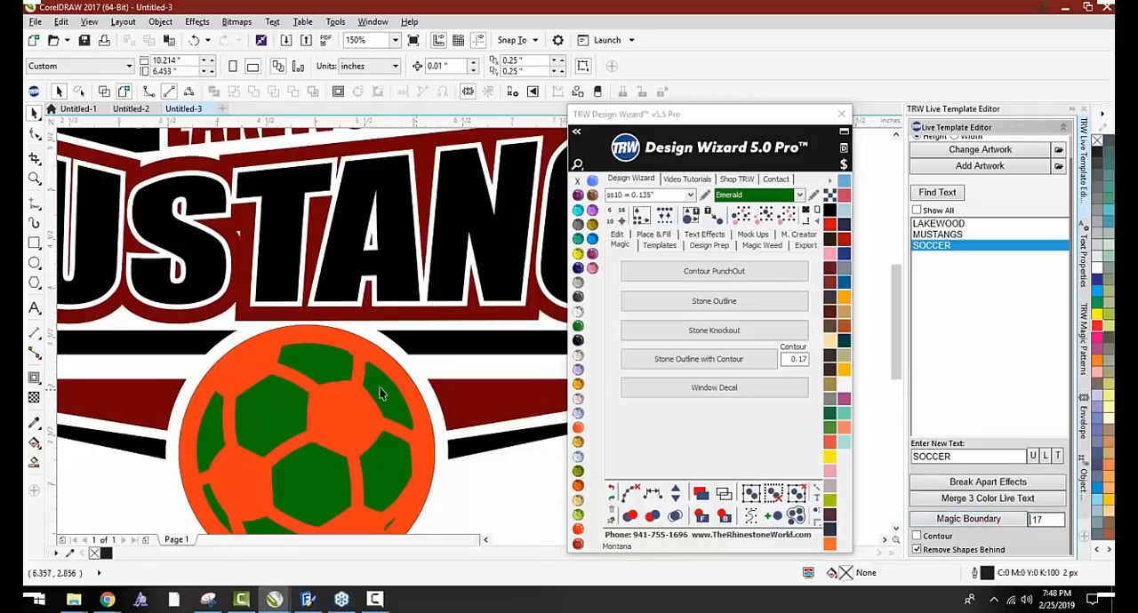
pyautogui.moveTo(391, 391); pyautogui.dragTo(440, 388)
pyautogui.press('Delete')
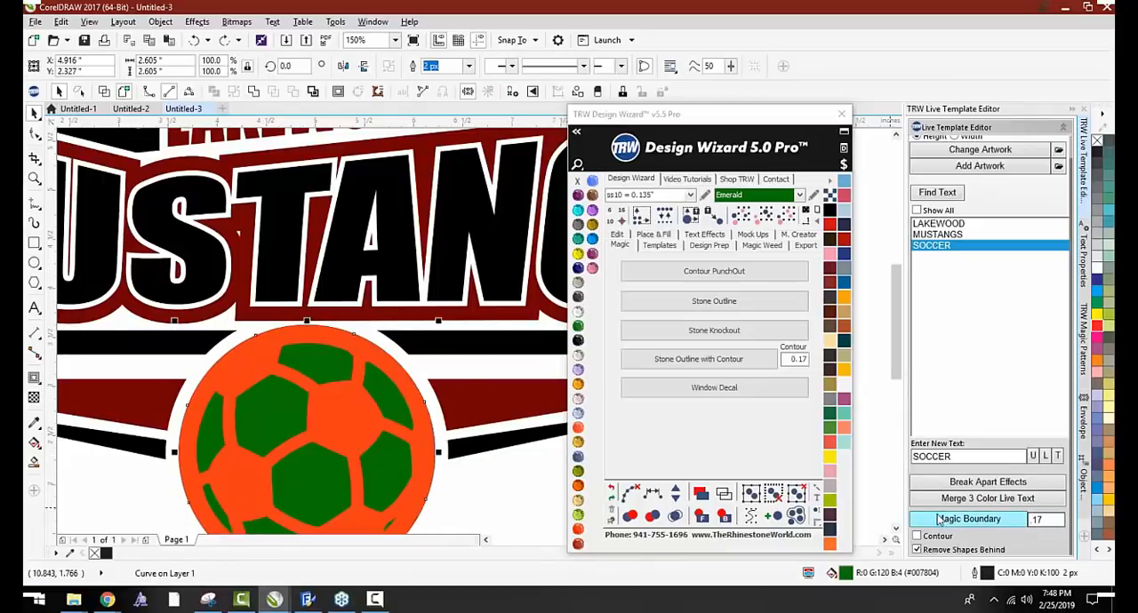
pyautogui.click(920, 521)
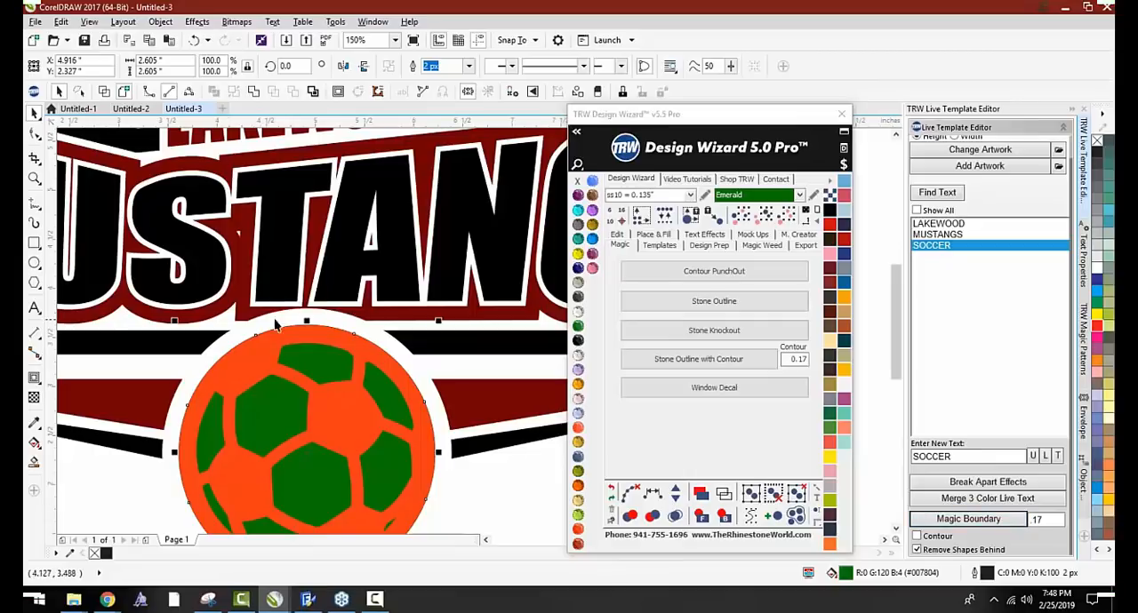
# Apply an outside Island Fill with one island of ss10 Emerald stones around the green circle behind the ball
pyautogui.scroll(-1, 367, 342)
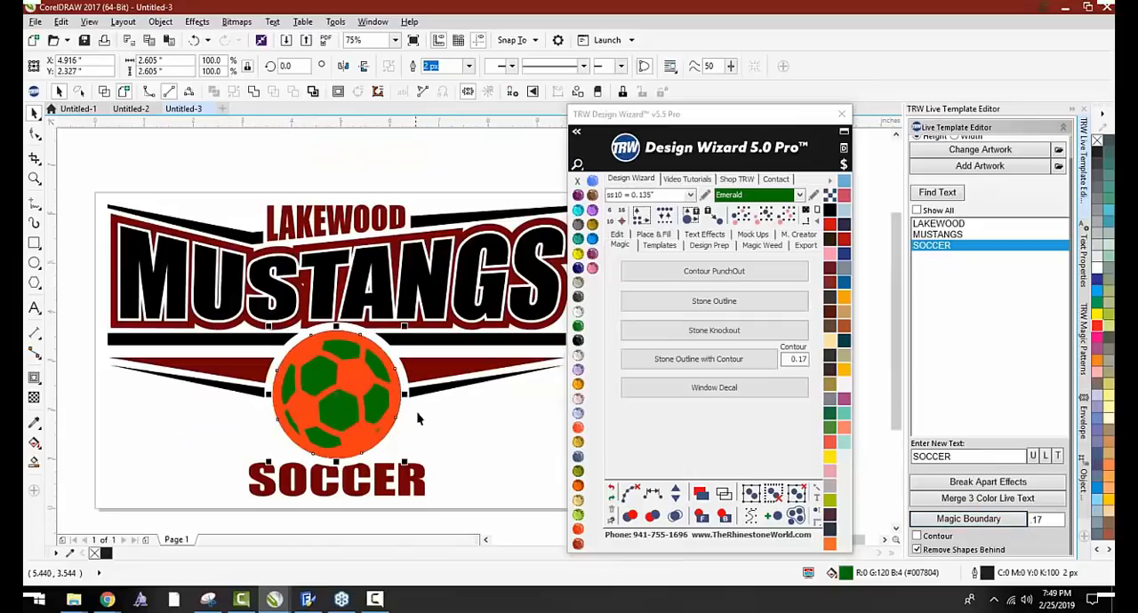
pyautogui.click(454, 435)
pyautogui.scroll(1, 376, 376)
pyautogui.click(376, 362)
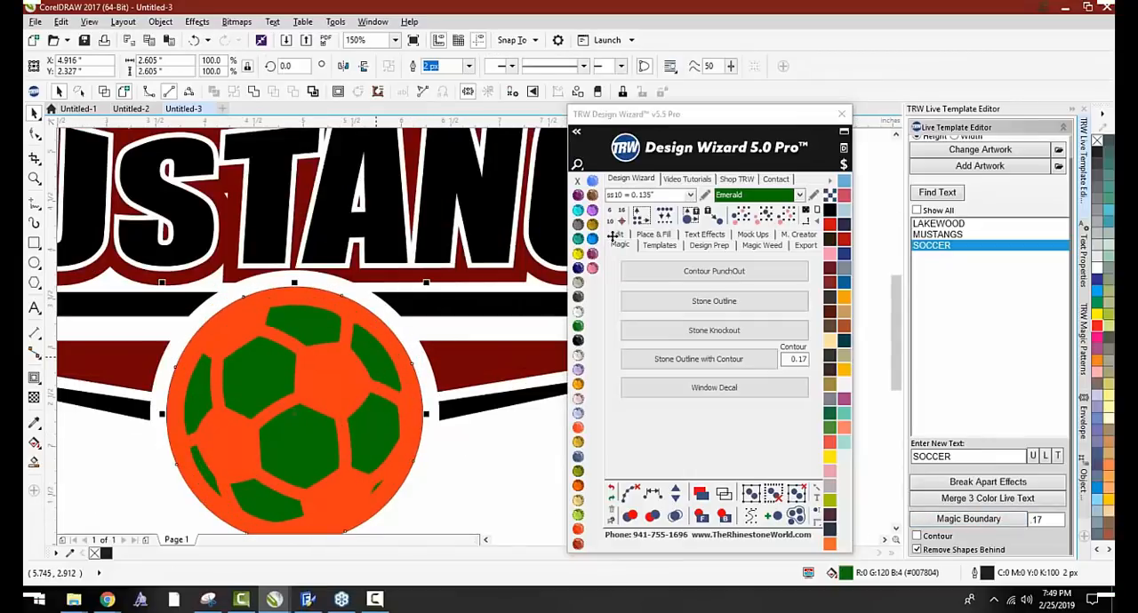
pyautogui.click(660, 234)
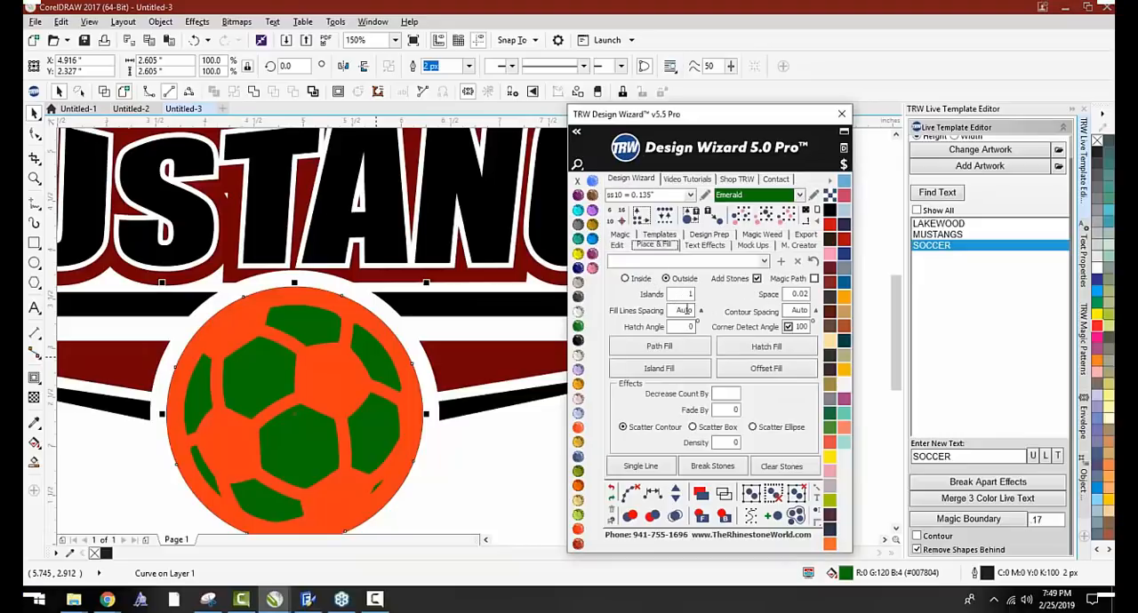
pyautogui.click(672, 370)
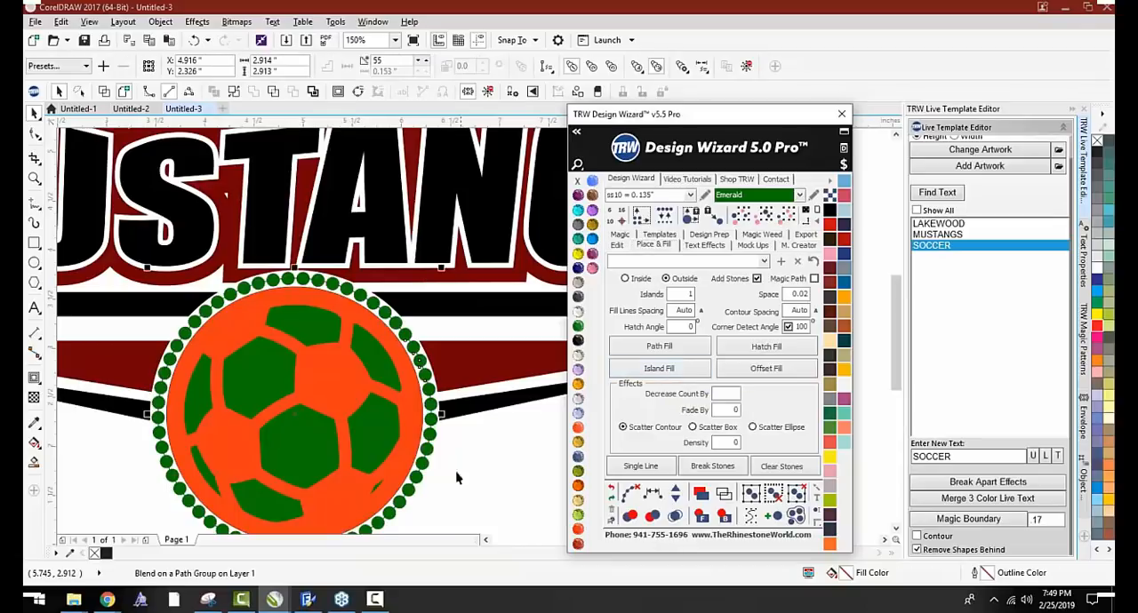
pyautogui.scroll(-2, 405, 386)
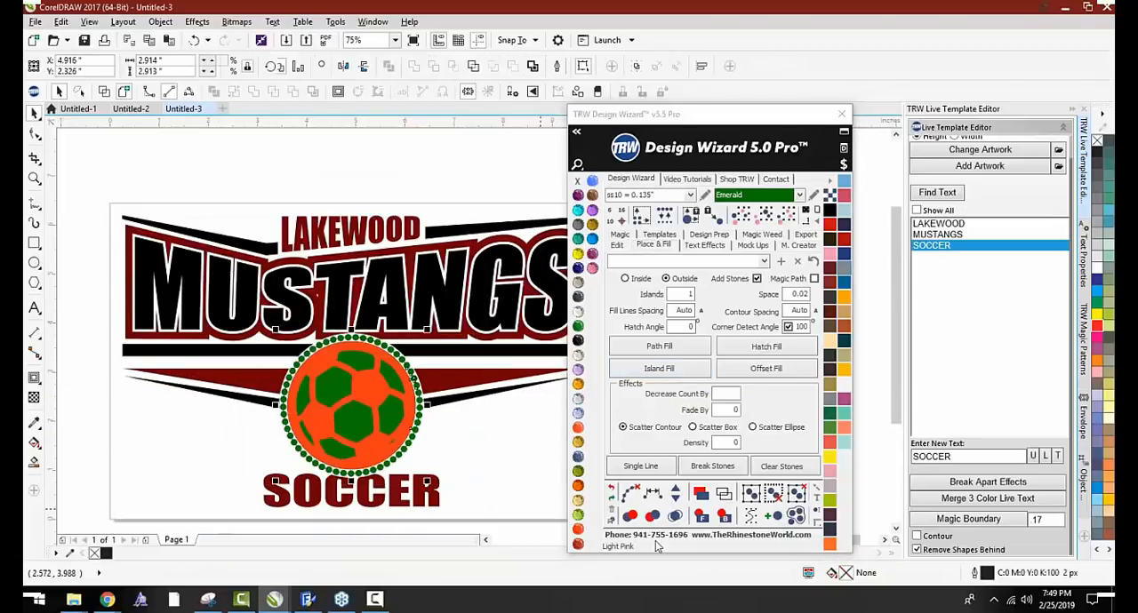
# Pull the green circle out from behind the soccer ball and delete it
pyautogui.click(537, 438)
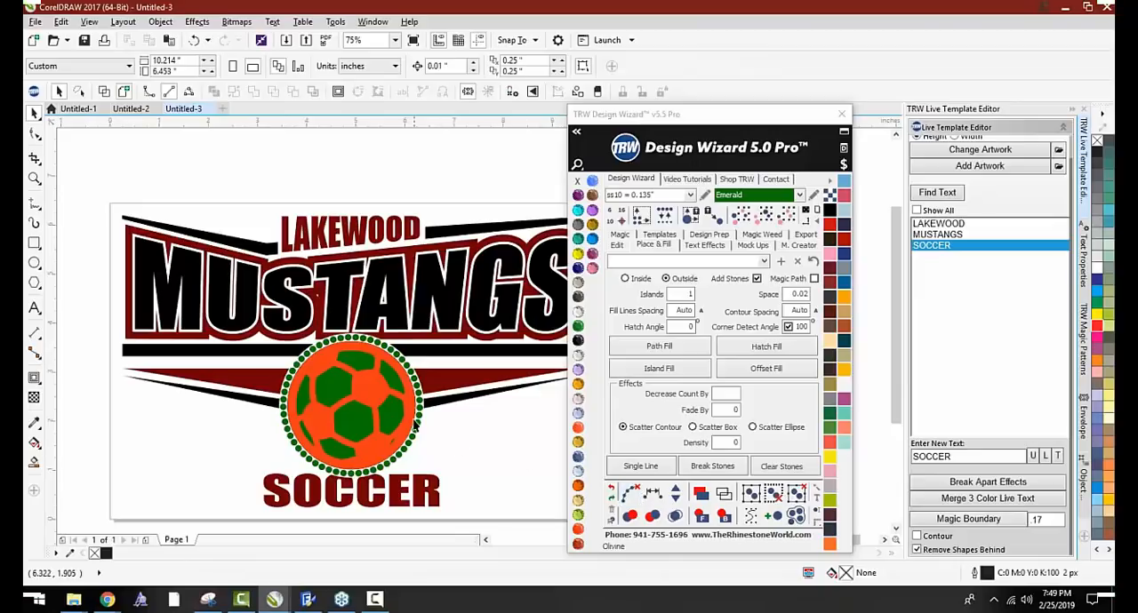
pyautogui.moveTo(394, 409); pyautogui.dragTo(334, 422)
pyautogui.press('Delete')
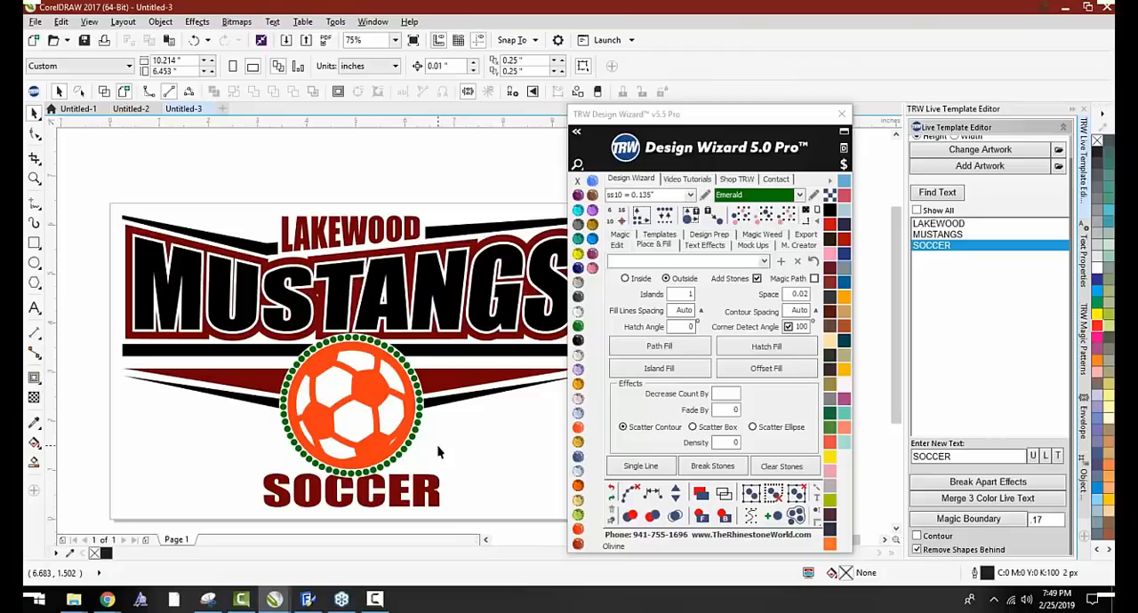
# Undo the circle deletion, the Island Fill and the earlier circle edits until only the orange ball remains in its cleared area
pyautogui.hotkey('ctrl', 'z')
pyautogui.hotkey('ctrl', 'z')
pyautogui.hotkey('ctrl', 'z')
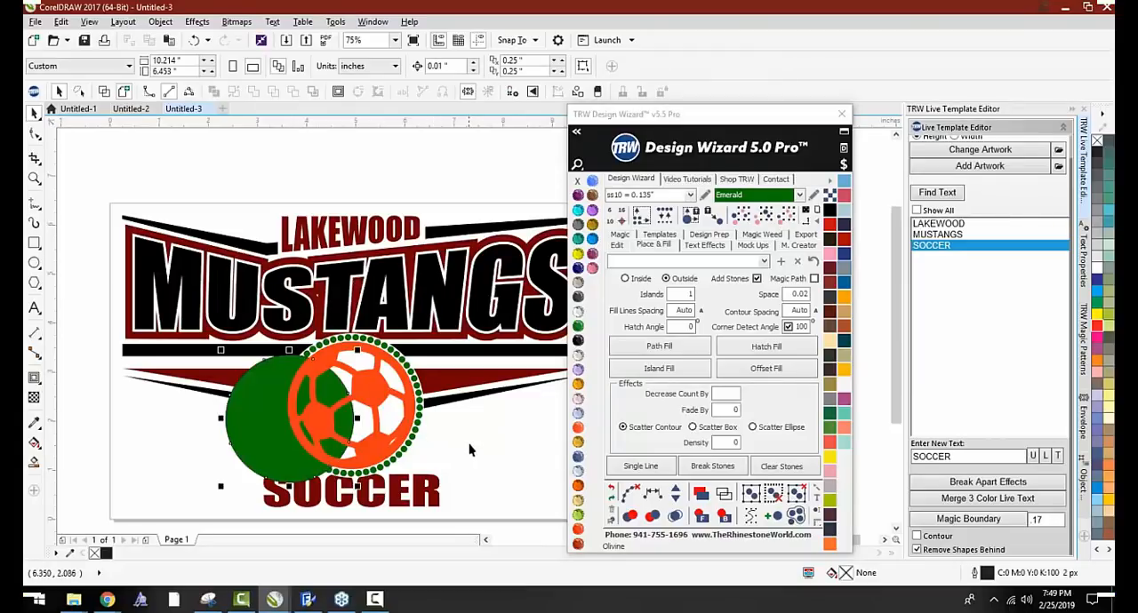
pyautogui.hotkey('ctrl', 'z')
pyautogui.hotkey('ctrl', 'z')
pyautogui.hotkey('ctrl', 'z')
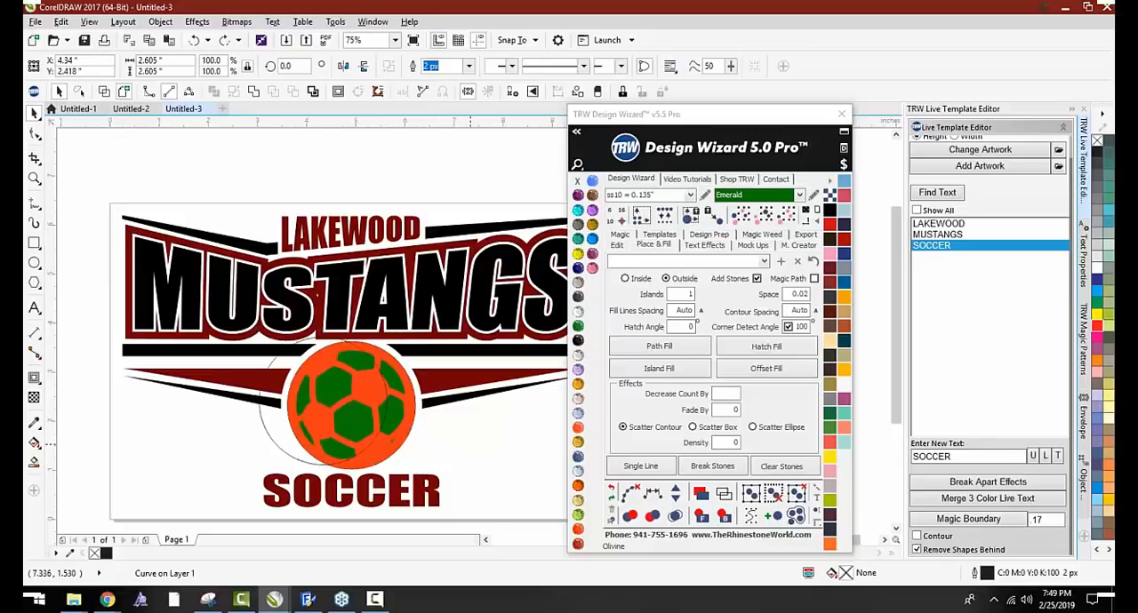
pyautogui.hotkey('ctrl', 'z')
pyautogui.hotkey('ctrl', 'z')
pyautogui.hotkey('ctrl', 'z')
pyautogui.hotkey('ctrl', 'z')
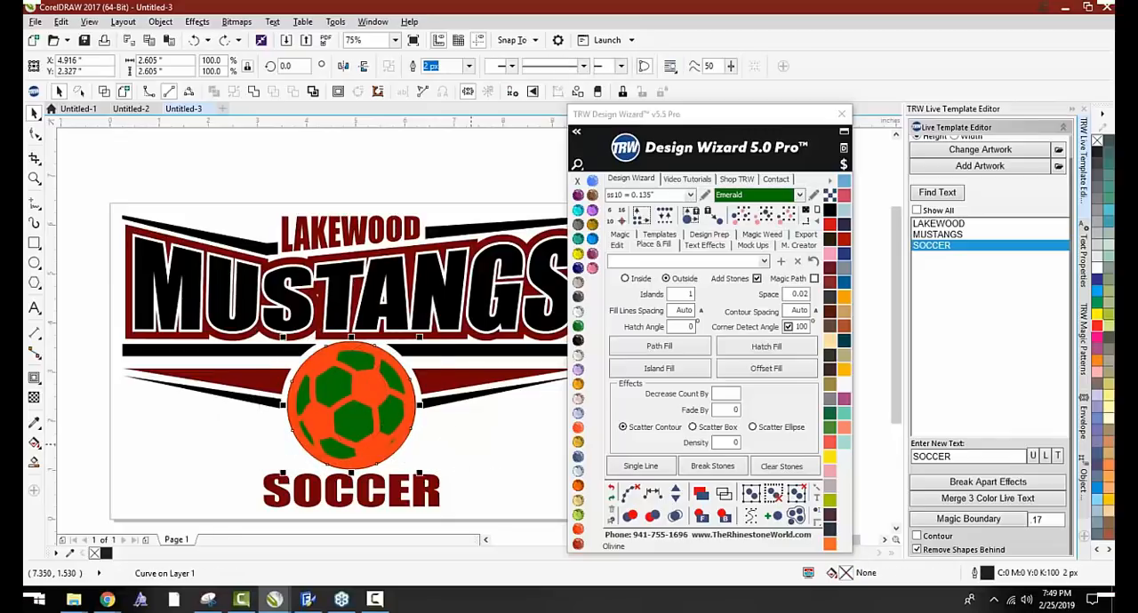
pyautogui.hotkey('ctrl', 'z')
pyautogui.hotkey('ctrl', 'z')
pyautogui.hotkey('ctrl', 'z')
pyautogui.hotkey('ctrl', 'z')
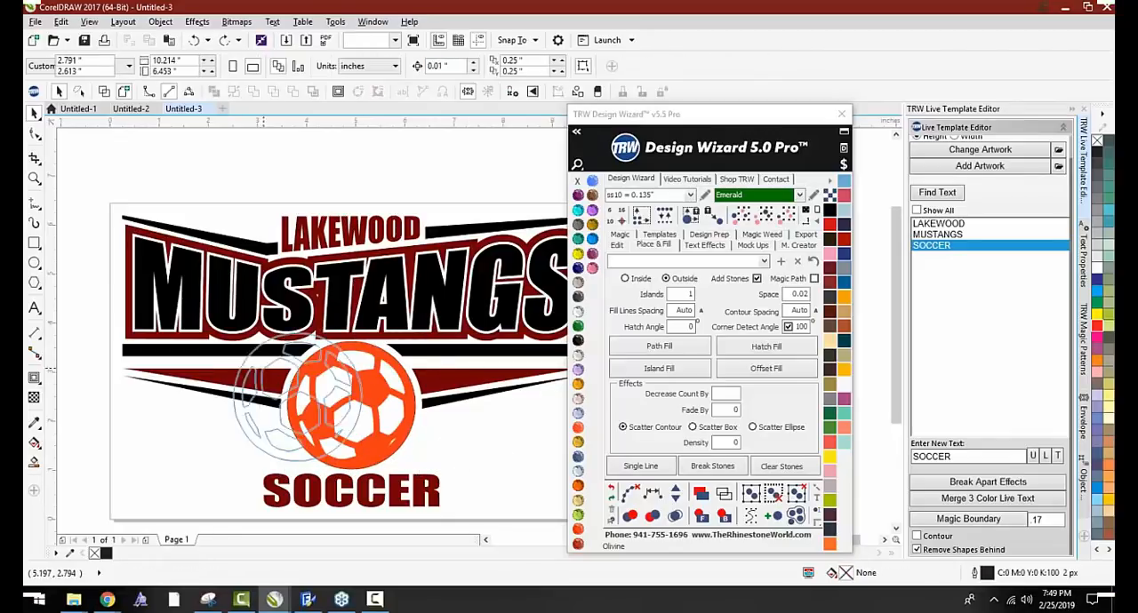
pyautogui.hotkey('ctrl', 'z')
pyautogui.hotkey('ctrl', 'z')
pyautogui.hotkey('ctrl', 'z')
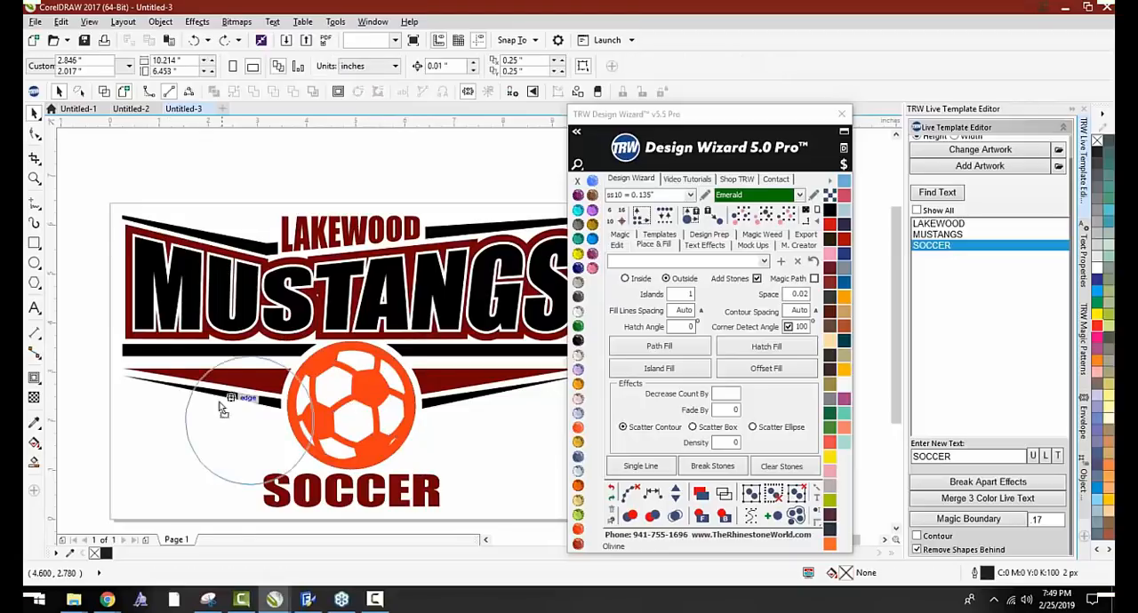
# Pull the orange ball aside to check for leftover shapes behind it, and undo the moves
pyautogui.moveTo(355, 389); pyautogui.dragTo(260, 341)
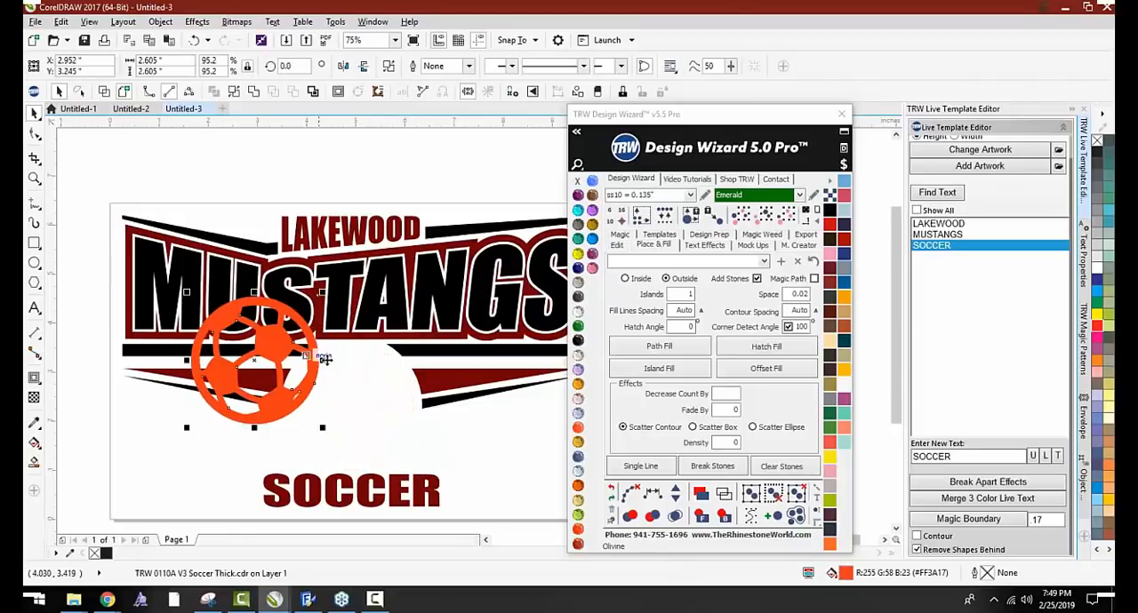
pyautogui.hotkey('ctrl', 'z')
pyautogui.click(719, 516)
pyautogui.moveTo(380, 390); pyautogui.dragTo(377, 360)
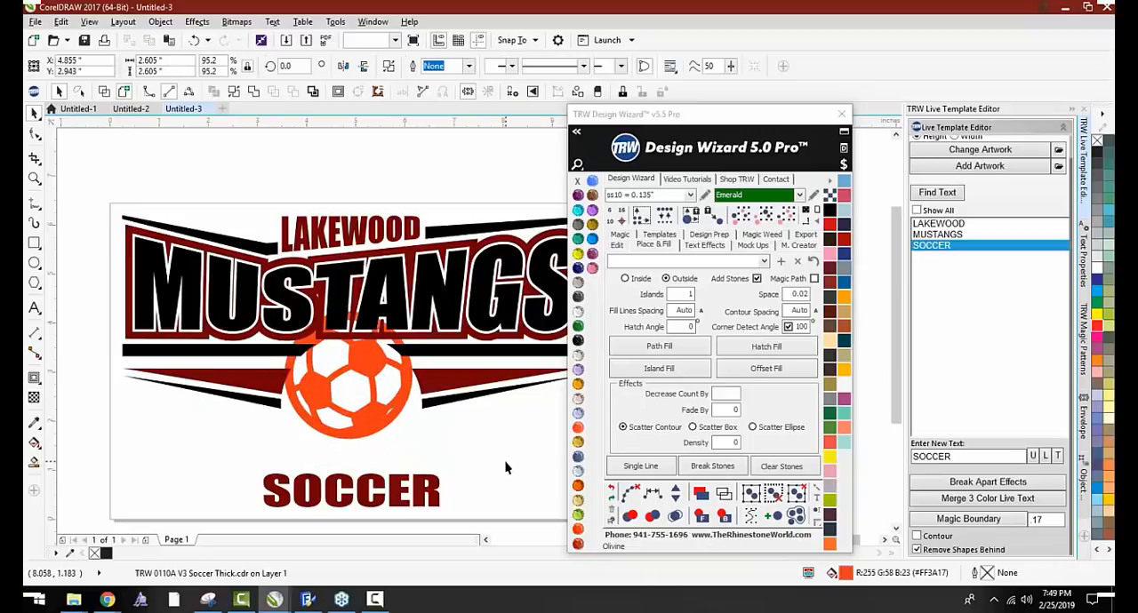
pyautogui.hotkey('ctrl', 'z')
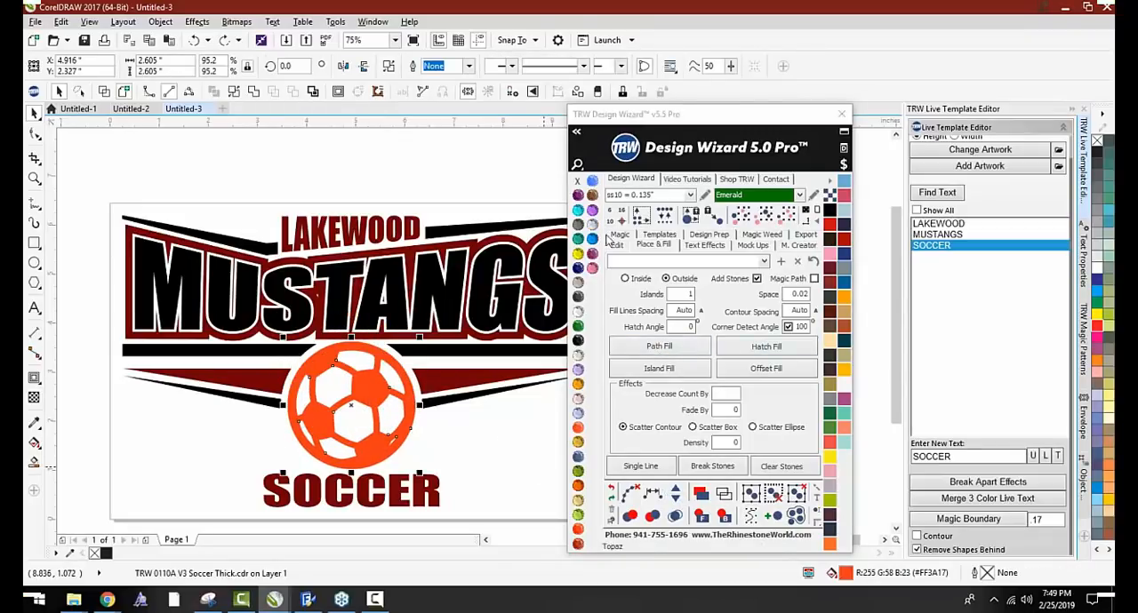
# Create a Stone Outline of ss10 Emerald stones around the orange ball with the Magic tools
pyautogui.click(619, 235)
pyautogui.click(660, 302)
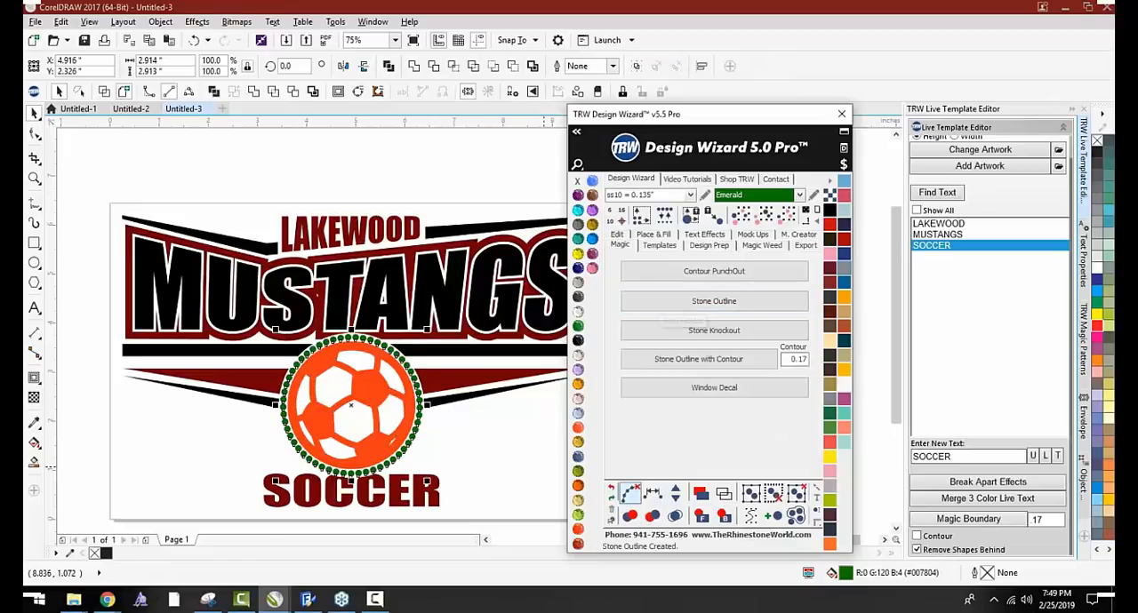
pyautogui.scroll(2, 409, 400)
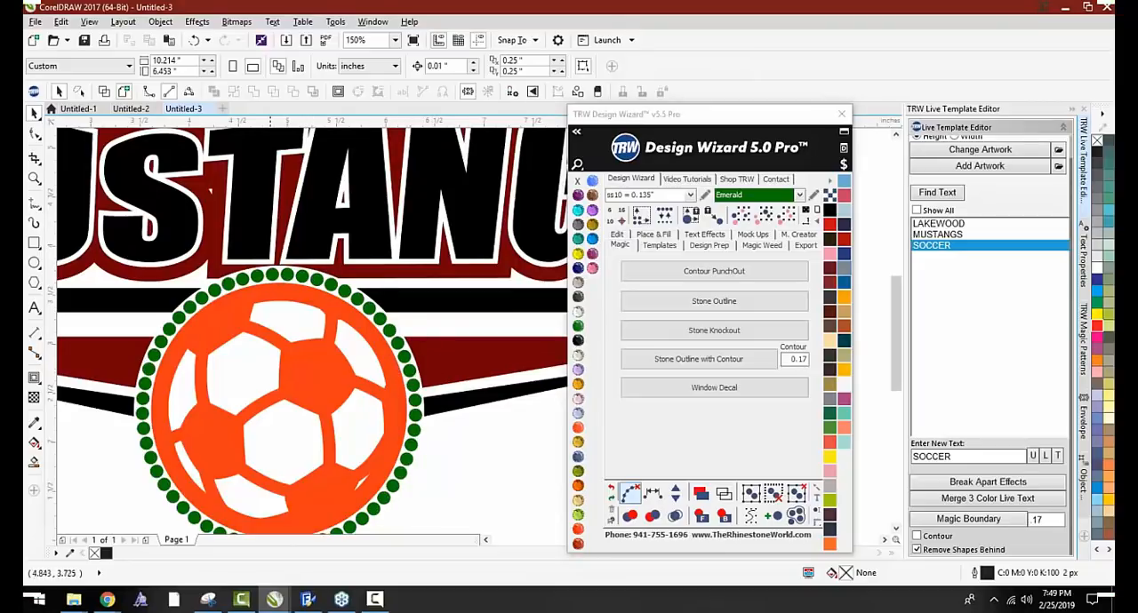
pyautogui.scroll(2, 337, 265)
pyautogui.scroll(-4, 360, 255)
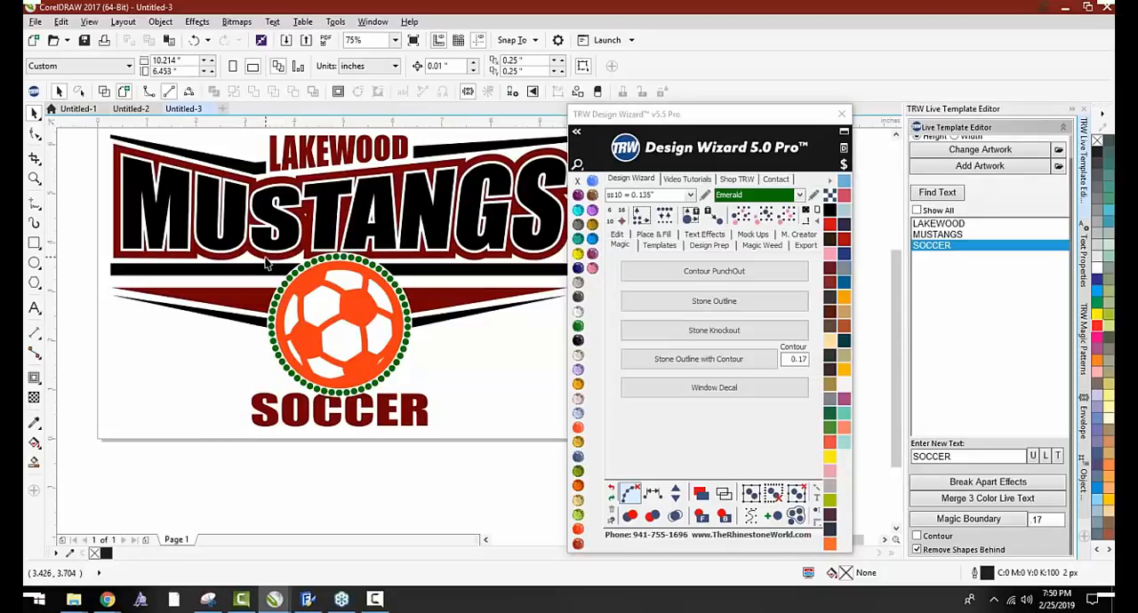
# Recolor the orange soccer ball to Jet Black
pyautogui.click(351, 293)
pyautogui.click(578, 341)
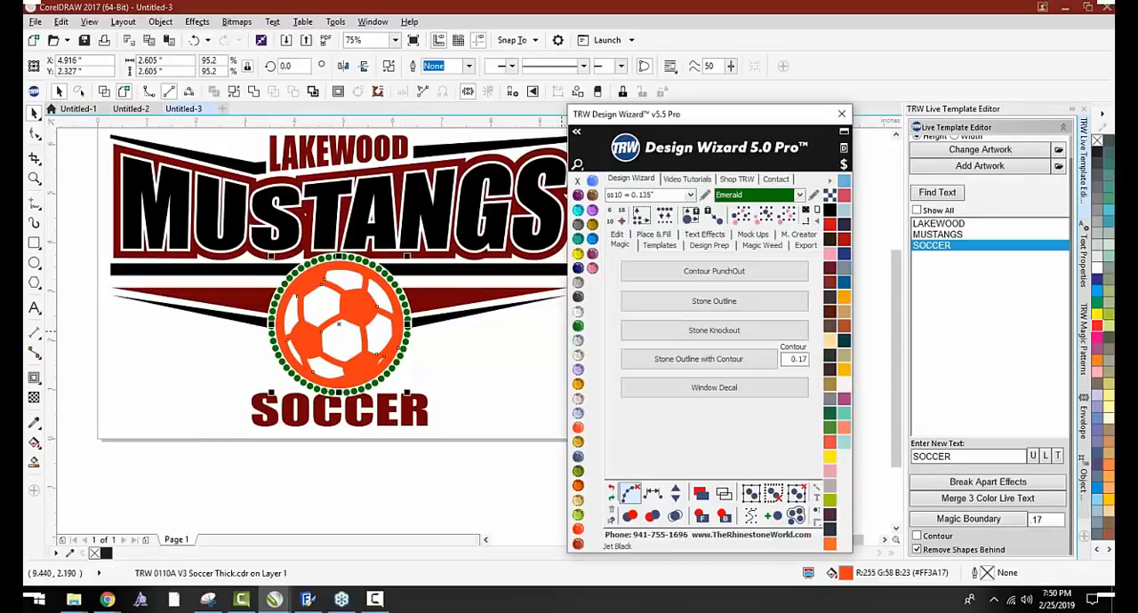
pyautogui.click(474, 349)
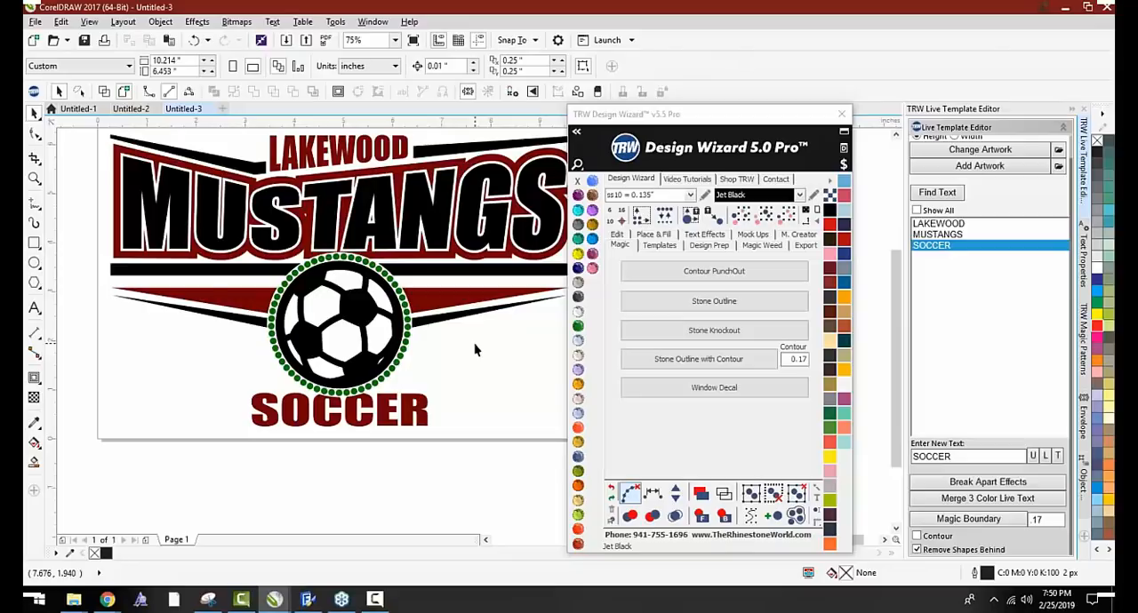
# Place a copy of the black soccer ball beside the page and enlarge it to about 3.5 inches
pyautogui.scroll(-1, 190, 291)
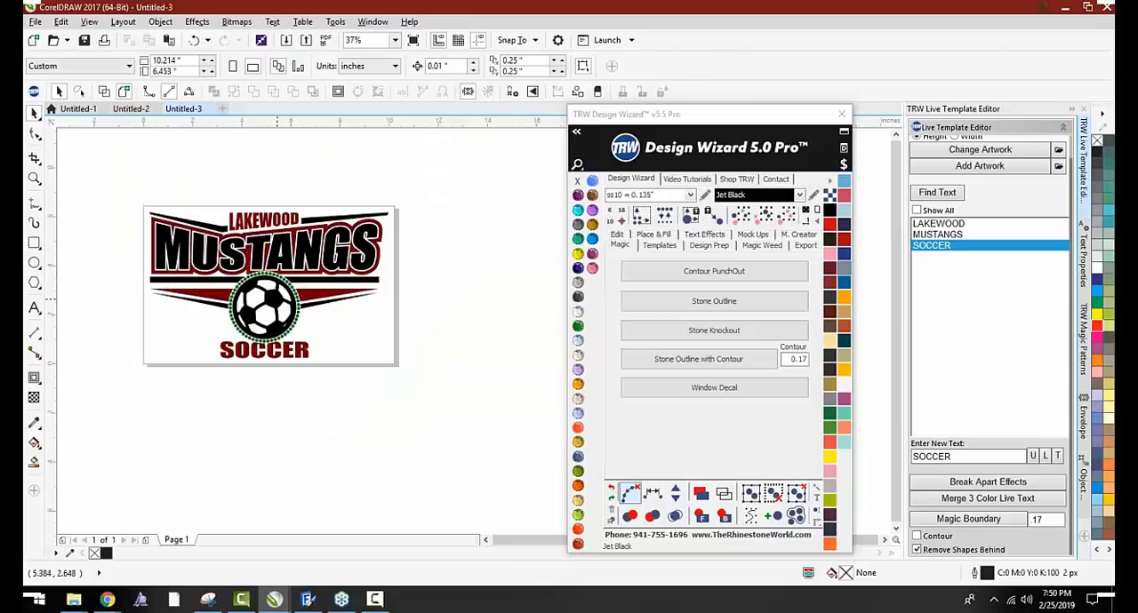
pyautogui.moveTo(275, 300); pyautogui.dragTo(473, 309)
pyautogui.moveTo(447, 359); pyautogui.dragTo(481, 337)
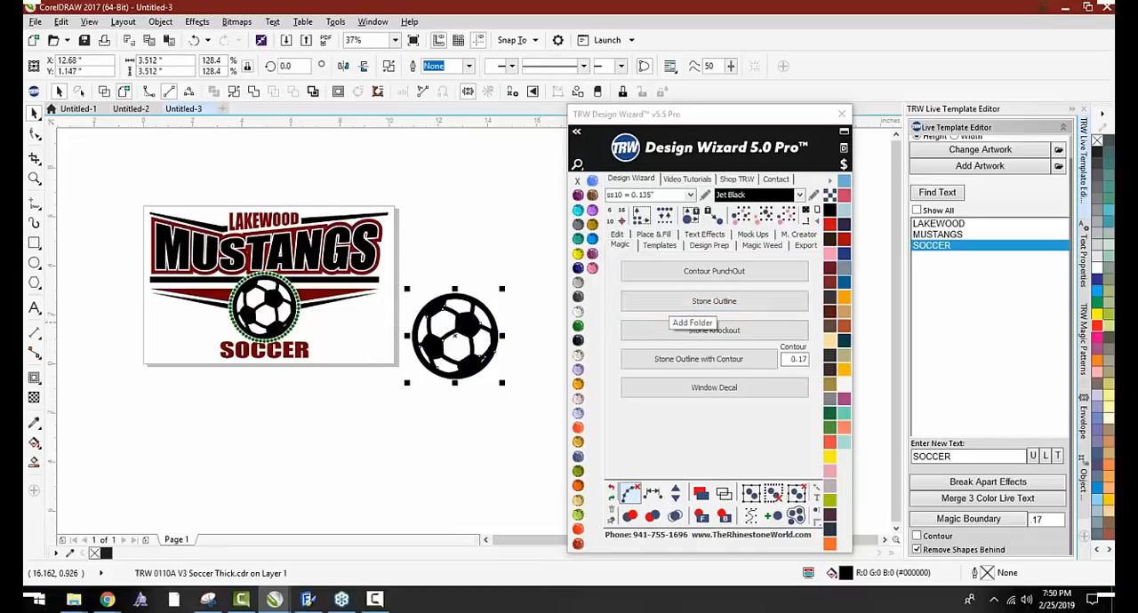
pyautogui.scroll(-2, 397, 289)
pyautogui.scroll(4, 347, 267)
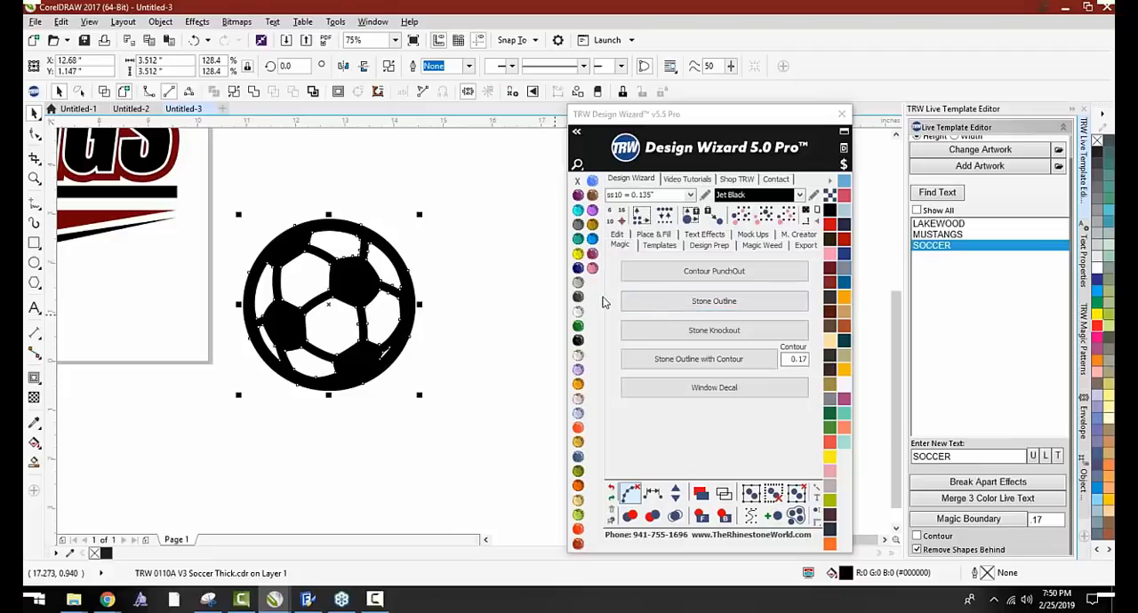
pyautogui.click(480, 340)
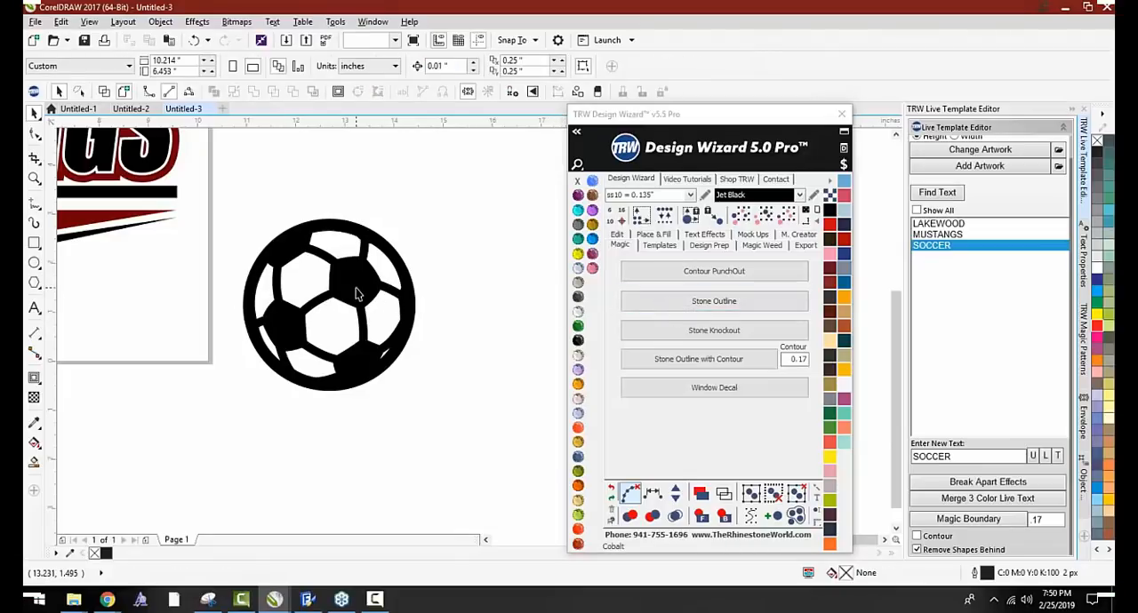
# Try an outside Island Fill of Jet Black stones directly on the enlarged ball with its paths cleared, and undo it
pyautogui.click(359, 292)
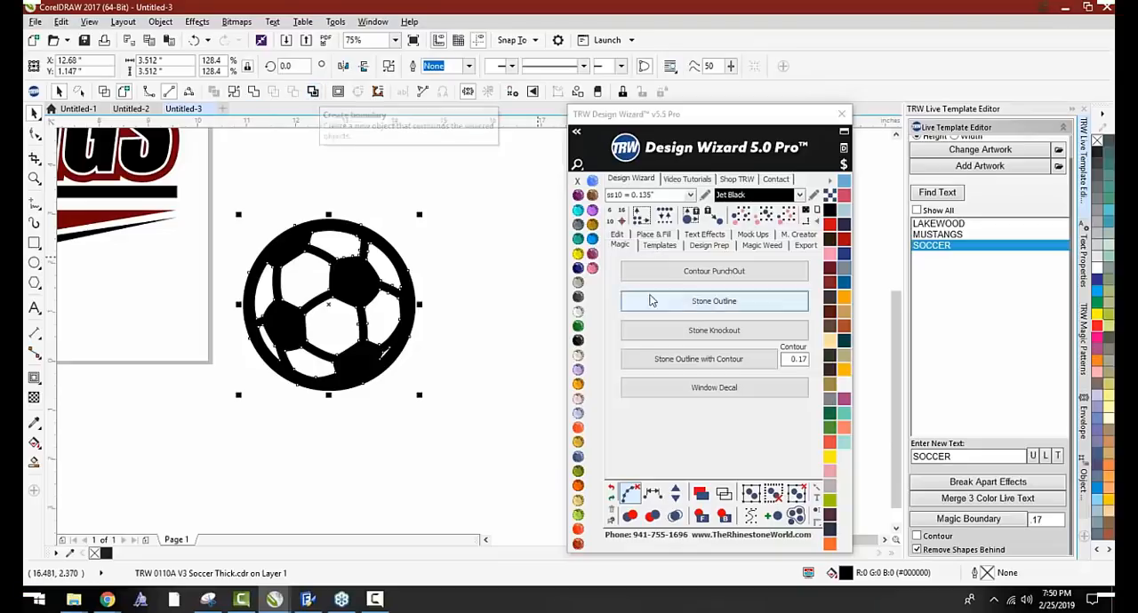
pyautogui.click(660, 235)
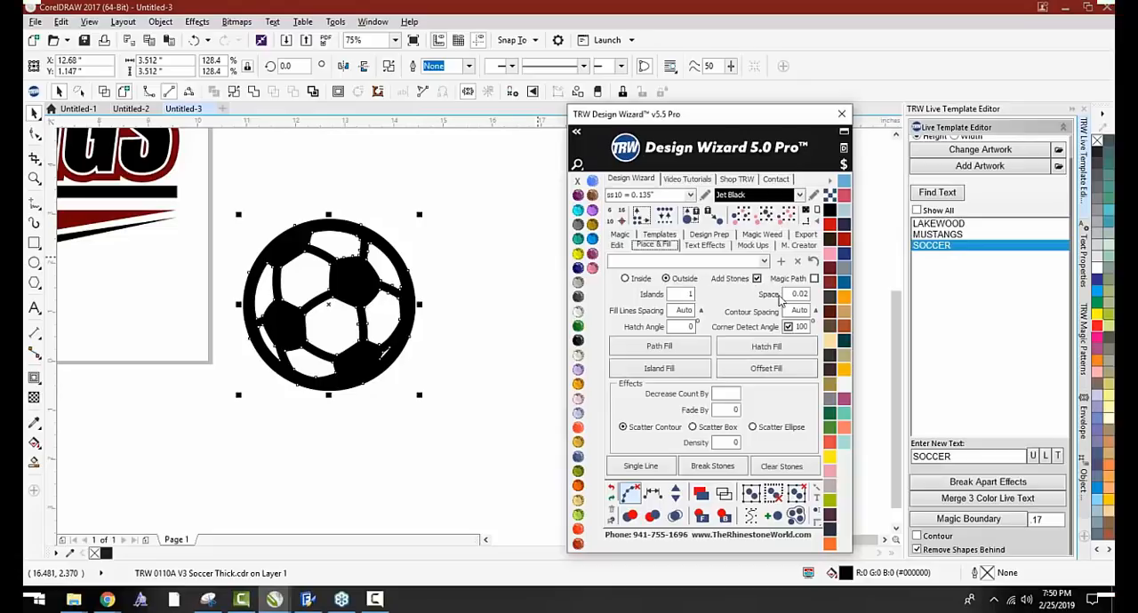
pyautogui.click(657, 370)
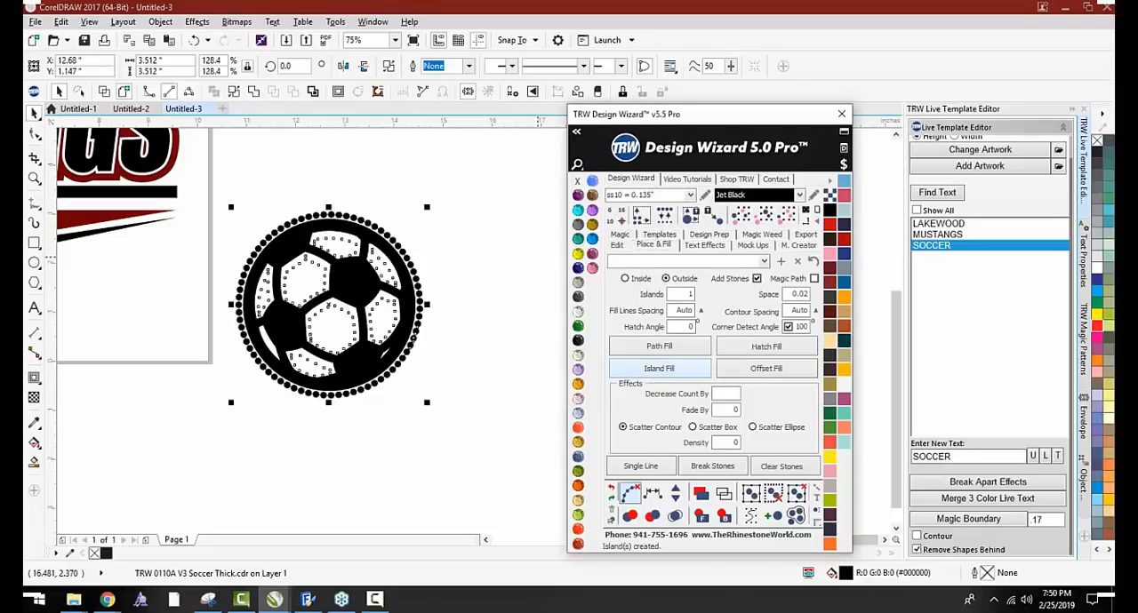
pyautogui.click(630, 491)
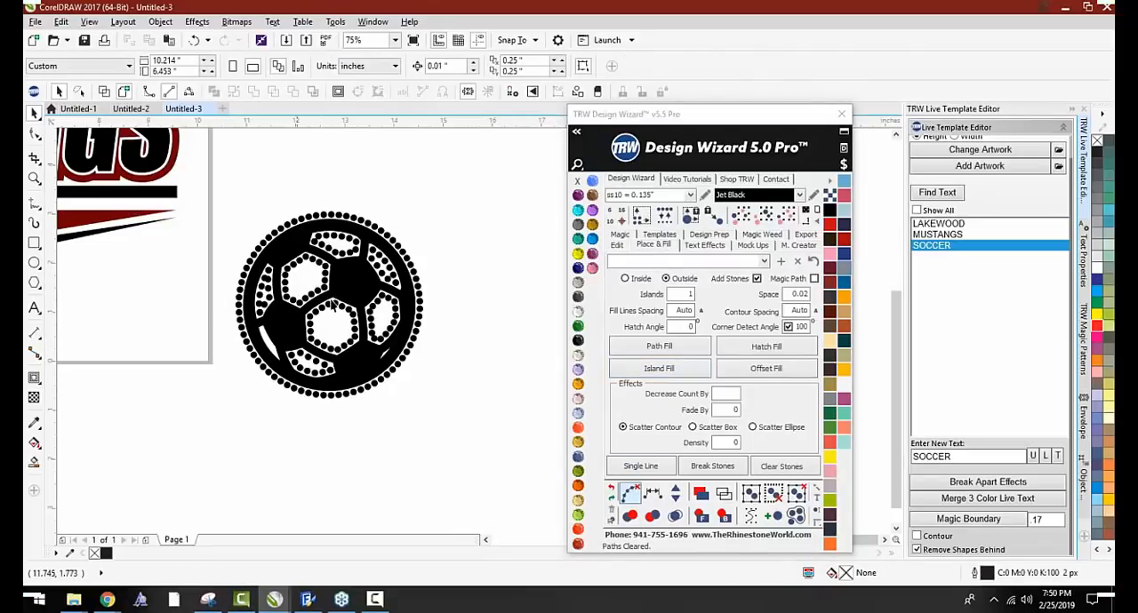
pyautogui.hotkey('ctrl', 'z')
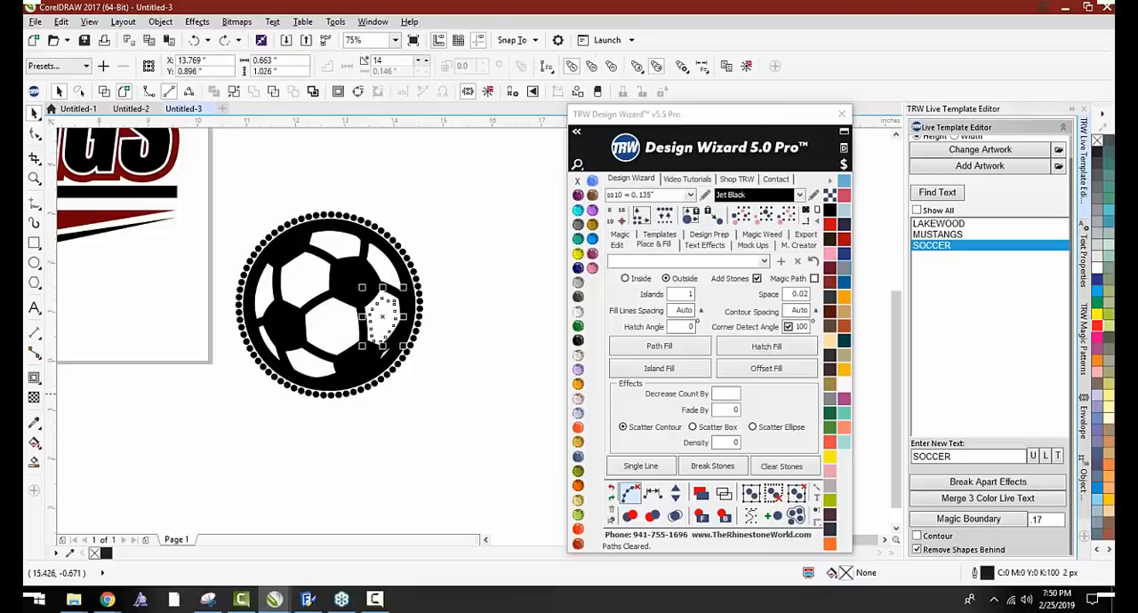
pyautogui.hotkey('ctrl', 'z')
# Create a boundary around the enlarged ball, Island Fill it with ss10 Jet Black stones, and clear the stone paths
pyautogui.moveTo(279, 319); pyautogui.dragTo(308, 292)
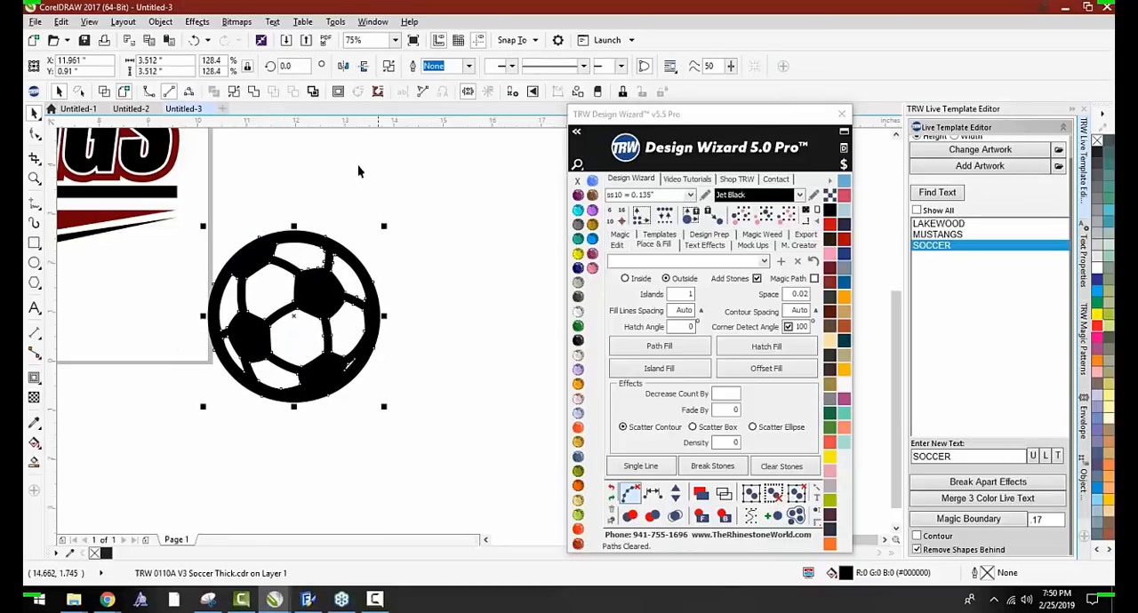
pyautogui.click(312, 93)
pyautogui.click(647, 369)
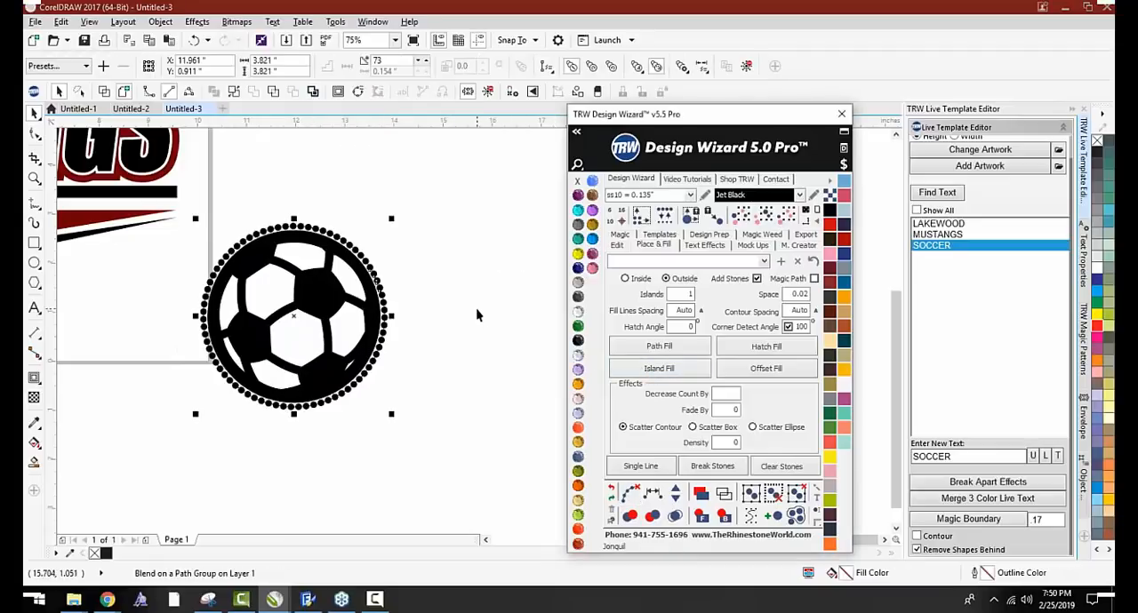
pyautogui.moveTo(444, 193); pyautogui.dragTo(145, 440)
pyautogui.click(630, 494)
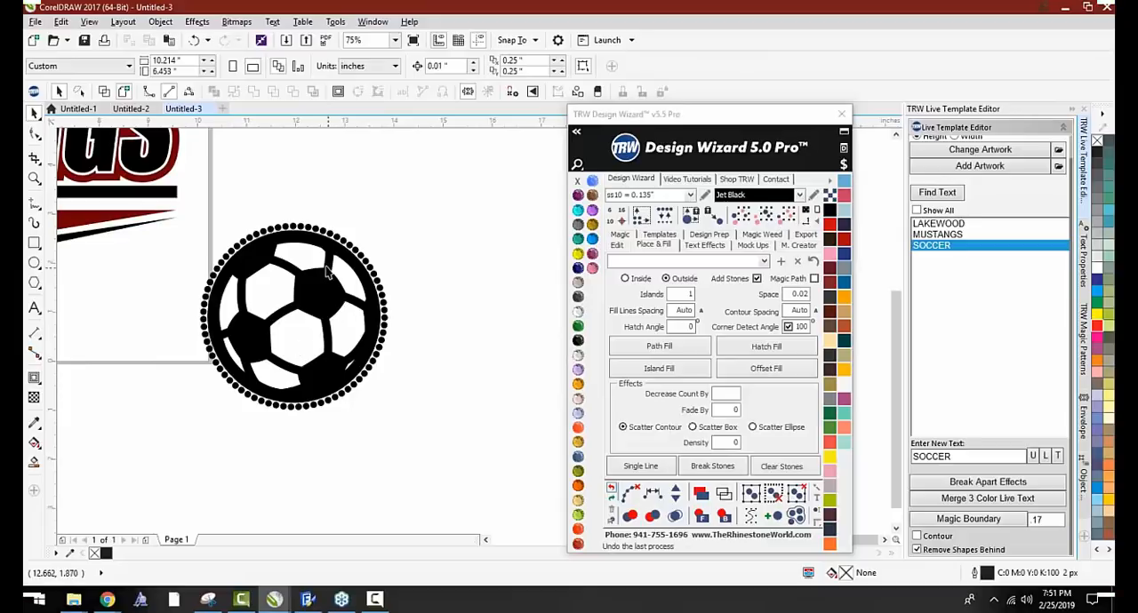
# Delete the leftover boundary circles around the enlarged ball and move the ball into empty space clear of its stone ring
pyautogui.scroll(-2, 326, 251)
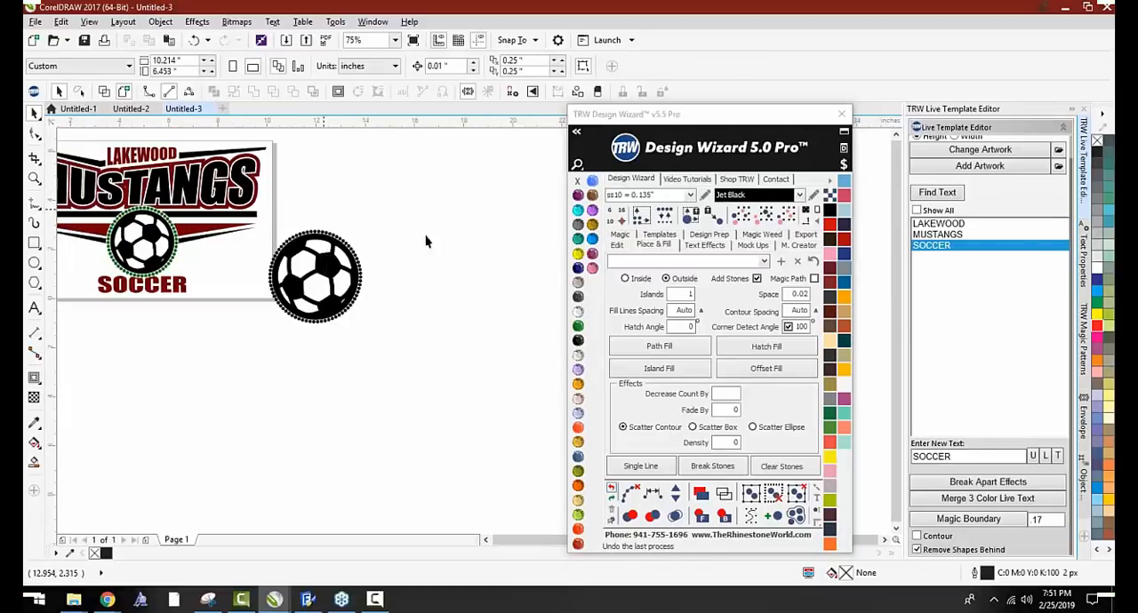
pyautogui.moveTo(331, 266); pyautogui.dragTo(469, 273)
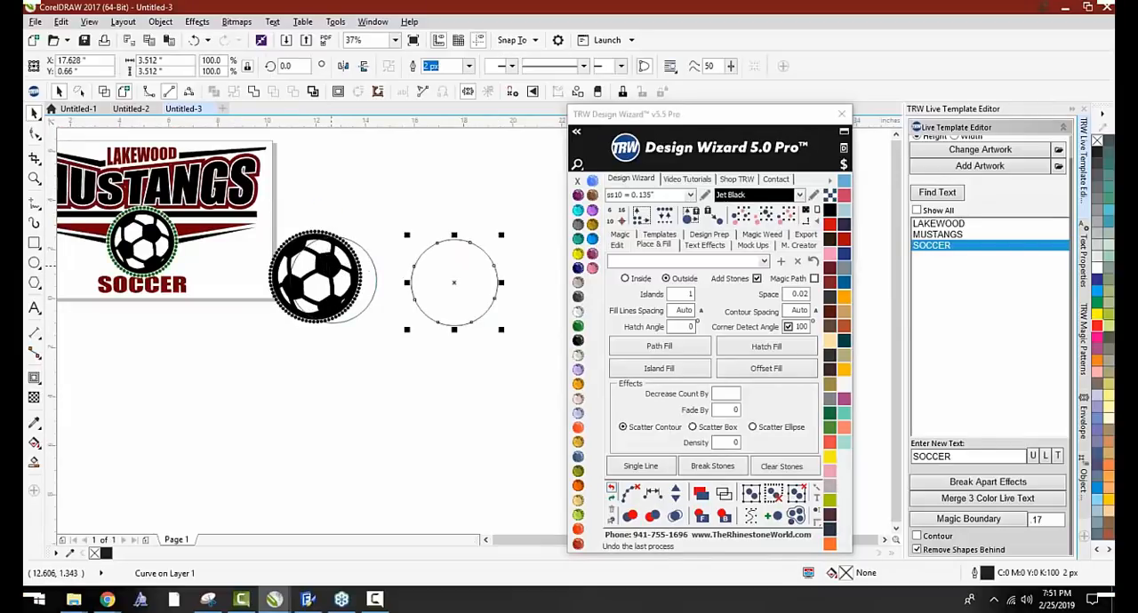
pyautogui.press('Delete')
pyautogui.click(371, 278)
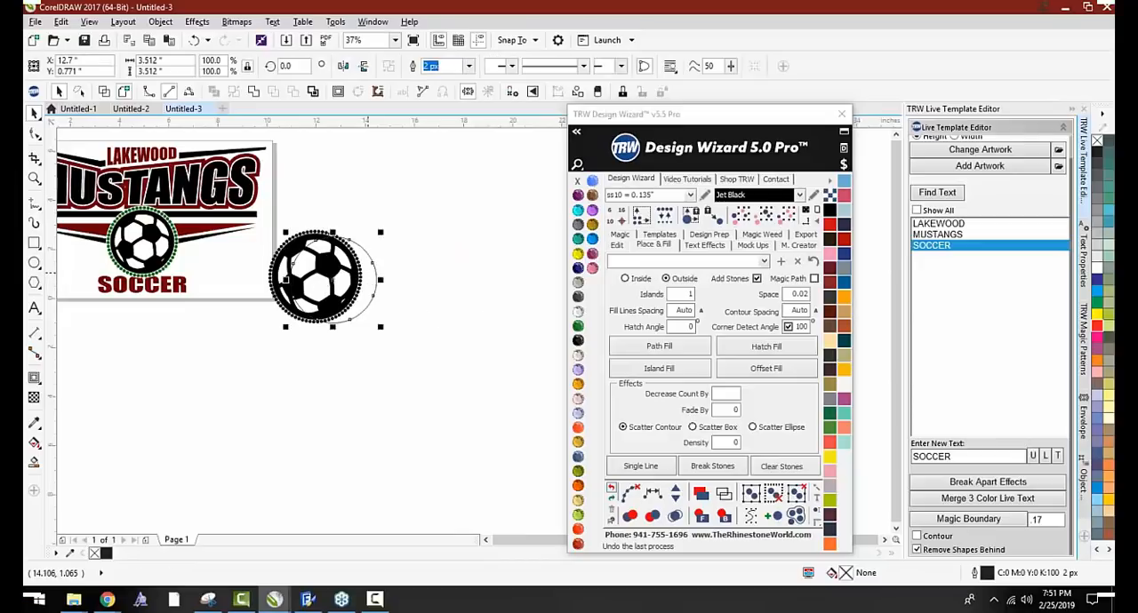
pyautogui.press('Delete')
pyautogui.moveTo(326, 266); pyautogui.dragTo(444, 256)
pyautogui.press('Delete')
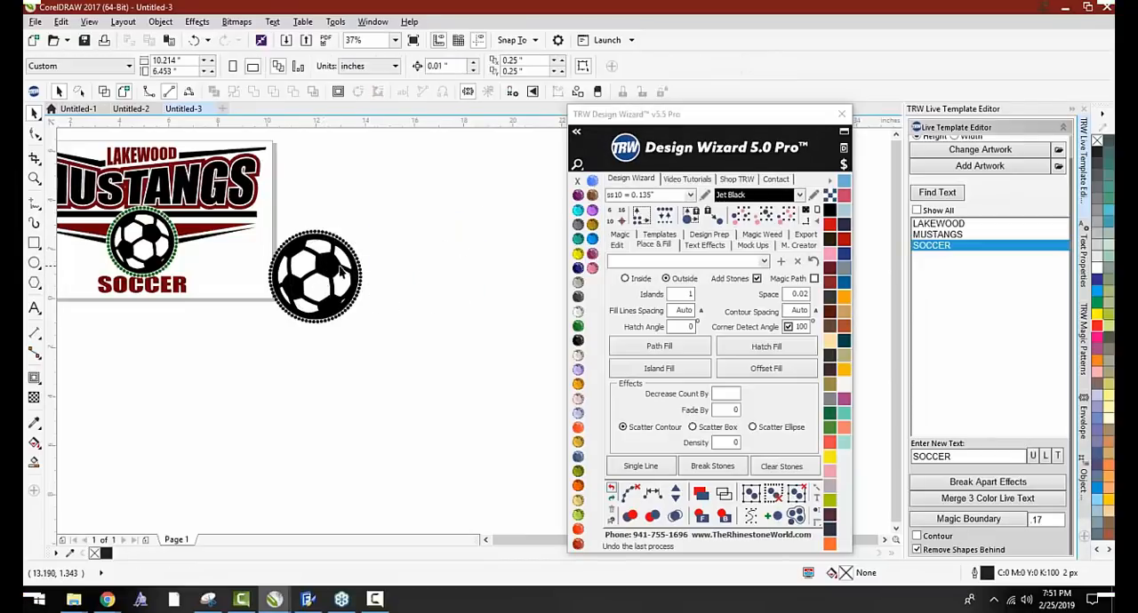
pyautogui.moveTo(337, 274); pyautogui.dragTo(474, 246)
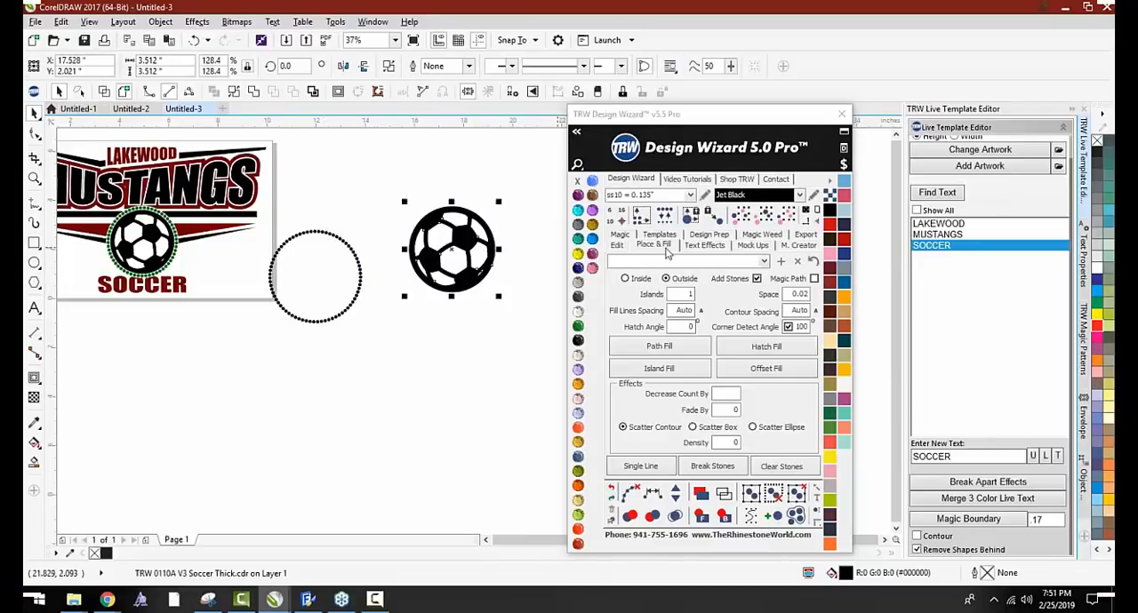
# Try the Magic Stone Outline on the moved ball with ss10 Jet Black stones, inspect the spacing, and remove the stones
pyautogui.click(619, 235)
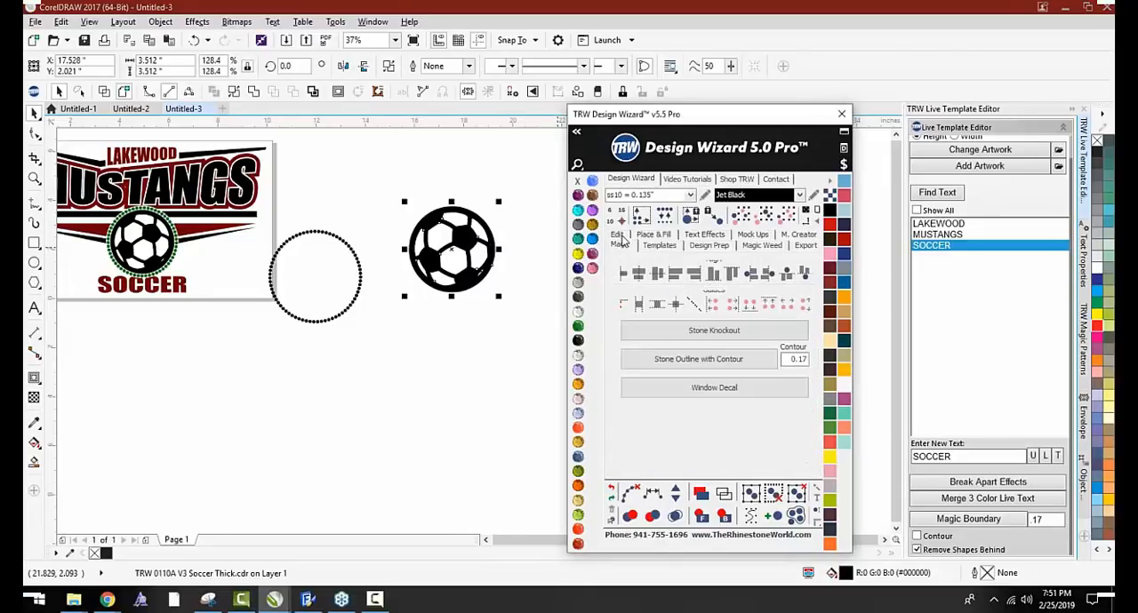
pyautogui.click(649, 304)
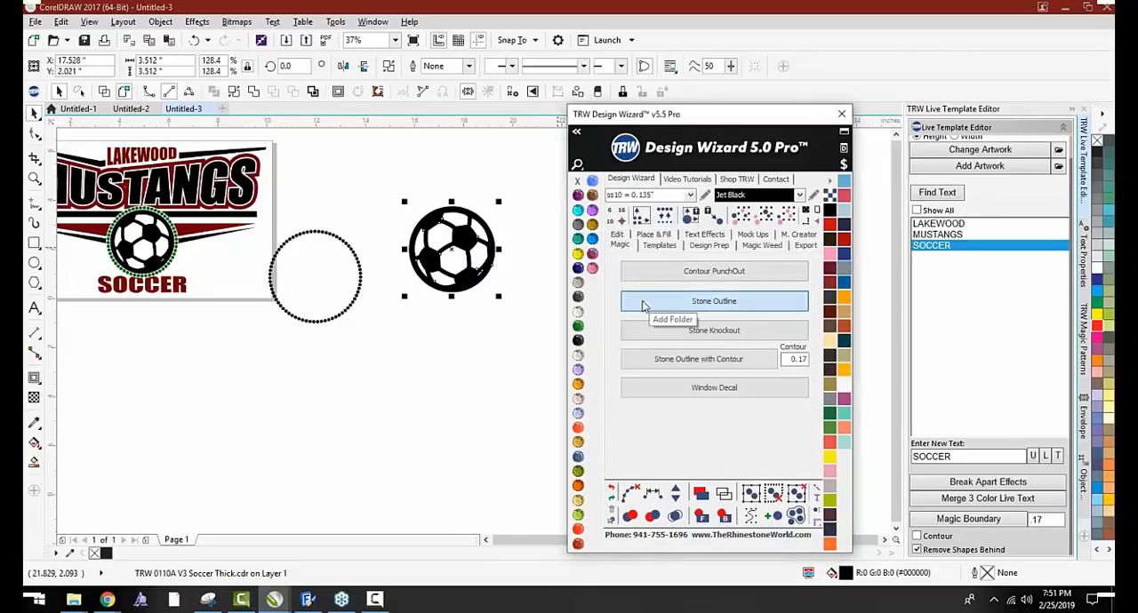
pyautogui.scroll(1, 487, 220)
pyautogui.moveTo(457, 231); pyautogui.dragTo(414, 261)
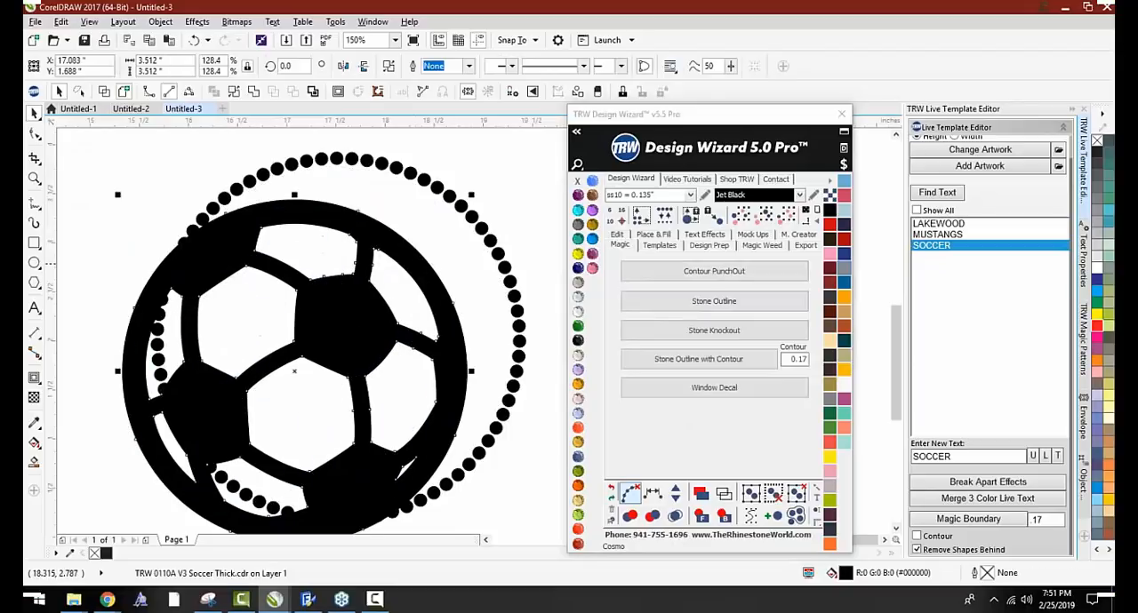
pyautogui.scroll(-3, 416, 246)
pyautogui.scroll(1, 438, 245)
pyautogui.click(428, 246)
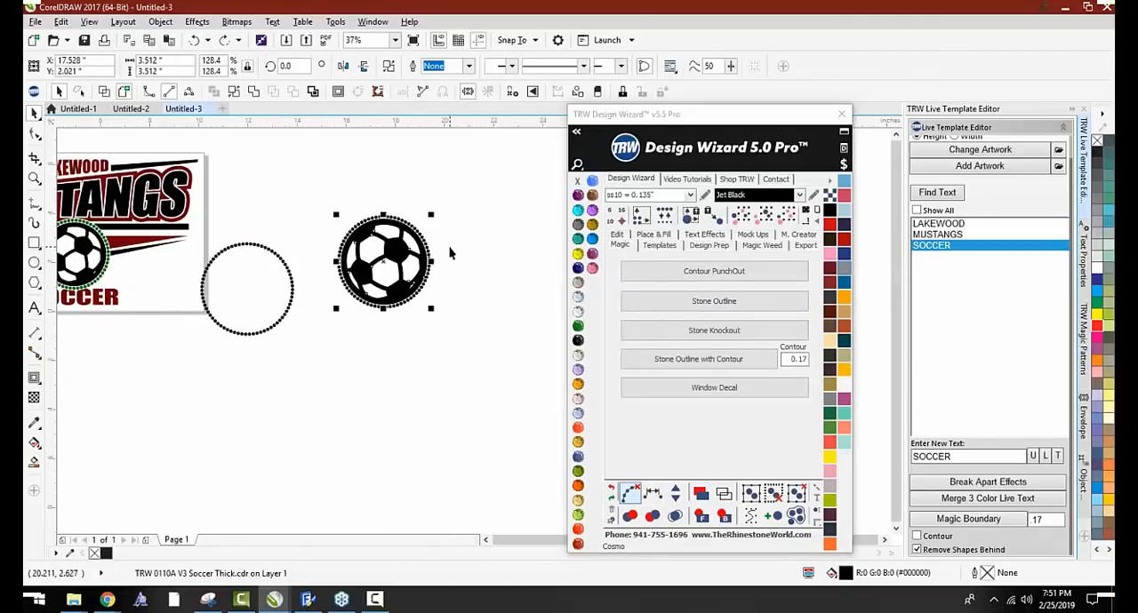
pyautogui.press('Delete')
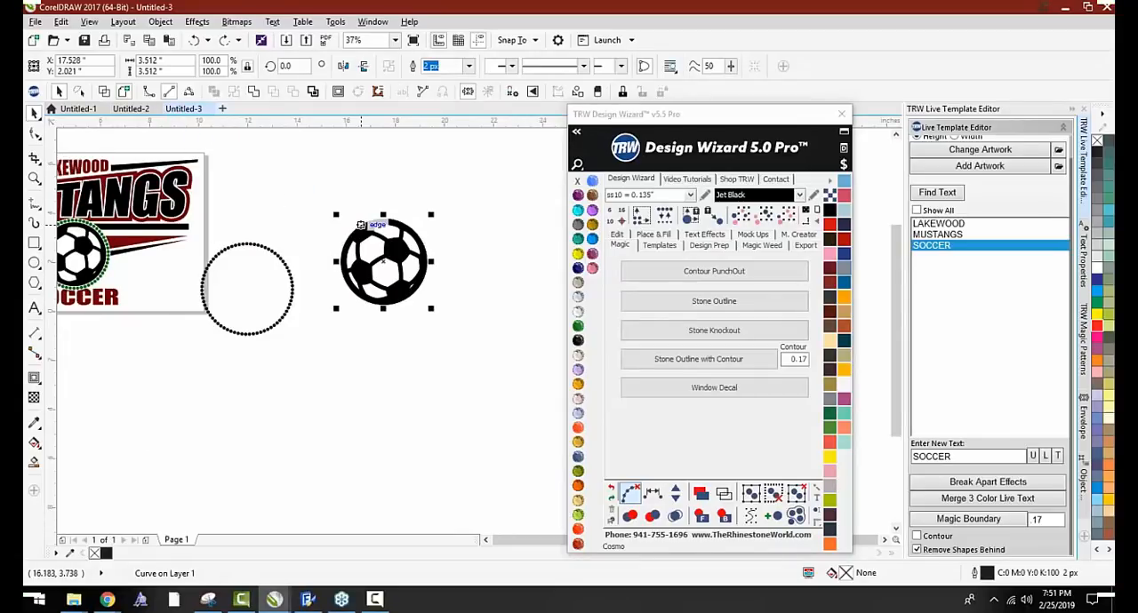
# Create a new document and paste only the enlarged black soccer ball from Untitled-3 into it
pyautogui.hotkey('ctrl', 'n')
pyautogui.hotkey('ctrl', 'v')
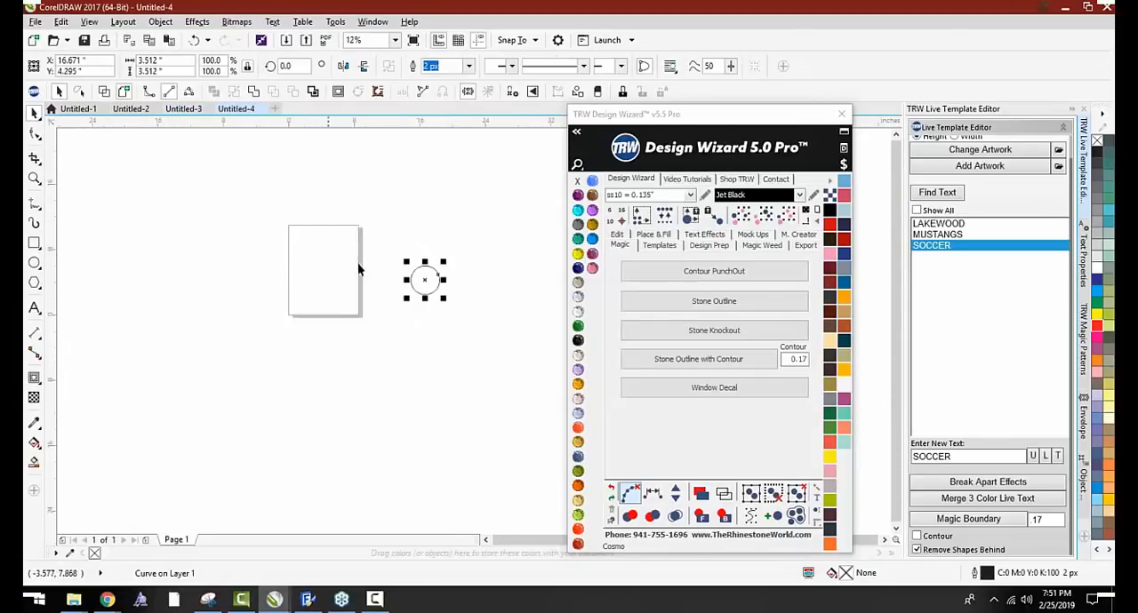
pyautogui.press('Delete')
pyautogui.click(185, 109)
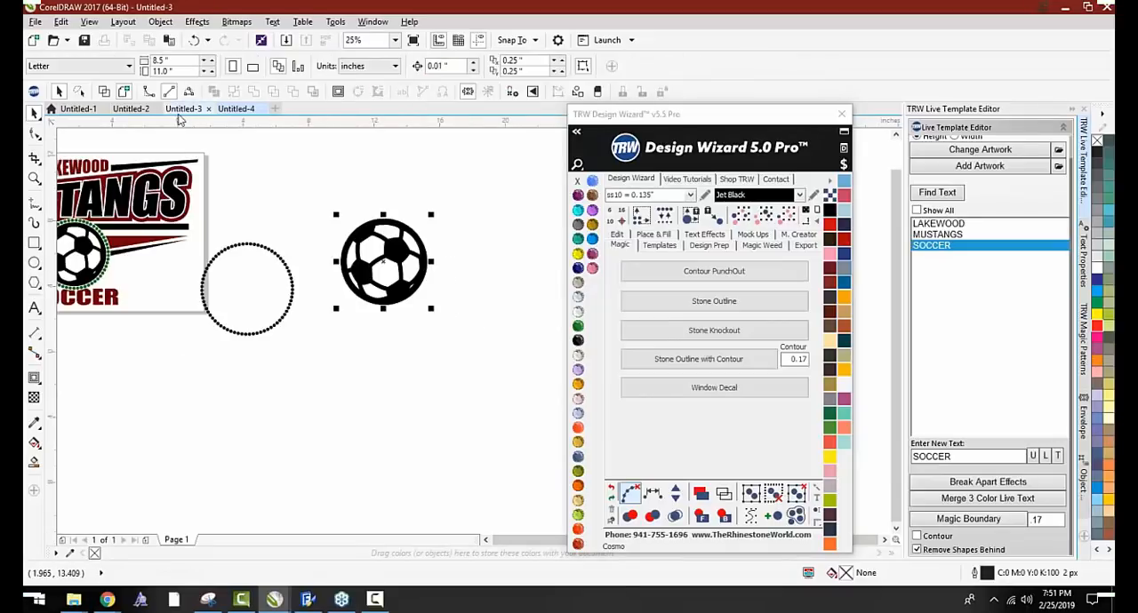
pyautogui.moveTo(398, 242); pyautogui.dragTo(440, 222)
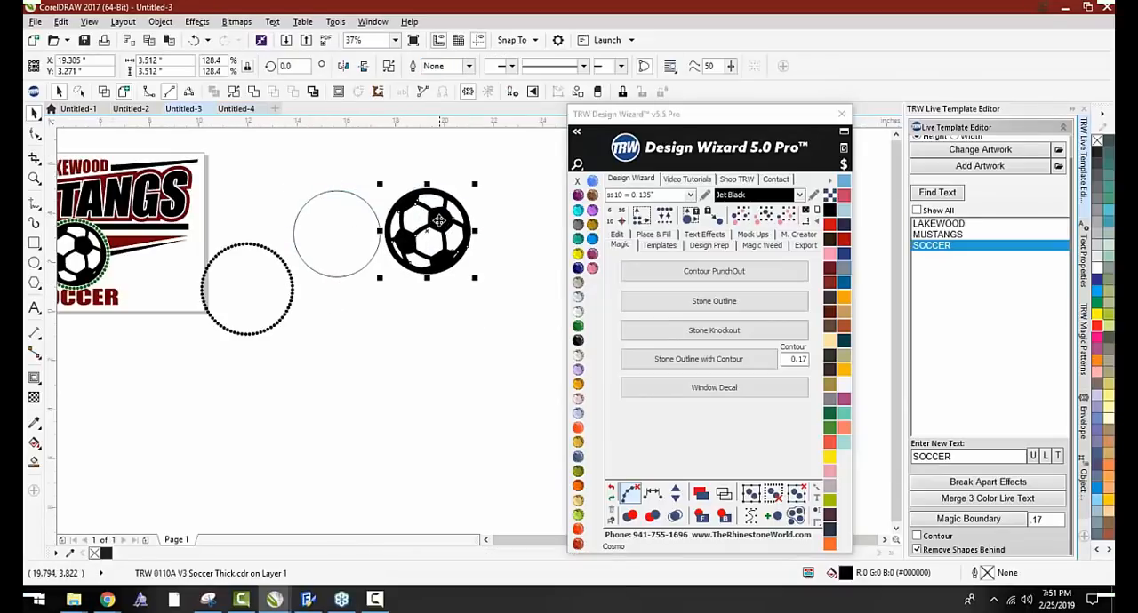
pyautogui.click(230, 107)
pyautogui.hotkey('ctrl', 'v')
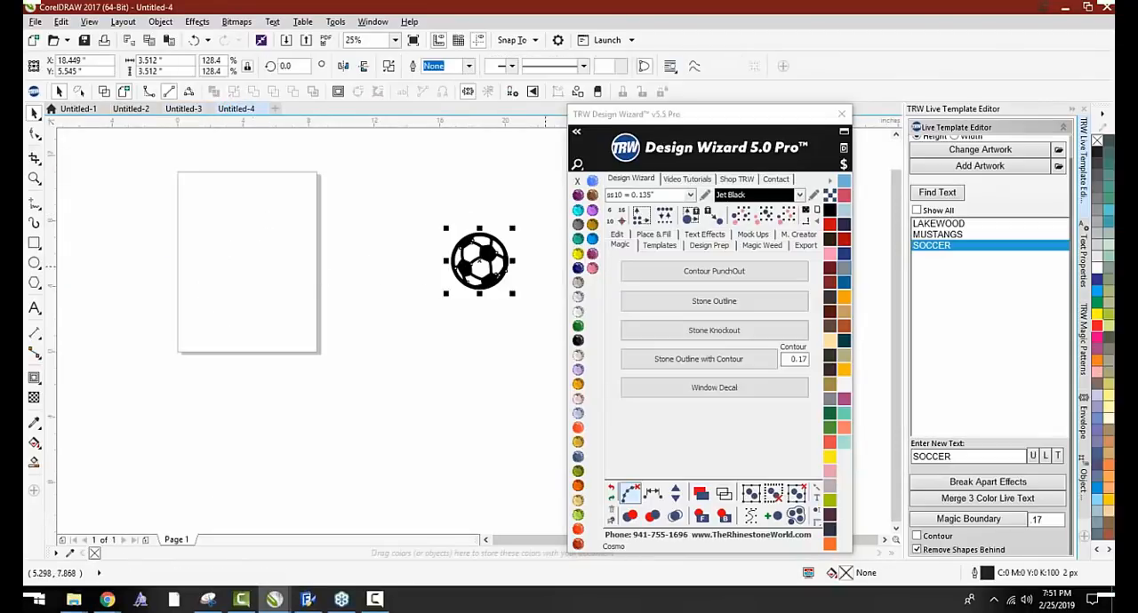
# Apply the Magic Stone Outline with ss10 Jet Black stones to the ball in the new document
pyautogui.click(713, 300)
pyautogui.click(524, 241)
pyautogui.scroll(2, 523, 241)
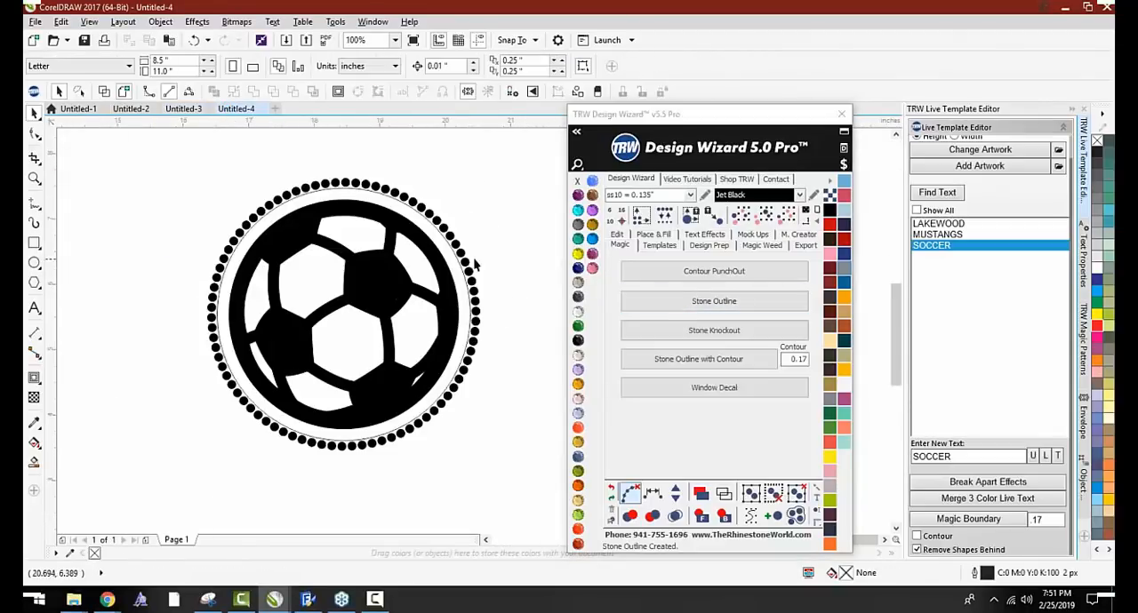
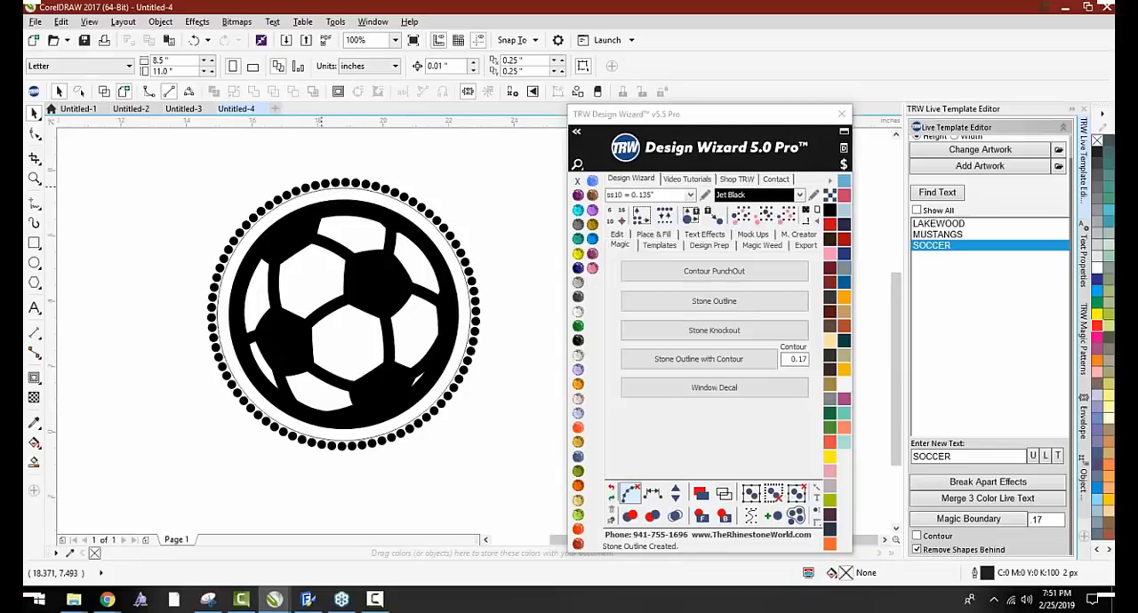
# Inspect the stone ring around the soccer ball, and remove the ring with its contour so only the black ball is left
pyautogui.scroll(-1, 319, 190)
pyautogui.scroll(1, 302, 199)
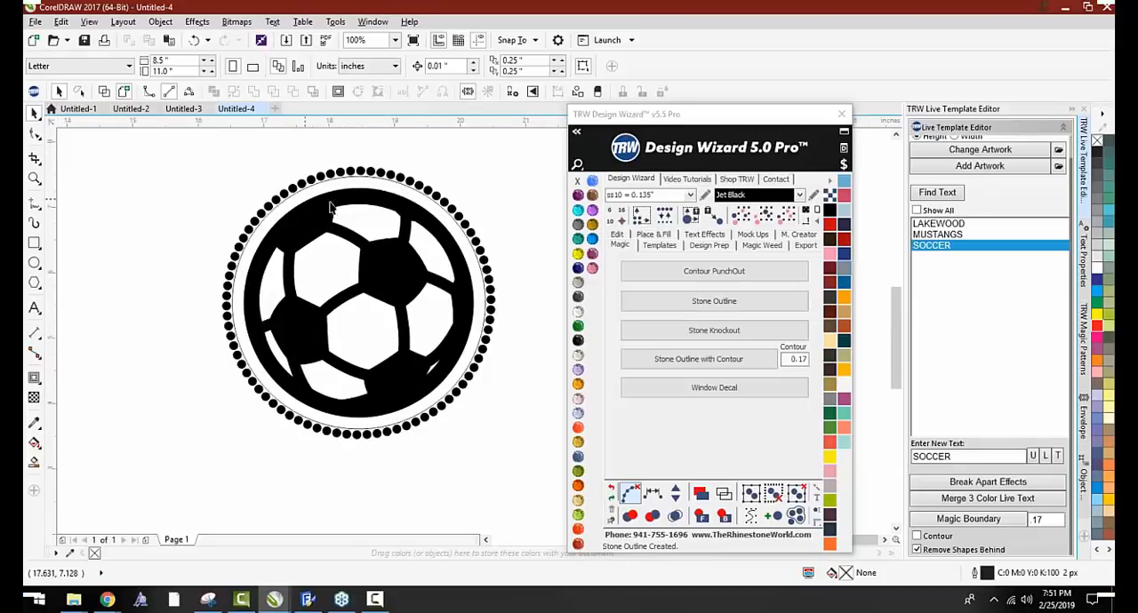
pyautogui.scroll(-1, 398, 337)
pyautogui.click(318, 298)
pyautogui.scroll(-2, 317, 300)
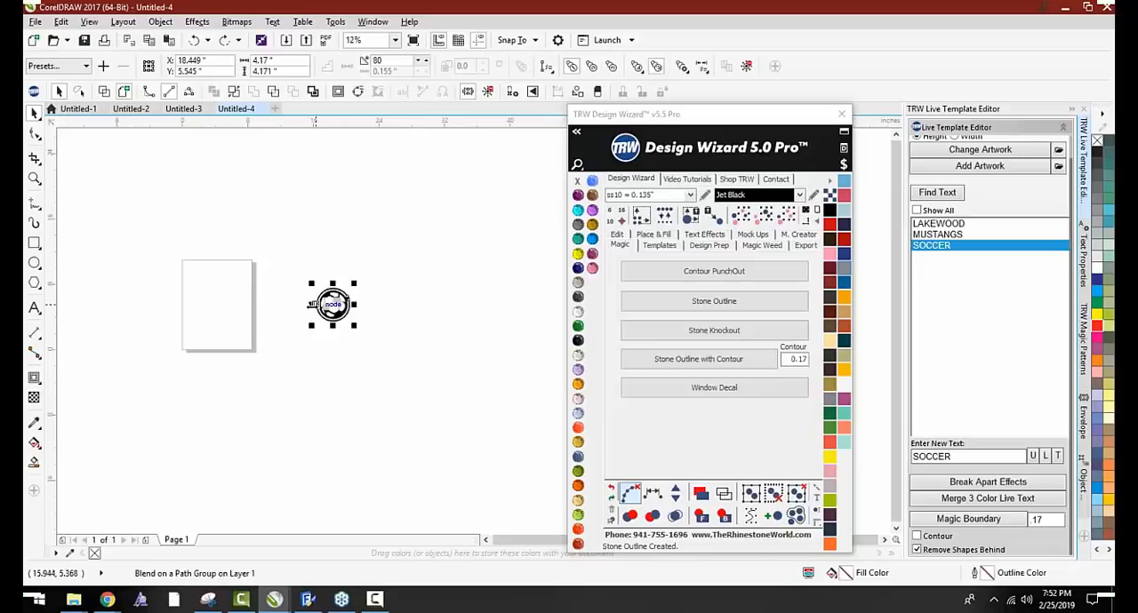
pyautogui.click(334, 320)
pyautogui.click(333, 315)
pyautogui.scroll(2, 334, 312)
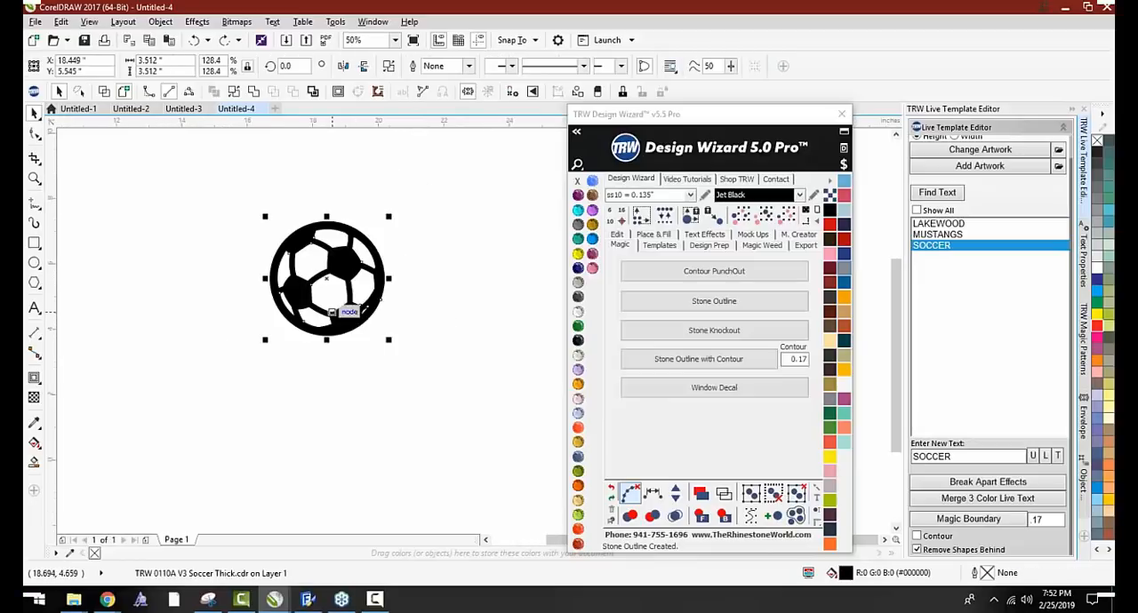
# Draw a wide rectangle about 6.77 by 1.75 inches across the middle of the soccer ball
pyautogui.click(33, 243)
pyautogui.moveTo(218, 253); pyautogui.dragTo(447, 315)
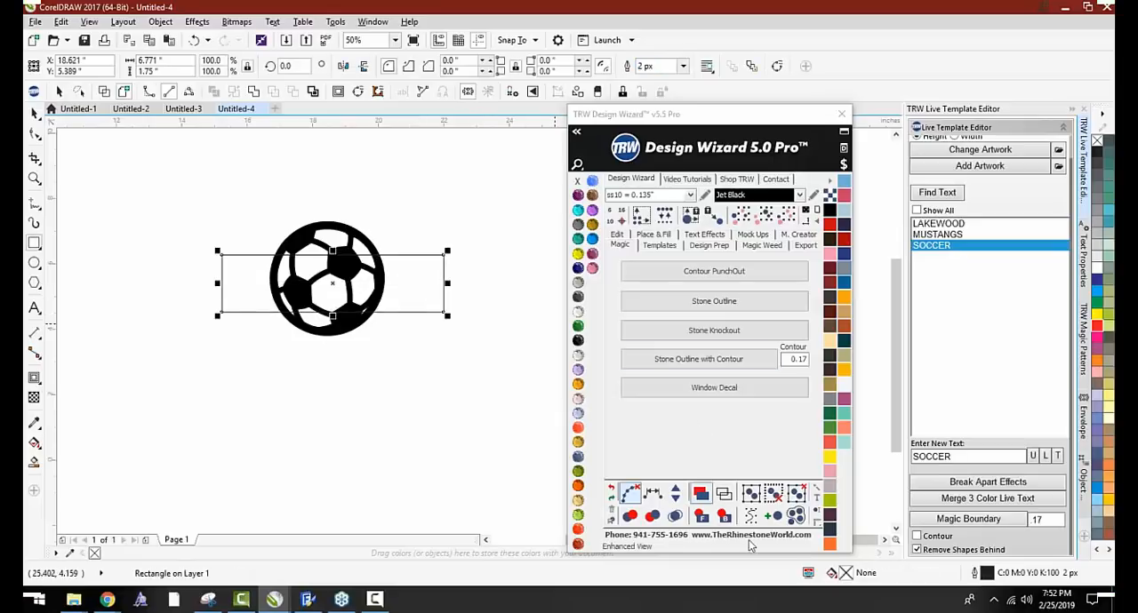
# Try the Magic Stone Outline on the rectangle and undo it
pyautogui.click(658, 304)
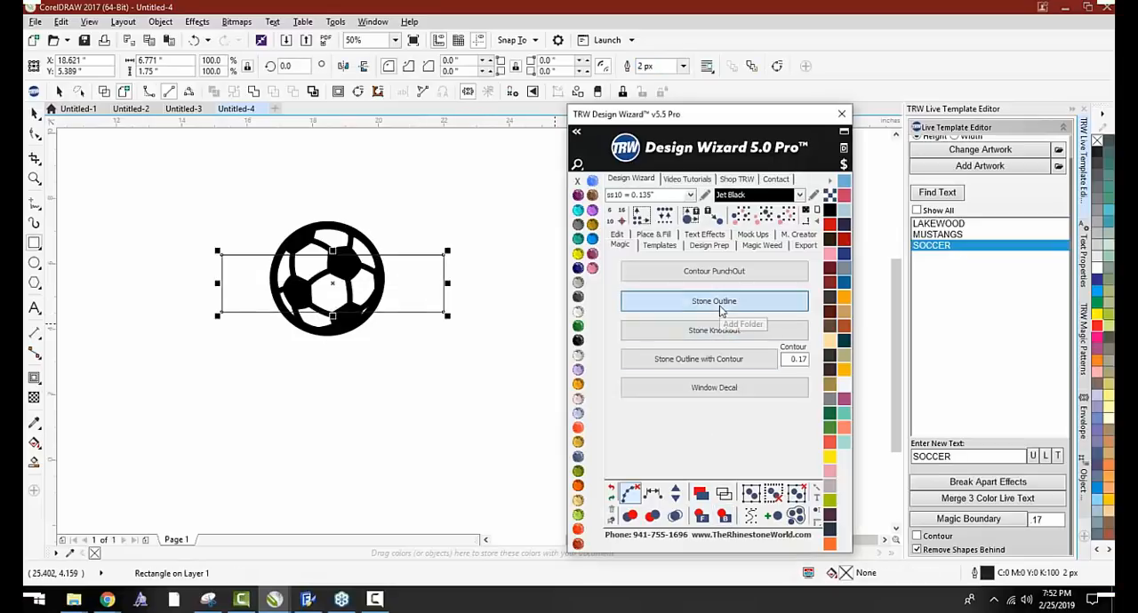
pyautogui.hotkey('ctrl', 'z')
pyautogui.hotkey('ctrl', 'z')
pyautogui.hotkey('ctrl', 'z')
pyautogui.hotkey('ctrl', 'z')
pyautogui.hotkey('ctrl', 'z')
pyautogui.hotkey('ctrl', 'z')
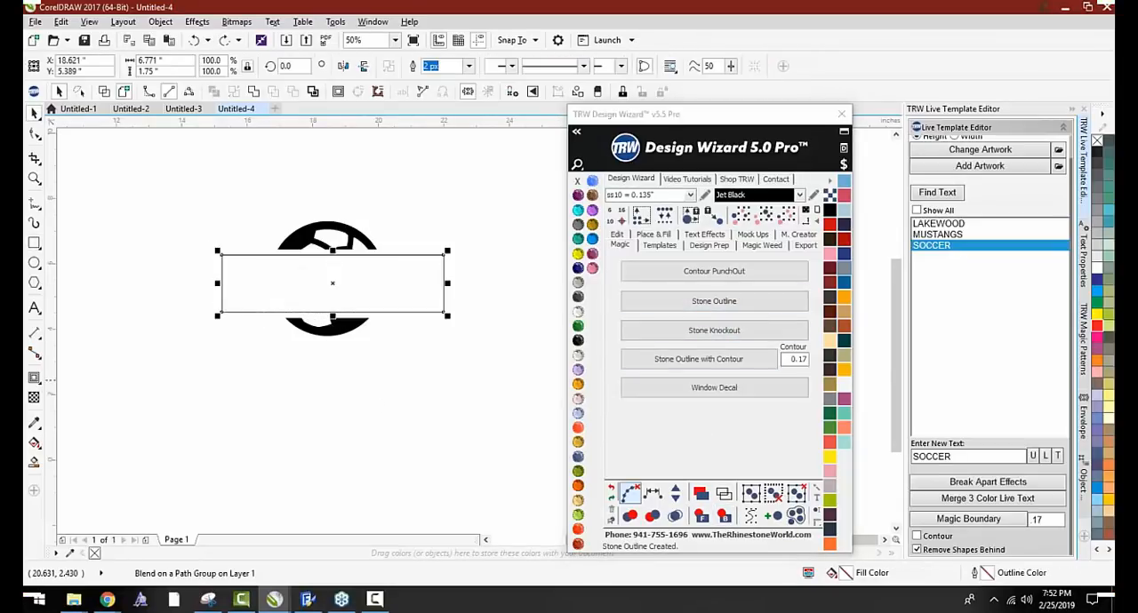
# Apply the Magic Stone Outline with ss10 Jet Black stones to the soccer ball overlapping the rectangle, and inspect the stone spacing
pyautogui.click(302, 240)
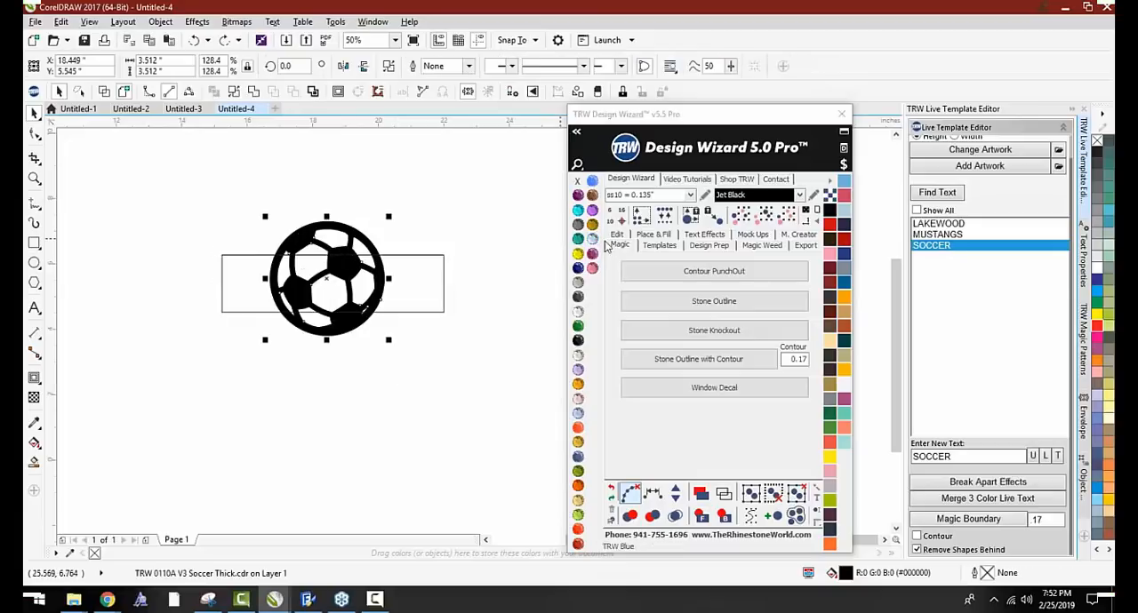
pyautogui.click(713, 301)
pyautogui.click(167, 249)
pyautogui.scroll(1, 292, 278)
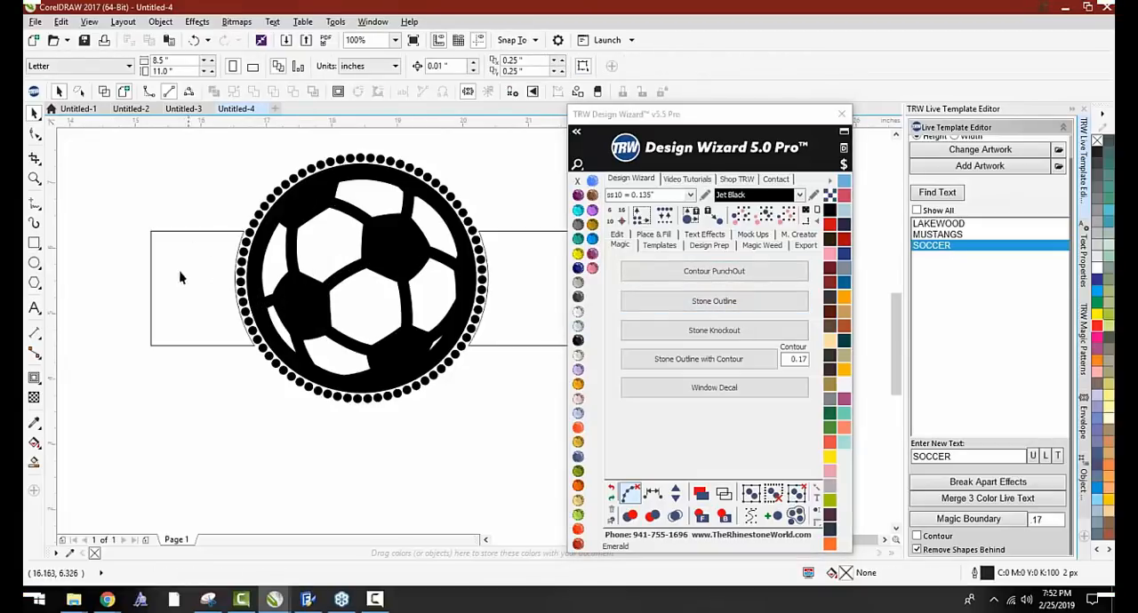
pyautogui.scroll(1, 488, 264)
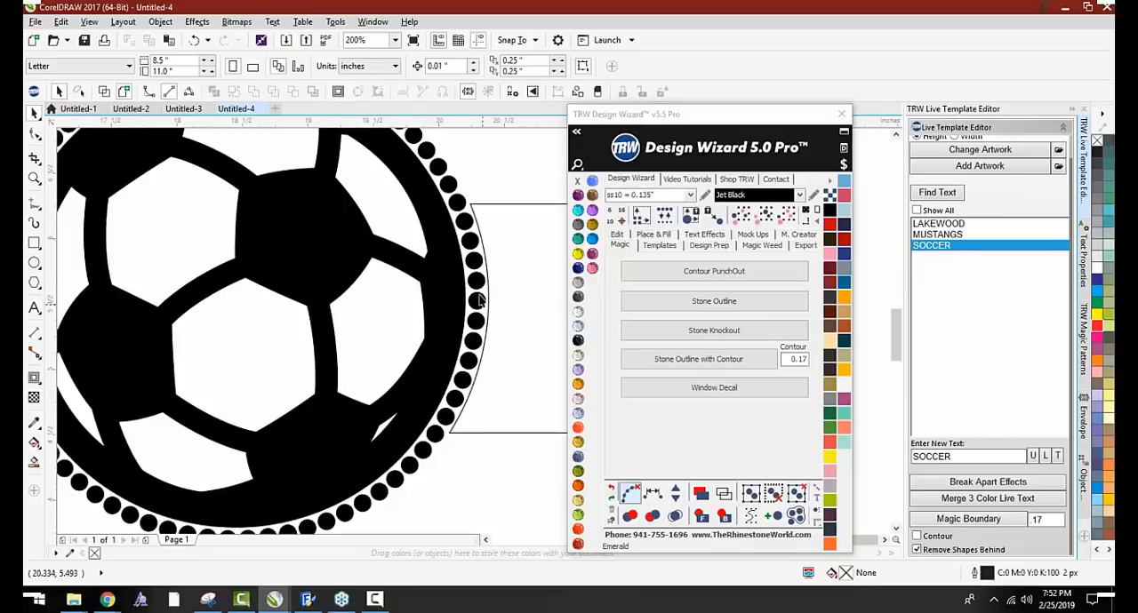
pyautogui.scroll(-2, 480, 318)
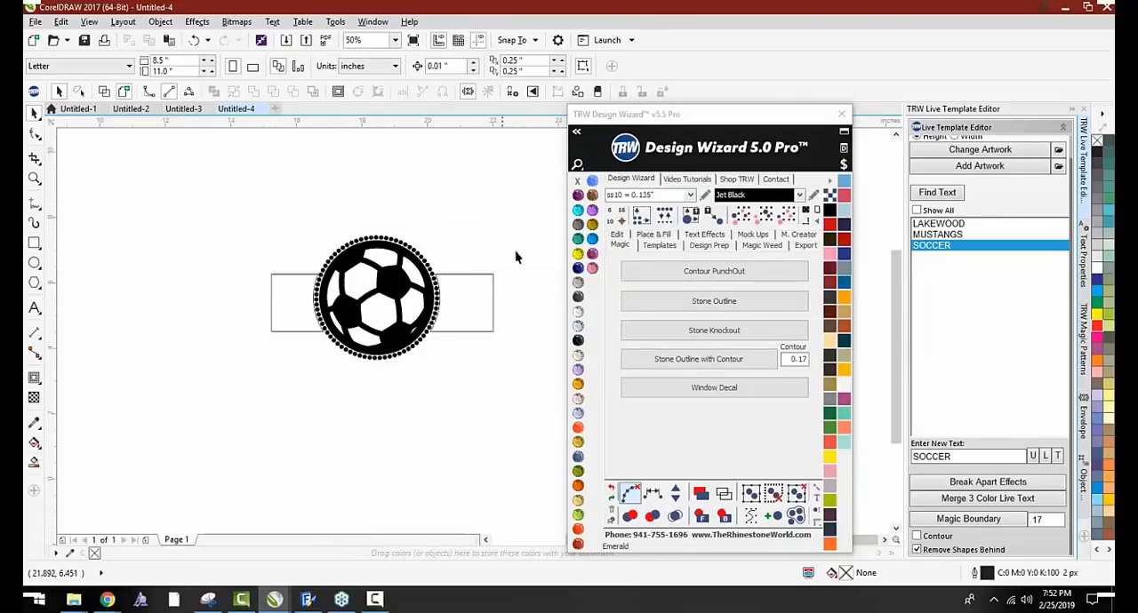
# Delete the rectangle pieces, move the soccer ball out of its stone ring, and delete the ring
pyautogui.click(488, 329)
pyautogui.press('Delete')
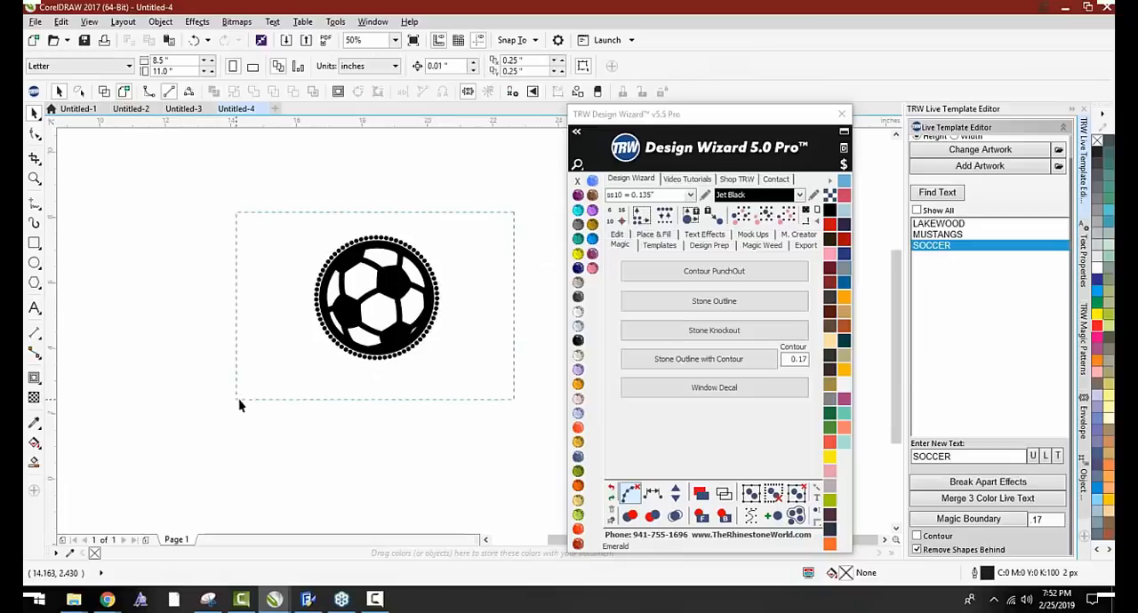
pyautogui.moveTo(239, 405); pyautogui.dragTo(242, 401)
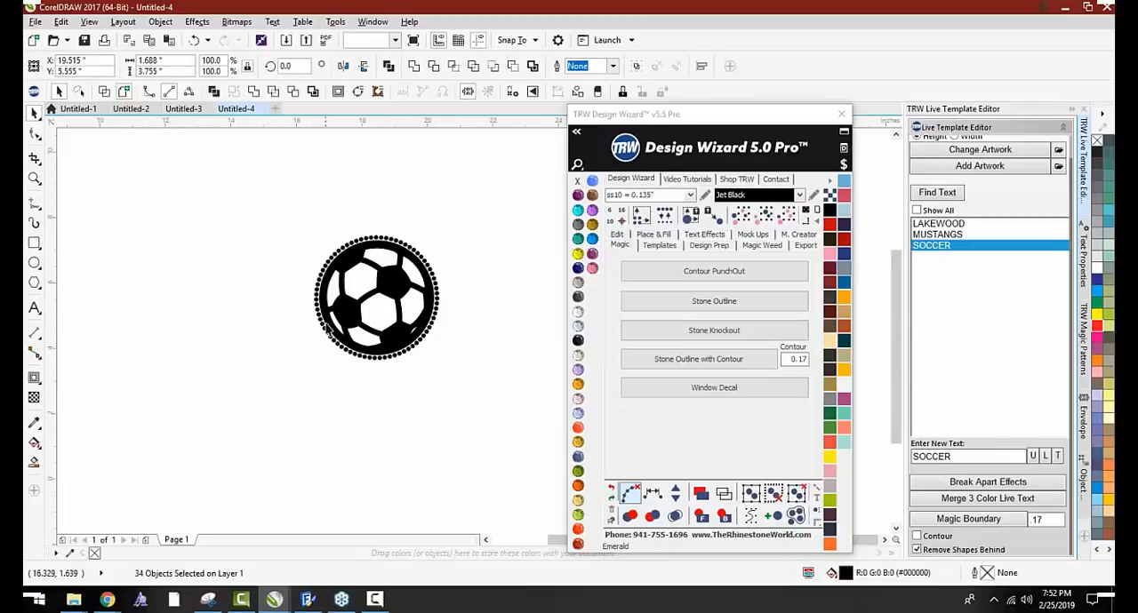
pyautogui.moveTo(336, 320); pyautogui.dragTo(204, 309)
pyautogui.moveTo(273, 196); pyautogui.dragTo(502, 396)
pyautogui.press('Delete')
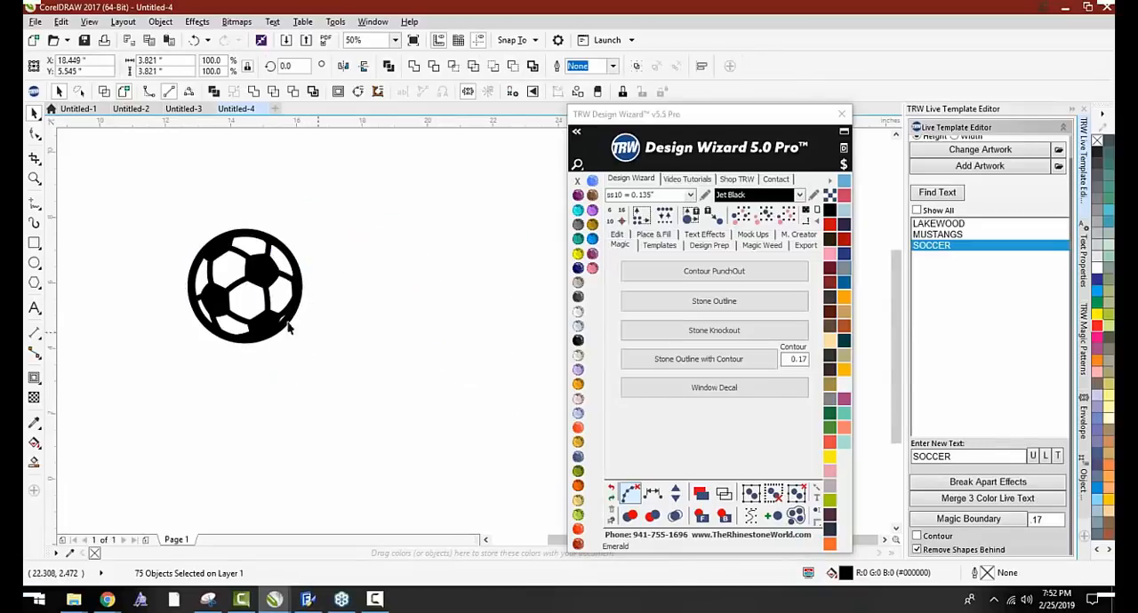
# Apply the Magic Stone Outline with ss10 Jet Black stones to the standalone soccer ball and inspect the gap around it
pyautogui.click(270, 269)
pyautogui.click(714, 301)
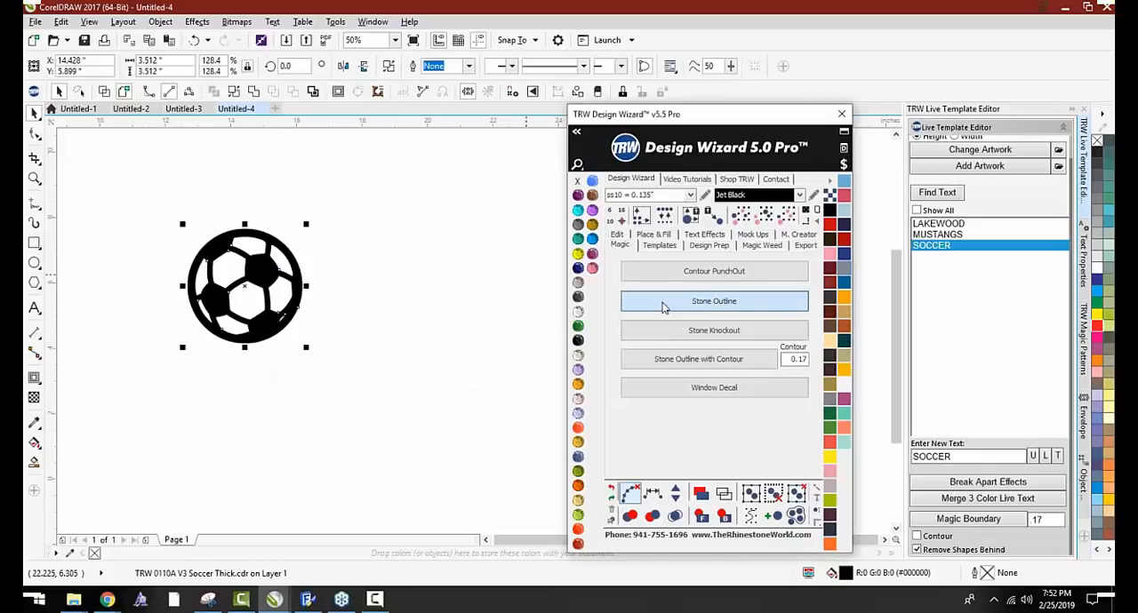
pyautogui.click(360, 358)
pyautogui.scroll(3, 327, 236)
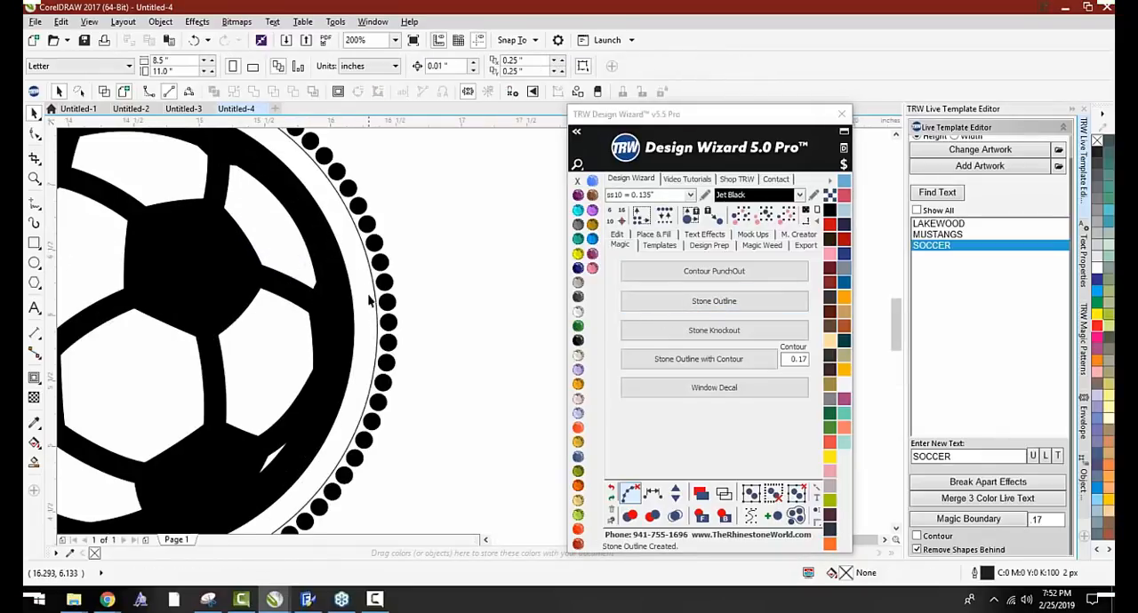
pyautogui.scroll(-2, 367, 277)
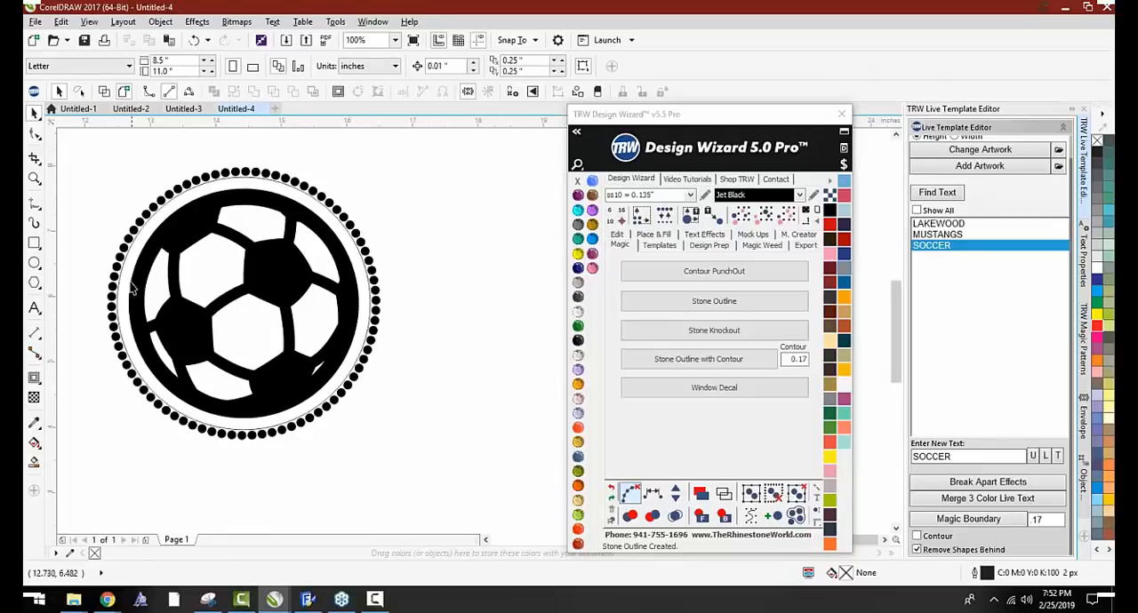
pyautogui.scroll(-1, 373, 413)
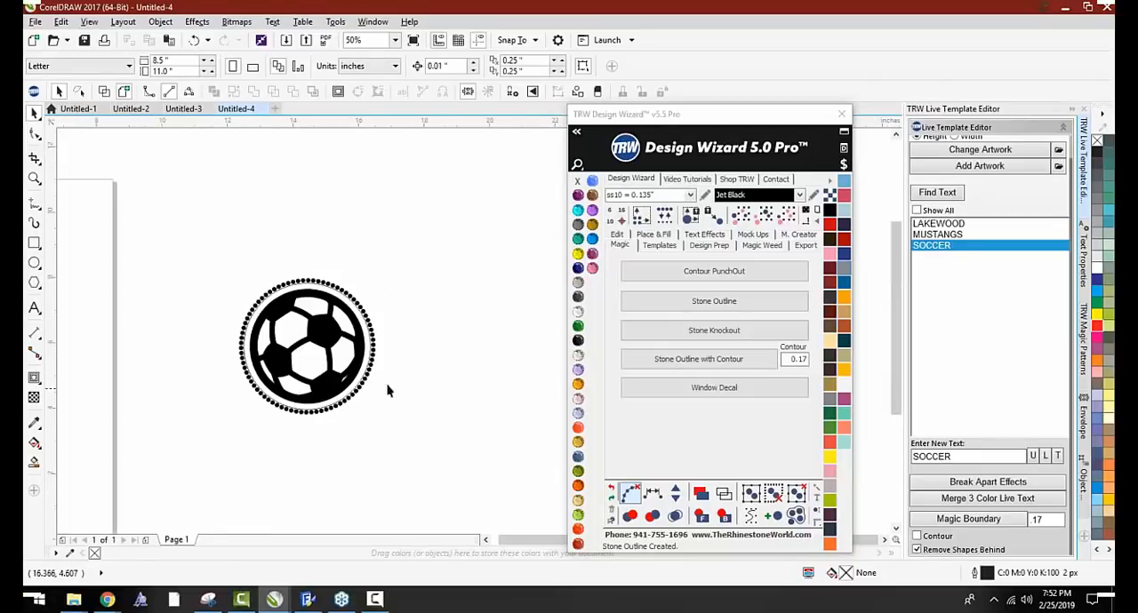
# Delete the soccer ball and its stone outline from Untitled-4
pyautogui.moveTo(432, 270); pyautogui.dragTo(177, 499)
pyautogui.press('Delete')
pyautogui.scroll(-1, 398, 318)
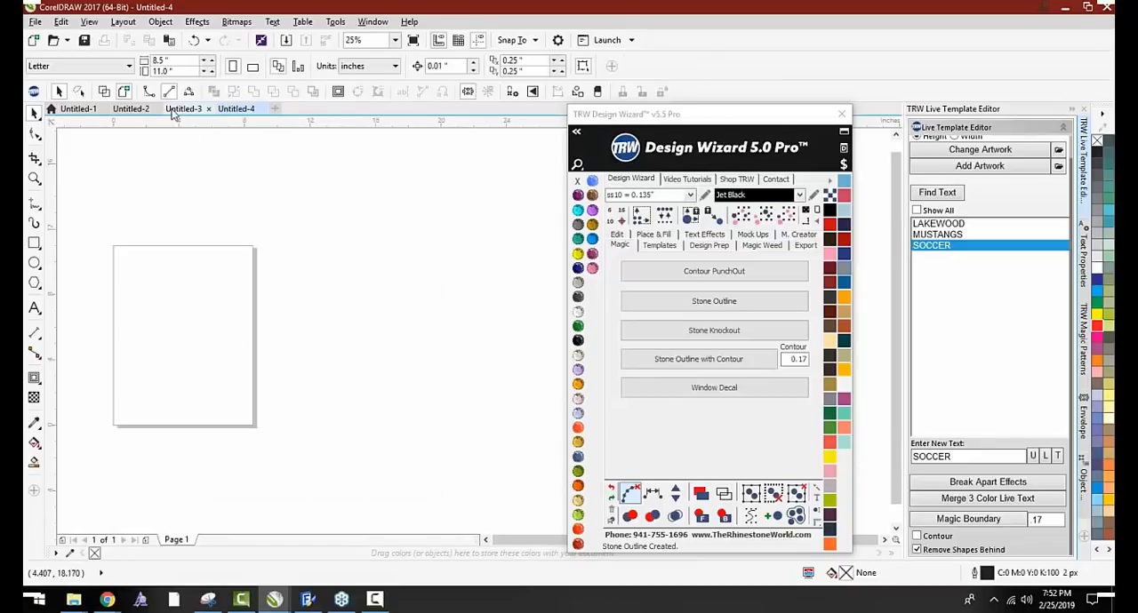
# In Untitled-3, delete the loose circles and ball beside the page as well as the whole Lakewood Mustangs design
pyautogui.click(181, 108)
pyautogui.scroll(-1, 374, 256)
pyautogui.moveTo(452, 199); pyautogui.dragTo(283, 345)
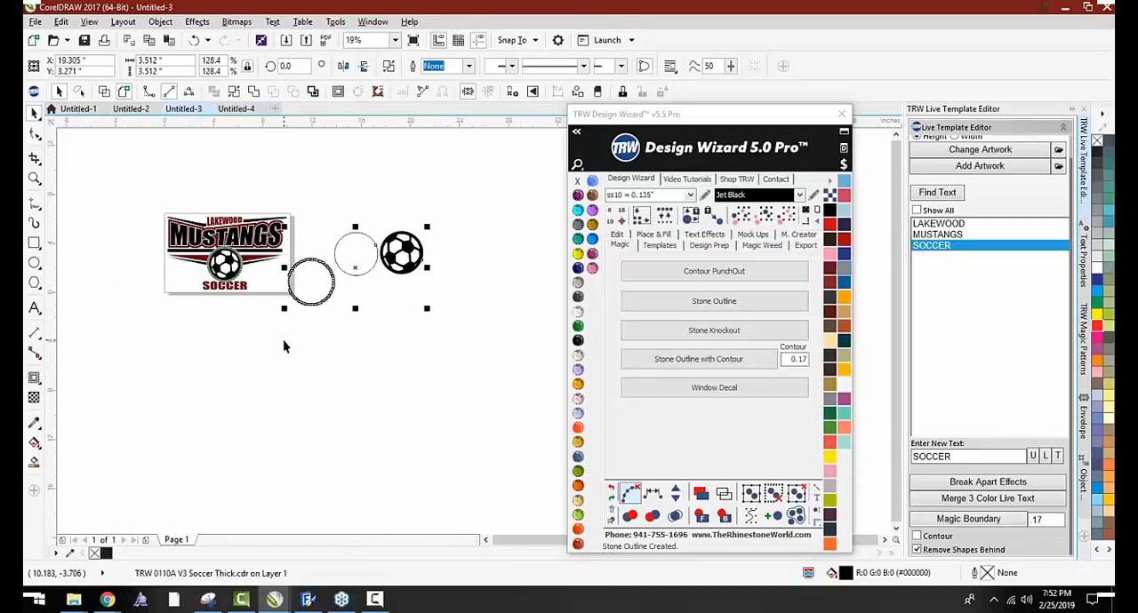
pyautogui.press('Delete')
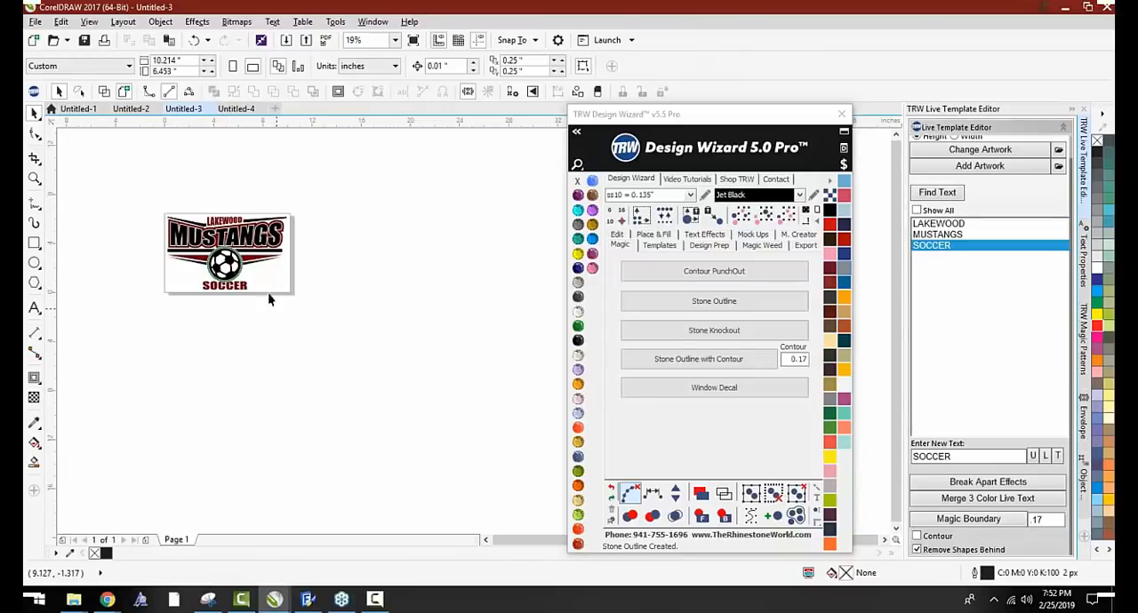
pyautogui.scroll(1, 160, 239)
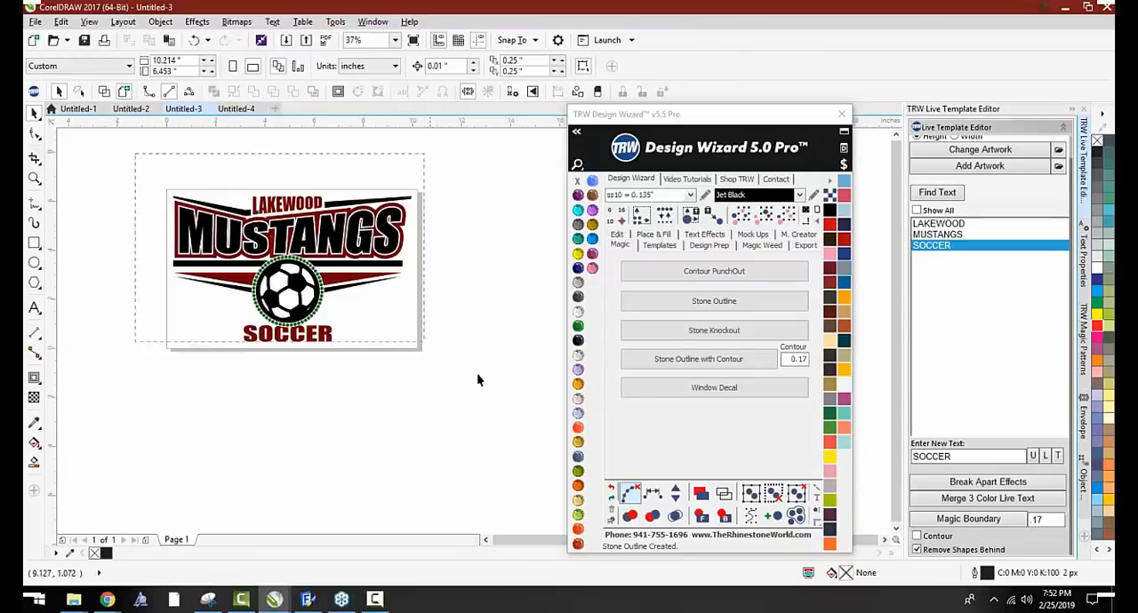
pyautogui.hotkey('ctrl', 'a')
pyautogui.press('Delete')
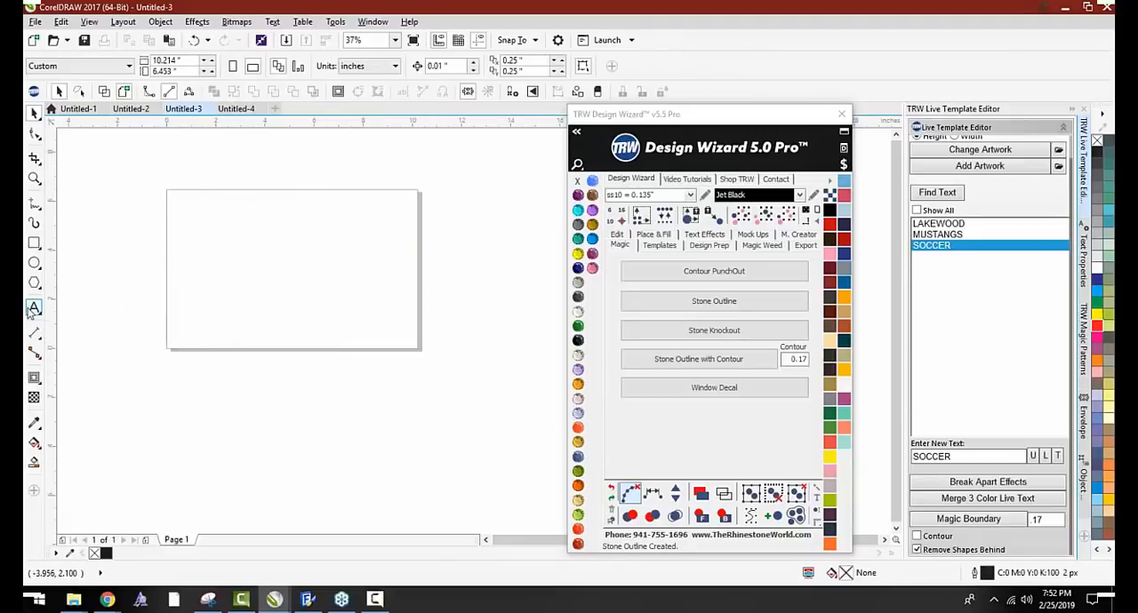
pyautogui.click(34, 308)
pyautogui.click(212, 271)
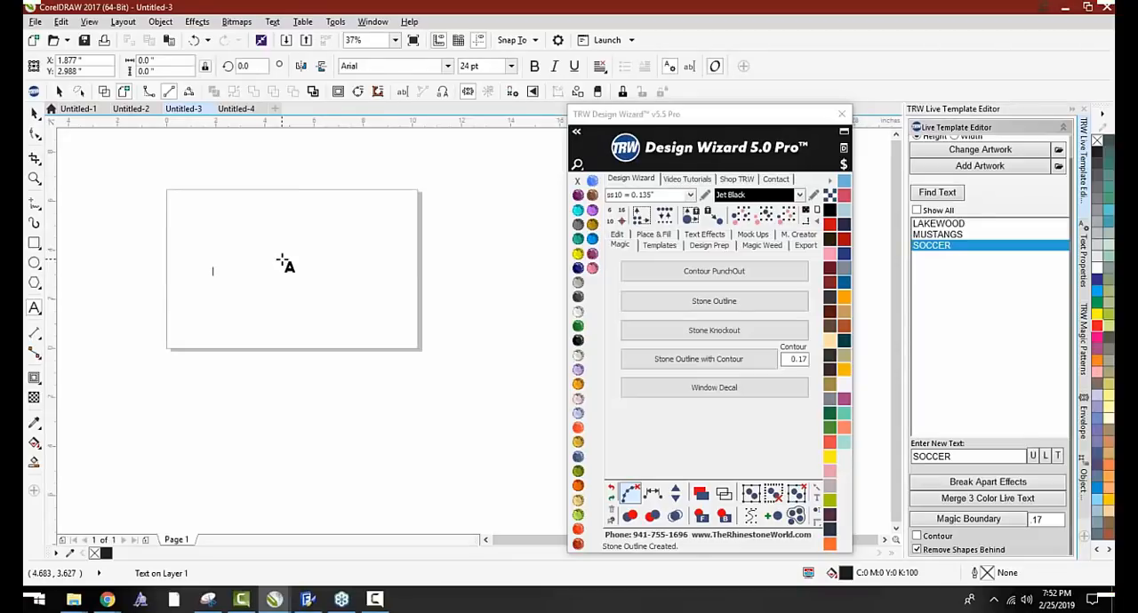
pyautogui.write('LA')
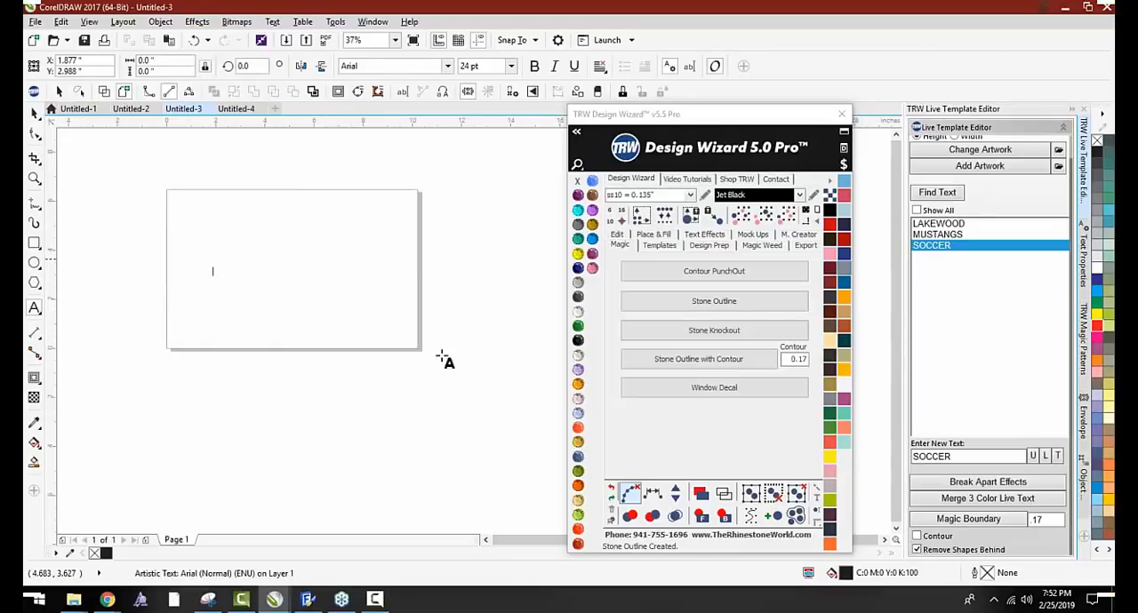
pyautogui.click(705, 234)
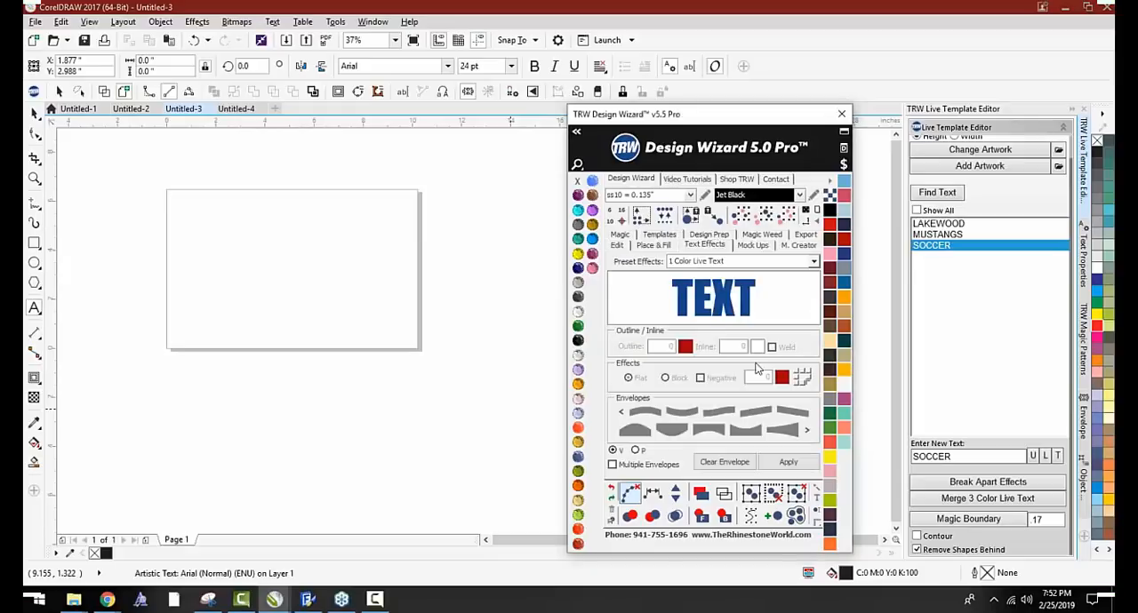
pyautogui.click(787, 460)
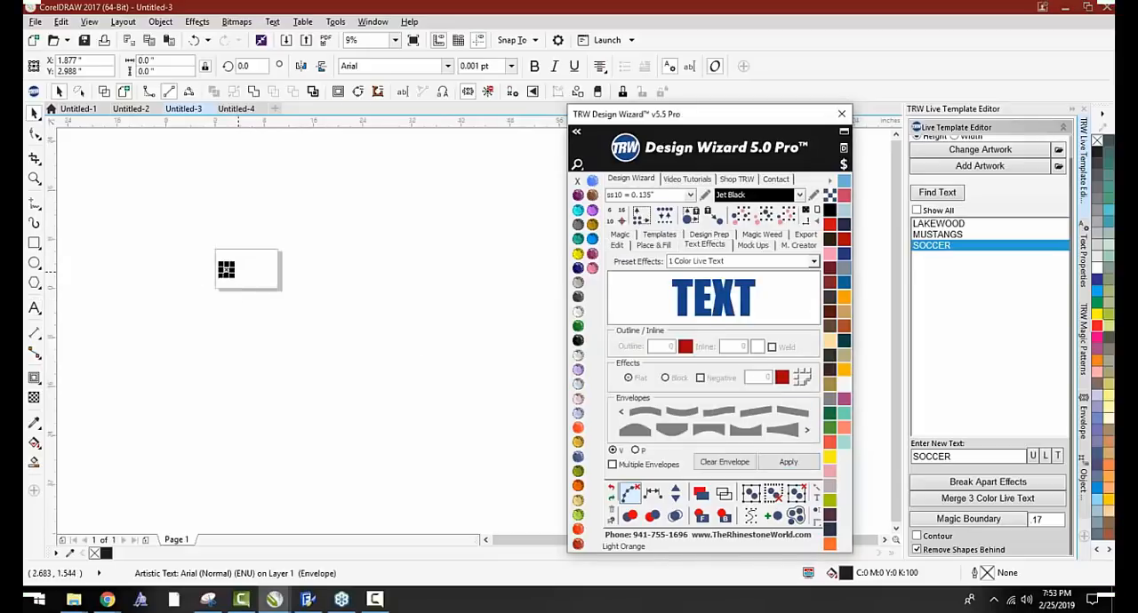
pyautogui.scroll(2, 241, 291)
pyautogui.click(226, 284)
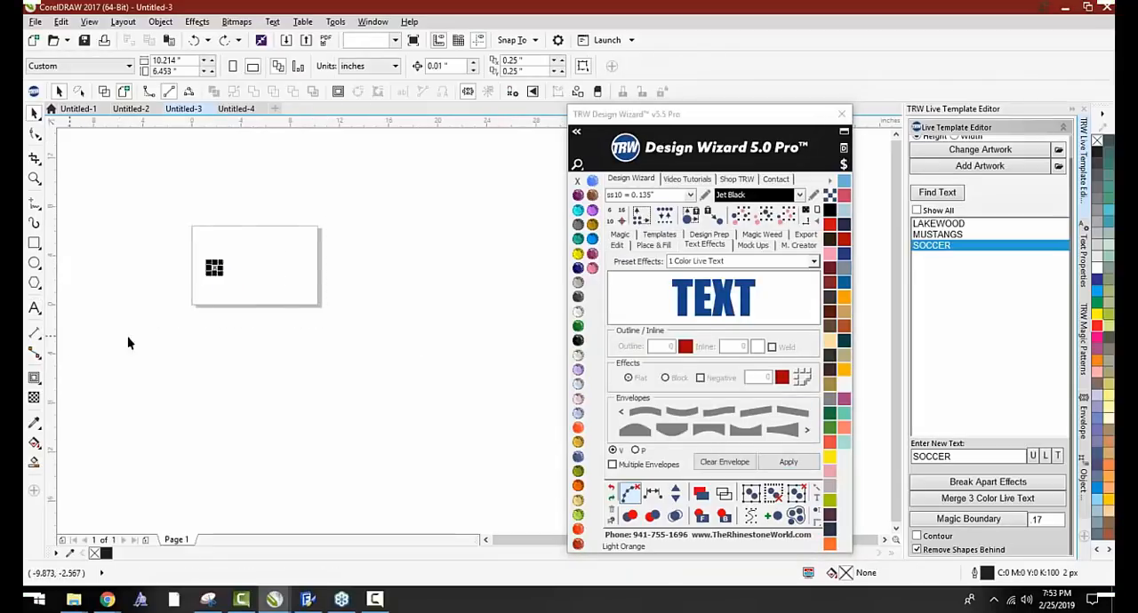
pyautogui.press('Delete')
# Create two 1 Color Live Text objects reading TEXT, moving the first one below the page before adding the second
pyautogui.click(767, 462)
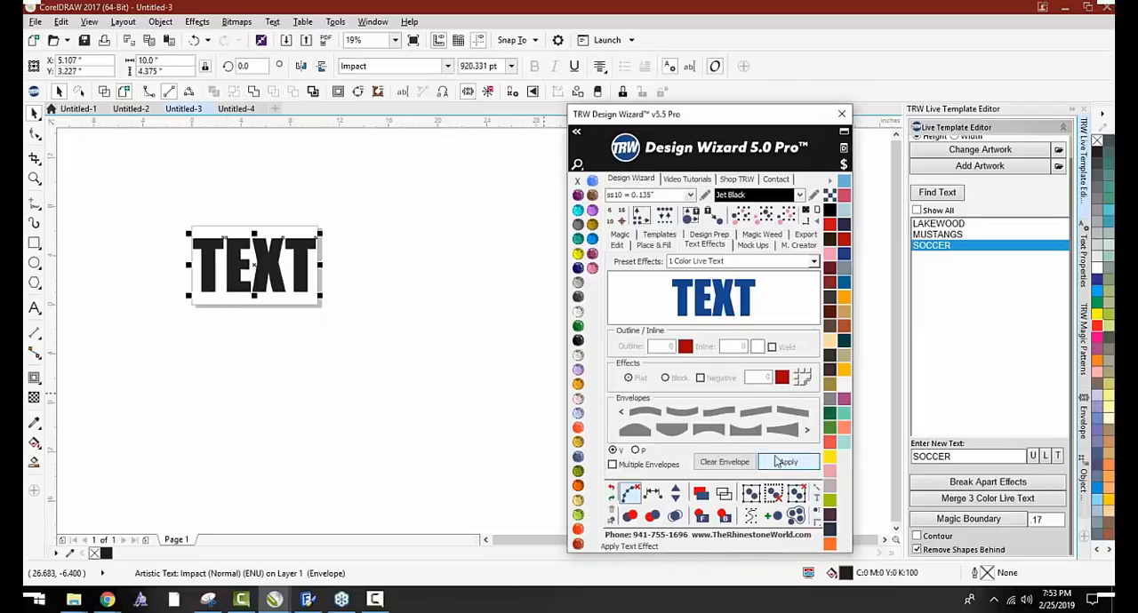
pyautogui.moveTo(269, 263); pyautogui.dragTo(274, 323)
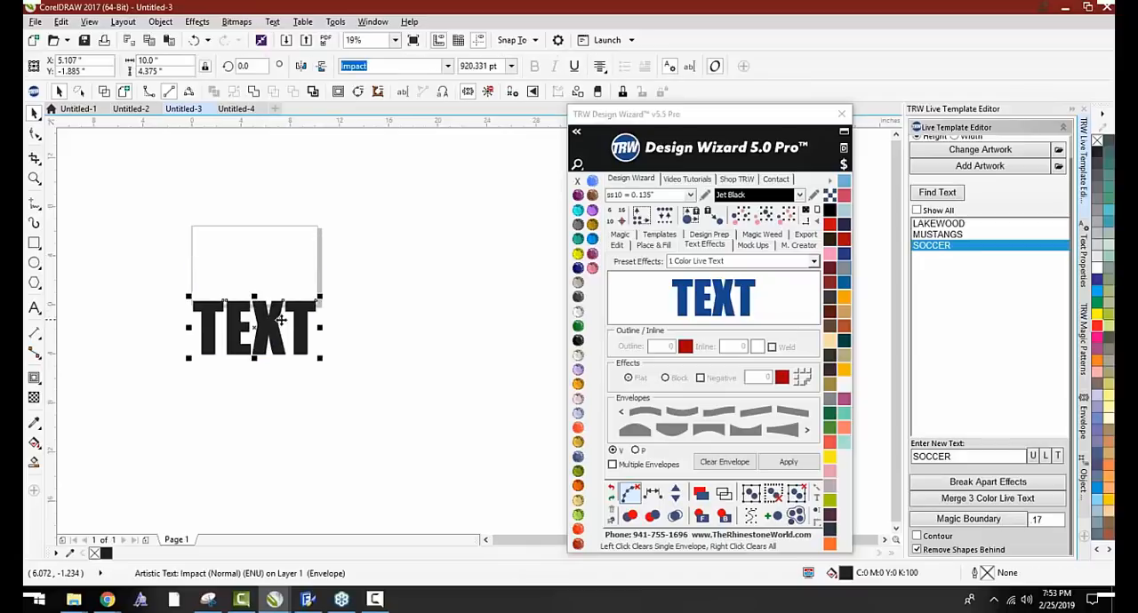
pyautogui.click(785, 462)
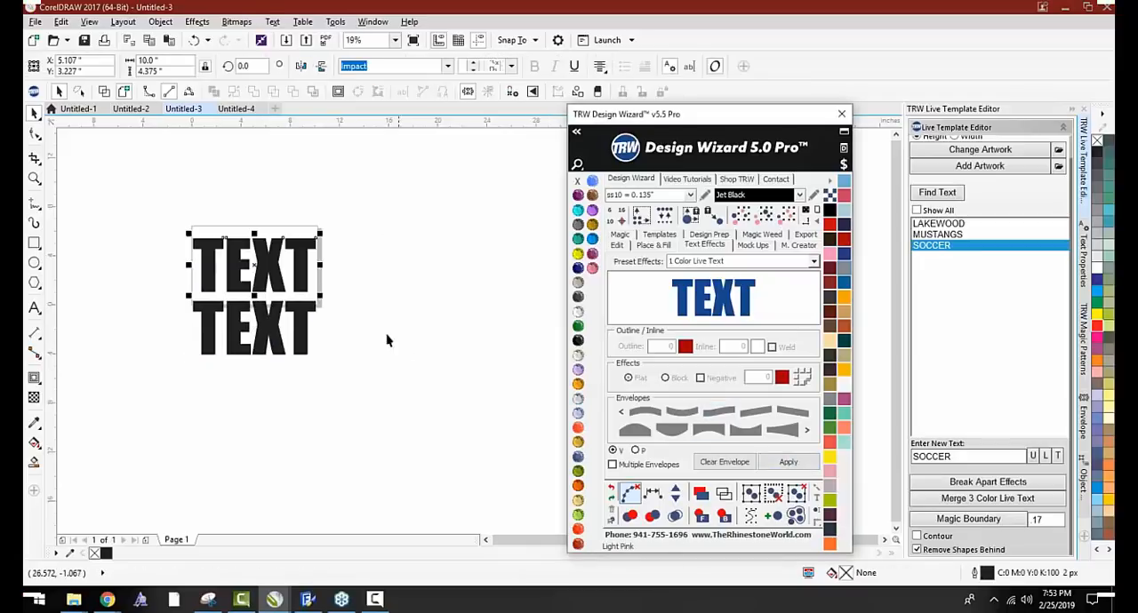
# Shrink the upper TEXT to about 5.52 by 1.015 inches and place a copy under the right half of the large TEXT
pyautogui.scroll(2, 275, 297)
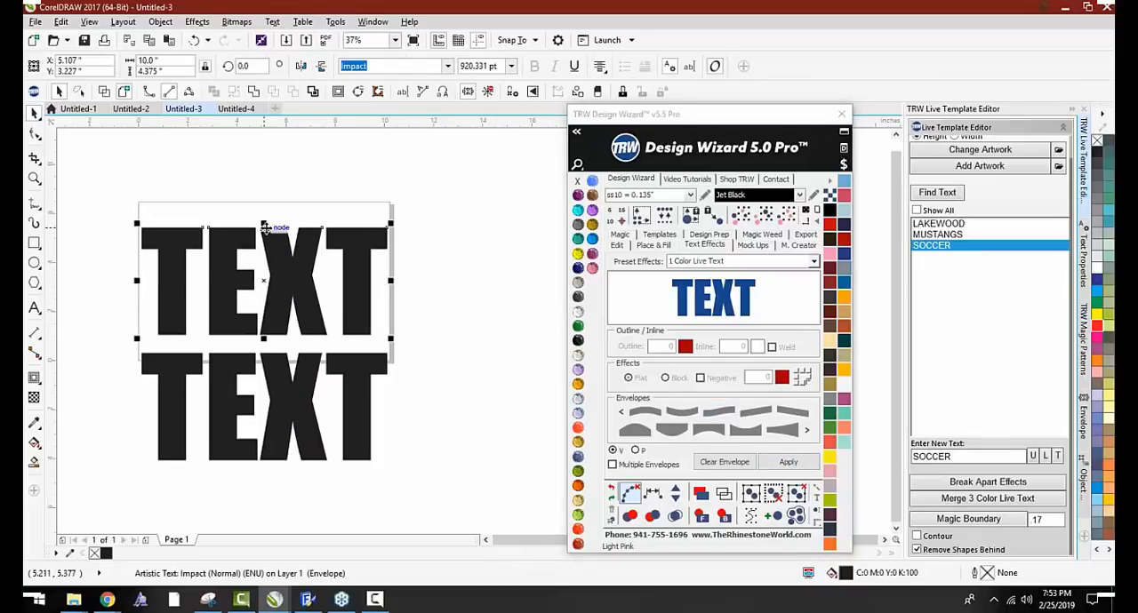
pyautogui.moveTo(264, 227); pyautogui.dragTo(264, 289)
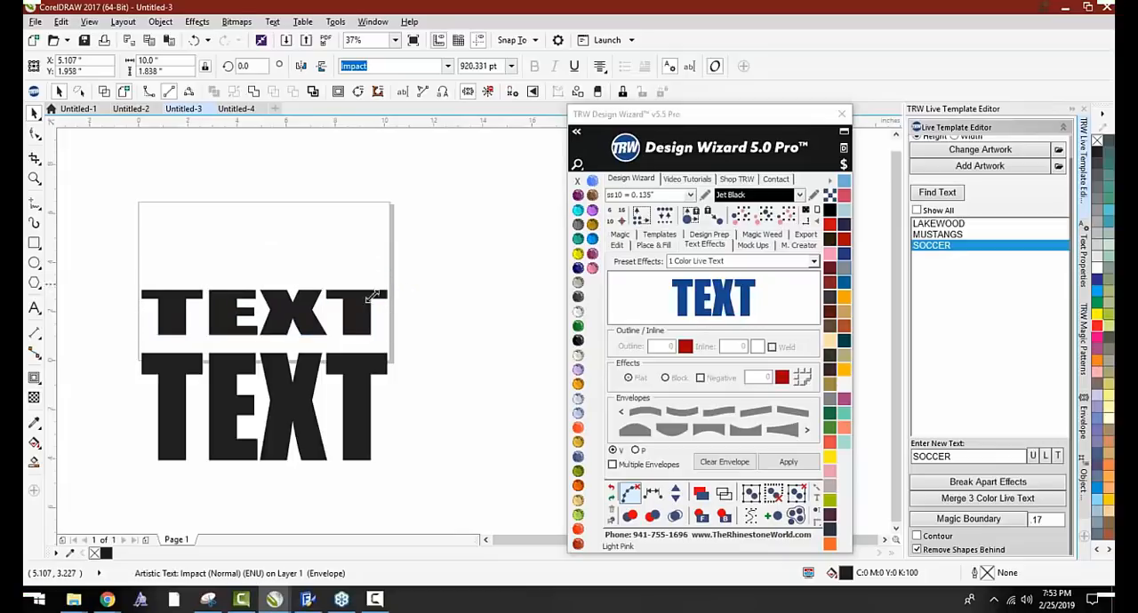
pyautogui.moveTo(373, 298); pyautogui.dragTo(229, 350)
pyautogui.scroll(1, 225, 319)
pyautogui.scroll(-1, 222, 320)
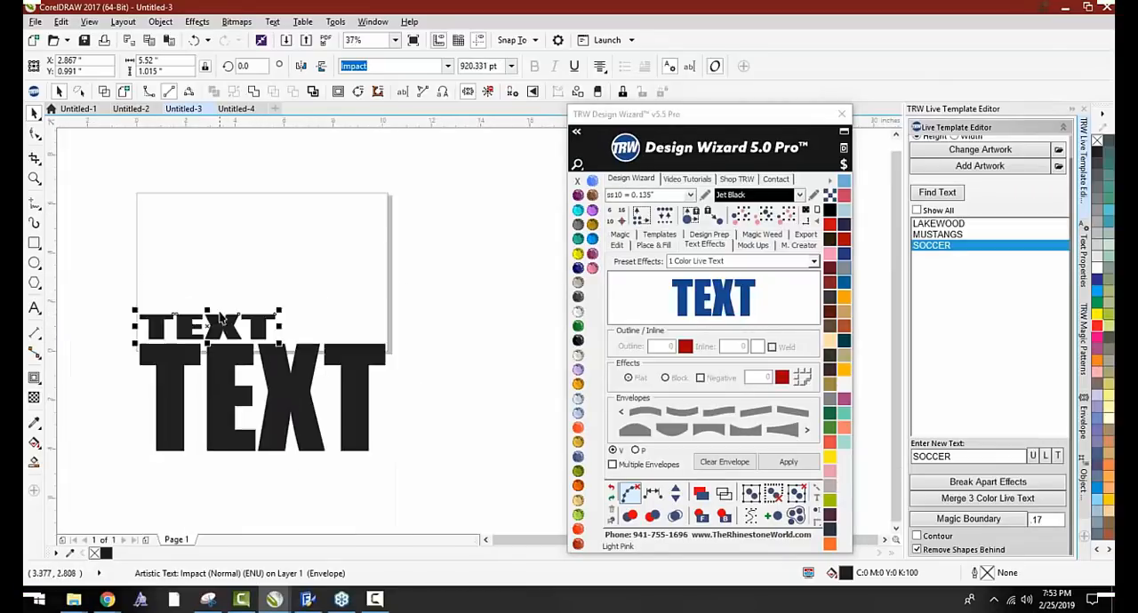
pyautogui.moveTo(222, 273); pyautogui.dragTo(320, 414)
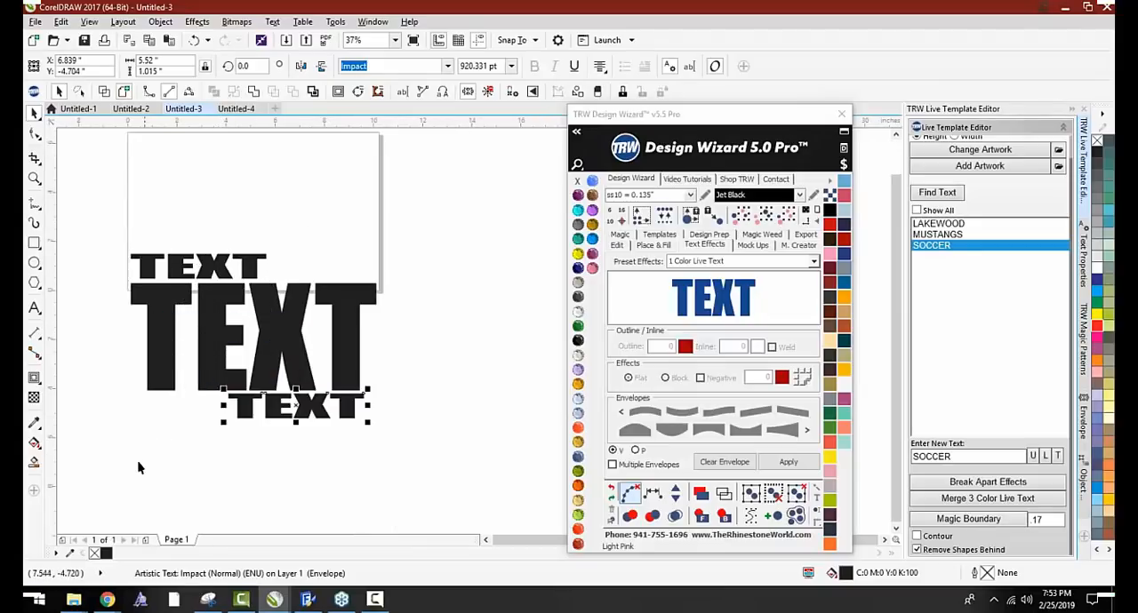
# Change the wording of the small upper TEXT to LAKEWOOD
pyautogui.click(112, 400)
pyautogui.click(30, 310)
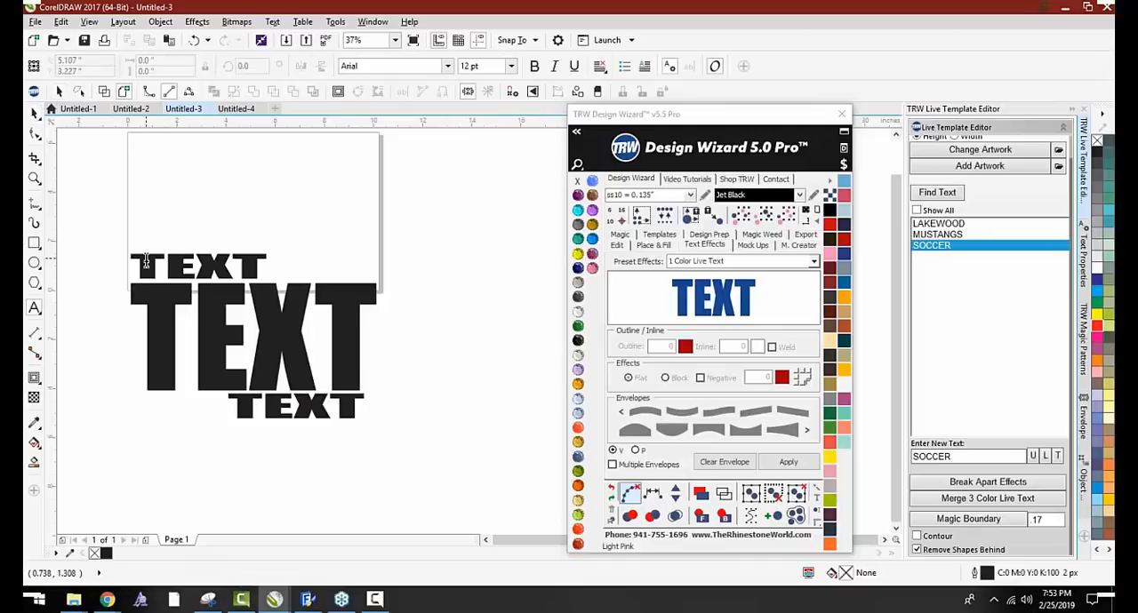
pyautogui.click(221, 280)
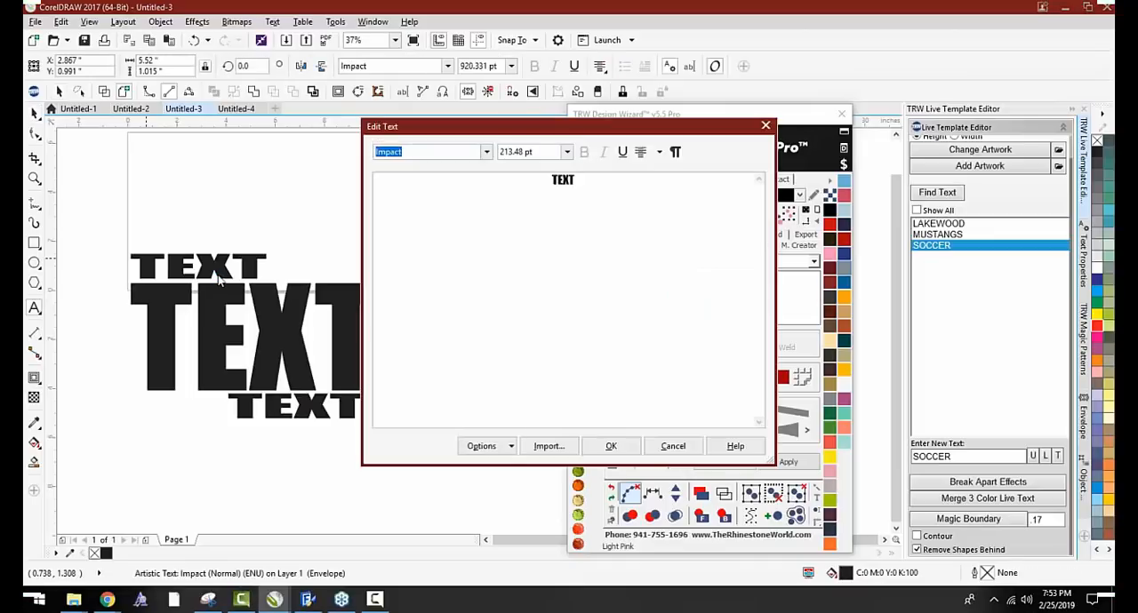
pyautogui.click(519, 202)
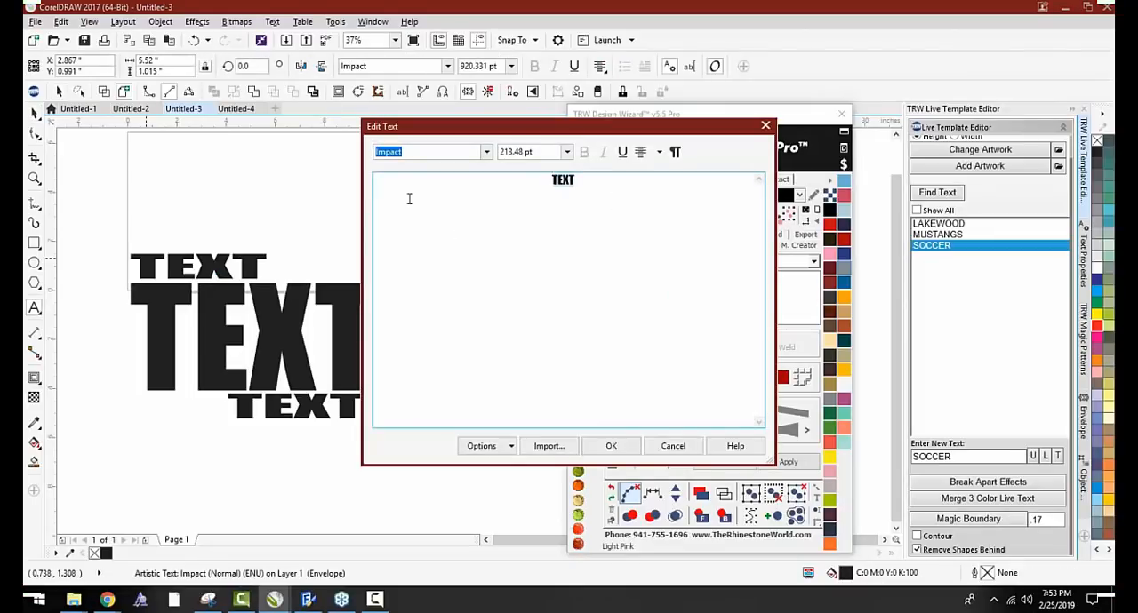
pyautogui.write('L')
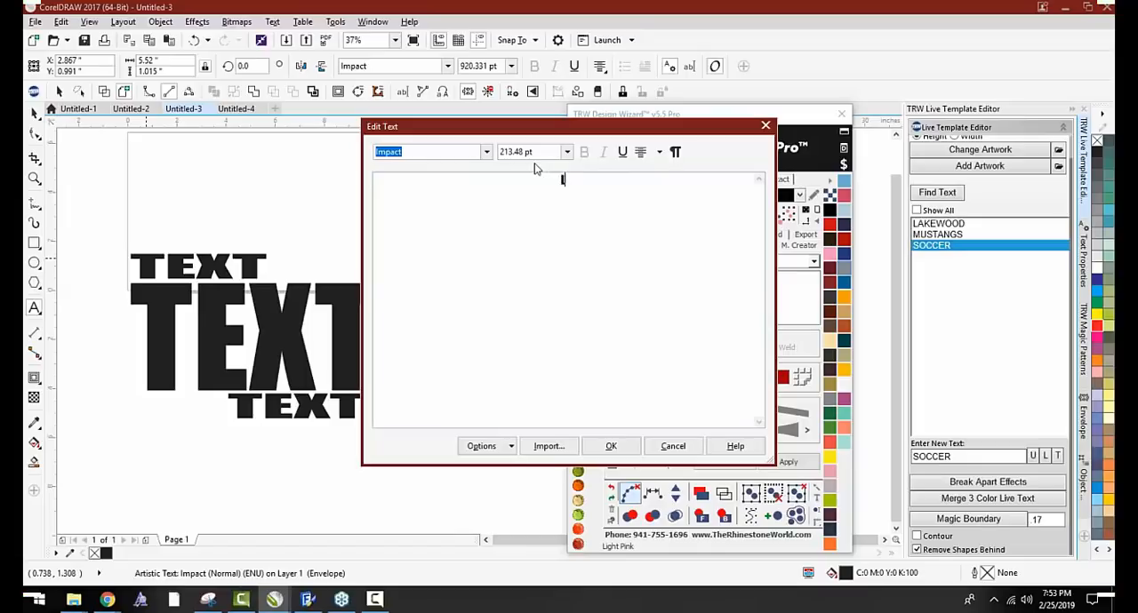
pyautogui.write('AKEWOOD')
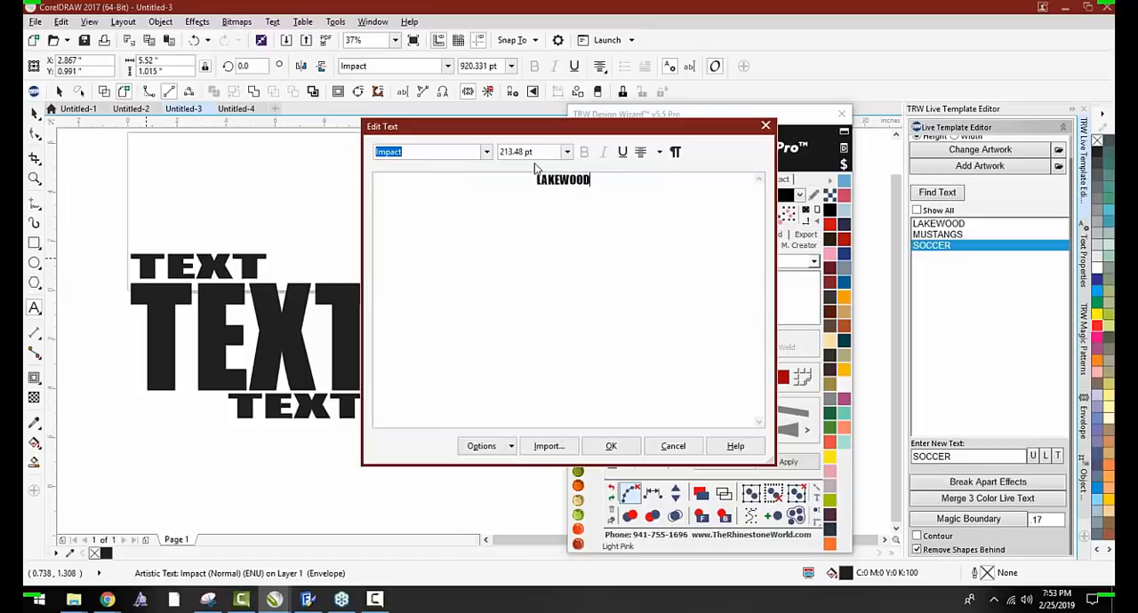
pyautogui.click(610, 445)
# Change the wording of the large middle TEXT to MUSTANGS
pyautogui.click(277, 313)
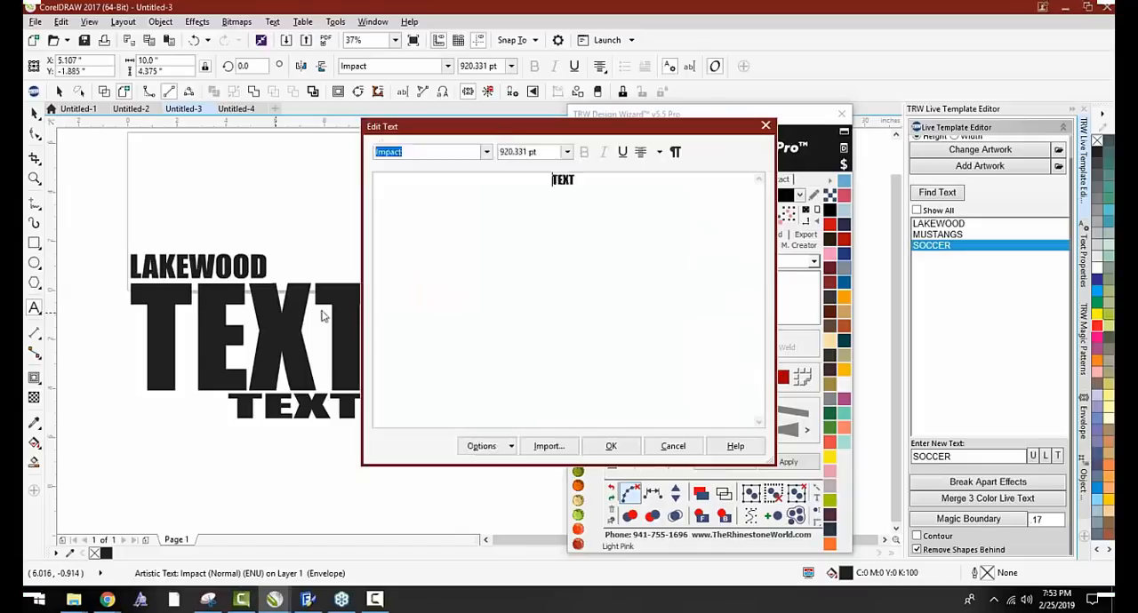
pyautogui.write('MUSTANG')
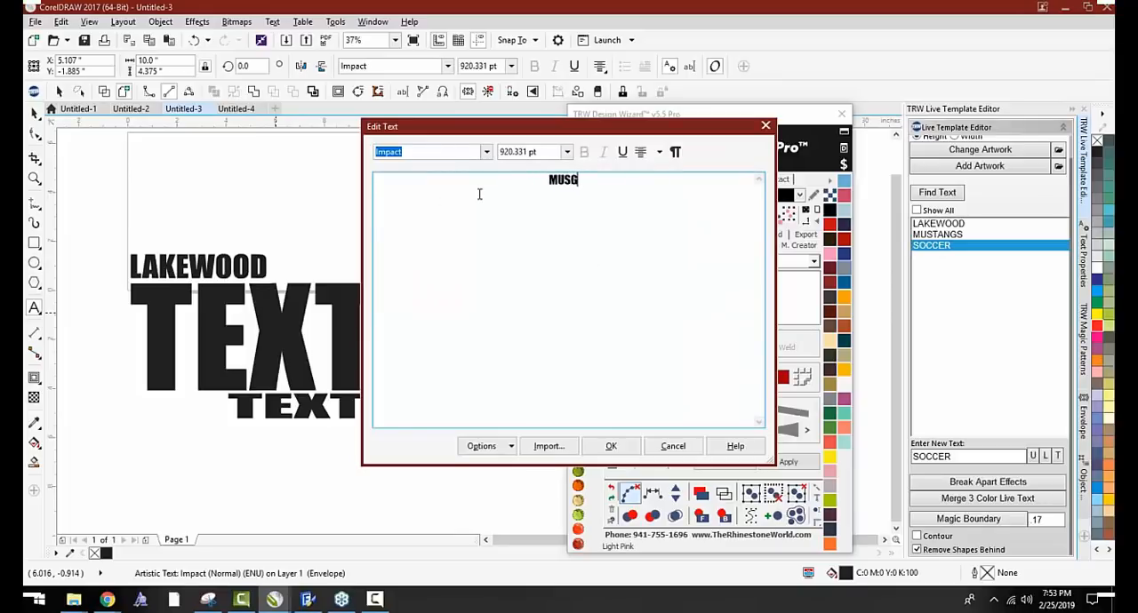
pyautogui.press('BackSpace')
pyautogui.write('TANGS')
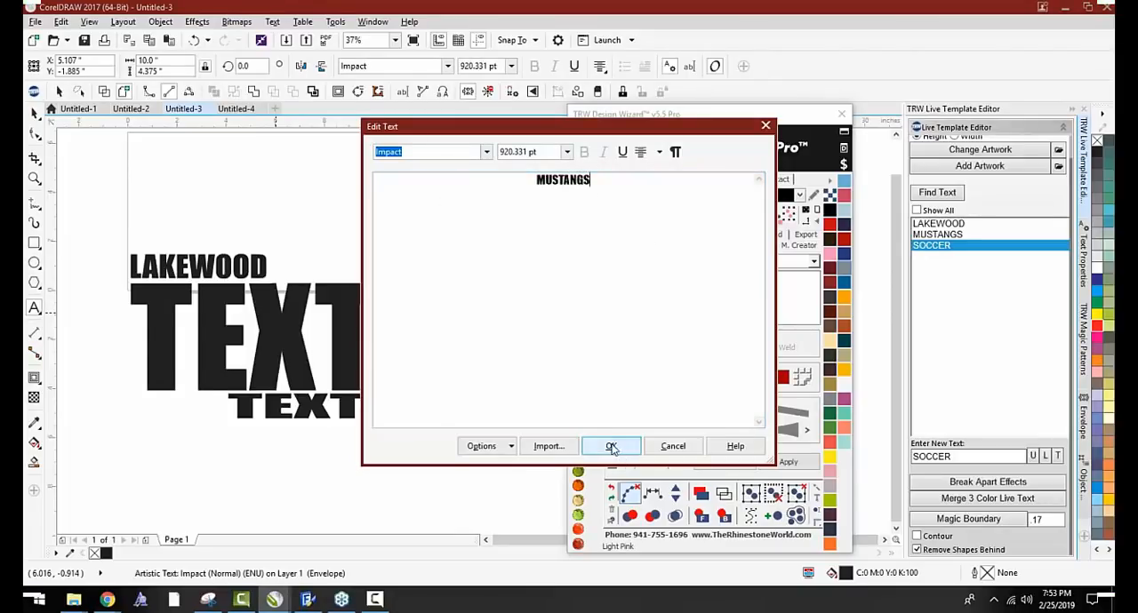
pyautogui.click(611, 445)
# Change the wording of the small lower TEXT to SOCCER
pyautogui.hotkey('ctrl', 'shift', 't')
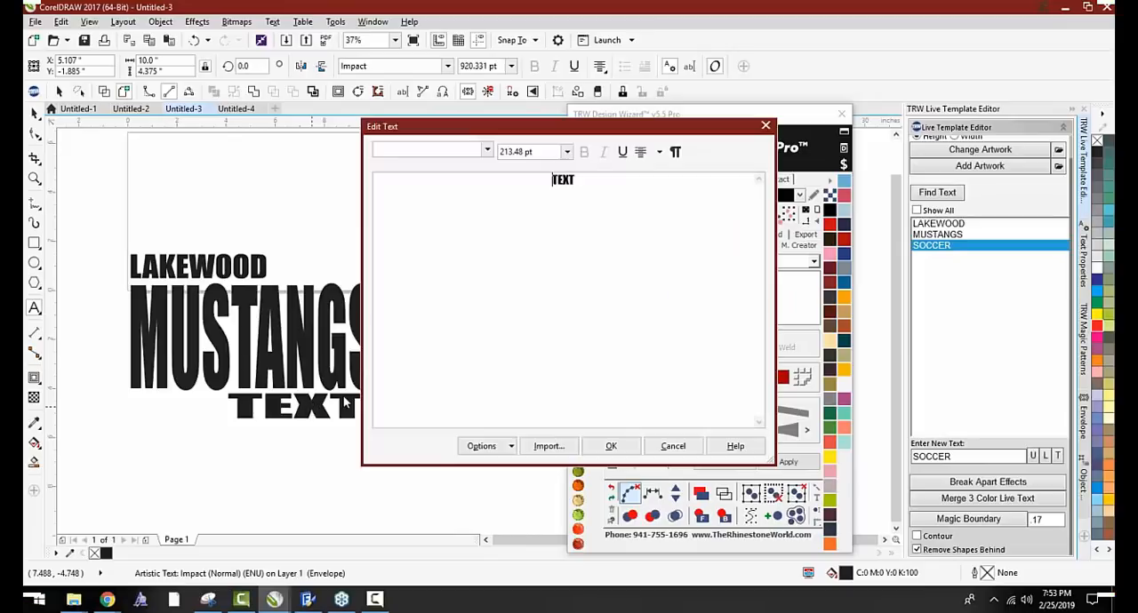
pyautogui.write('SOC')
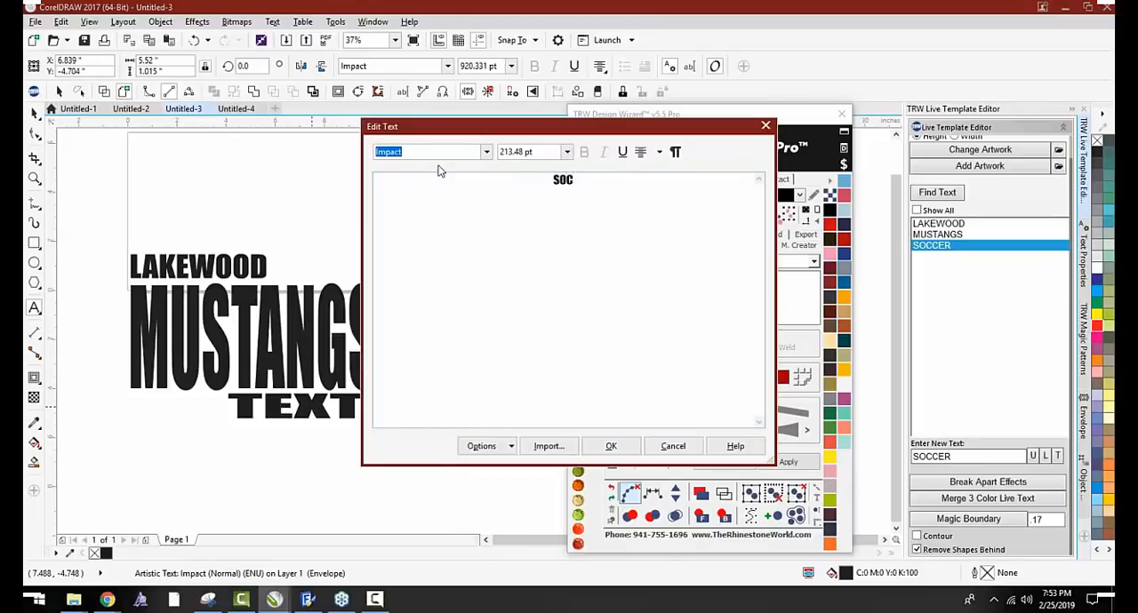
pyautogui.write('CER')
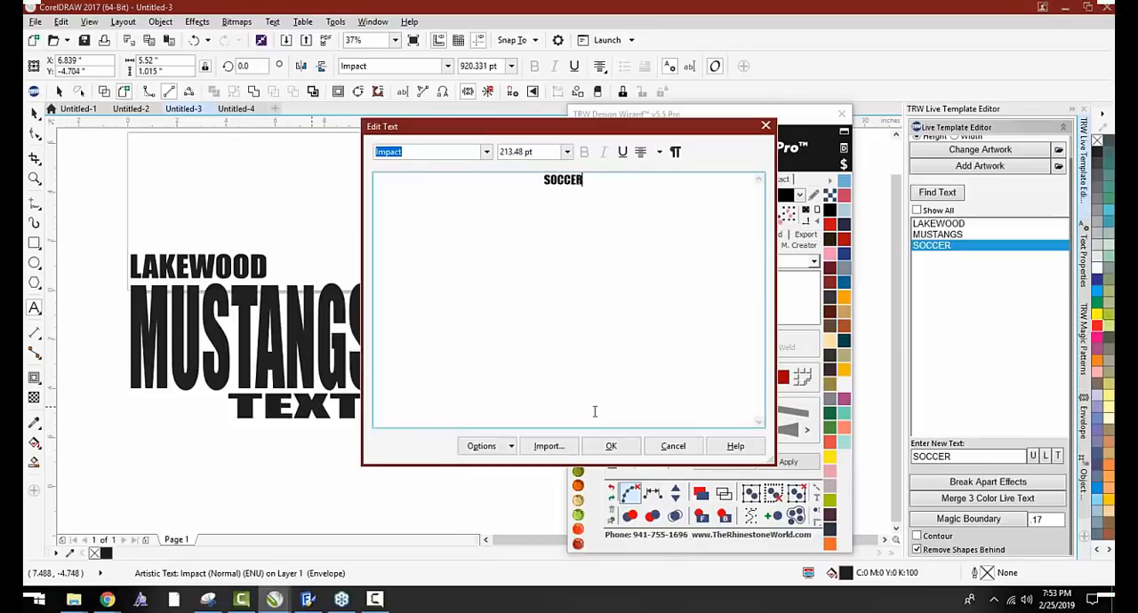
pyautogui.click(610, 446)
# Shift SOCCER sideways to about X 7.228 inches so its end lines up with the right end of MUSTANGS
pyautogui.click(34, 112)
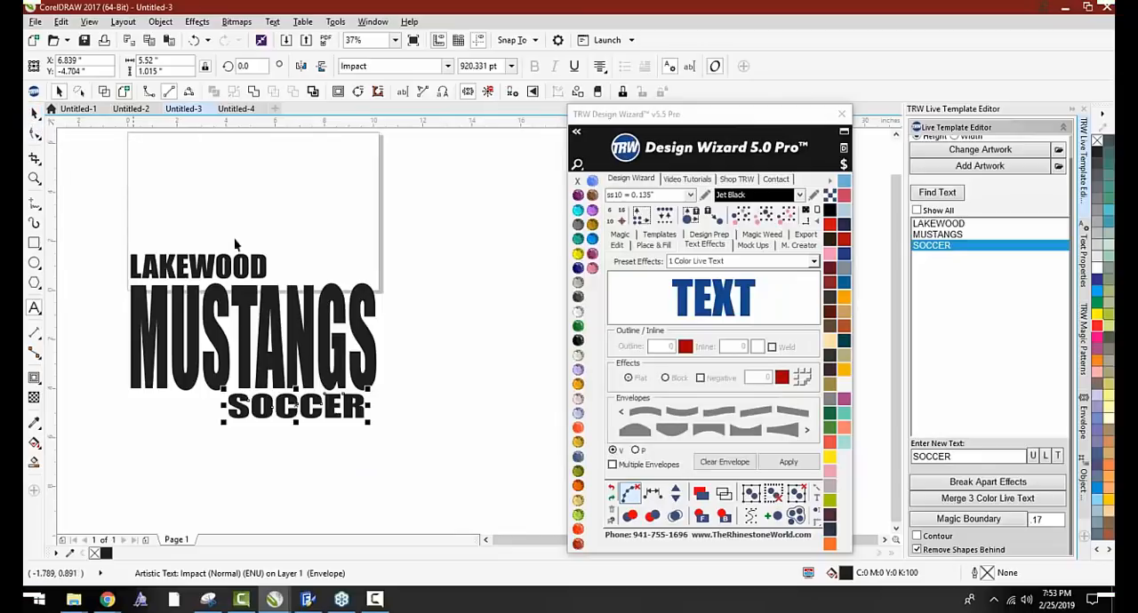
pyautogui.scroll(2, 318, 386)
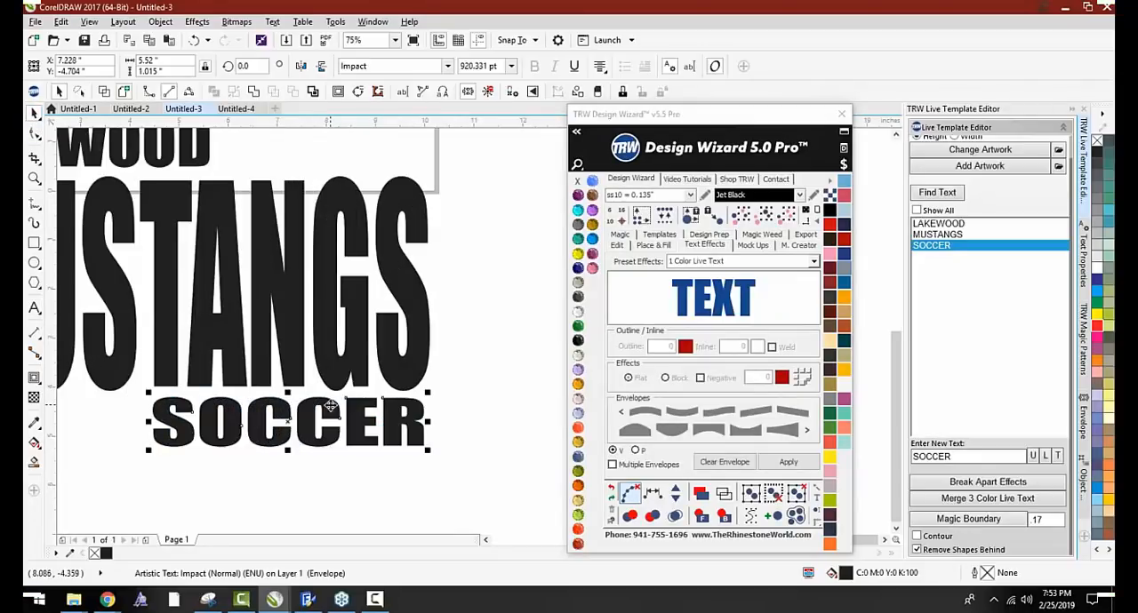
pyautogui.scroll(1, 316, 400)
pyautogui.scroll(-3, 382, 388)
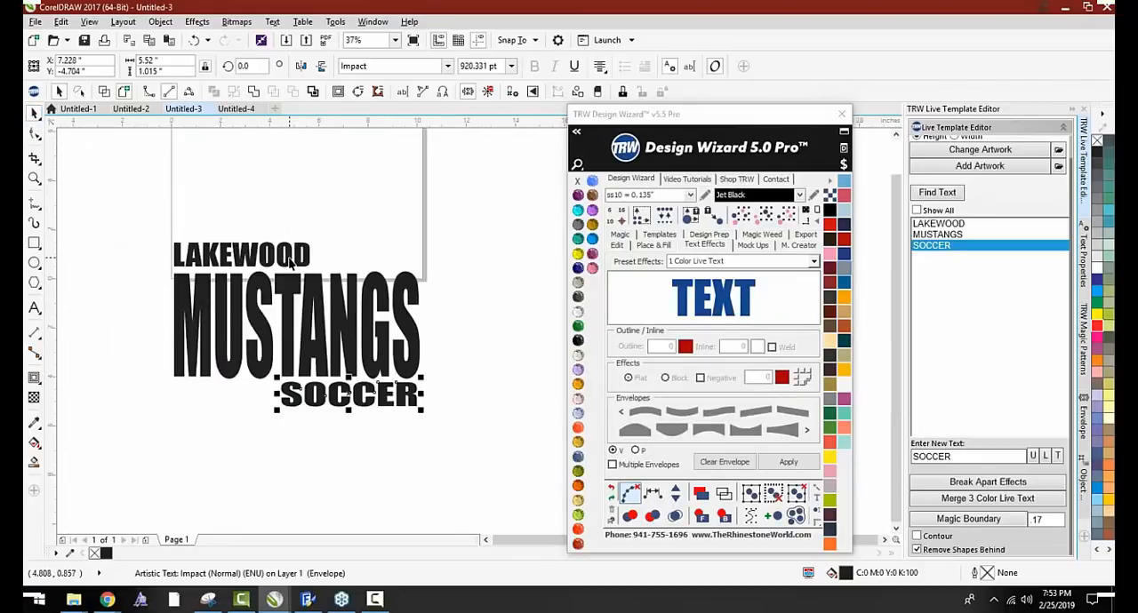
# Recolor LAKEWOOD and SOCCER in Jet Black and MUSTANGS in Emerald
pyautogui.keyDown('shift'); pyautogui.click(289, 258); pyautogui.keyUp('shift')
pyautogui.click(579, 340)
pyautogui.click(406, 352)
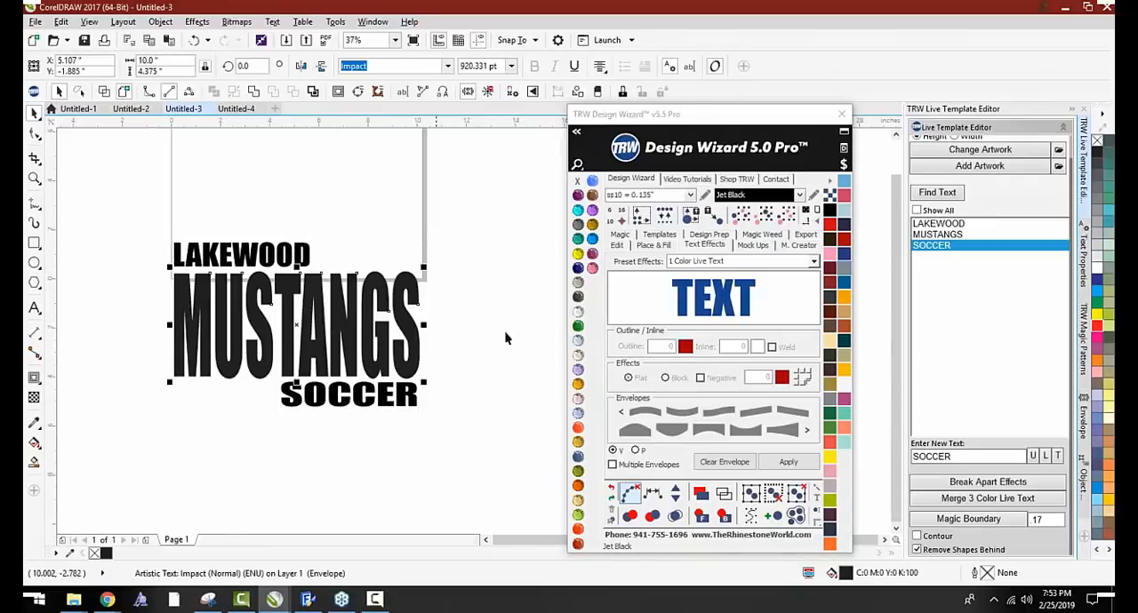
pyautogui.click(579, 326)
# Flatten LAKEWOOD to about 0.693 inches tall, sitting just above MUSTANGS
pyautogui.click(250, 258)
pyautogui.scroll(2, 250, 258)
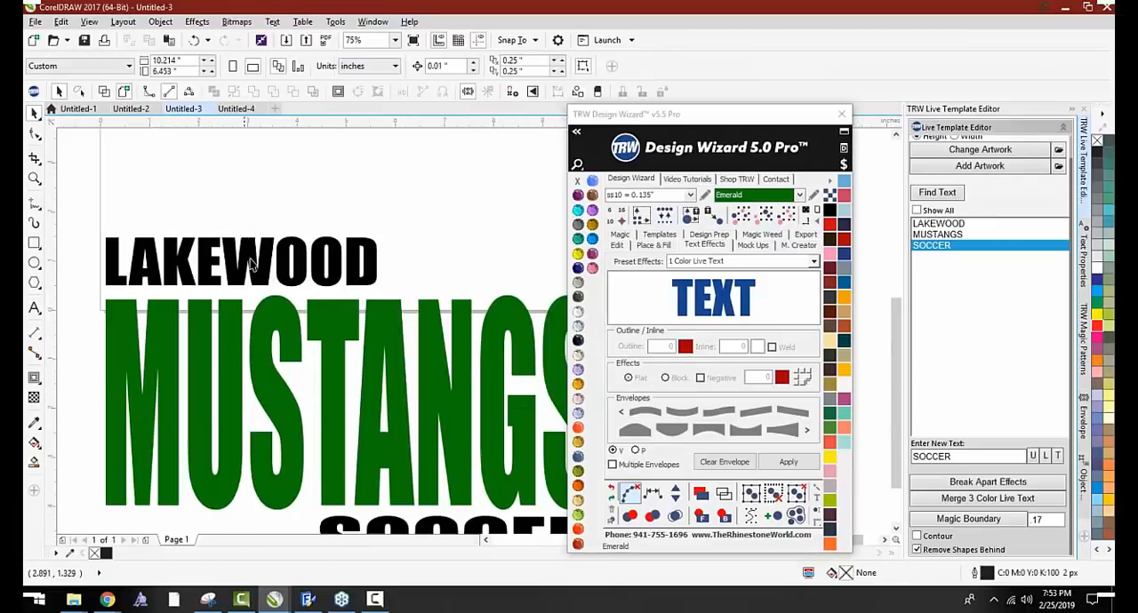
pyautogui.moveTo(255, 274); pyautogui.dragTo(241, 258)
pyautogui.scroll(-1, 250, 218)
# Move SOCCER up close beneath MUSTANGS and flatten it to about 0.788 inches tall
pyautogui.click(347, 391)
pyautogui.scroll(5, 347, 391)
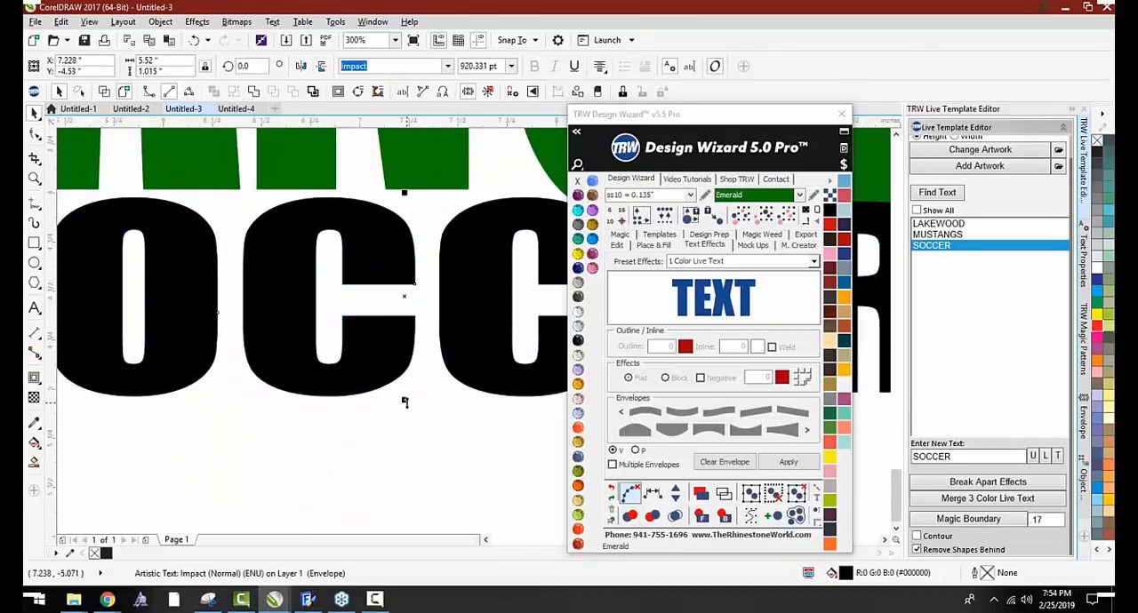
pyautogui.scroll(-2, 349, 367)
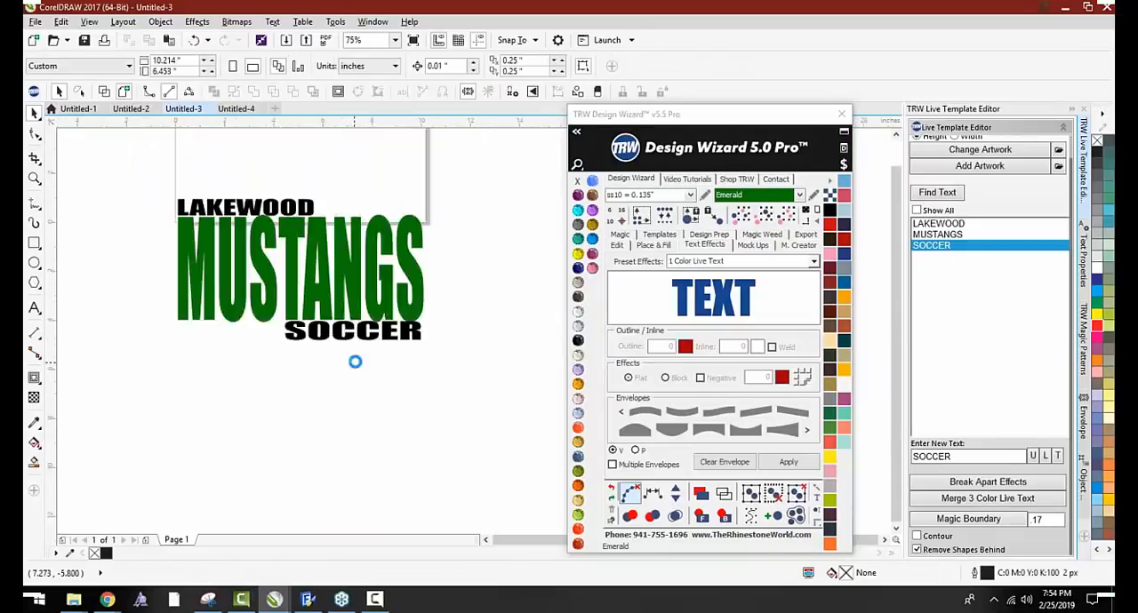
pyautogui.scroll(2, 357, 351)
pyautogui.click(360, 350)
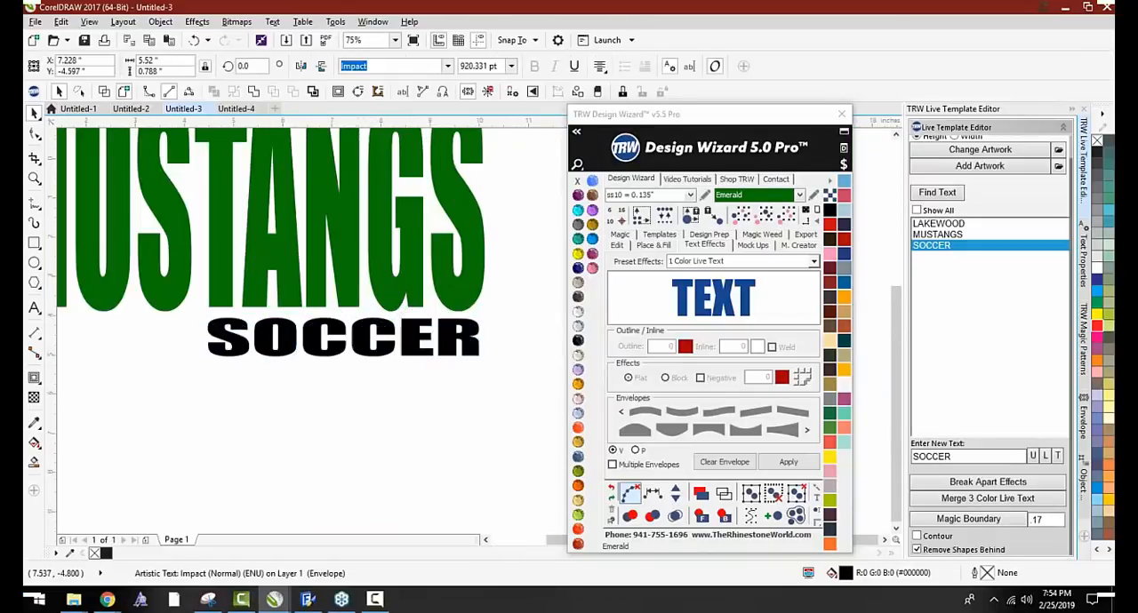
pyautogui.scroll(-2, 272, 195)
pyautogui.scroll(3, 296, 237)
pyautogui.click(297, 237)
pyautogui.scroll(-2, 297, 236)
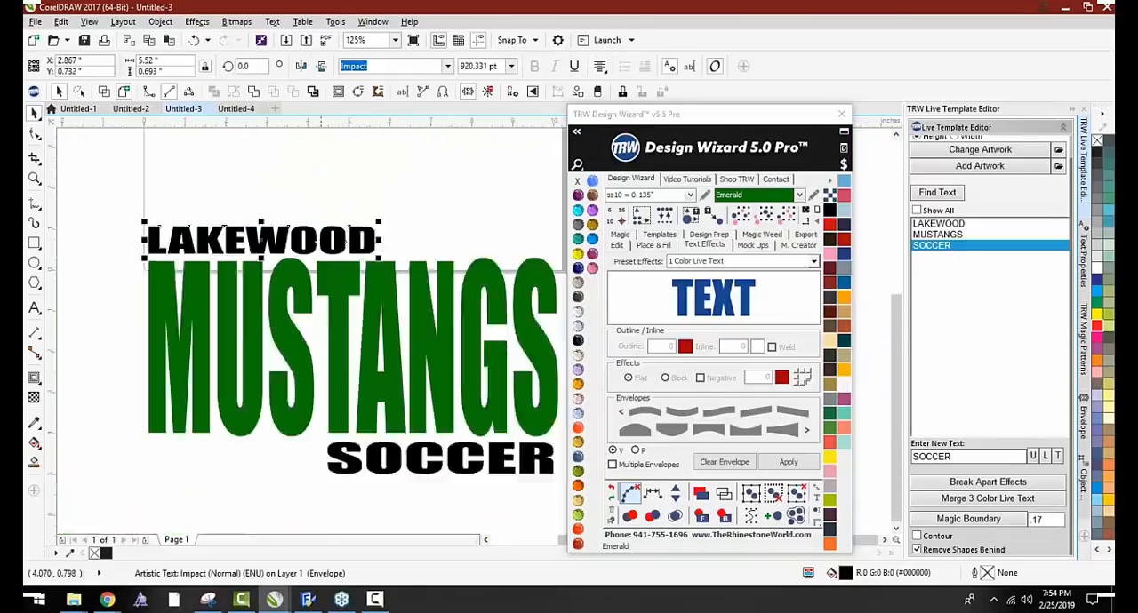
# Try a .17 Magic Boundary around MUSTANGS with Remove Shapes Behind turned off, and undo the boundary
pyautogui.click(338, 295)
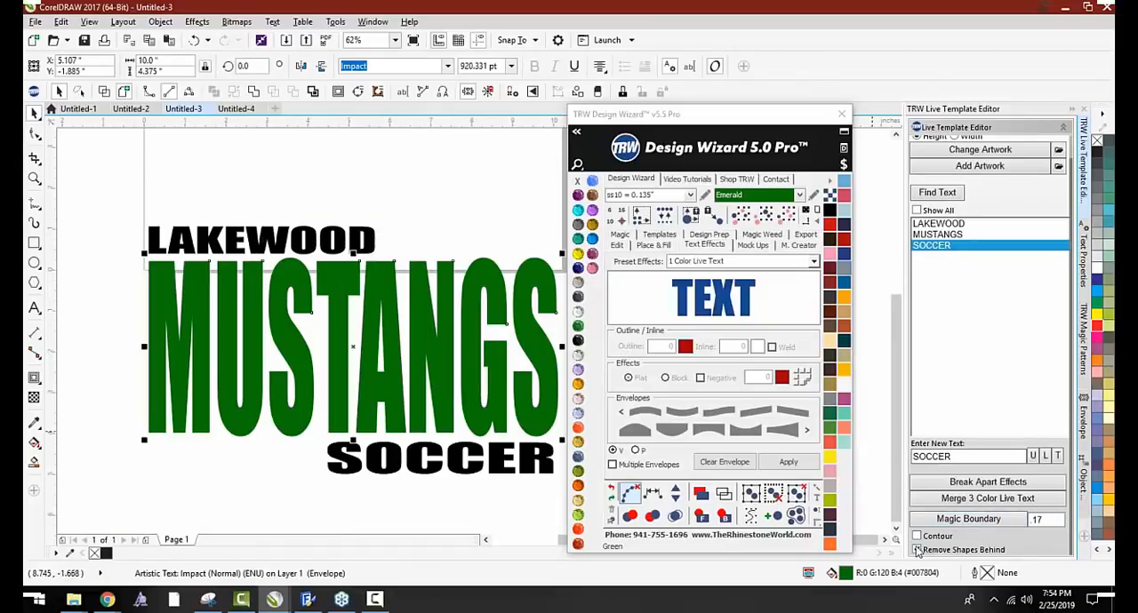
pyautogui.click(927, 525)
pyautogui.scroll(-2, 476, 317)
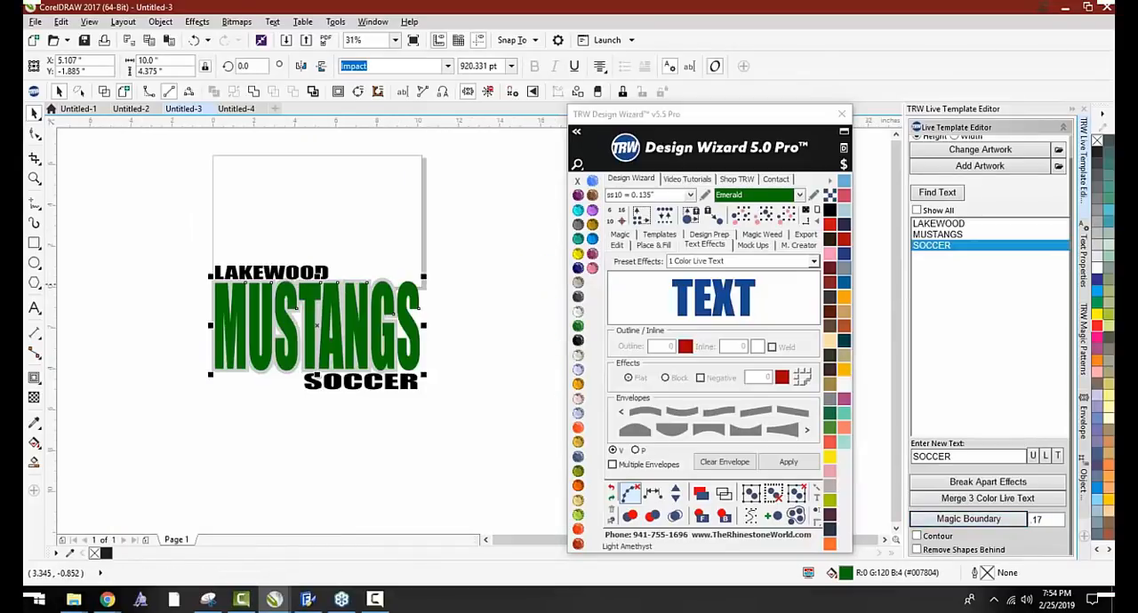
pyautogui.hotkey('ctrl', 'z')
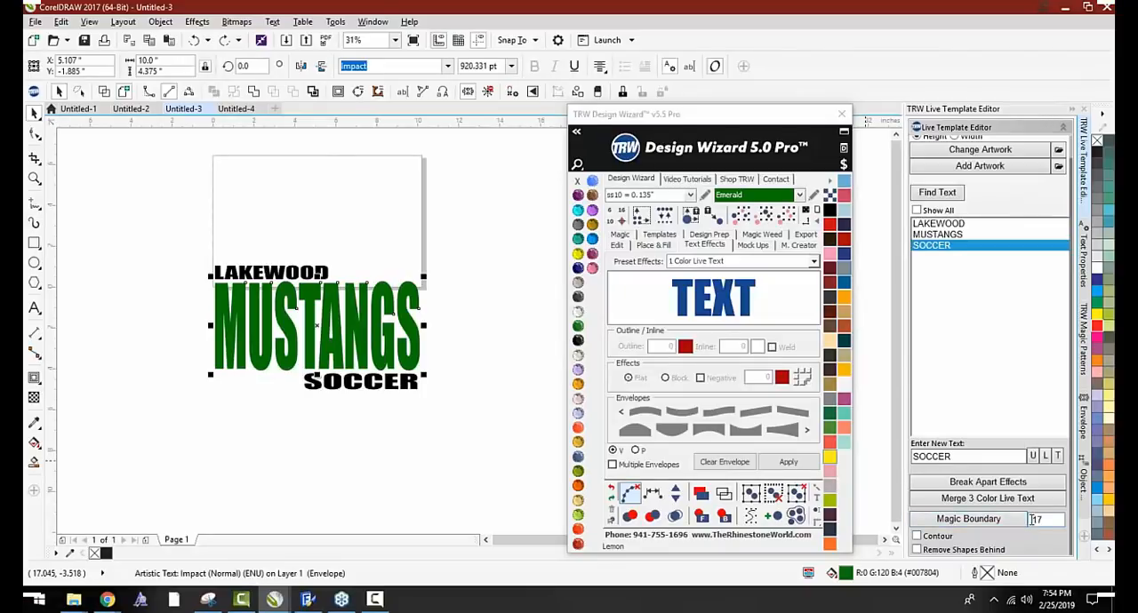
# Add a Magic Boundary with an offset of .1 around MUSTANGS and fill it with Jet Black
pyautogui.doubleClick(1034, 520)
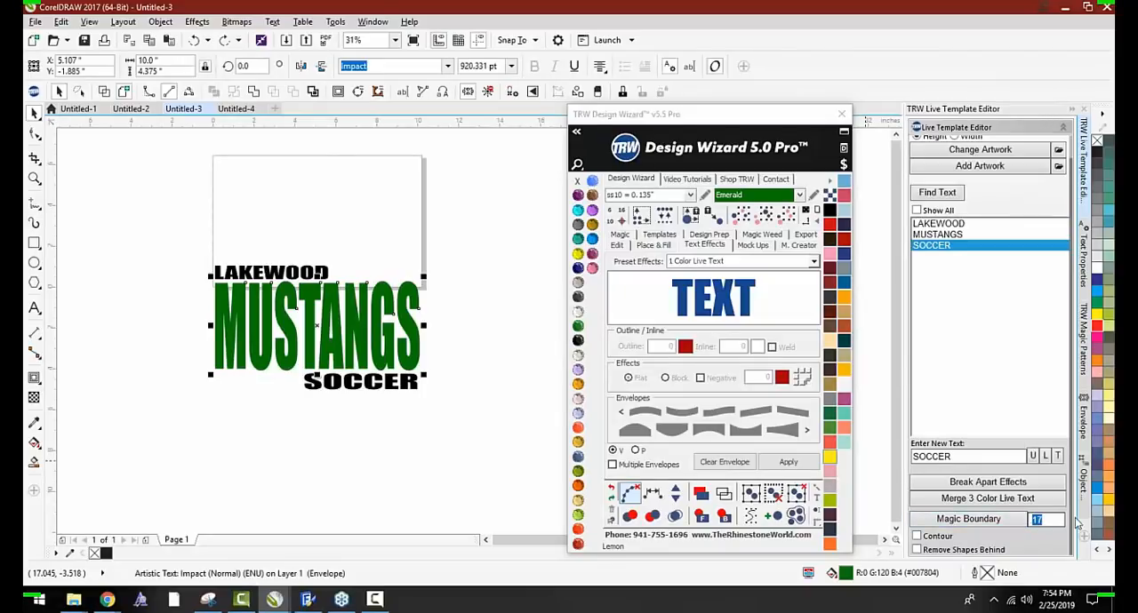
pyautogui.click(952, 522)
pyautogui.scroll(4, 430, 300)
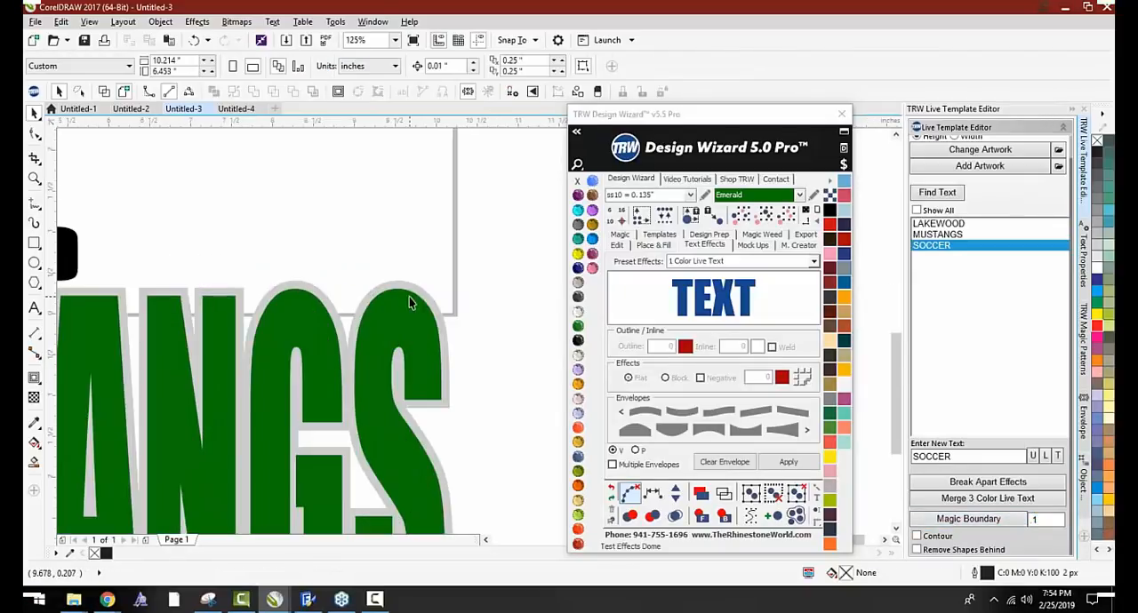
pyautogui.click(510, 336)
pyautogui.scroll(-1, 414, 251)
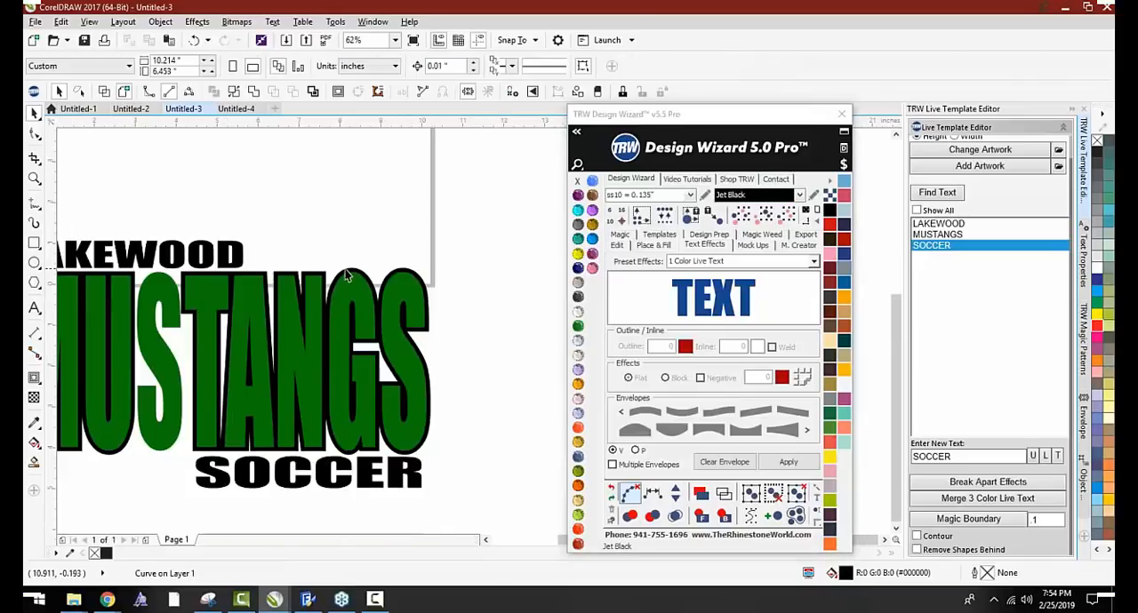
# Undo the Jet Black fill and the Magic Boundary around MUSTANGS
pyautogui.scroll(-1, 365, 280)
pyautogui.scroll(1, 271, 284)
pyautogui.click(271, 285)
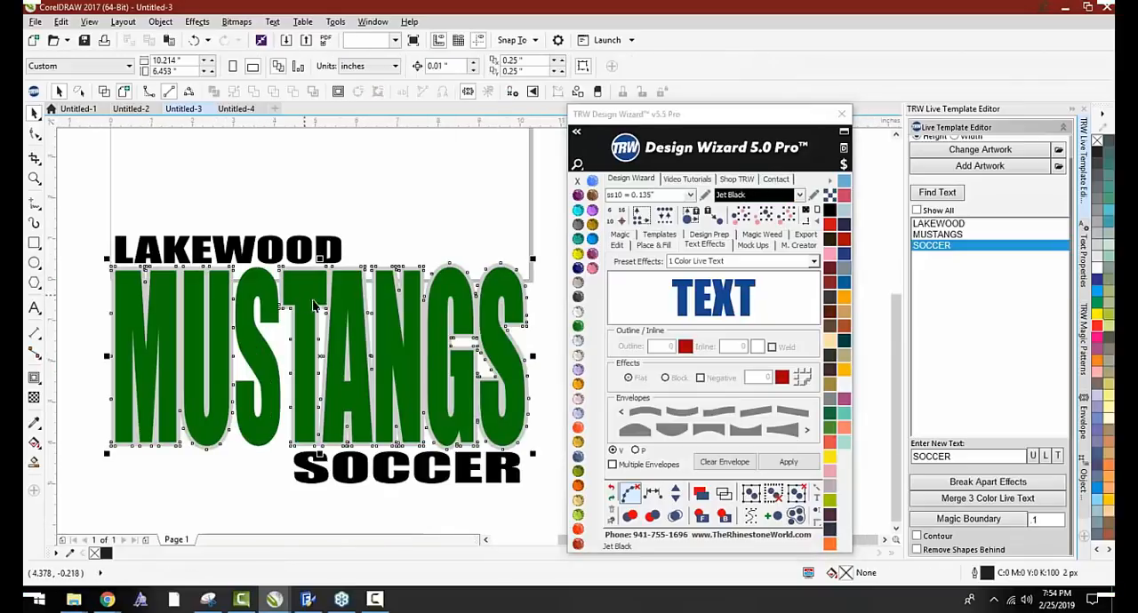
pyautogui.scroll(-1, 318, 301)
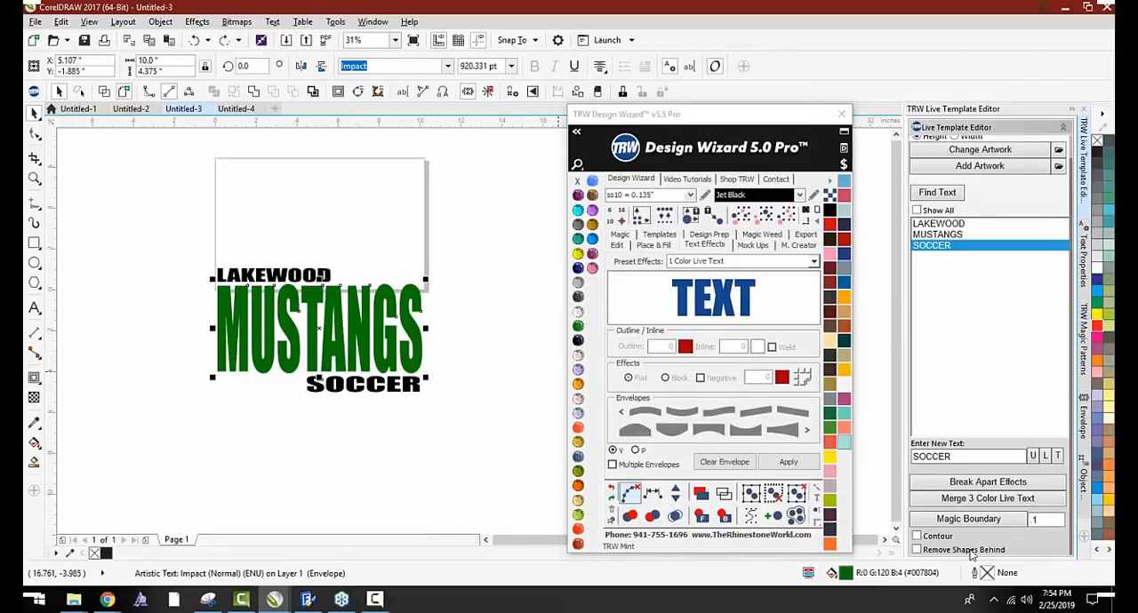
# Apply the .1 Magic Boundary to MUSTANGS again and color the boundary shape Jet Black
pyautogui.click(985, 522)
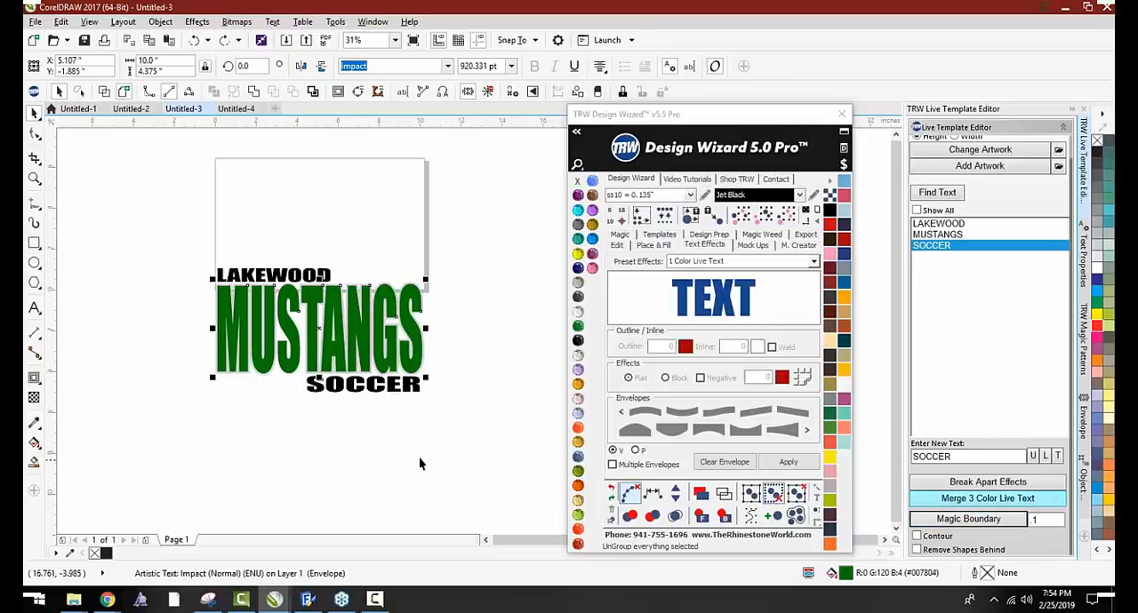
pyautogui.scroll(3, 285, 282)
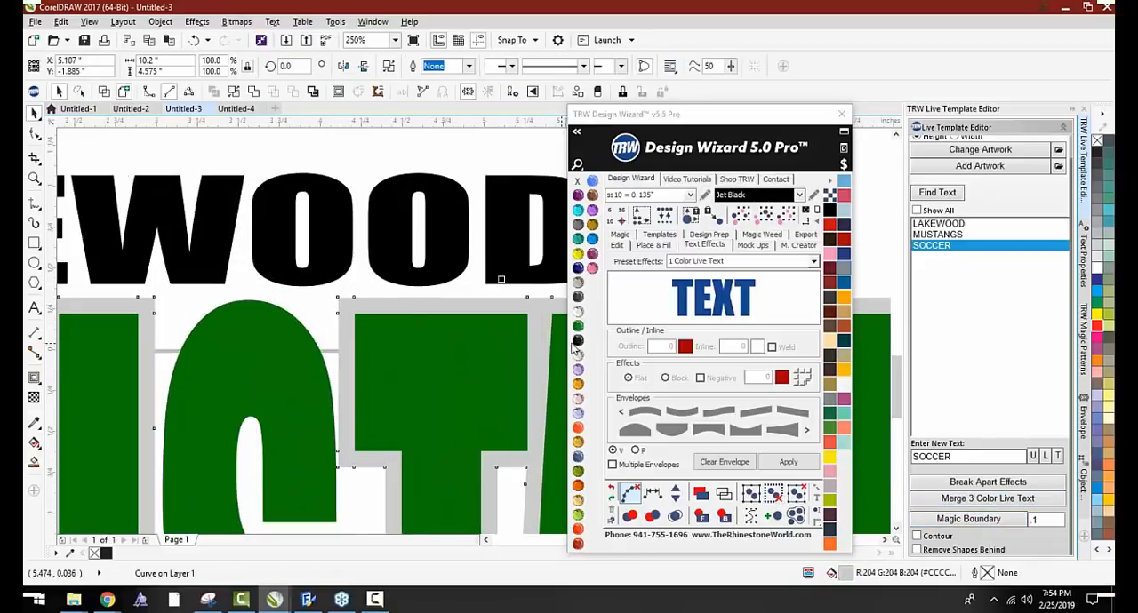
pyautogui.click(578, 341)
pyautogui.scroll(-2, 317, 347)
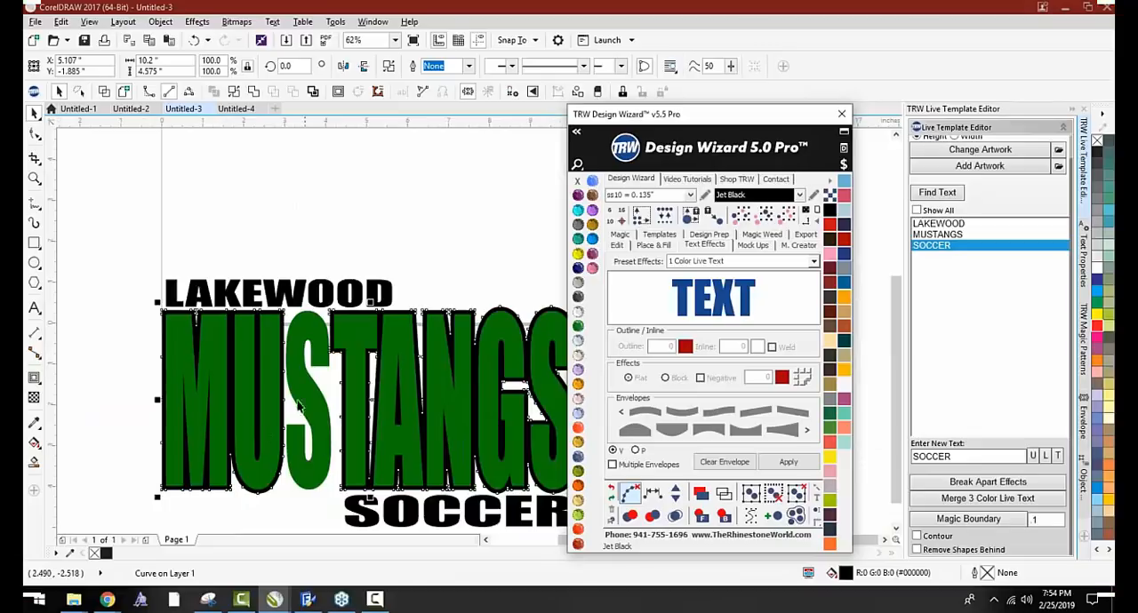
pyautogui.scroll(-1, 310, 328)
pyautogui.click(190, 335)
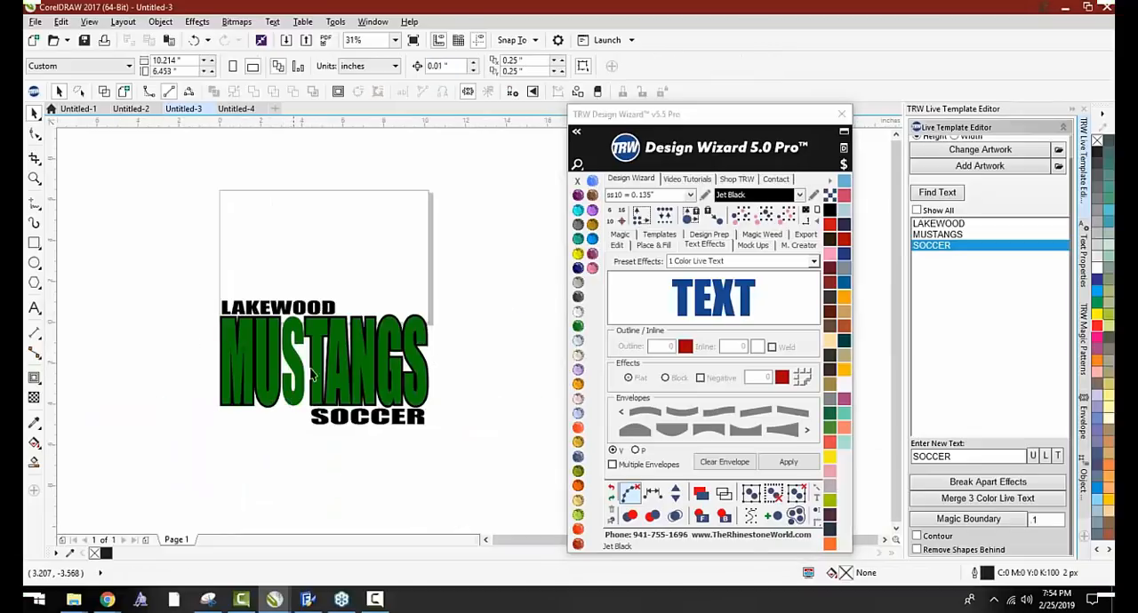
# Undo the repeated black boundary so only the green MUSTANGS text is left between the other two lines
pyautogui.scroll(1, 298, 350)
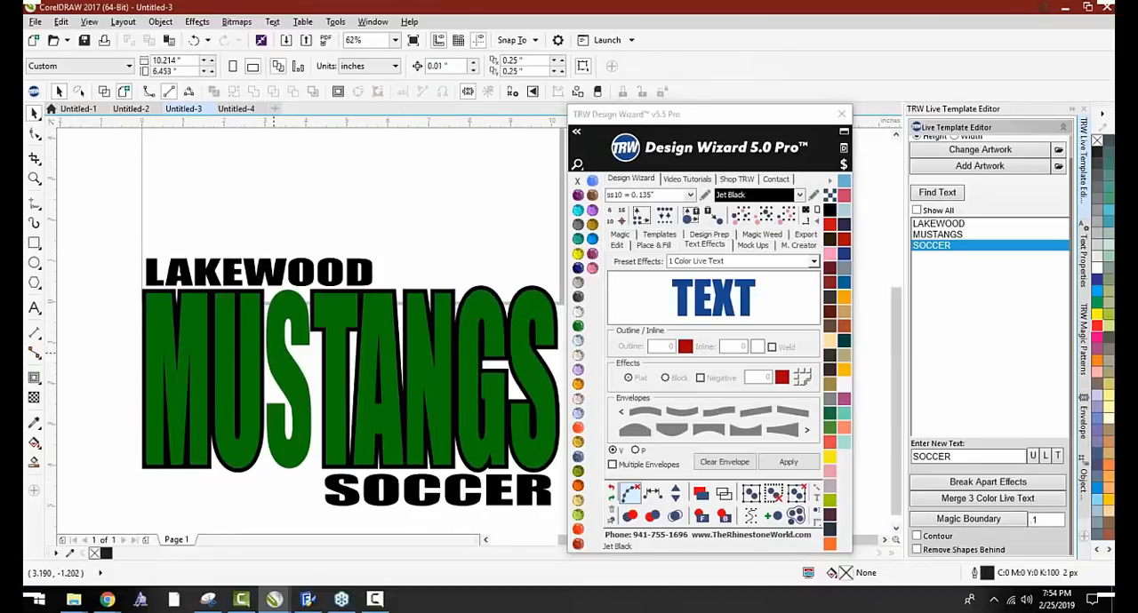
pyautogui.hotkey('ctrl', 'z')
pyautogui.hotkey('ctrl', 'z')
pyautogui.scroll(-1, 446, 360)
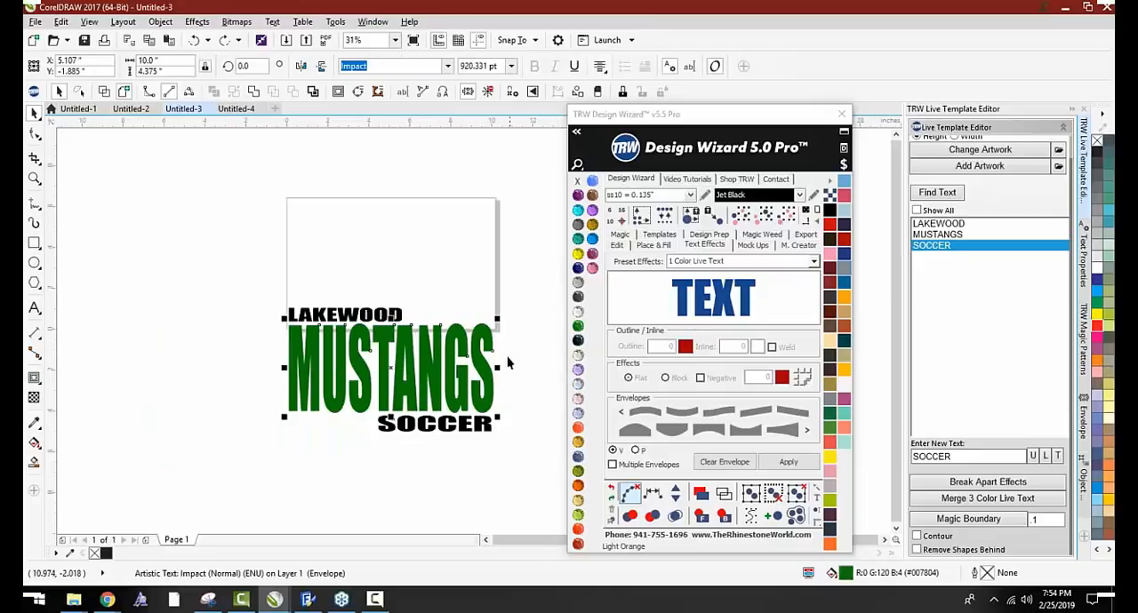
# Stretch MUSTANGS horizontally to about 10.867 inches wide, keeping its left edge in place
pyautogui.moveTo(498, 368); pyautogui.dragTo(517, 368)
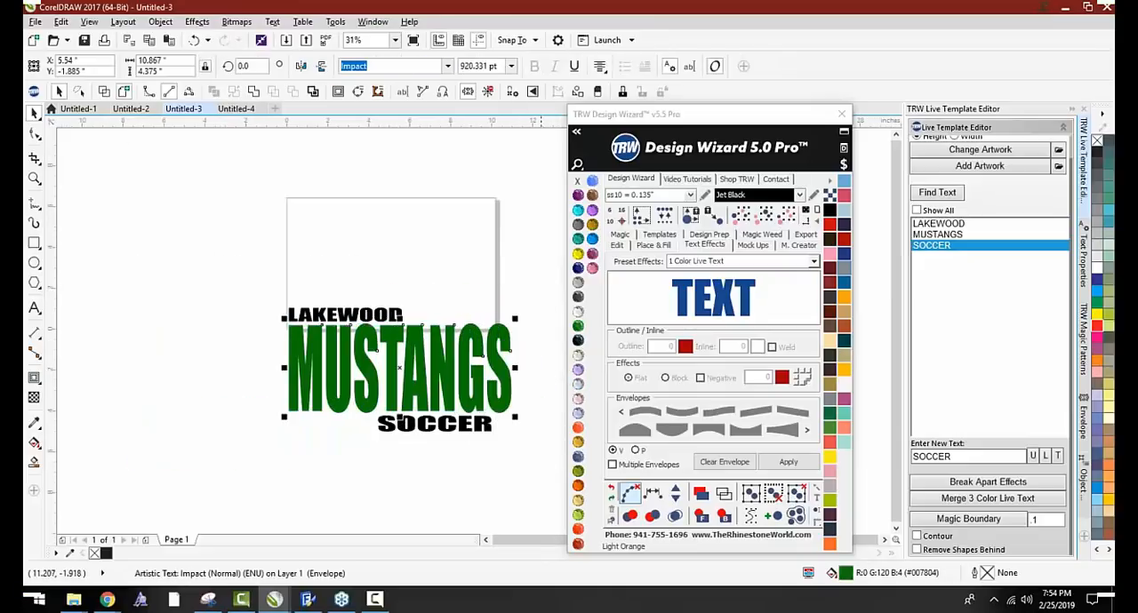
# Apply the .1 Magic Boundary around the widened MUSTANGS text and fill the boundary shape with Jet Black
pyautogui.click(962, 522)
pyautogui.scroll(2, 356, 436)
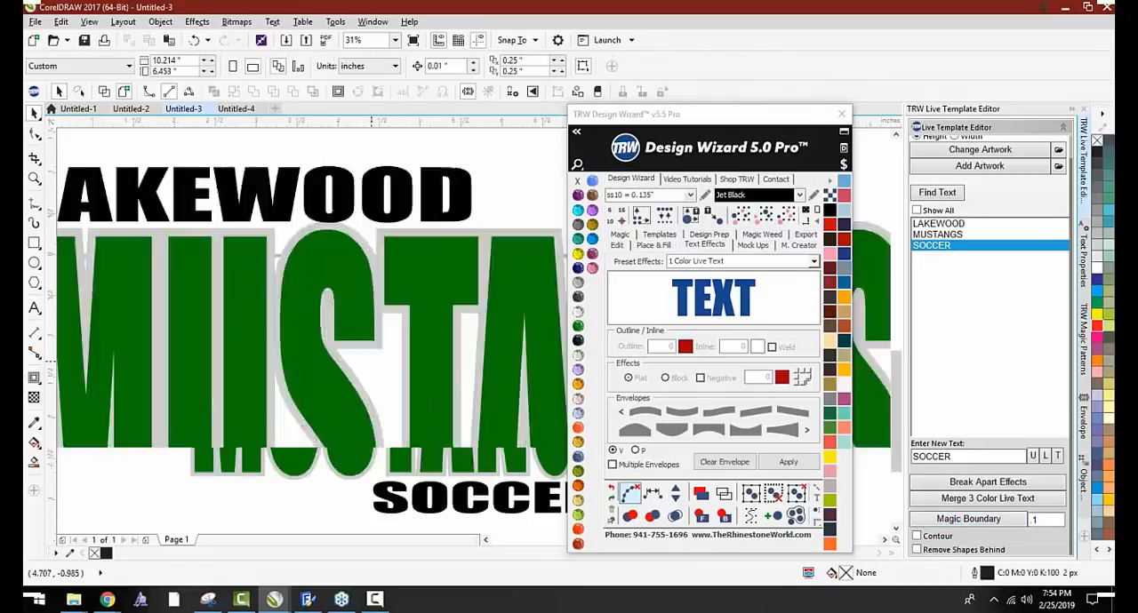
pyautogui.click(358, 379)
pyautogui.click(578, 340)
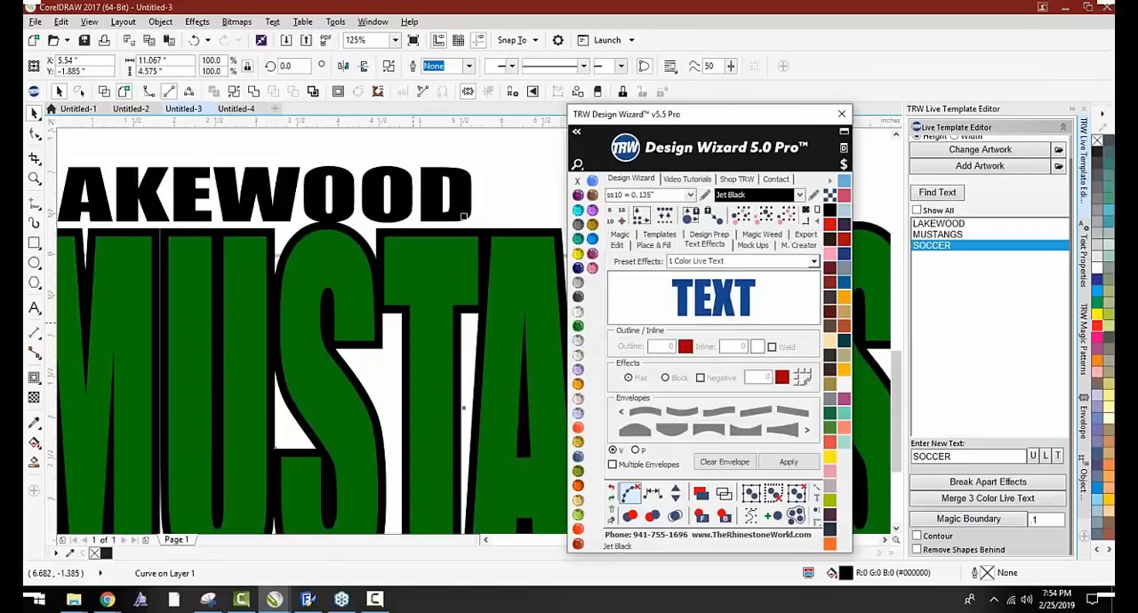
# Narrow MUSTANGS together with its boundary to about 10.008 inches wide so its right edge lines up with SOCCER
pyautogui.scroll(-2, 190, 292)
pyautogui.keyDown('shift'); pyautogui.click(367, 319); pyautogui.keyUp('shift')
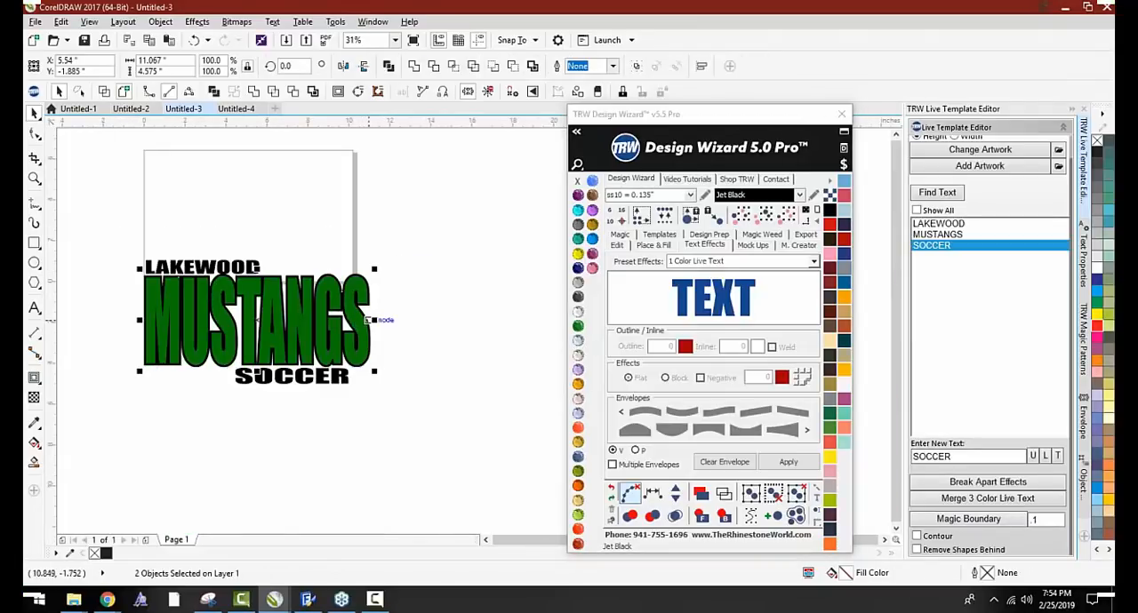
pyautogui.moveTo(367, 319); pyautogui.dragTo(347, 321)
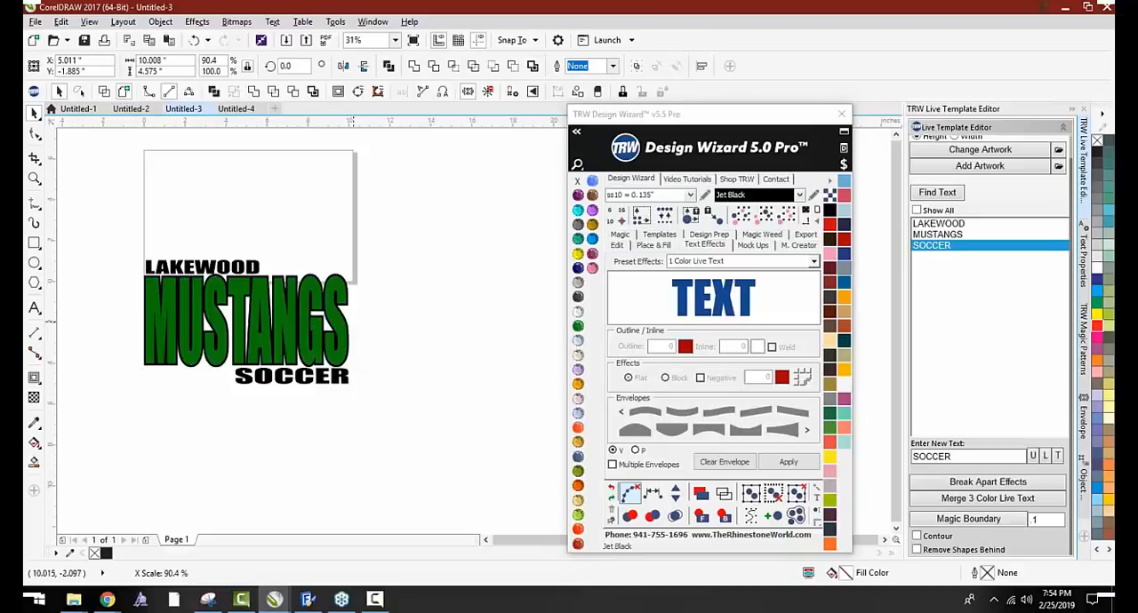
# Reposition LAKEWOOD slightly so it sits just above the outlined MUSTANGS, aligned with its left edge
pyautogui.scroll(1, 204, 275)
pyautogui.click(204, 269)
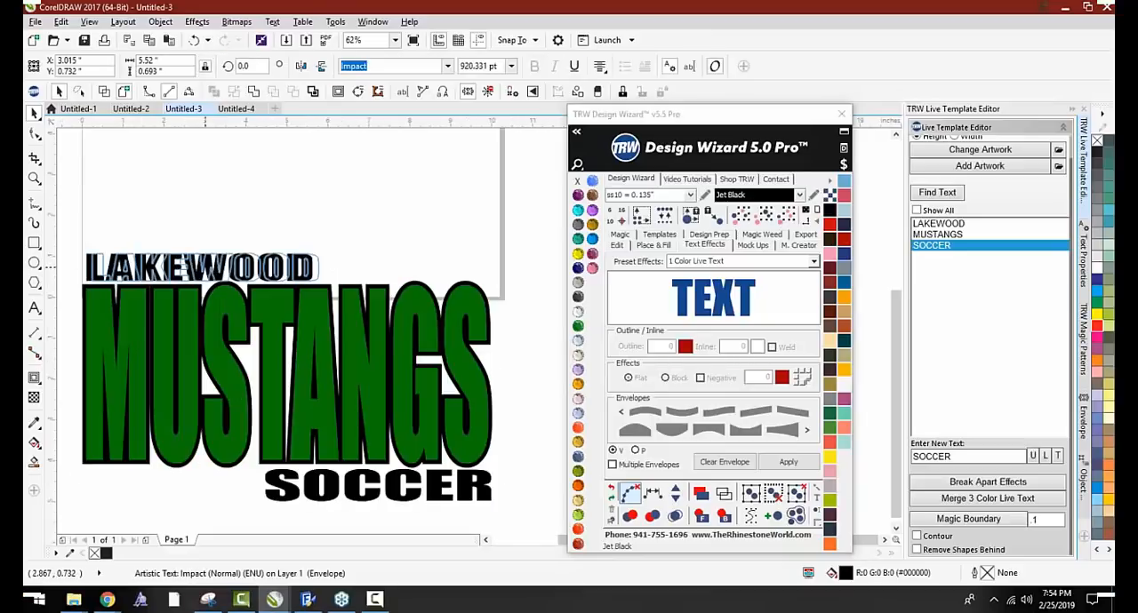
pyautogui.scroll(1, 205, 265)
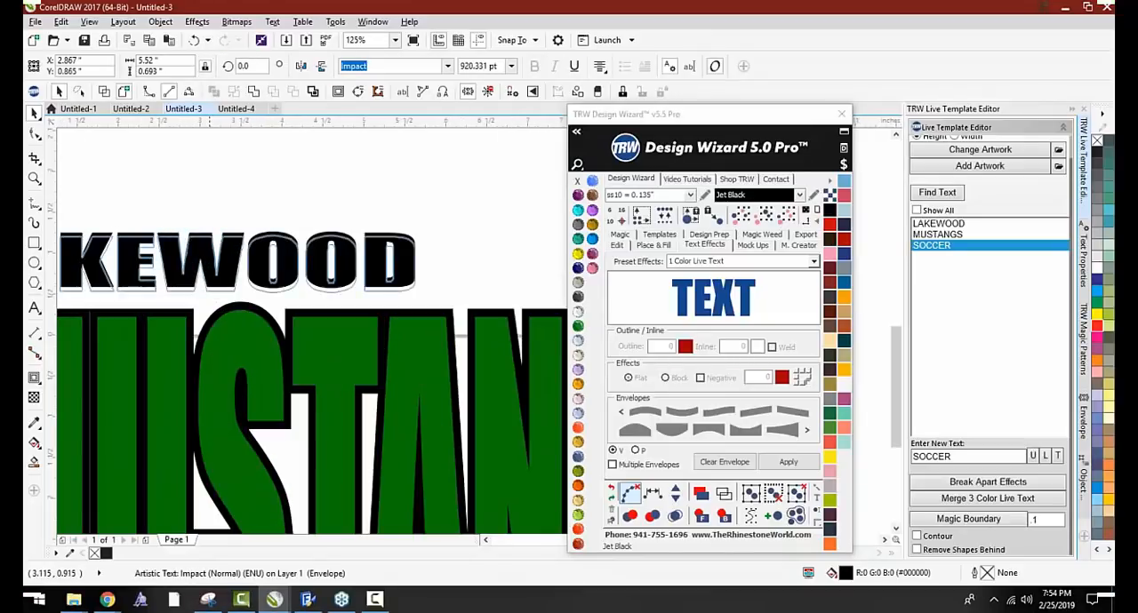
pyautogui.scroll(-2, 206, 253)
pyautogui.click(137, 247)
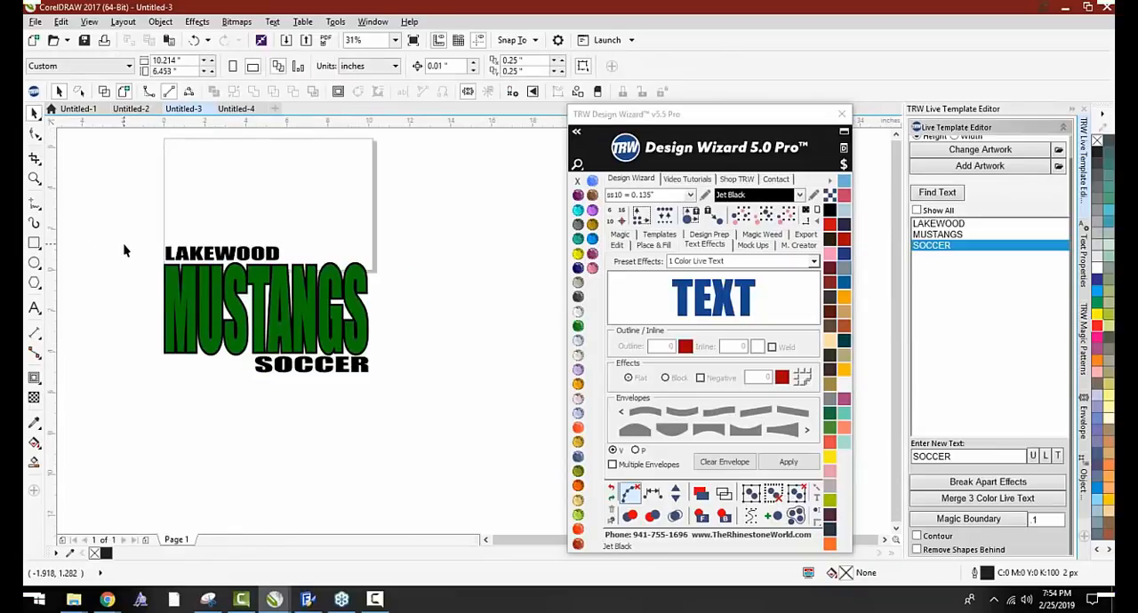
pyautogui.scroll(-1, 253, 322)
pyautogui.scroll(1, 253, 322)
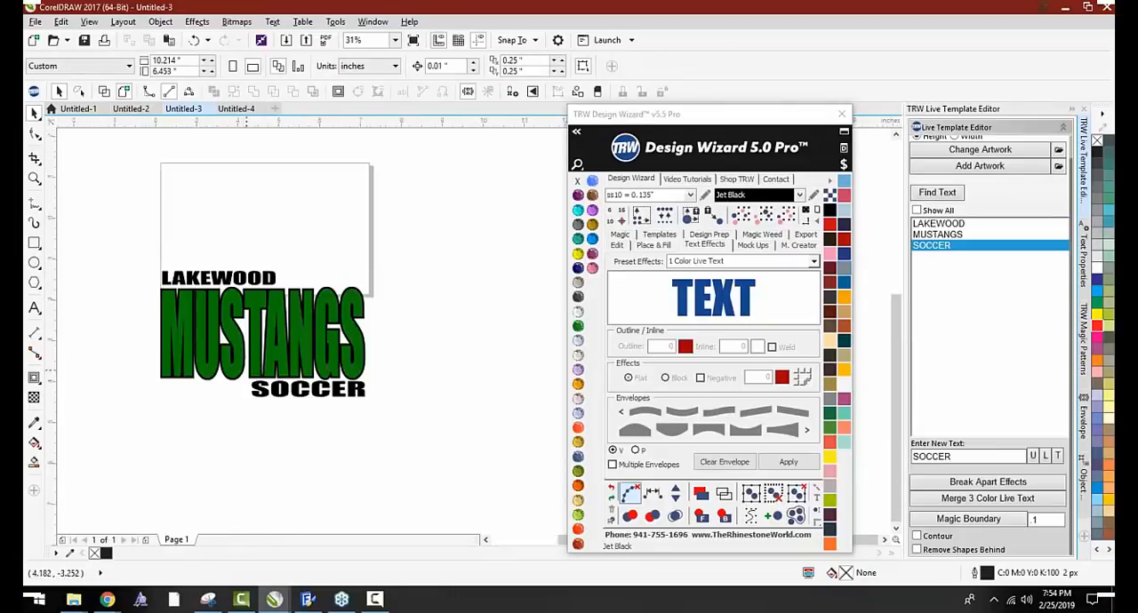
# Add the TRW 0110A V3 Soccer Thick artwork from the TRW Live Templates Volume 3 Clipart CDR folder
pyautogui.scroll(1, 253, 322)
pyautogui.click(942, 166)
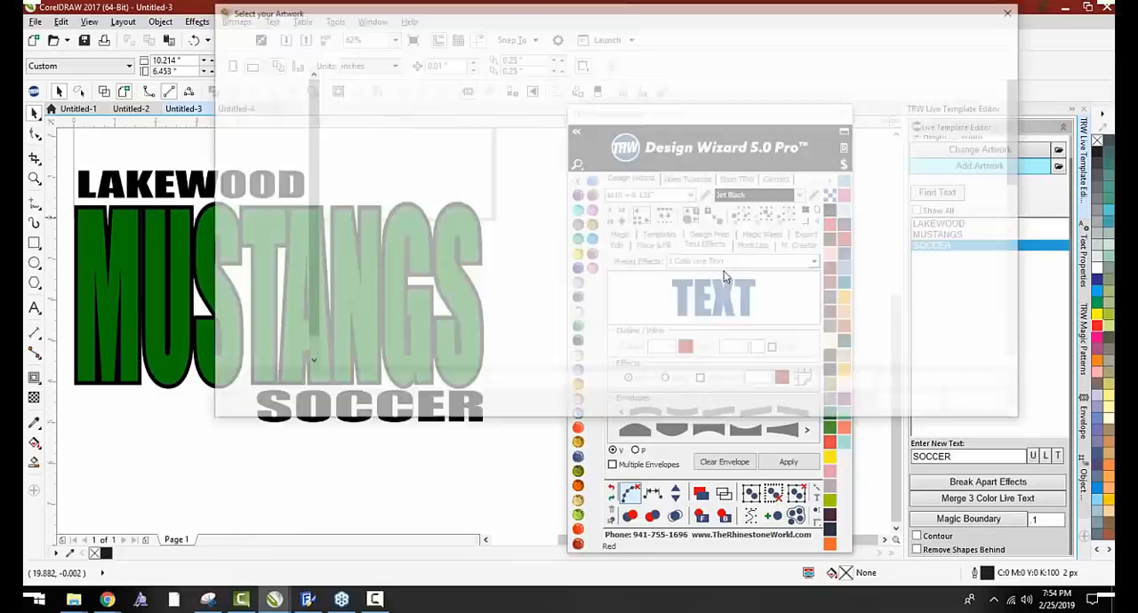
pyautogui.scroll(-5, 426, 325)
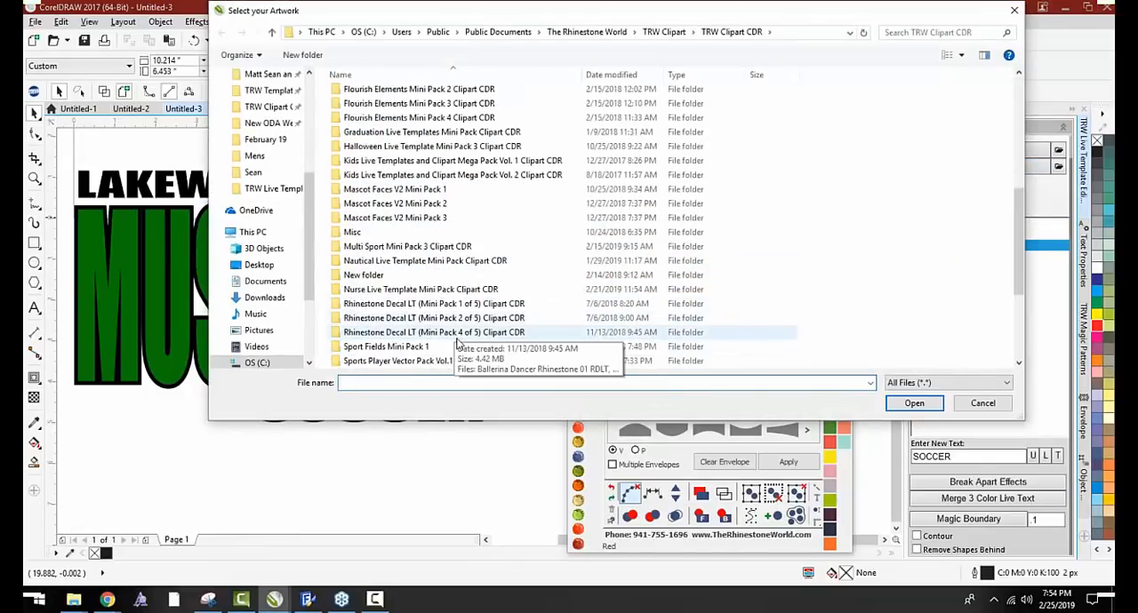
pyautogui.scroll(-4, 449, 294)
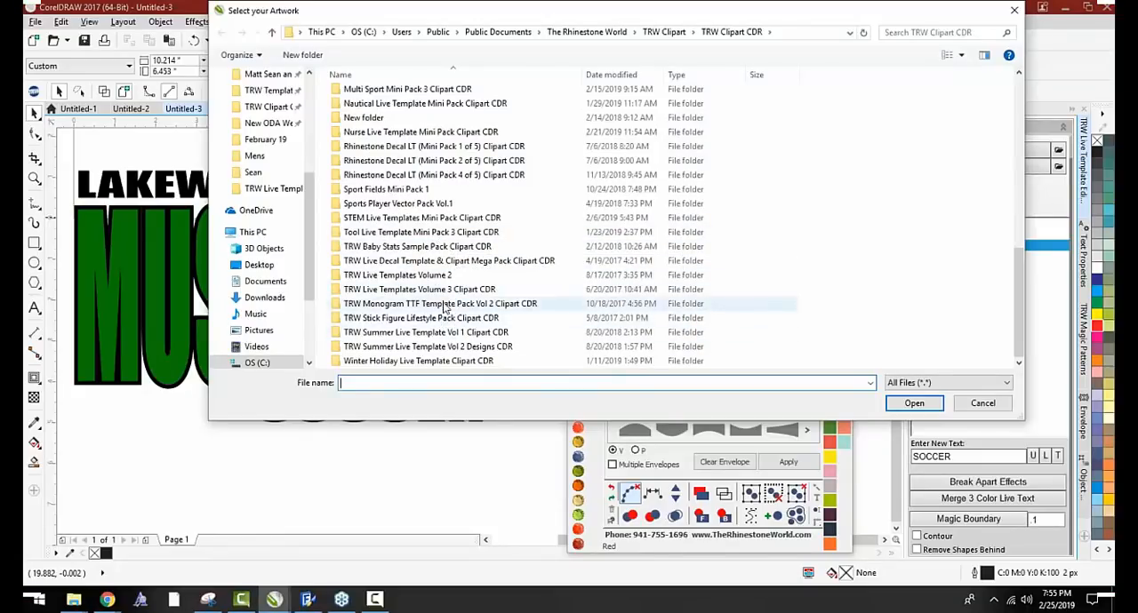
pyautogui.doubleClick(437, 289)
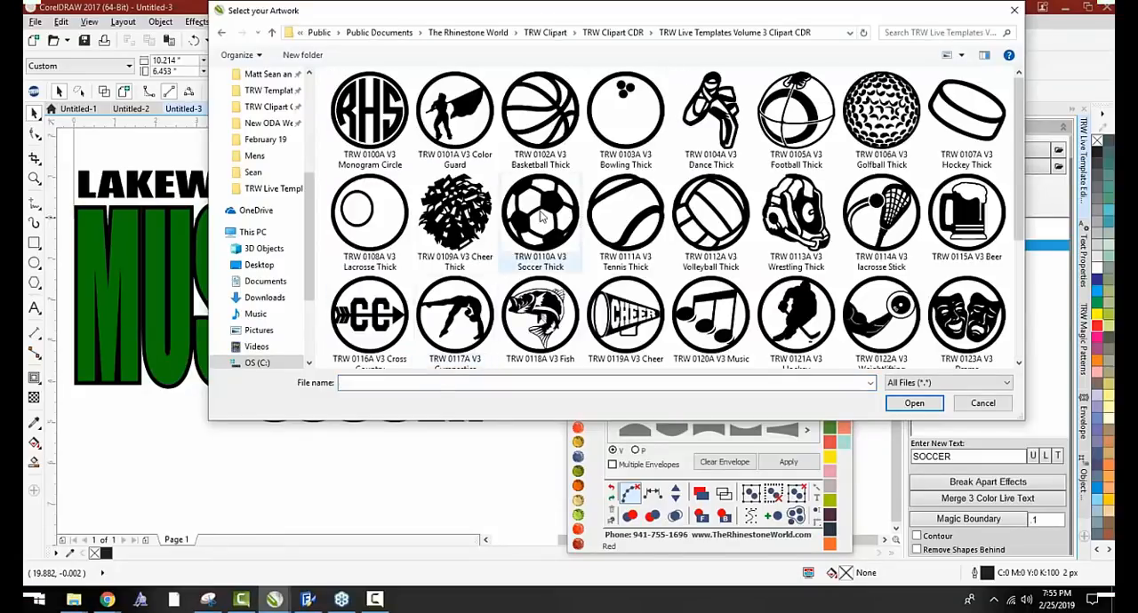
pyautogui.doubleClick(540, 215)
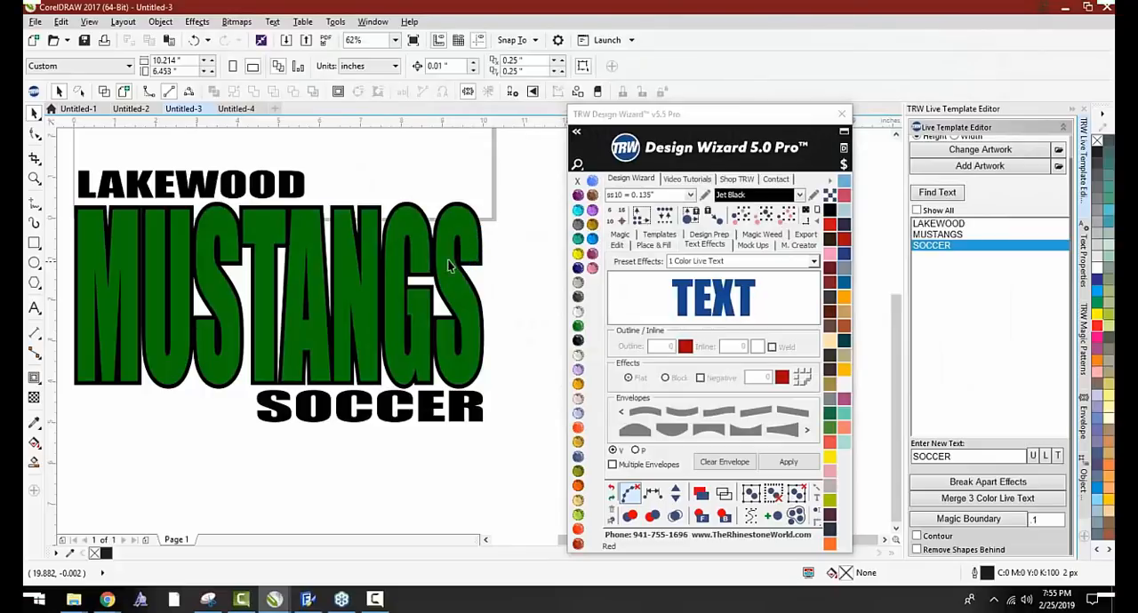
# Place the soccer ball over the upper-right part of MUSTANGS and enlarge it to about 4.572 inches
pyautogui.moveTo(358, 142); pyautogui.dragTo(314, 327)
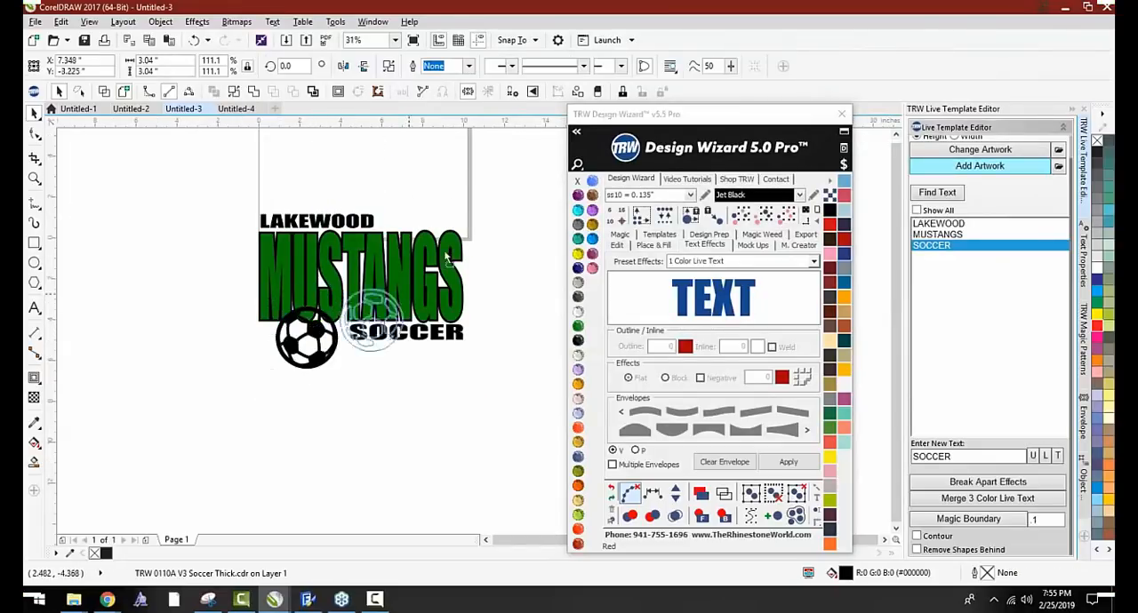
pyautogui.moveTo(447, 258); pyautogui.dragTo(417, 213)
pyautogui.moveTo(428, 210); pyautogui.dragTo(474, 178)
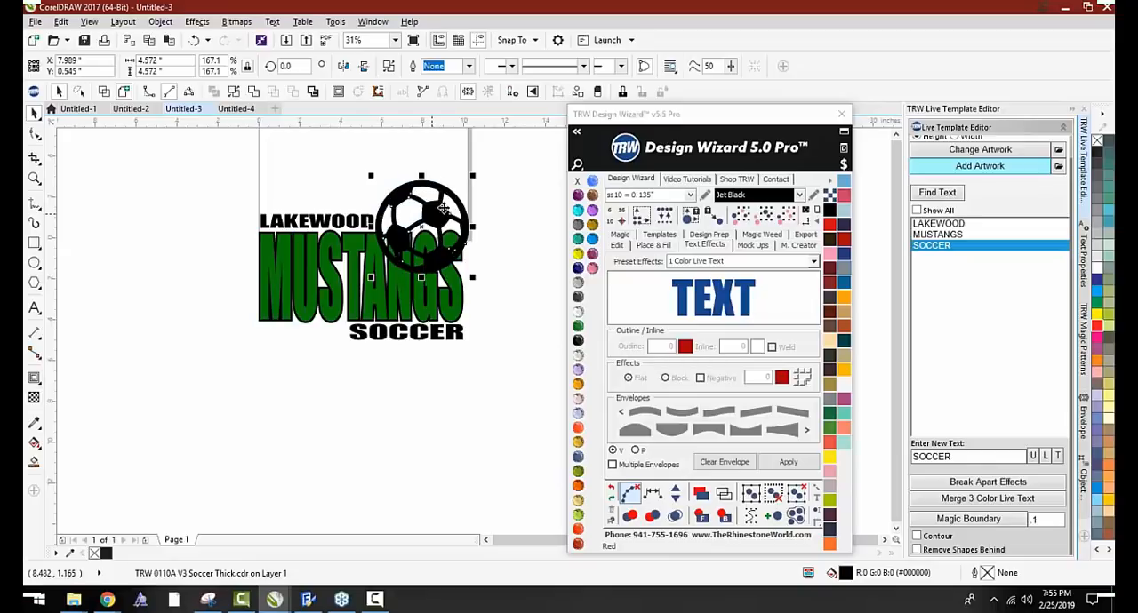
pyautogui.scroll(2, 441, 208)
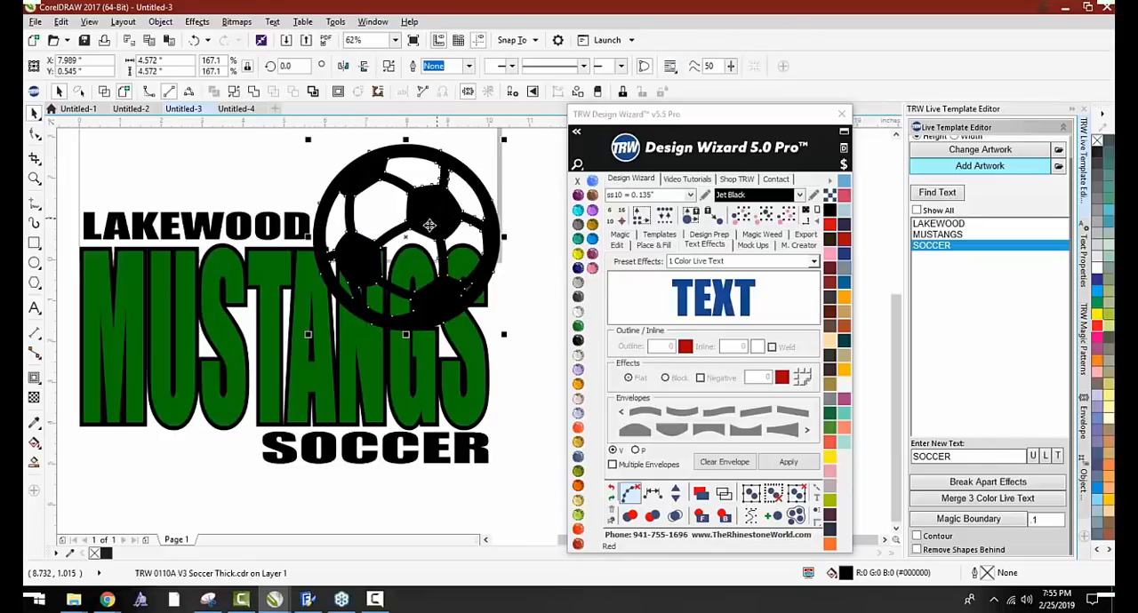
# Shift LAKEWOOD slightly left, away from the ball, and shrink the soccer ball to about 4.339 inches
pyautogui.click(292, 238)
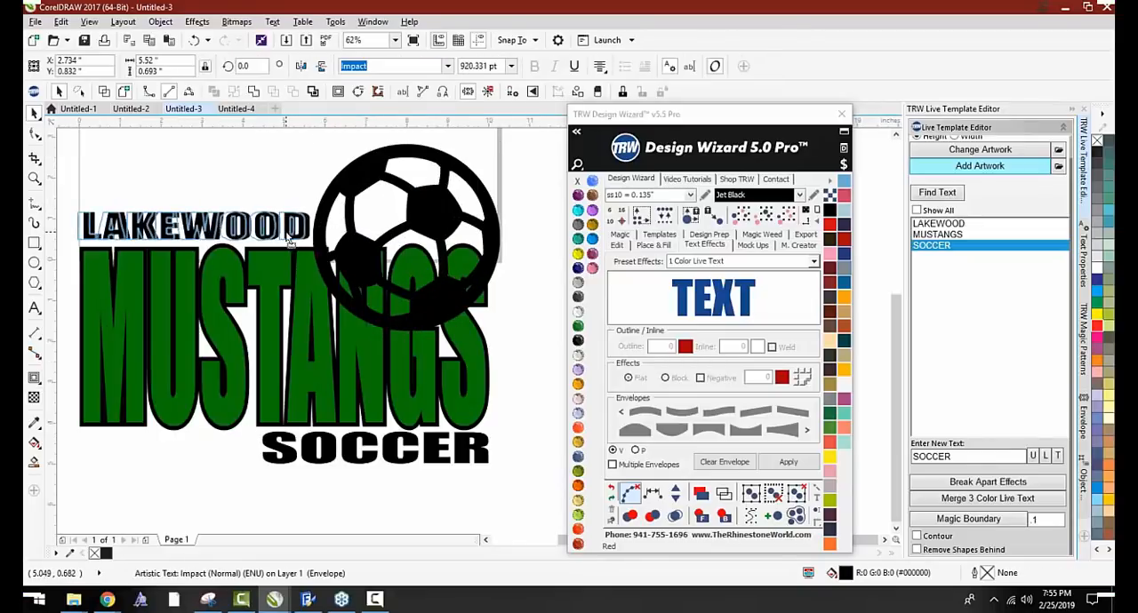
pyautogui.click(467, 228)
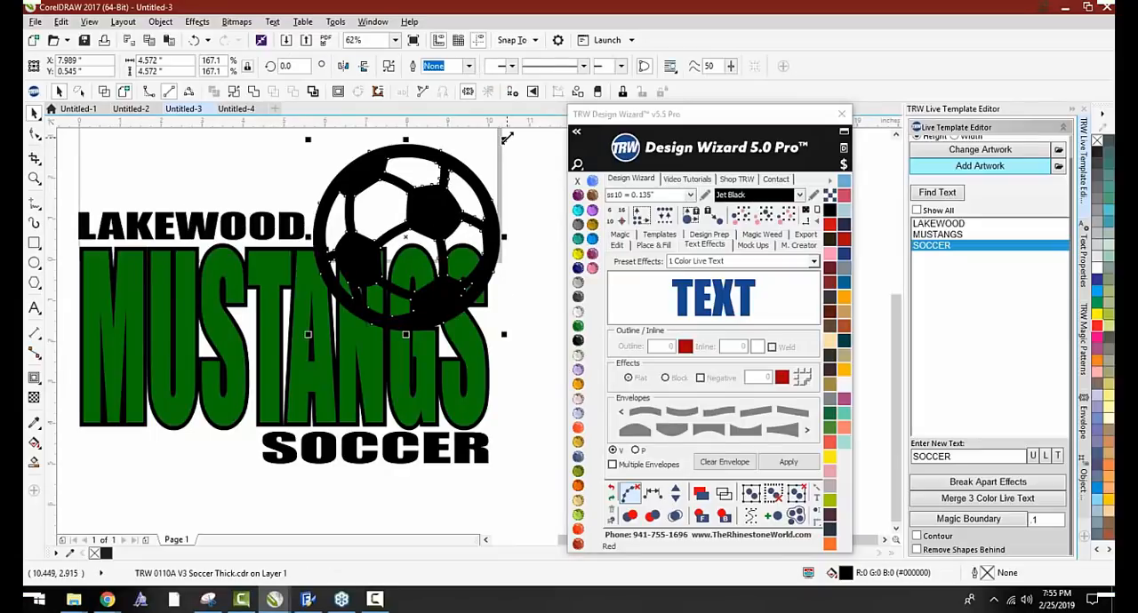
pyautogui.moveTo(508, 137); pyautogui.dragTo(497, 148)
# Apply the Stone Outline effect around the soccer ball
pyautogui.click(416, 221)
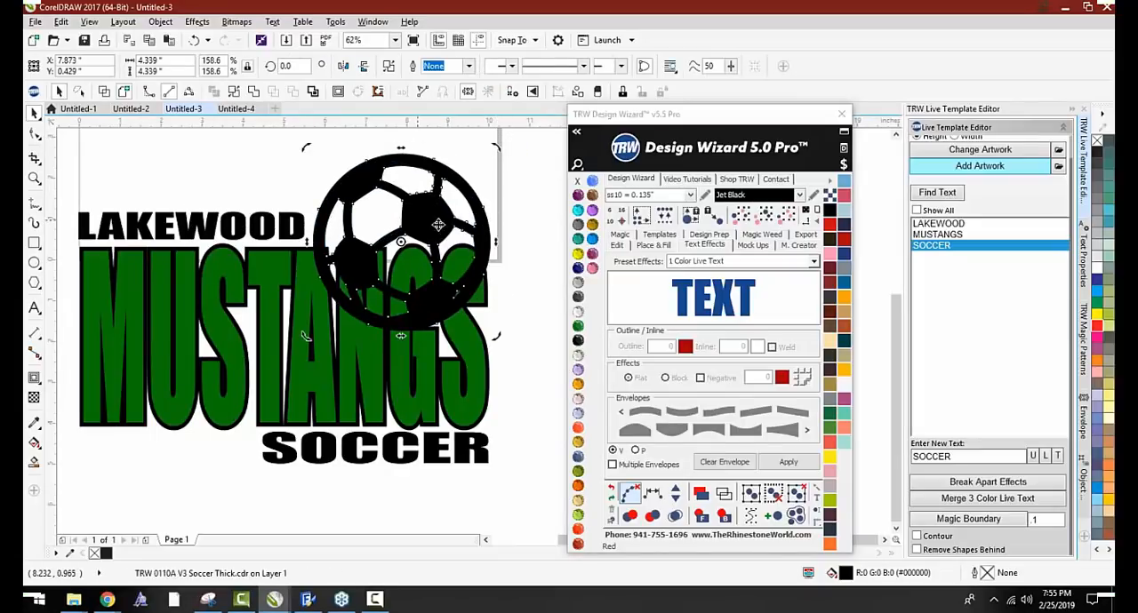
pyautogui.click(647, 247)
pyautogui.click(615, 247)
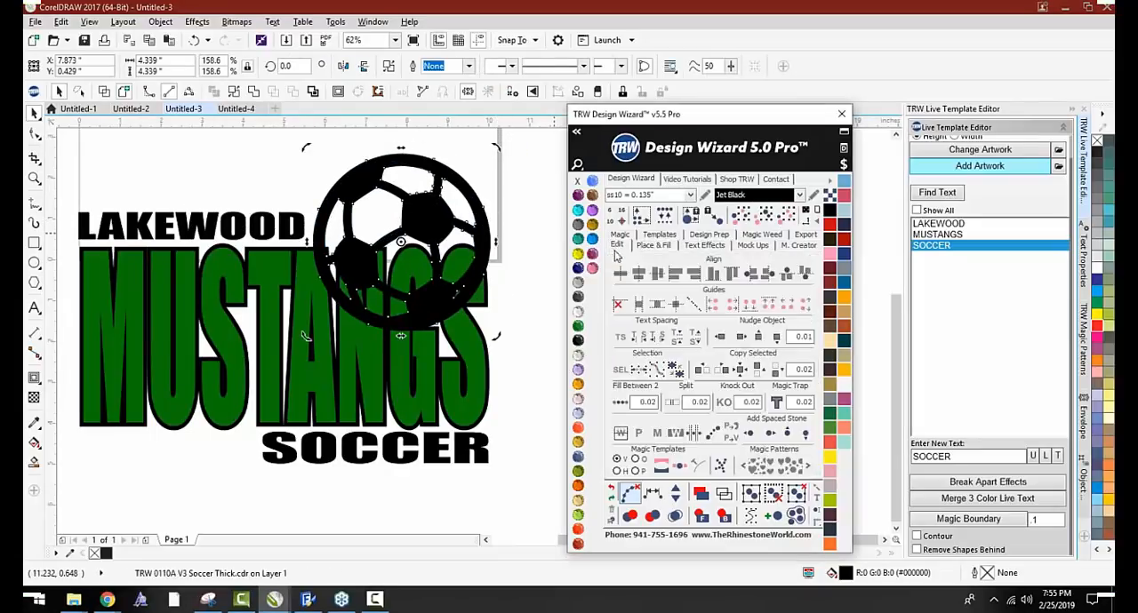
pyautogui.click(618, 234)
pyautogui.click(655, 300)
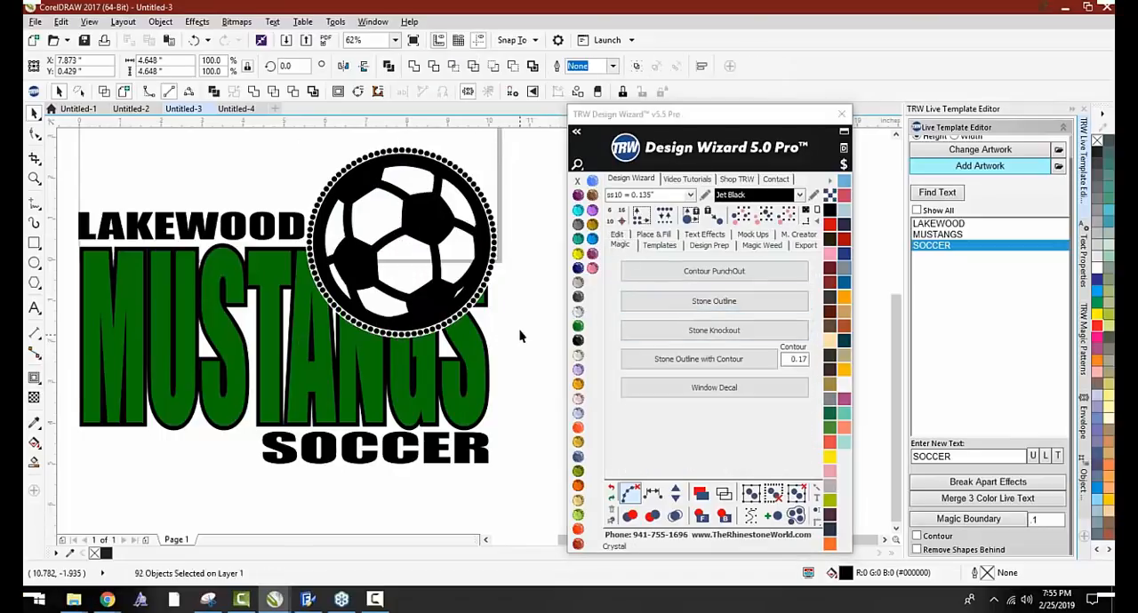
pyautogui.click(521, 336)
pyautogui.scroll(-2, 477, 293)
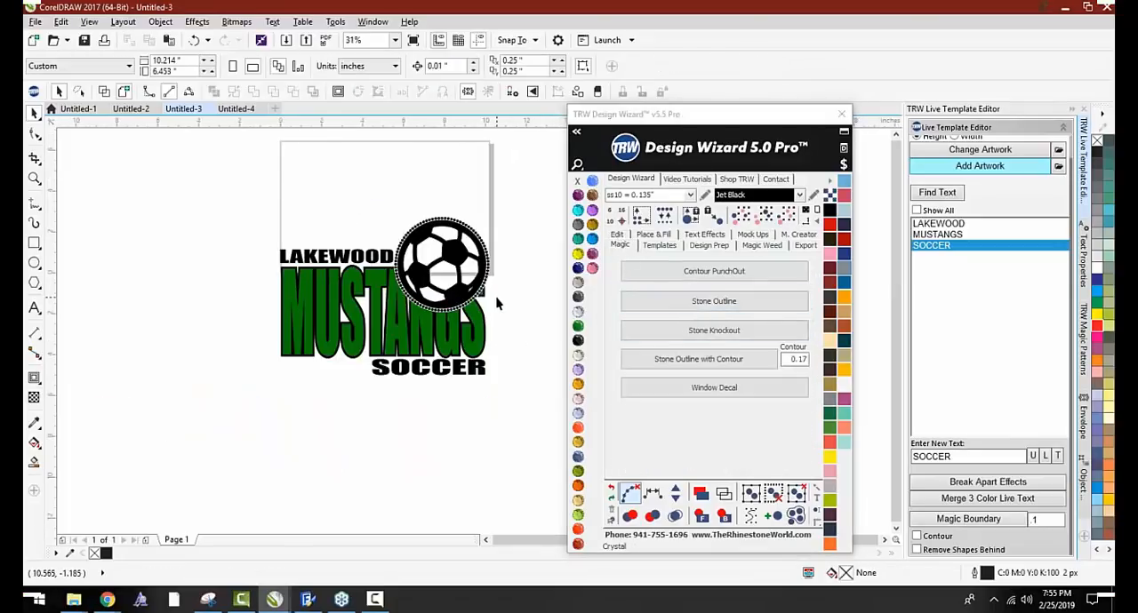
# Undo the Stone Outline around the soccer ball
pyautogui.hotkey('ctrl', 'z')
pyautogui.hotkey('ctrl', 'z')
pyautogui.hotkey('ctrl', 'z')
pyautogui.hotkey('ctrl', 'z')
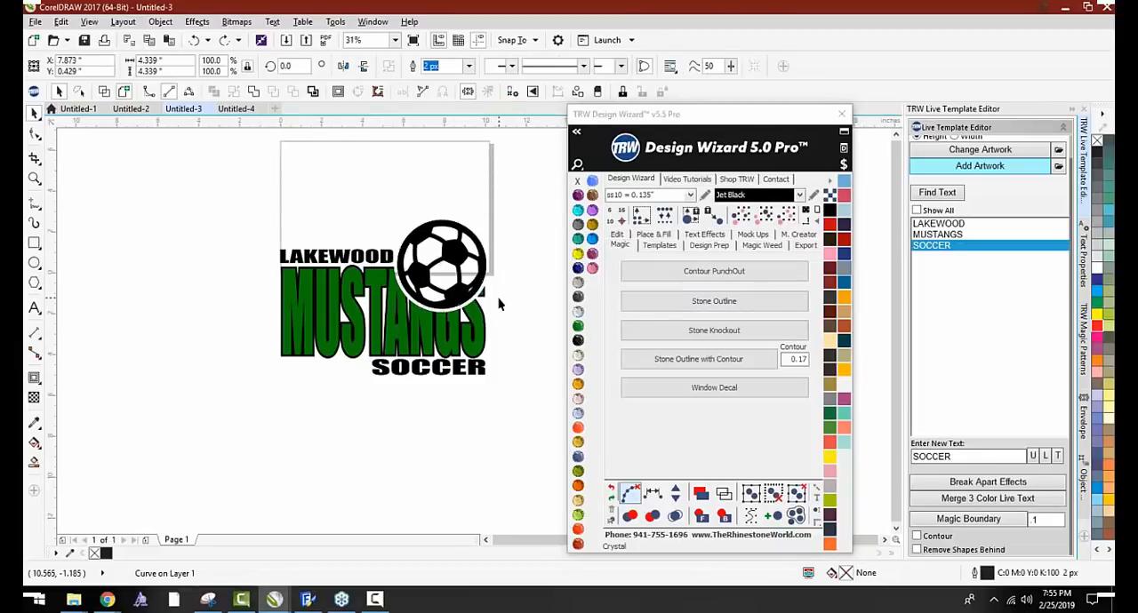
# Move the soccer ball to the lower-right end of MUSTANGS and set SOCCER aside below the layout
pyautogui.moveTo(460, 249); pyautogui.dragTo(462, 354)
pyautogui.moveTo(383, 372); pyautogui.dragTo(249, 445)
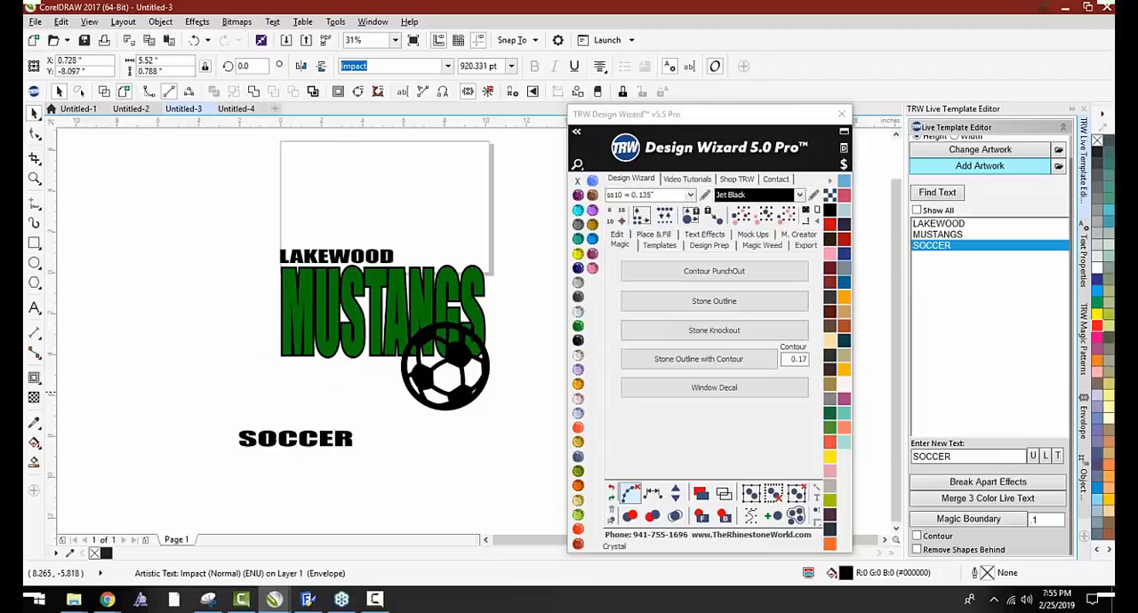
# Shrink the soccer ball at the lower-right of MUSTANGS and surround it with a Stone Outline about 2.584 inches wide overall
pyautogui.click(486, 393)
pyautogui.moveTo(499, 410); pyautogui.dragTo(525, 372)
pyautogui.scroll(1, 438, 336)
pyautogui.click(714, 300)
pyautogui.scroll(-1, 368, 437)
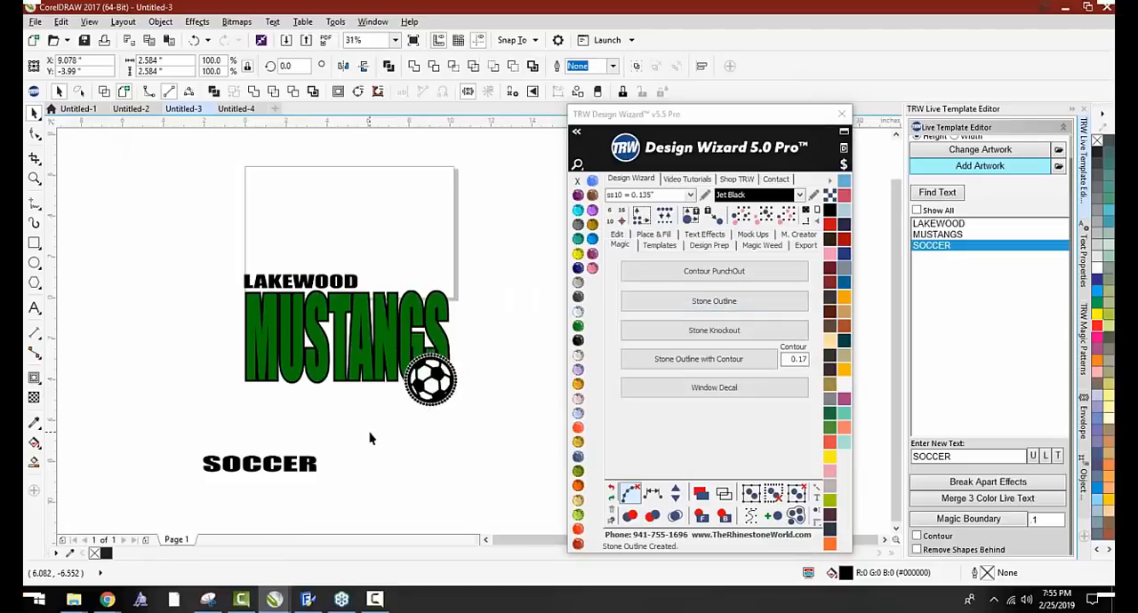
# Move SOCCER directly beneath MUSTANGS and stretch it to span from the left edge to the outlined ball
pyautogui.moveTo(286, 469); pyautogui.dragTo(437, 391)
pyautogui.scroll(1, 356, 402)
pyautogui.scroll(1, 282, 389)
pyautogui.moveTo(312, 393); pyautogui.dragTo(312, 384)
pyautogui.scroll(-2, 312, 384)
pyautogui.click(356, 408)
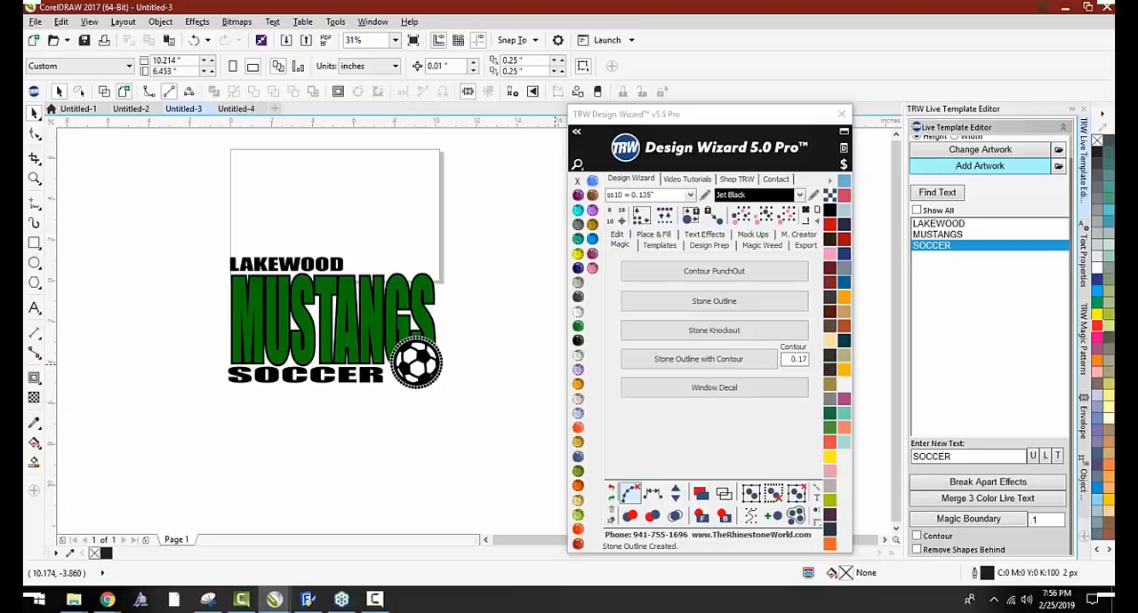
# Open the Kids Live Templates Pack 2 1054C template from the Kids Live Templates and Clipart Mega Pack Vol. 2 Templates folder
pyautogui.click(235, 109)
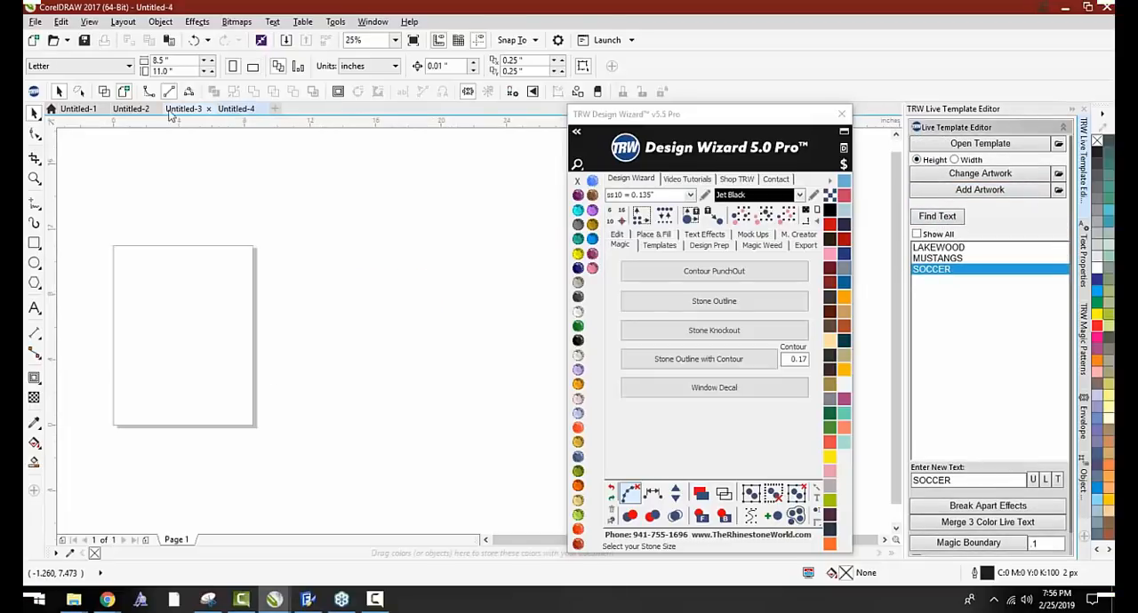
pyautogui.click(169, 110)
pyautogui.click(139, 109)
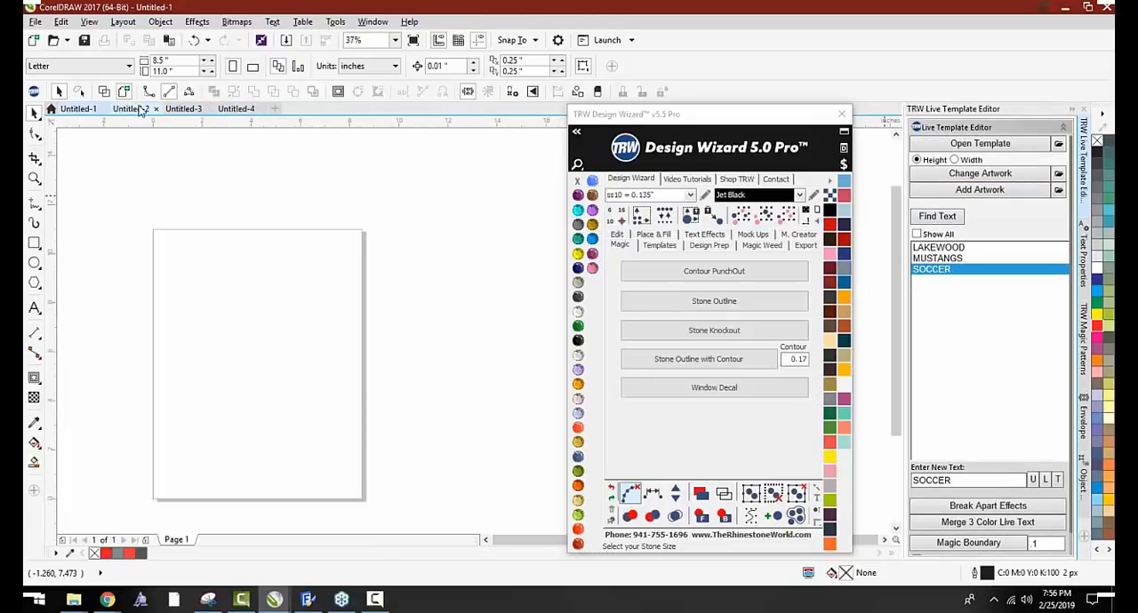
pyautogui.click(979, 143)
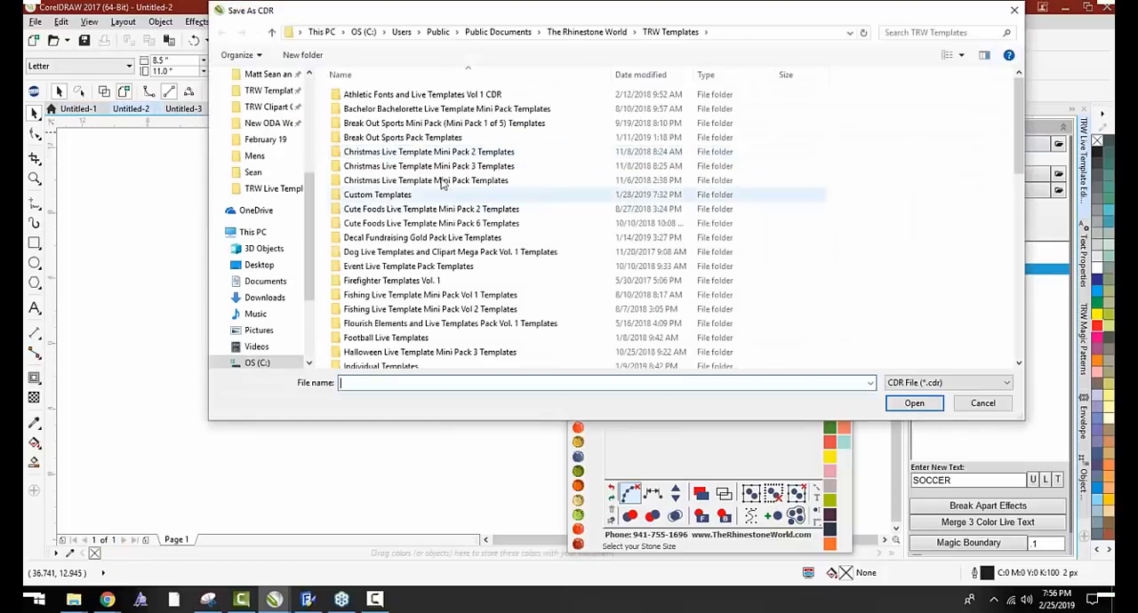
pyautogui.scroll(-4, 444, 182)
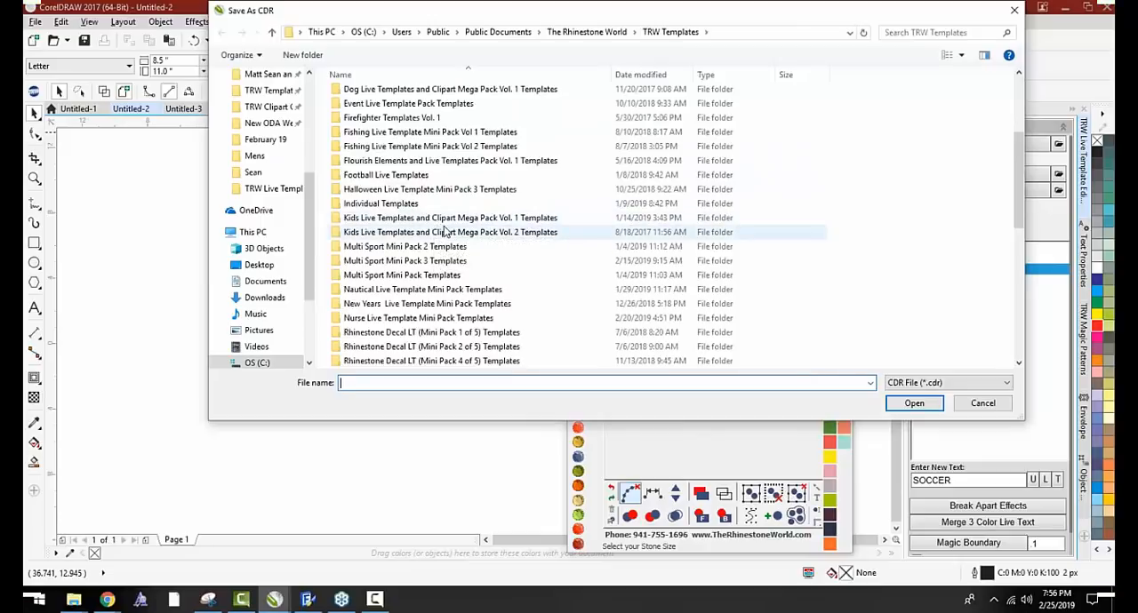
pyautogui.click(446, 232)
pyautogui.doubleClick(446, 232)
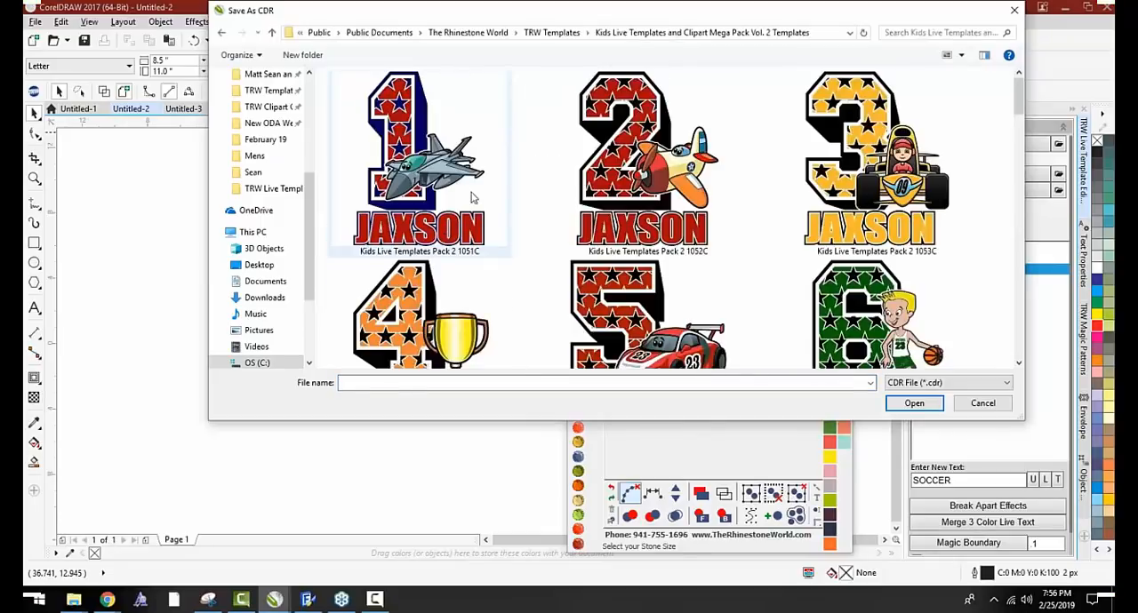
pyautogui.scroll(-5, 472, 195)
pyautogui.scroll(5, 476, 212)
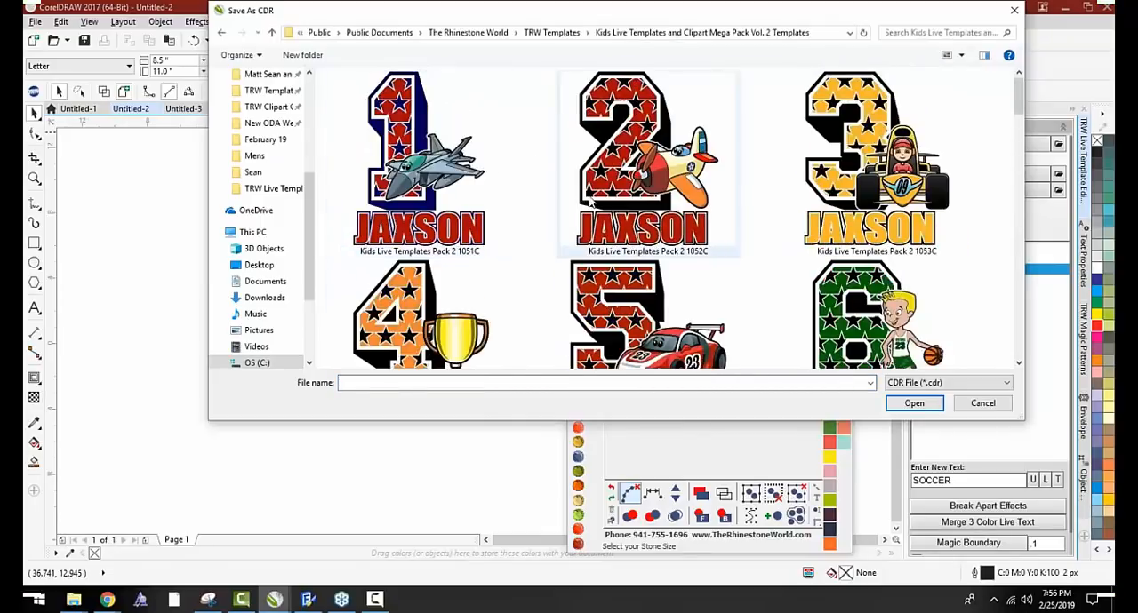
pyautogui.scroll(-1, 590, 203)
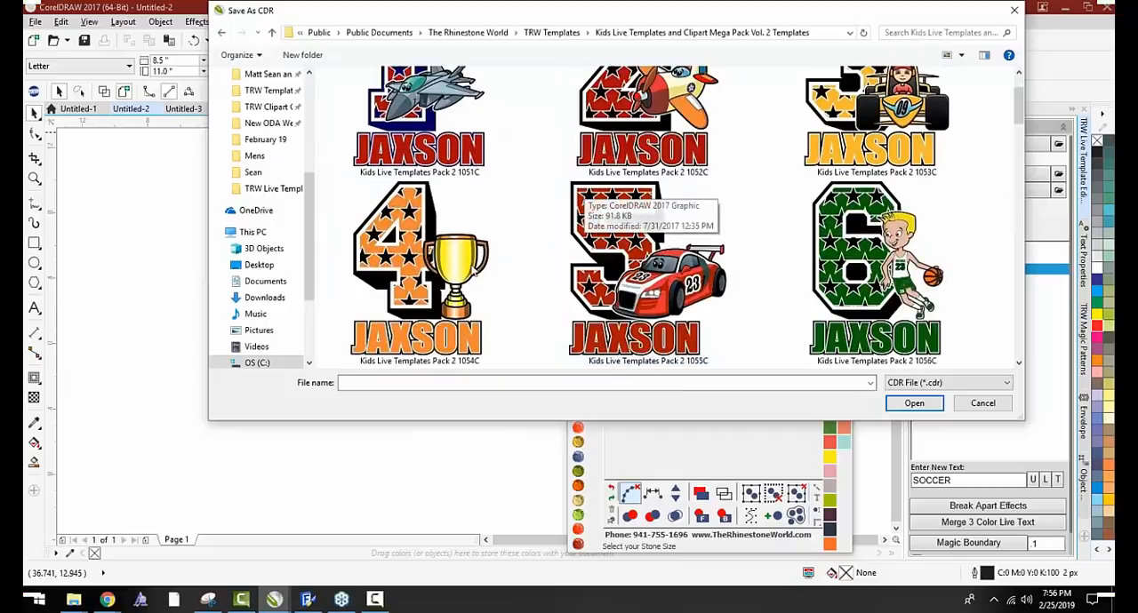
pyautogui.doubleClick(458, 283)
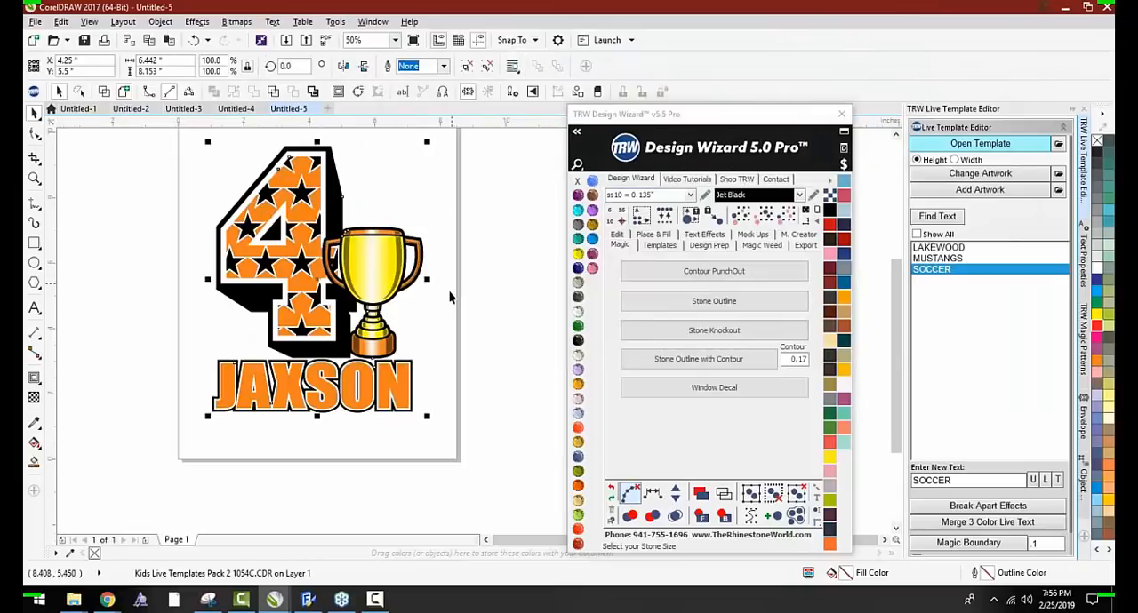
# Ungroup the template and apply Merge 3 Color Live Text to the name lettering below the number 4
pyautogui.click(467, 67)
pyautogui.moveTo(447, 355); pyautogui.dragTo(174, 449)
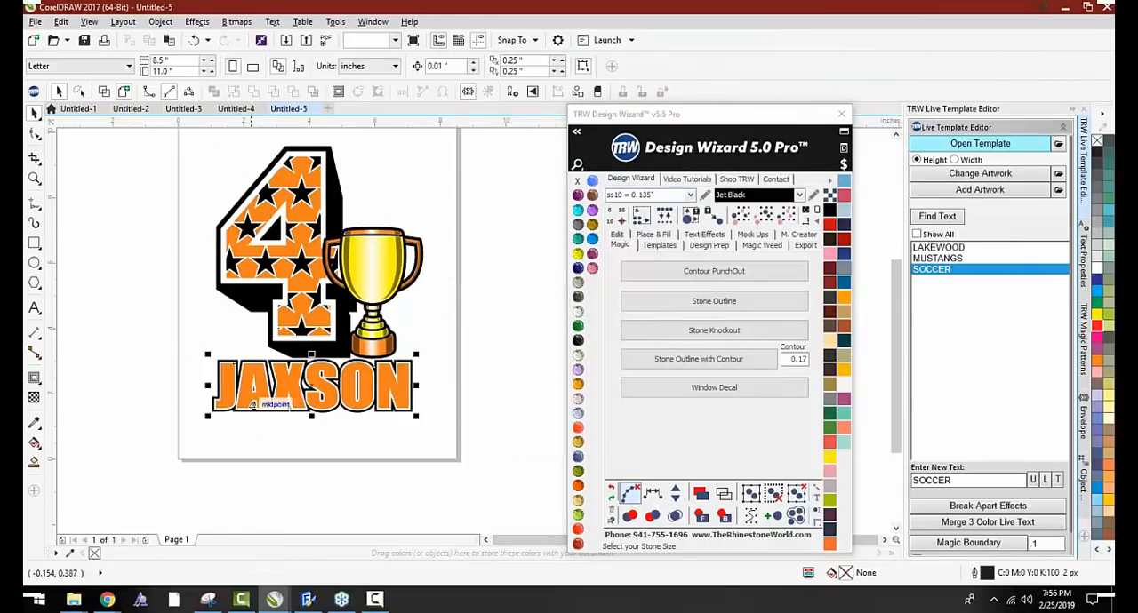
pyautogui.click(932, 526)
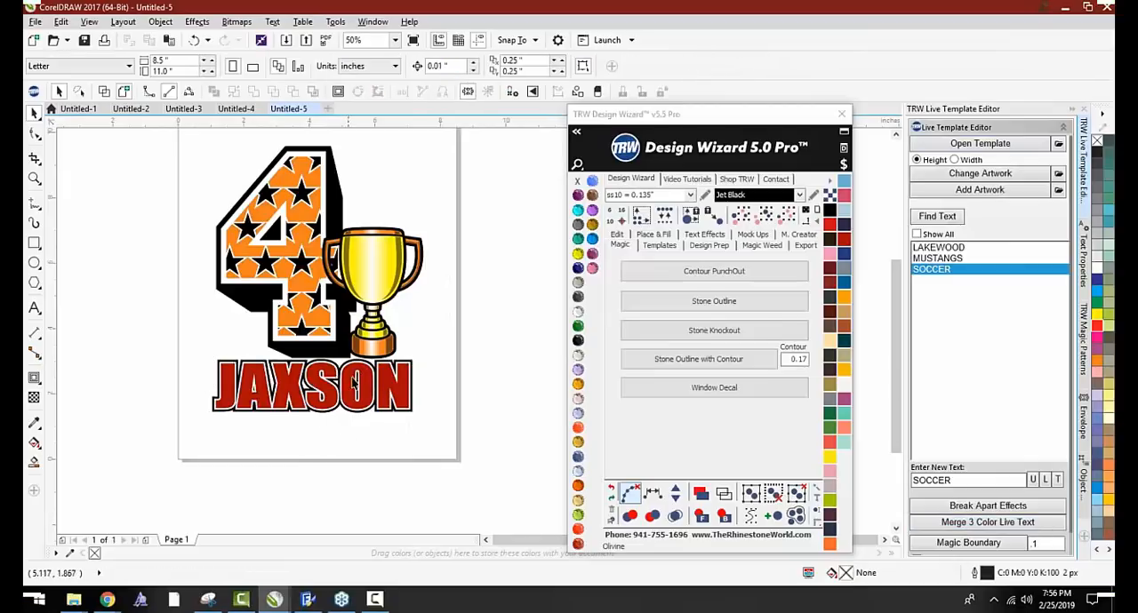
# Surround the trophy's black backing shape with a Stone Outline
pyautogui.scroll(3, 333, 257)
pyautogui.moveTo(332, 236); pyautogui.dragTo(350, 232)
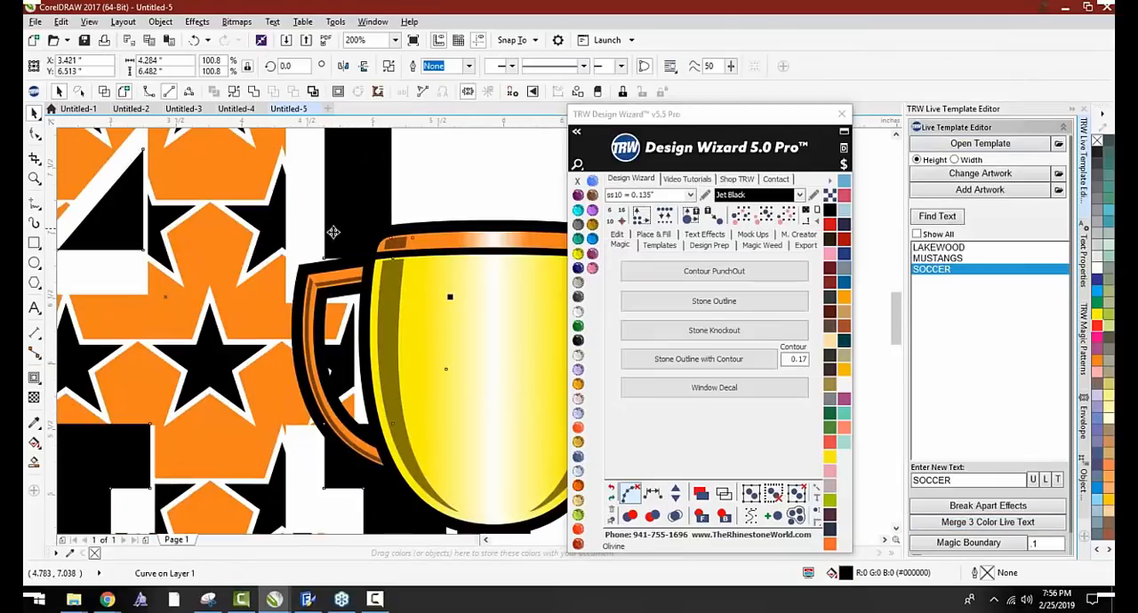
pyautogui.hotkey('ctrl', 'z')
pyautogui.click(432, 207)
pyautogui.click(413, 231)
pyautogui.scroll(-2, 414, 231)
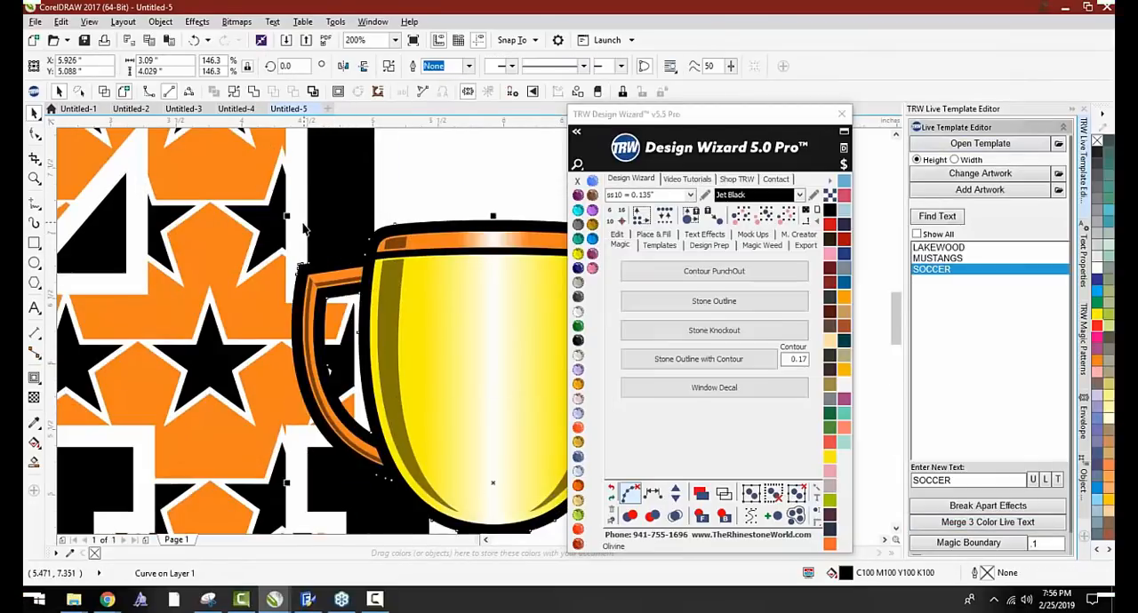
pyautogui.click(660, 236)
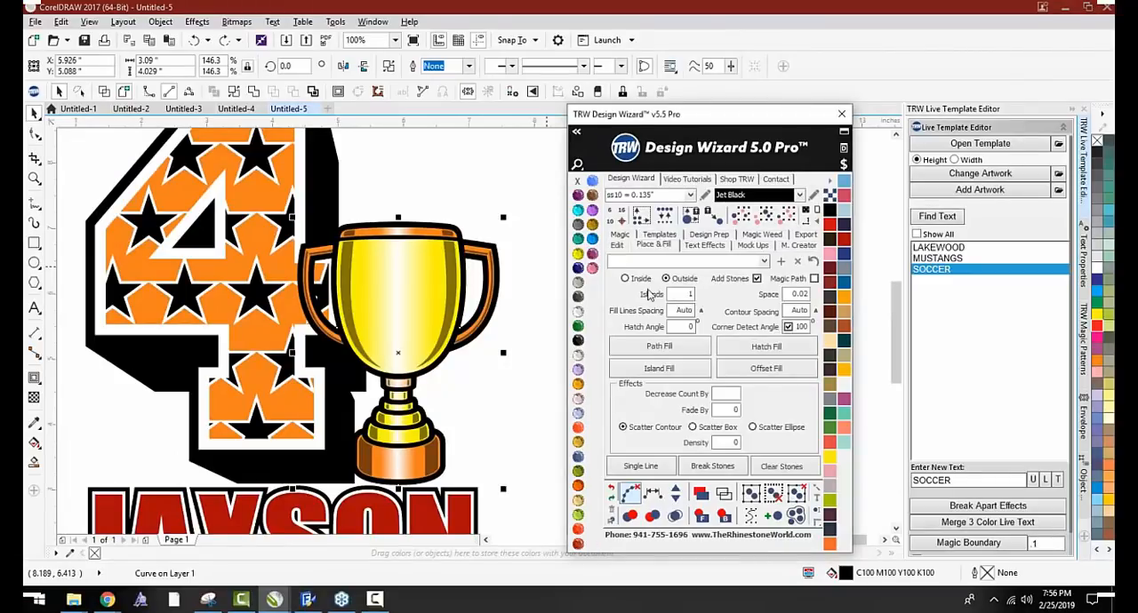
pyautogui.click(620, 244)
pyautogui.click(714, 300)
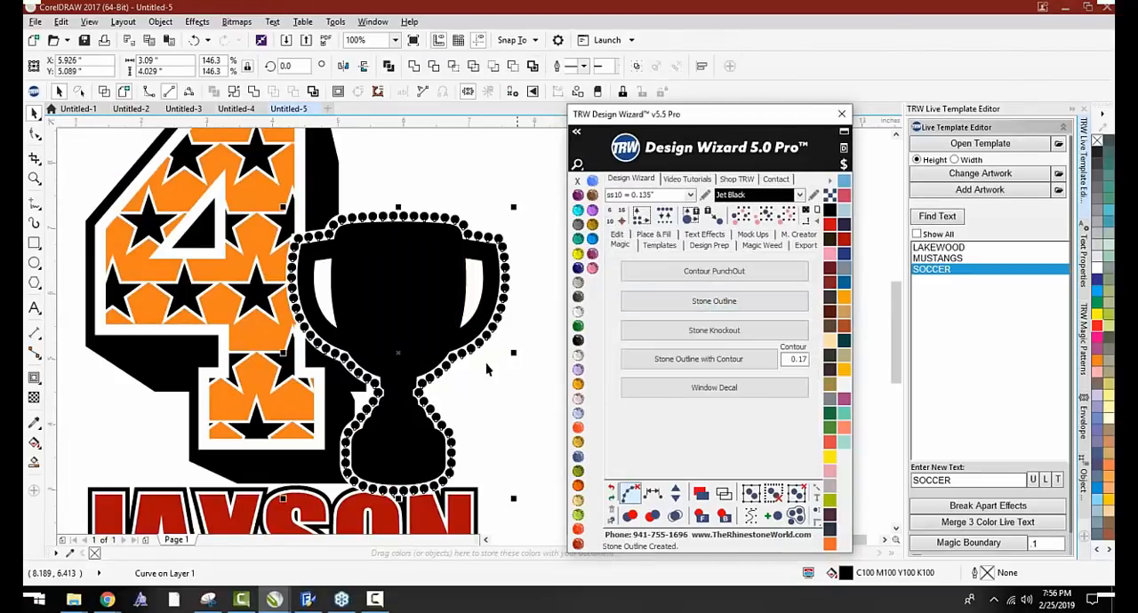
# Undo the stone outline made from the trophy's black backing shape and clear the selection
pyautogui.scroll(-1, 372, 268)
pyautogui.moveTo(369, 263); pyautogui.dragTo(402, 264)
pyautogui.hotkey('ctrl', 'z')
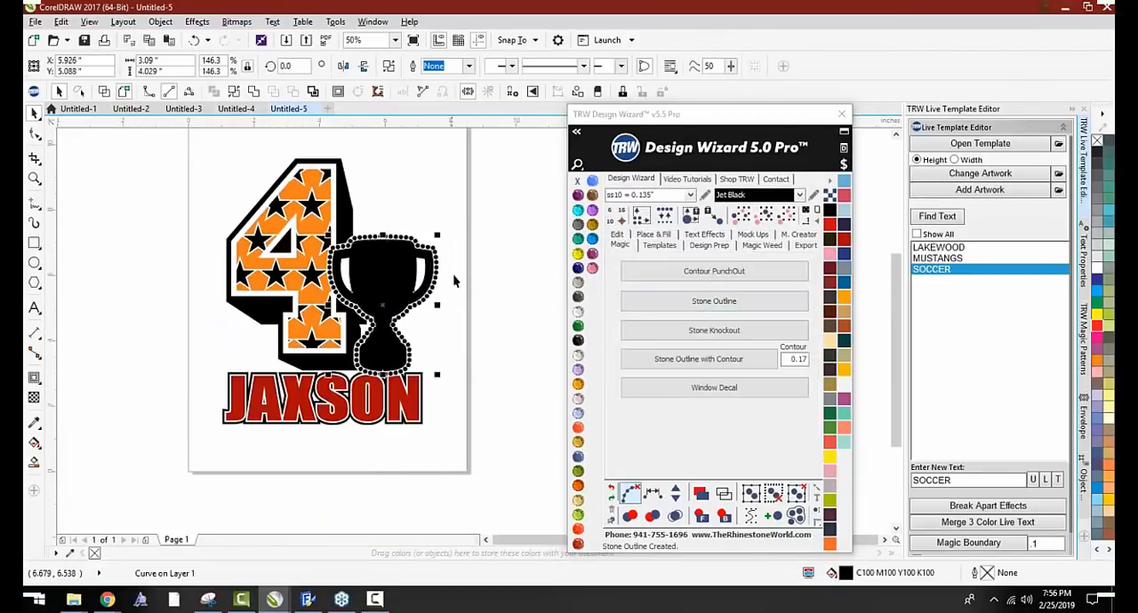
pyautogui.click(453, 274)
pyautogui.hotkey('ctrl', 'z')
pyautogui.hotkey('ctrl', 'z')
pyautogui.hotkey('ctrl', 'z')
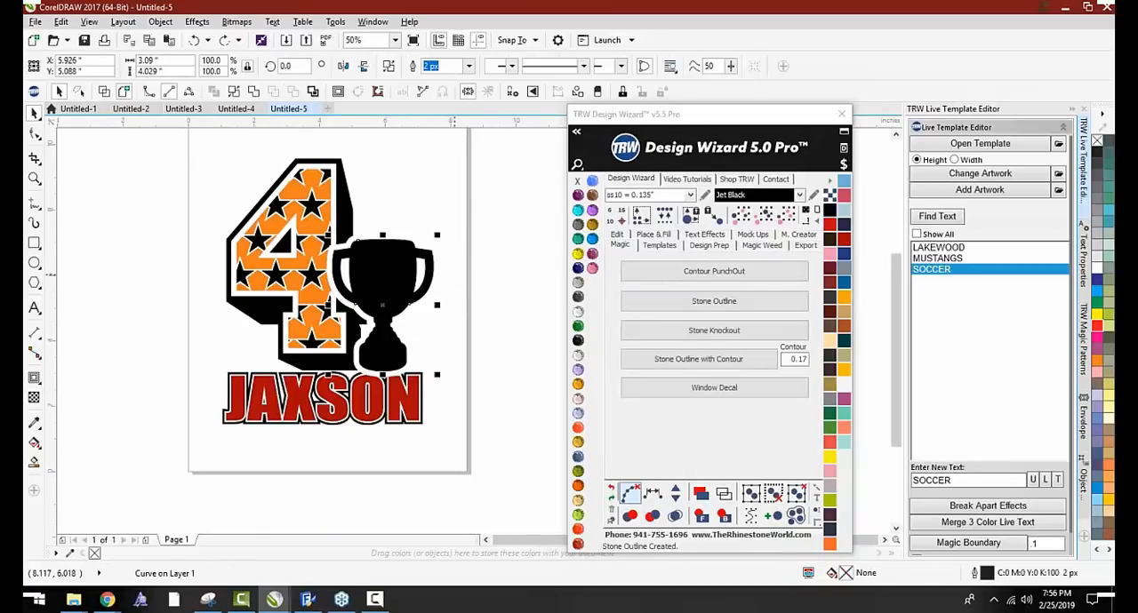
pyautogui.press('Escape')
# Select all five trophy parts together and surround them with a Stone Outline
pyautogui.scroll(1, 409, 245)
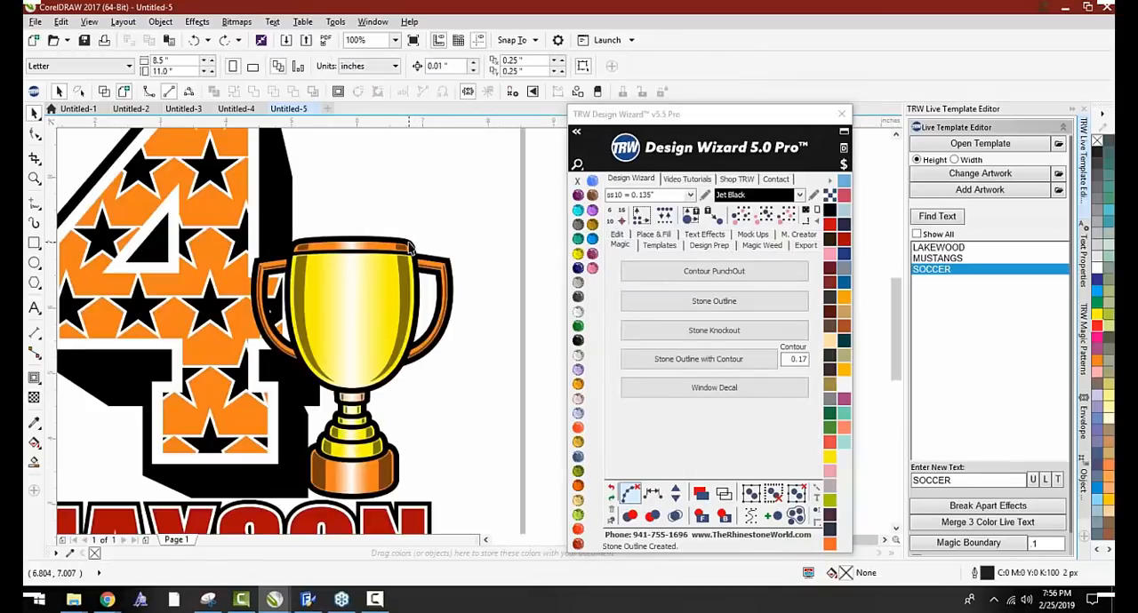
pyautogui.click(408, 242)
pyautogui.click(515, 307)
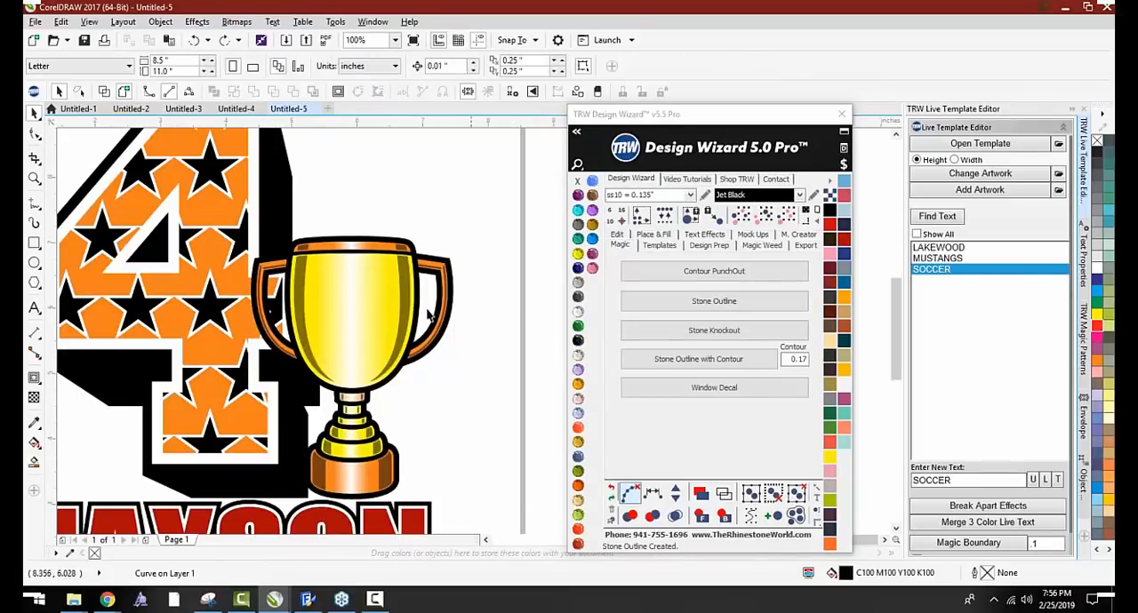
pyautogui.click(335, 300)
pyautogui.click(489, 222)
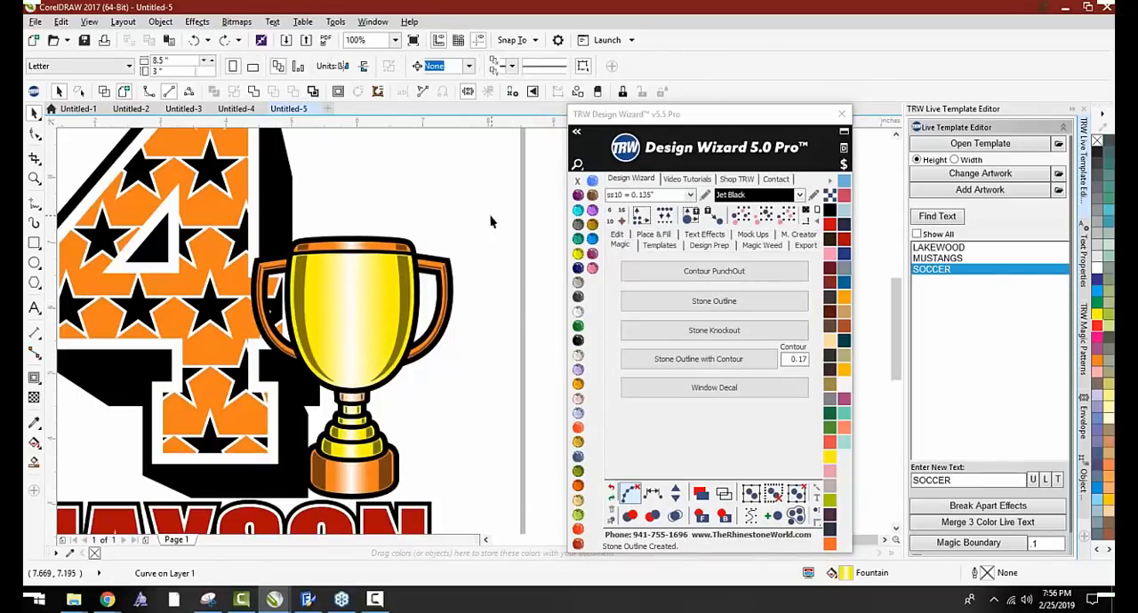
pyautogui.scroll(-1, 491, 220)
pyautogui.click(422, 342)
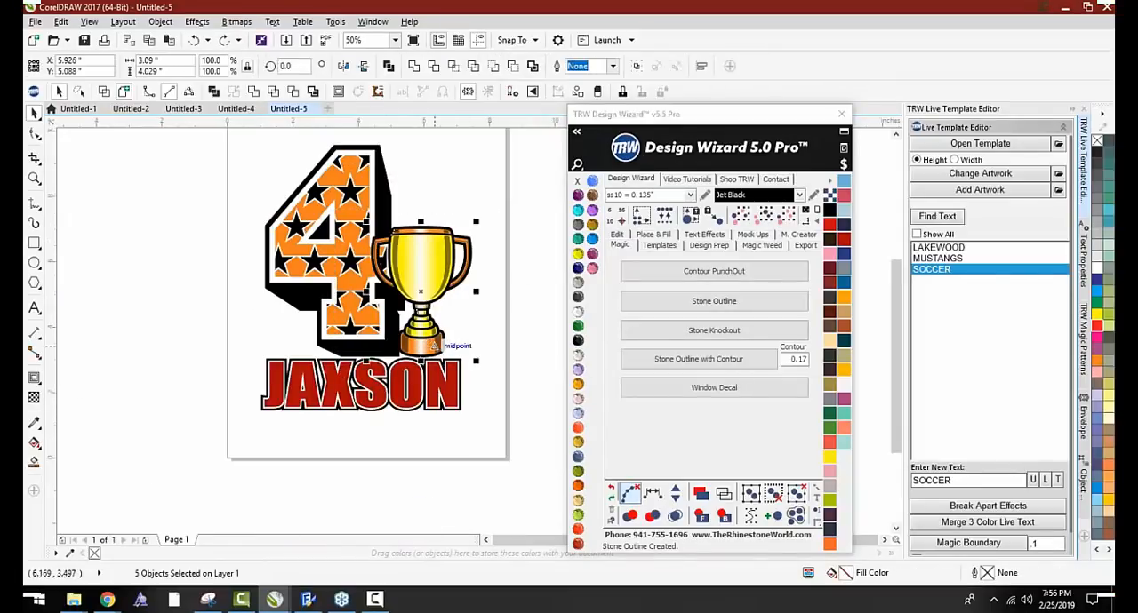
pyautogui.click(675, 306)
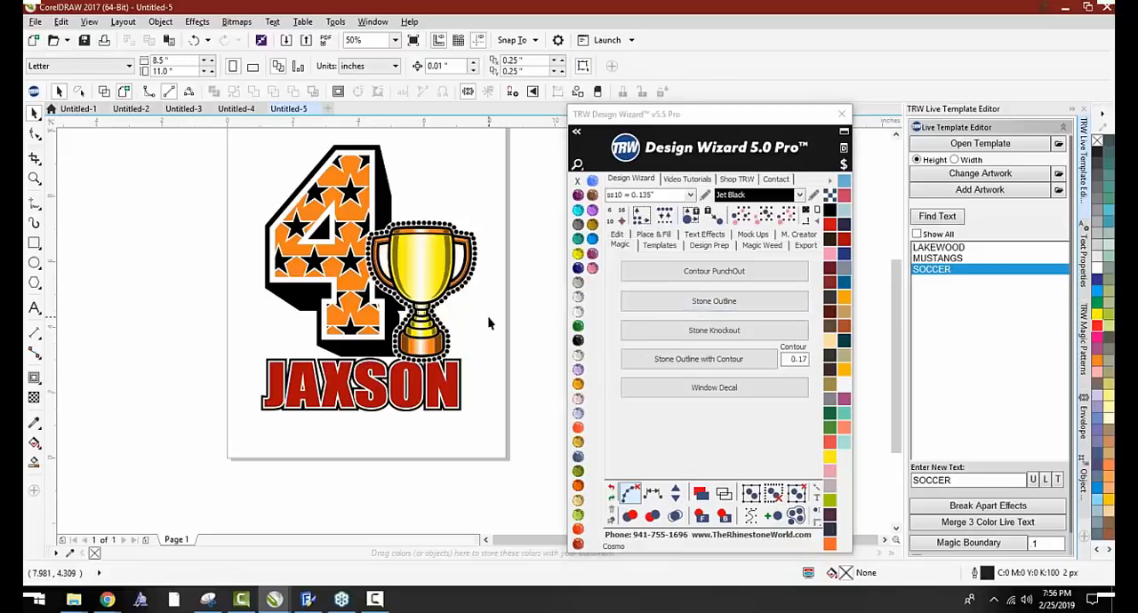
# Undo the stone outline around the whole trophy and ungroup the trophy's parts
pyautogui.hotkey('ctrl', 'z')
pyautogui.hotkey('ctrl', 'z')
pyautogui.hotkey('ctrl', 'z')
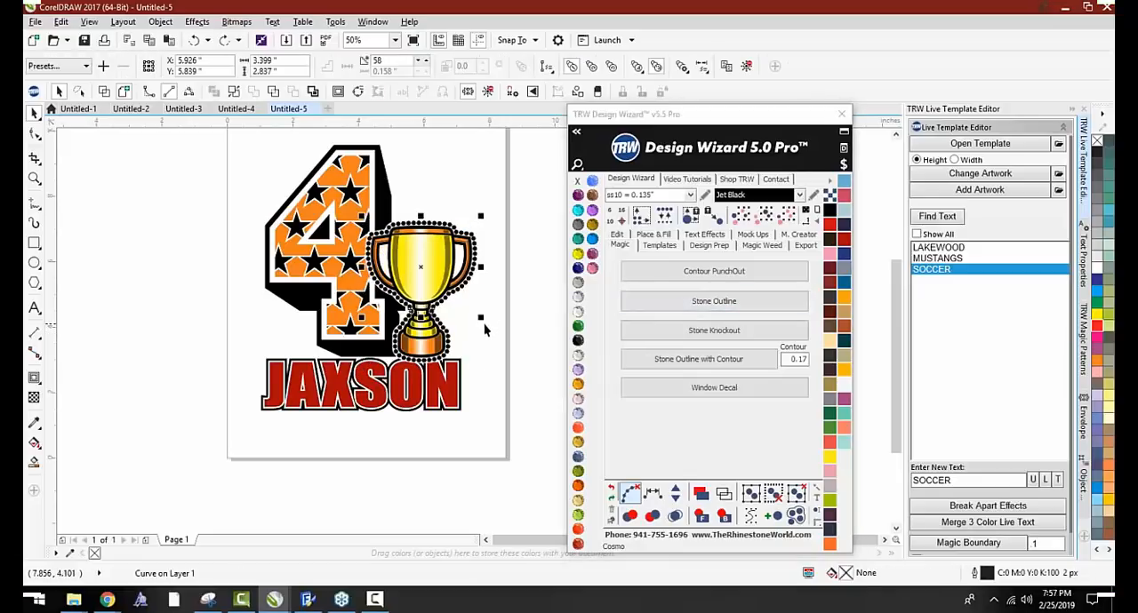
pyautogui.click(477, 317)
pyautogui.moveTo(428, 258); pyautogui.dragTo(464, 222)
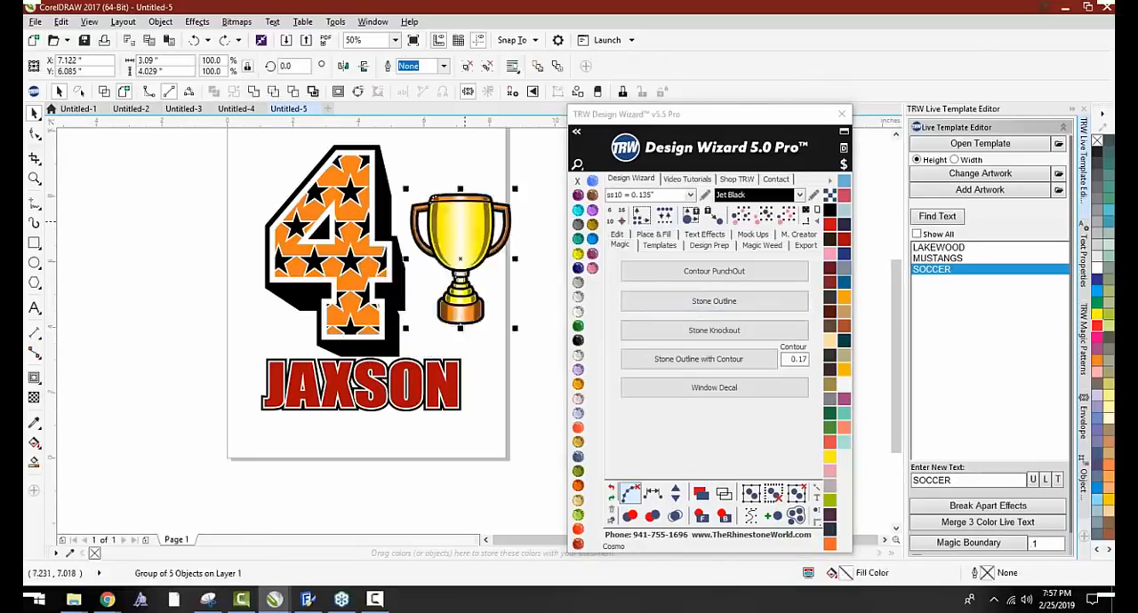
pyautogui.hotkey('ctrl', 'z')
pyautogui.hotkey('ctrl', 'u')
# Apply a Stone Outline to only the black backing curve of the ungrouped trophy
pyautogui.scroll(2, 445, 236)
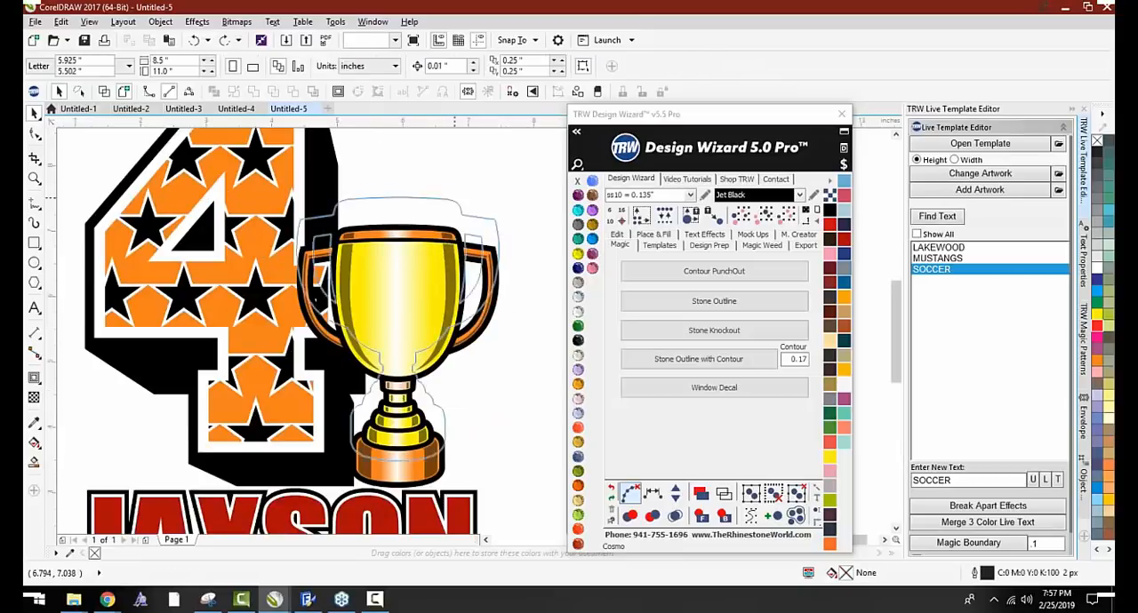
pyautogui.click(401, 238)
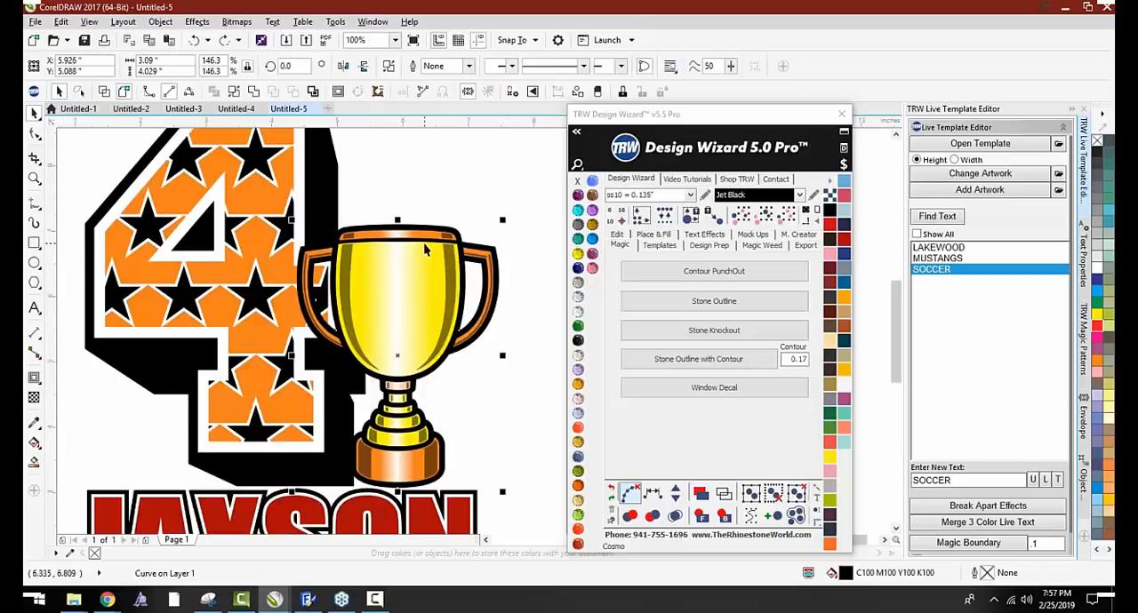
pyautogui.click(695, 303)
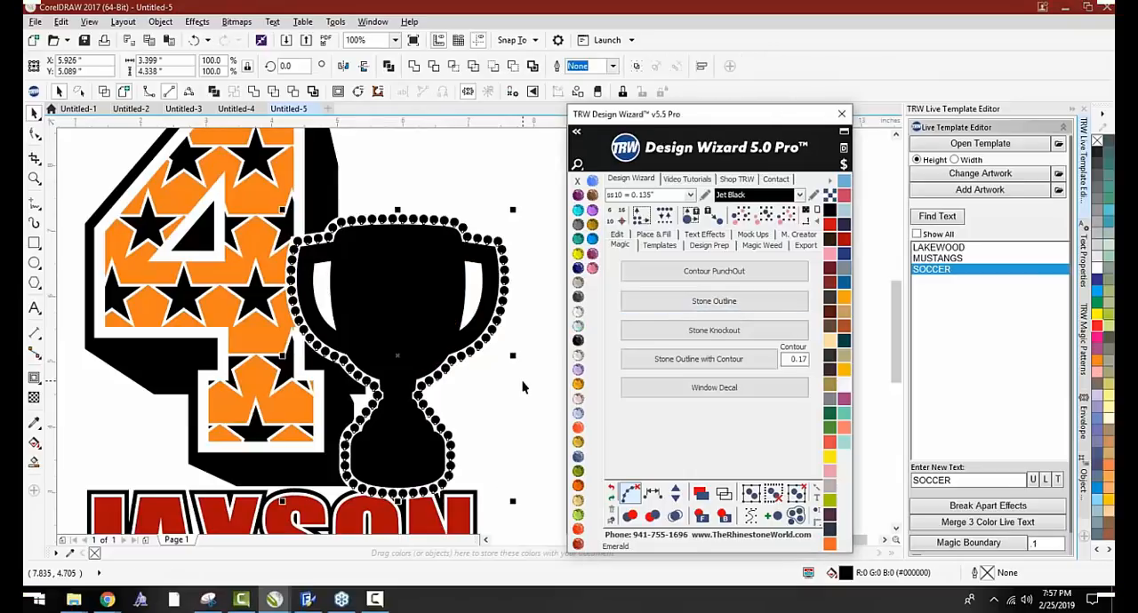
pyautogui.click(523, 386)
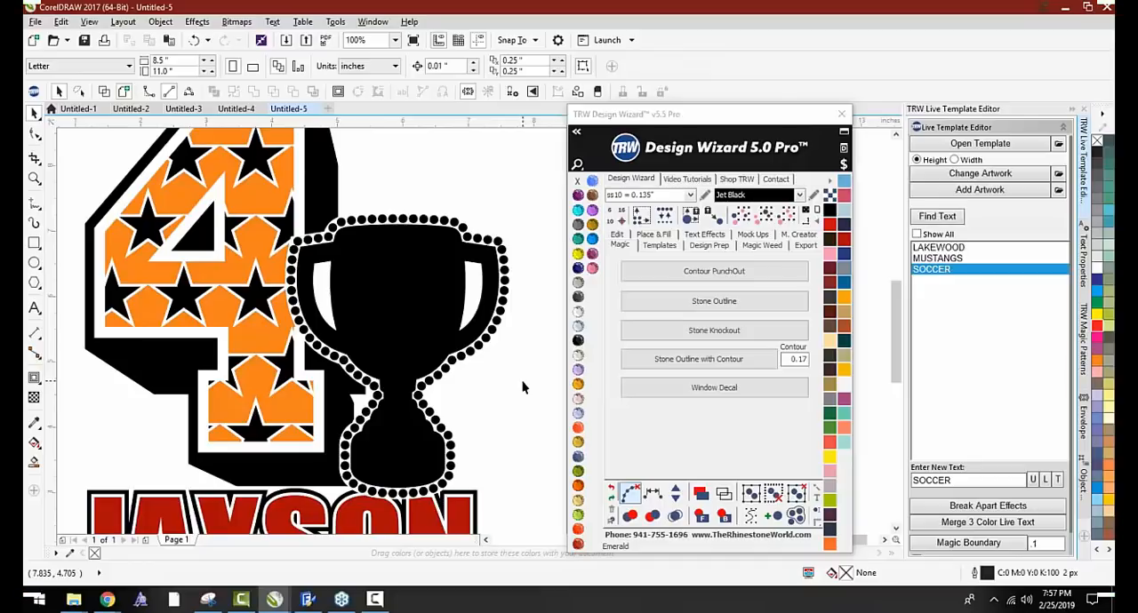
# Undo the backing curve's stone outline, then move the curve off the trophy and undo that move
pyautogui.hotkey('ctrl', 'z')
pyautogui.hotkey('ctrl', 'z')
pyautogui.hotkey('ctrl', 'z')
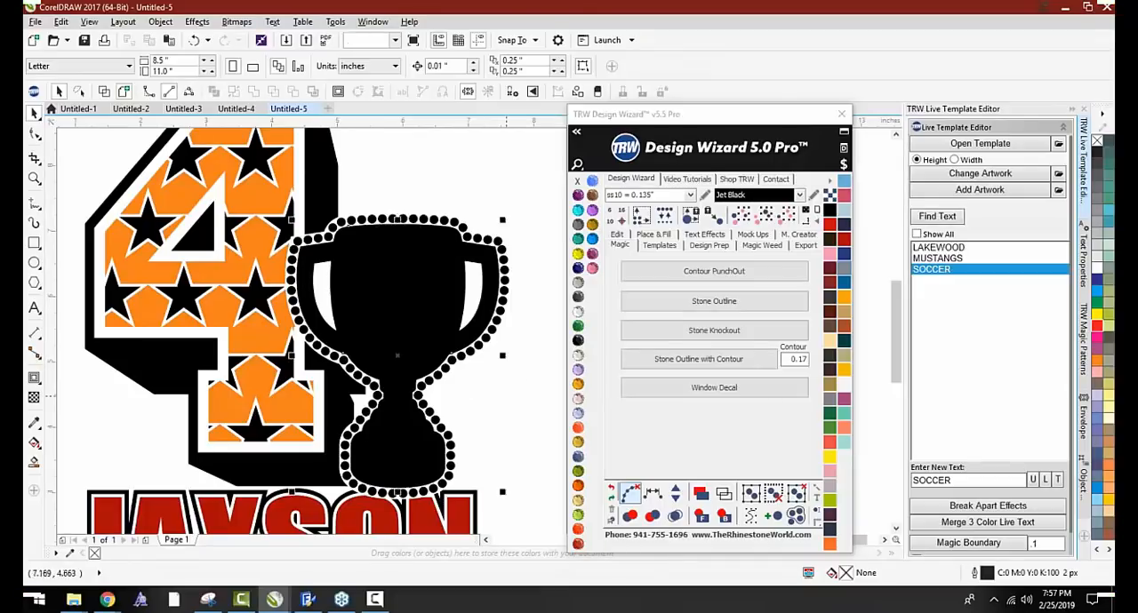
pyautogui.hotkey('ctrl', 'z')
pyautogui.click(507, 373)
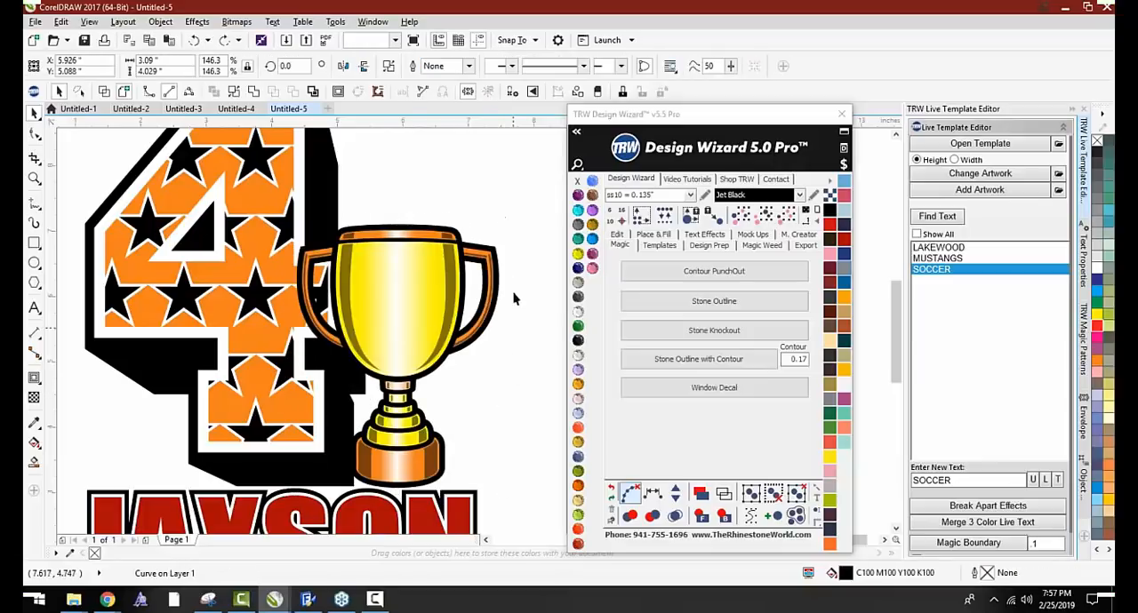
pyautogui.moveTo(495, 246); pyautogui.dragTo(522, 142)
pyautogui.hotkey('ctrl', 'z')
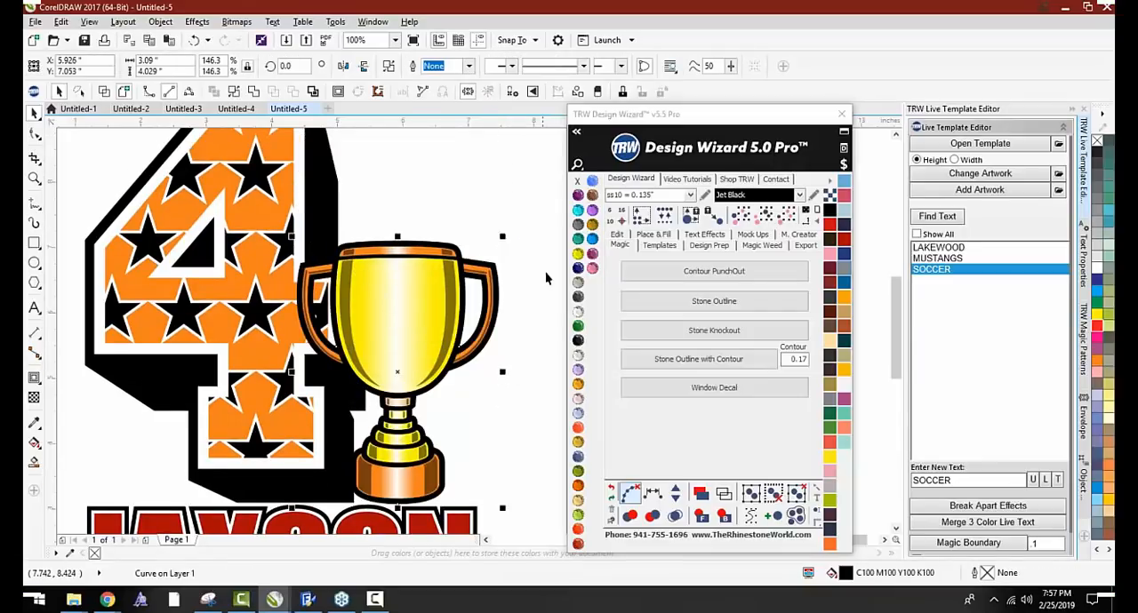
pyautogui.click(545, 275)
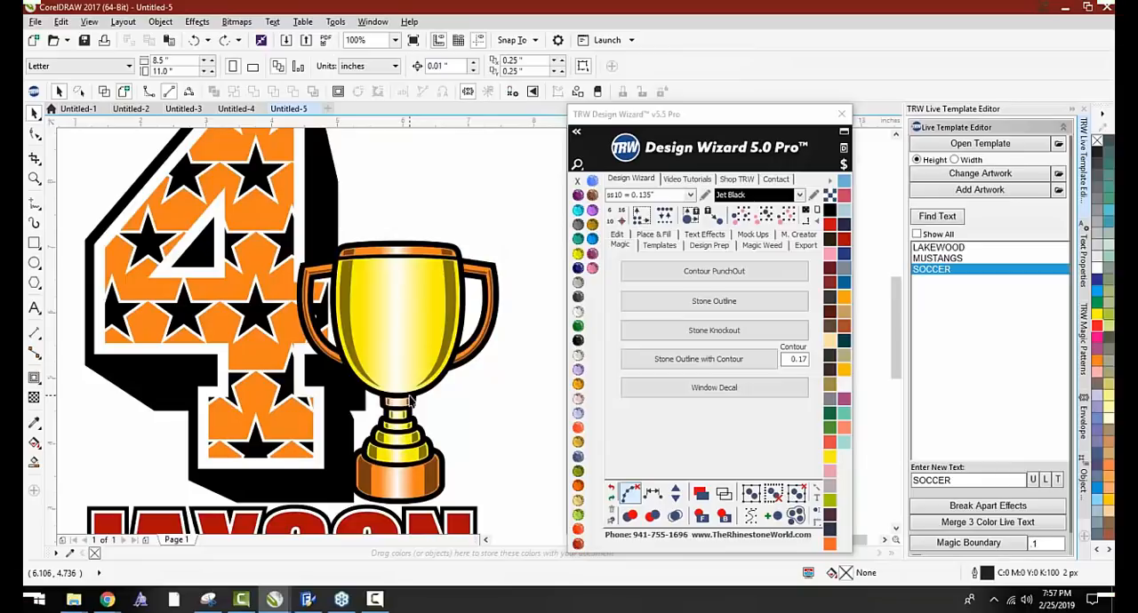
# Repeat the Stone Outline on the trophy's black backing curve and undo it
pyautogui.click(488, 271)
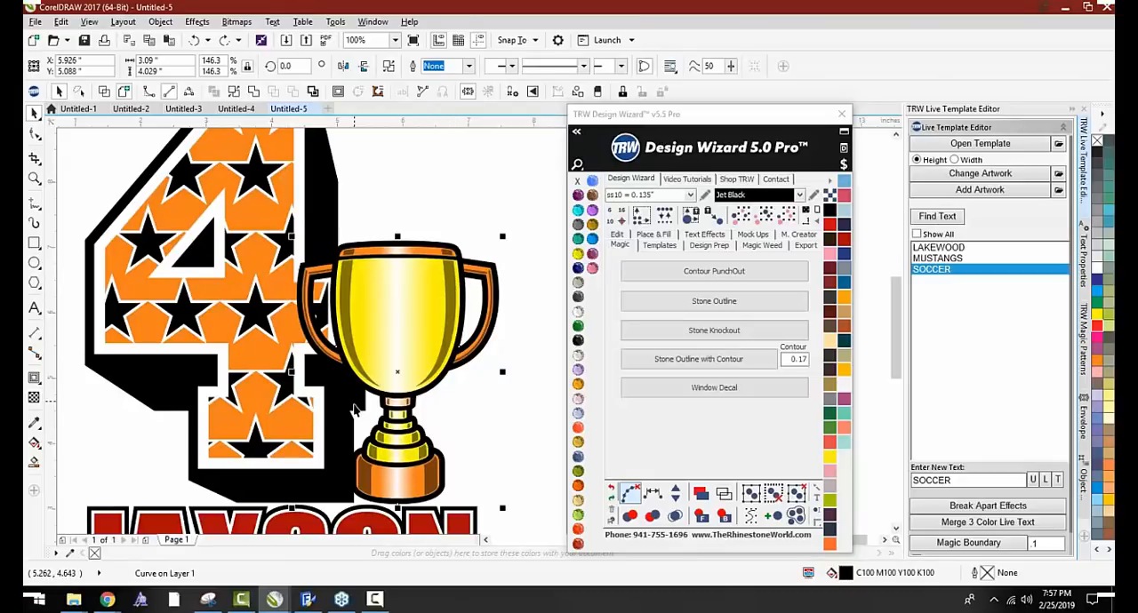
pyautogui.click(713, 300)
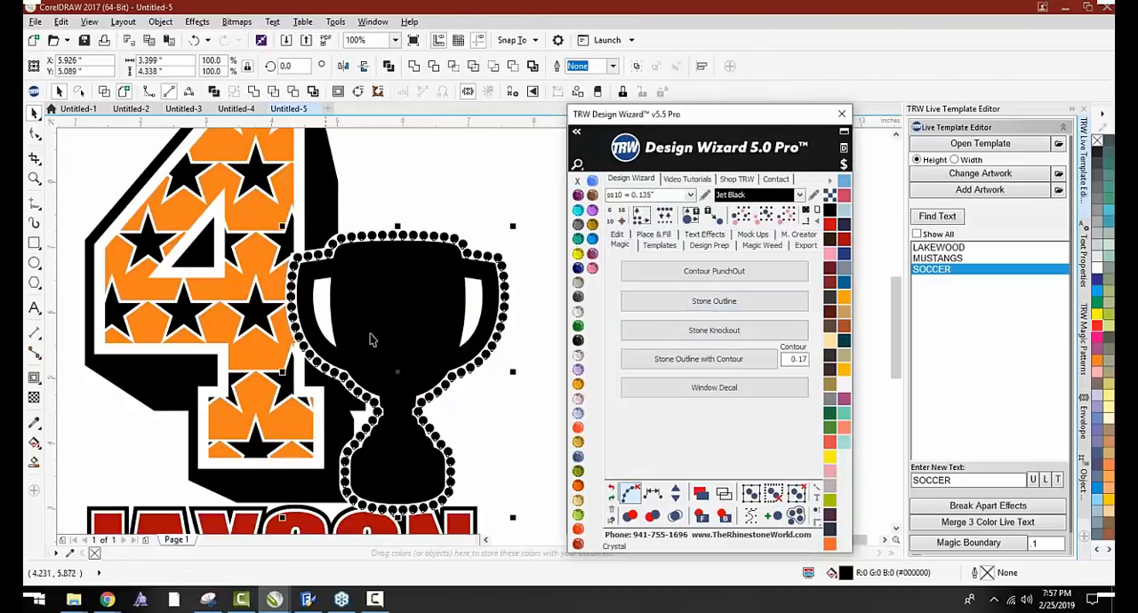
pyautogui.click(445, 224)
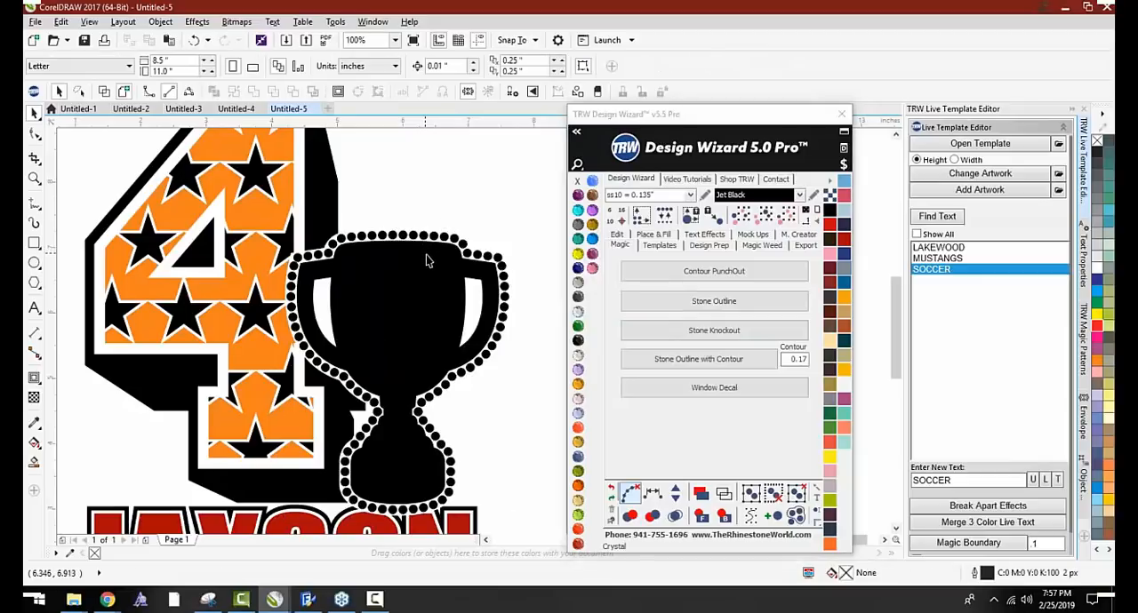
pyautogui.hotkey('ctrl', 'z')
pyautogui.hotkey('ctrl', 'z')
pyautogui.hotkey('ctrl', 'z')
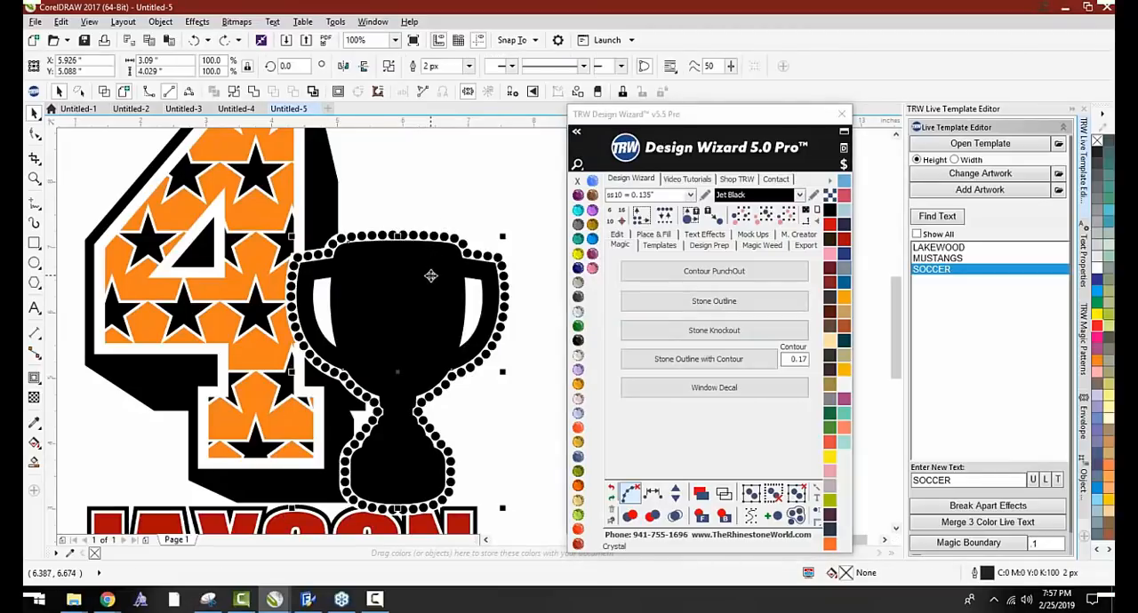
pyautogui.hotkey('ctrl', 'z')
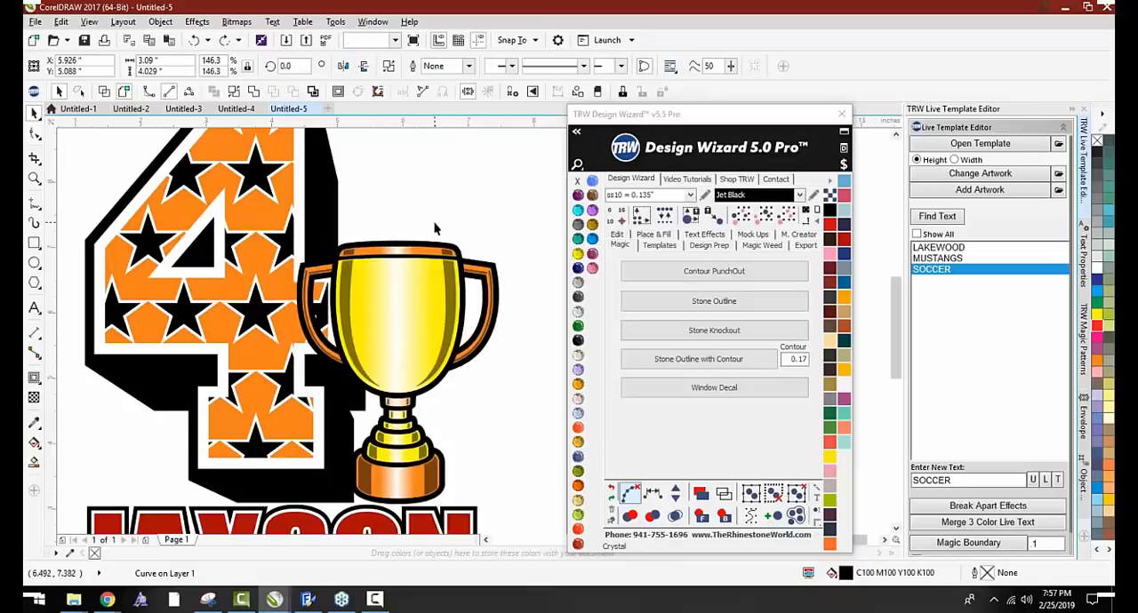
# Group the trophy's five parts and surround the group with a Stone Outline
pyautogui.click(438, 224)
pyautogui.scroll(-1, 389, 222)
pyautogui.moveTo(487, 210); pyautogui.dragTo(325, 376)
pyautogui.hotkey('ctrl', 'g')
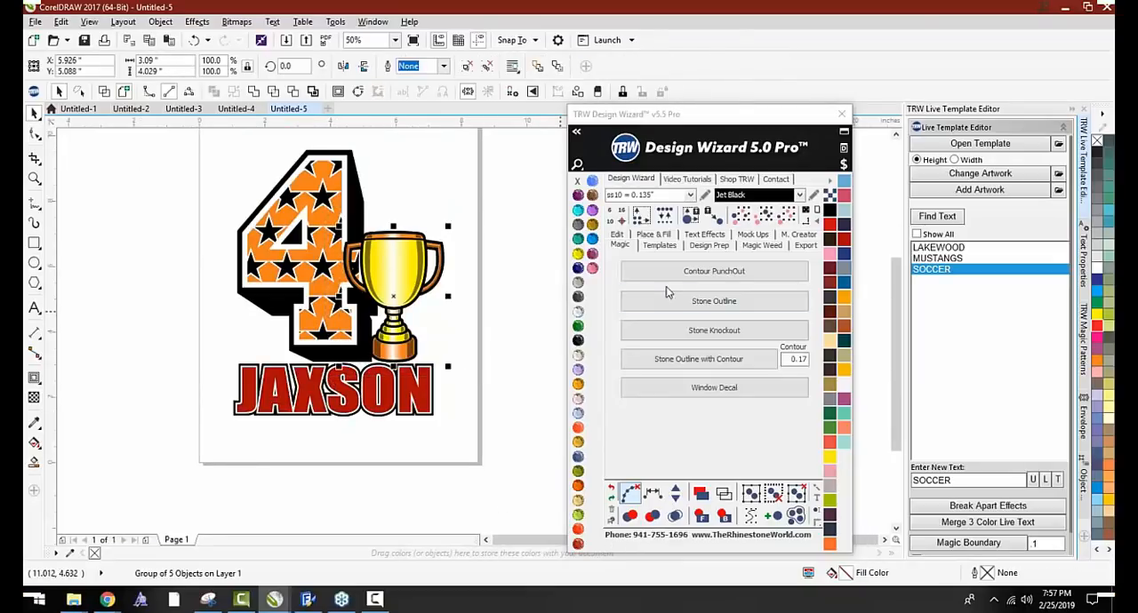
pyautogui.click(672, 302)
pyautogui.click(549, 313)
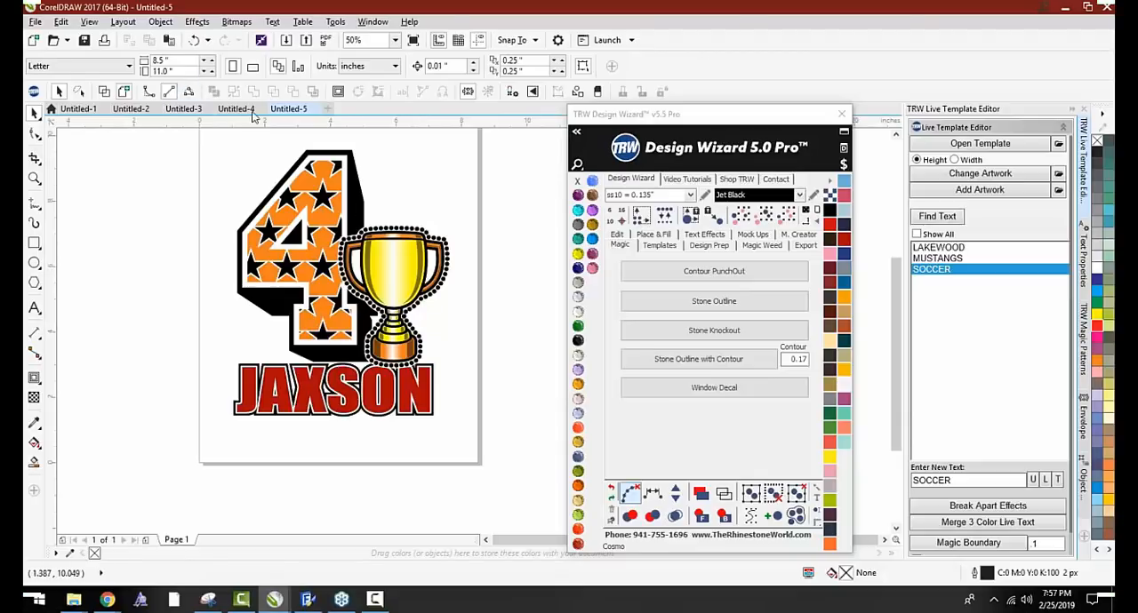
# Create a new blank document and insert TEXT lettering with the 1 Color Live Text preset effect
pyautogui.click(327, 110)
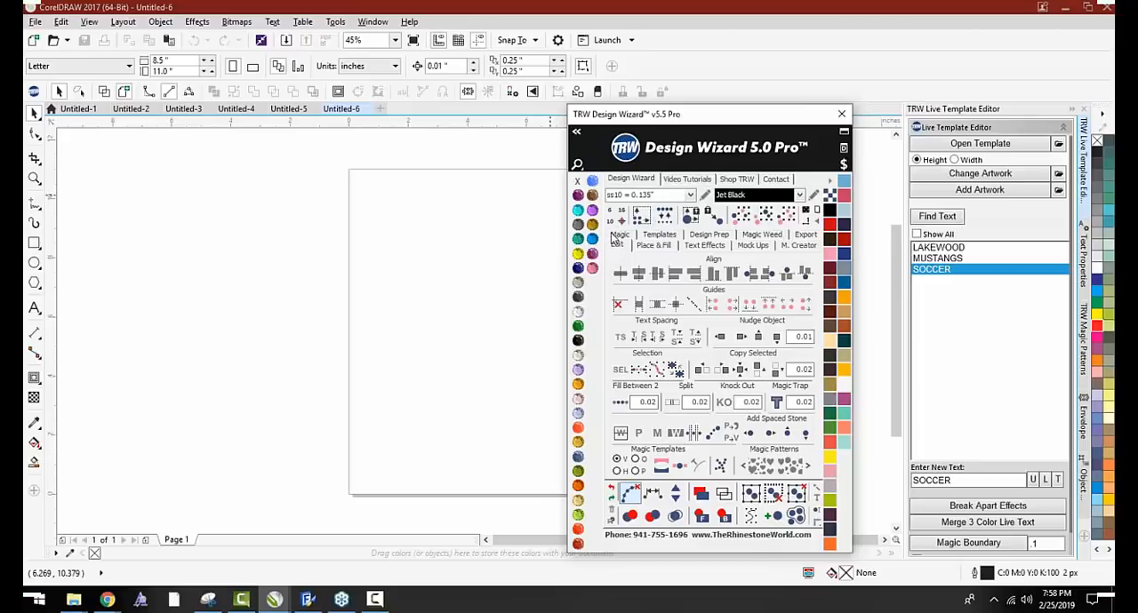
pyautogui.click(617, 235)
pyautogui.moveTo(662, 114); pyautogui.dragTo(672, 81)
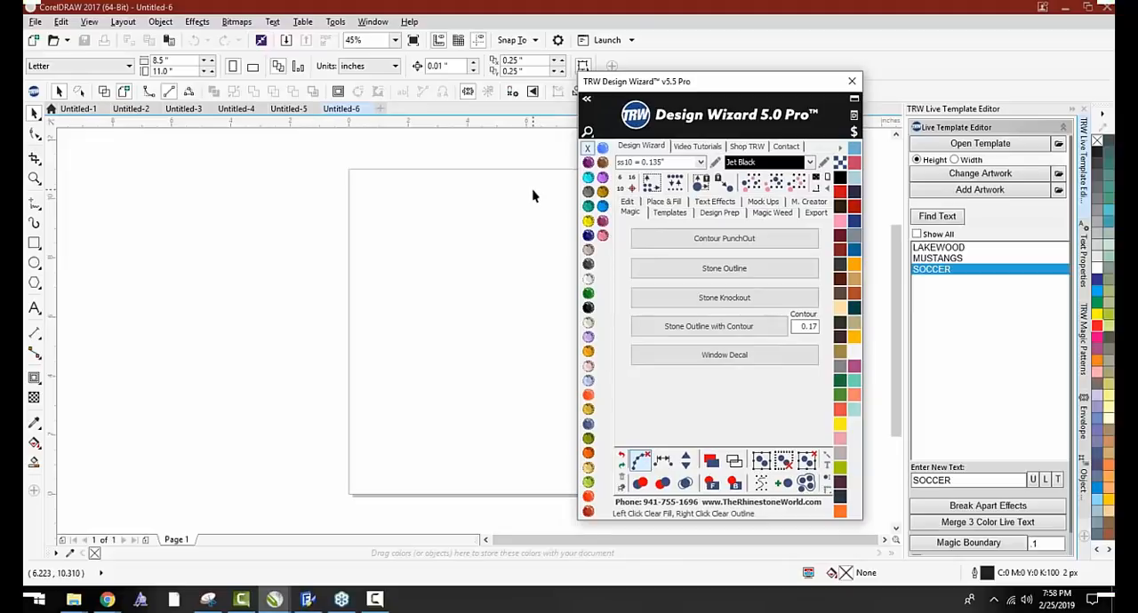
pyautogui.click(627, 202)
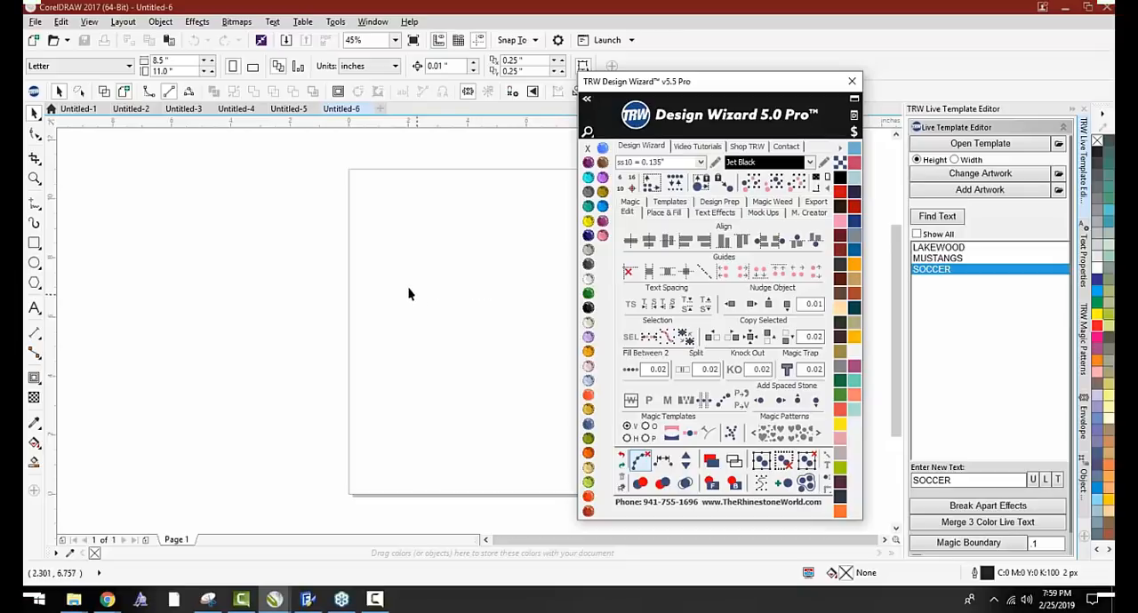
pyautogui.click(713, 213)
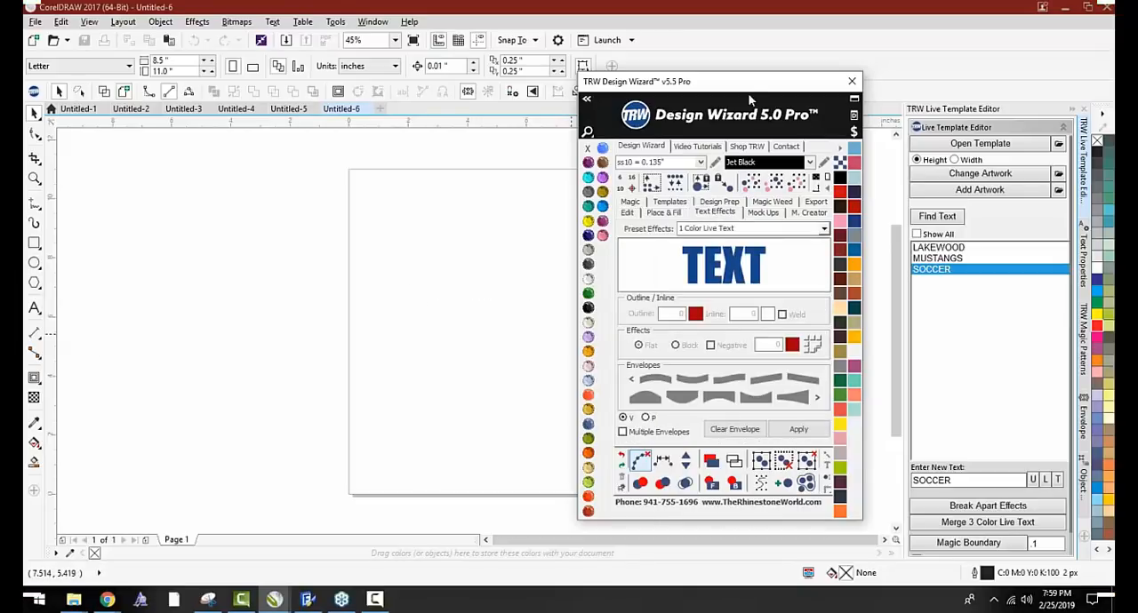
pyautogui.moveTo(749, 100); pyautogui.dragTo(856, 61)
pyautogui.click(905, 391)
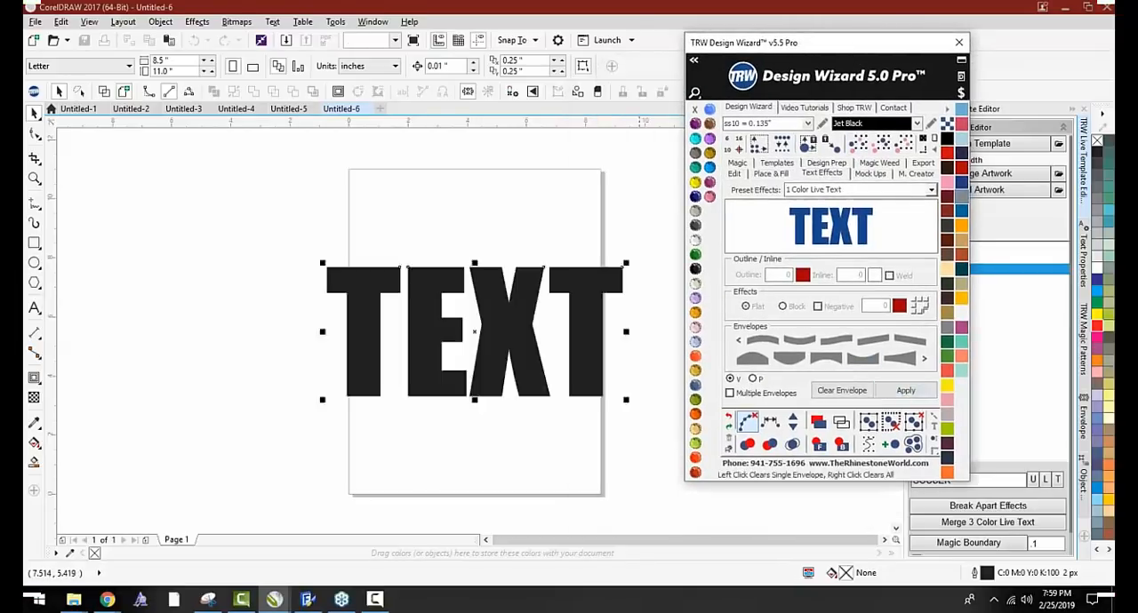
# Move the TEXT lettering to the page's upper edge, insert a second 1 Color Live Text, and place it directly below the first
pyautogui.moveTo(483, 356); pyautogui.dragTo(482, 260)
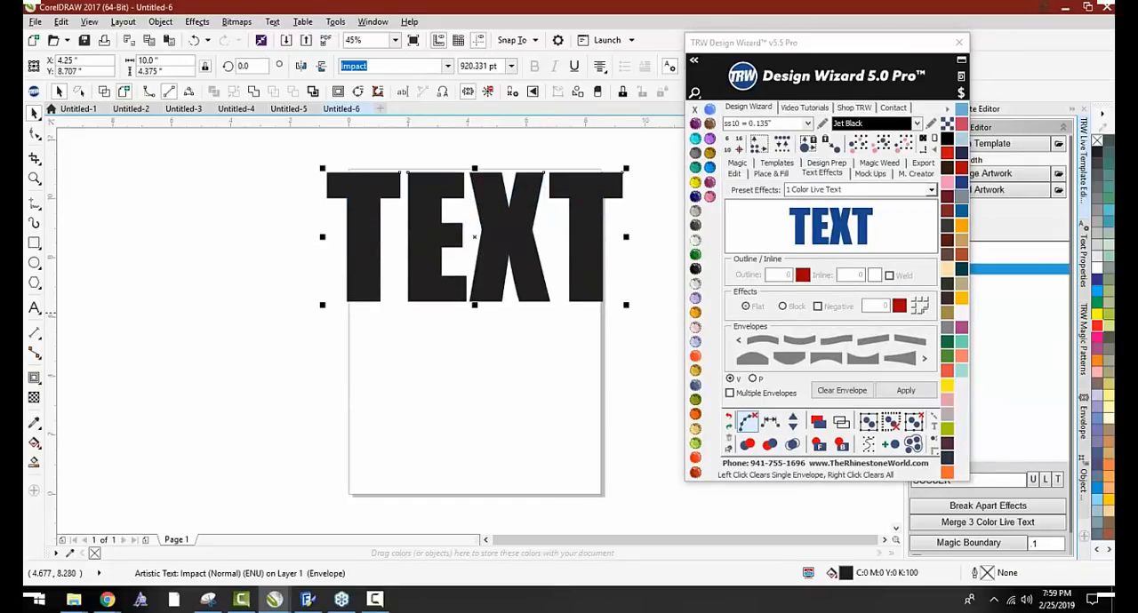
pyautogui.click(590, 327)
pyautogui.click(904, 390)
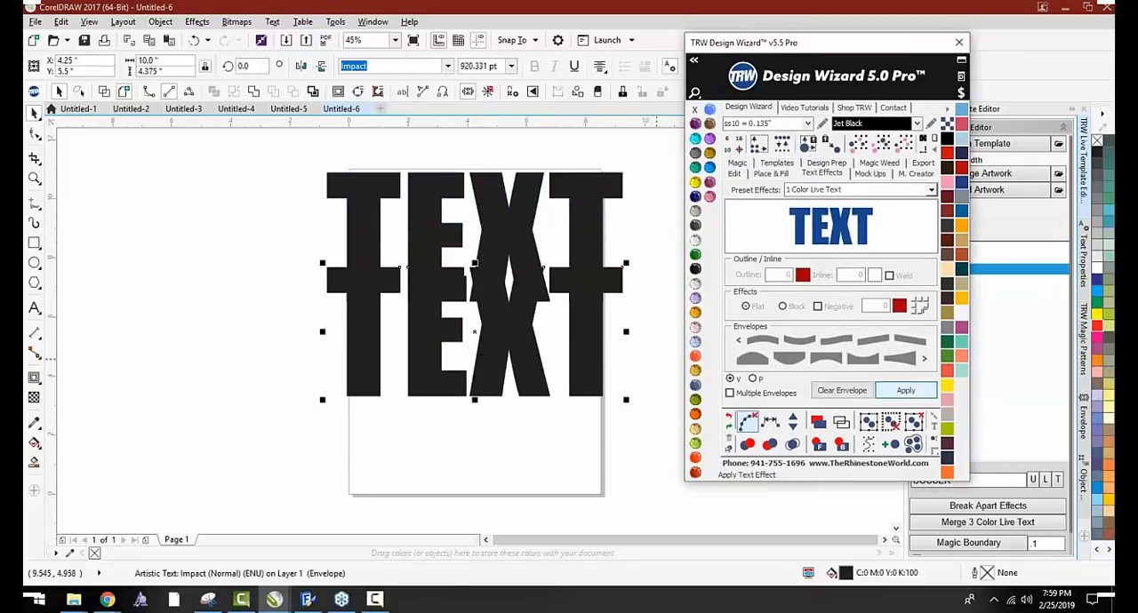
pyautogui.moveTo(500, 330); pyautogui.dragTo(500, 372)
# Select both TEXT lines and decrease their character spacing
pyautogui.moveTo(285, 161); pyautogui.dragTo(668, 487)
pyautogui.click(730, 165)
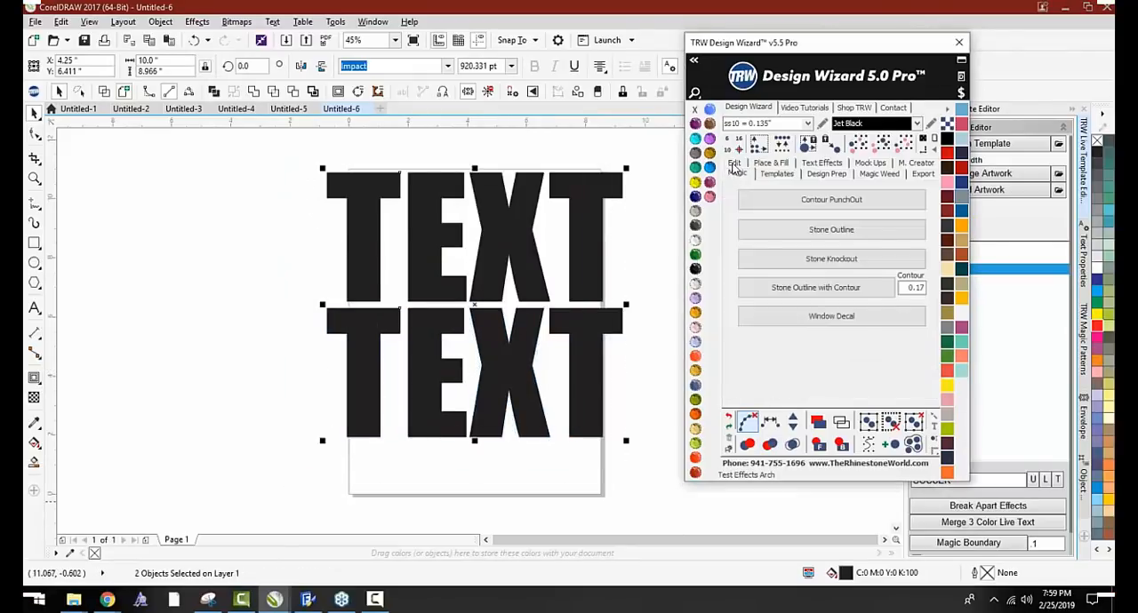
pyautogui.click(734, 166)
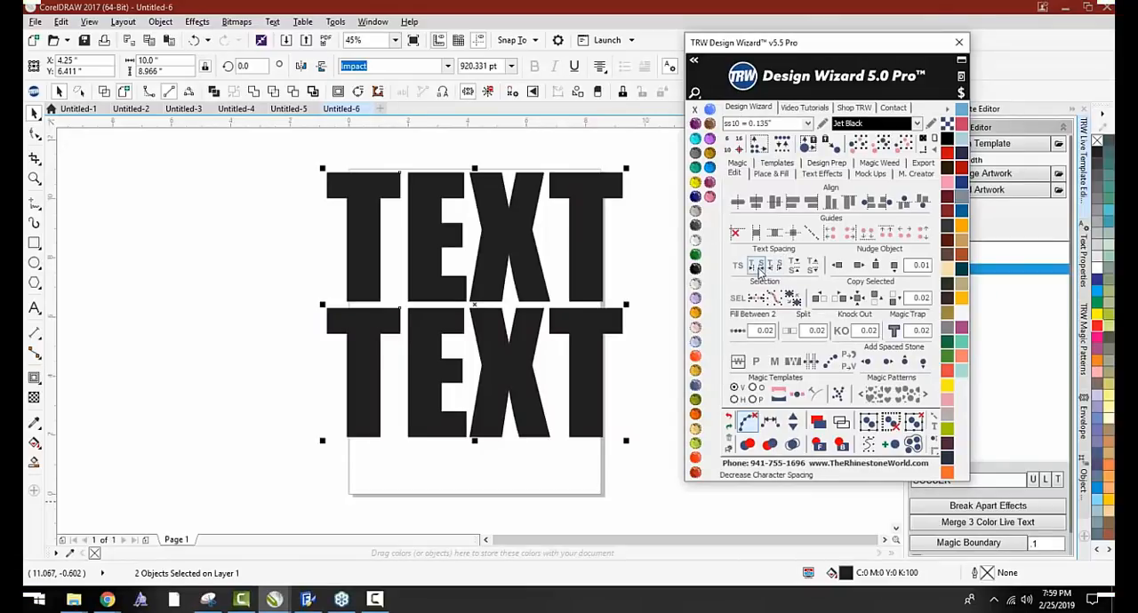
pyautogui.click(759, 266)
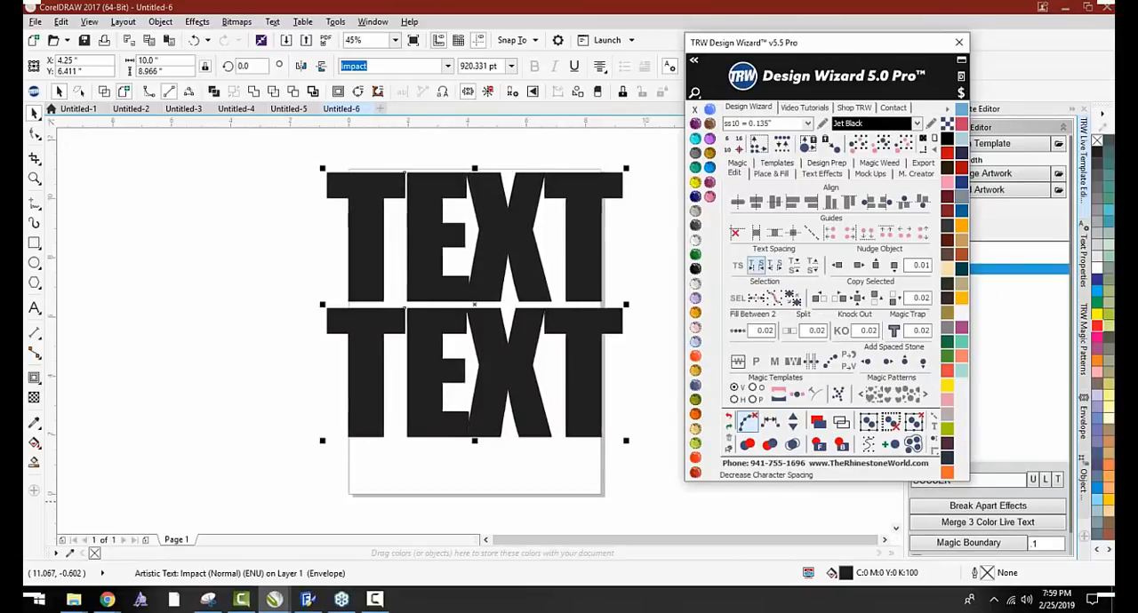
pyautogui.click(88, 322)
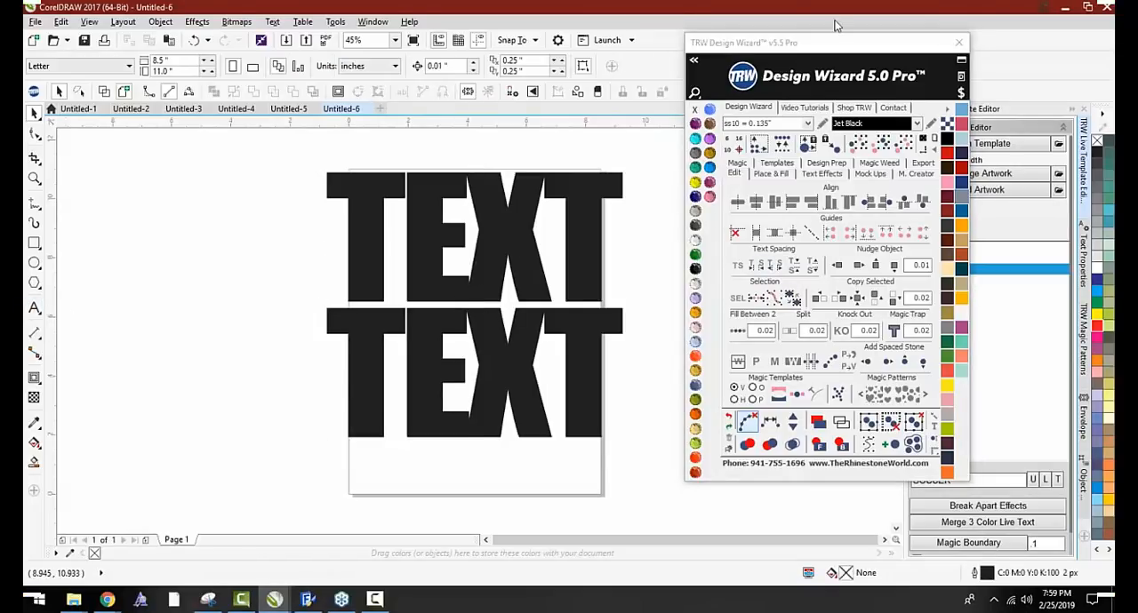
# Reduce the upper TEXT line to about 4.08 inches high and the lower line to about 3.79 inches high, keeping their widths
pyautogui.moveTo(839, 44); pyautogui.dragTo(860, 219)
pyautogui.scroll(-1, 136, 138)
pyautogui.scroll(1, 262, 148)
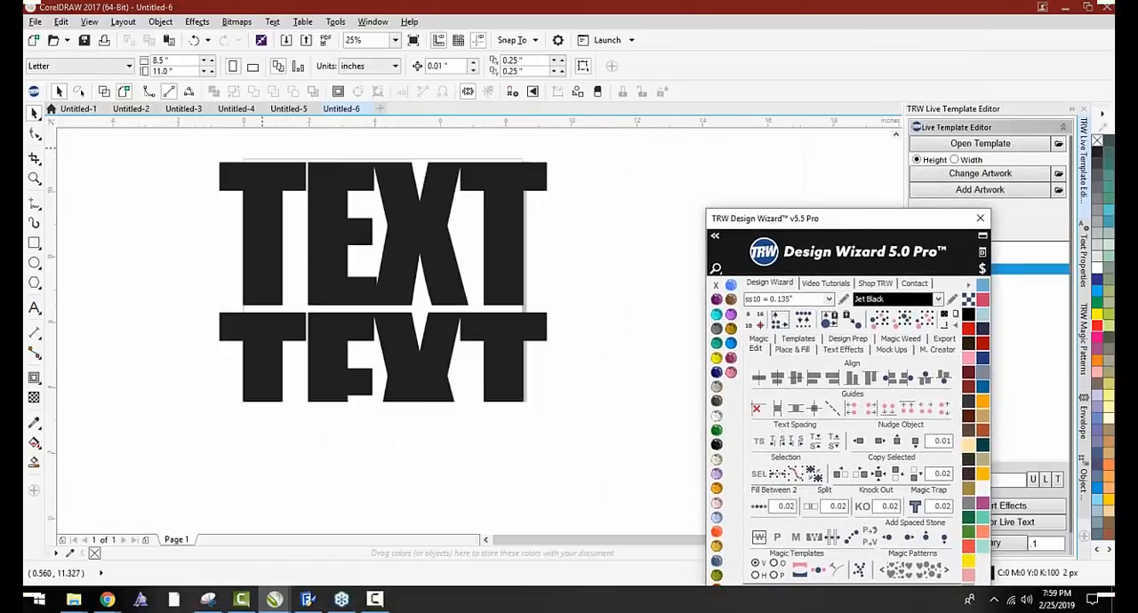
pyautogui.click(34, 307)
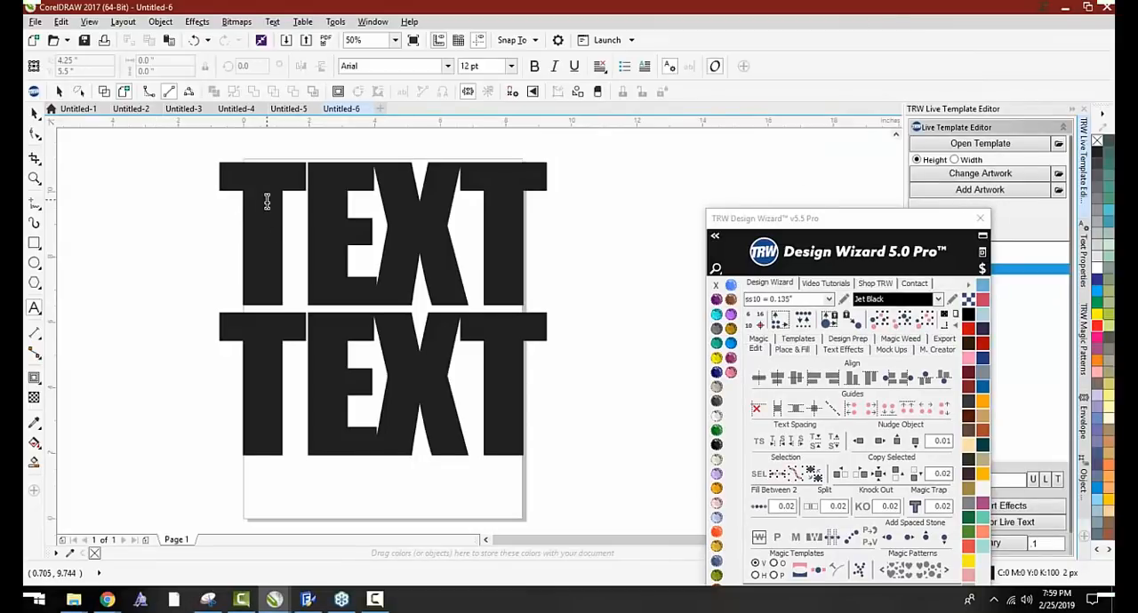
pyautogui.click(34, 113)
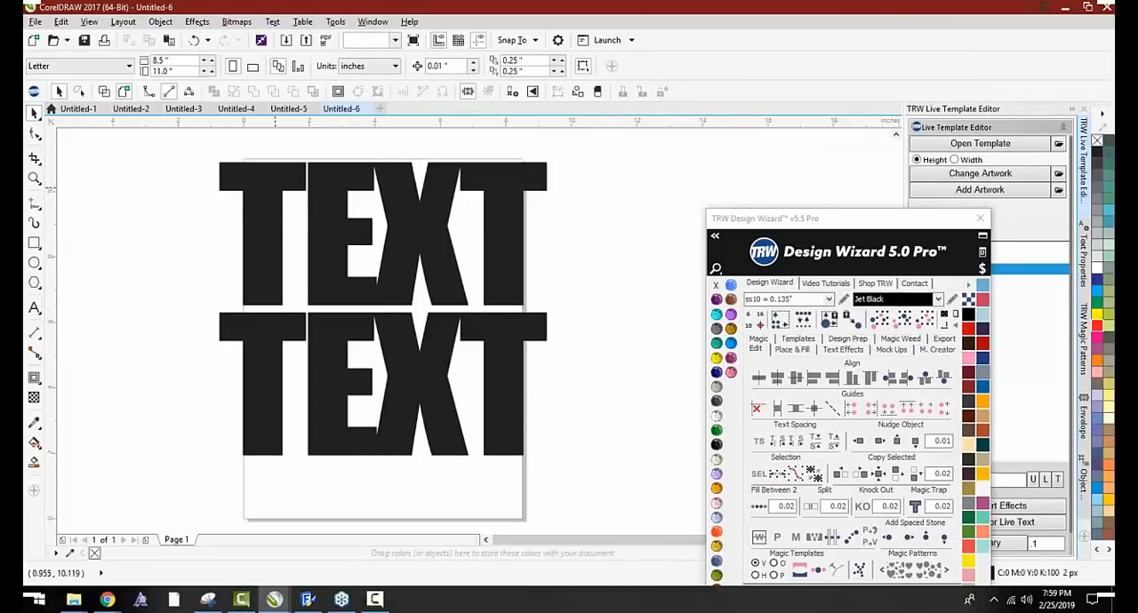
pyautogui.click(275, 187)
pyautogui.moveTo(382, 157); pyautogui.dragTo(382, 167)
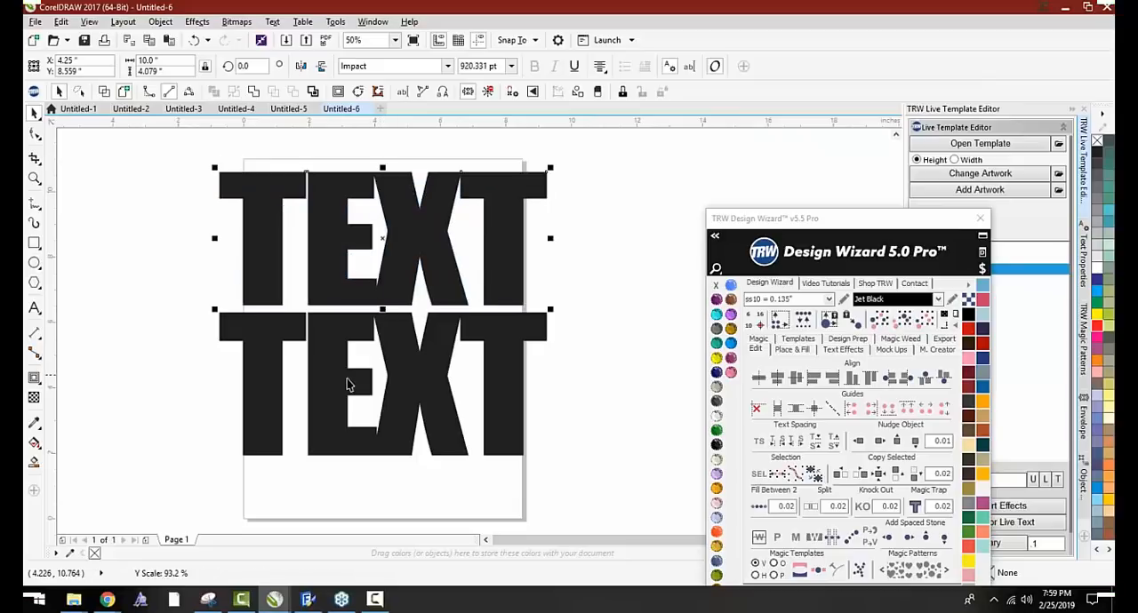
pyautogui.click(346, 384)
pyautogui.moveTo(382, 460); pyautogui.dragTo(382, 435)
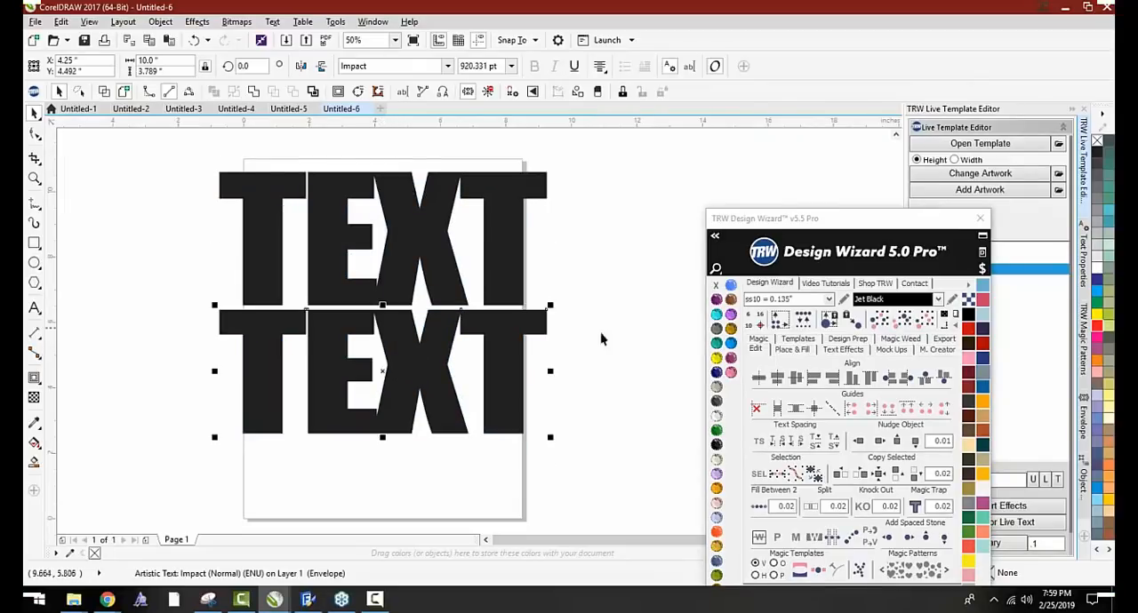
pyautogui.click(622, 344)
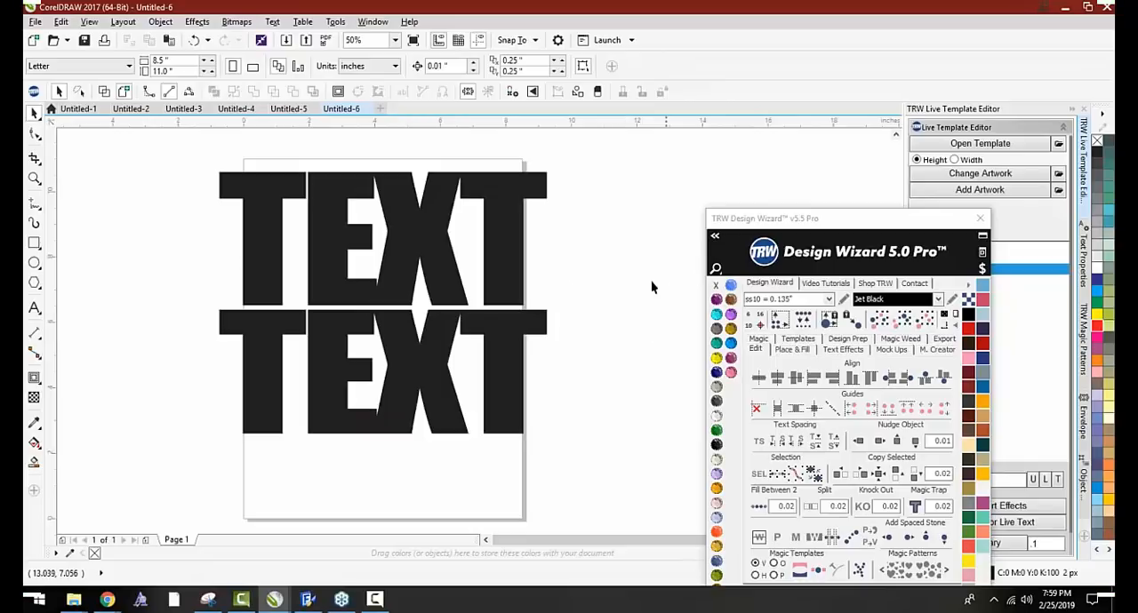
# Replace the upper line's text with RAPTORS
pyautogui.click(35, 310)
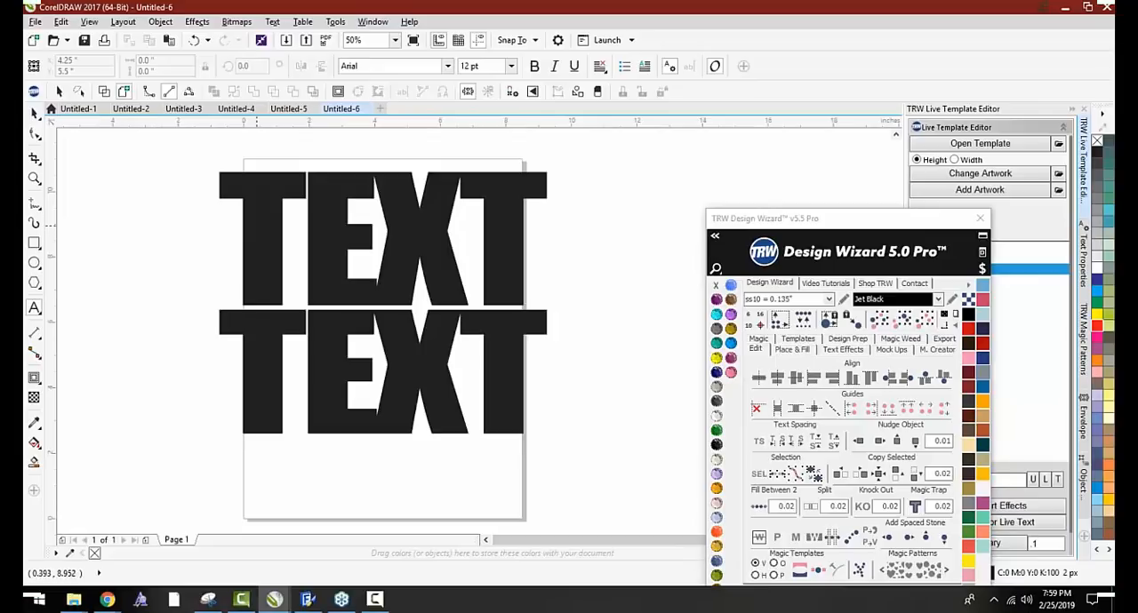
pyautogui.hotkey('ctrl', 'shift', 't')
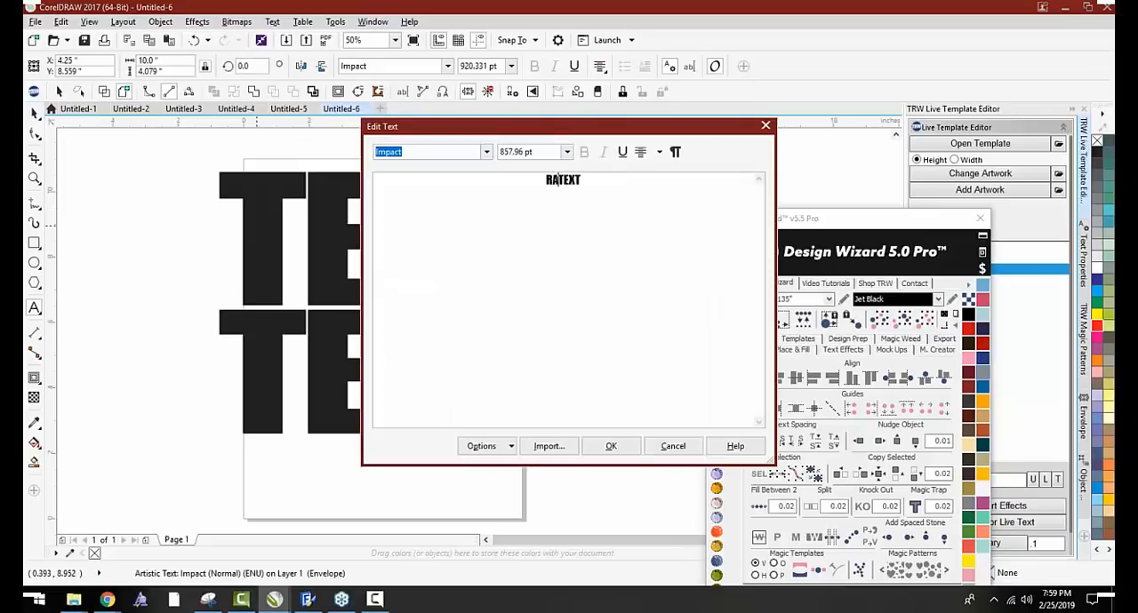
pyautogui.press('BackSpace')
pyautogui.press('Delete')
pyautogui.write('ra')
pyautogui.press('BackSpace')
pyautogui.press('BackSpace')
pyautogui.write('RAPTORS')
pyautogui.click(611, 446)
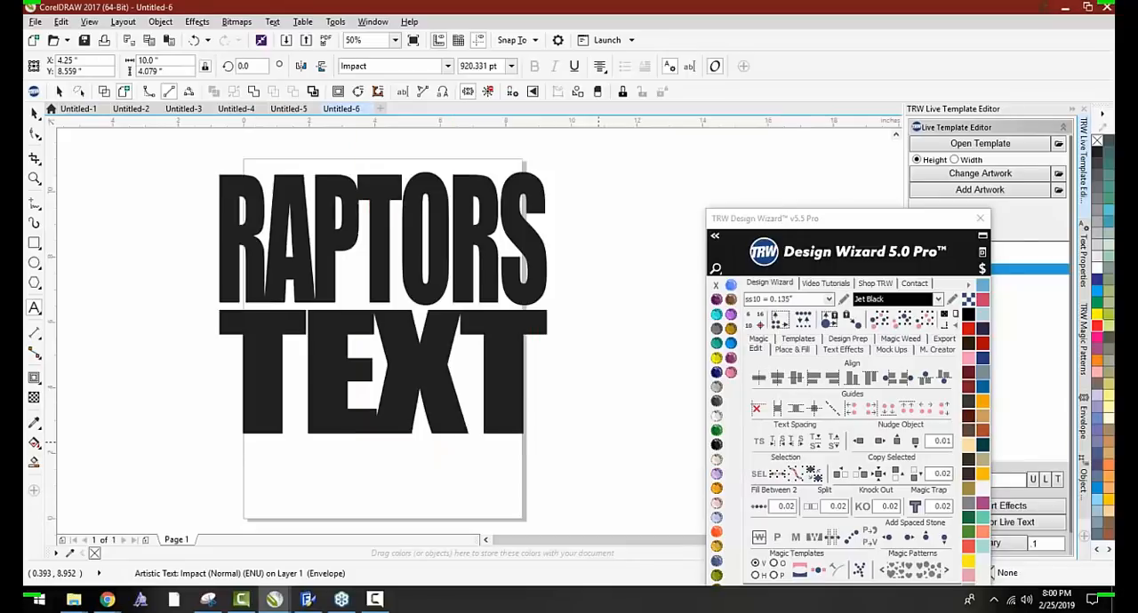
# Replace the lower line's text with BASKETBALL
pyautogui.click(436, 366)
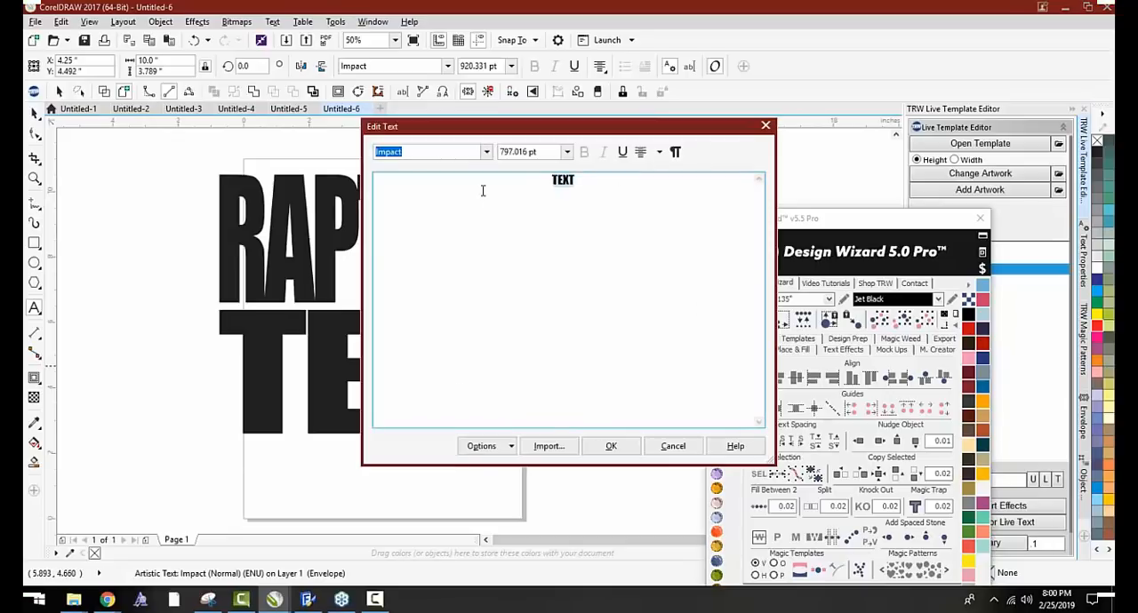
pyautogui.write('BAS')
pyautogui.write('EKE')
pyautogui.press('BackSpace')
pyautogui.press('BackSpace')
pyautogui.press('BackSpace')
pyautogui.write('KETBALL')
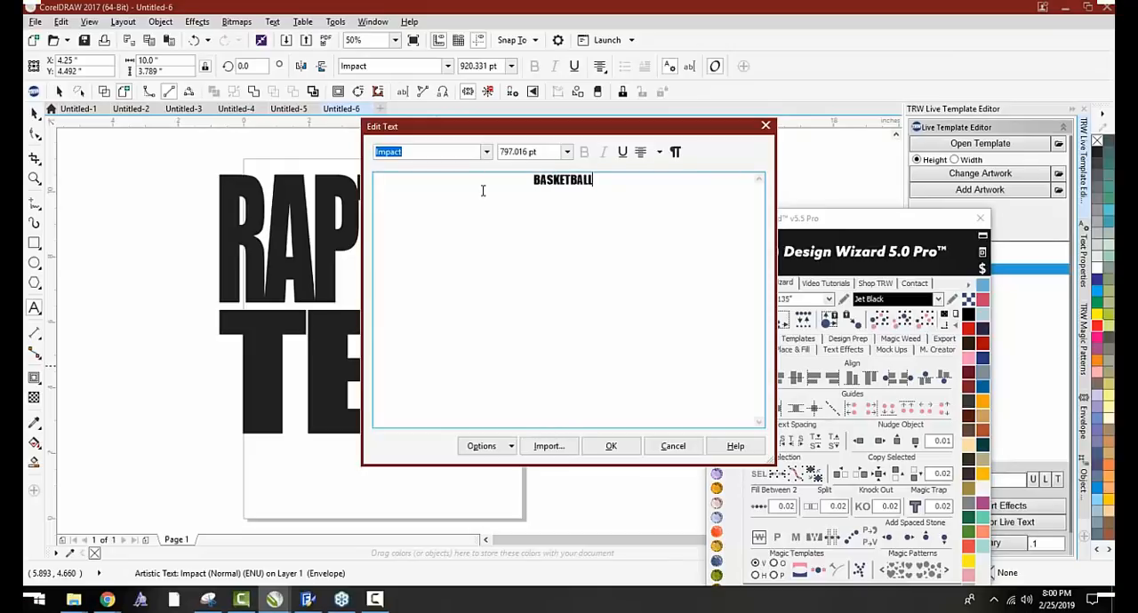
pyautogui.click(610, 445)
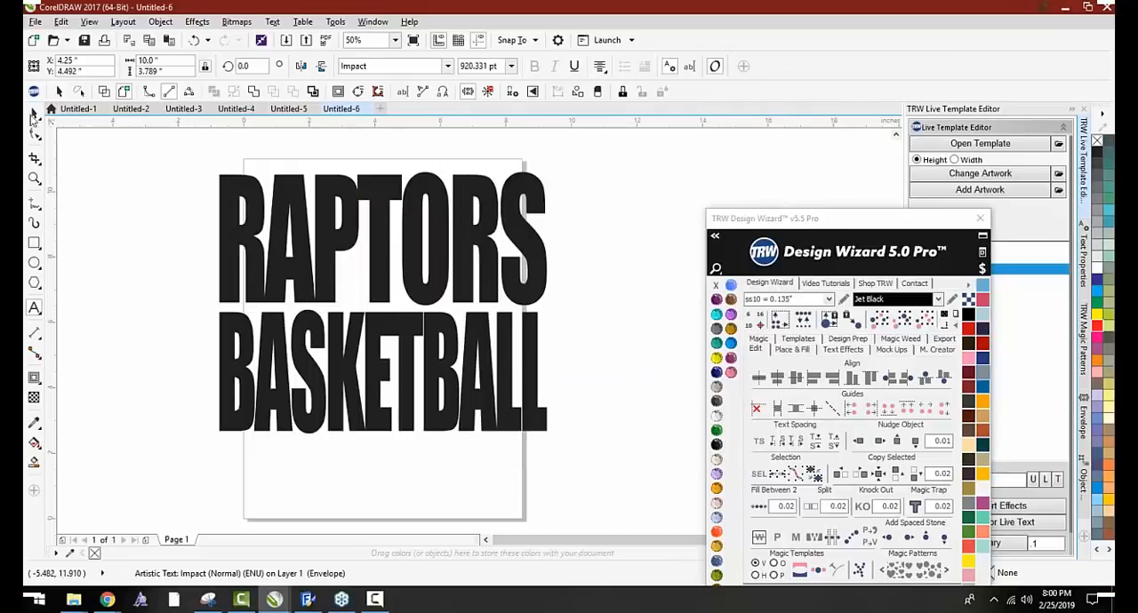
# Nudge the BASKETBALL line upward, closer to RAPTORS
pyautogui.click(34, 116)
pyautogui.scroll(1, 371, 348)
pyautogui.press('Up')
pyautogui.press('Up')
pyautogui.press('Up')
pyautogui.press('Up')
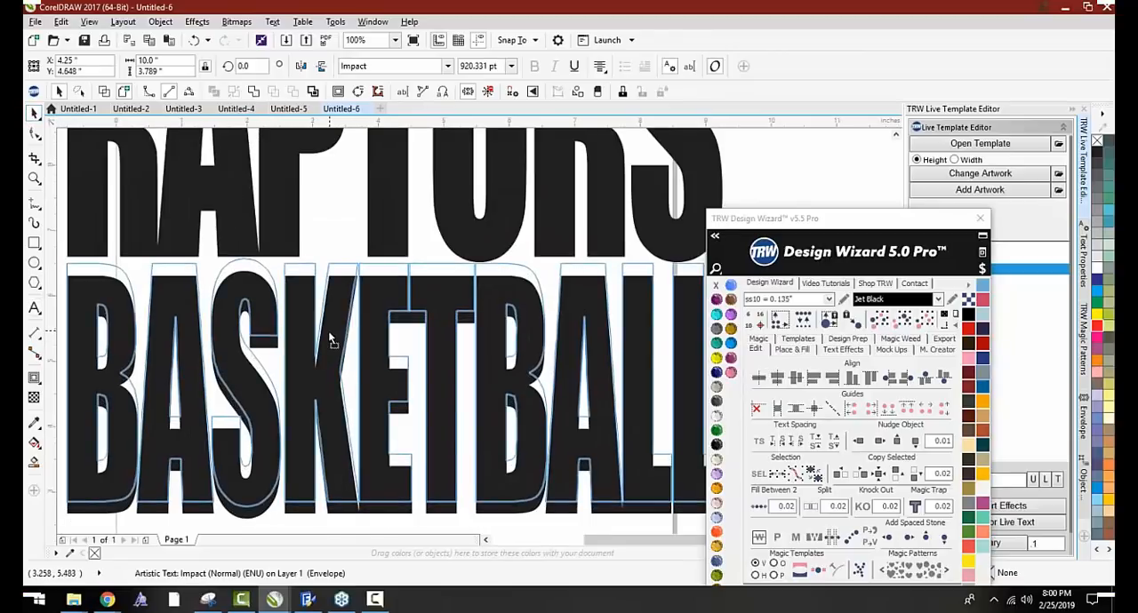
pyautogui.scroll(-1, 331, 337)
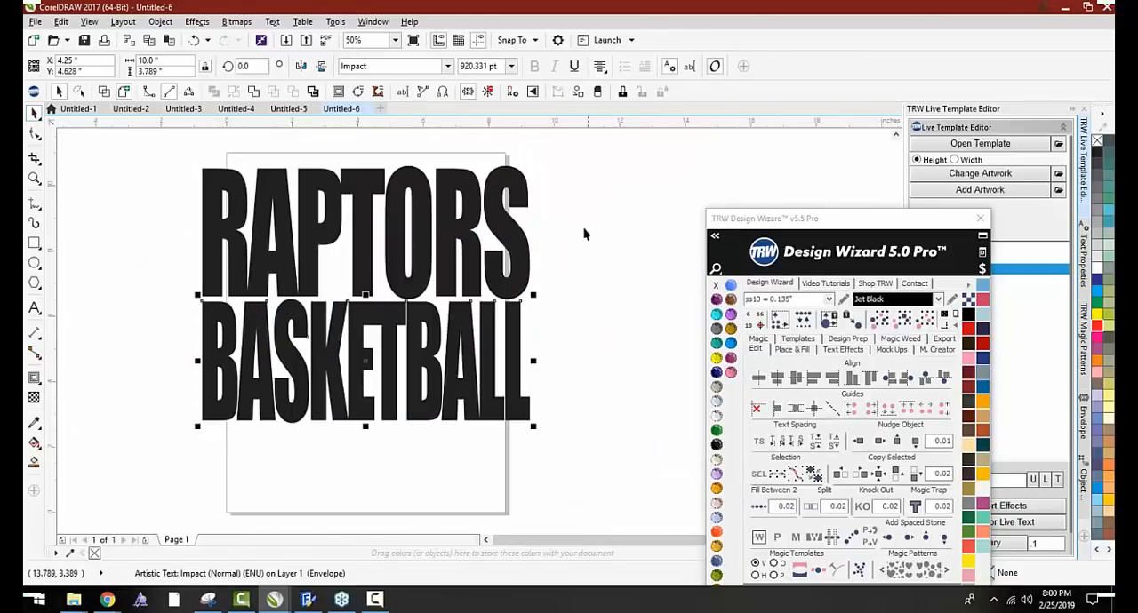
# Select both lettering lines and recolor them solid black
pyautogui.moveTo(574, 168); pyautogui.dragTo(602, 161)
pyautogui.click(717, 446)
pyautogui.click(615, 416)
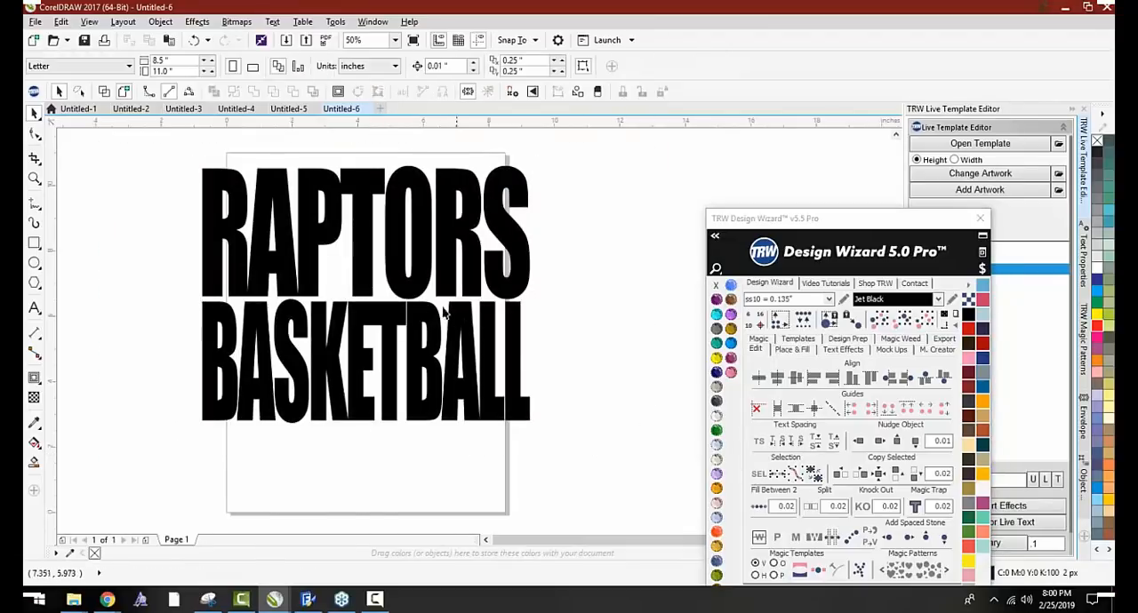
# Select the RAPTORS and BASKETBALL lines and decrease their character spacing again
pyautogui.click(354, 241)
pyautogui.click(613, 304)
pyautogui.click(413, 241)
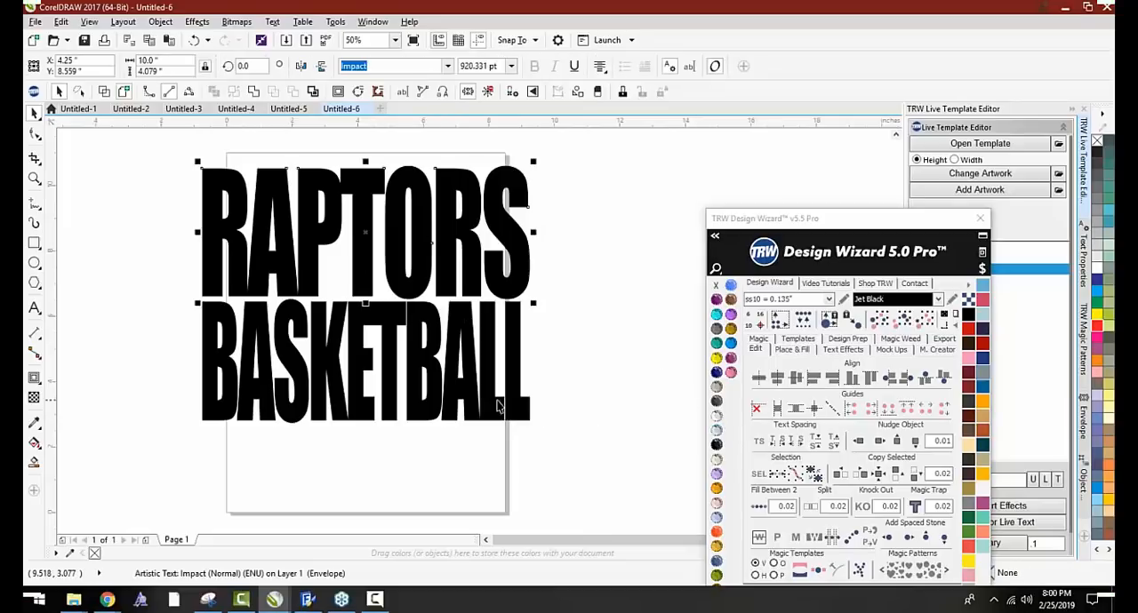
pyautogui.click(777, 441)
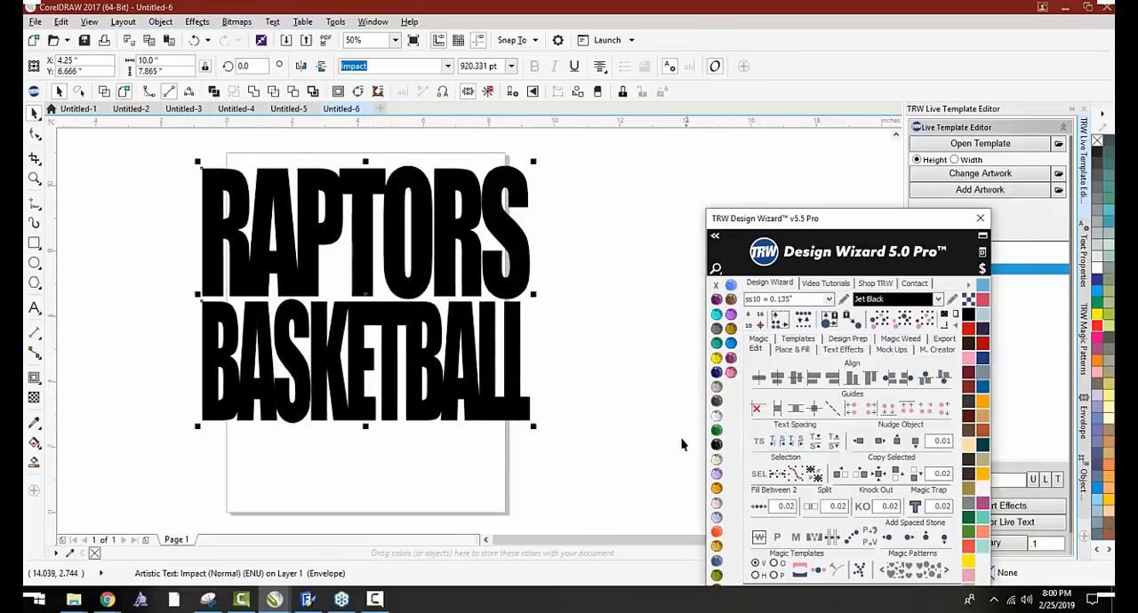
pyautogui.click(391, 343)
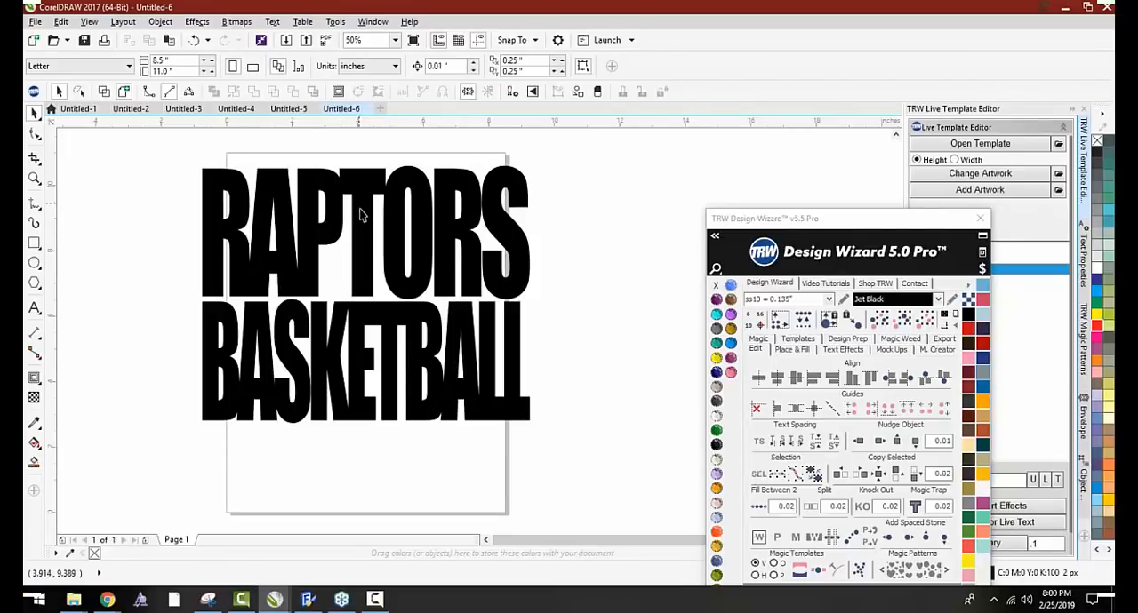
# Adjust BASKETBALL's vertical position so it sits tight beneath RAPTORS, centered at about 4.65 inches in Y
pyautogui.moveTo(564, 443); pyautogui.dragTo(551, 409)
pyautogui.scroll(1, 415, 303)
pyautogui.moveTo(414, 317); pyautogui.dragTo(414, 309)
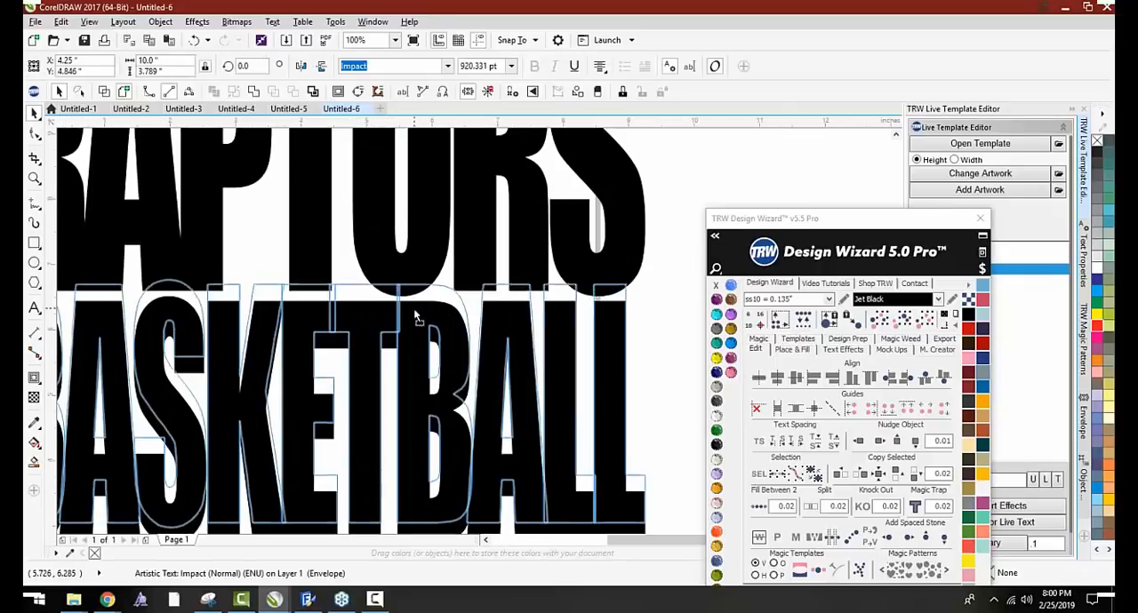
pyautogui.scroll(-2, 413, 309)
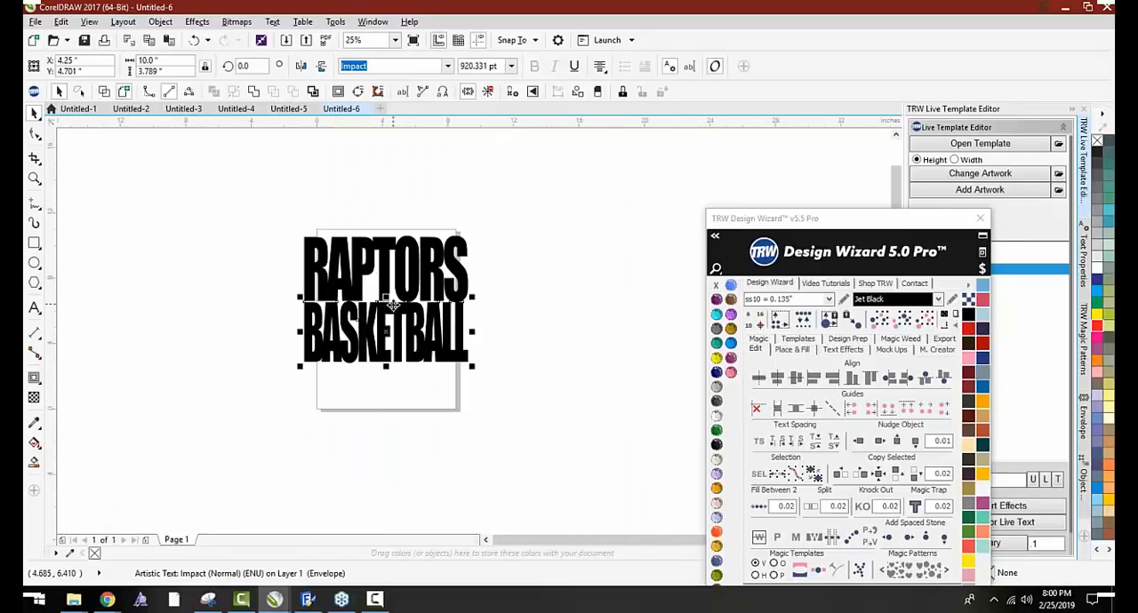
pyautogui.scroll(3, 392, 305)
pyautogui.scroll(-2, 382, 304)
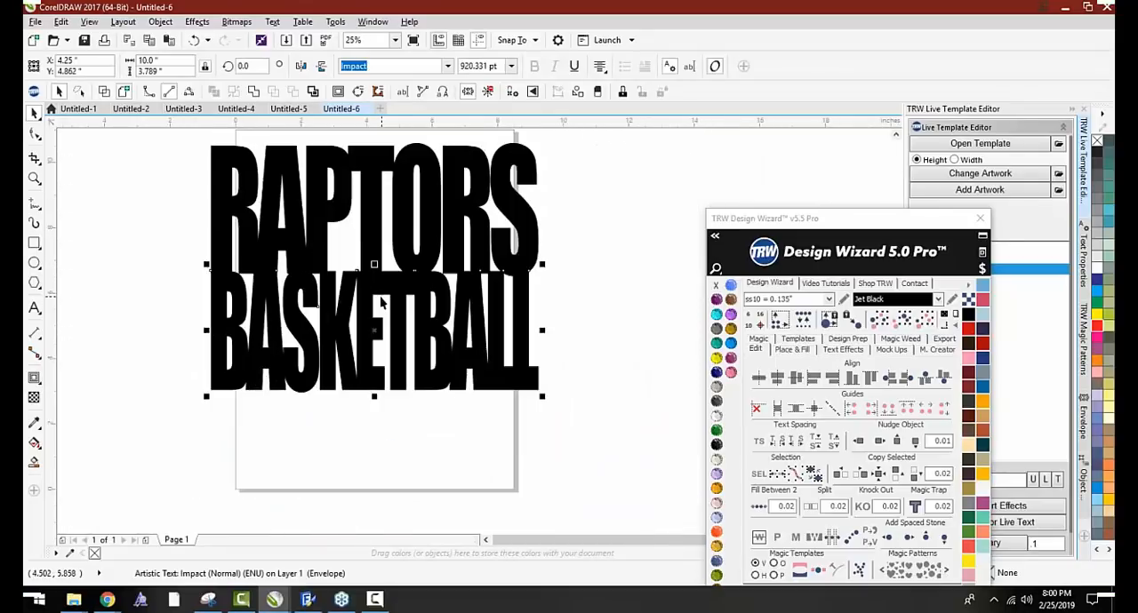
pyautogui.moveTo(375, 287); pyautogui.dragTo(372, 295)
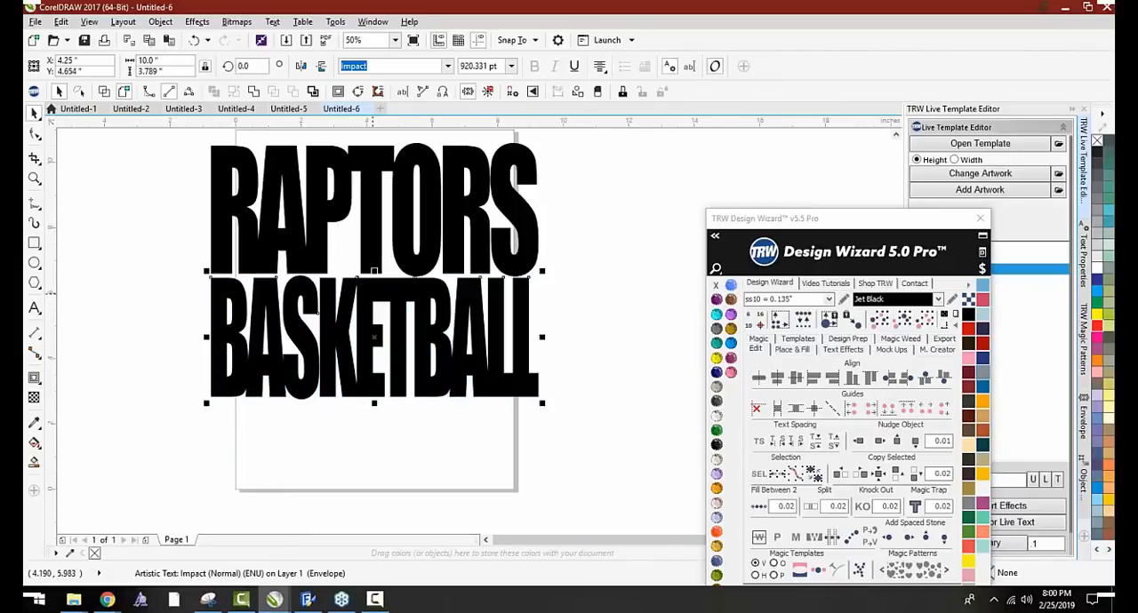
pyautogui.click(126, 231)
pyautogui.scroll(-1, 262, 317)
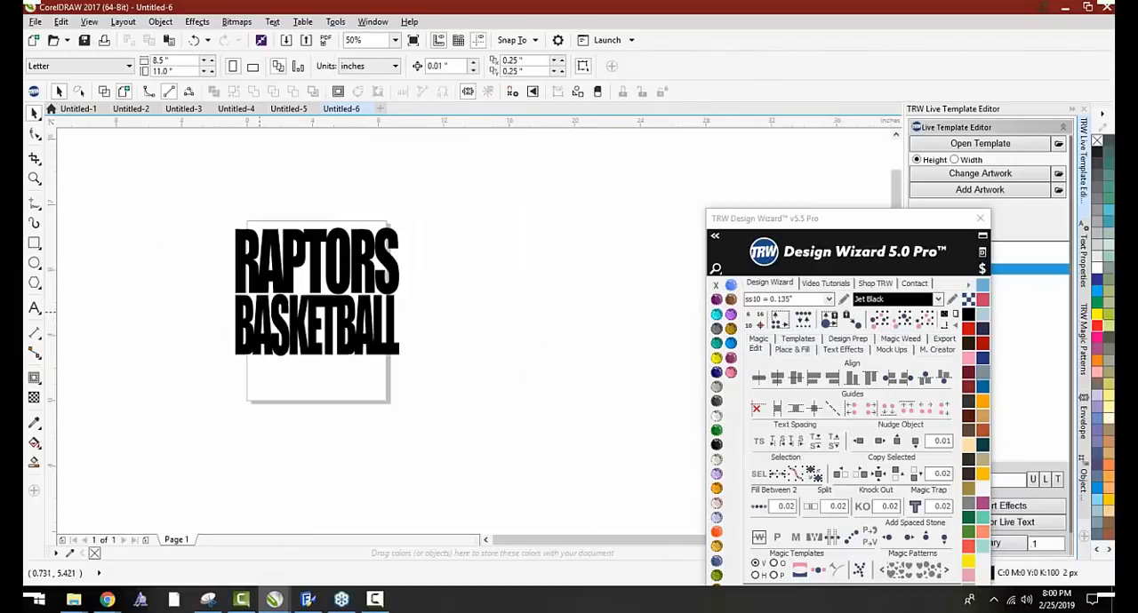
# Make a merged single-curve copy of the two-line RAPTORS BASKETBALL lettering and place it beside the live text, off the page
pyautogui.moveTo(858, 213); pyautogui.dragTo(622, 129)
pyautogui.scroll(1, 391, 305)
pyautogui.scroll(-1, 343, 259)
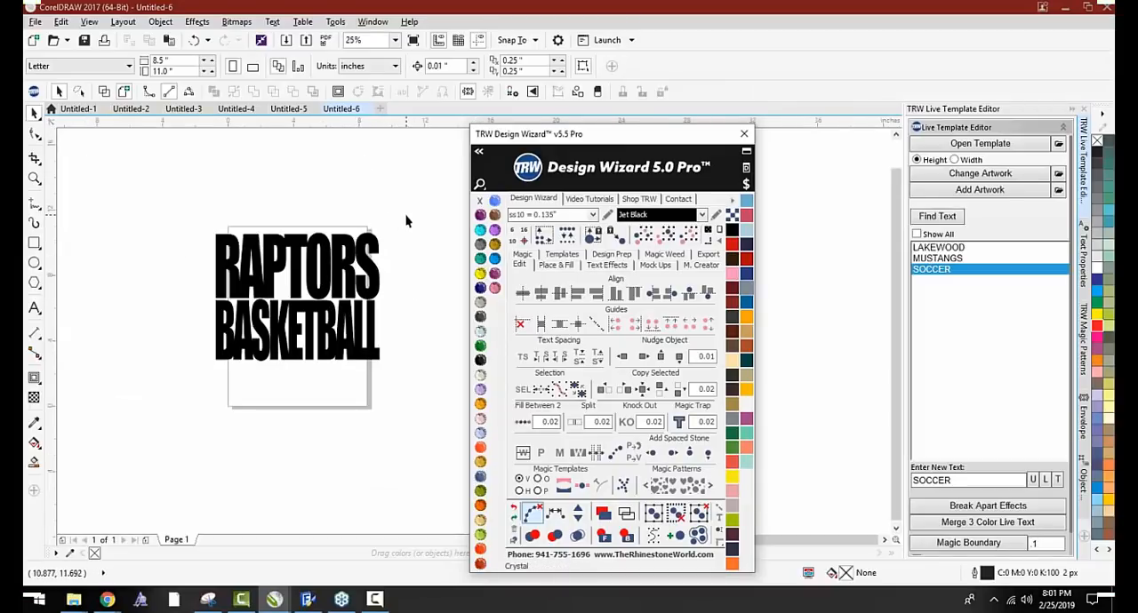
pyautogui.moveTo(406, 216); pyautogui.dragTo(155, 385)
pyautogui.scroll(-1, 273, 327)
pyautogui.moveTo(277, 332); pyautogui.dragTo(182, 337)
pyautogui.press('Escape')
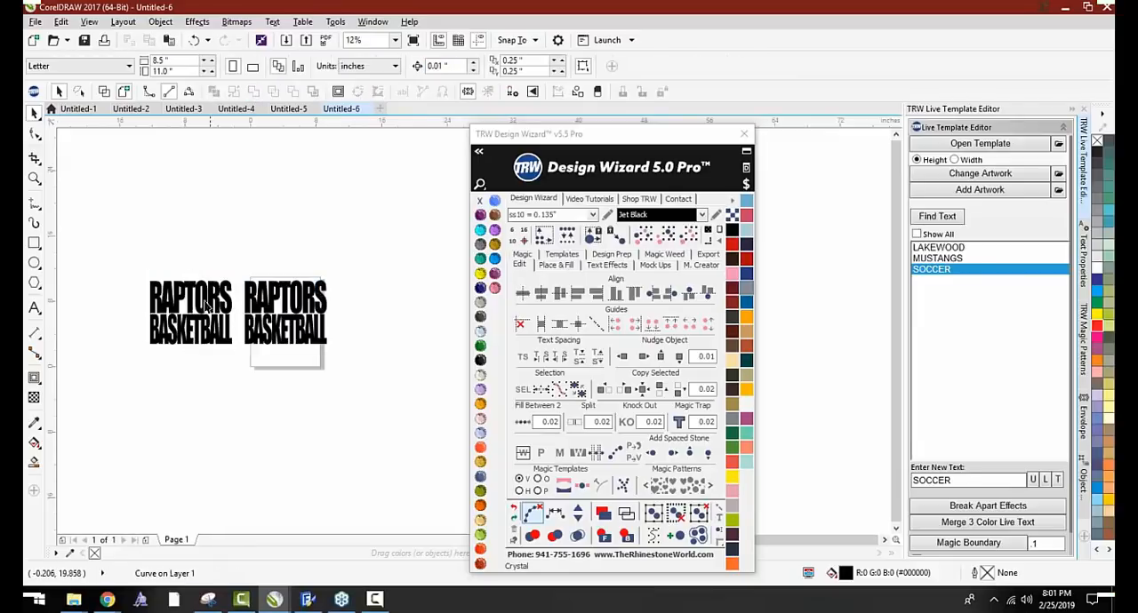
# Clear the Design Wizard window away from the lettering and move the merged curve copy about 5.5 inches down
pyautogui.scroll(1, 185, 316)
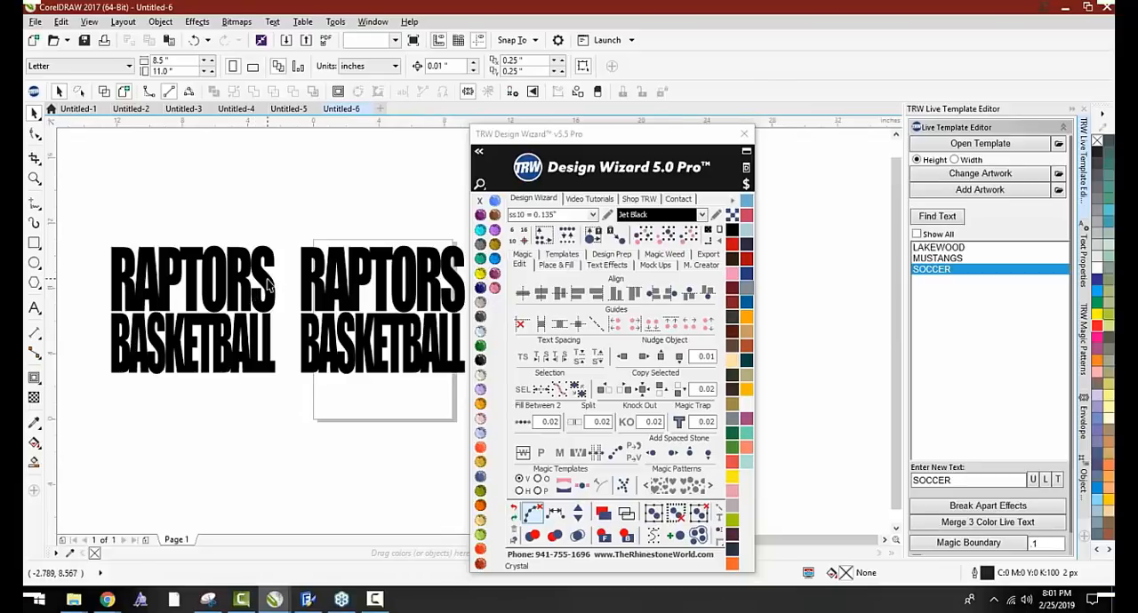
pyautogui.click(271, 283)
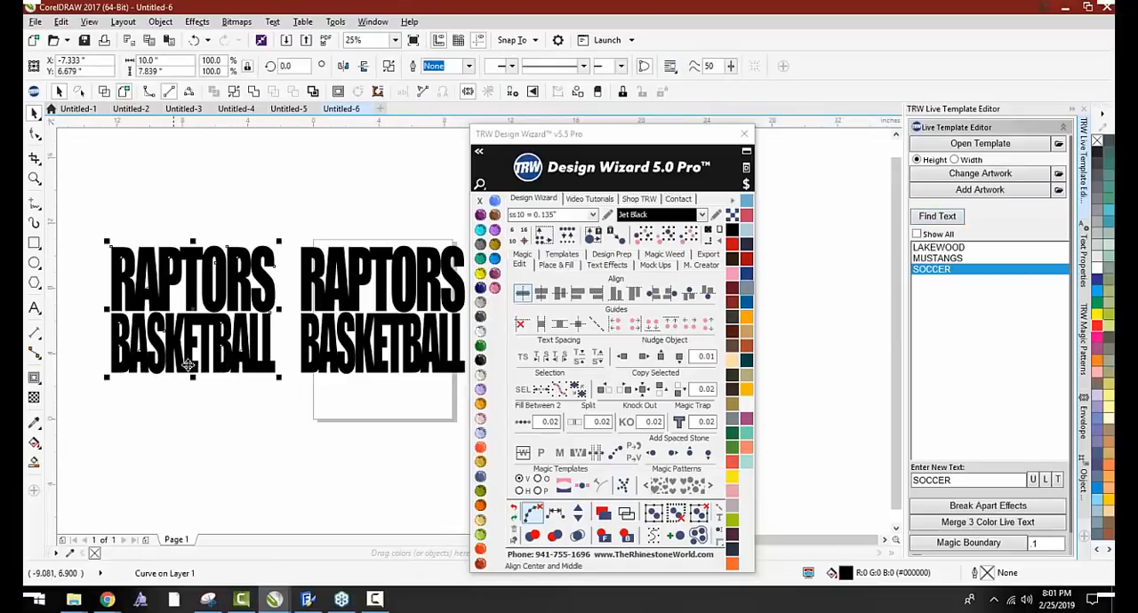
pyautogui.click(250, 420)
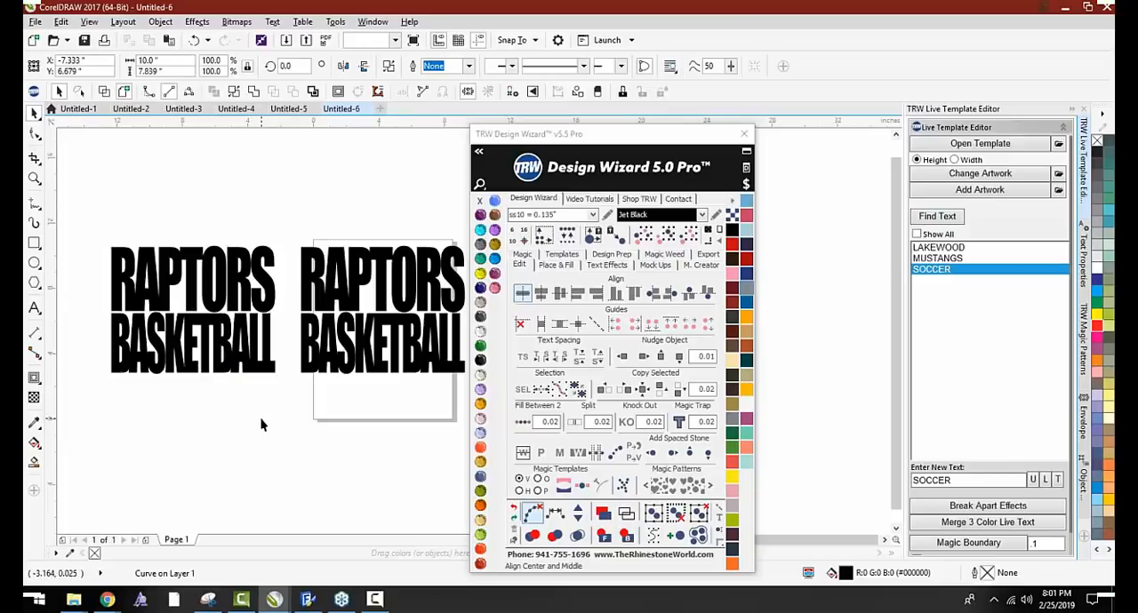
pyautogui.moveTo(627, 134); pyautogui.dragTo(742, 96)
pyautogui.moveTo(220, 324); pyautogui.dragTo(228, 414)
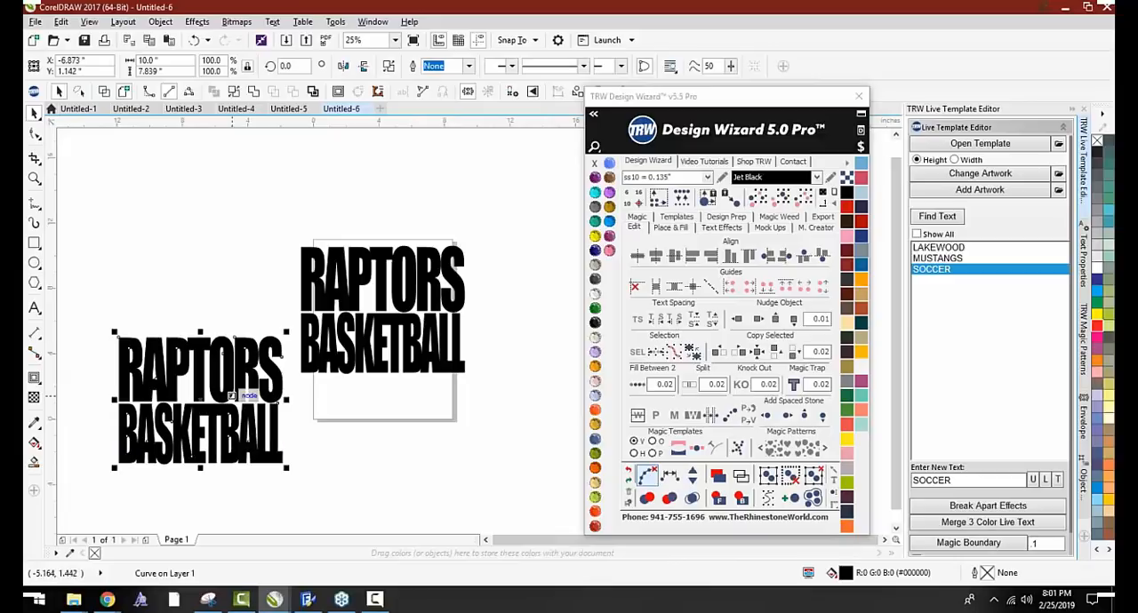
# Undo the last move of the merged RAPTORS BASKETBALL curve copy and deselect it
pyautogui.hotkey('ctrl', 'z')
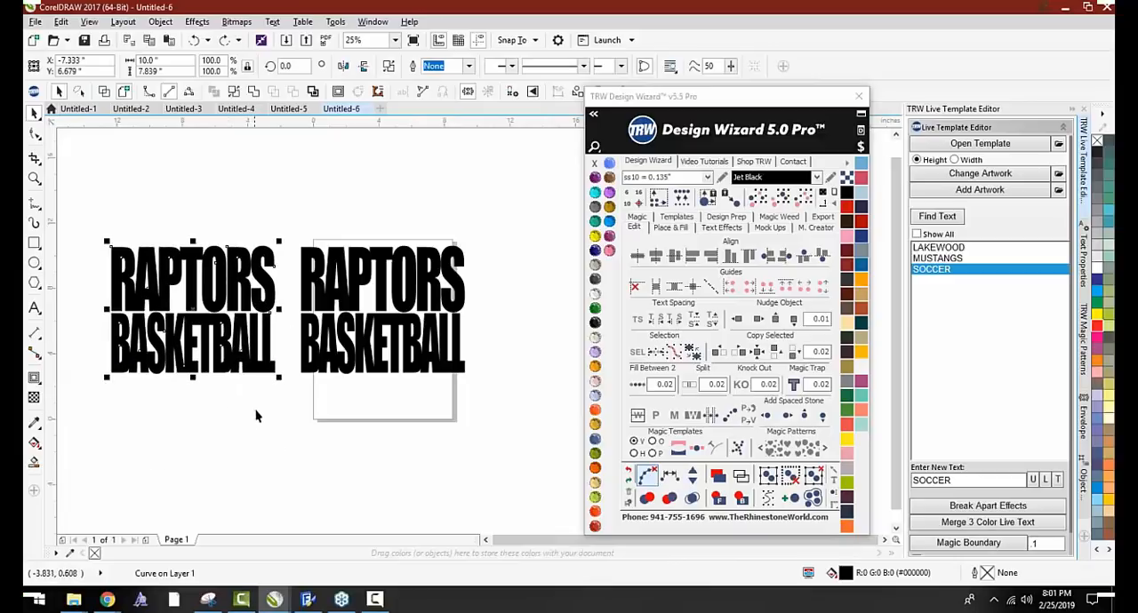
pyautogui.click(405, 441)
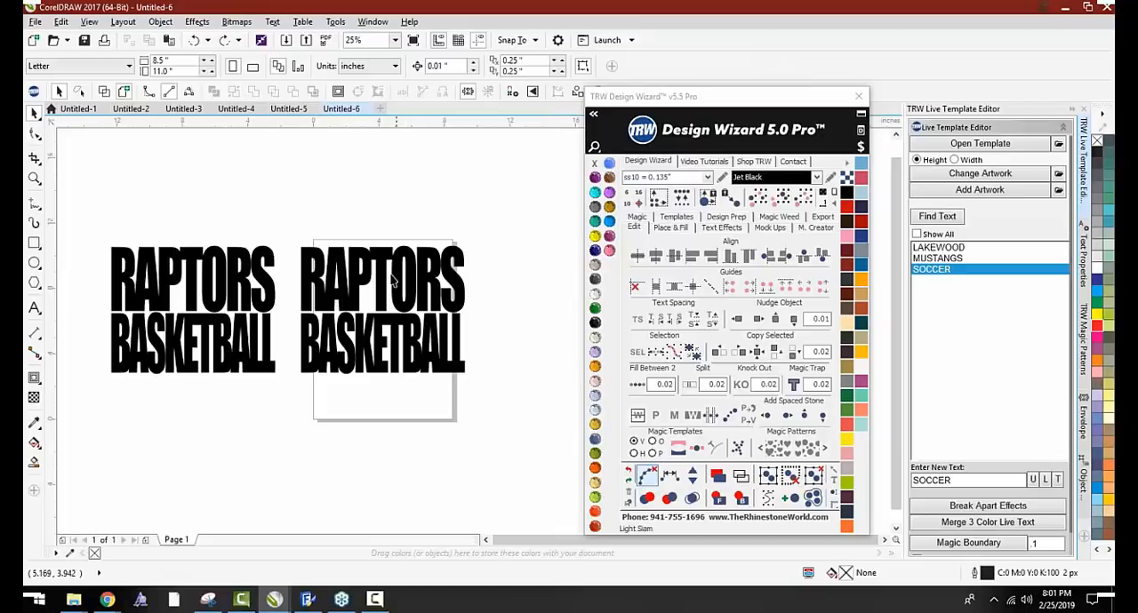
# Start adding artwork and open the Kids Live Templates and Clipart Mega Pack Vol. 2 Clipart CDR folder
pyautogui.click(936, 189)
pyautogui.scroll(-1, 569, 227)
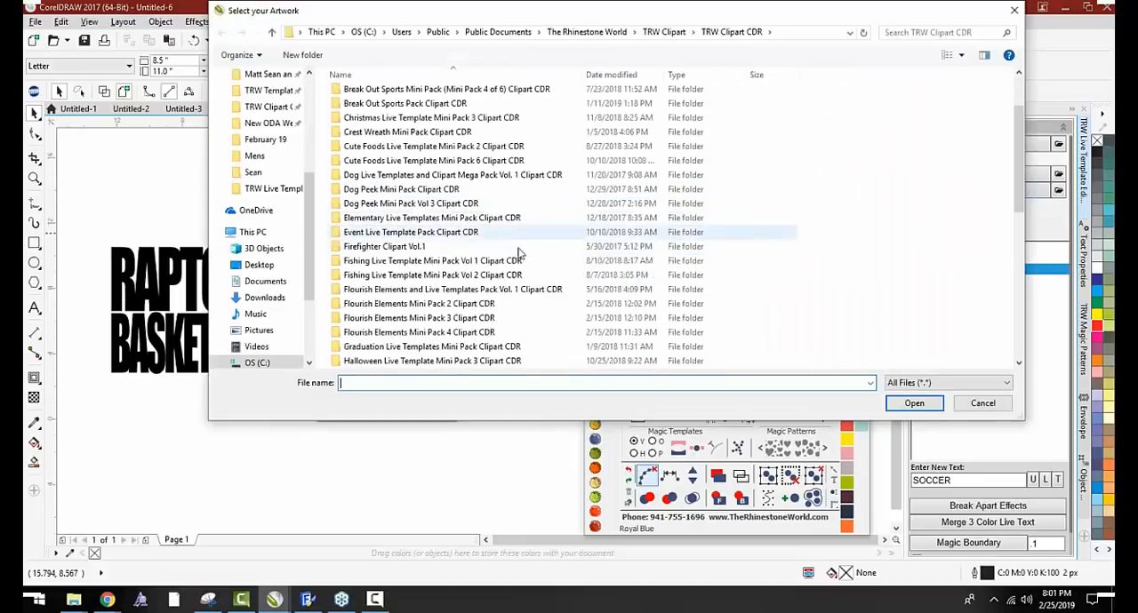
pyautogui.scroll(-2, 520, 255)
pyautogui.doubleClick(471, 302)
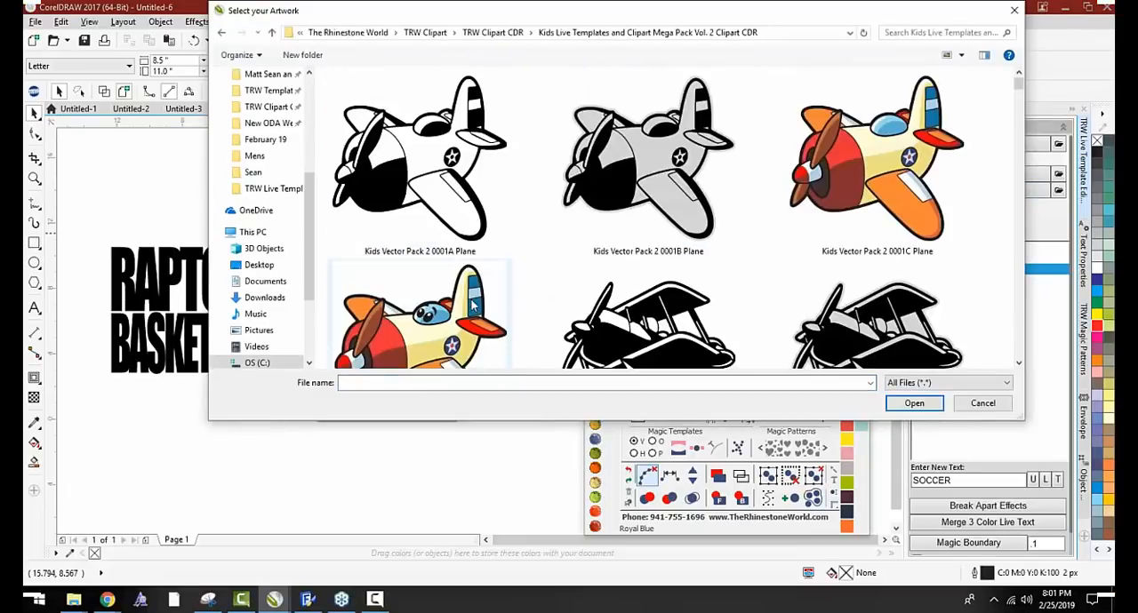
pyautogui.scroll(-5, 471, 305)
# Search the clipart folder for RAP and clear the search
pyautogui.click(937, 34)
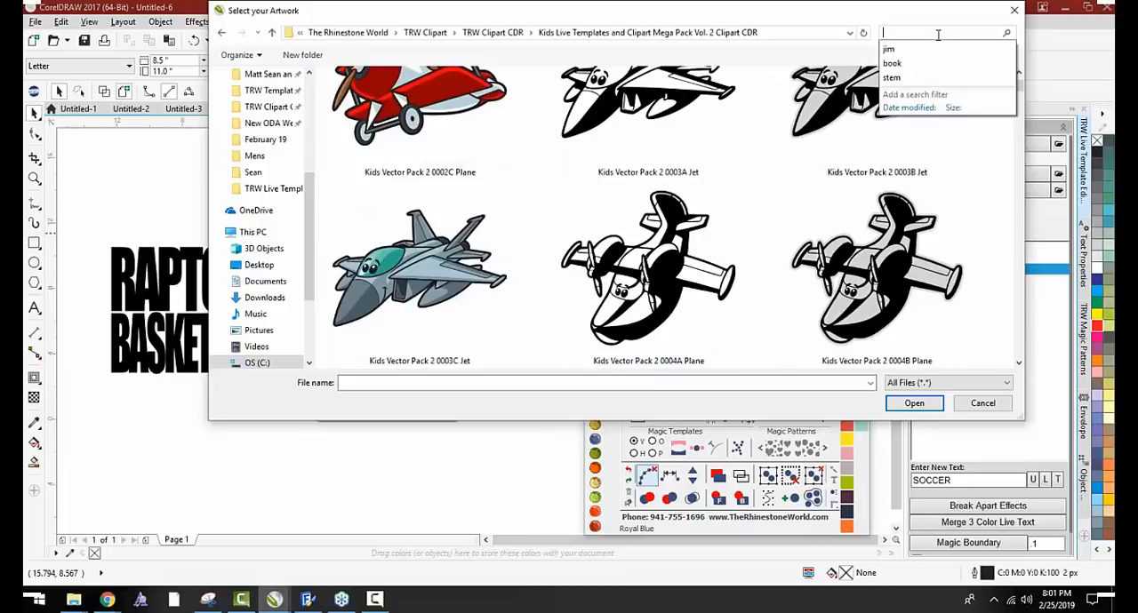
pyautogui.write('RA')
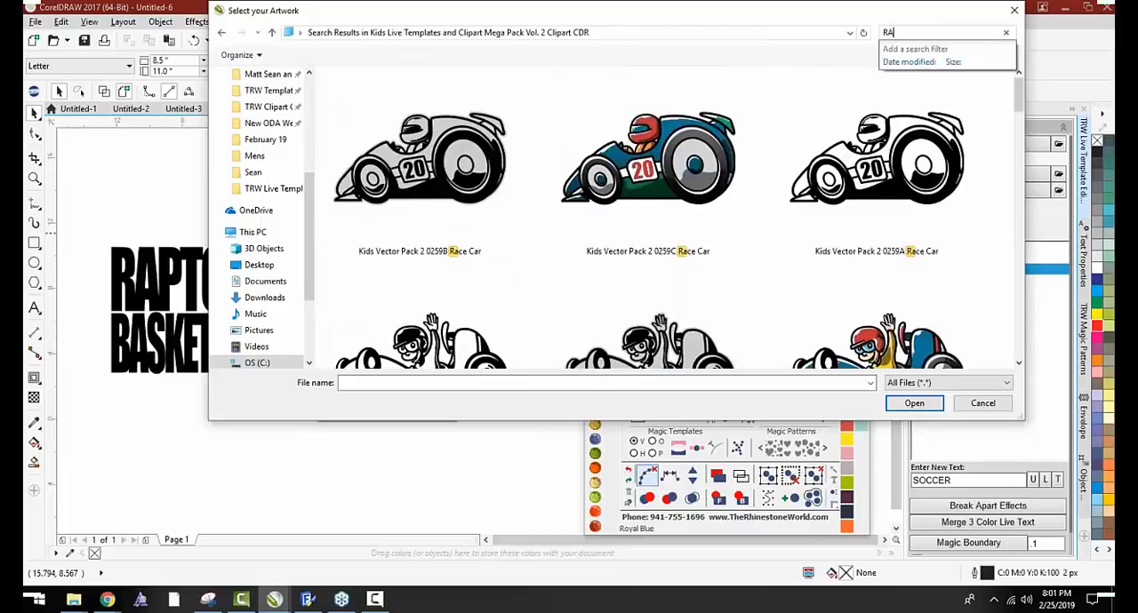
pyautogui.write('P')
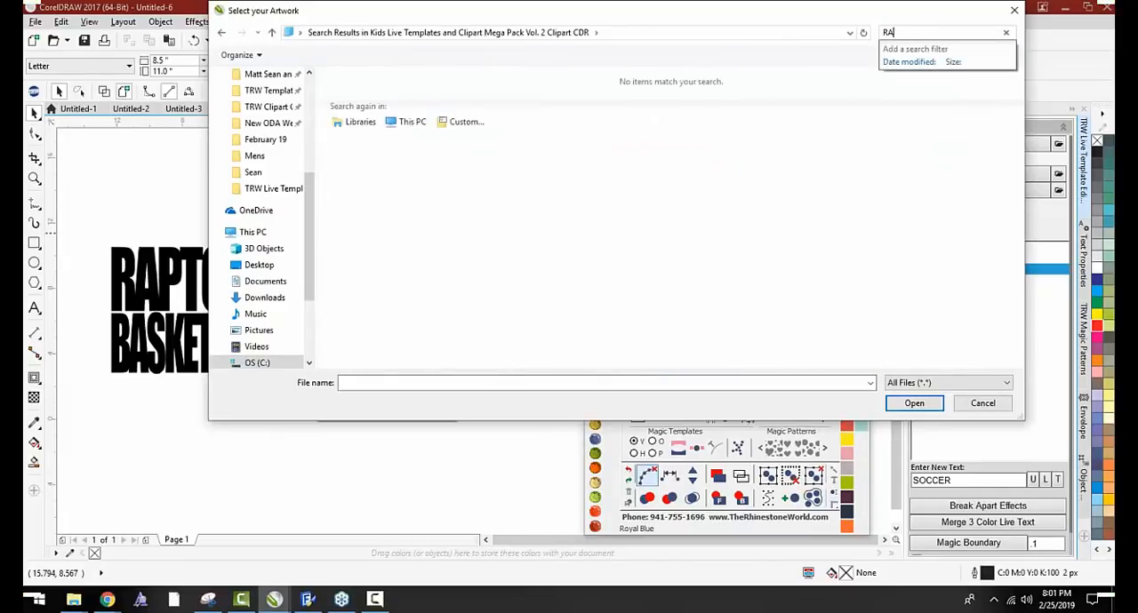
pyautogui.press('BackSpace')
pyautogui.press('BackSpace')
pyautogui.scroll(-3, 761, 204)
# Search the clipart folder for DINO, look through the dinosaur artwork and clear the search
pyautogui.write('D')
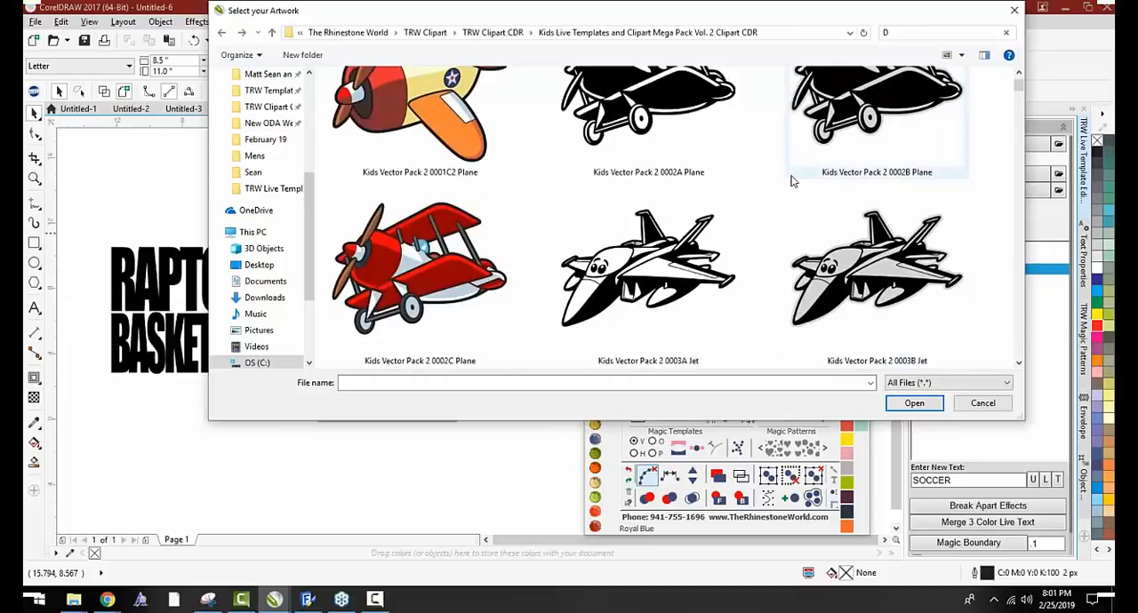
pyautogui.write('INO')
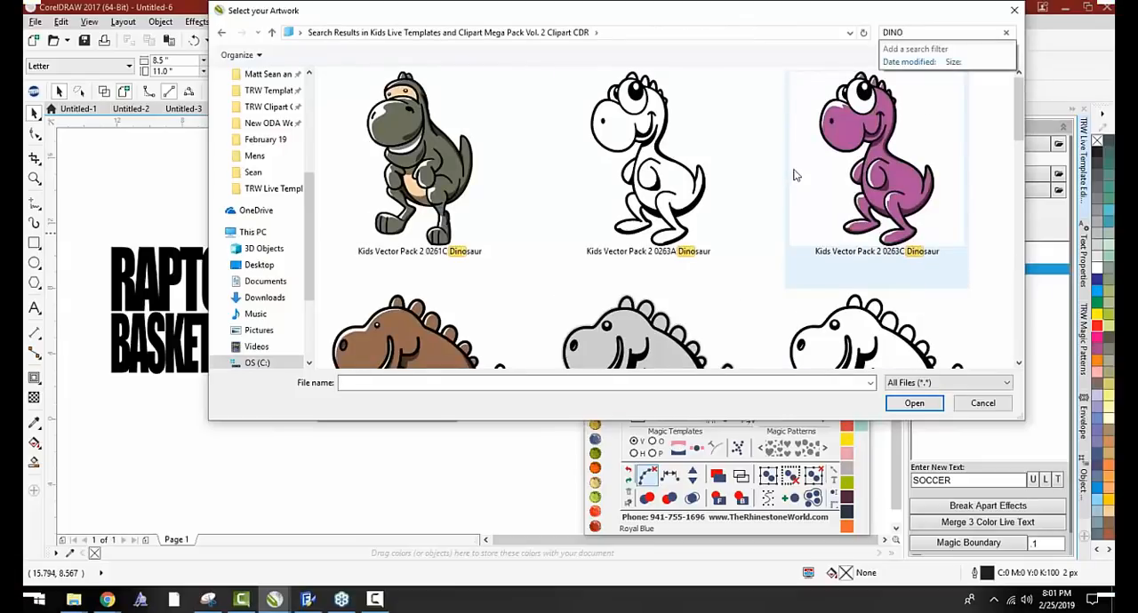
pyautogui.scroll(-5, 706, 169)
pyautogui.scroll(5, 668, 209)
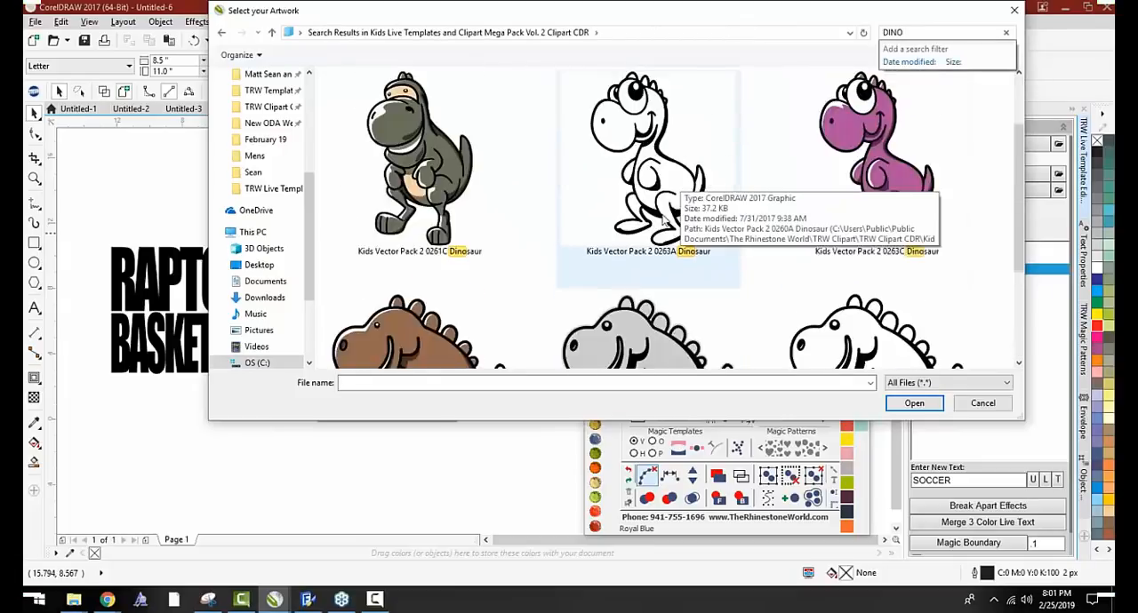
pyautogui.press('BackSpace')
pyautogui.press('BackSpace')
pyautogui.press('BackSpace')
pyautogui.press('BackSpace')
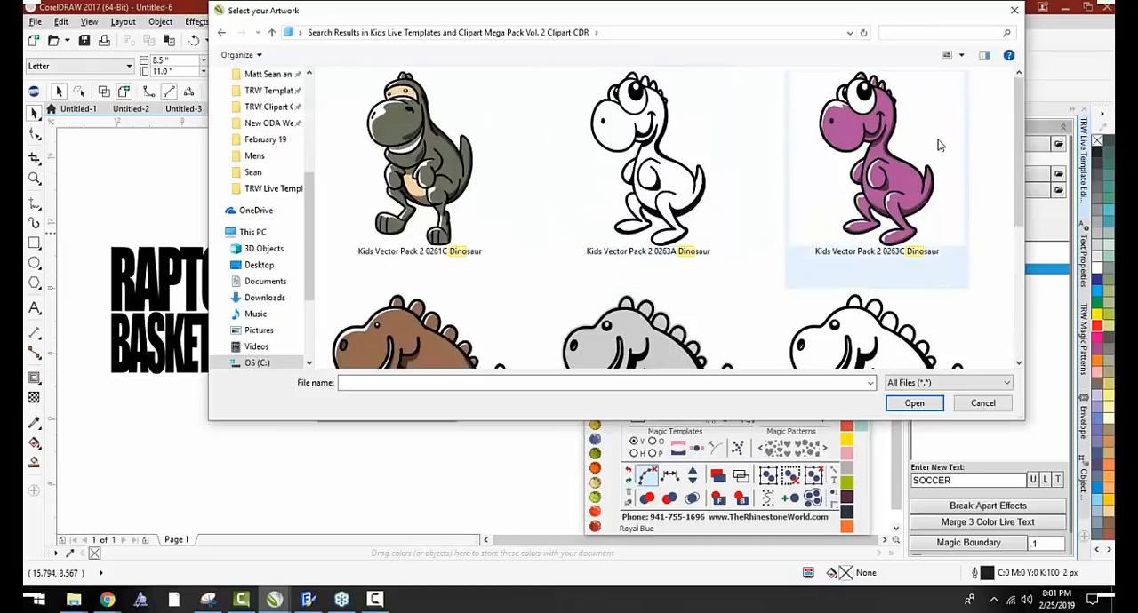
# Find the Kids Vector Pack 2 0044A Velocihraptor artwork in the clipart folder and add it to the page
pyautogui.scroll(-10, 834, 202)
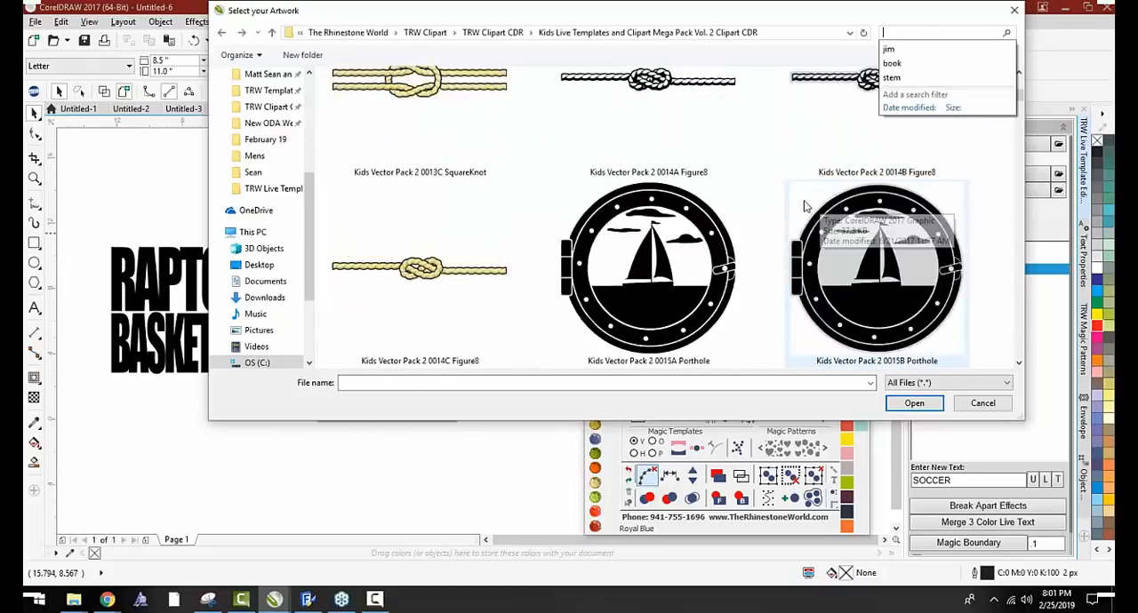
pyautogui.scroll(-8, 769, 208)
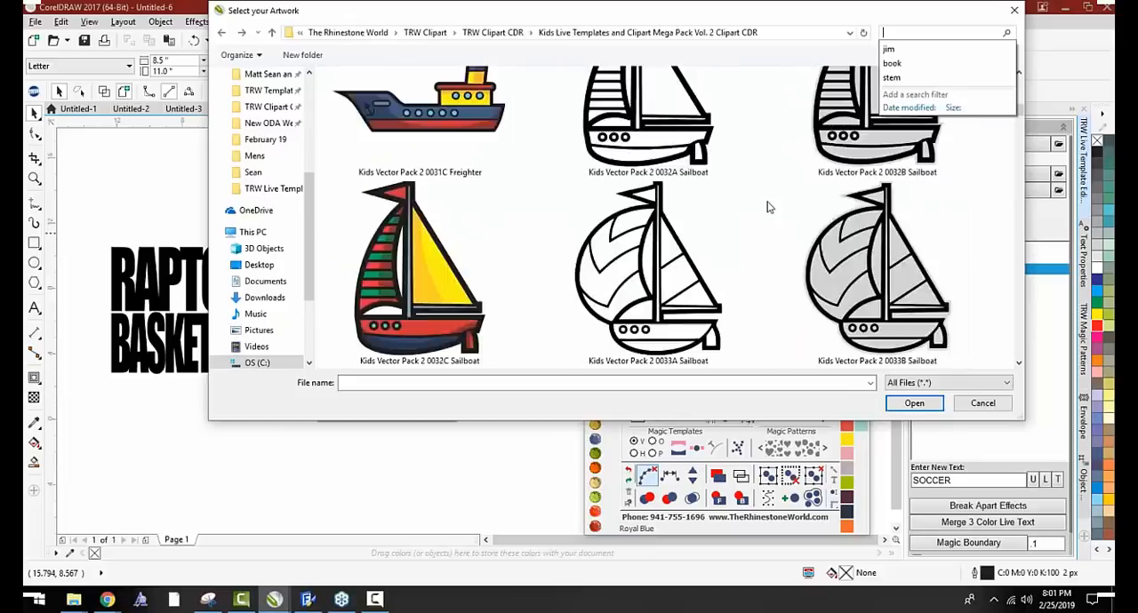
pyautogui.scroll(-2, 738, 267)
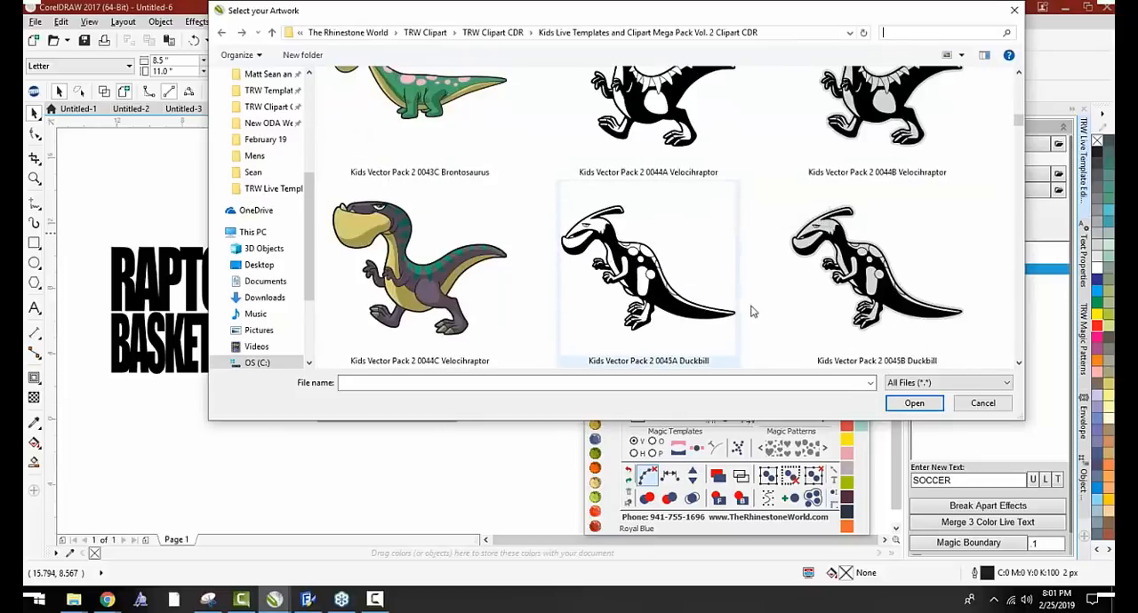
pyautogui.scroll(1, 759, 277)
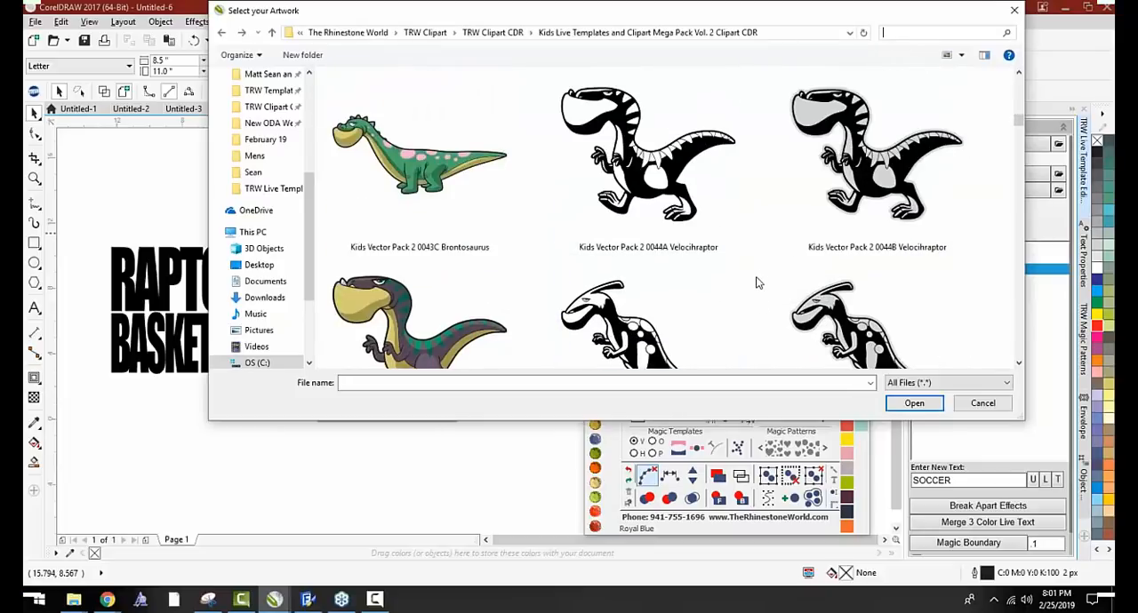
pyautogui.scroll(3, 711, 277)
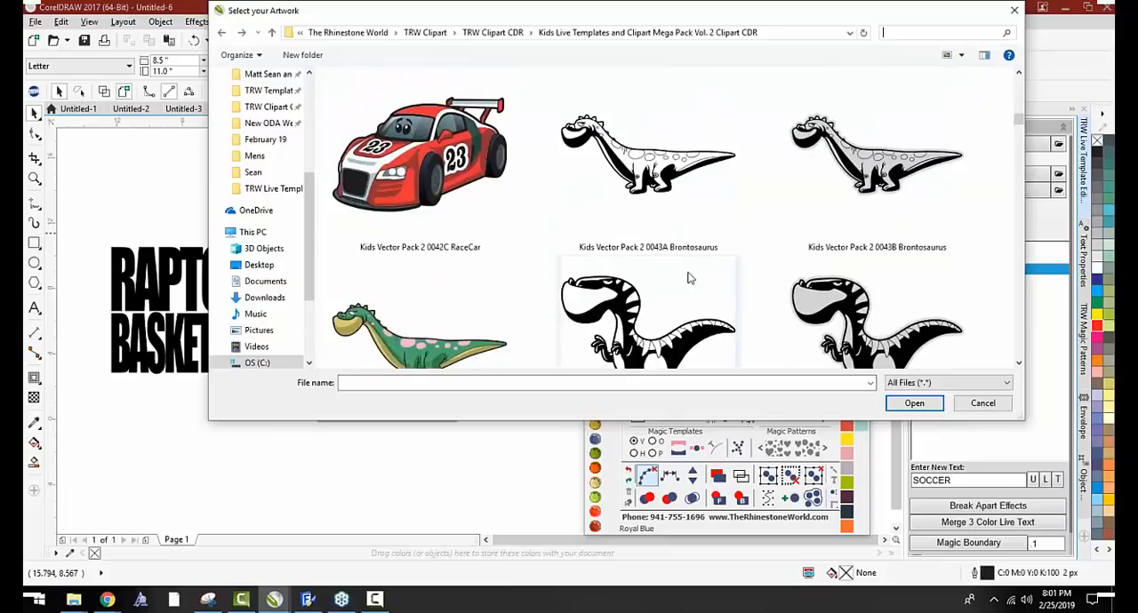
pyautogui.scroll(-4, 686, 279)
pyautogui.scroll(1, 686, 281)
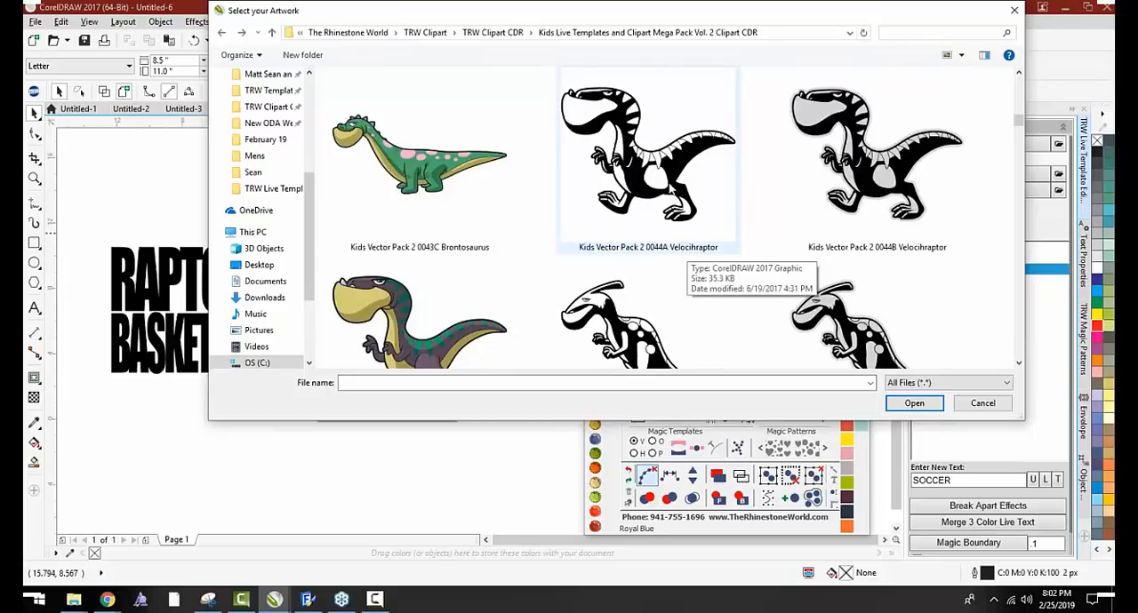
pyautogui.doubleClick(675, 249)
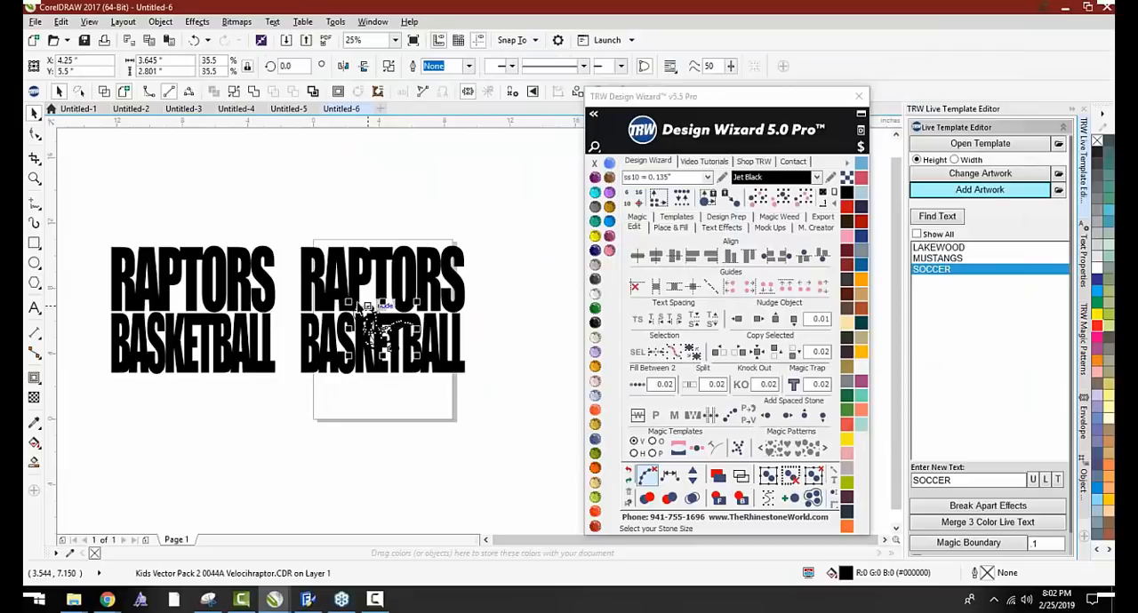
# Color the raptor Emerald, enlarge it to about 9.37 by 7.2 inches and raise it over the live lettering to about 6.17 inches in Y
pyautogui.keyDown('shift'); pyautogui.moveTo(348, 301); pyautogui.dragTo(308, 262); pyautogui.keyUp('shift')
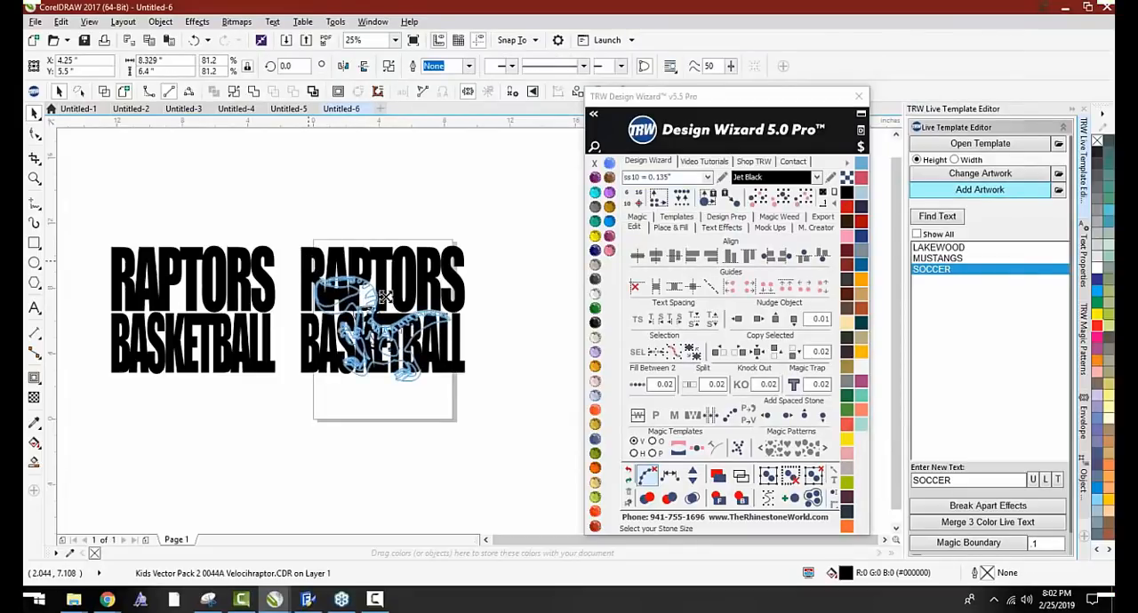
pyautogui.click(596, 309)
pyautogui.scroll(1, 388, 325)
pyautogui.moveTo(343, 331); pyautogui.dragTo(344, 310)
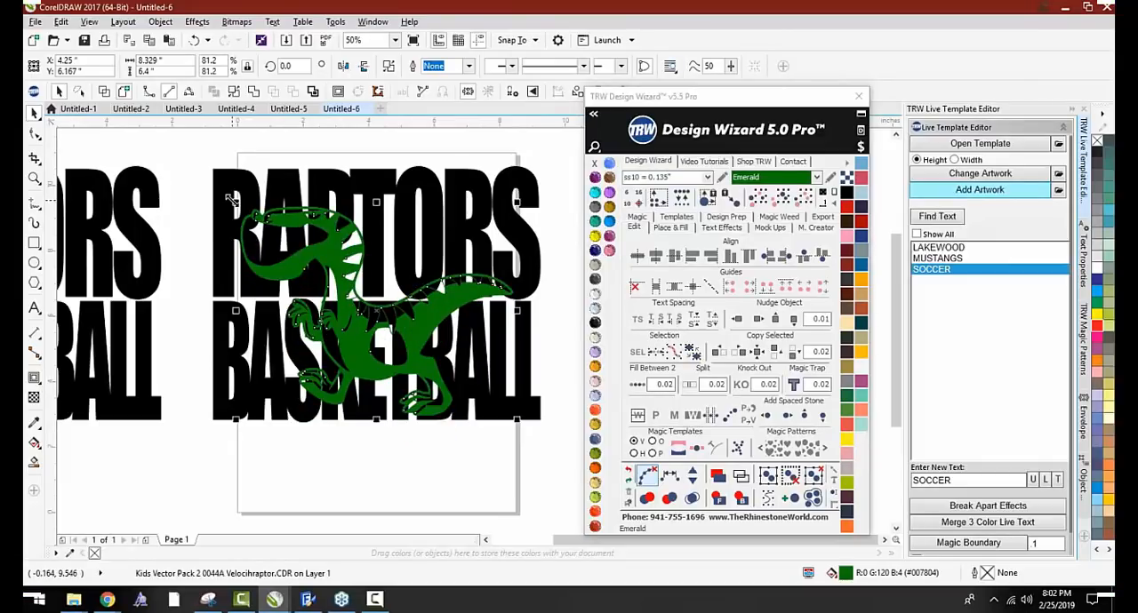
pyautogui.keyDown('shift'); pyautogui.moveTo(231, 198); pyautogui.dragTo(217, 185); pyautogui.keyUp('shift')
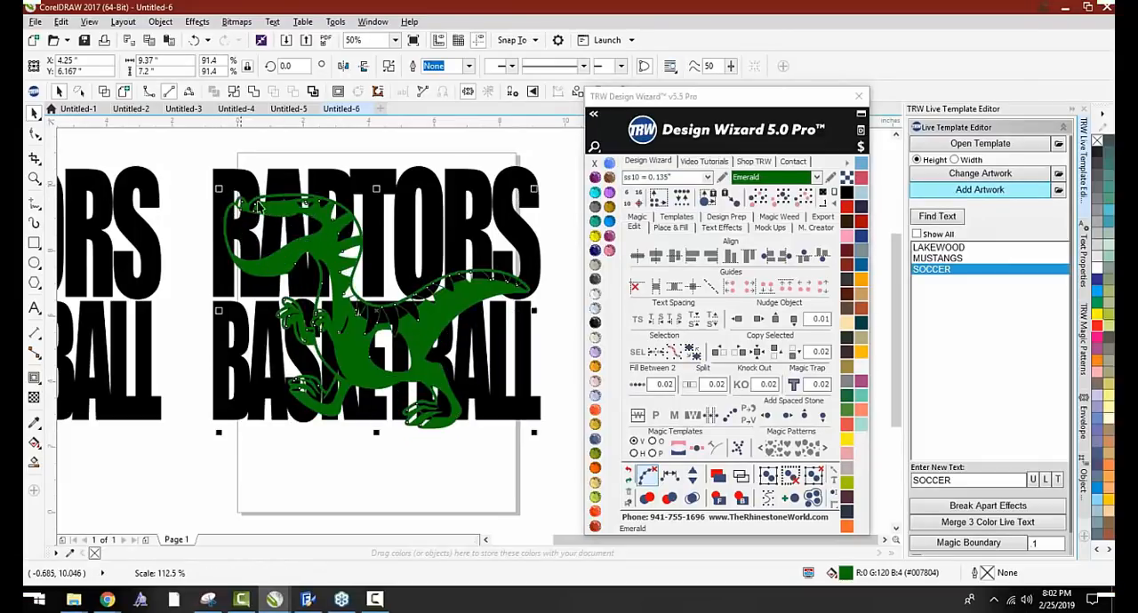
# Place a copy of the green raptor over the merged curve lettering, centered at about X -7.36 and Y 6.49 inches
pyautogui.keyDown('ctrl'); pyautogui.moveTo(337, 235); pyautogui.dragTo(149, 247); pyautogui.keyUp('ctrl')
pyautogui.scroll(-1, 339, 245)
pyautogui.scroll(1, 149, 247)
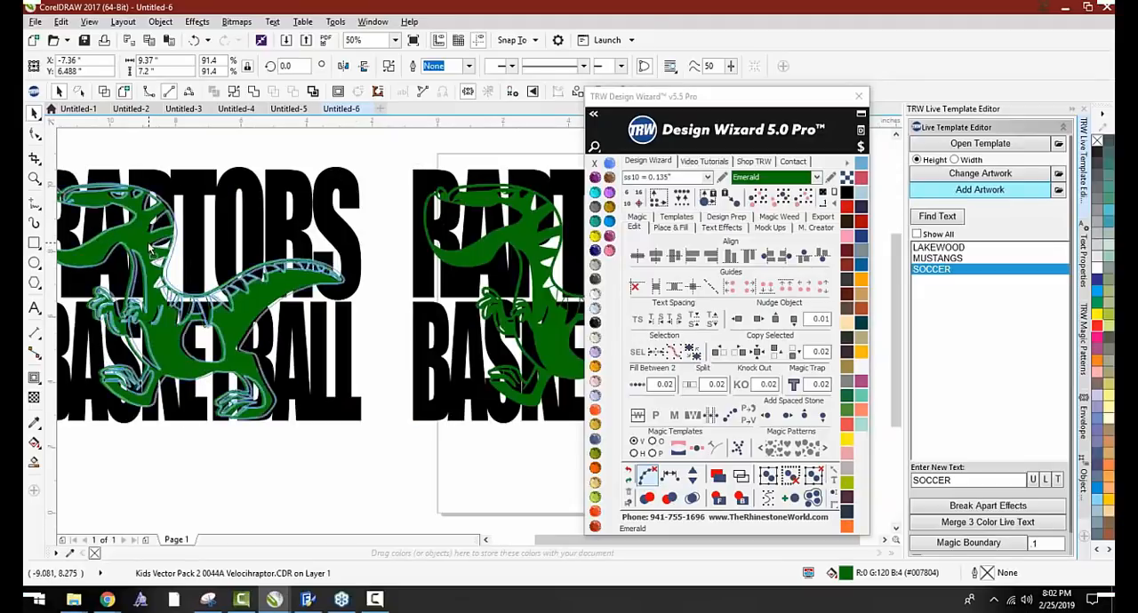
# Try a 0.02 Knock Out between the merged lettering and the raptor copy, selecting both together
pyautogui.scroll(-1, 174, 247)
pyautogui.moveTo(78, 177); pyautogui.dragTo(290, 363)
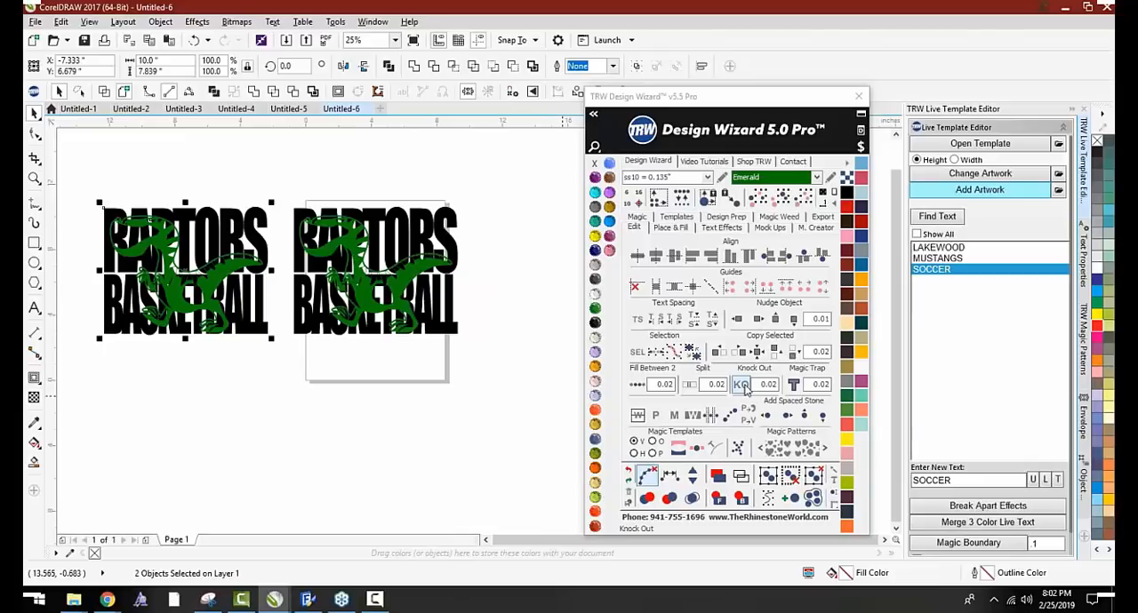
pyautogui.click(743, 384)
pyautogui.click(246, 424)
# Examine the knocked-out raptor and lettering up close, including the tail, and undo the Knock Out
pyautogui.scroll(1, 107, 231)
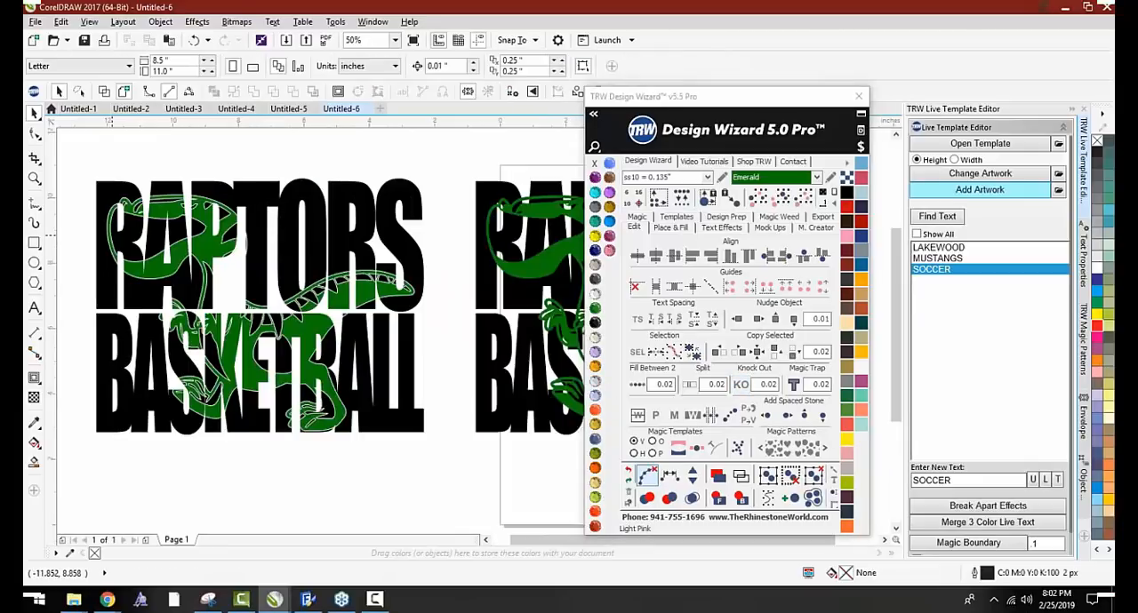
pyautogui.scroll(1, 113, 234)
pyautogui.scroll(-1, 163, 197)
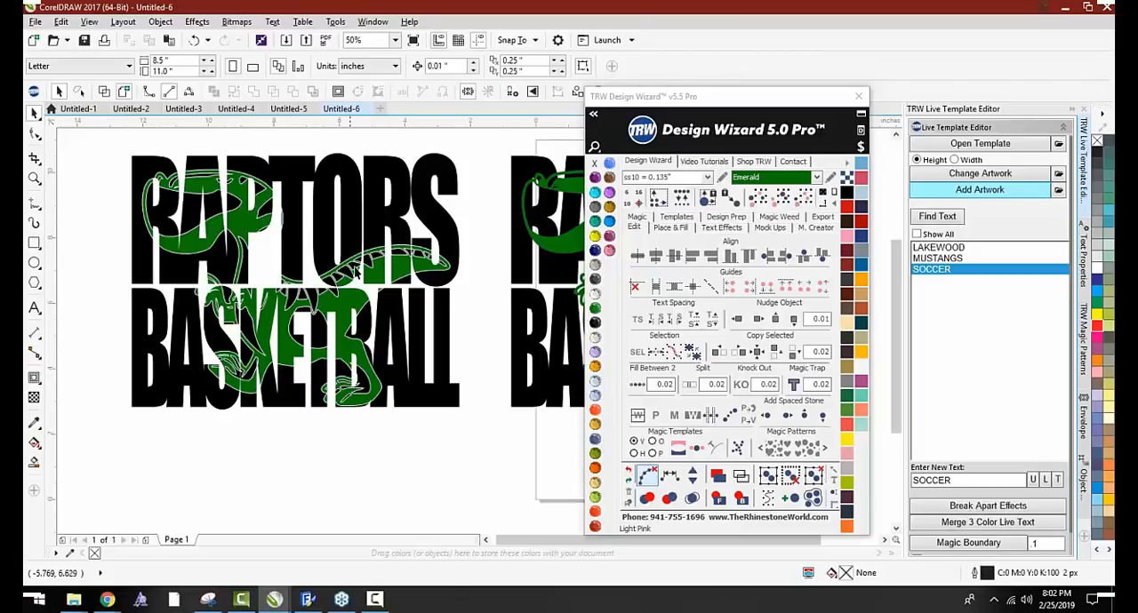
pyautogui.scroll(3, 419, 258)
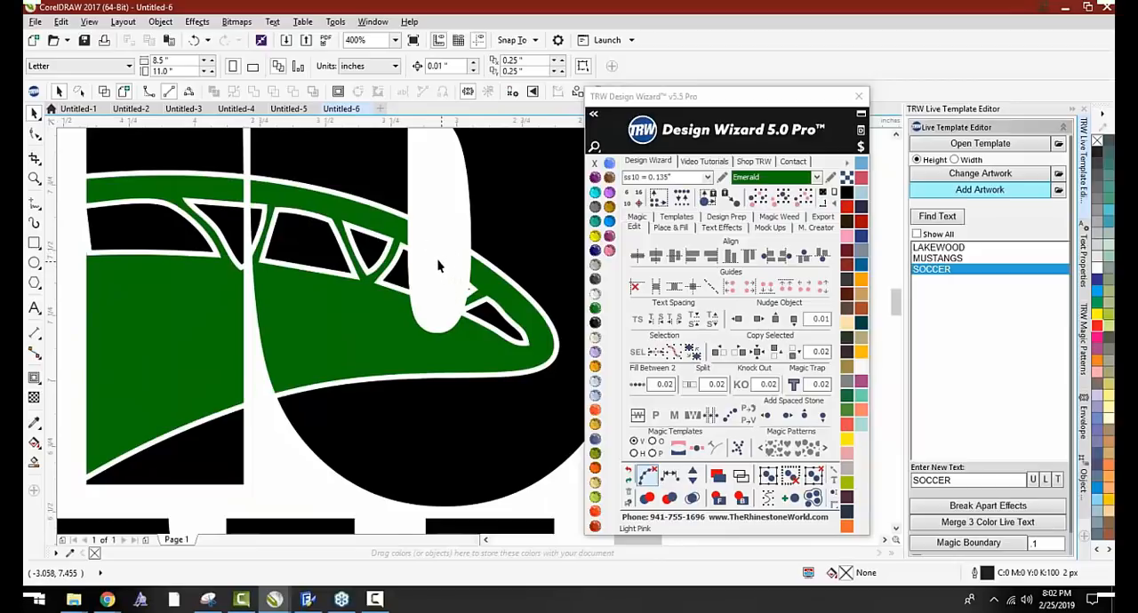
pyautogui.scroll(-2, 437, 264)
pyautogui.scroll(-1, 331, 345)
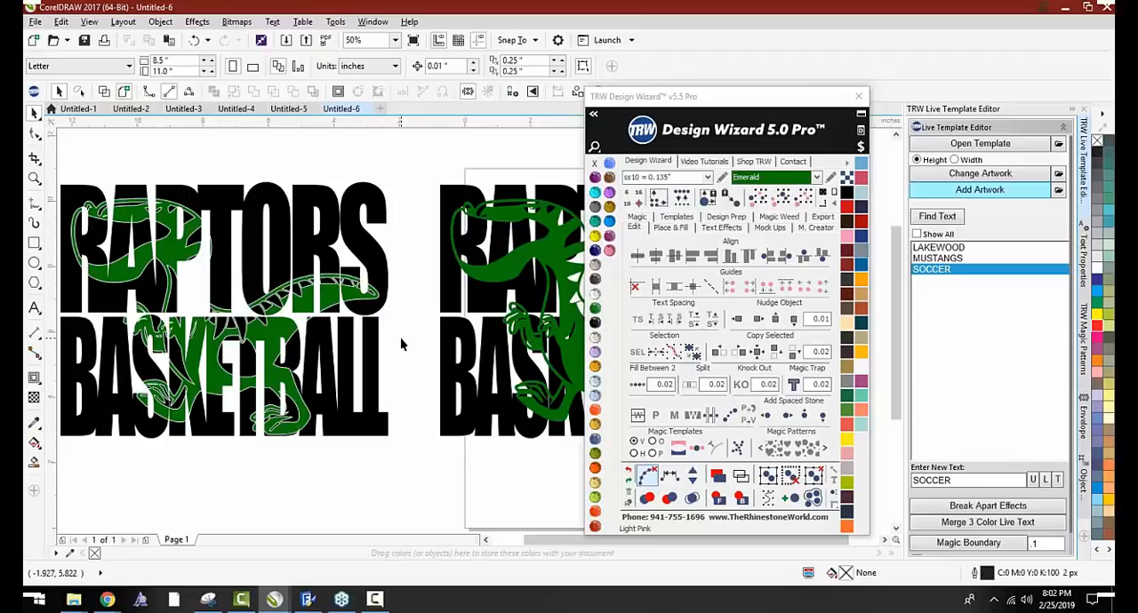
pyautogui.click(298, 461)
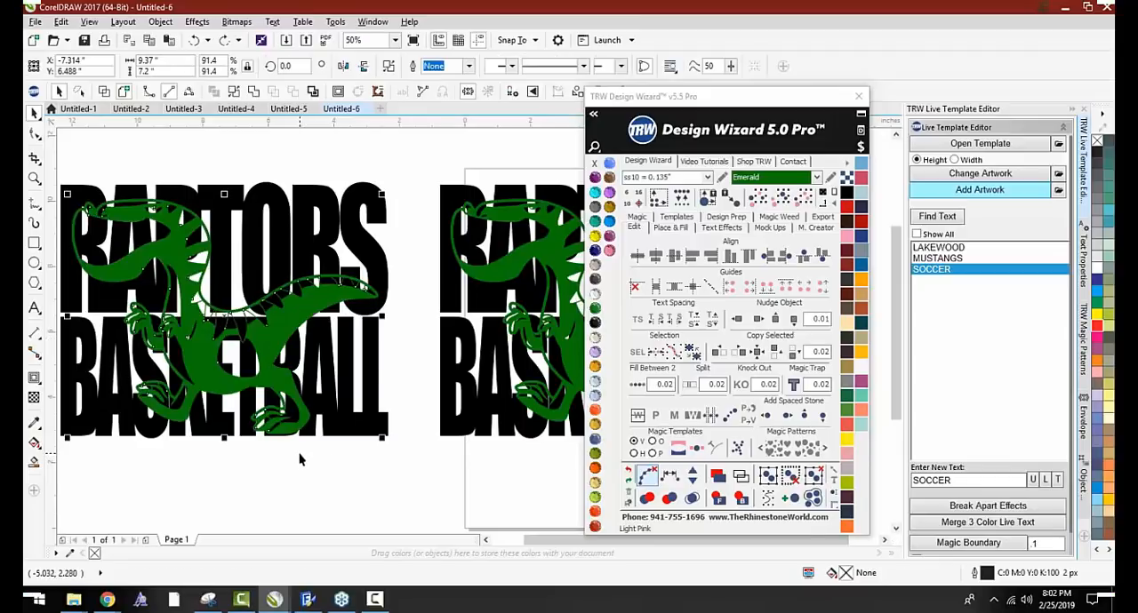
# Knock the raptor copy out of the merged RAPTORS BASKETBALL lettering with a 0.02 gap and inspect the cut edges
pyautogui.scroll(-1, 305, 436)
pyautogui.moveTo(364, 462); pyautogui.dragTo(367, 464)
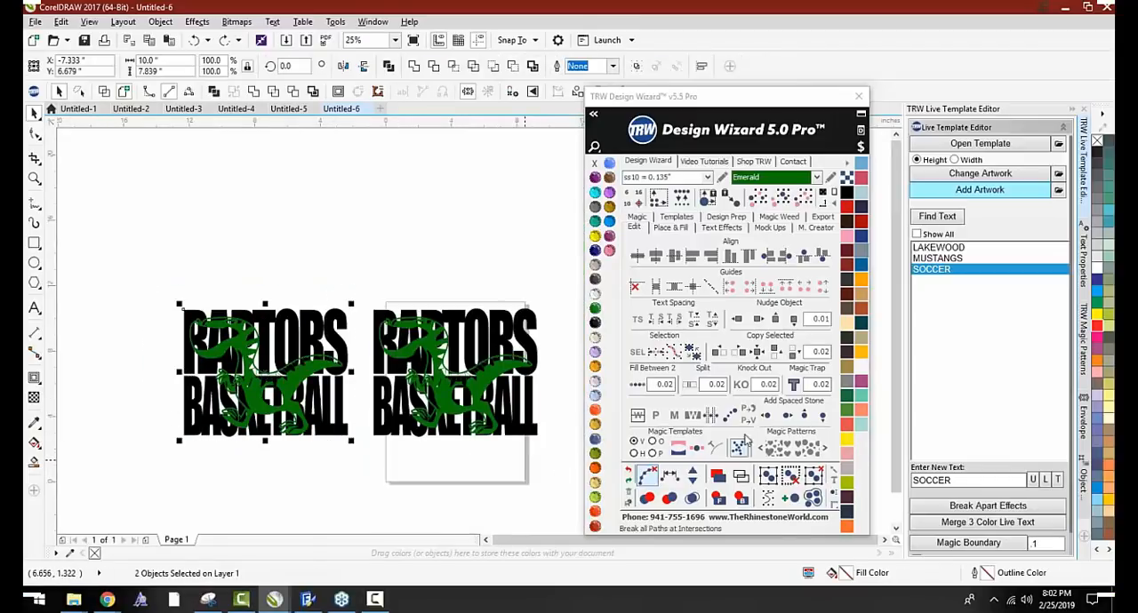
pyautogui.click(744, 386)
pyautogui.click(268, 475)
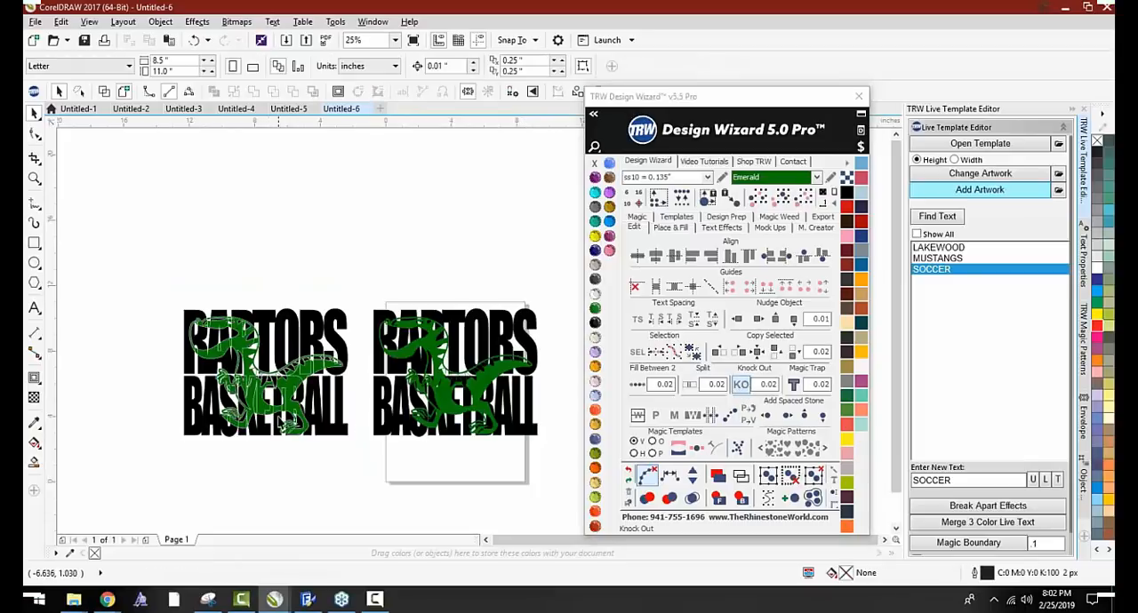
pyautogui.scroll(2, 253, 355)
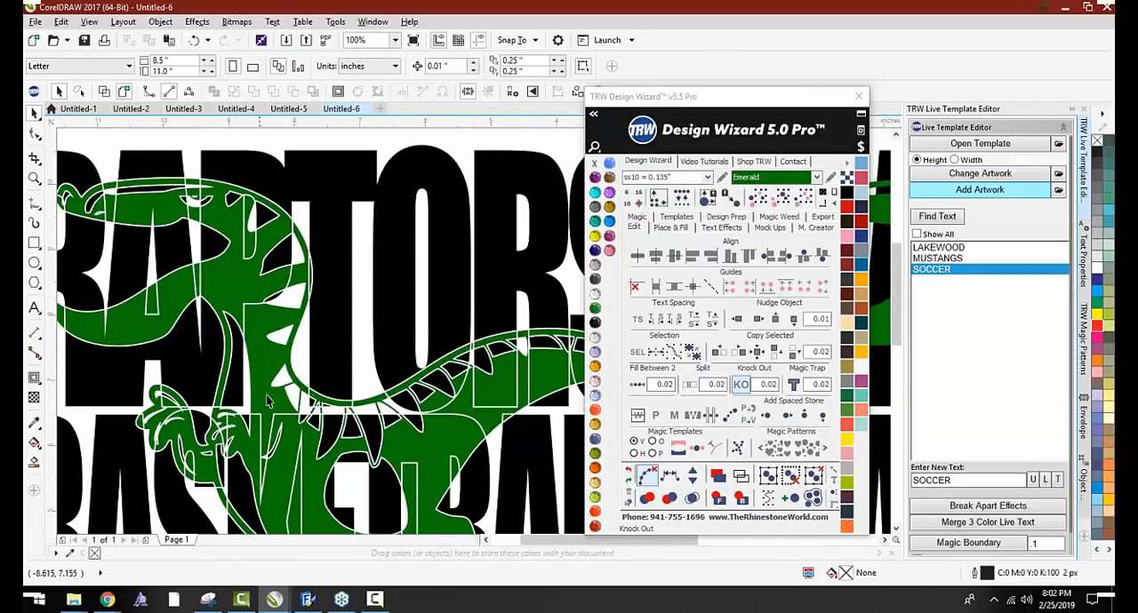
pyautogui.scroll(-2, 261, 330)
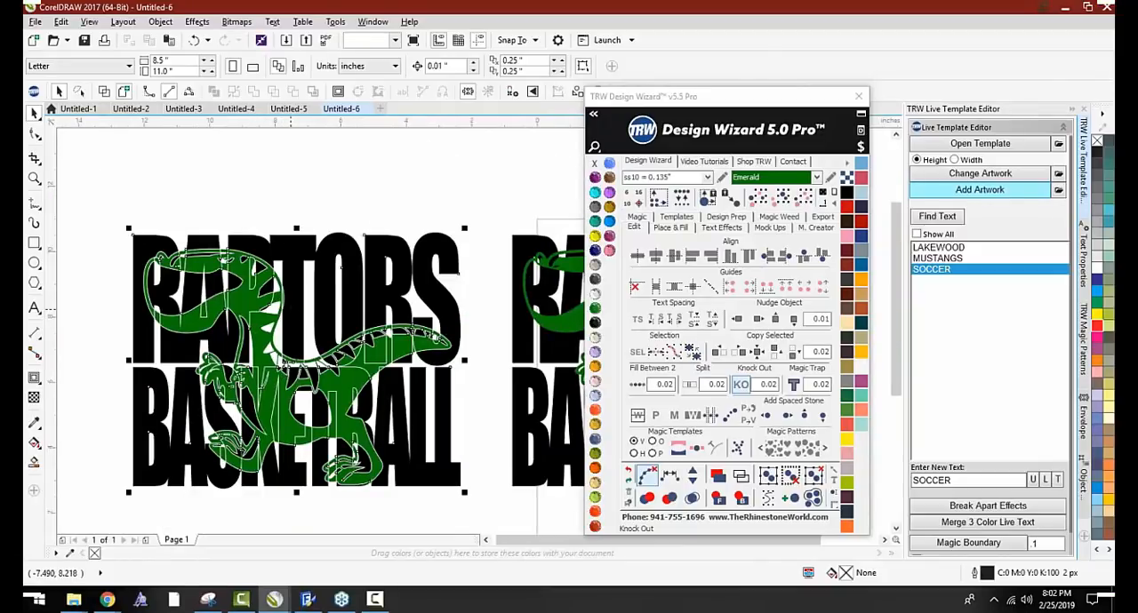
# Color the knocked-out RAPTORS BASKETBALL lettering Montana blue and deselect it
pyautogui.click(293, 316)
pyautogui.click(594, 398)
pyautogui.click(594, 426)
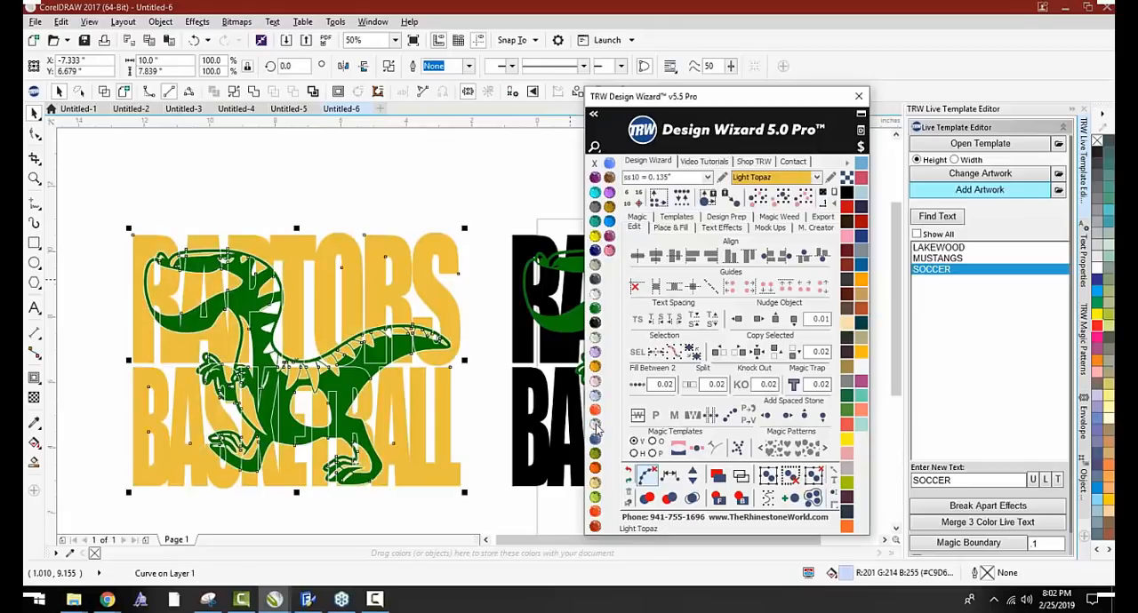
pyautogui.click(595, 440)
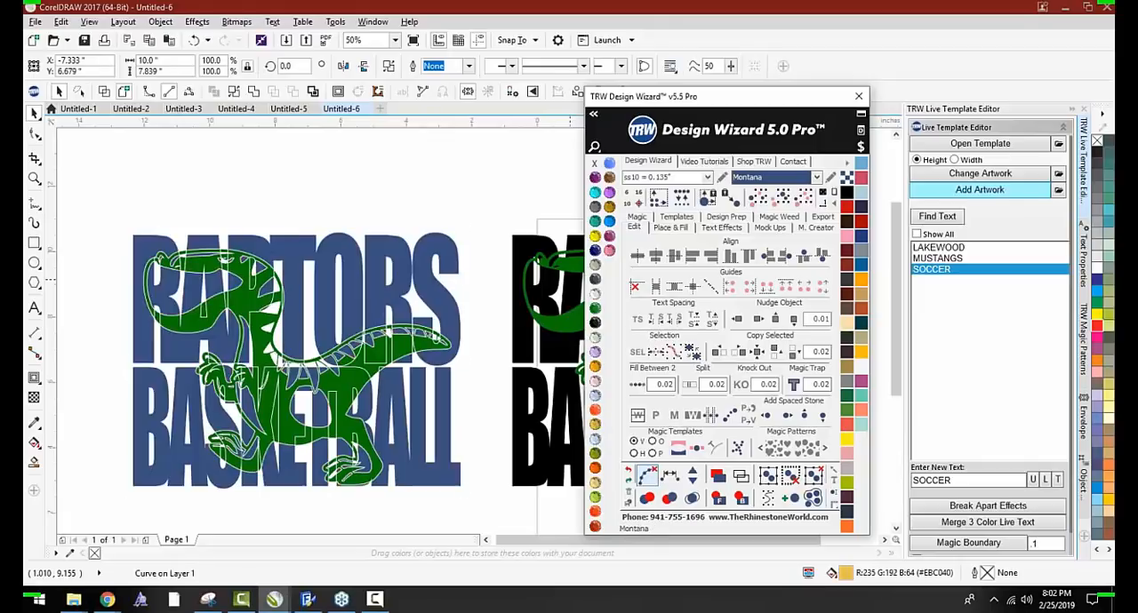
pyautogui.click(441, 524)
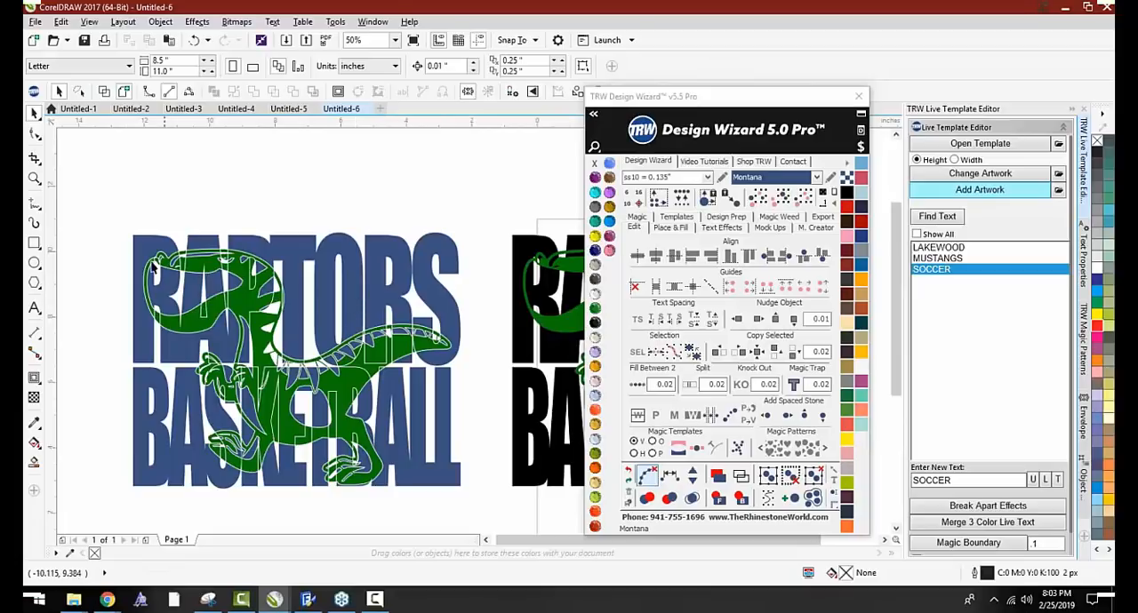
# Reposition the green raptor over the black RAPTORS BASKETBALL lettering at about X 4.08 and Y 6.65 inches
pyautogui.scroll(-2, 155, 264)
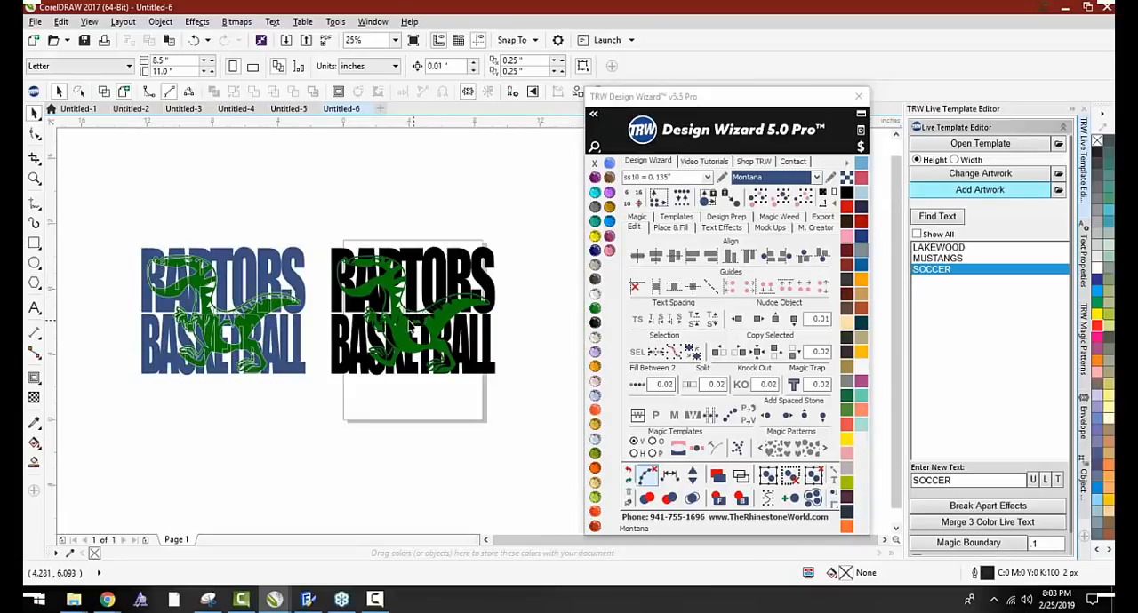
pyautogui.click(404, 327)
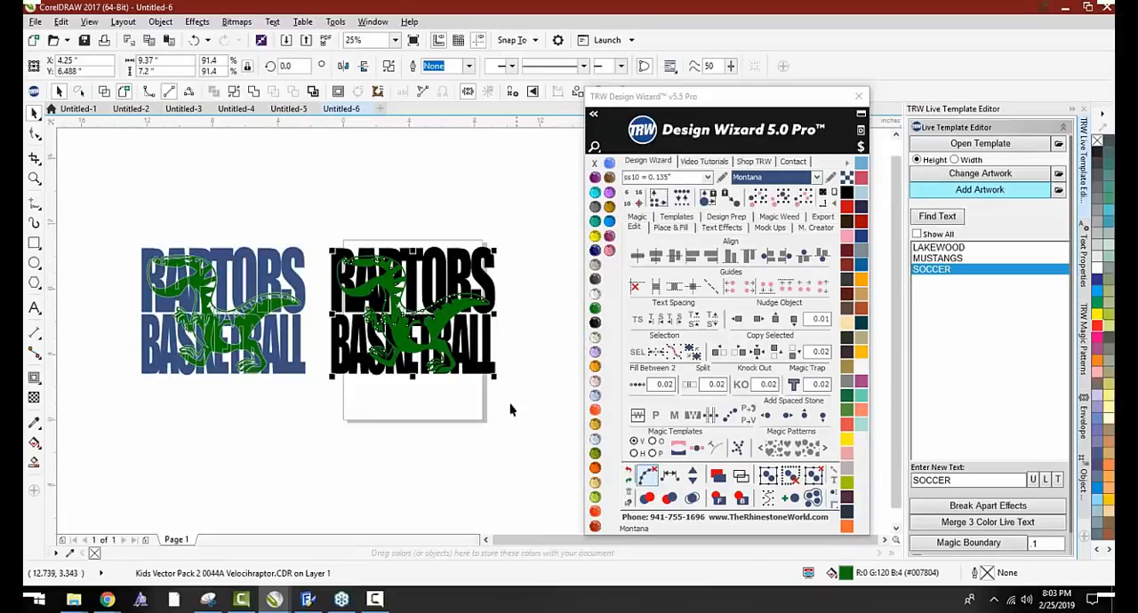
pyautogui.press('Escape')
pyautogui.scroll(2, 433, 325)
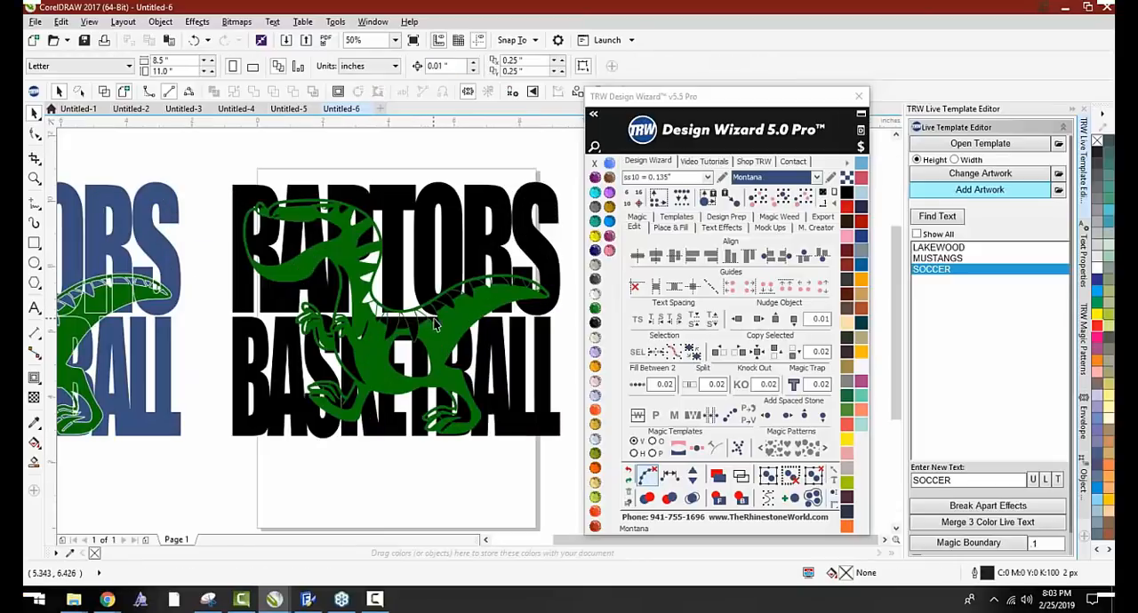
pyautogui.click(436, 325)
pyautogui.moveTo(451, 316); pyautogui.dragTo(417, 301)
pyautogui.scroll(-1, 417, 300)
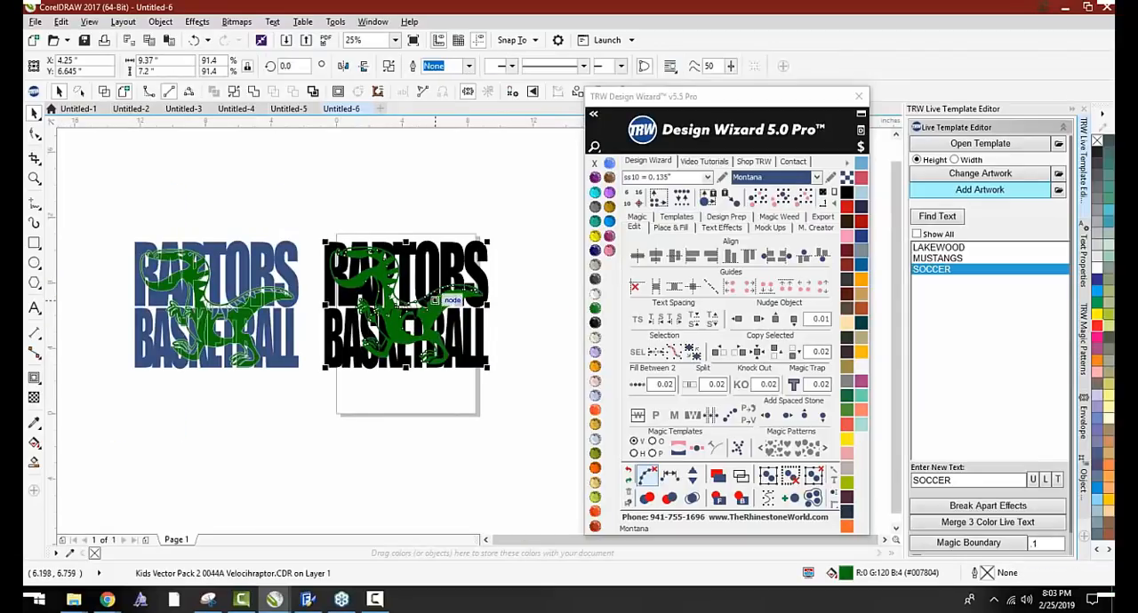
pyautogui.scroll(1, 438, 305)
pyautogui.scroll(-1, 425, 311)
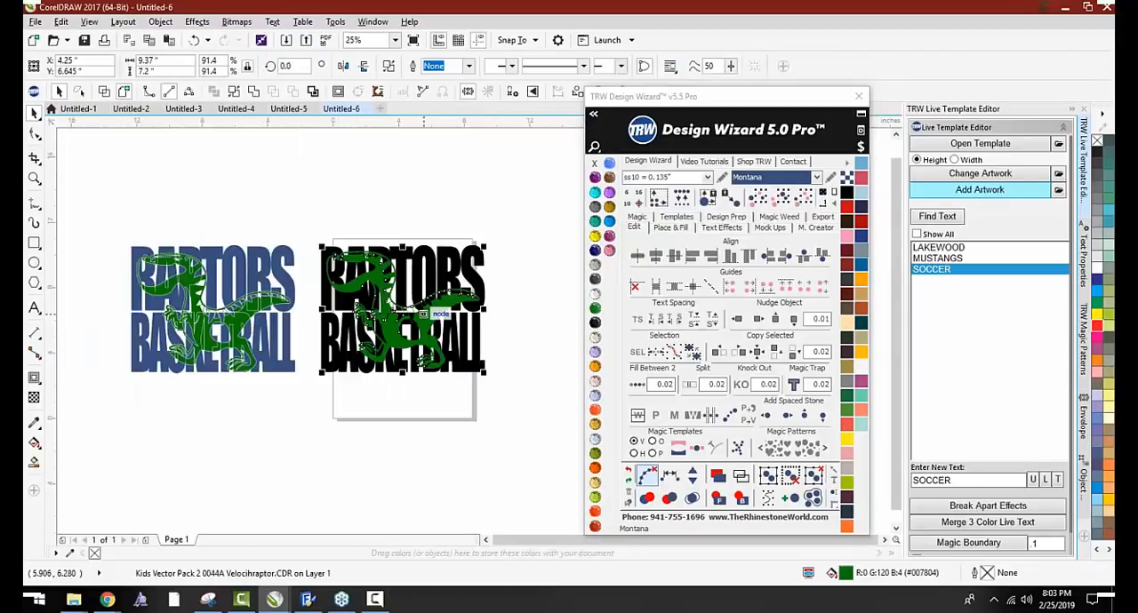
pyautogui.scroll(1, 425, 311)
pyautogui.moveTo(424, 311); pyautogui.dragTo(427, 332)
pyautogui.scroll(-1, 427, 331)
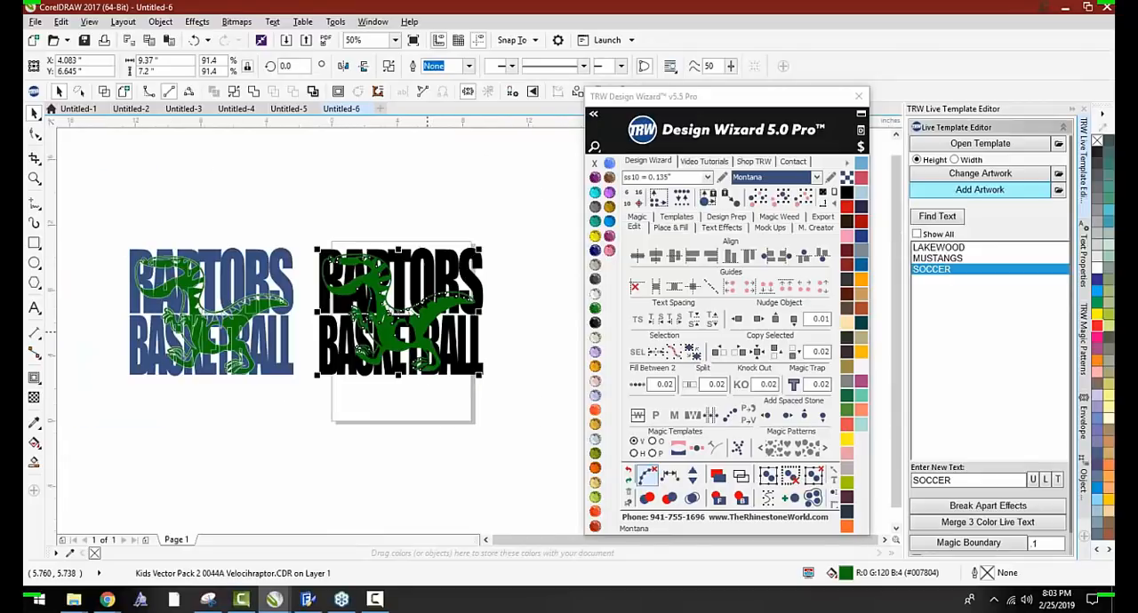
pyautogui.click(389, 382)
# Merge the black RAPTORS and BASKETBALL words behind the raptor into a single curve and deselect it
pyautogui.click(402, 340)
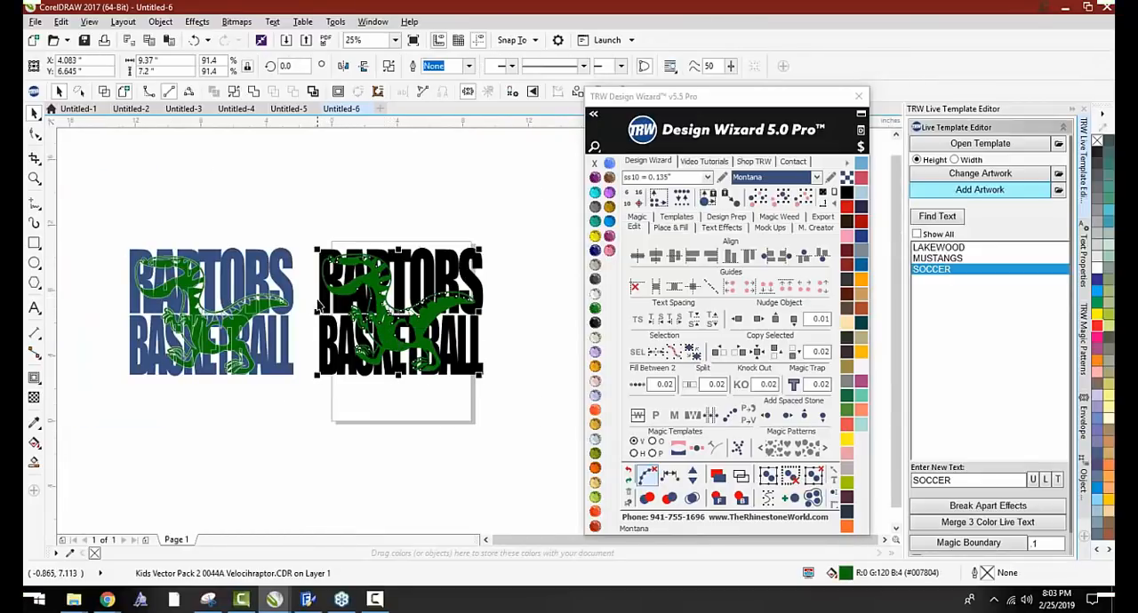
pyautogui.click(317, 305)
pyautogui.click(322, 303)
pyautogui.keyDown('shift'); pyautogui.click(327, 337); pyautogui.keyUp('shift')
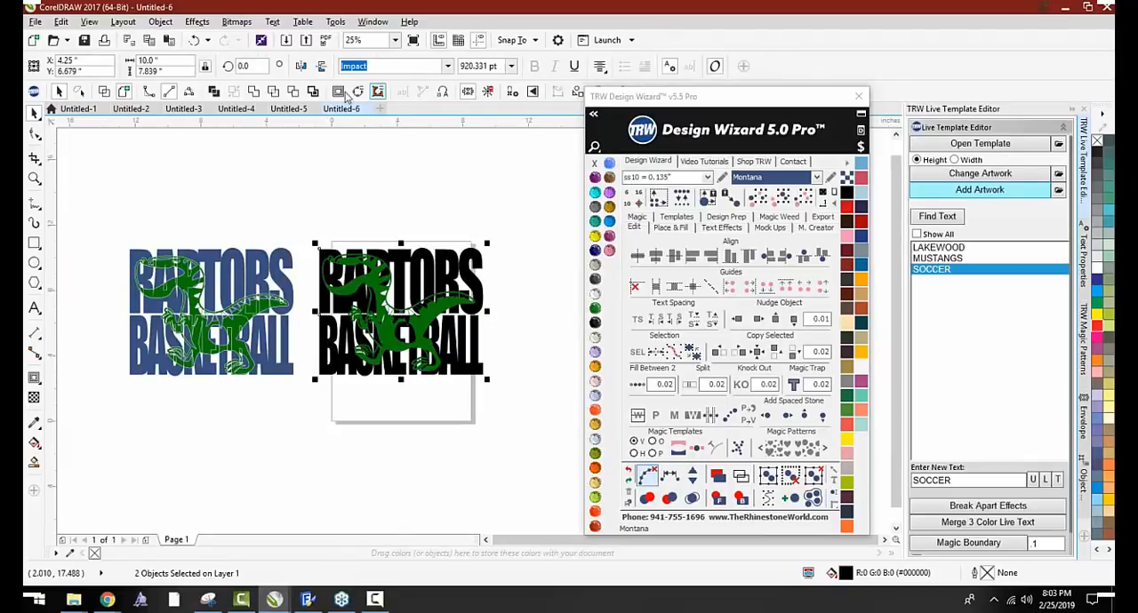
pyautogui.click(257, 92)
pyautogui.click(313, 173)
# Duplicate the merged black lettering together with its raptor beside the original as a spare copy
pyautogui.scroll(-1, 292, 185)
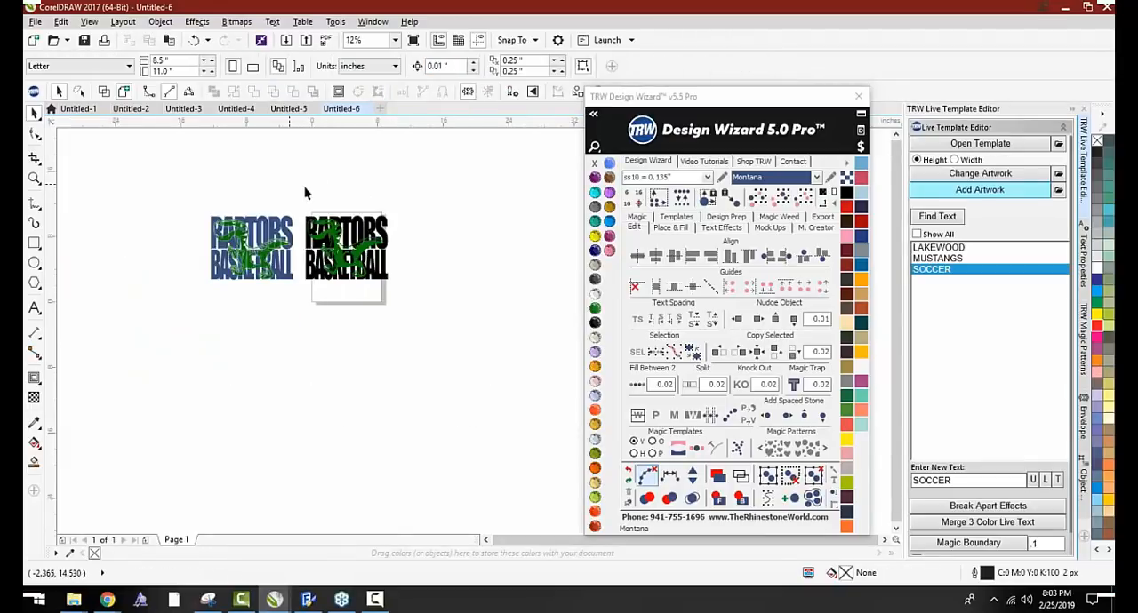
pyautogui.scroll(1, 370, 216)
pyautogui.moveTo(216, 206); pyautogui.dragTo(479, 378)
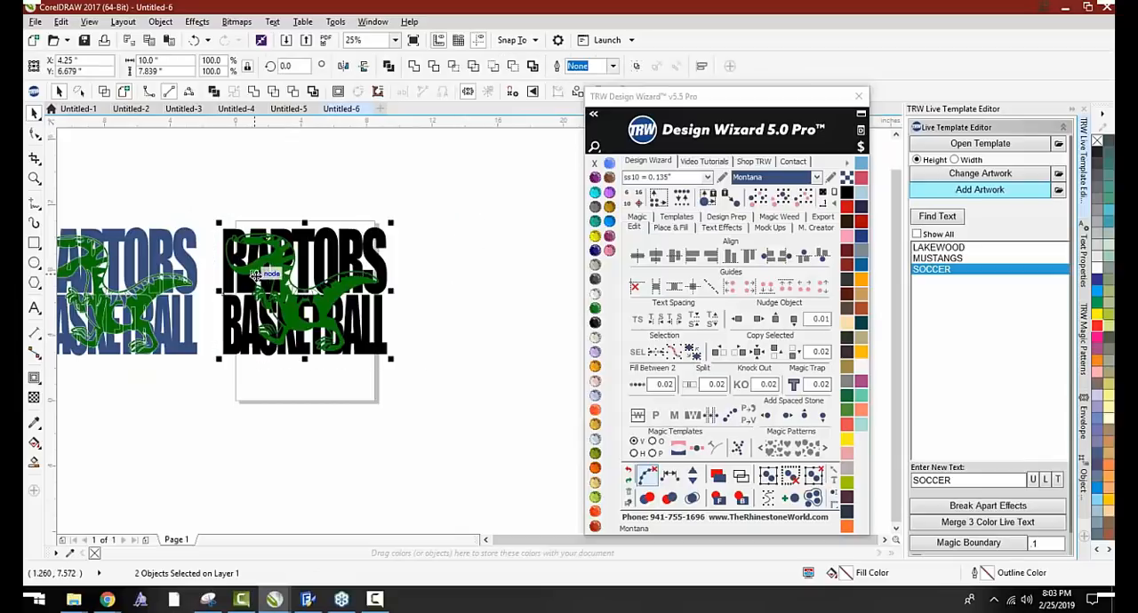
pyautogui.moveTo(264, 285); pyautogui.dragTo(438, 293)
# Color the original merged RAPTORS BASKETBALL lettering on the page Montana blue and deselect it
pyautogui.click(367, 345)
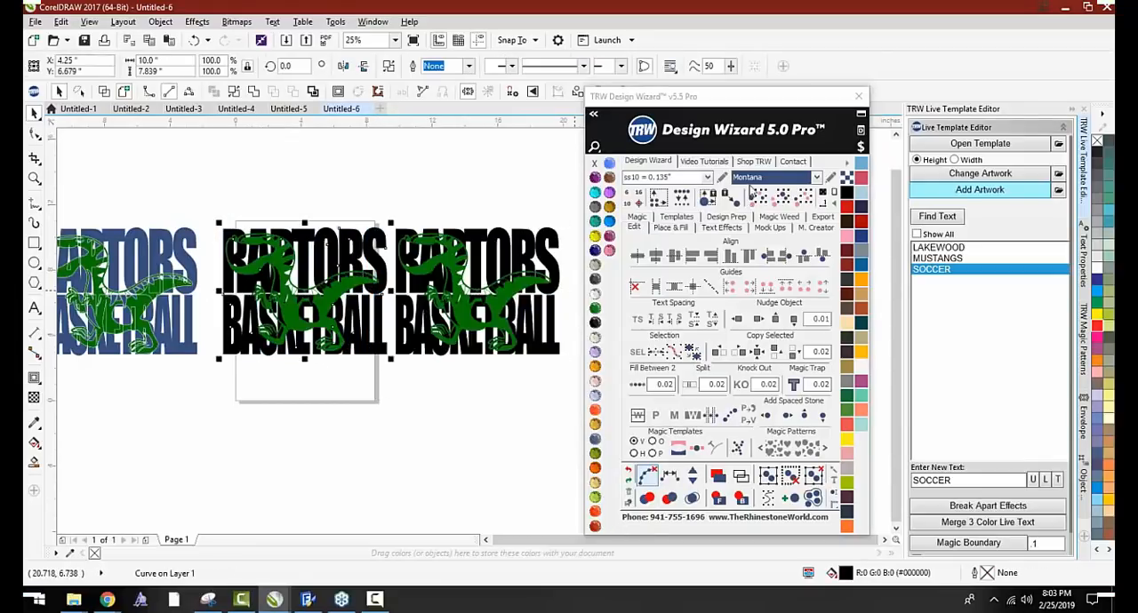
pyautogui.doubleClick(751, 178)
pyautogui.click(263, 434)
# Apply a Stone Knockout with ss10 stones to the blue lettering and its green raptor, selecting both together
pyautogui.scroll(1, 312, 256)
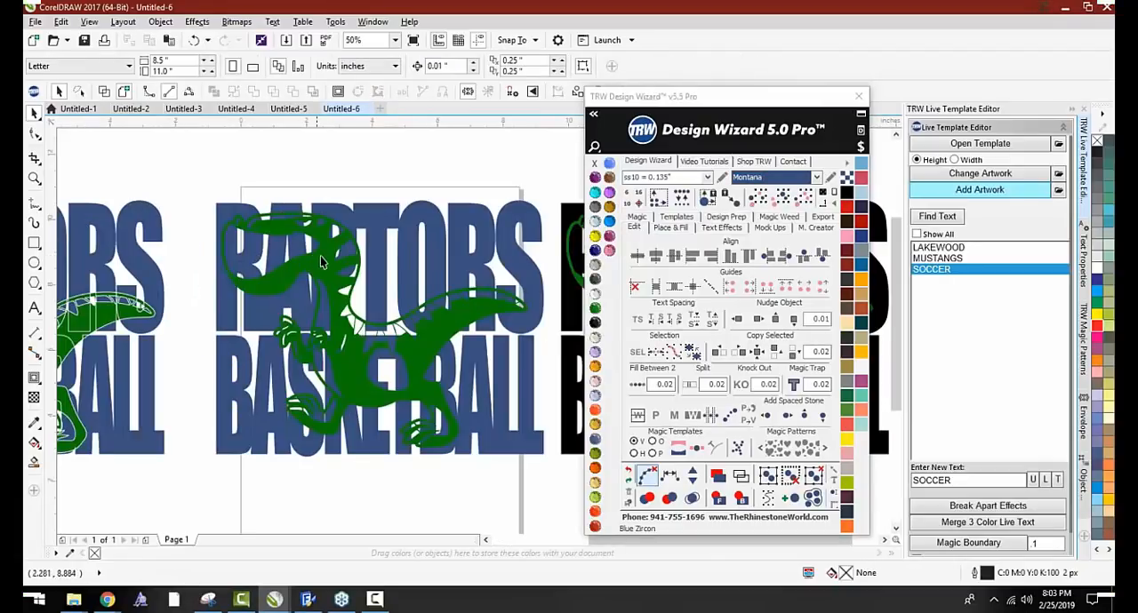
pyautogui.click(320, 255)
pyautogui.scroll(-1, 320, 248)
pyautogui.moveTo(208, 190); pyautogui.dragTo(430, 357)
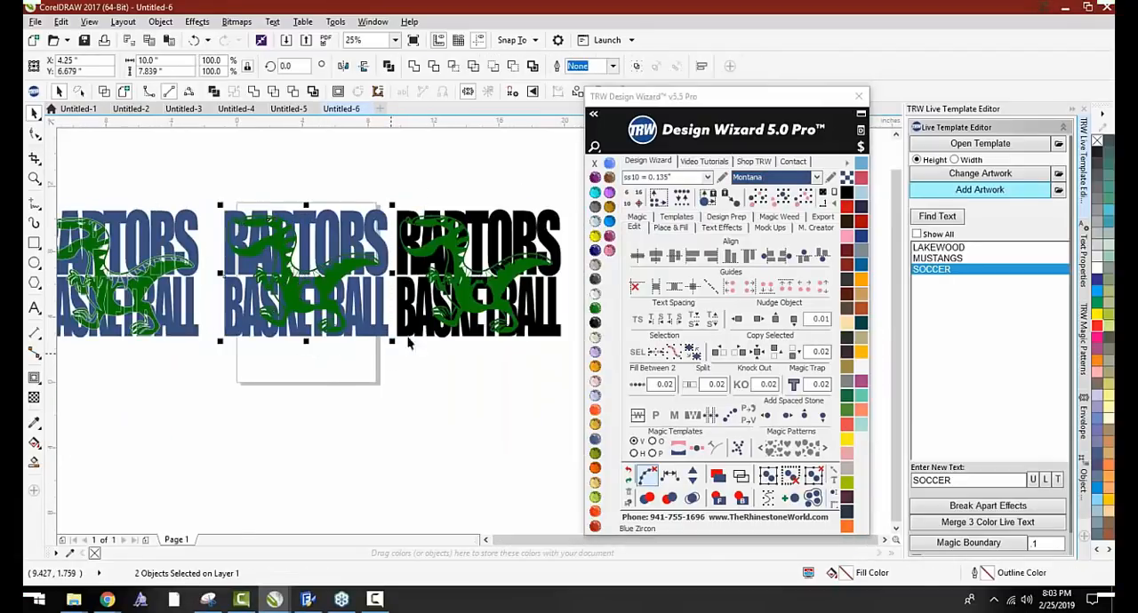
pyautogui.click(637, 221)
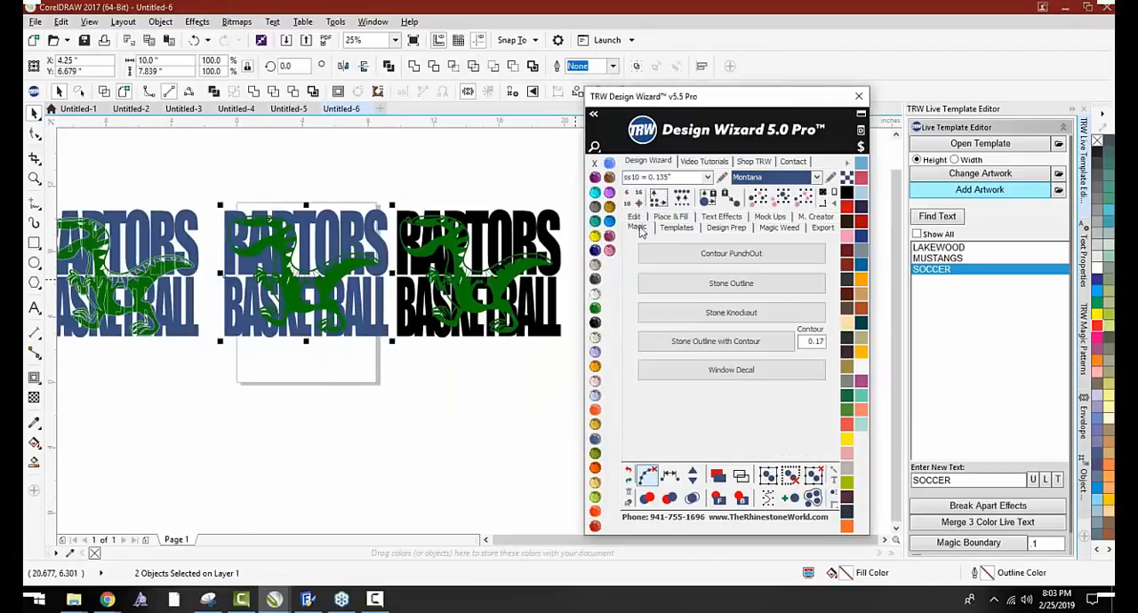
pyautogui.click(730, 312)
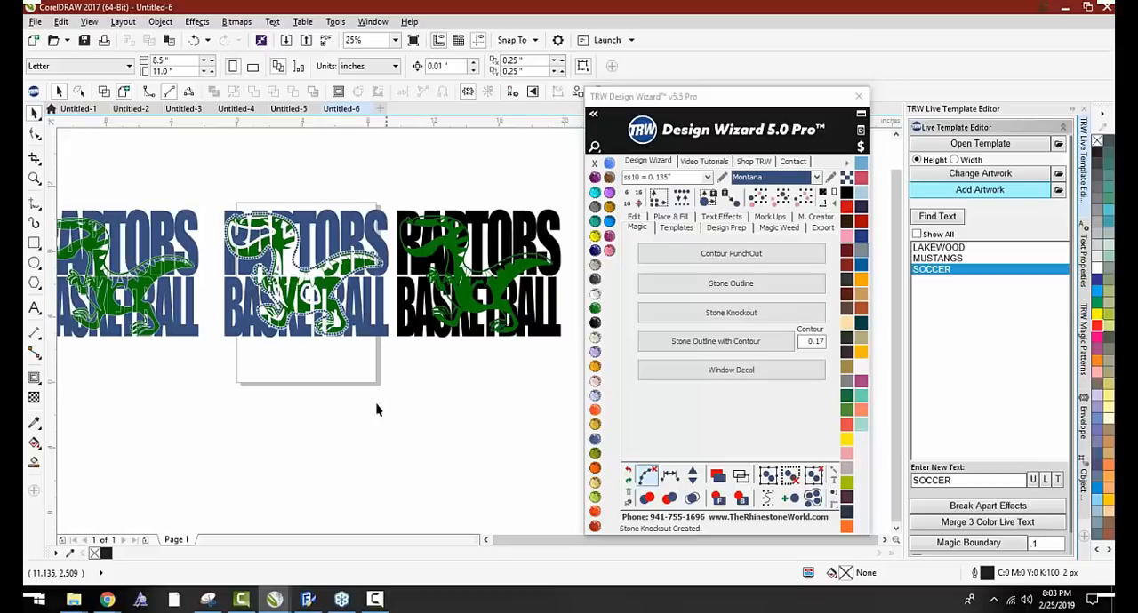
# Recolor the stones outlining the raptor Jet Black and clear the selection
pyautogui.scroll(3, 237, 225)
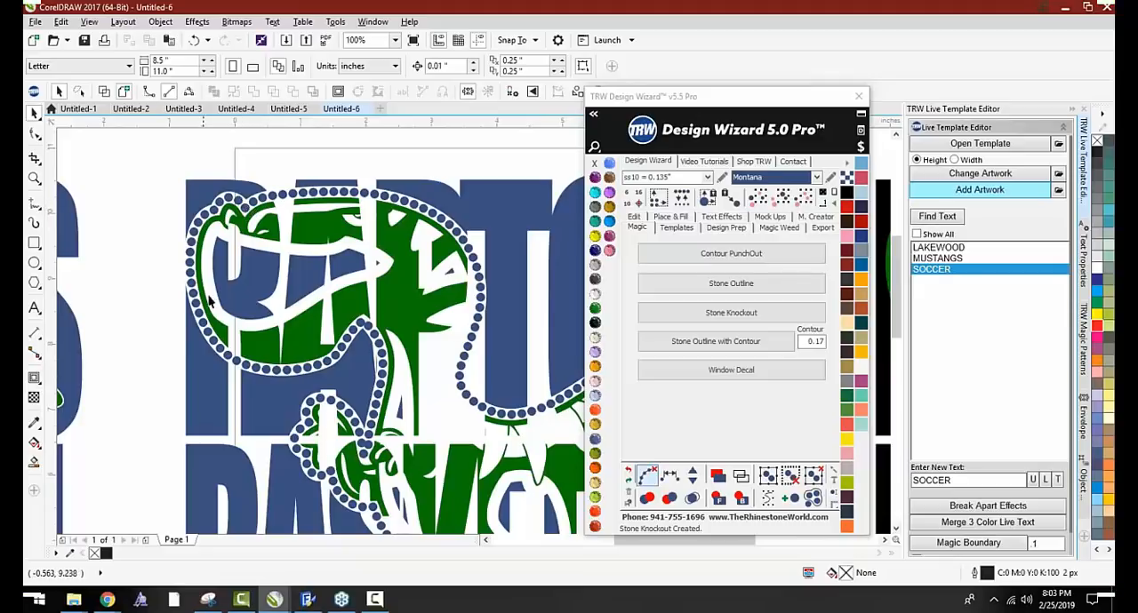
pyautogui.scroll(-1, 378, 329)
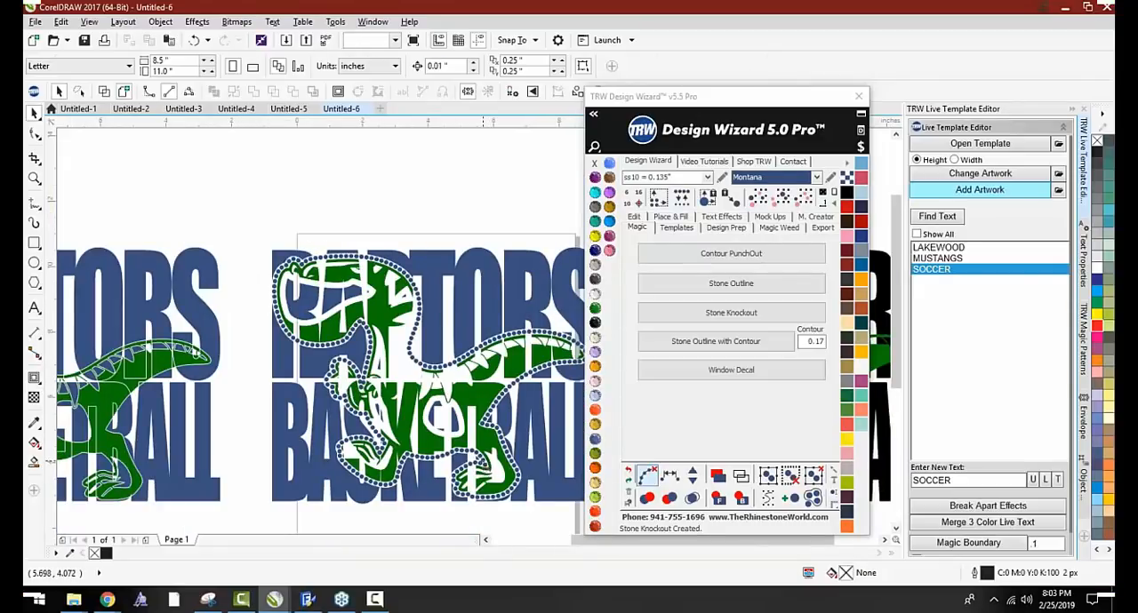
pyautogui.click(420, 346)
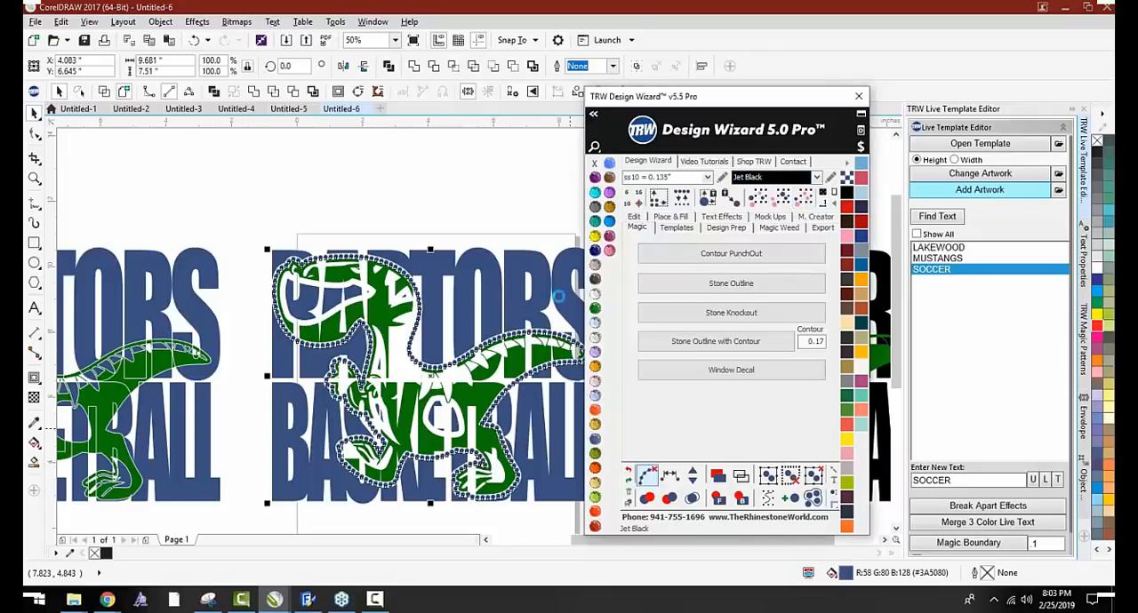
pyautogui.click(421, 209)
# Examine the black stone outline around the raptor's tail and head, comparing it with the earlier plain knockout design
pyautogui.scroll(-1, 420, 209)
pyautogui.scroll(3, 457, 319)
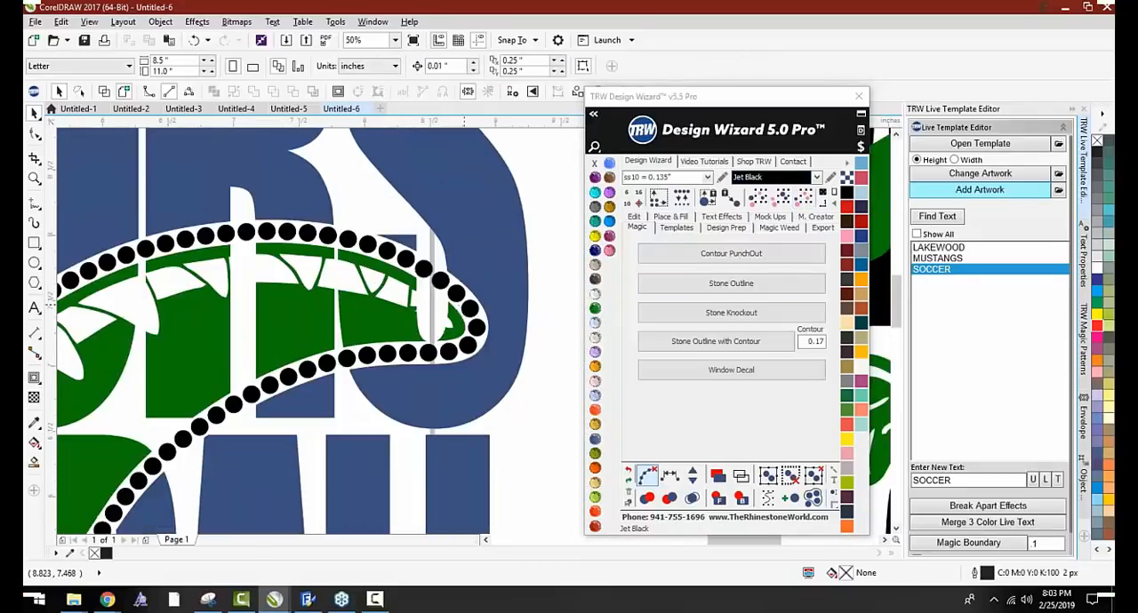
pyautogui.scroll(-4, 427, 287)
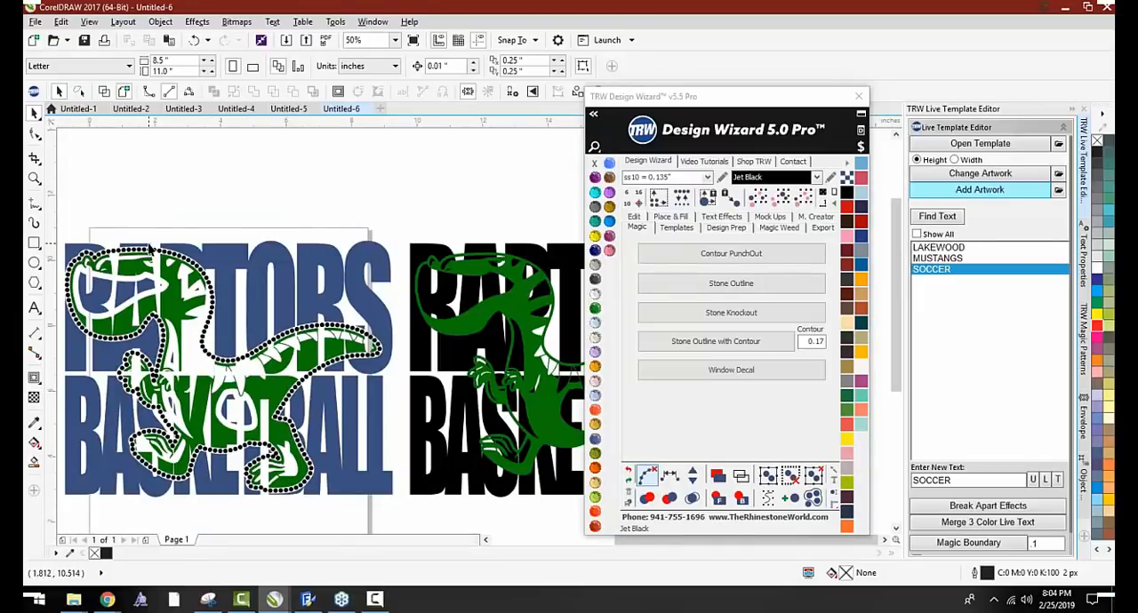
pyautogui.scroll(-1, 308, 240)
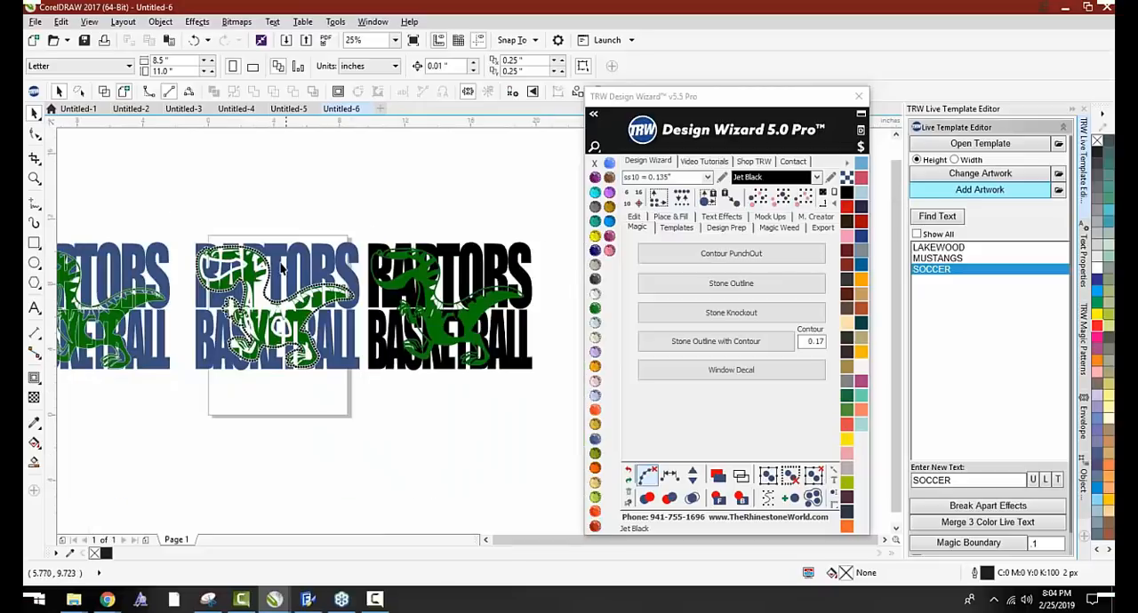
pyautogui.scroll(1, 246, 292)
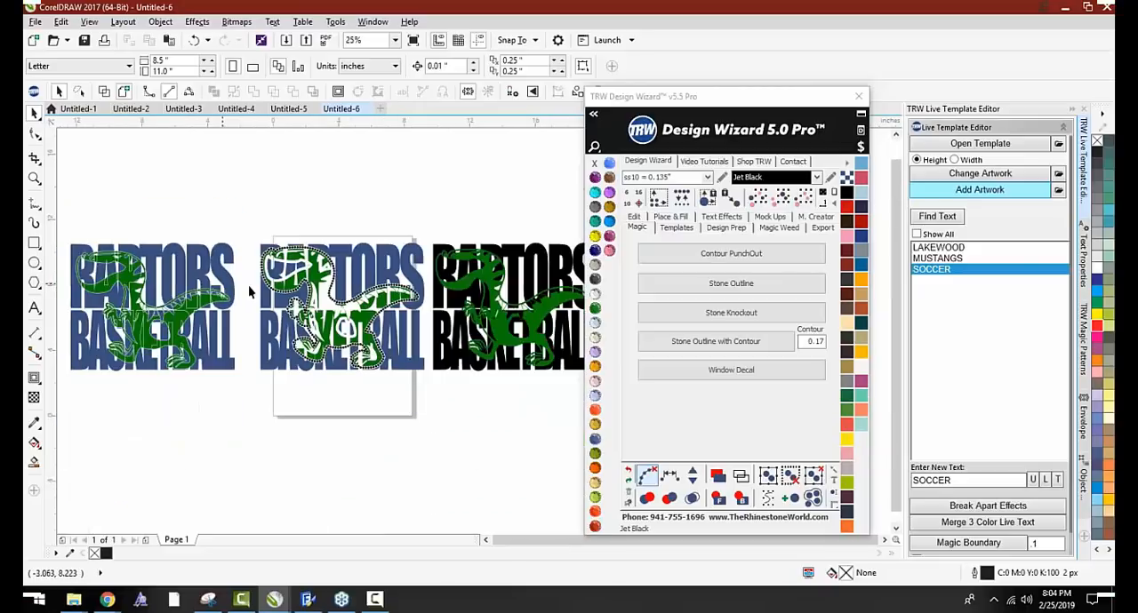
pyautogui.scroll(1, 191, 294)
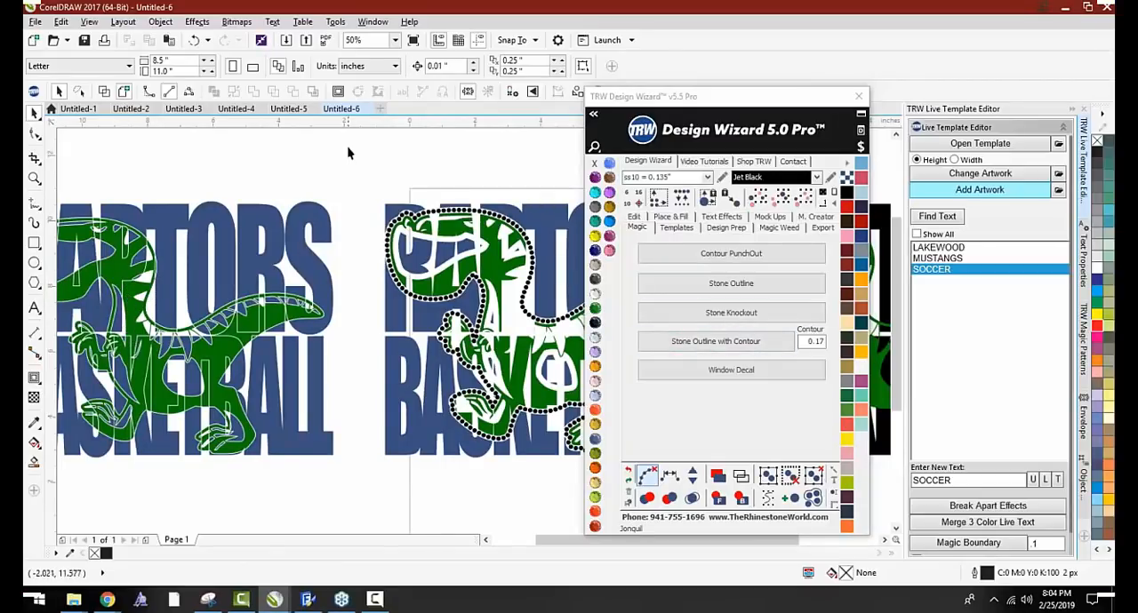
pyautogui.scroll(2, 437, 230)
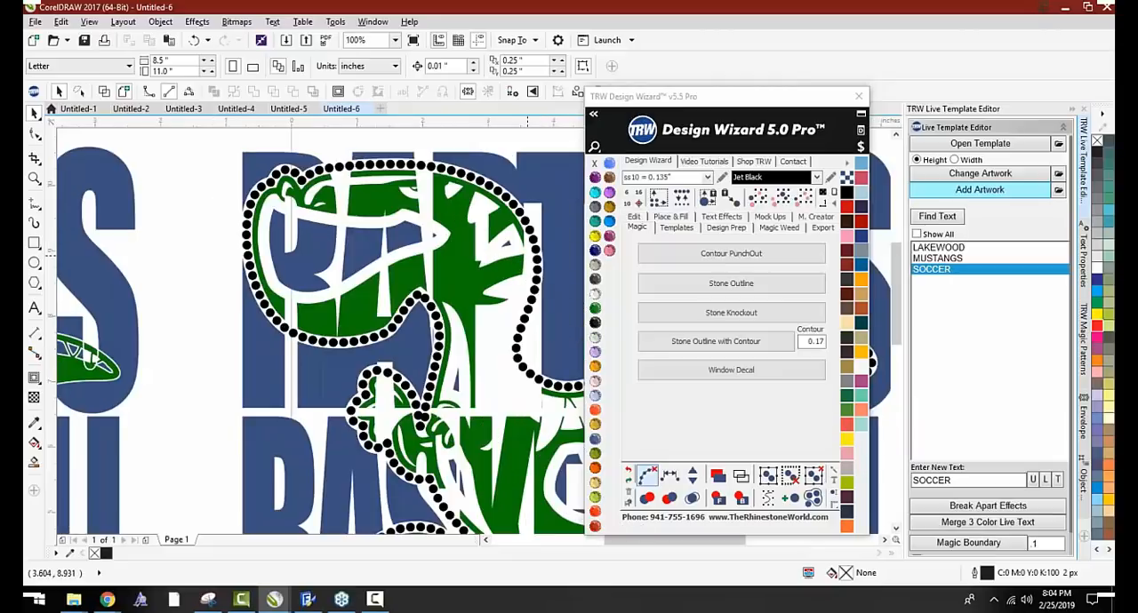
pyautogui.scroll(-1, 437, 229)
pyautogui.scroll(-1, 437, 229)
pyautogui.scroll(3, 236, 224)
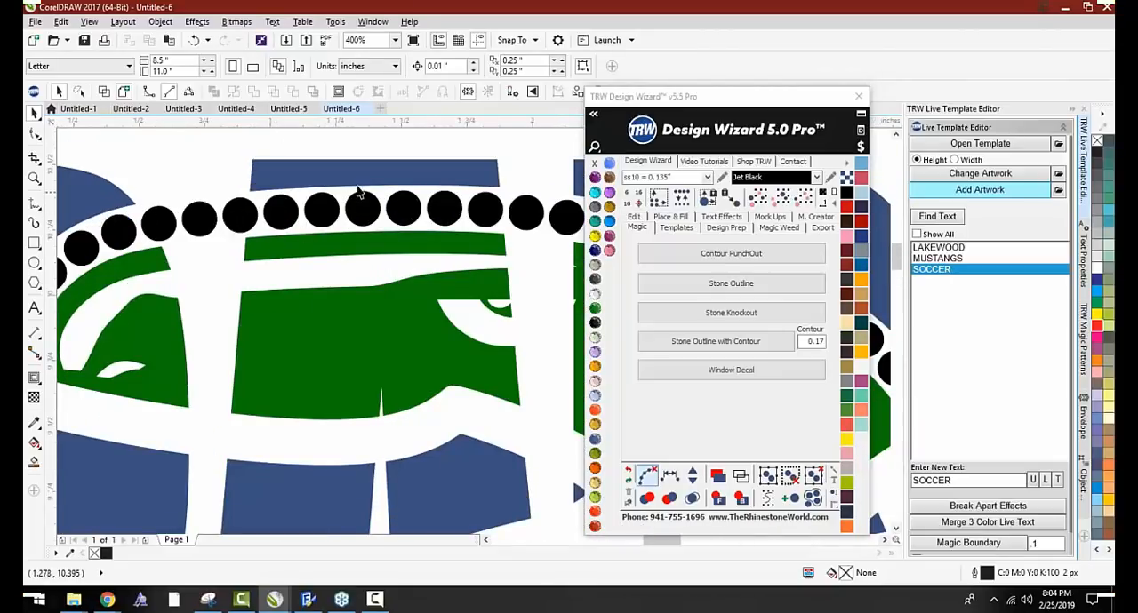
pyautogui.scroll(-3, 265, 231)
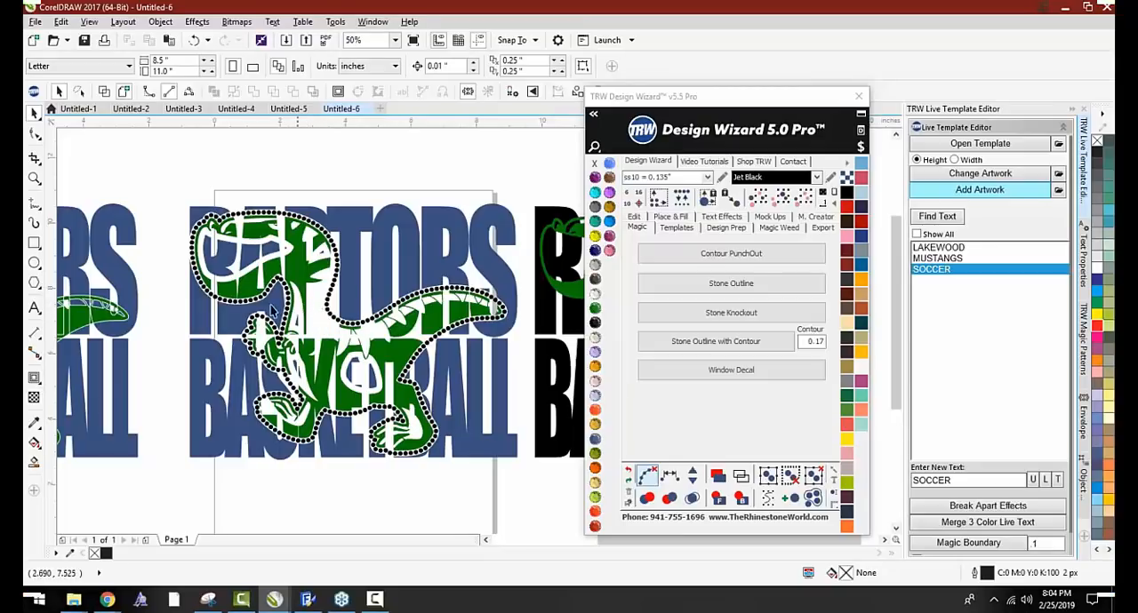
# Delete the green raptor from the spare black RAPTORS BASKETBALL lettering
pyautogui.scroll(-3, 271, 310)
pyautogui.click(327, 271)
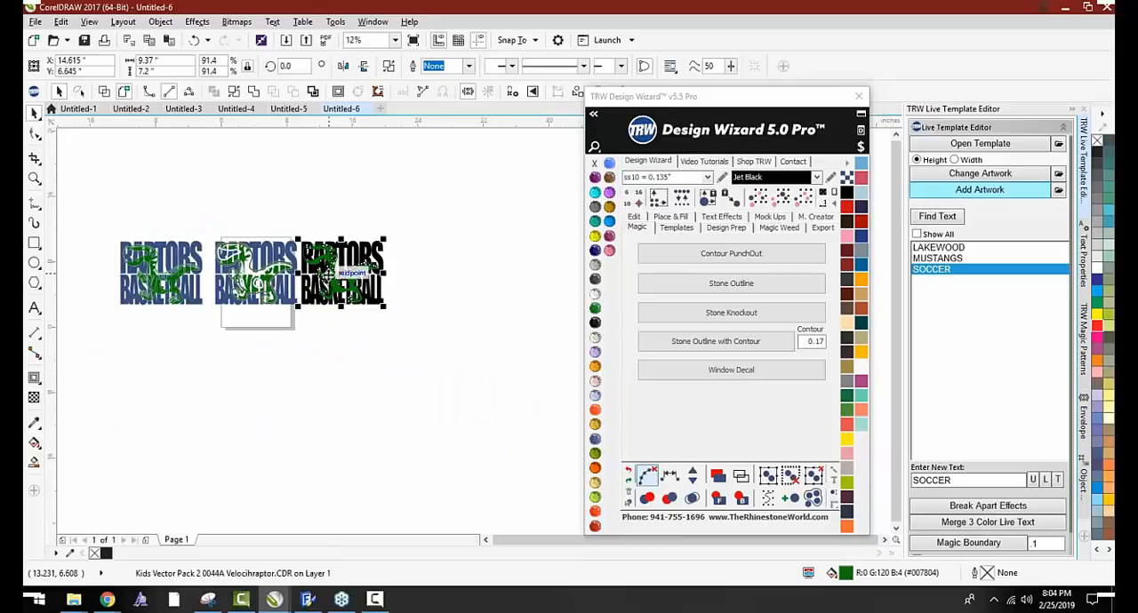
pyautogui.scroll(1, 335, 263)
pyautogui.moveTo(329, 256); pyautogui.dragTo(328, 286)
pyautogui.press('Delete')
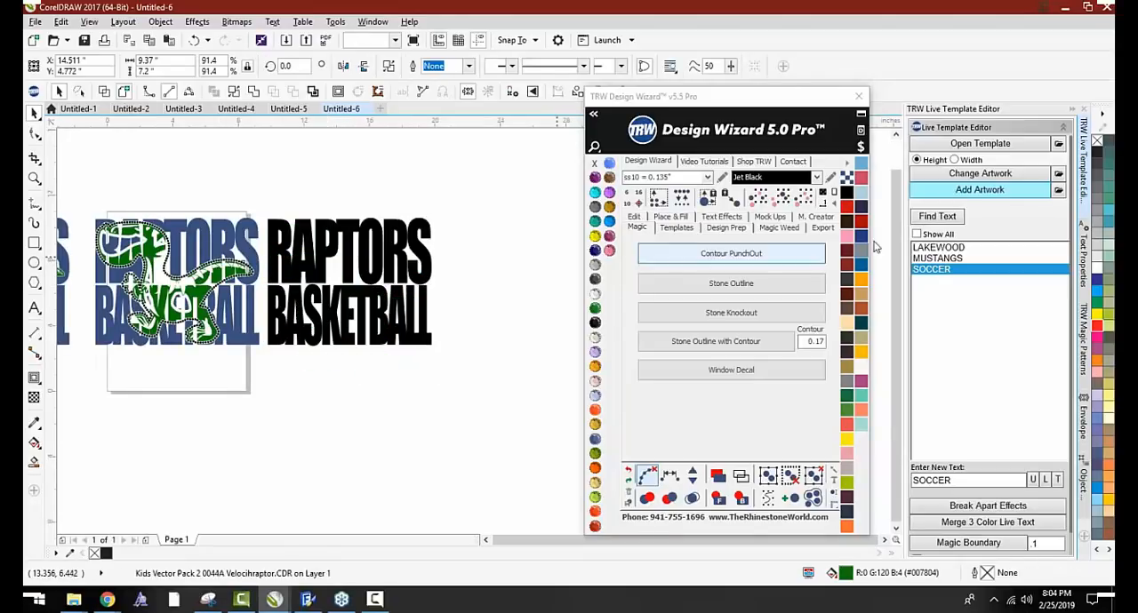
# Add the TRW 0102A V3 Basketball Thick artwork from the TRW Live Templates Volume 3 Clipart CDR folder
pyautogui.click(1005, 173)
pyautogui.press('Return')
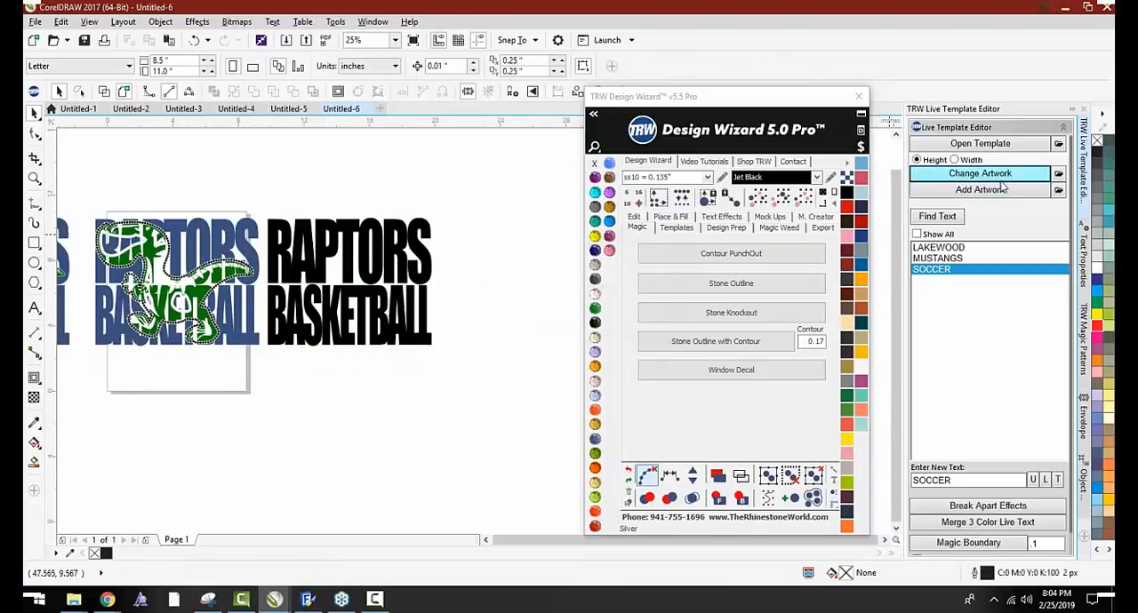
pyautogui.click(1004, 190)
pyautogui.scroll(-10, 471, 294)
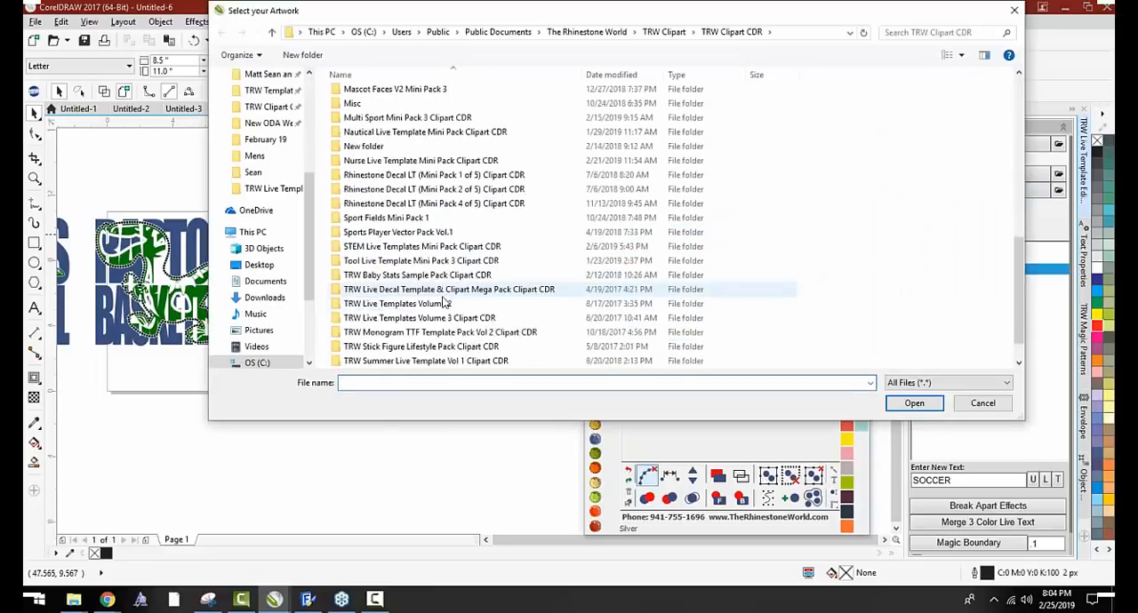
pyautogui.scroll(-1, 445, 303)
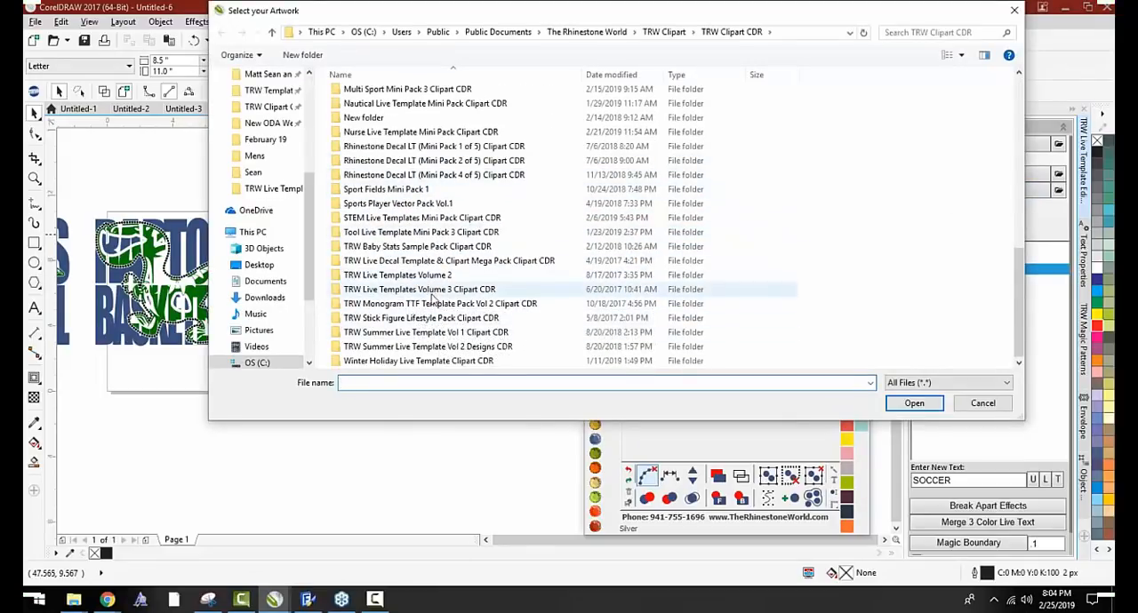
pyautogui.doubleClick(427, 290)
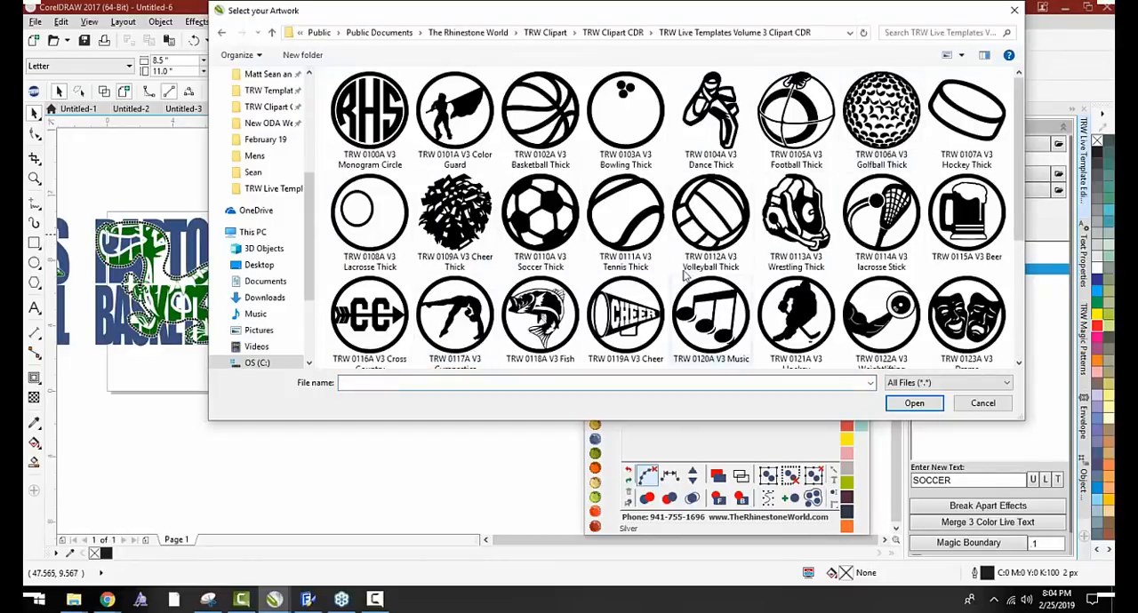
pyautogui.doubleClick(524, 134)
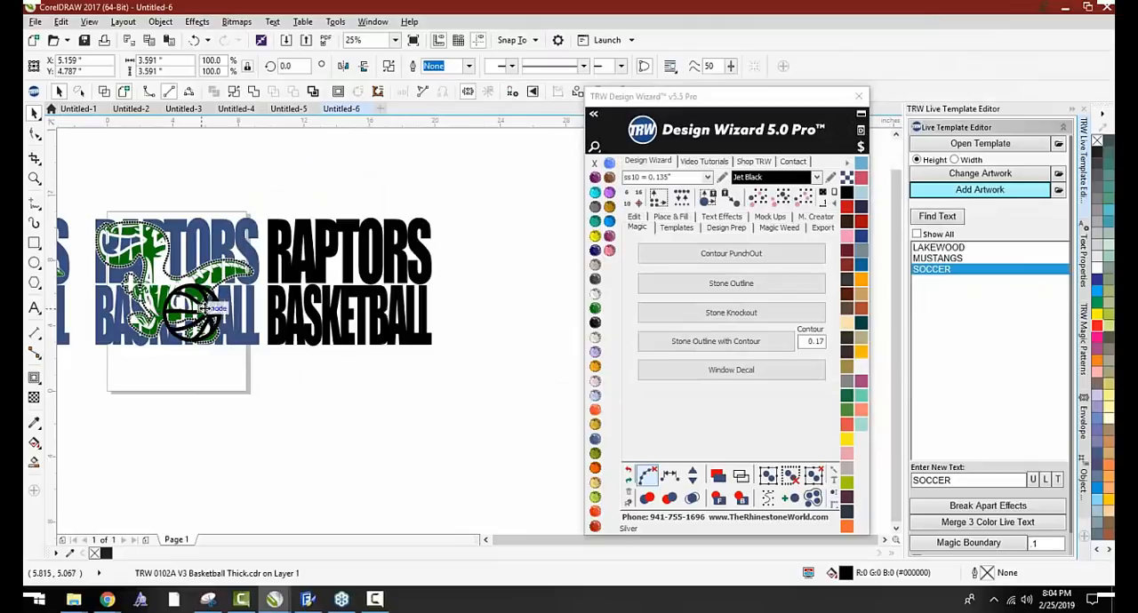
# Center the basketball over the black lettering, enlarge it to about 7 inches wide, and color it Light Siam
pyautogui.moveTo(204, 306); pyautogui.dragTo(408, 213)
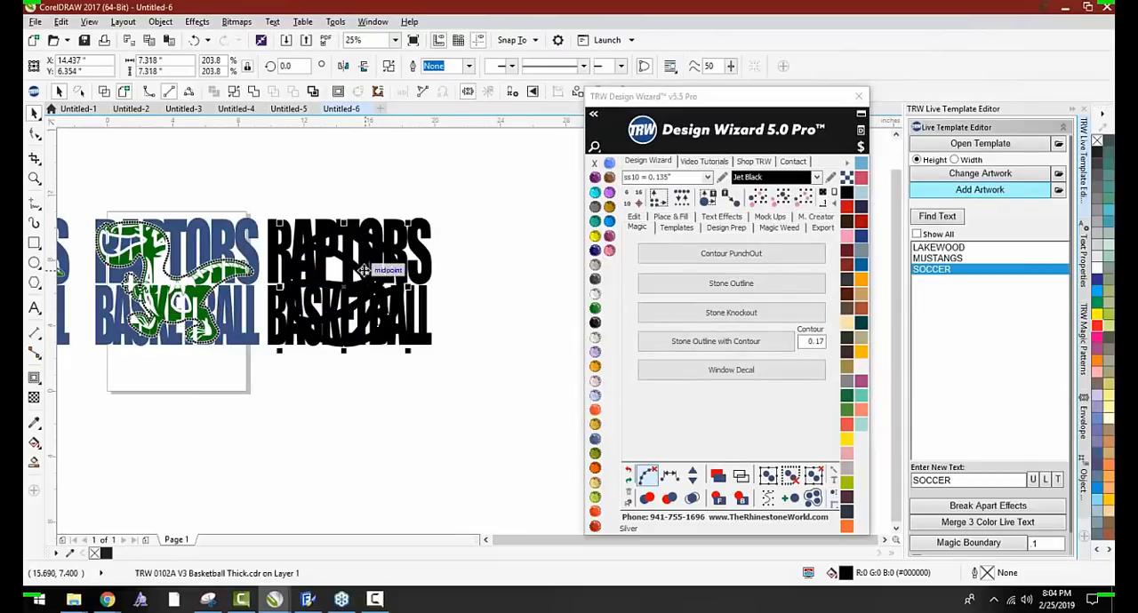
pyautogui.click(595, 422)
pyautogui.moveTo(407, 222); pyautogui.dragTo(397, 232)
pyautogui.moveTo(363, 276); pyautogui.dragTo(364, 268)
# Create a Stone Knockout from the basketball and the black RAPTORS BASKETBALL lettering
pyautogui.moveTo(465, 199); pyautogui.dragTo(261, 373)
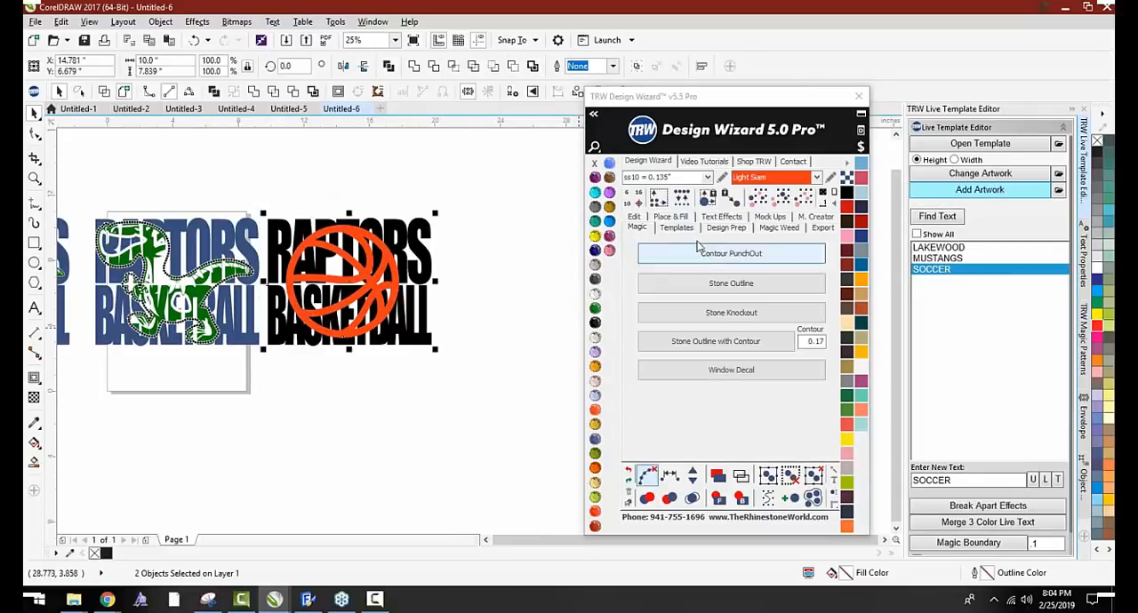
pyautogui.scroll(1, 407, 336)
pyautogui.moveTo(406, 331); pyautogui.dragTo(406, 367)
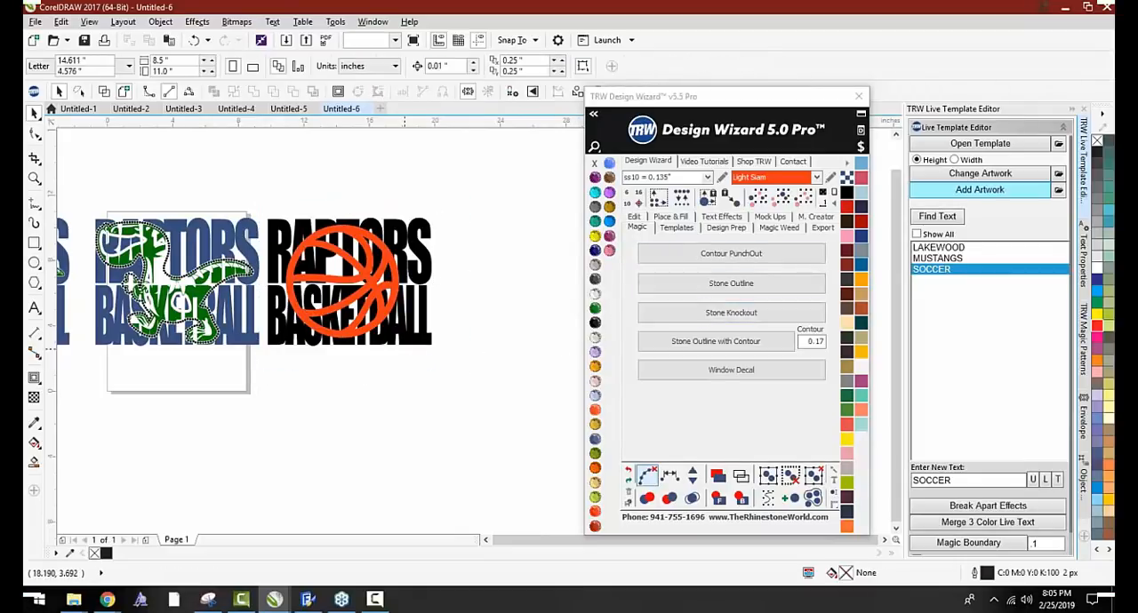
pyautogui.hotkey('ctrl', 'z')
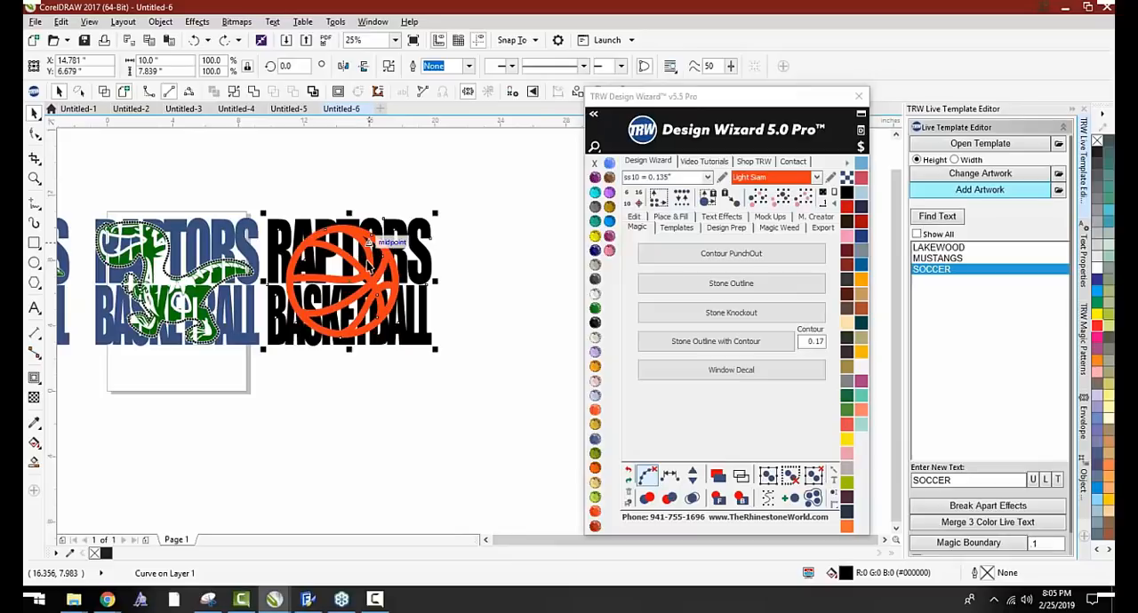
pyautogui.moveTo(478, 197); pyautogui.dragTo(260, 362)
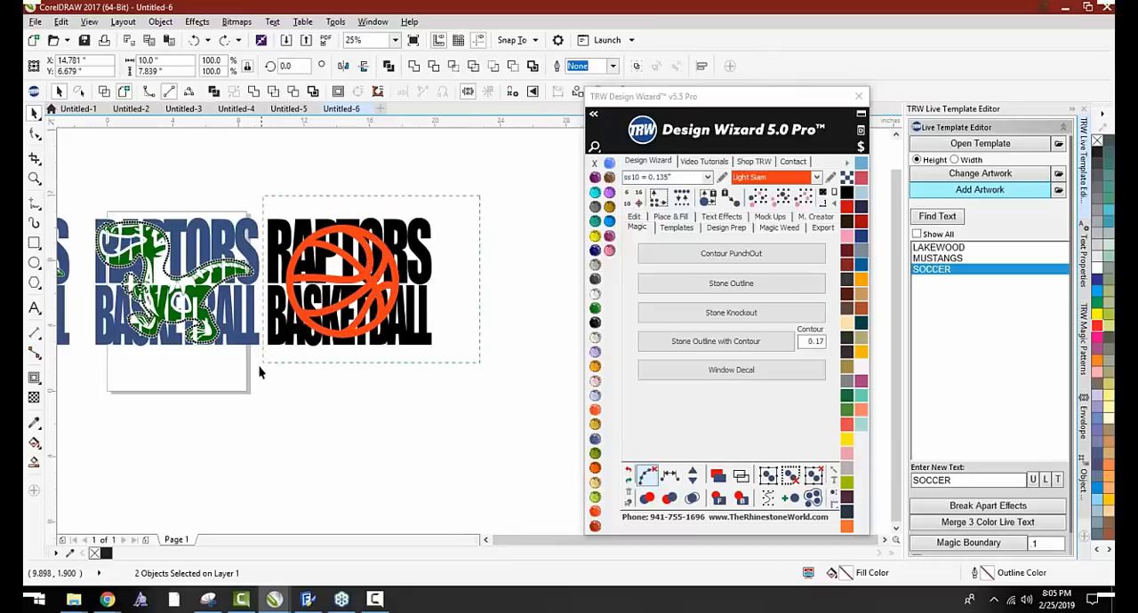
pyautogui.click(723, 313)
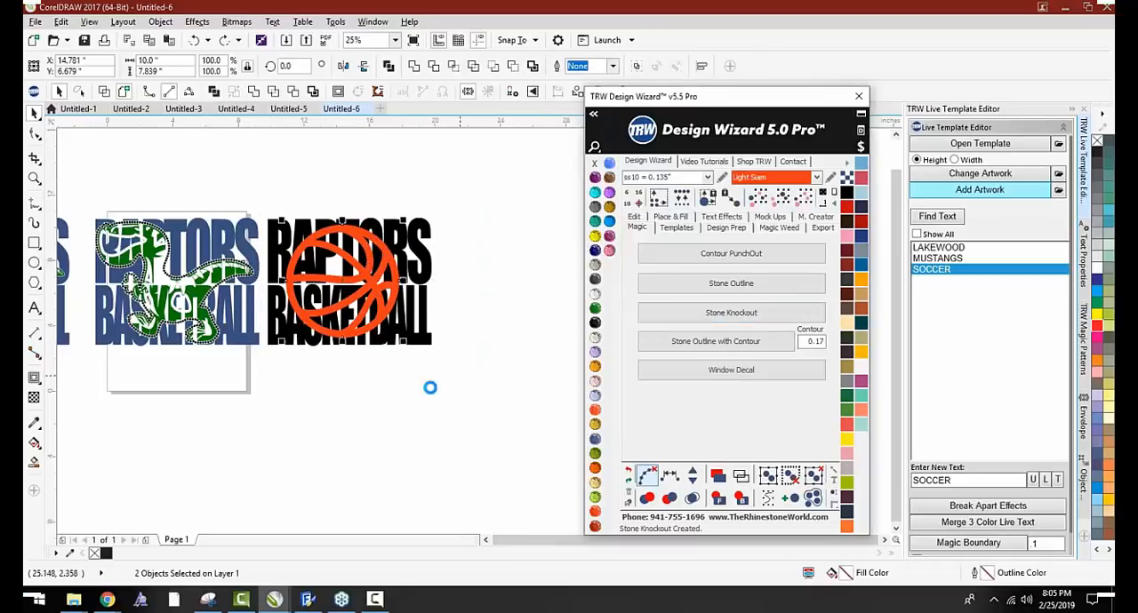
pyautogui.scroll(2, 269, 322)
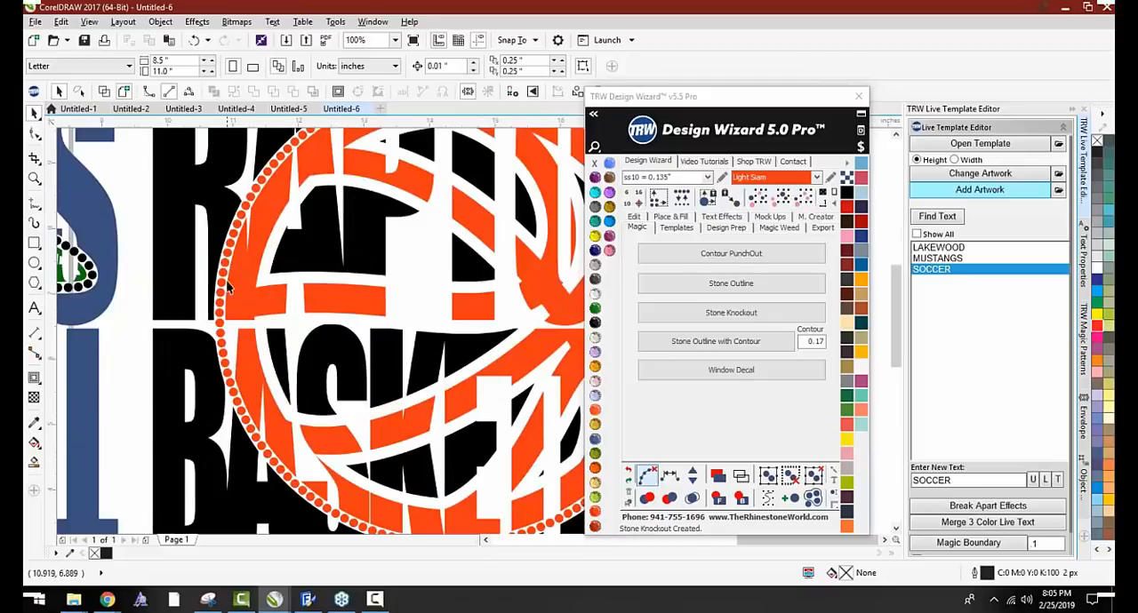
pyautogui.scroll(-2, 247, 233)
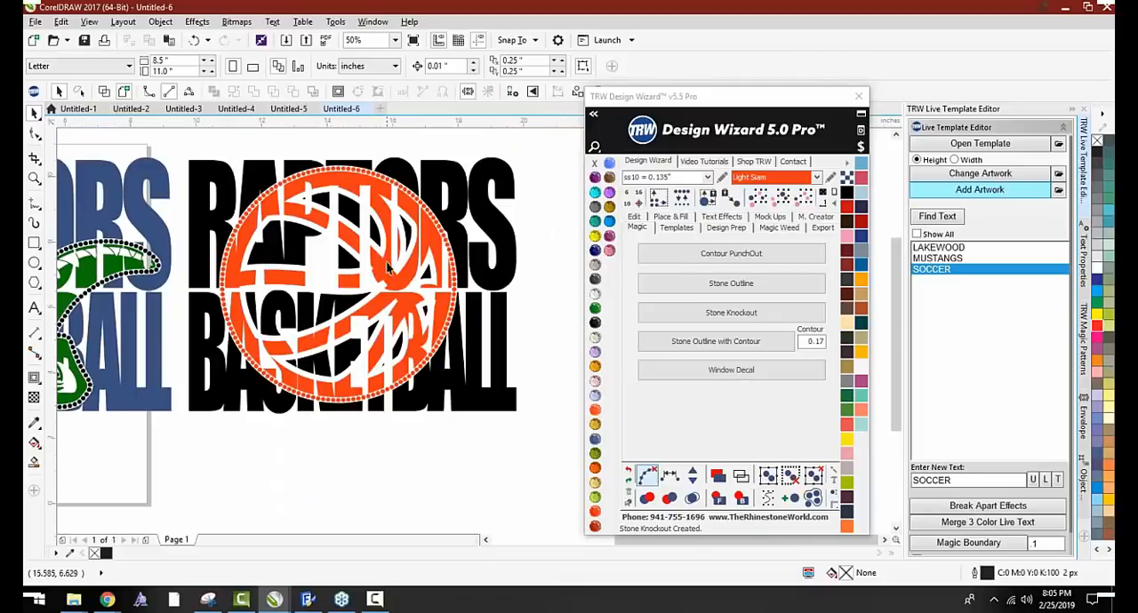
# Color the basketball design's lettering Light Orange and the basketball with its stone outline Jet Black
pyautogui.click(453, 193)
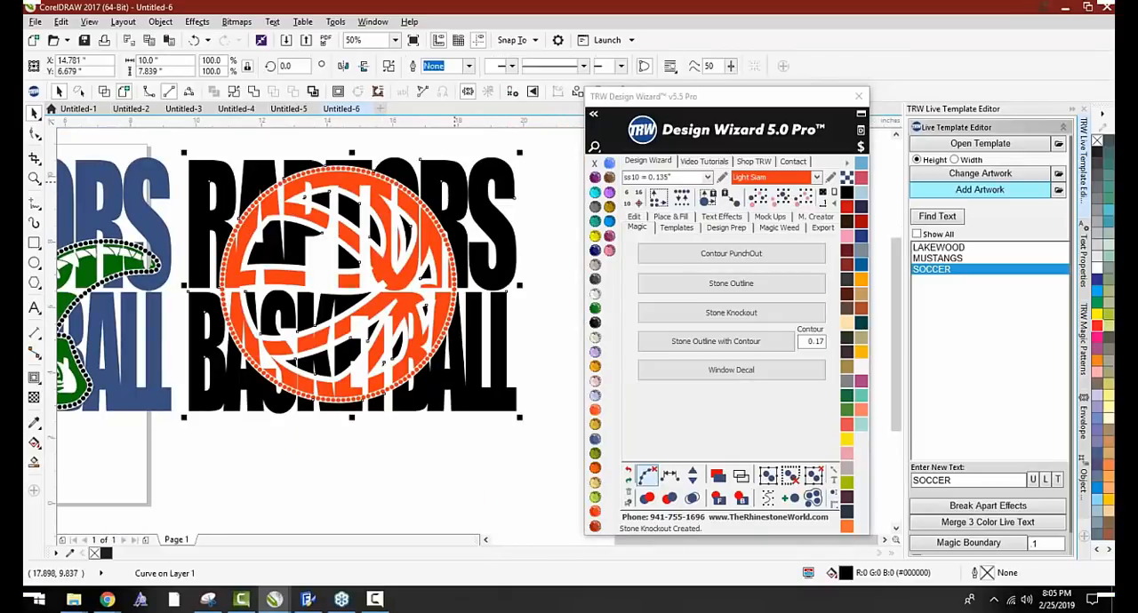
pyautogui.click(594, 365)
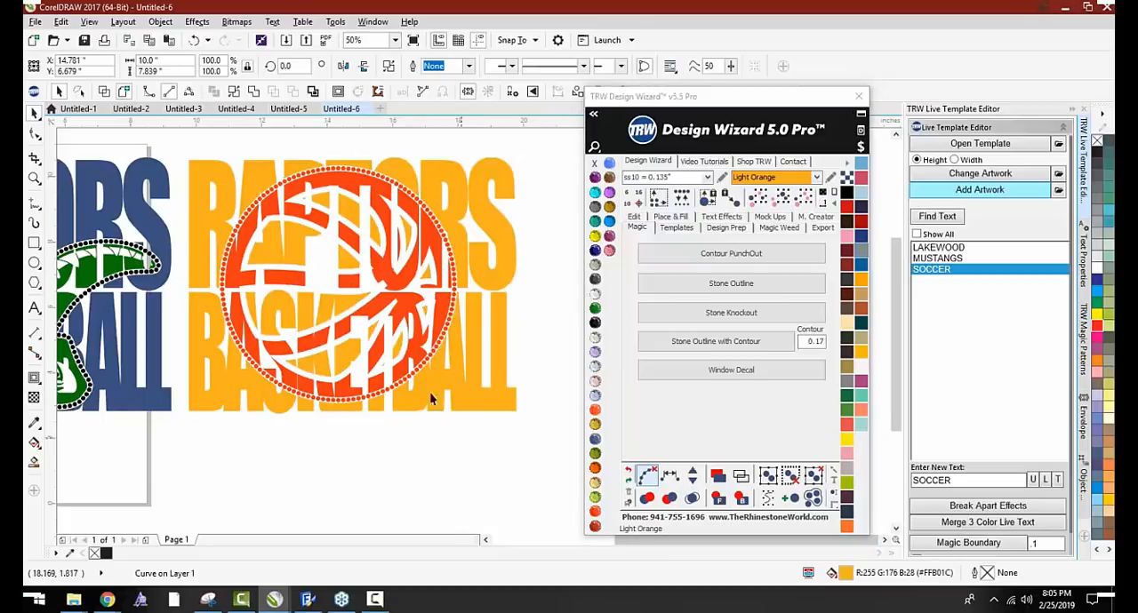
pyautogui.click(427, 207)
pyautogui.click(779, 205)
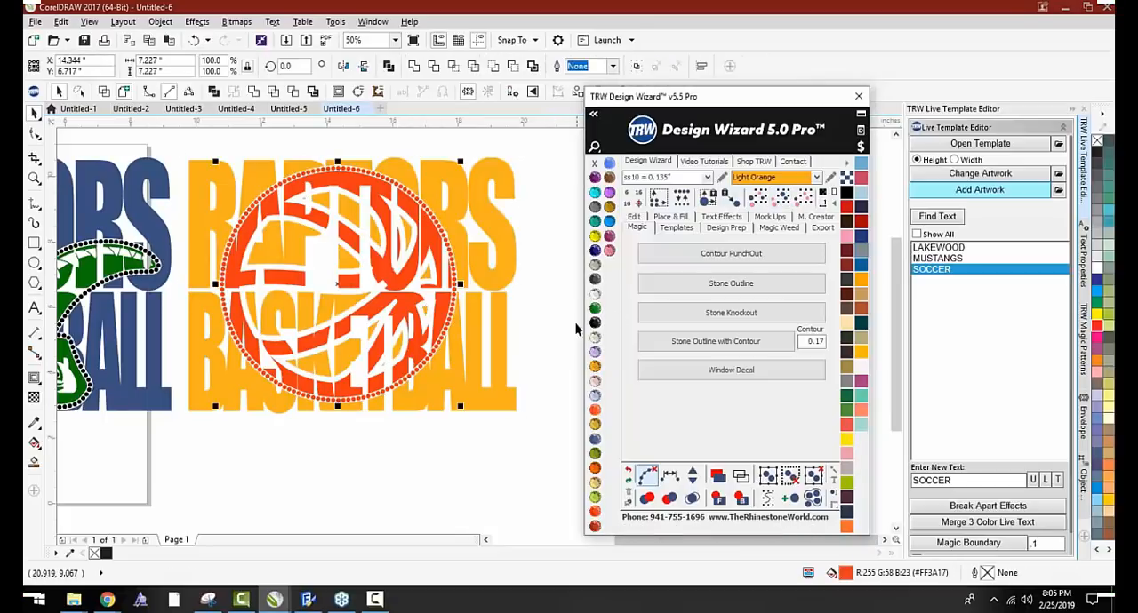
pyautogui.click(595, 324)
pyautogui.click(455, 434)
pyautogui.scroll(-1, 435, 319)
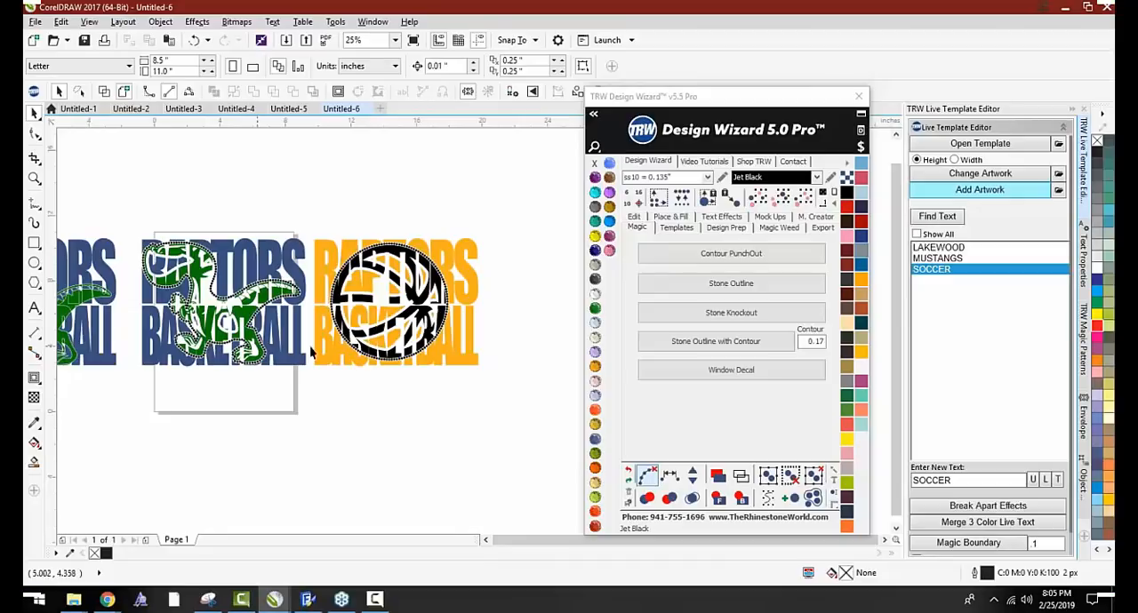
# Recolor the lettering behind the black basketball Topaz
pyautogui.scroll(1, 420, 252)
pyautogui.scroll(1, 442, 271)
pyautogui.scroll(-1, 366, 186)
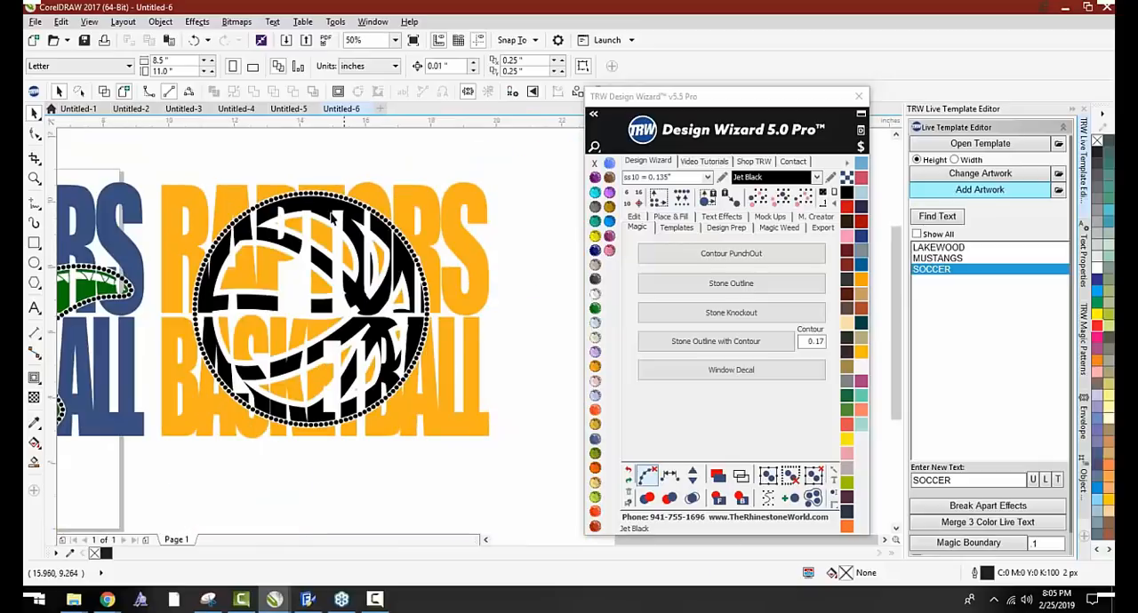
pyautogui.click(446, 245)
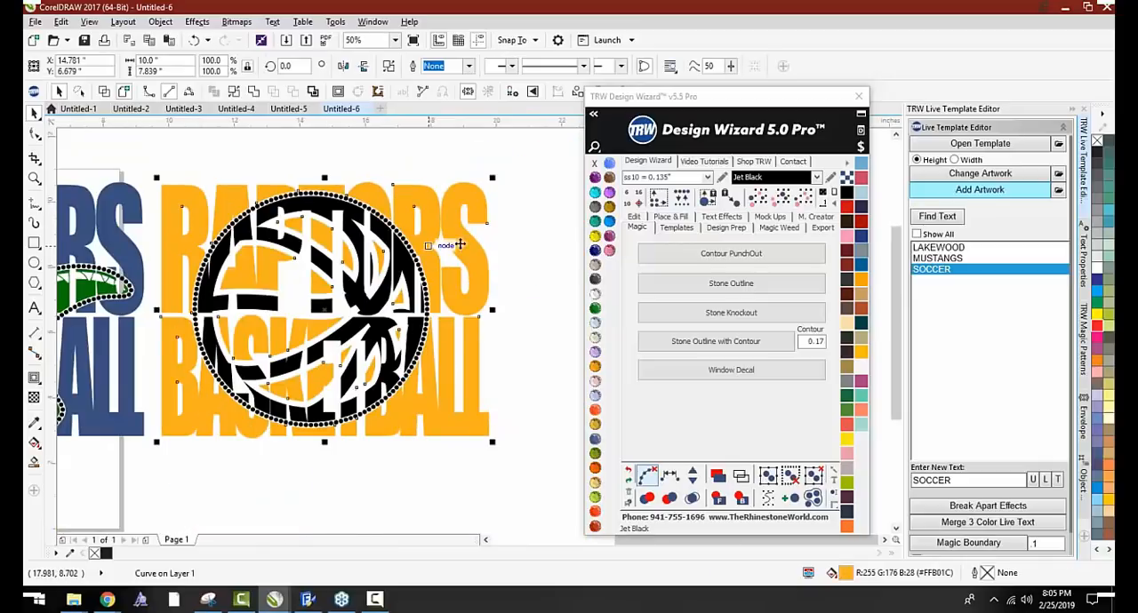
pyautogui.click(609, 207)
pyautogui.click(514, 241)
pyautogui.scroll(-1, 494, 259)
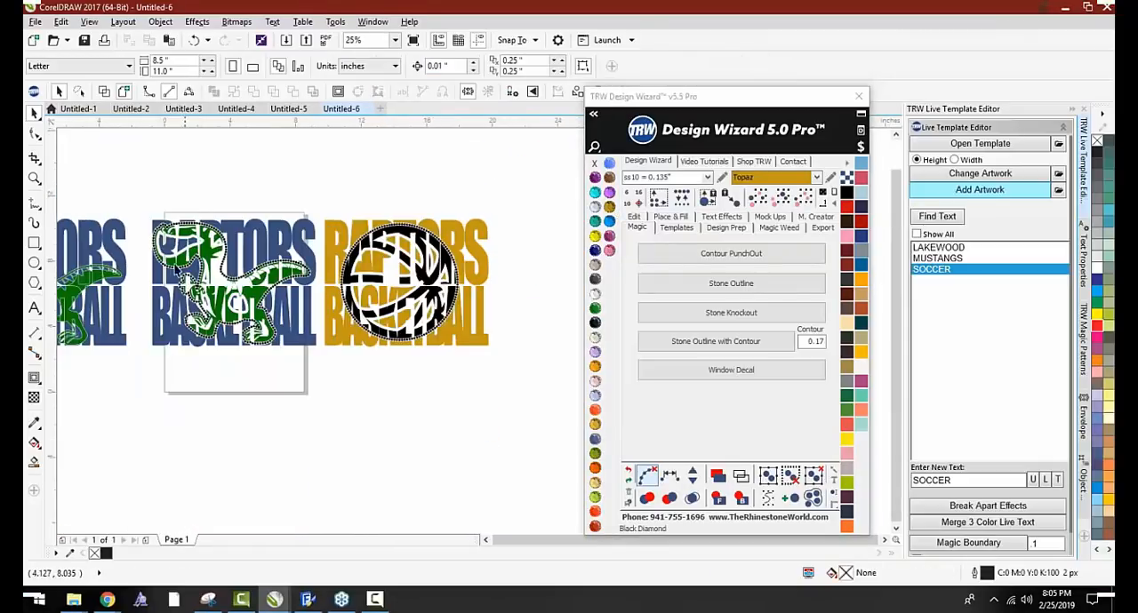
# Mark the top overlapping stones red across the entire blue raptor design with the stone outline
pyautogui.scroll(1, 176, 270)
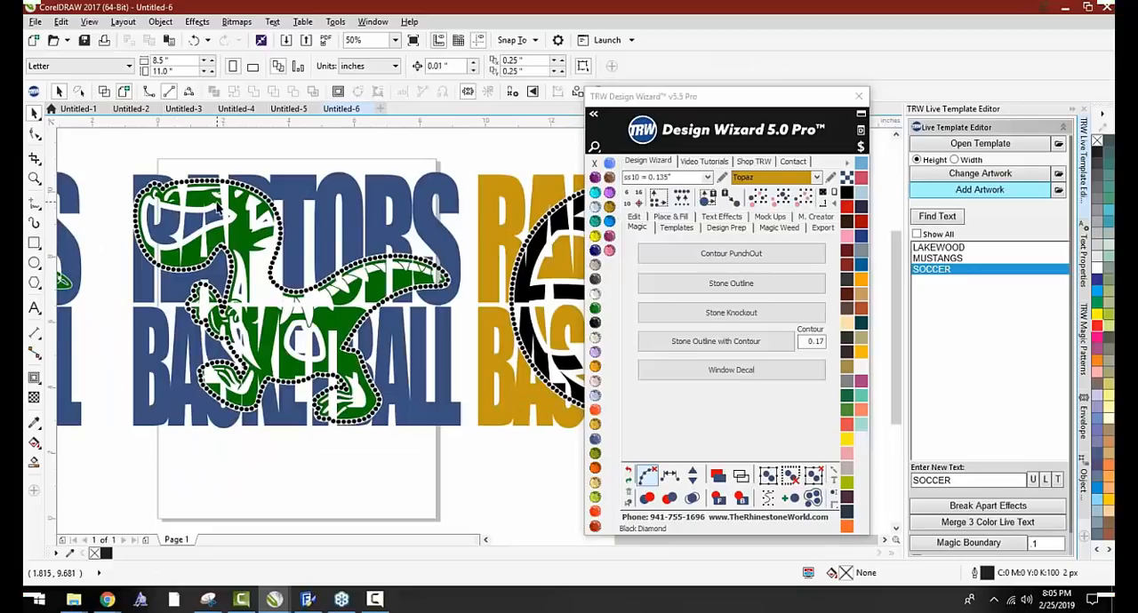
pyautogui.scroll(2, 245, 186)
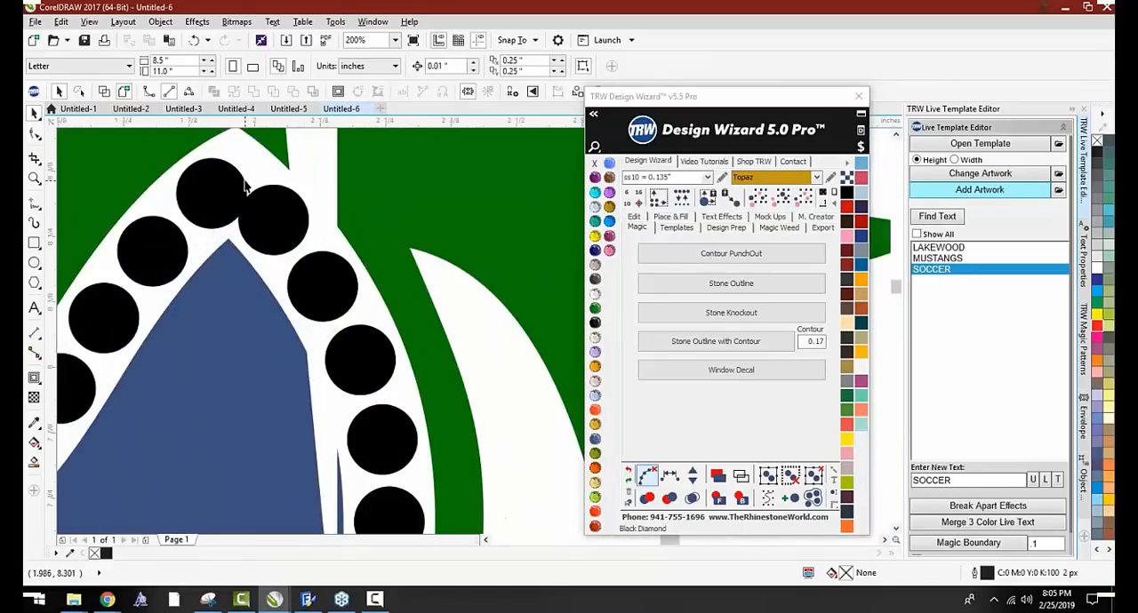
pyautogui.scroll(2, 269, 218)
pyautogui.scroll(1, 256, 224)
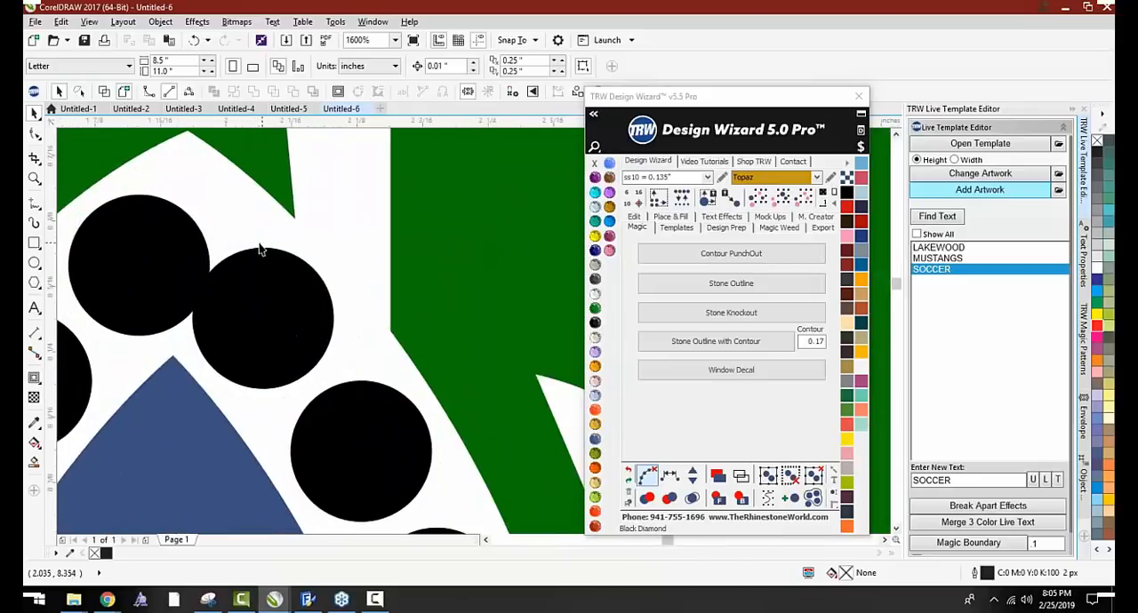
pyautogui.scroll(-6, 260, 249)
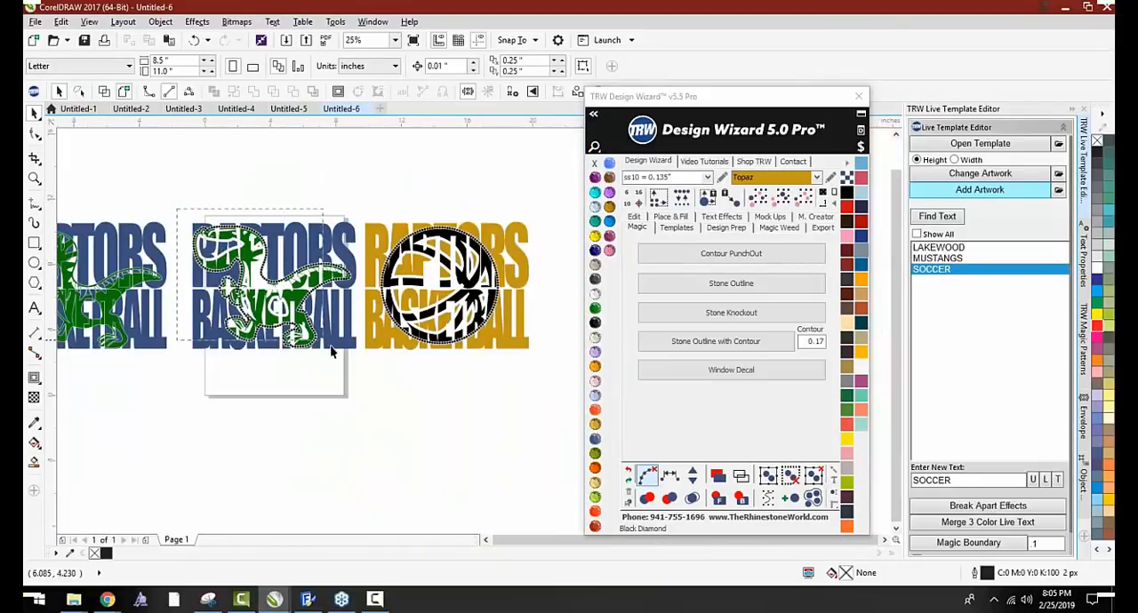
pyautogui.moveTo(331, 352); pyautogui.dragTo(349, 360)
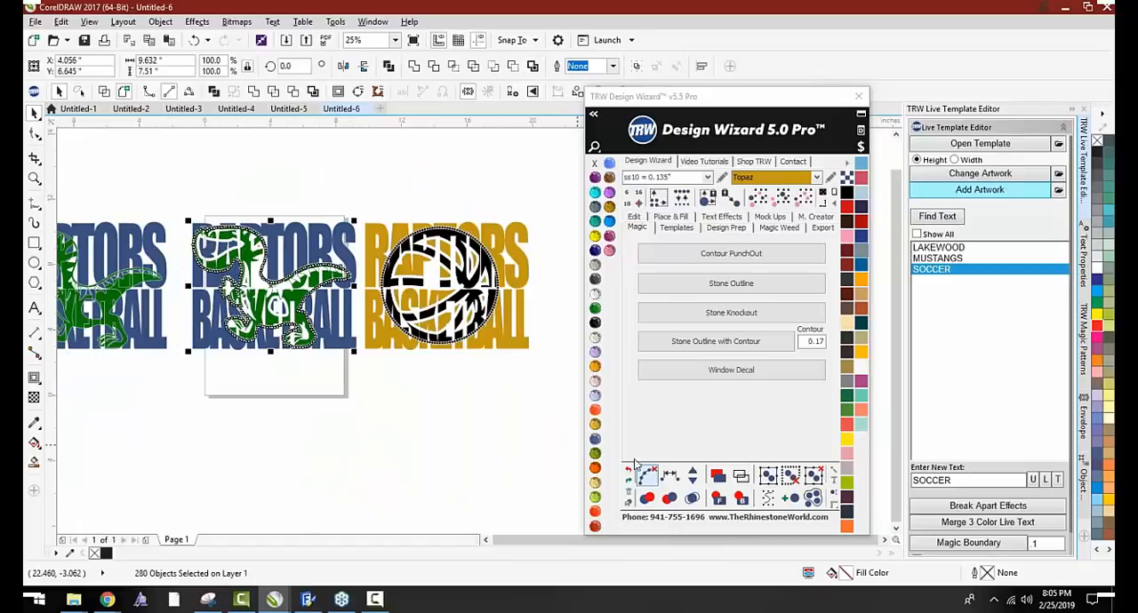
pyautogui.click(654, 503)
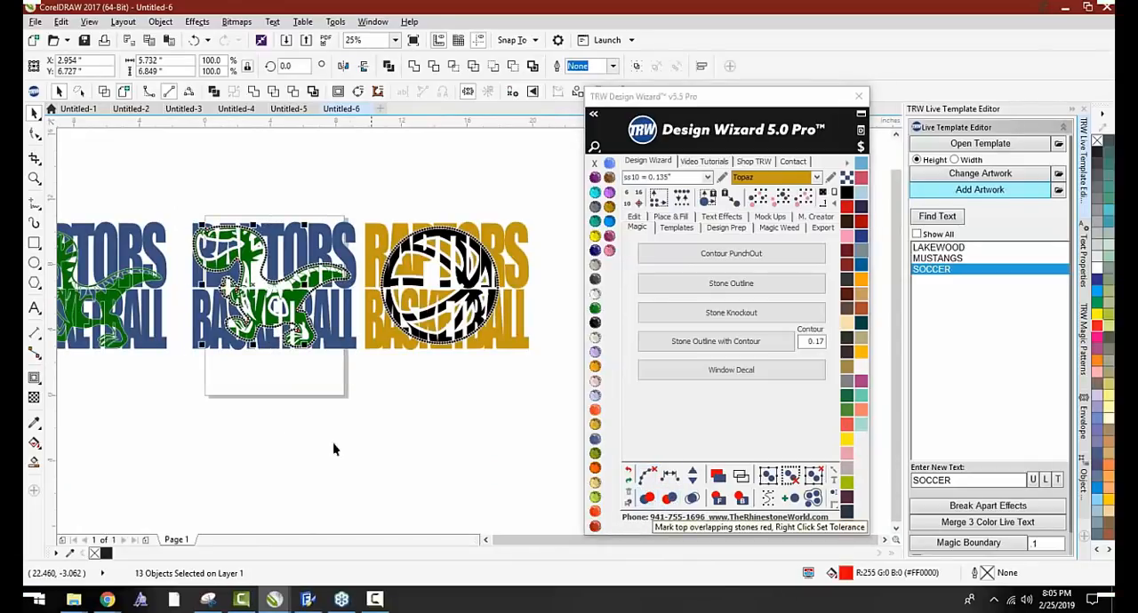
# Clear the red overlapping stone from the notch on top of the raptor's snout
pyautogui.scroll(4, 252, 271)
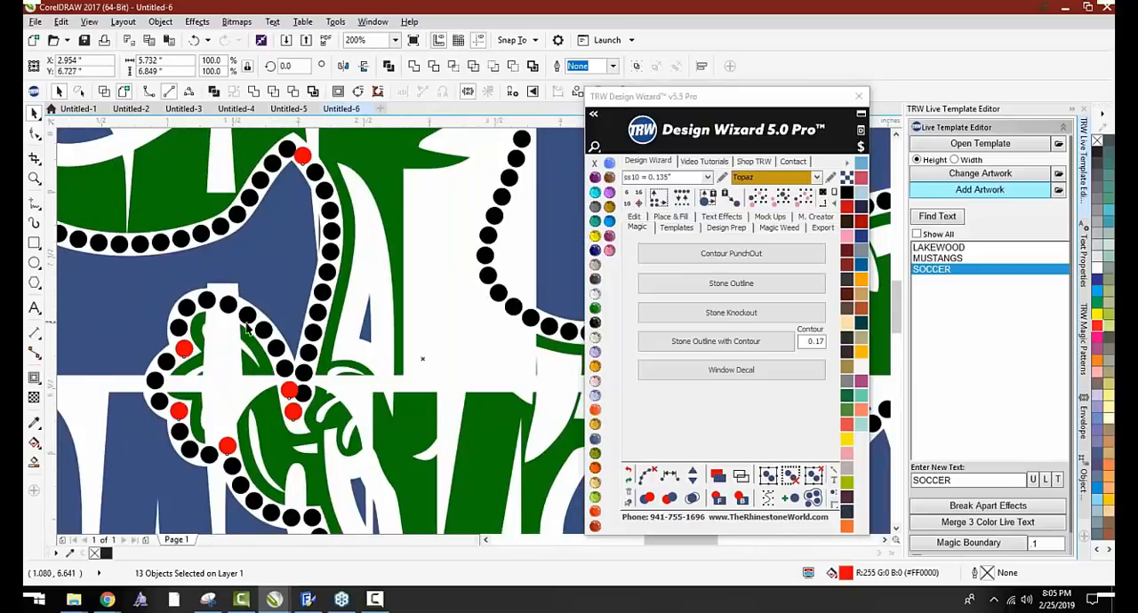
pyautogui.scroll(-1, 253, 269)
pyautogui.click(158, 146)
pyautogui.scroll(3, 202, 157)
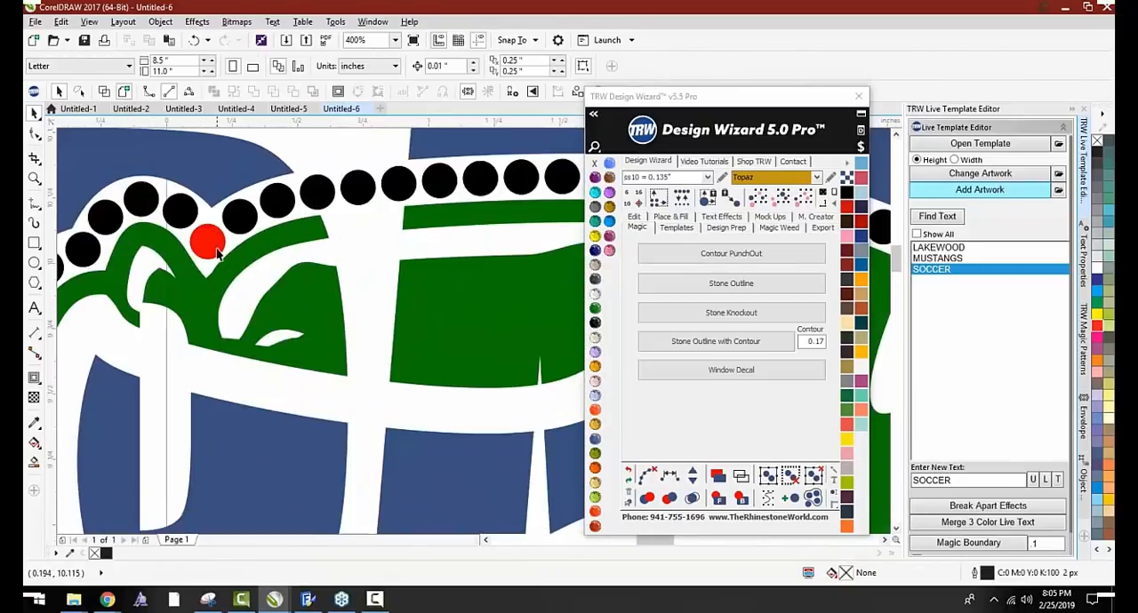
pyautogui.click(217, 248)
pyautogui.click(162, 176)
pyautogui.scroll(-2, 162, 176)
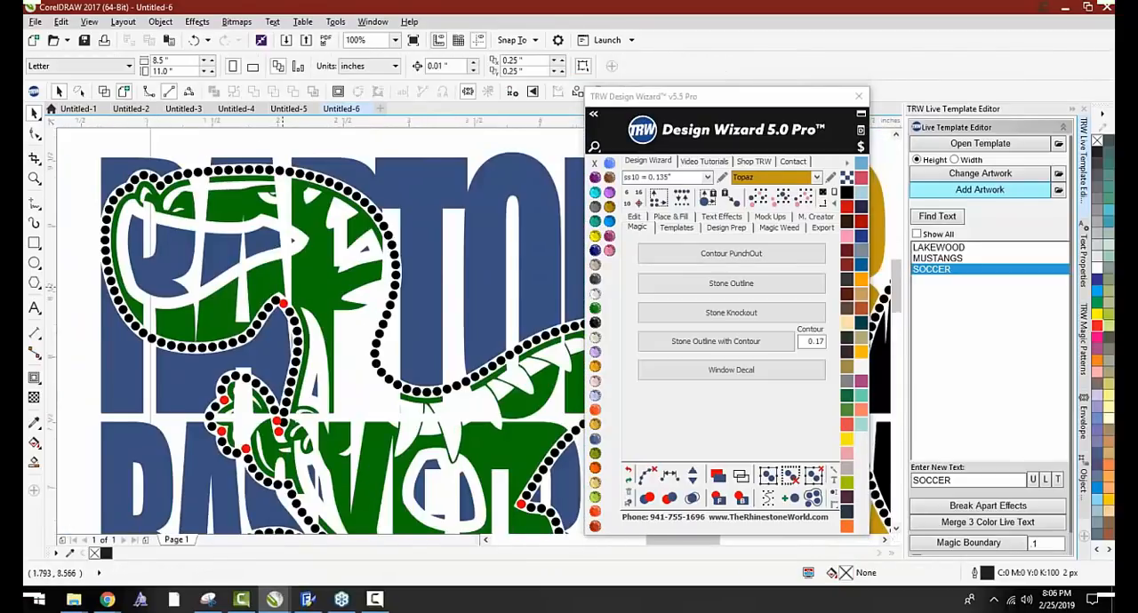
# Shift the red stone under the raptor's jaw away from its neighbor and recolor it Jet Black
pyautogui.scroll(3, 303, 298)
pyautogui.moveTo(259, 382); pyautogui.dragTo(273, 383)
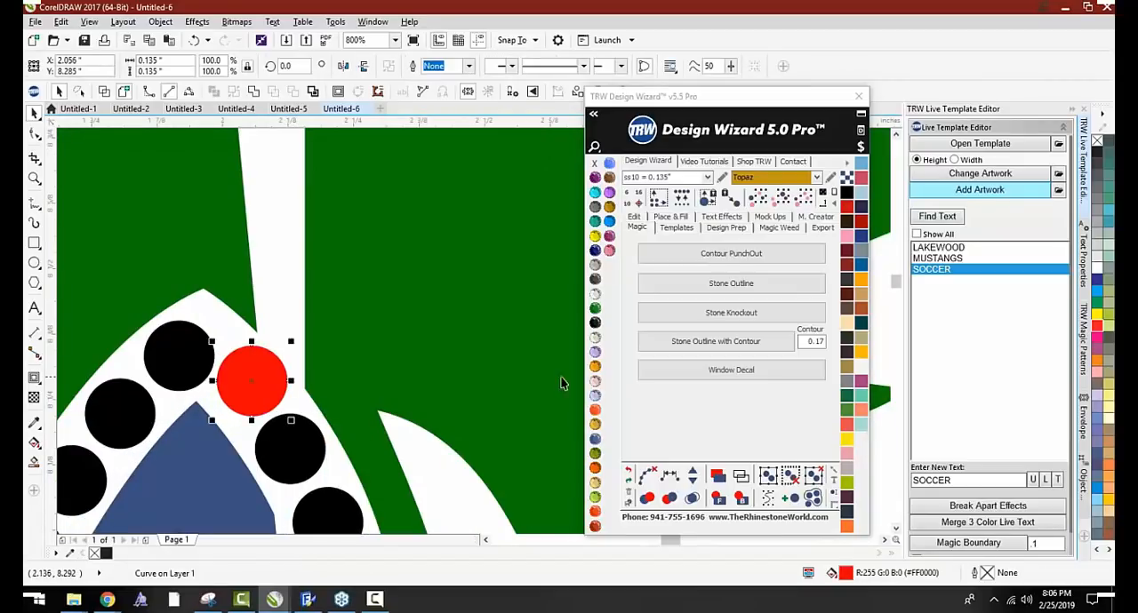
pyautogui.click(594, 325)
pyautogui.scroll(-3, 355, 286)
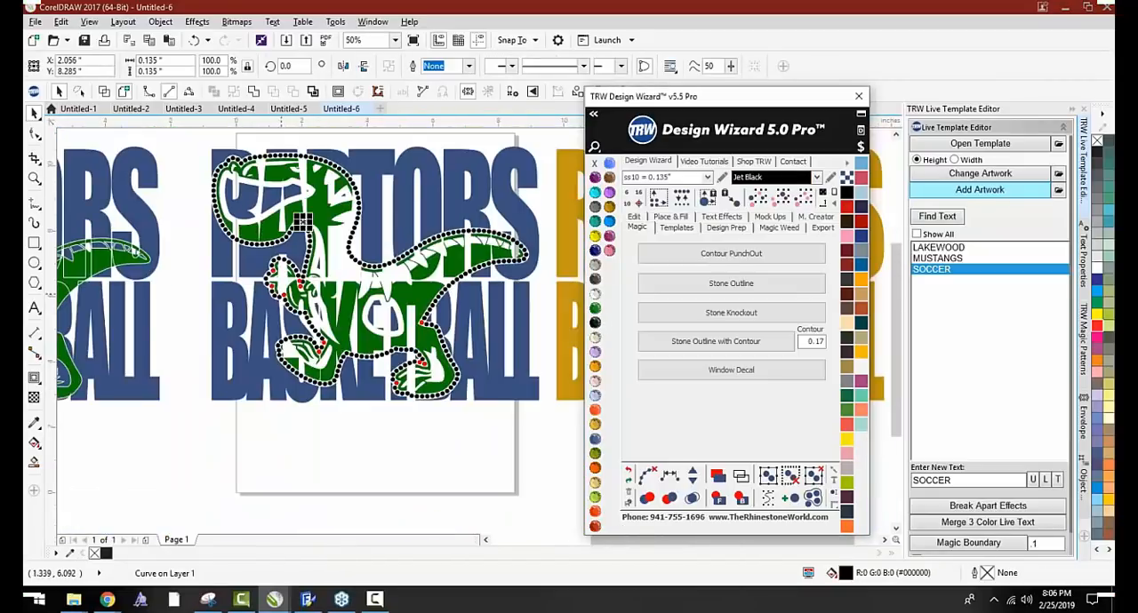
# Spread apart the crowded stones where the raptor's arm meets its neck and recolor the red ones Jet Black
pyautogui.scroll(2, 356, 286)
pyautogui.scroll(1, 355, 286)
pyautogui.moveTo(347, 283); pyautogui.dragTo(331, 267)
pyautogui.scroll(1, 387, 281)
pyautogui.moveTo(395, 290); pyautogui.dragTo(402, 305)
pyautogui.click(341, 428)
pyautogui.press('Delete')
pyautogui.click(293, 266)
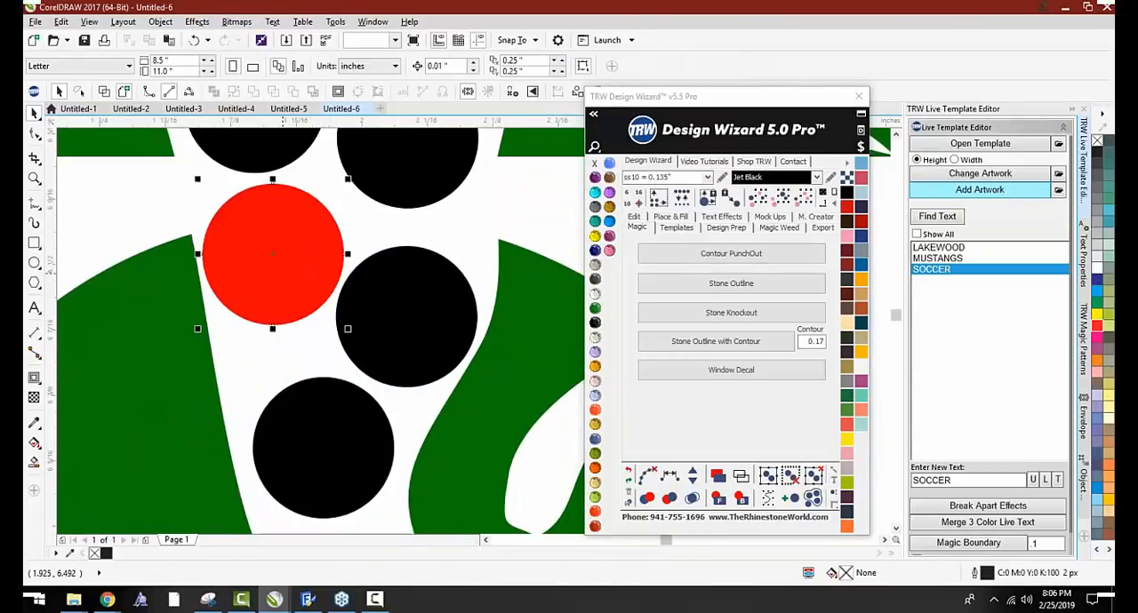
pyautogui.click(594, 322)
pyautogui.scroll(-1, 472, 274)
# Recolor the three red stones along the edge of the raptor's hand Jet Black
pyautogui.scroll(-3, 376, 332)
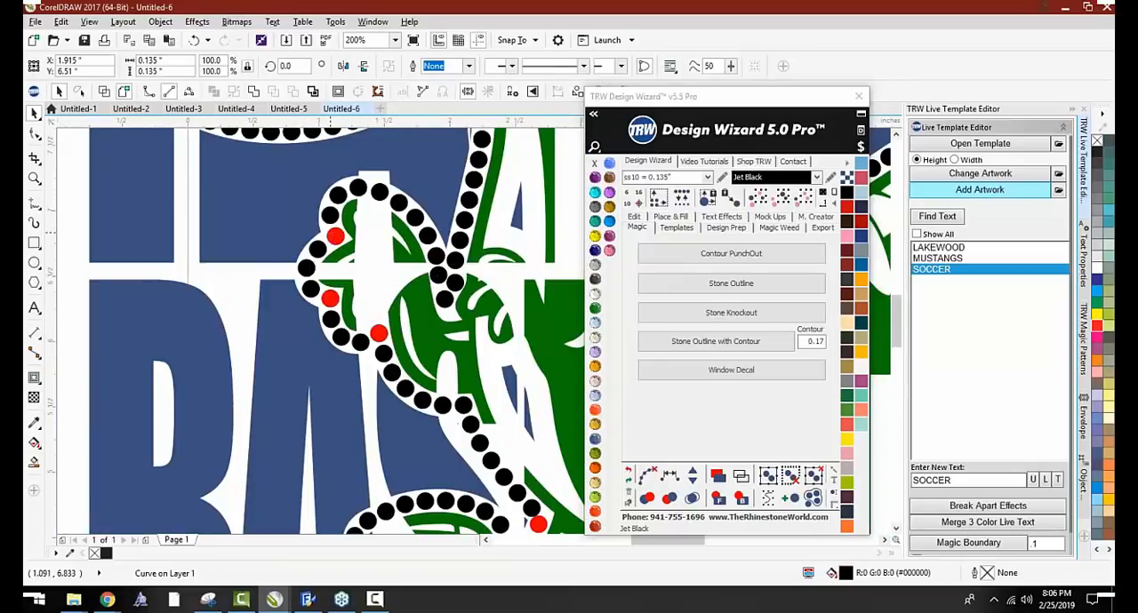
pyautogui.click(377, 331)
pyautogui.press('Escape')
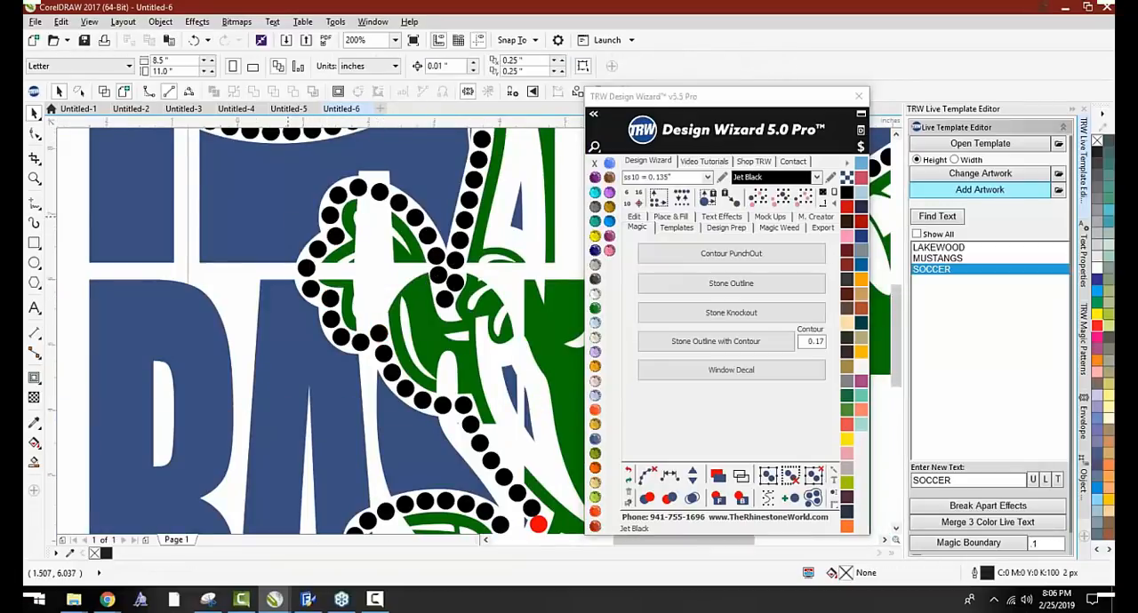
# Recolor the two red stones above the raptor's left foot Jet Black
pyautogui.scroll(-1, 373, 331)
pyautogui.scroll(2, 356, 332)
pyautogui.click(354, 332)
pyautogui.scroll(1, 354, 331)
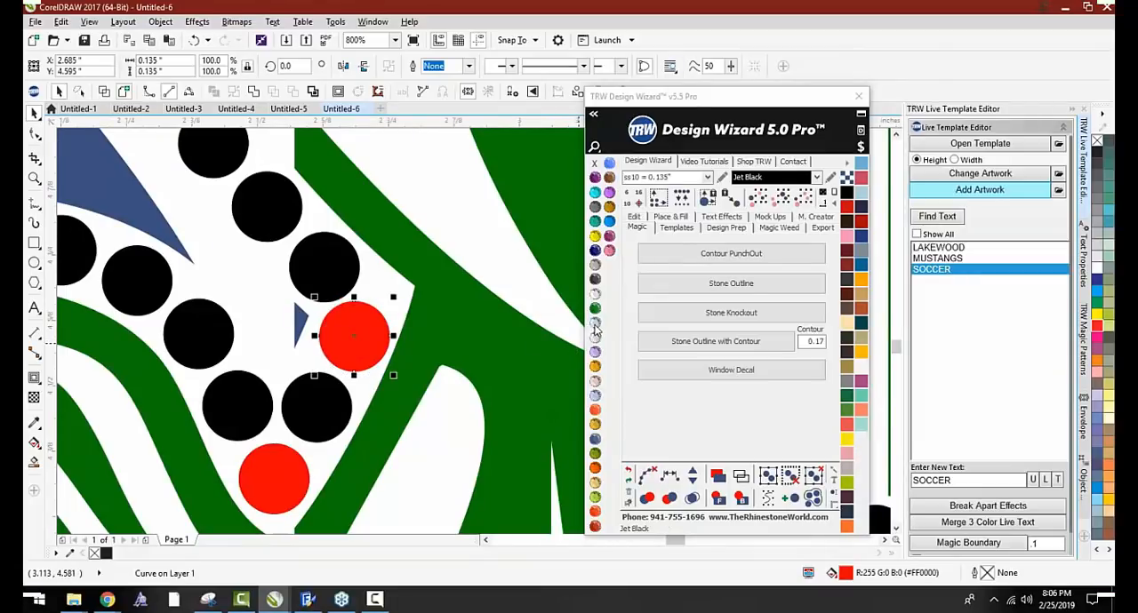
pyautogui.click(595, 279)
pyautogui.scroll(-1, 337, 285)
pyautogui.scroll(1, 318, 369)
pyautogui.click(302, 384)
pyautogui.press('Delete')
pyautogui.scroll(-4, 267, 307)
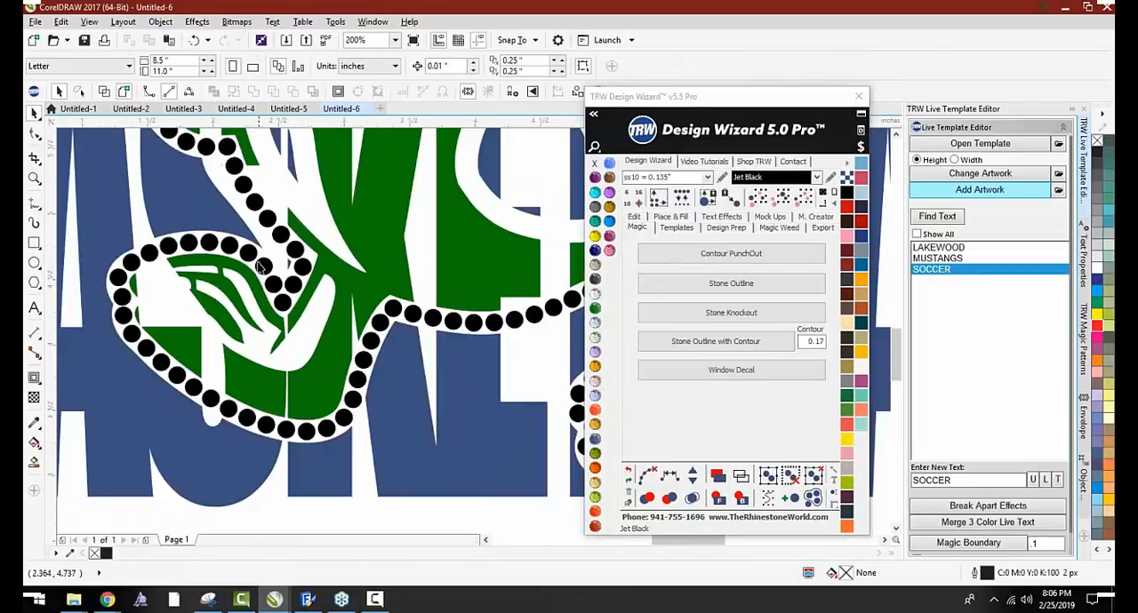
# Space out the crowded stones above the raptor's right foot and recolor the two red ones Jet Black
pyautogui.scroll(2, 305, 305)
pyautogui.scroll(5, 318, 357)
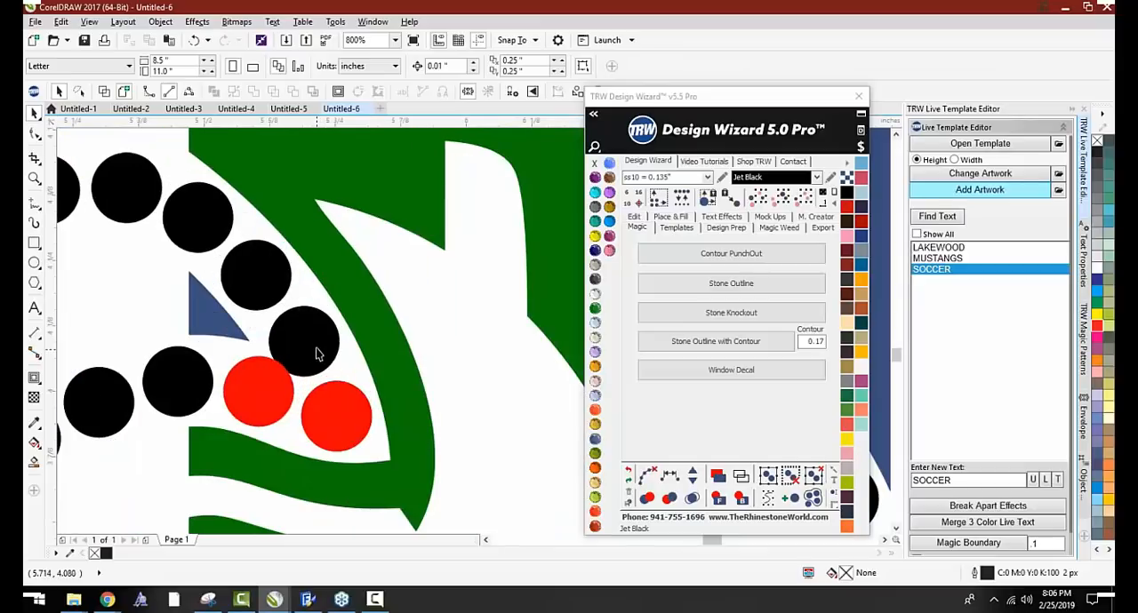
pyautogui.moveTo(319, 351); pyautogui.dragTo(319, 332)
pyautogui.moveTo(219, 433); pyautogui.dragTo(219, 439)
pyautogui.click(595, 325)
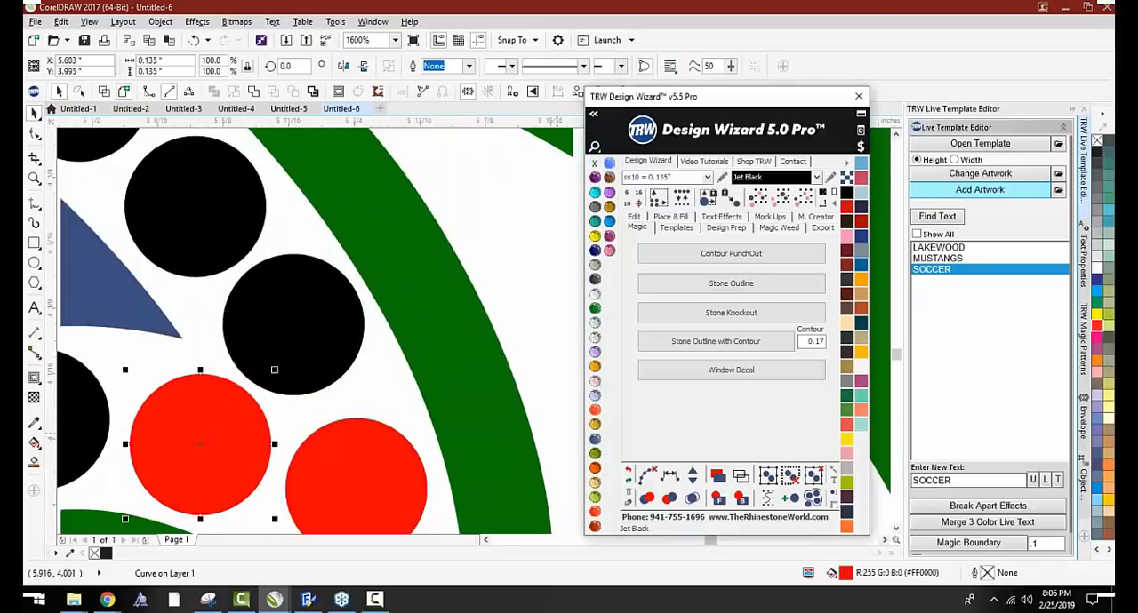
pyautogui.click(317, 476)
pyautogui.press('Delete')
# Clear the last red overlap marks on the raptor's right foot and behind its leg
pyautogui.scroll(-2, 317, 471)
pyautogui.scroll(-2, 184, 432)
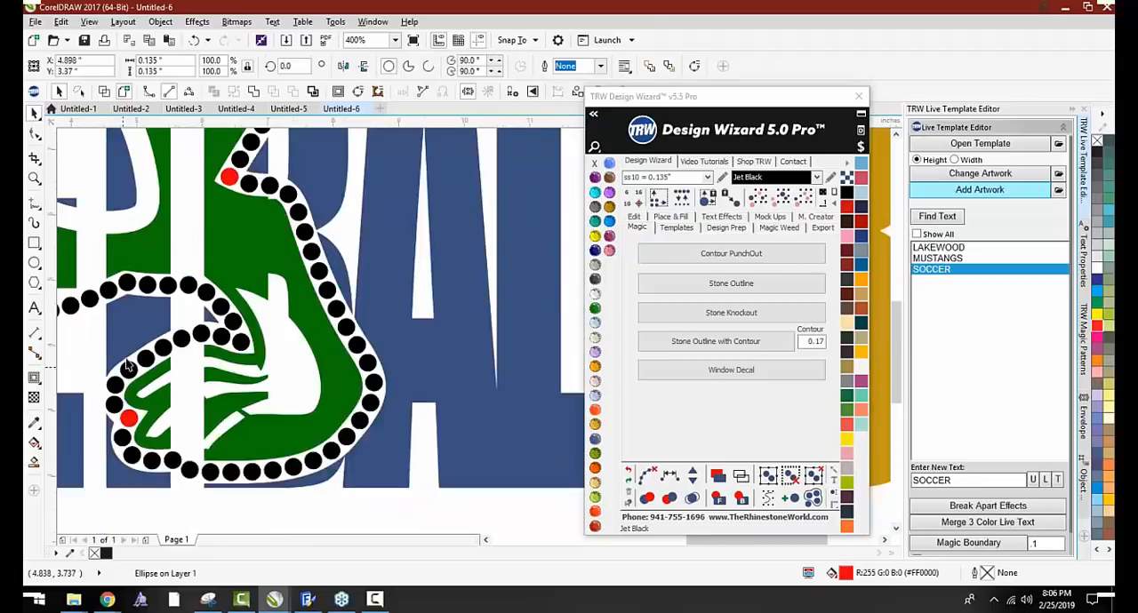
pyautogui.scroll(1, 178, 287)
pyautogui.scroll(-3, 178, 287)
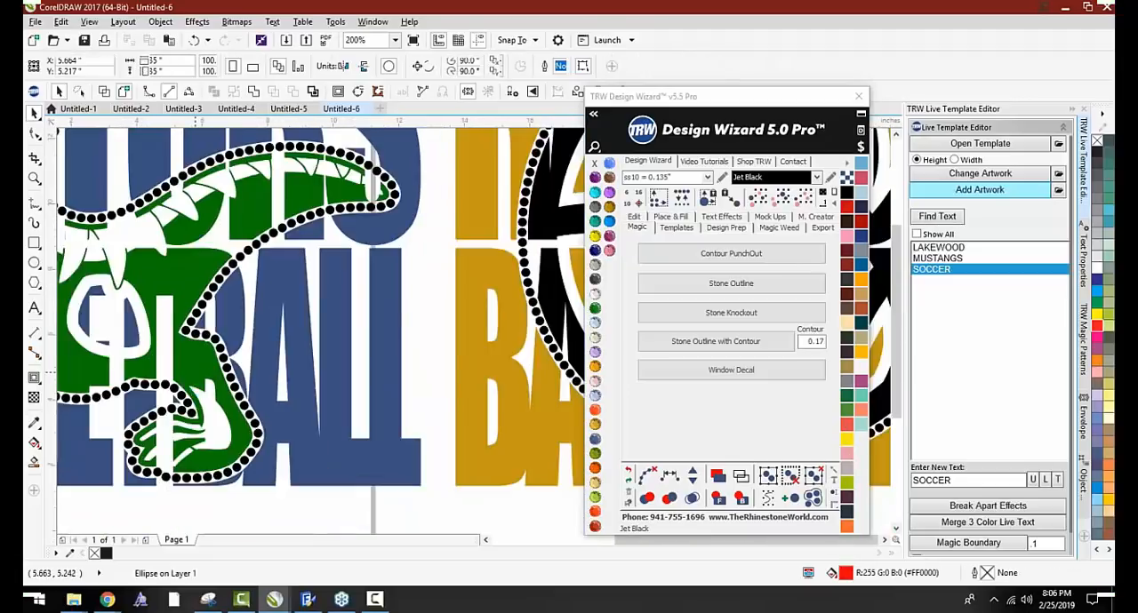
pyautogui.scroll(1, 202, 264)
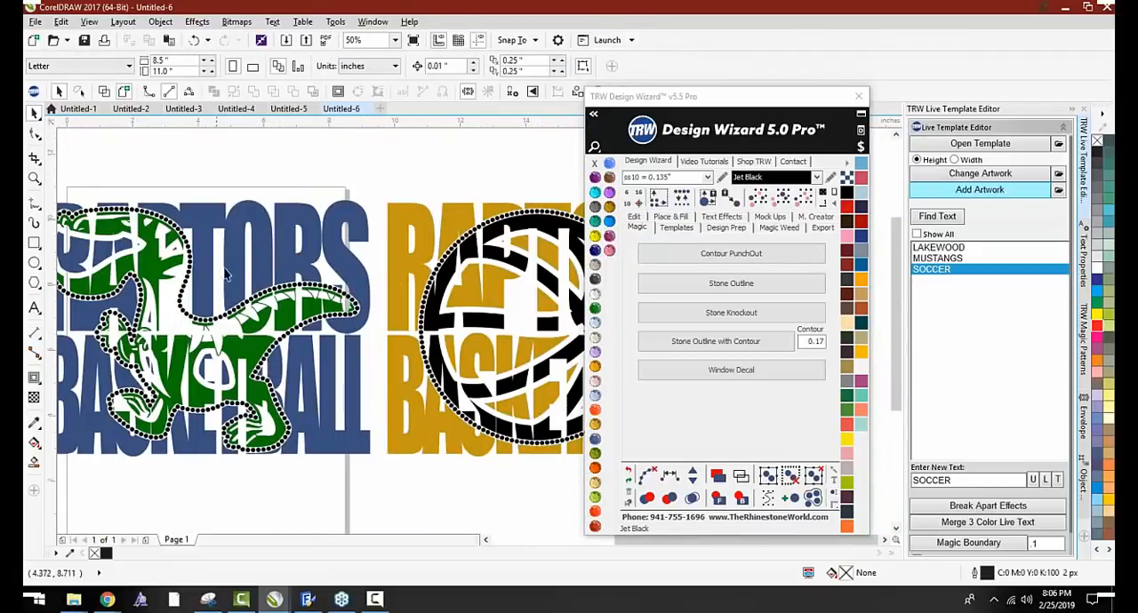
pyautogui.scroll(-1, 297, 271)
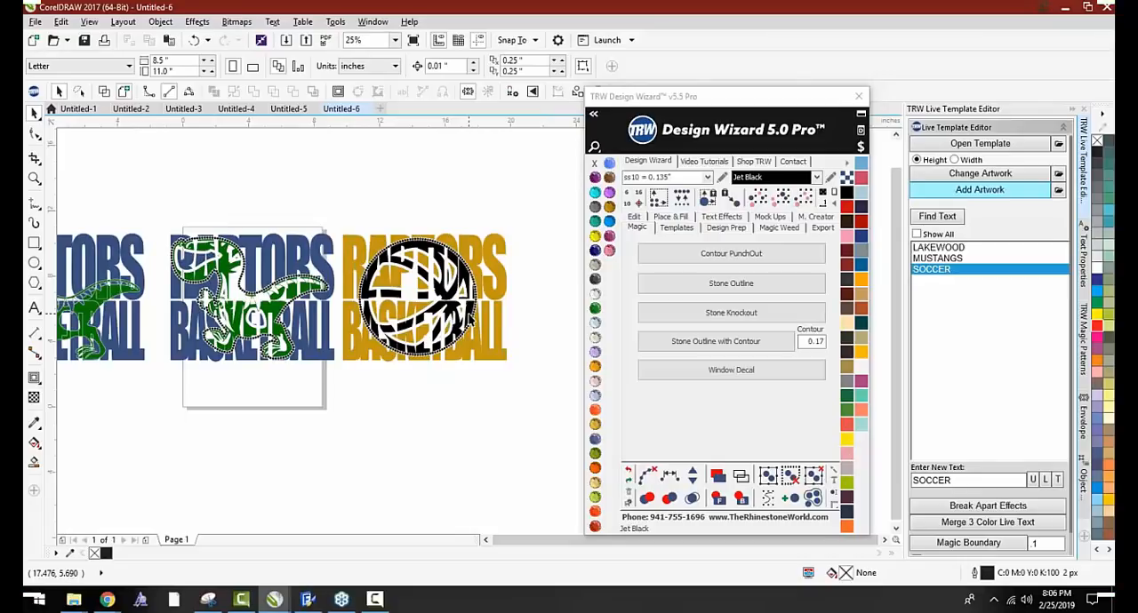
pyautogui.scroll(-2, 271, 286)
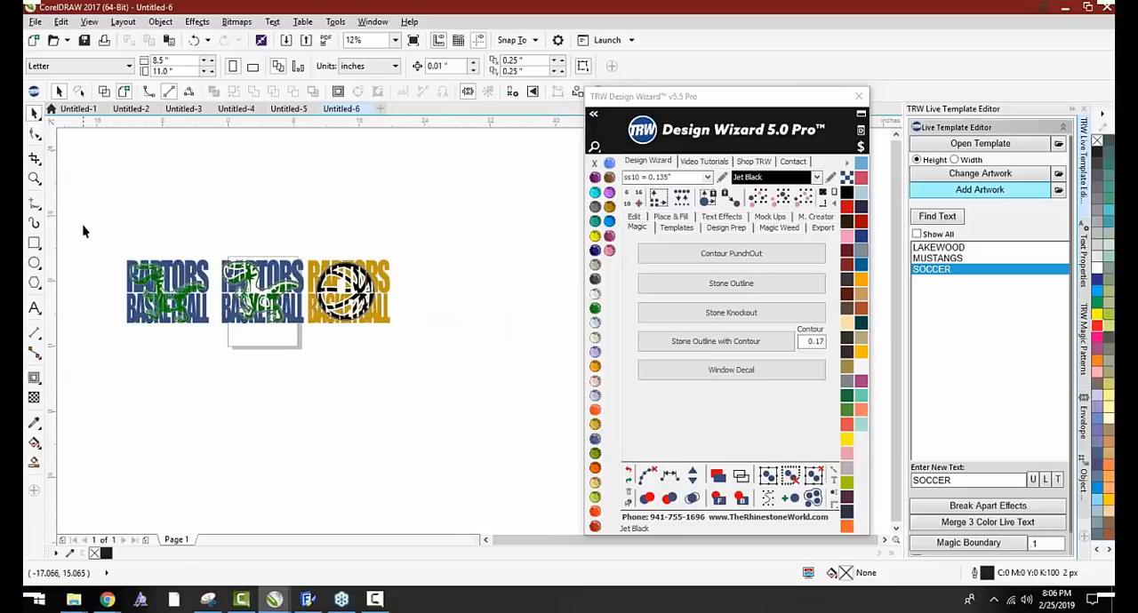
pyautogui.moveTo(81, 231); pyautogui.dragTo(436, 374)
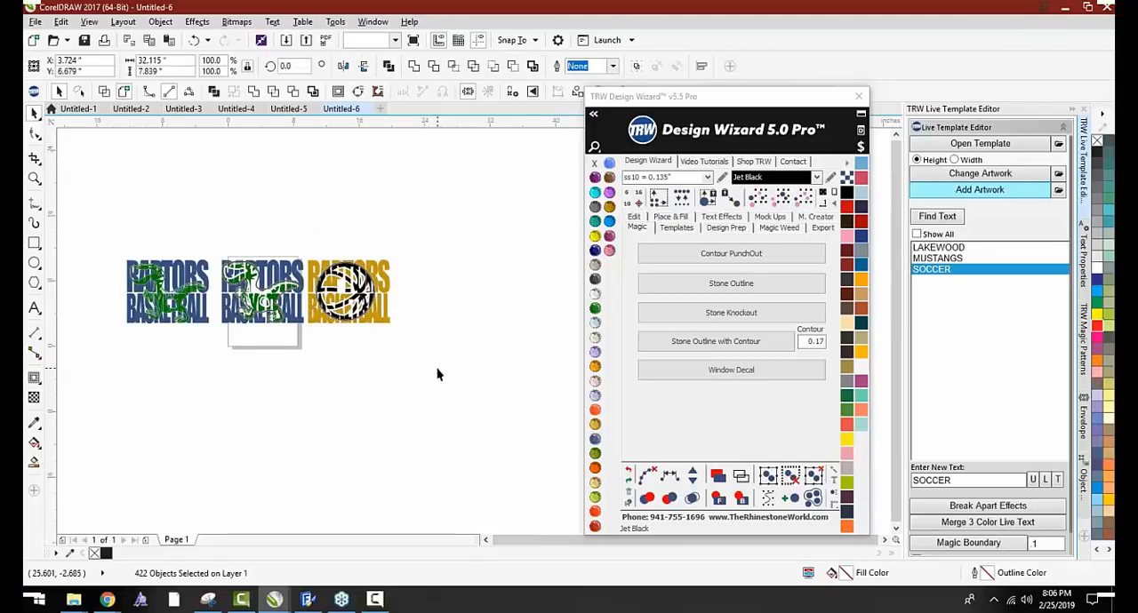
pyautogui.press('Escape')
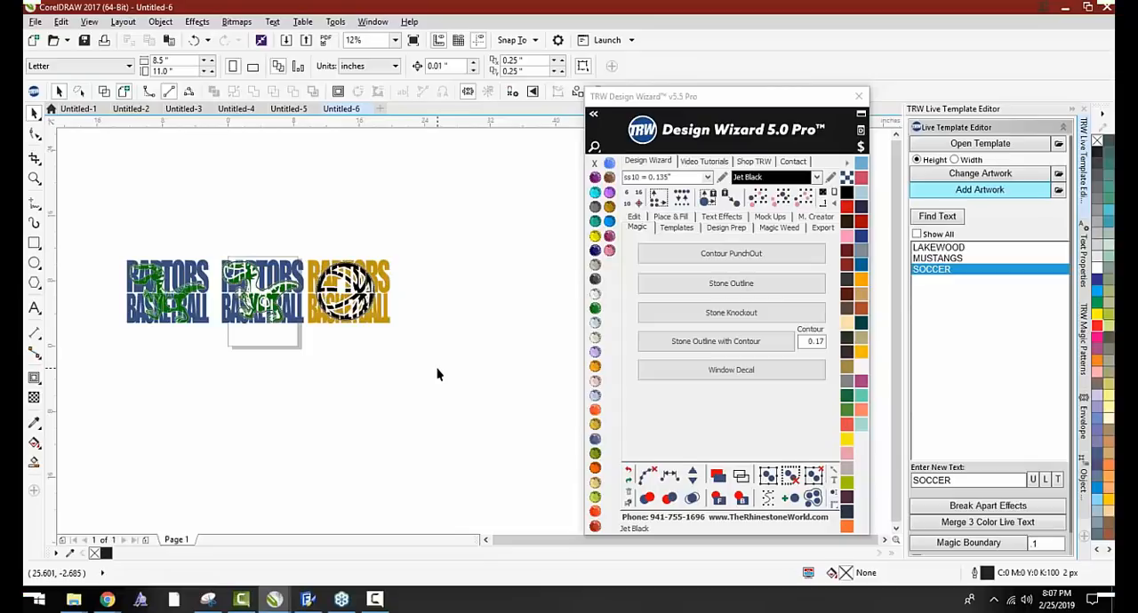
# Separate the gold RAPTORS BASKETBALL design with the basketball into cutting templates on a new page using the TRW Magic Separator
pyautogui.scroll(2, 313, 334)
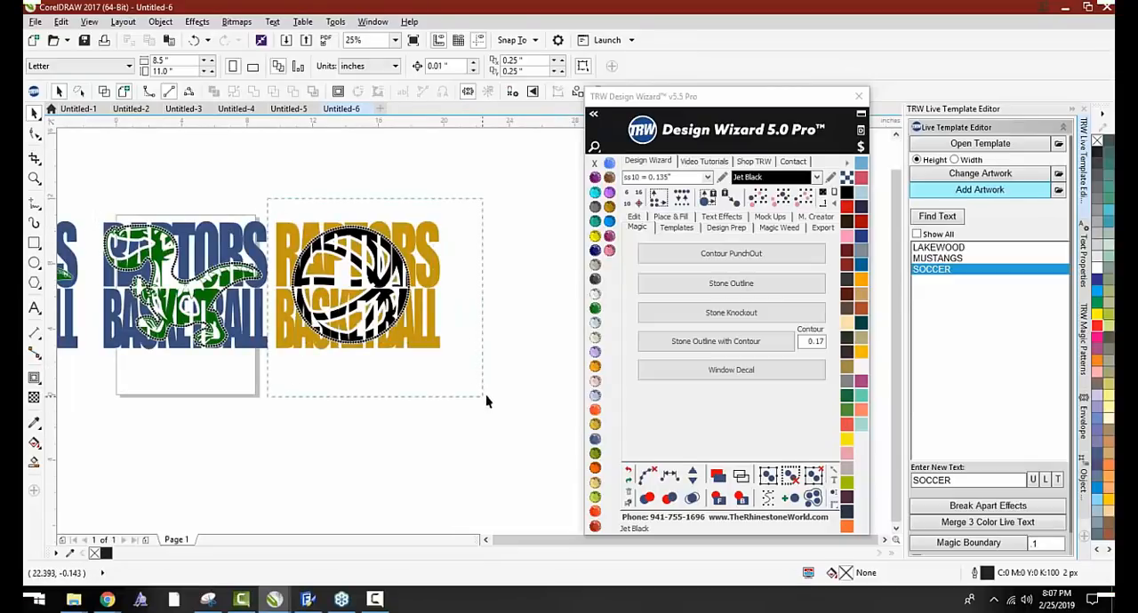
pyautogui.moveTo(485, 401); pyautogui.dragTo(485, 401)
pyautogui.click(684, 227)
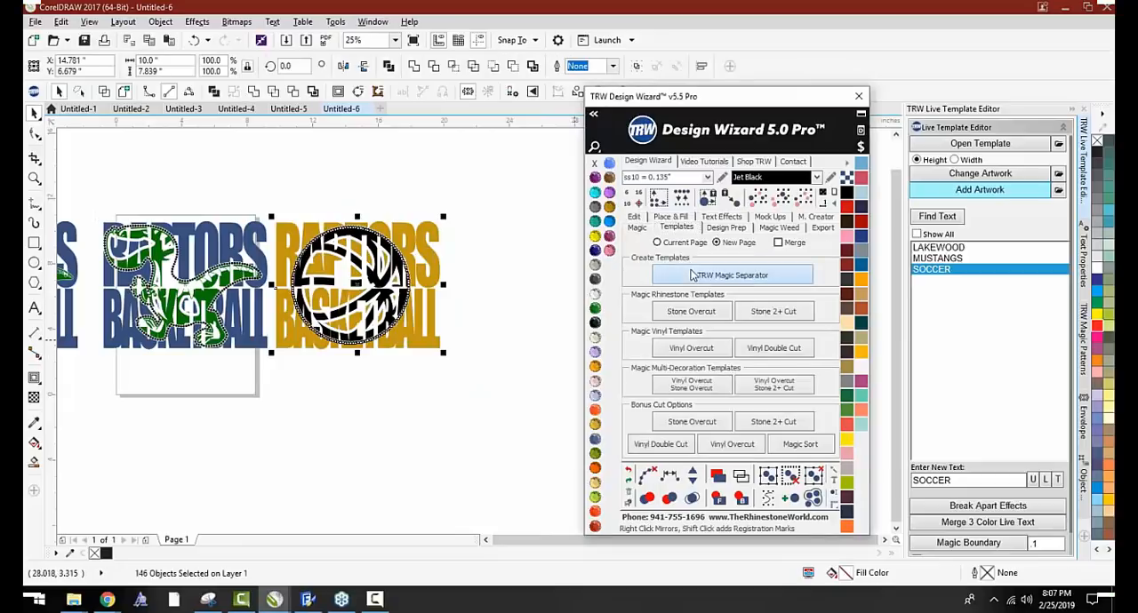
pyautogui.click(692, 276)
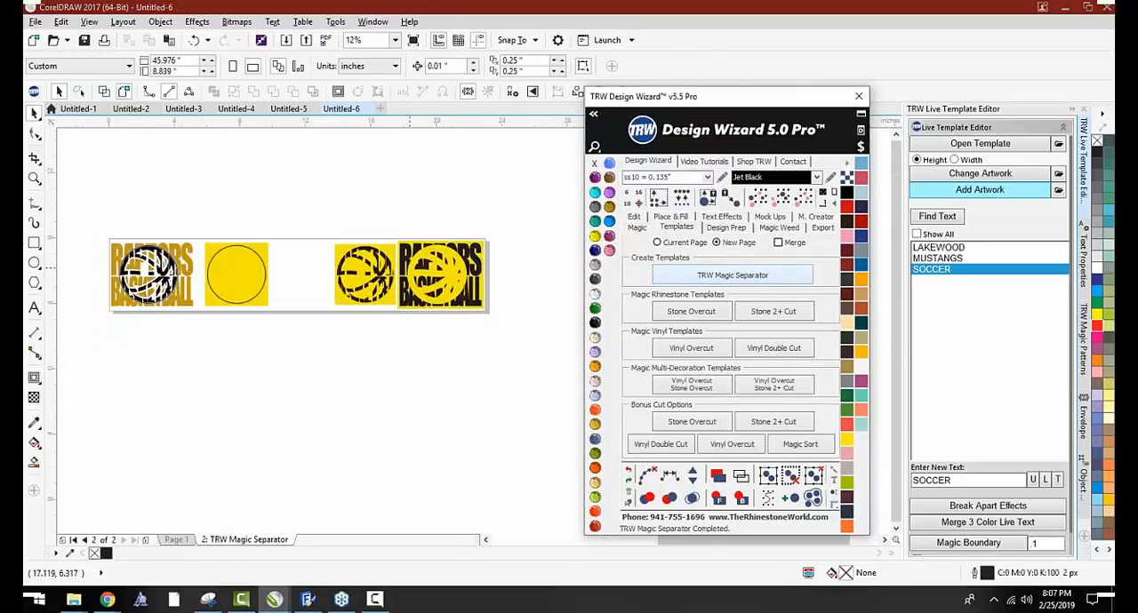
pyautogui.scroll(2, 423, 275)
pyautogui.scroll(-2, 493, 252)
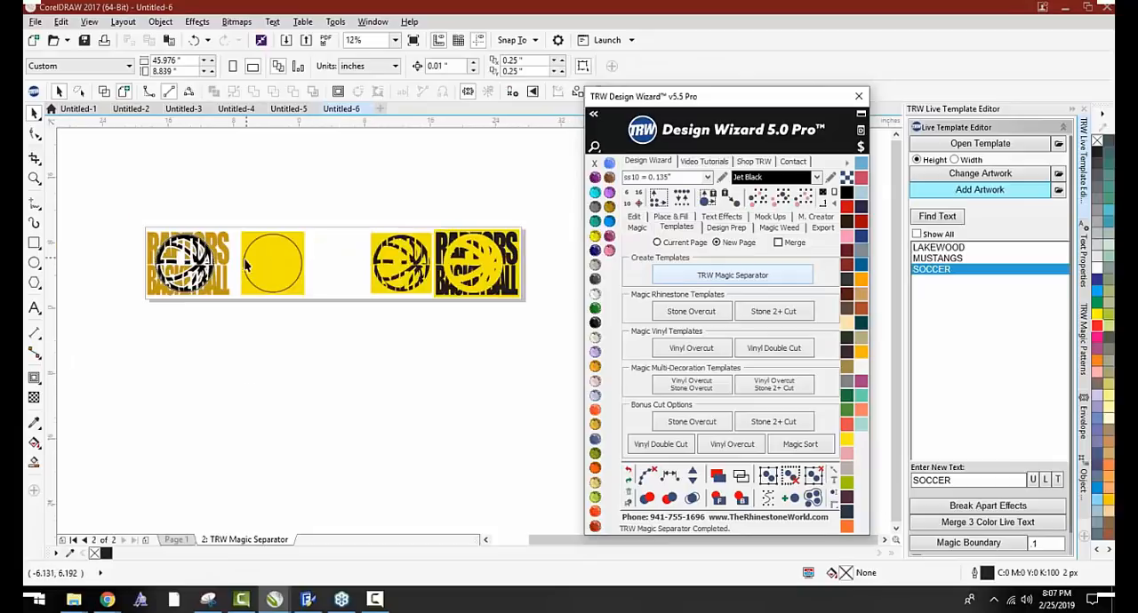
pyautogui.scroll(2, 247, 264)
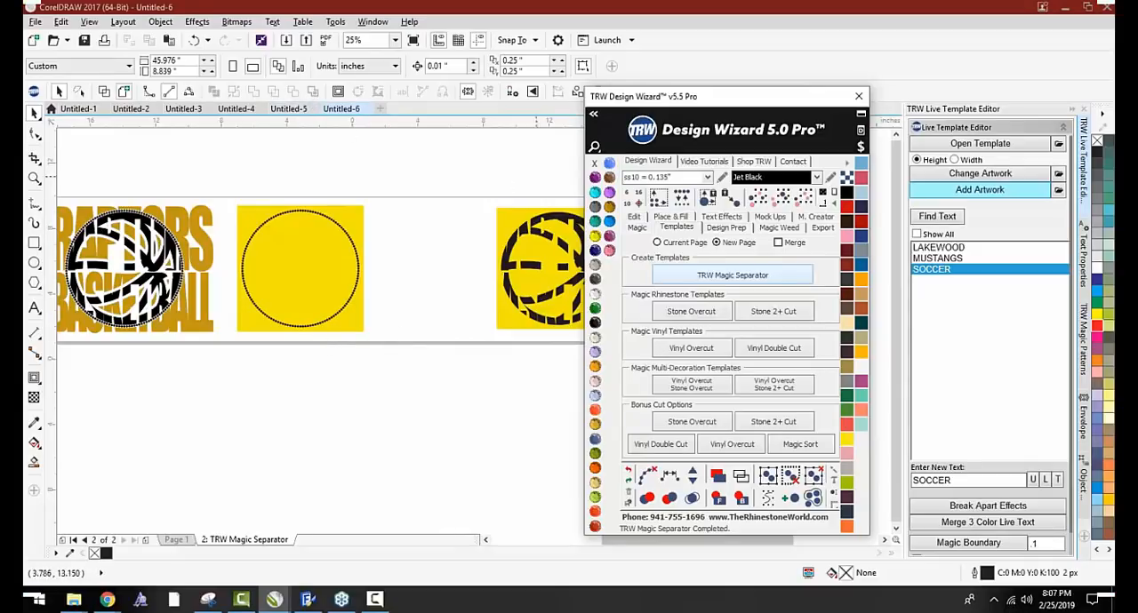
# Start a new blank letter-size document for the next design
pyautogui.click(636, 228)
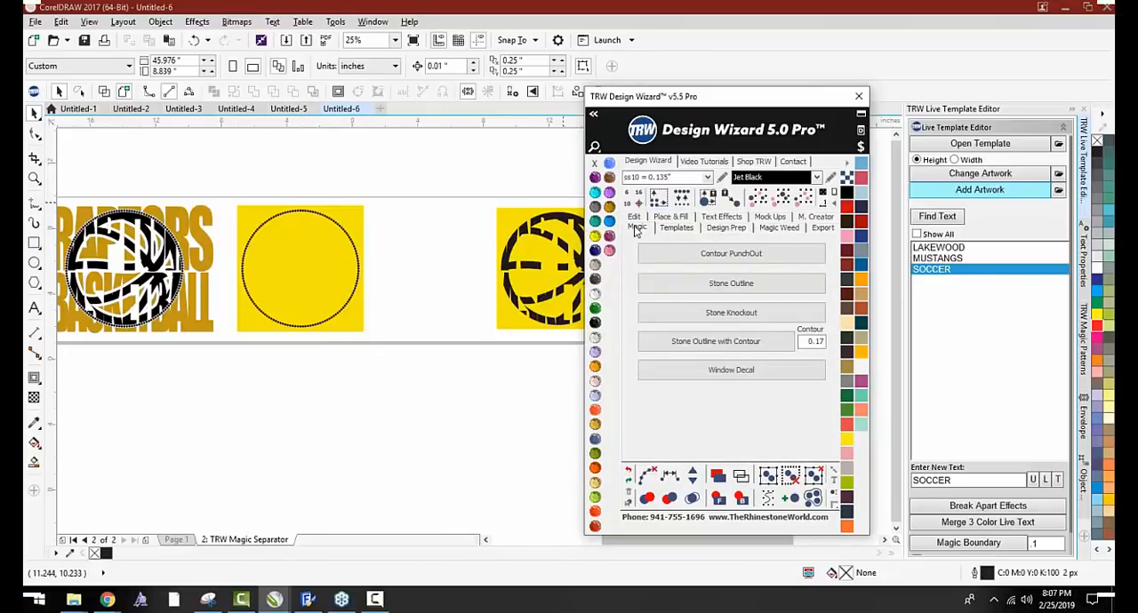
pyautogui.click(424, 202)
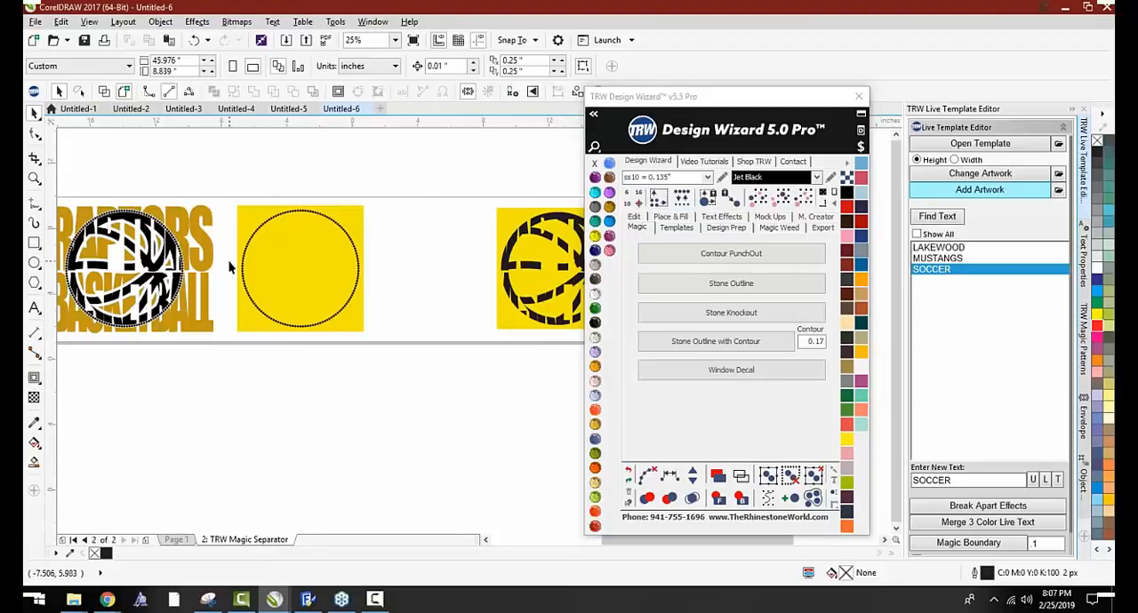
pyautogui.scroll(-1, 229, 267)
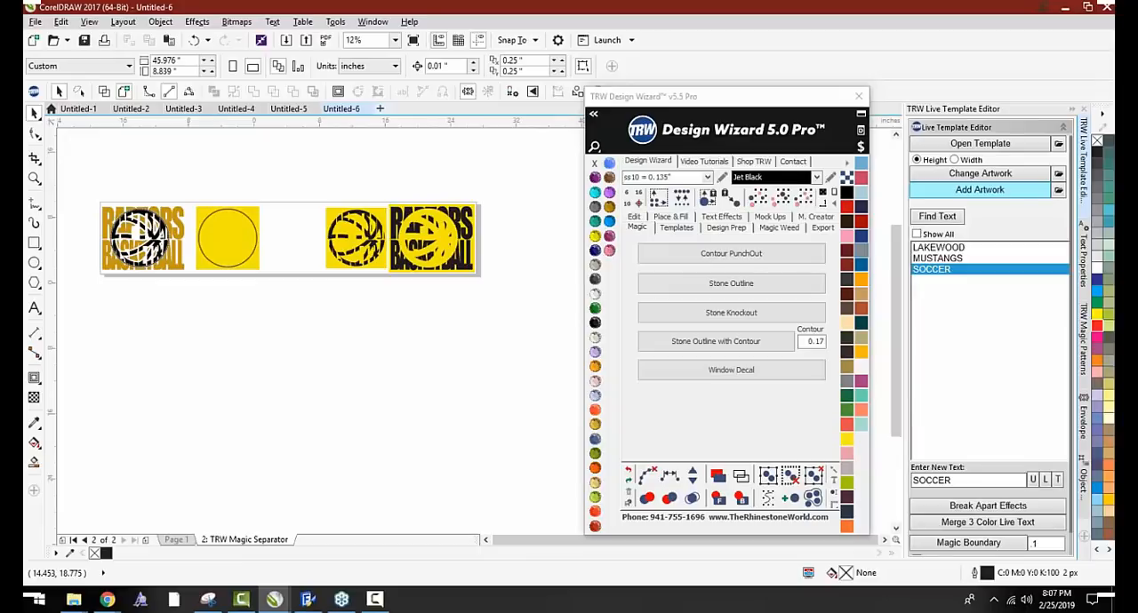
pyautogui.click(379, 108)
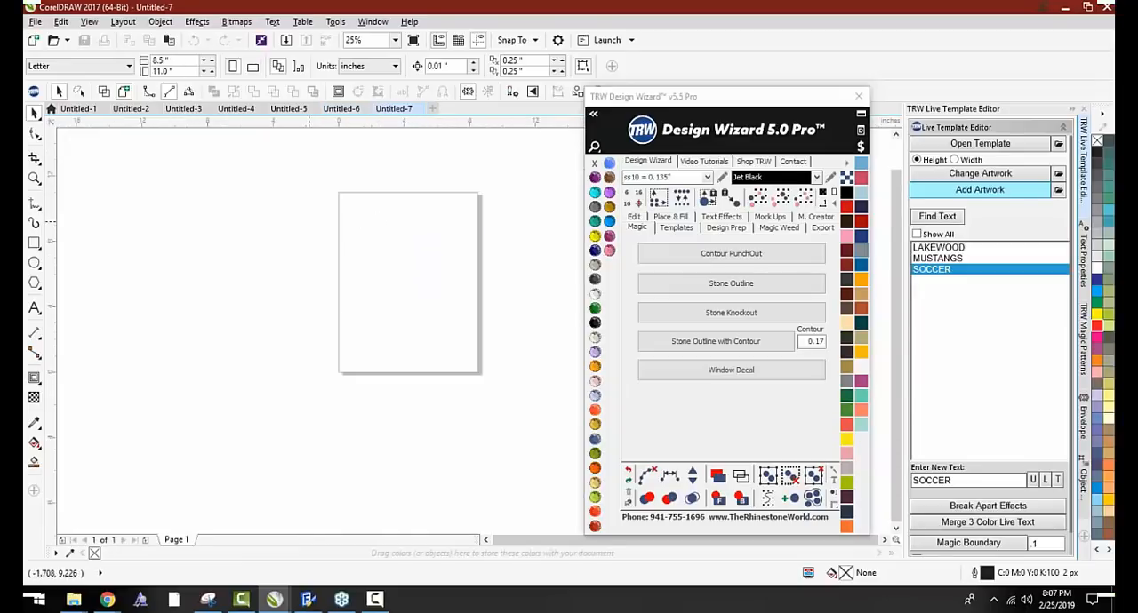
pyautogui.scroll(1, 431, 253)
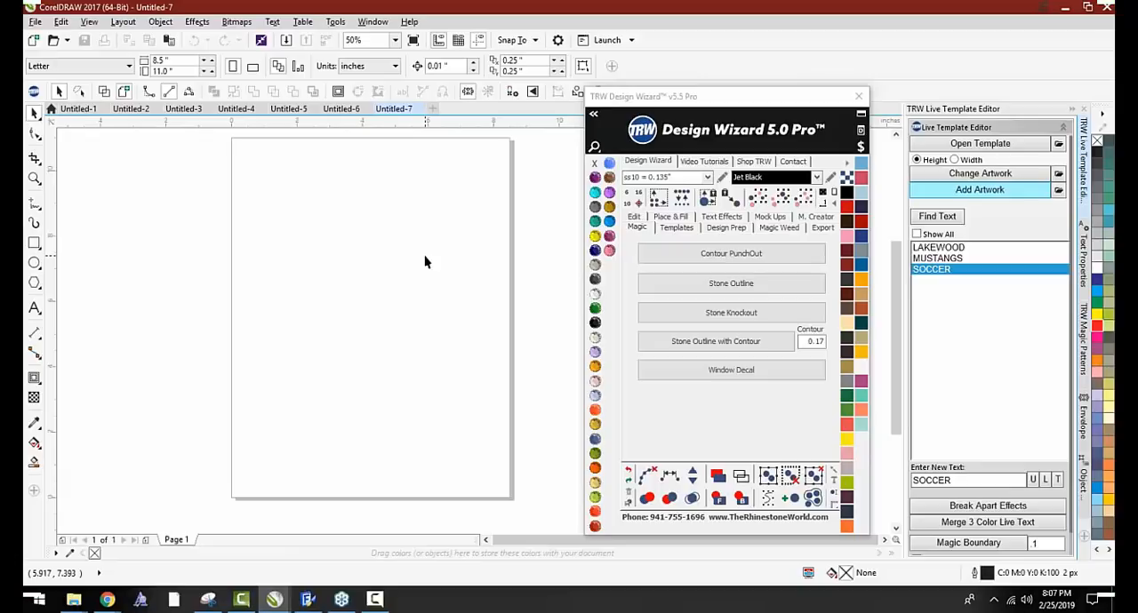
# Review the finished number 4 and trophy design in the Untitled-5 document
pyautogui.click(35, 310)
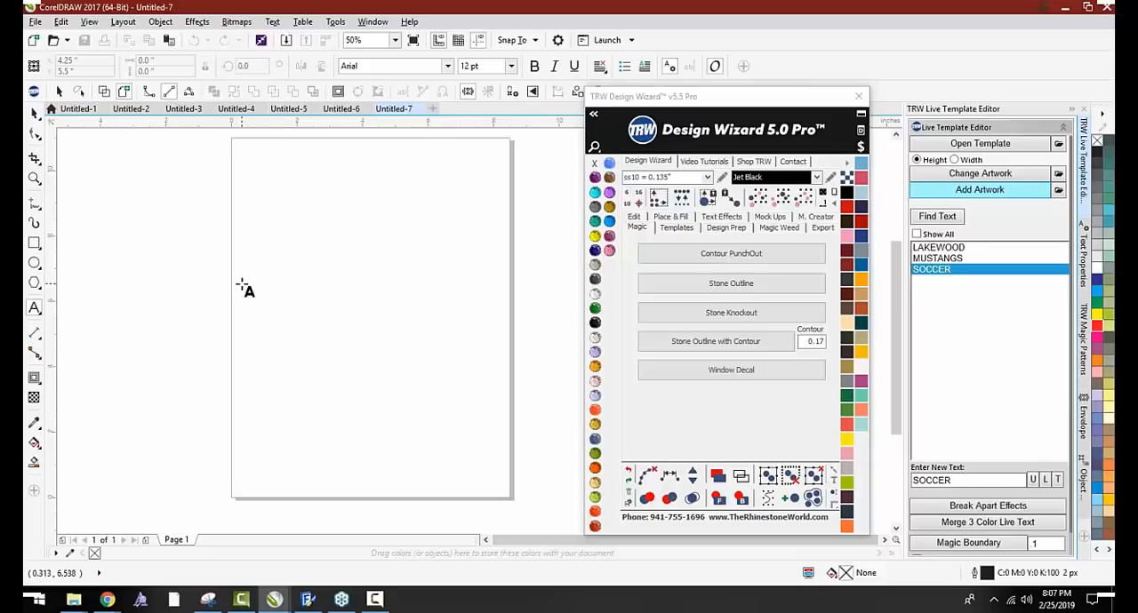
pyautogui.click(236, 110)
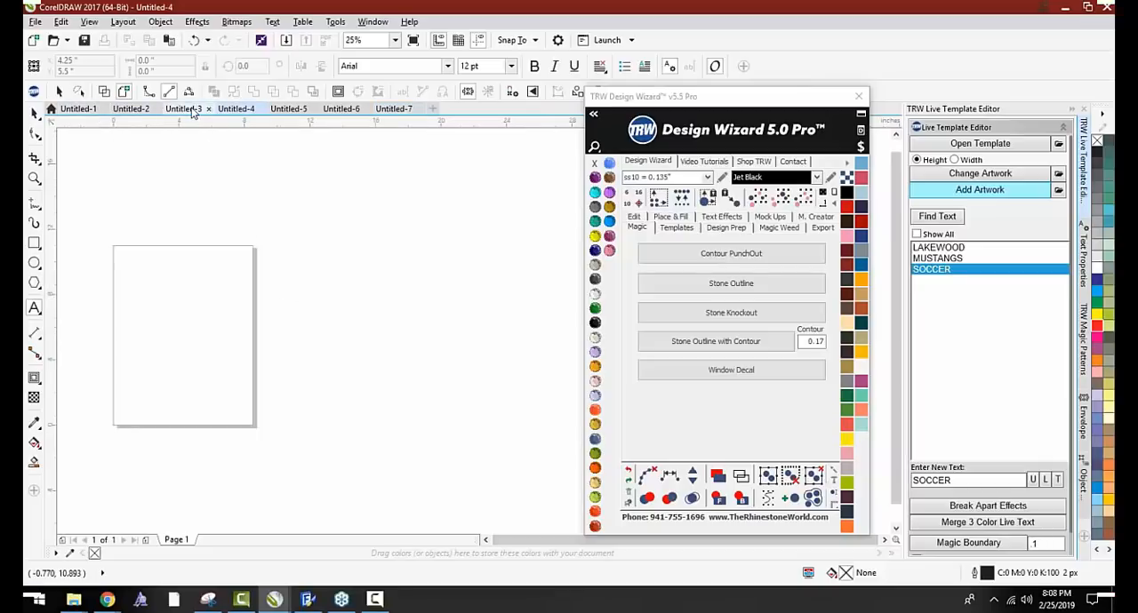
pyautogui.click(190, 110)
pyautogui.click(247, 110)
pyautogui.click(289, 108)
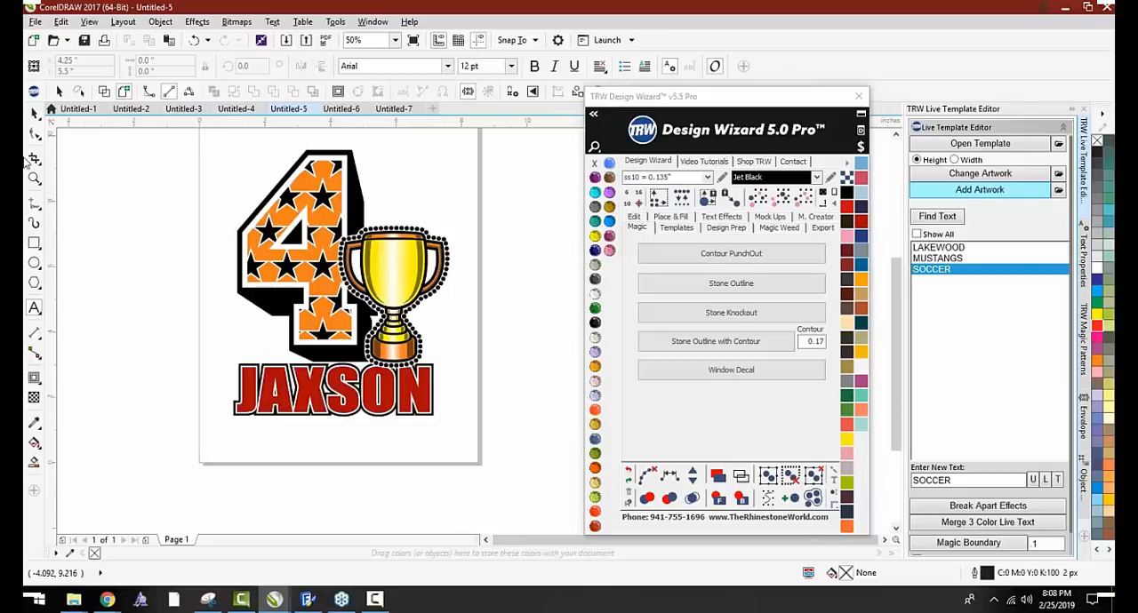
pyautogui.click(35, 113)
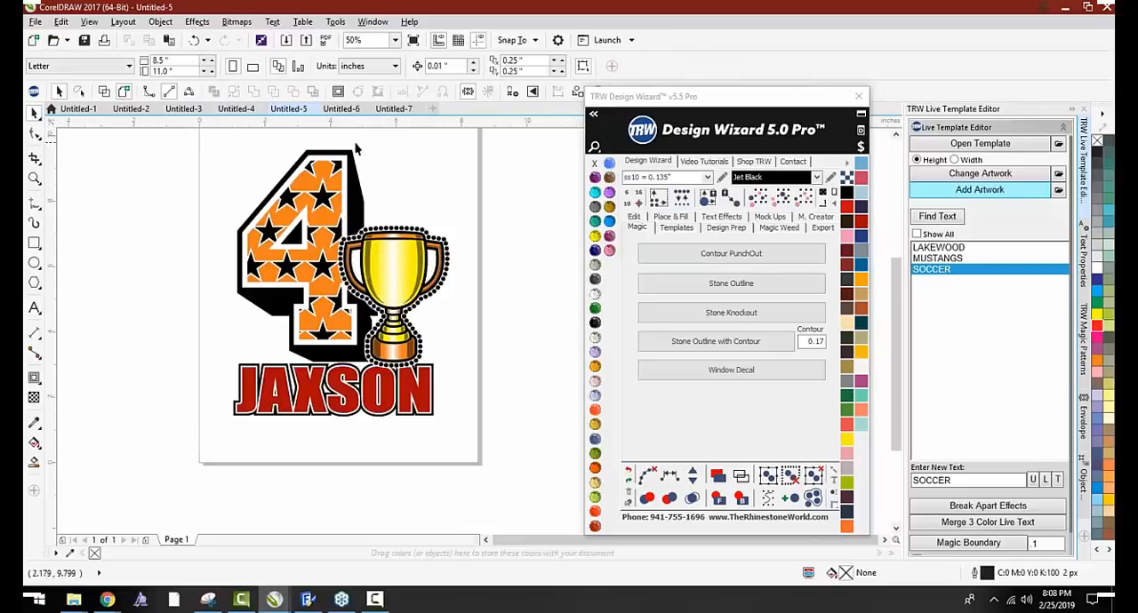
# Add the number 4 as text in the Untitled-7 document and enlarge it to about 3.5 by 5.1 inches
pyautogui.click(392, 109)
pyautogui.click(36, 310)
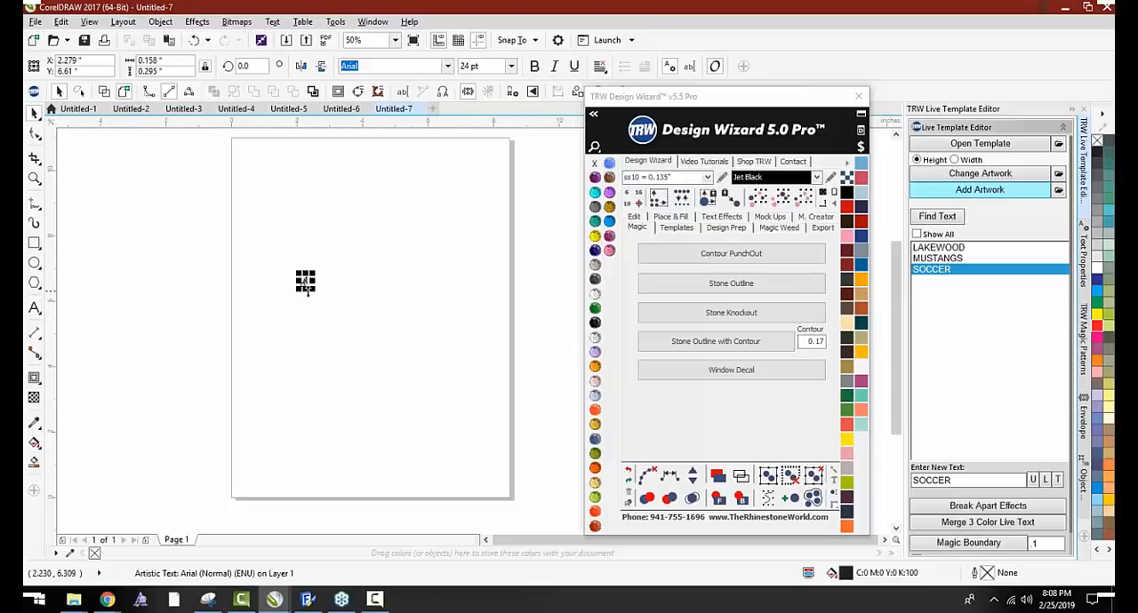
pyautogui.moveTo(312, 289); pyautogui.dragTo(484, 450)
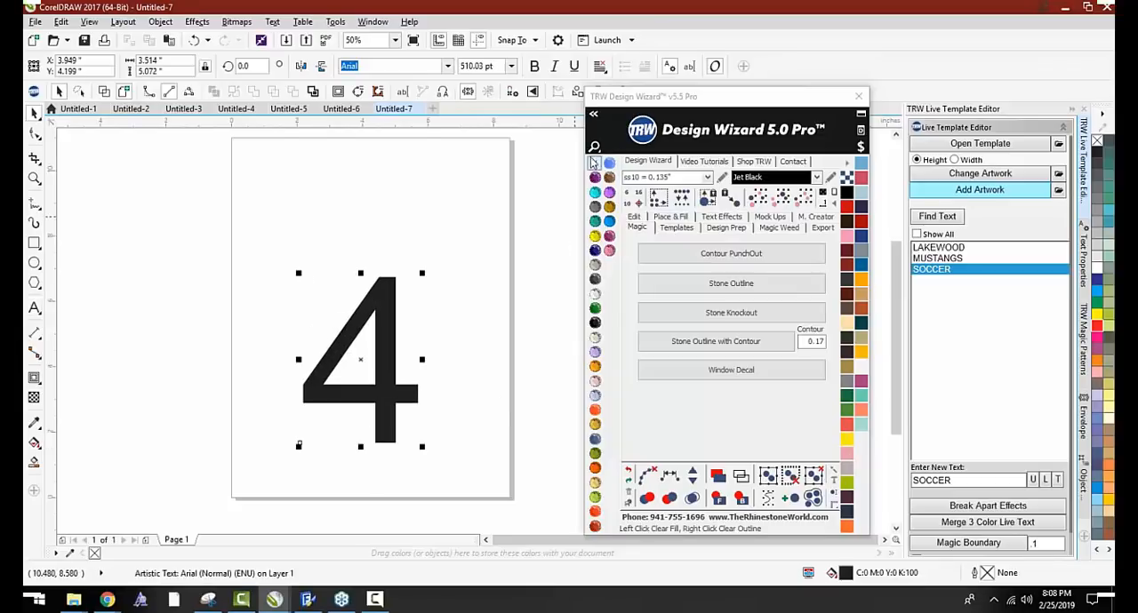
# Find the sport fonts and set the number 4 in TRW Sport Block
pyautogui.click(593, 118)
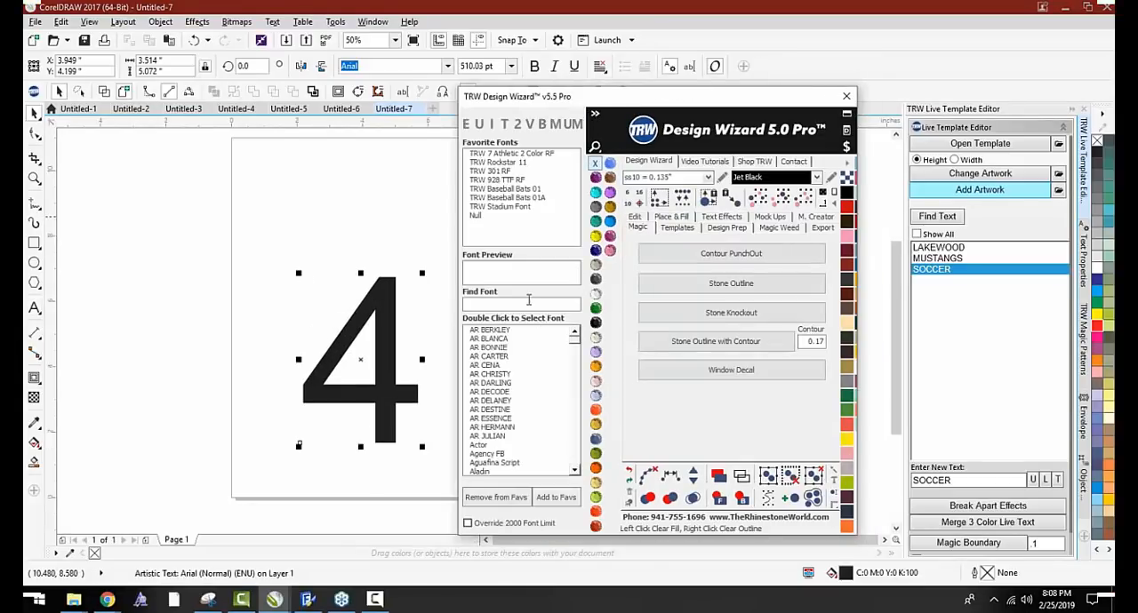
pyautogui.click(527, 302)
pyautogui.write('SPOR')
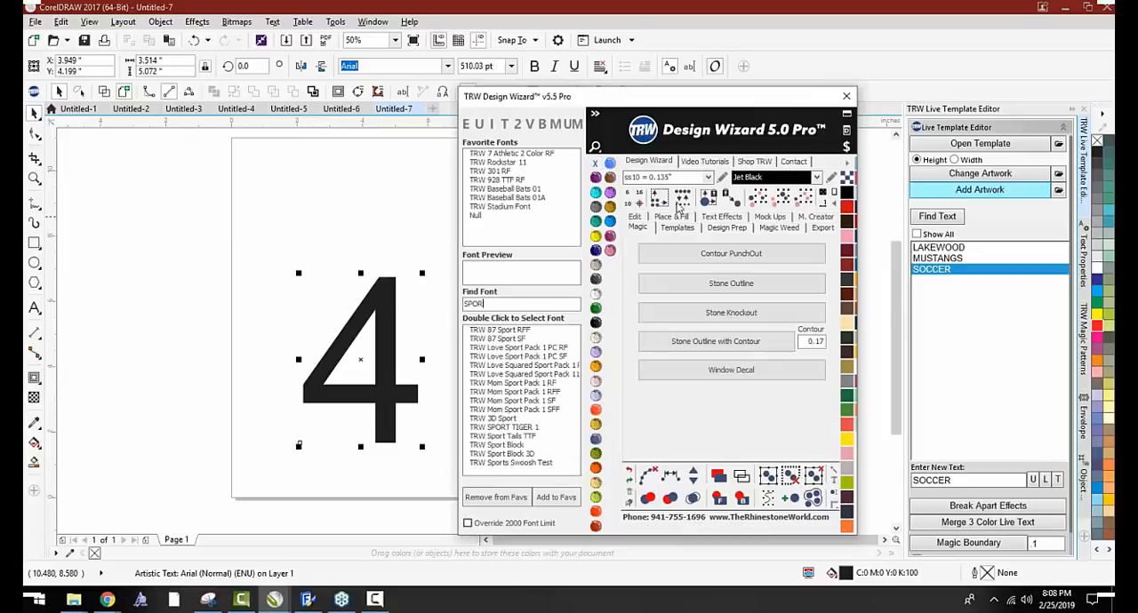
pyautogui.doubleClick(516, 445)
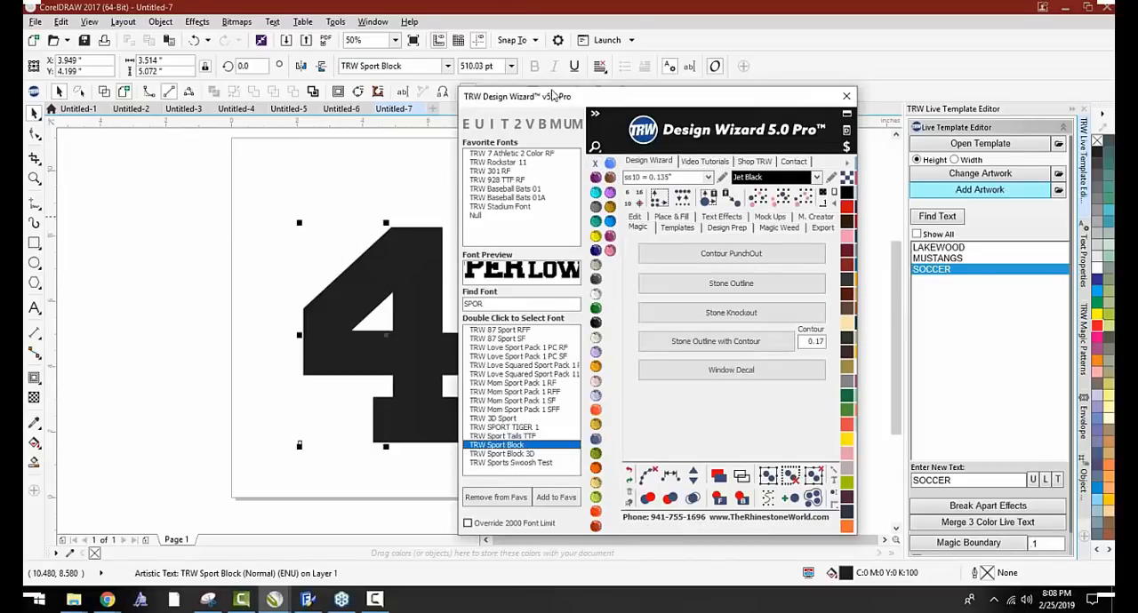
# Enlarge the 4 to about 6.15 by 8.01 inches and apply Stone Outline with Contour using ss10 Jet Black stones and a 0.17 contour
pyautogui.moveTo(553, 95); pyautogui.dragTo(699, 68)
pyautogui.moveTo(298, 222); pyautogui.dragTo(239, 175)
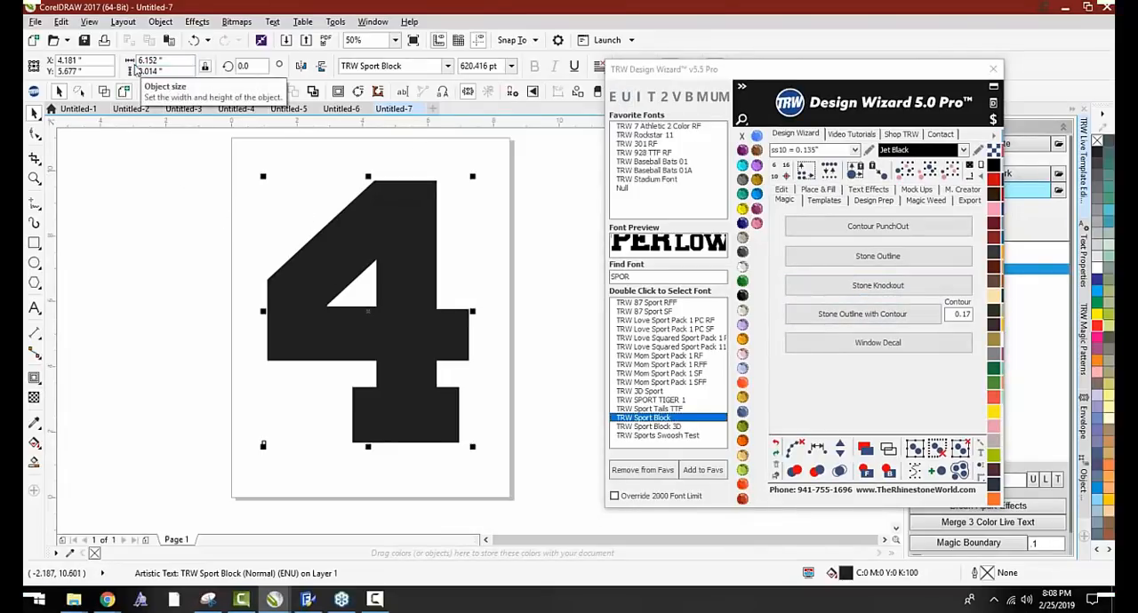
pyautogui.click(142, 60)
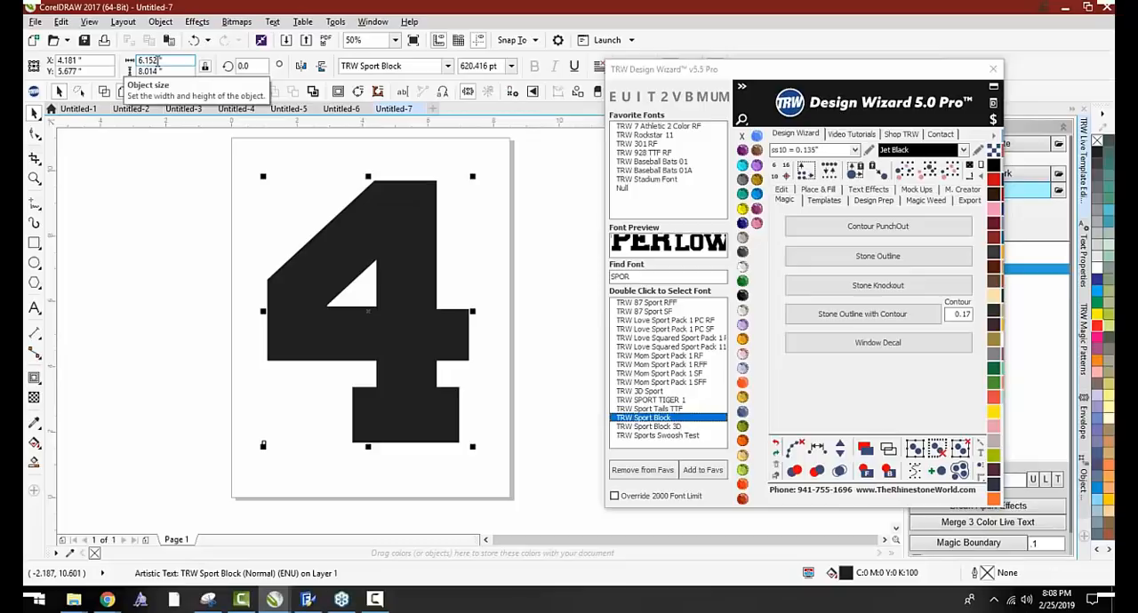
pyautogui.click(141, 71)
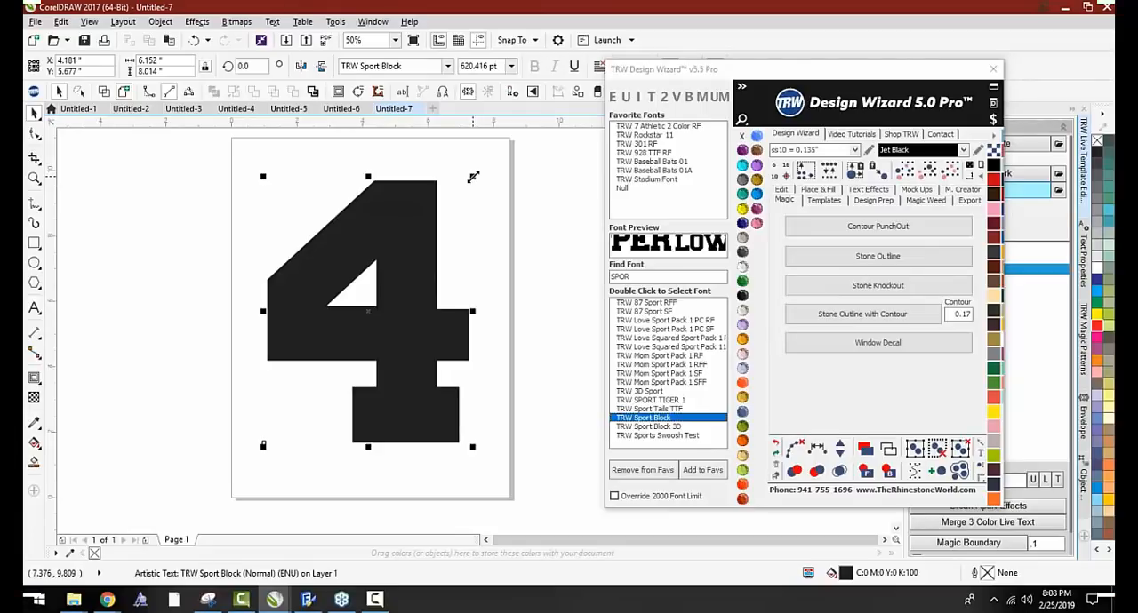
pyautogui.click(845, 321)
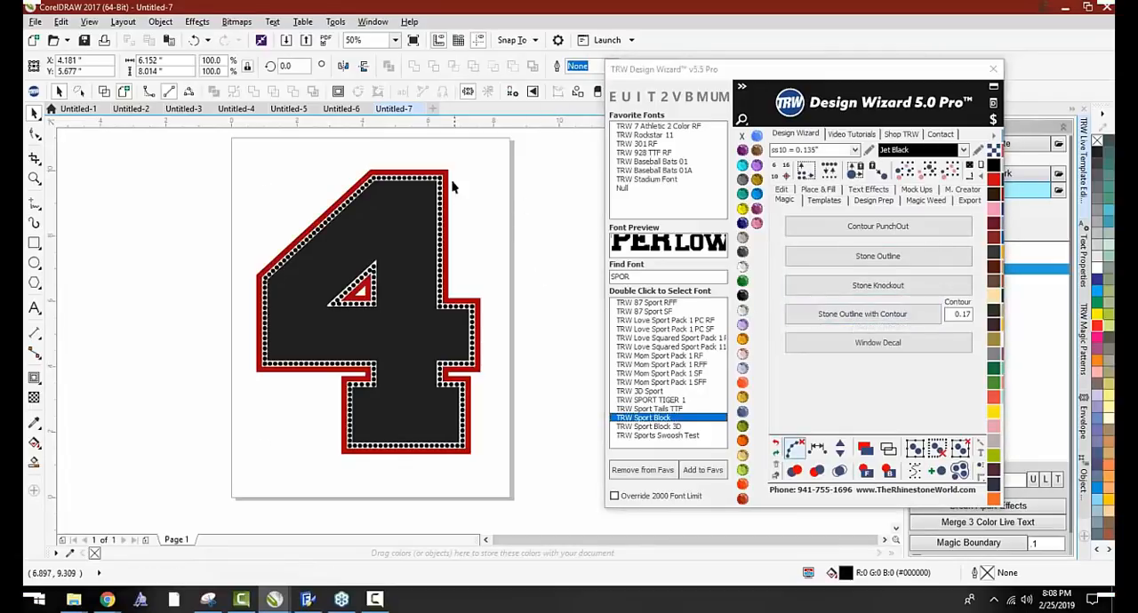
# Pull the red contour away from the 4, undo the move, and inspect the stone outline up close
pyautogui.moveTo(447, 180); pyautogui.dragTo(526, 162)
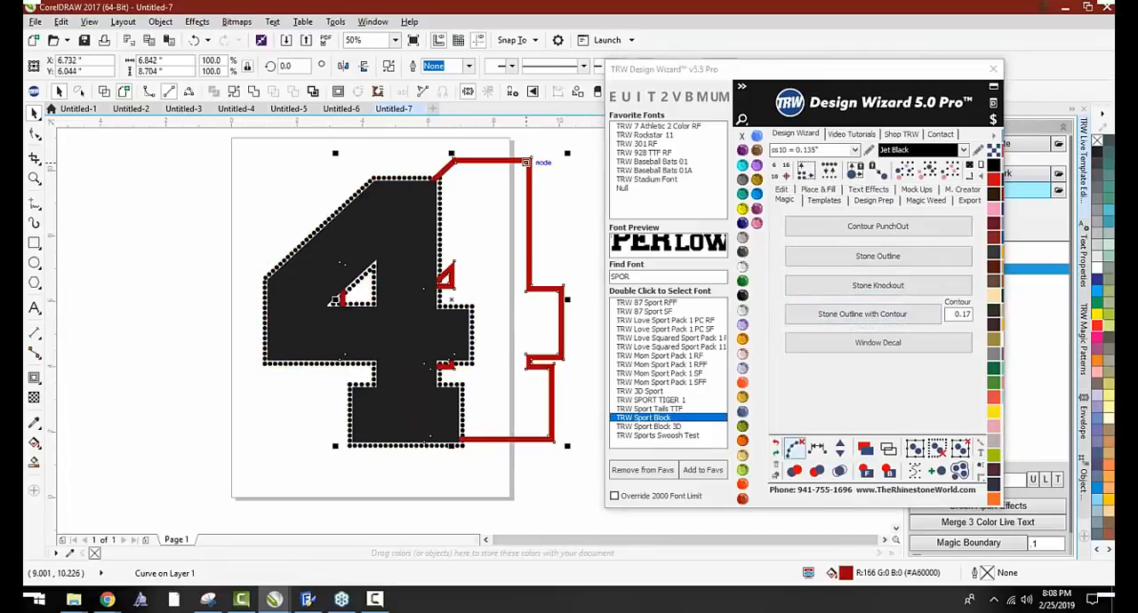
pyautogui.hotkey('ctrl', 'z')
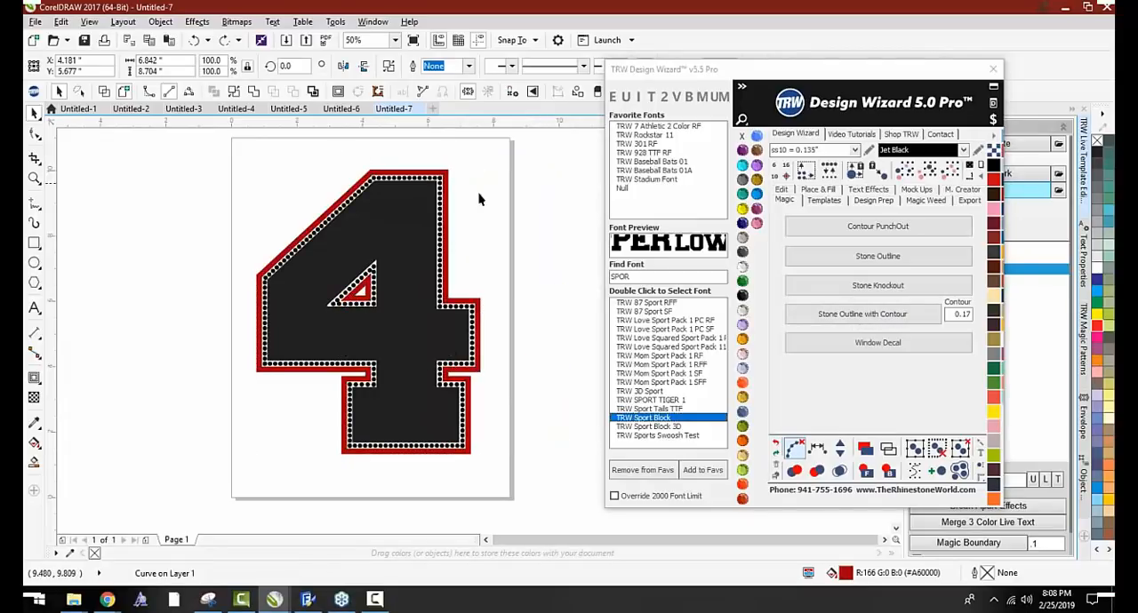
pyautogui.click(478, 196)
pyautogui.scroll(4, 451, 191)
pyautogui.scroll(-2, 453, 193)
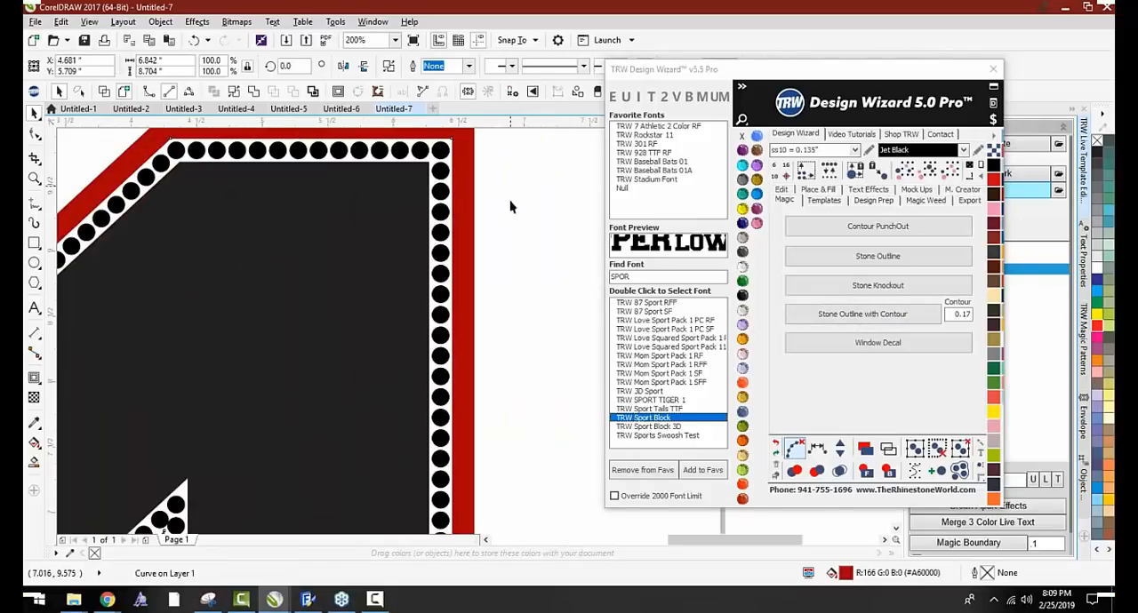
pyautogui.scroll(1, 435, 178)
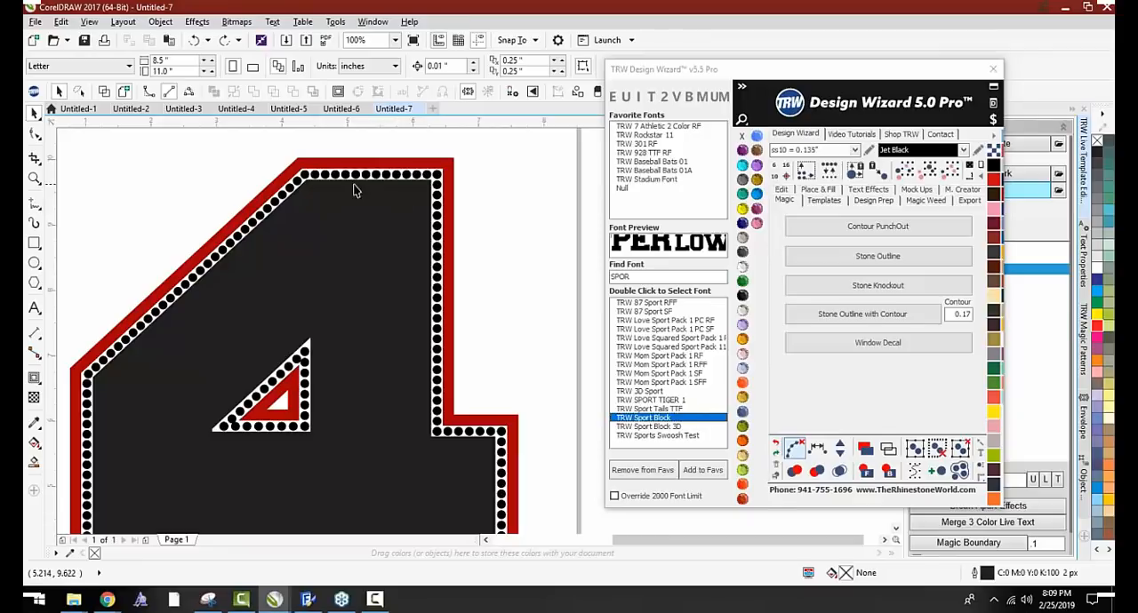
pyautogui.scroll(-1, 354, 190)
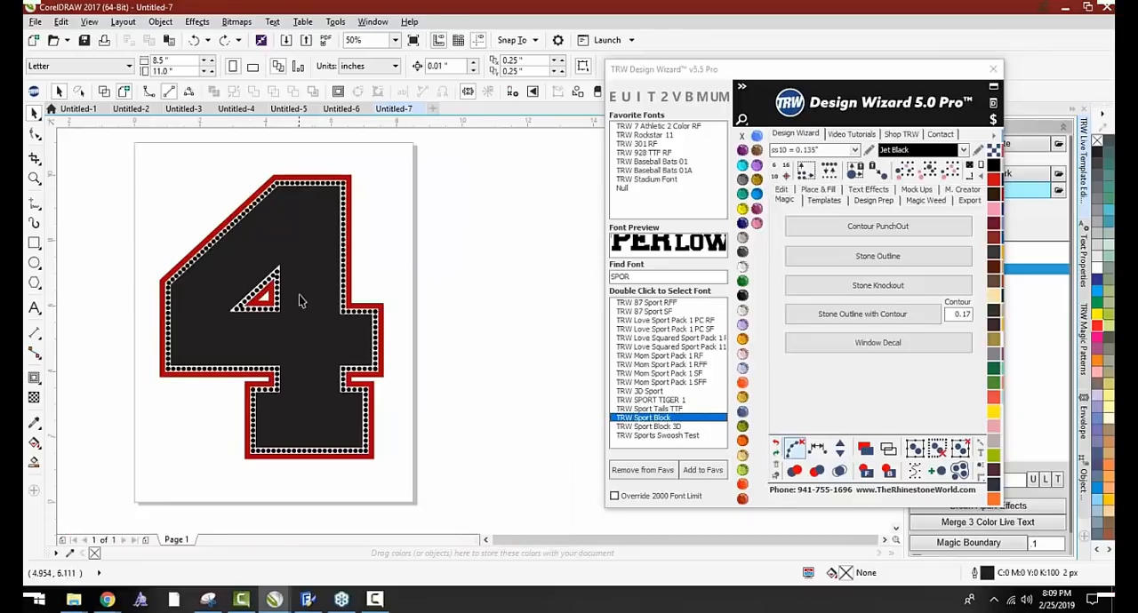
# Move the black 4 out of its stone outline and undo the move
pyautogui.scroll(-1, 300, 295)
pyautogui.moveTo(301, 295); pyautogui.dragTo(163, 282)
pyautogui.hotkey('ctrl', 'z')
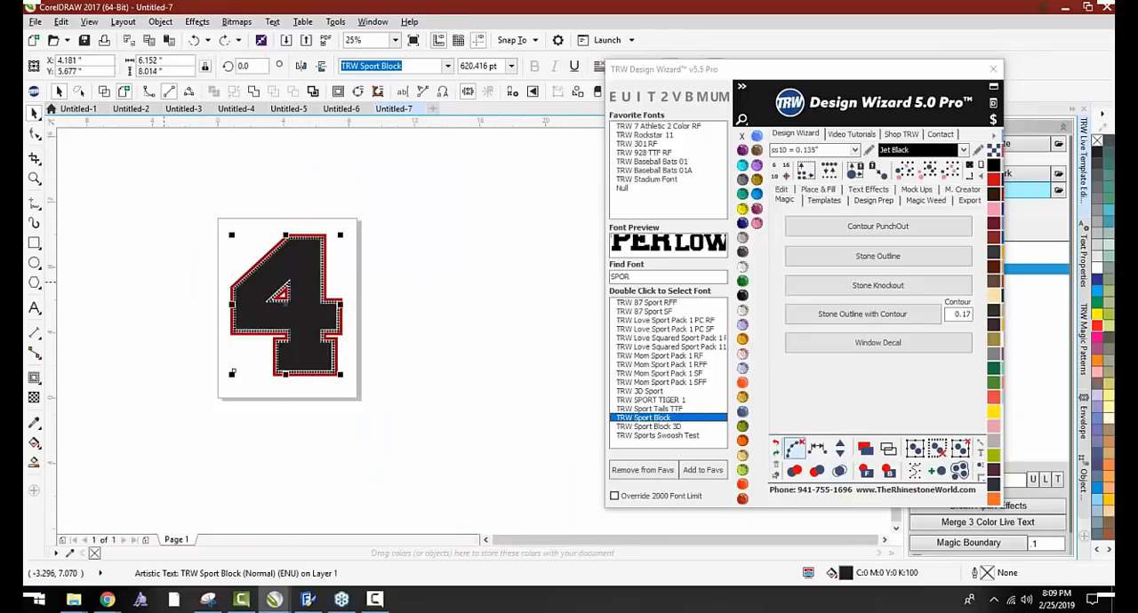
pyautogui.scroll(1, 277, 274)
pyautogui.click(406, 232)
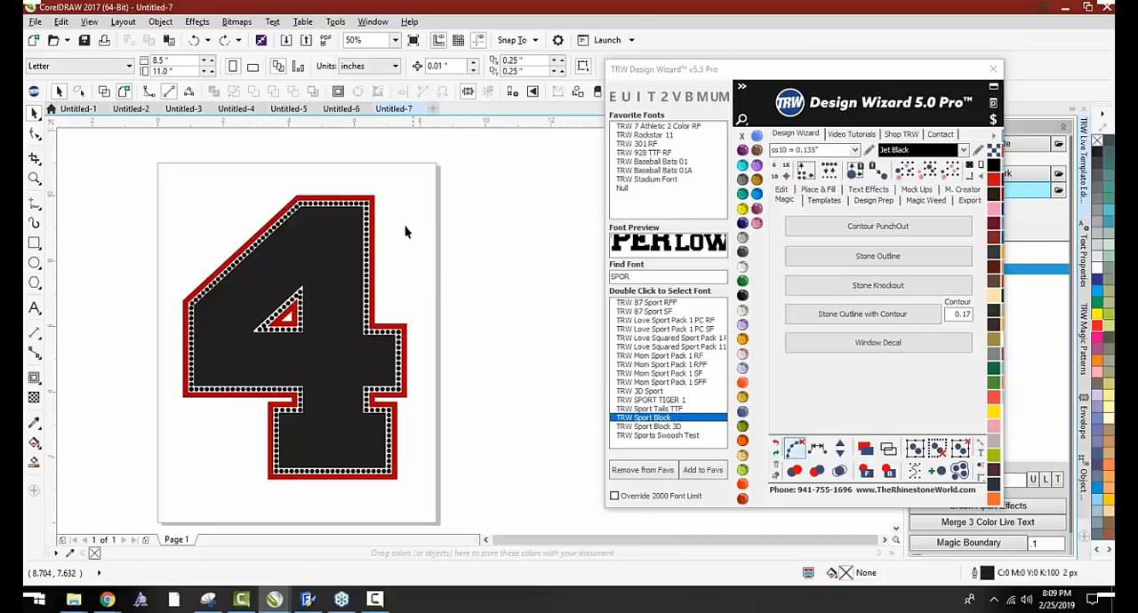
# Mark the overlapping stones red across the whole number 4 design and inspect its corners and inner triangle
pyautogui.moveTo(452, 172); pyautogui.dragTo(182, 475)
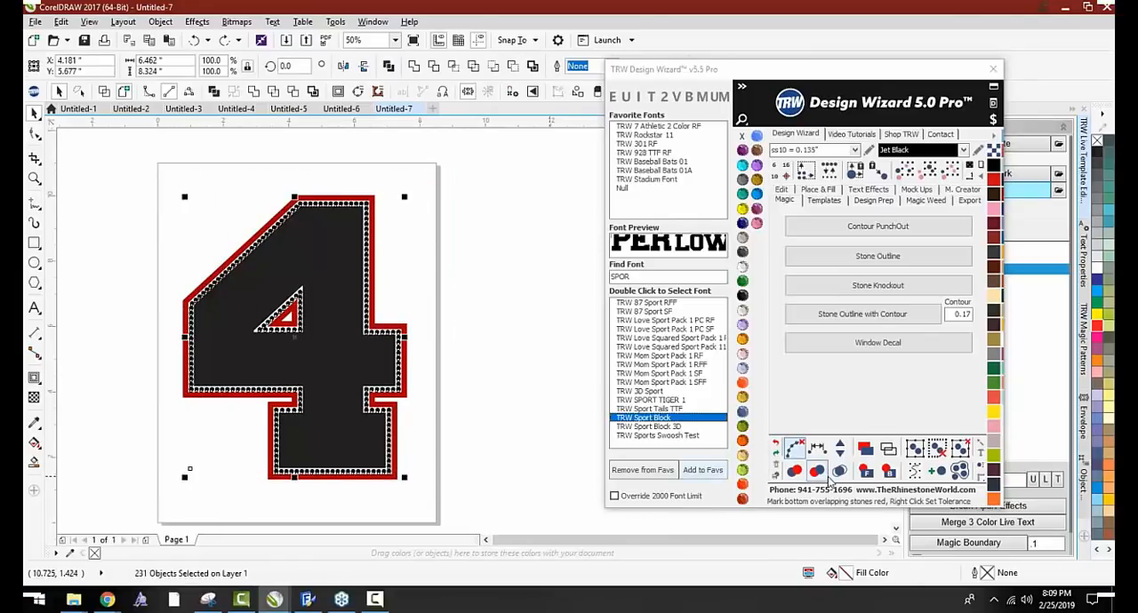
pyautogui.click(796, 474)
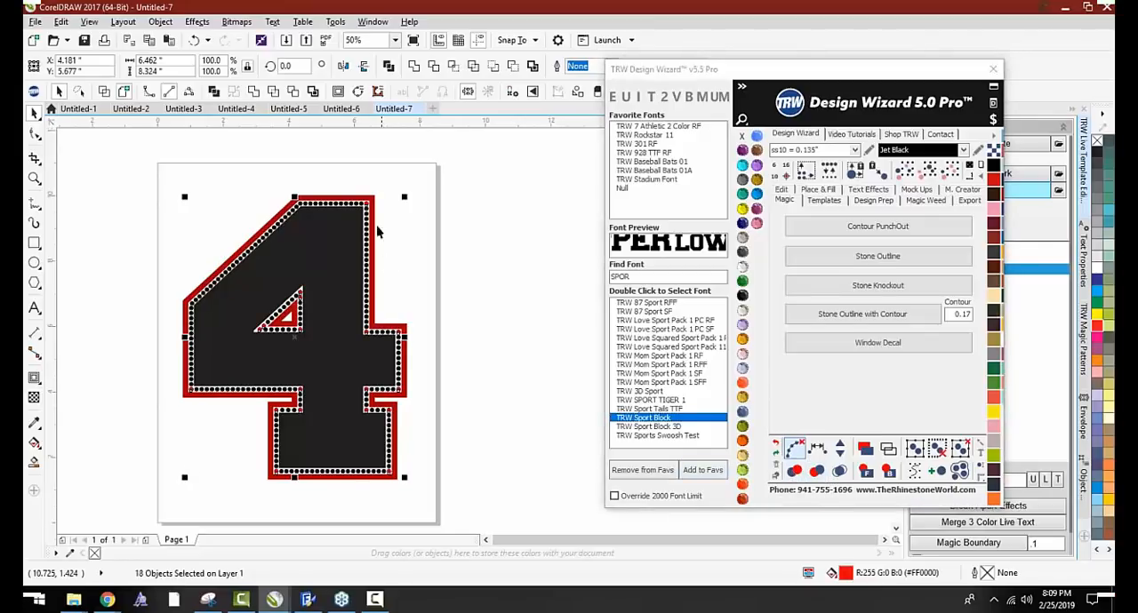
pyautogui.scroll(2, 370, 204)
pyautogui.scroll(-3, 358, 198)
pyautogui.scroll(1, 224, 289)
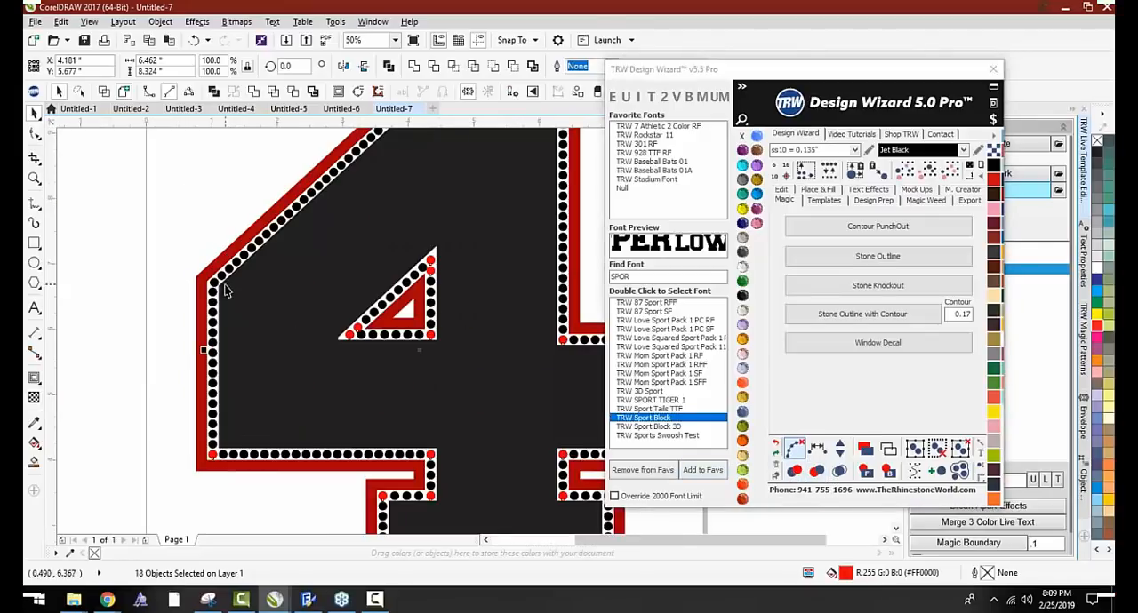
pyautogui.scroll(2, 436, 285)
pyautogui.scroll(-2, 427, 267)
pyautogui.scroll(2, 318, 284)
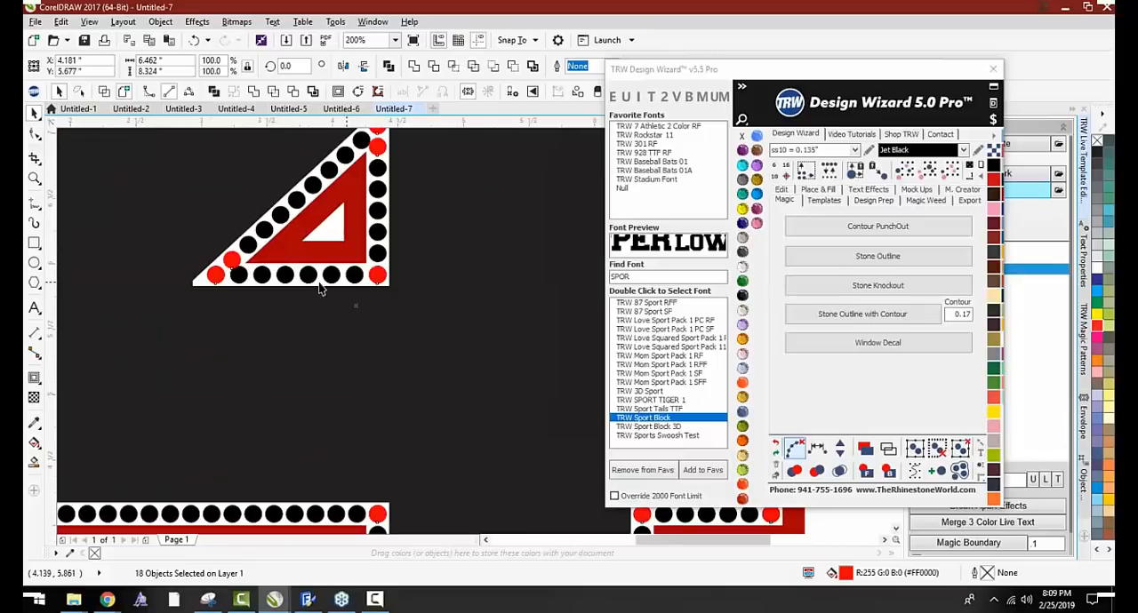
pyautogui.scroll(-2, 262, 310)
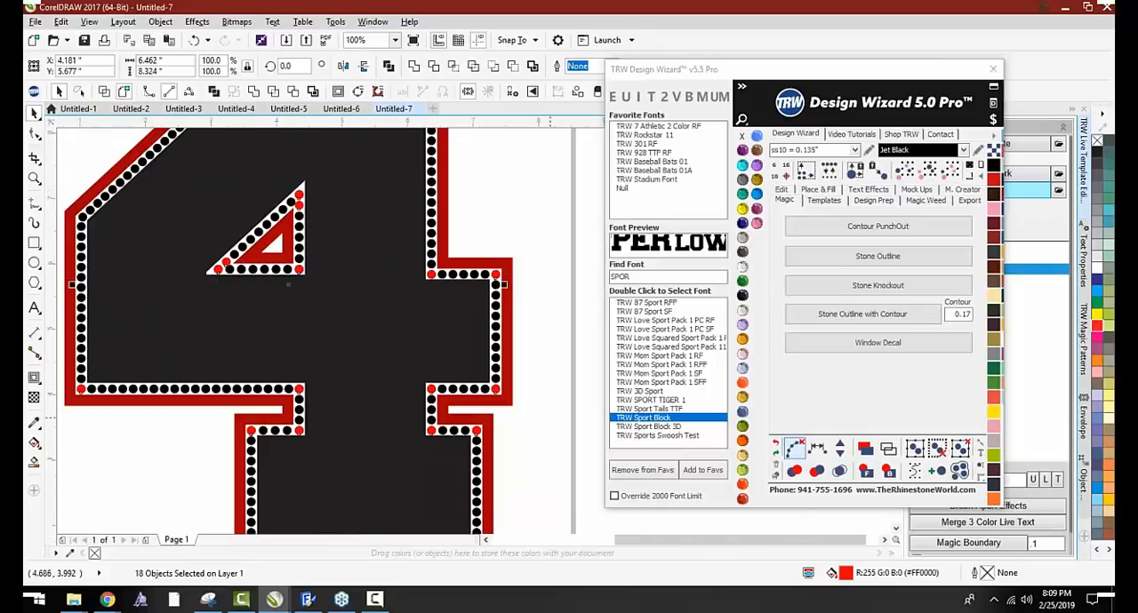
# Check the Corner Detect Angle setting and examine the red-marked corner stones on the 4's crossbar
pyautogui.click(828, 192)
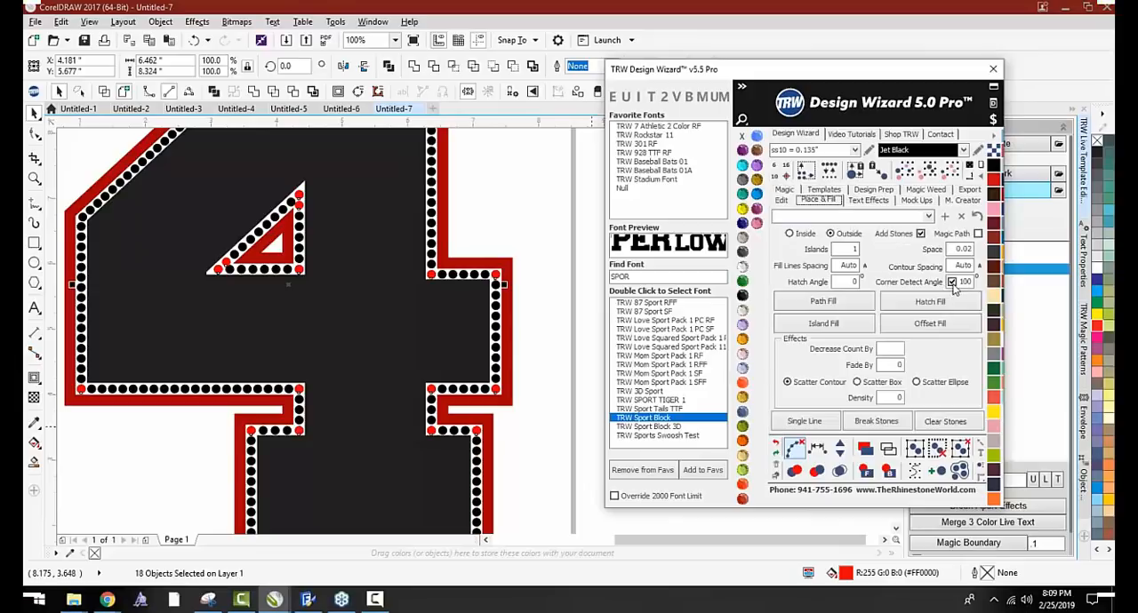
pyautogui.click(784, 191)
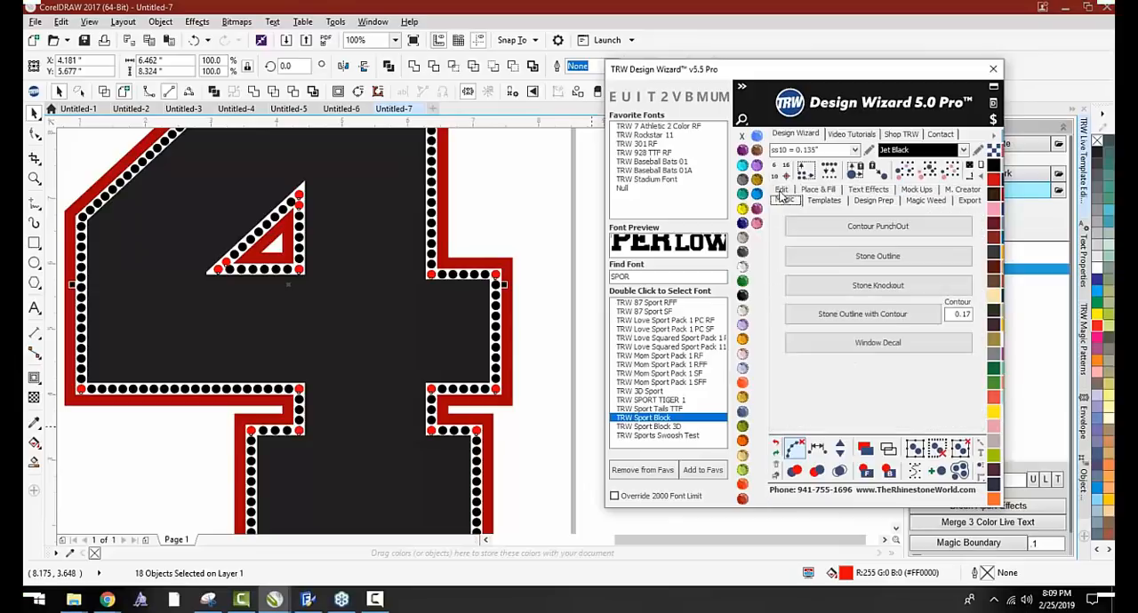
pyautogui.click(525, 280)
pyautogui.scroll(4, 496, 281)
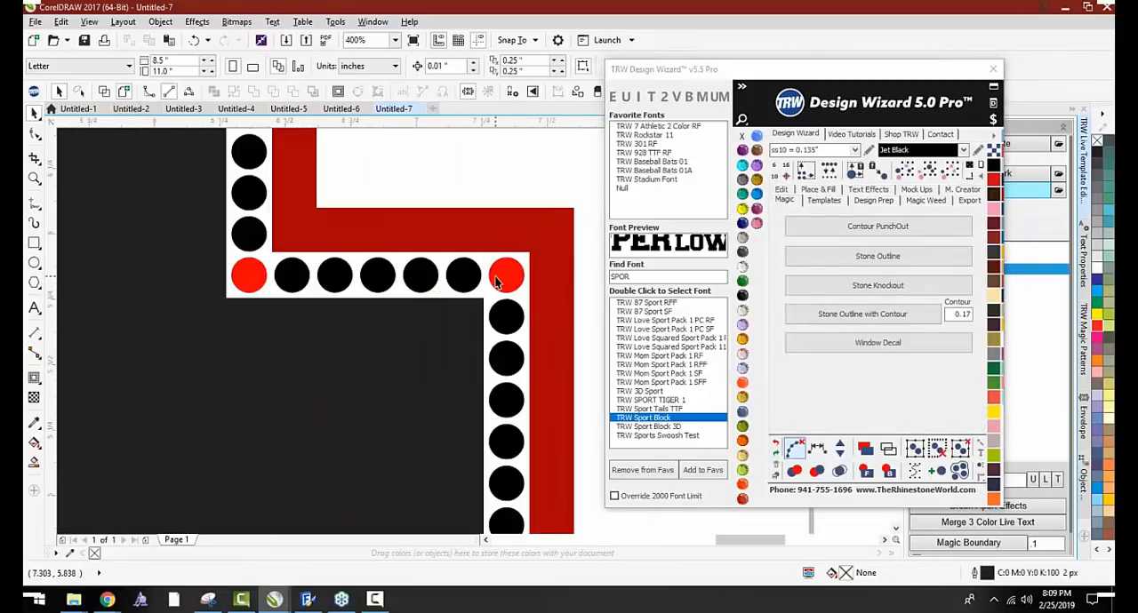
pyautogui.scroll(-5, 495, 281)
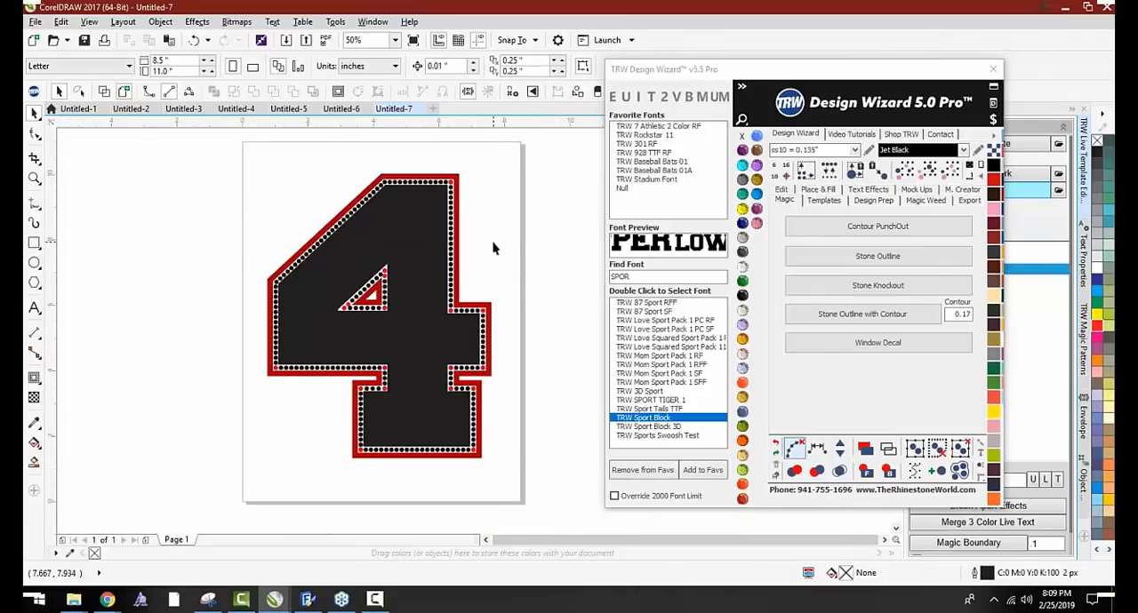
# Delete the red overlapping stones at the 4's upper outer corner and at the crossbar's right-hand corners
pyautogui.scroll(4, 495, 249)
pyautogui.click(410, 180)
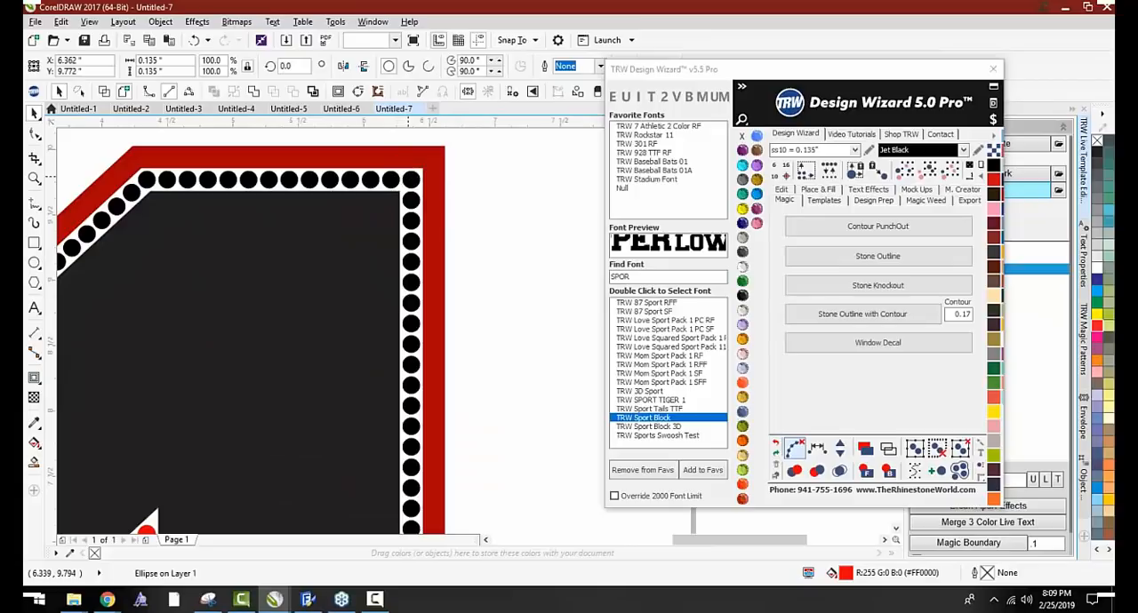
pyautogui.press('Delete')
pyautogui.scroll(-2, 410, 178)
pyautogui.scroll(1, 402, 326)
pyautogui.click(423, 282)
pyautogui.press('Delete')
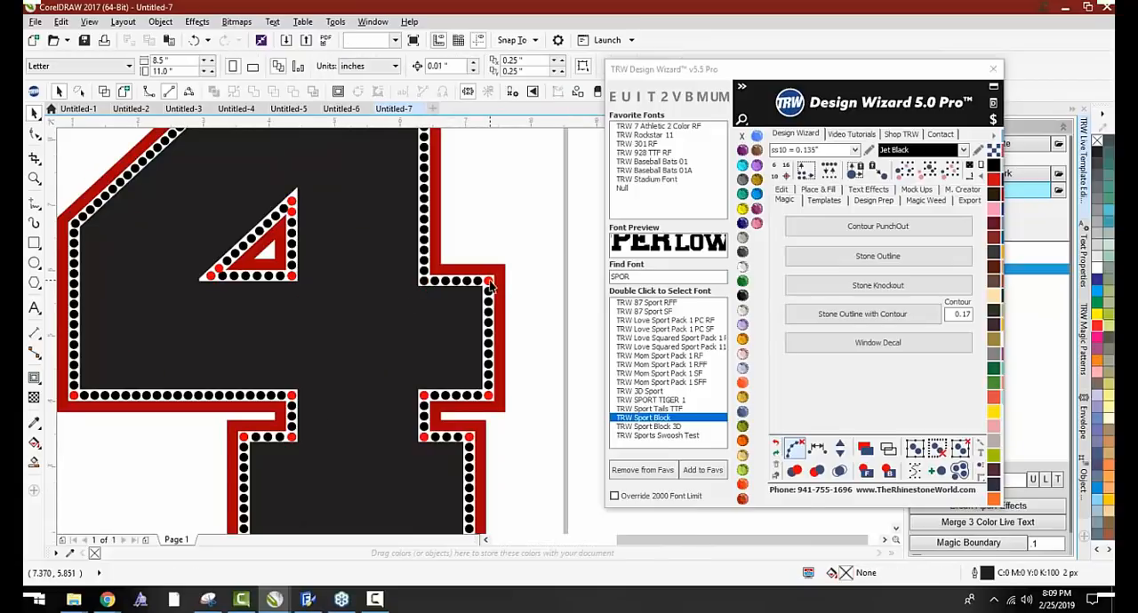
pyautogui.click(488, 282)
pyautogui.press('Delete')
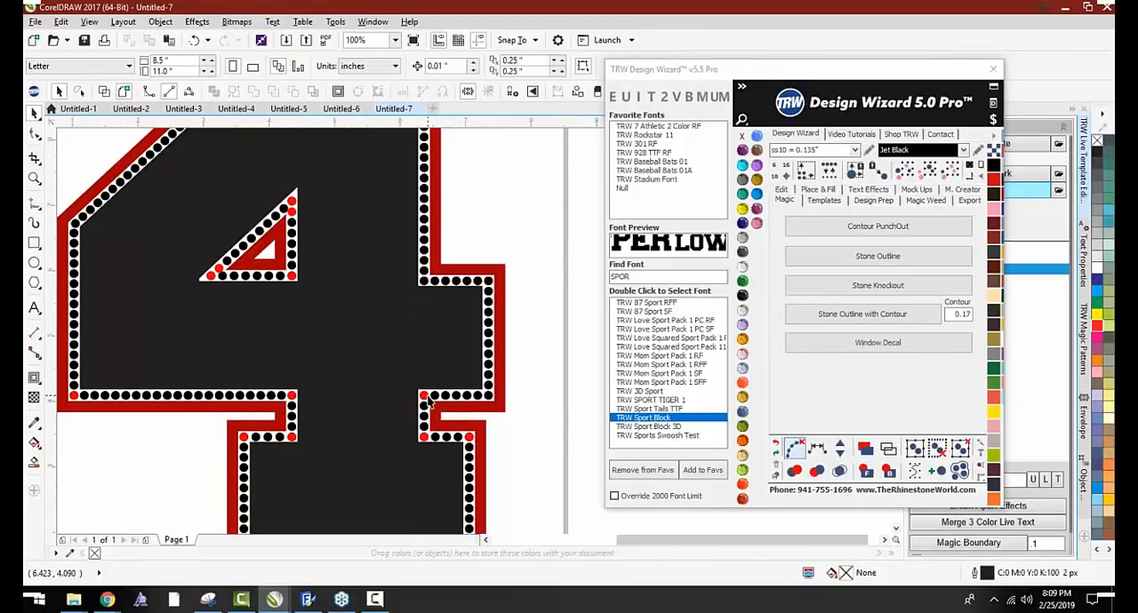
# Delete the red overlapping stones at the stem's right inner corners and at the corners of the 4's base
pyautogui.click(424, 396)
pyautogui.press('Delete')
pyautogui.click(424, 437)
pyautogui.press('Delete')
pyautogui.scroll(-2, 472, 442)
pyautogui.scroll(2, 451, 414)
pyautogui.click(426, 434)
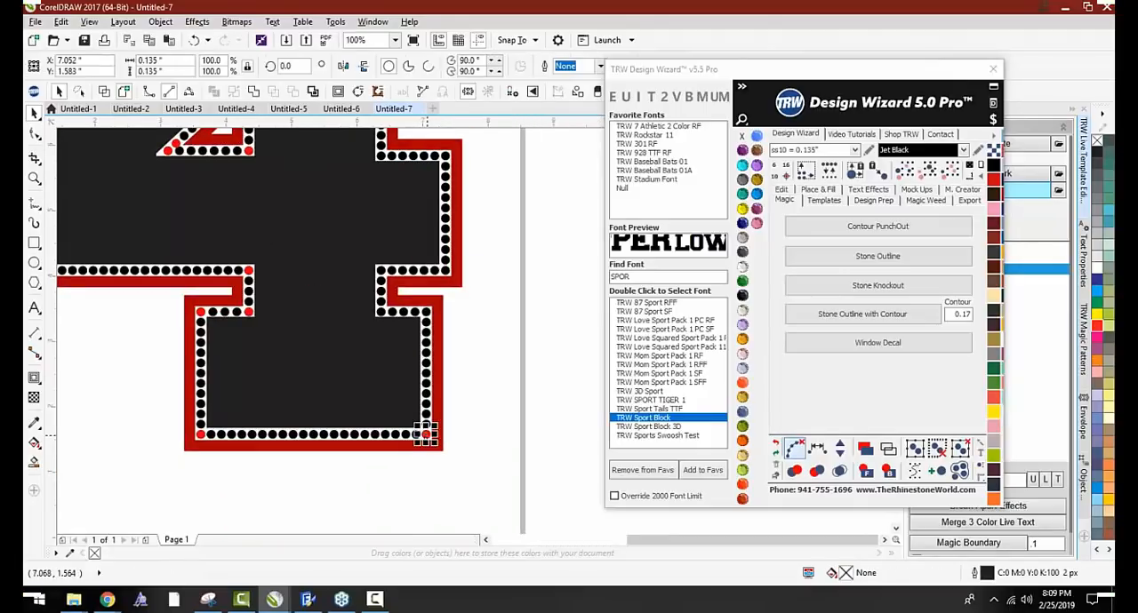
pyautogui.press('Delete')
pyautogui.click(199, 435)
pyautogui.press('Delete')
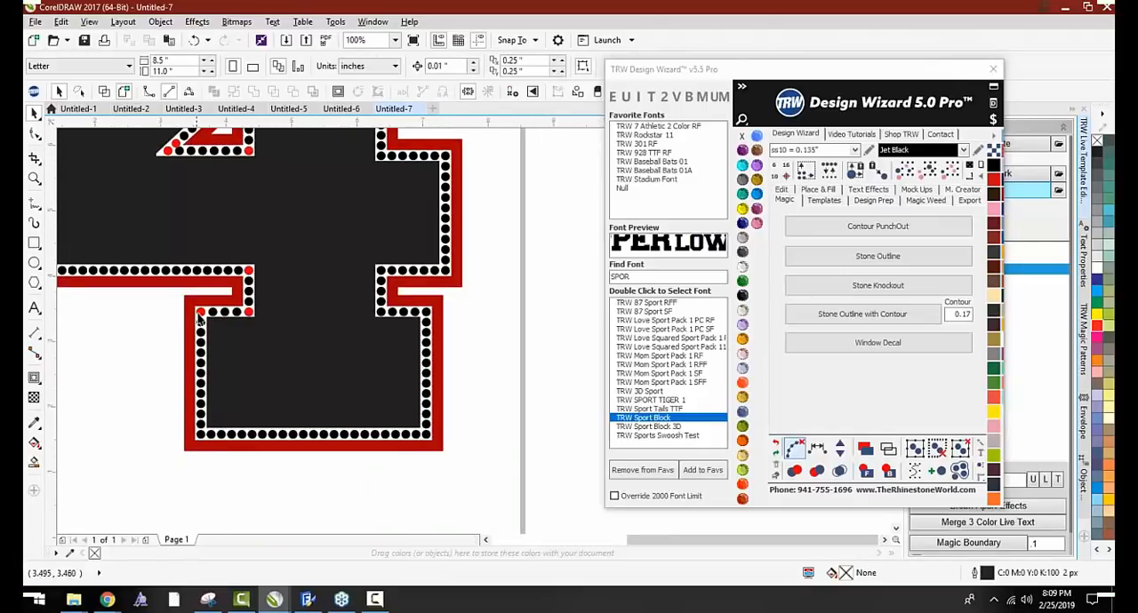
# Recolor the red stones next to the acute corners of the 4's inner triangle to Jet Black
pyautogui.scroll(-2, 248, 320)
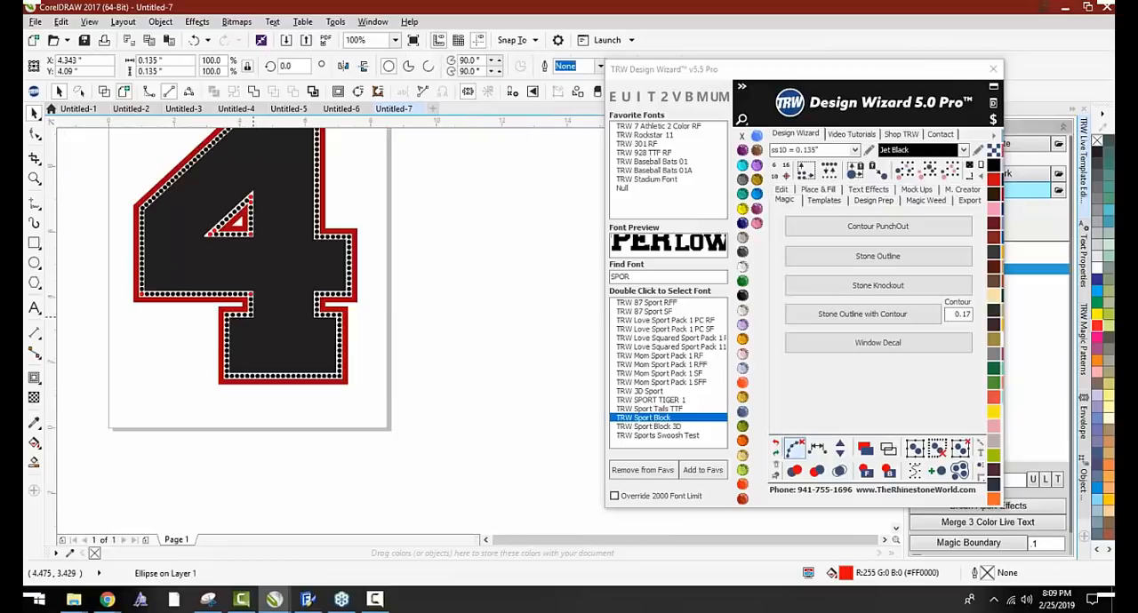
pyautogui.scroll(3, 194, 229)
pyautogui.scroll(3, 185, 266)
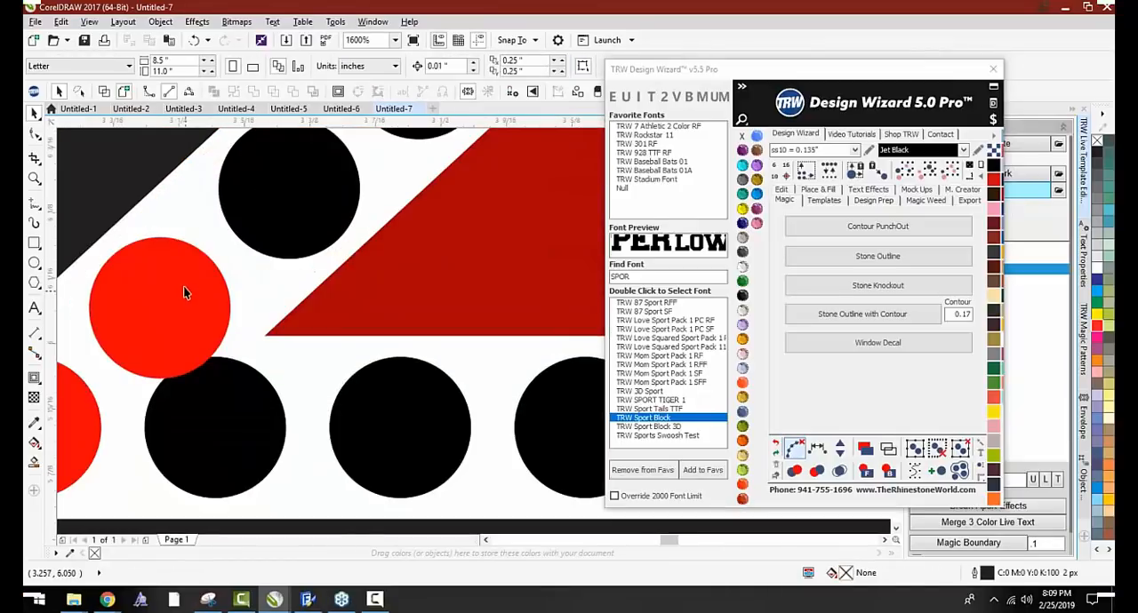
pyautogui.click(182, 277)
pyautogui.scroll(-6, 145, 283)
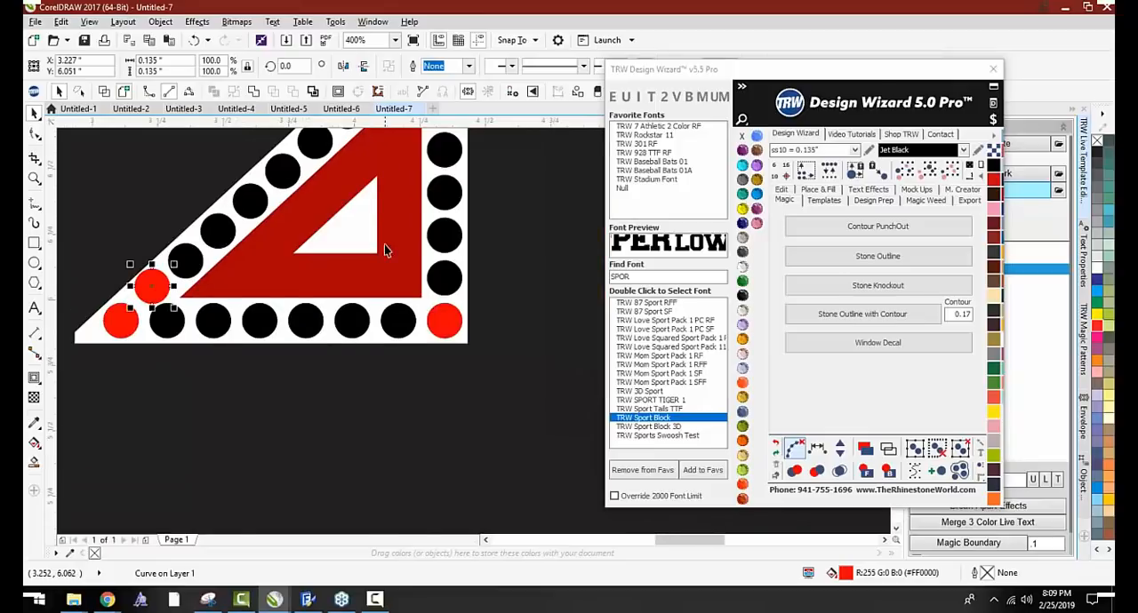
pyautogui.scroll(3, 386, 171)
pyautogui.scroll(-3, 385, 178)
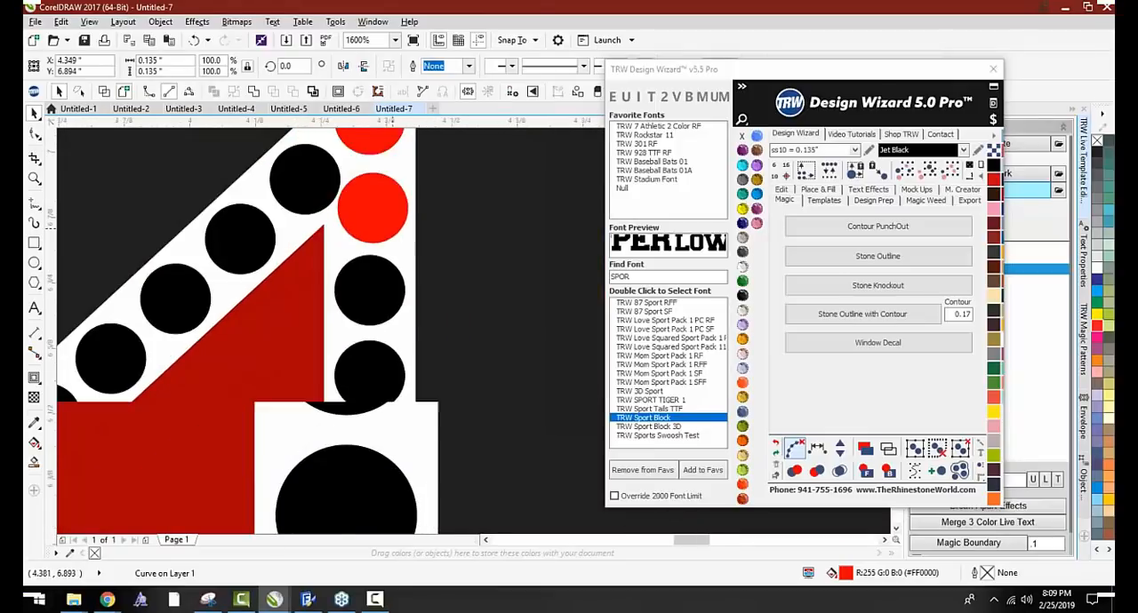
pyautogui.keyDown('shift'); pyautogui.click(104, 469); pyautogui.keyUp('shift')
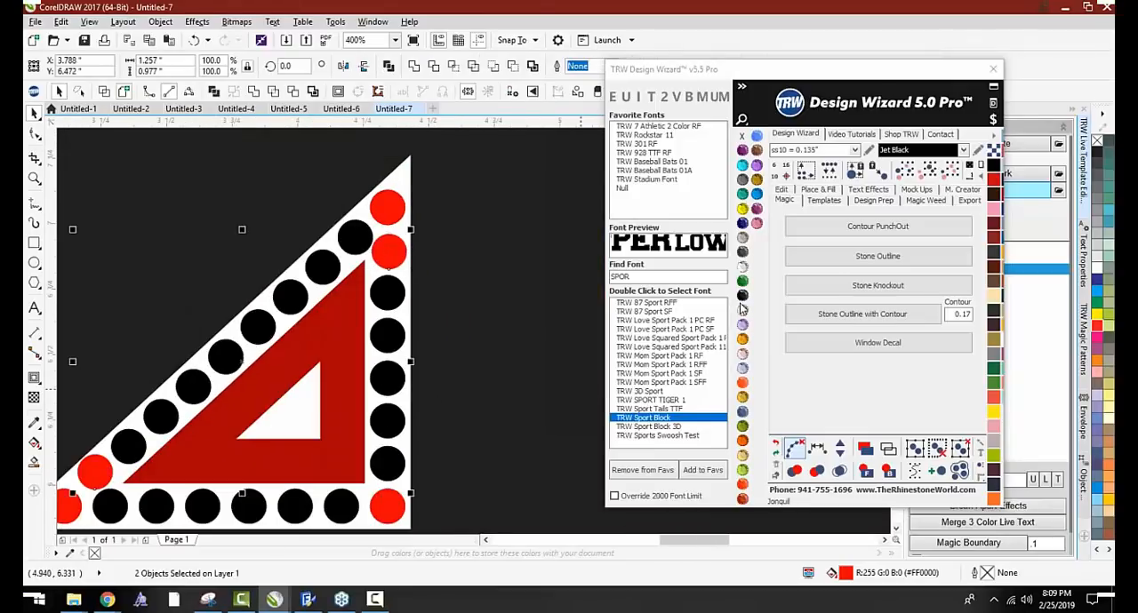
pyautogui.click(742, 295)
# Delete the red duplicate stones at the three corners of the inner triangle
pyautogui.click(386, 210)
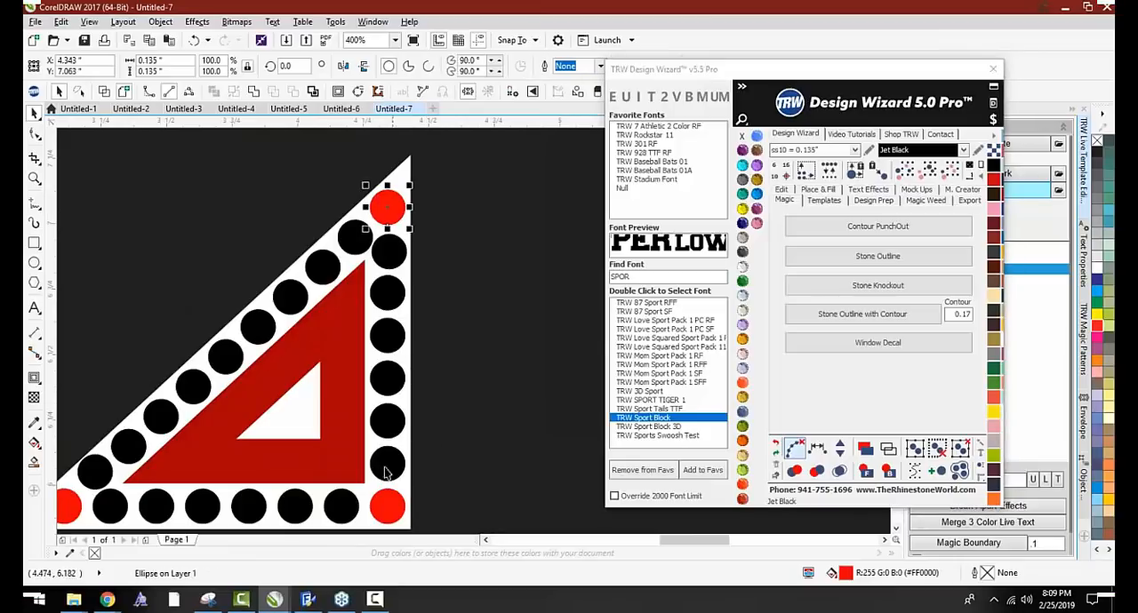
pyautogui.press('Delete')
pyautogui.click(385, 503)
pyautogui.press('Delete')
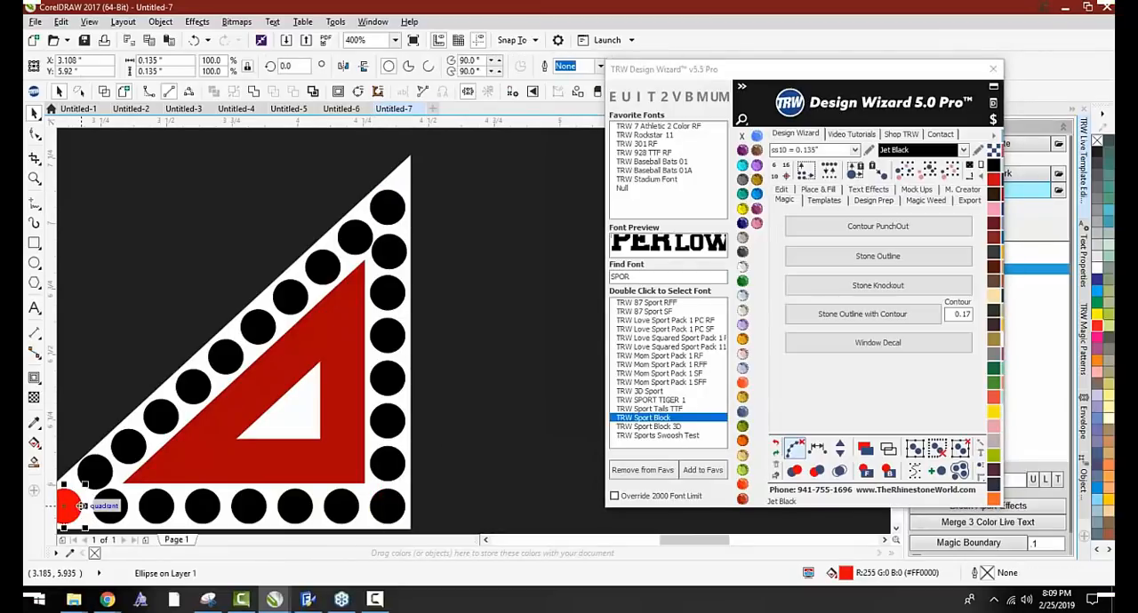
pyautogui.scroll(-3, 391, 311)
pyautogui.scroll(-6, 398, 308)
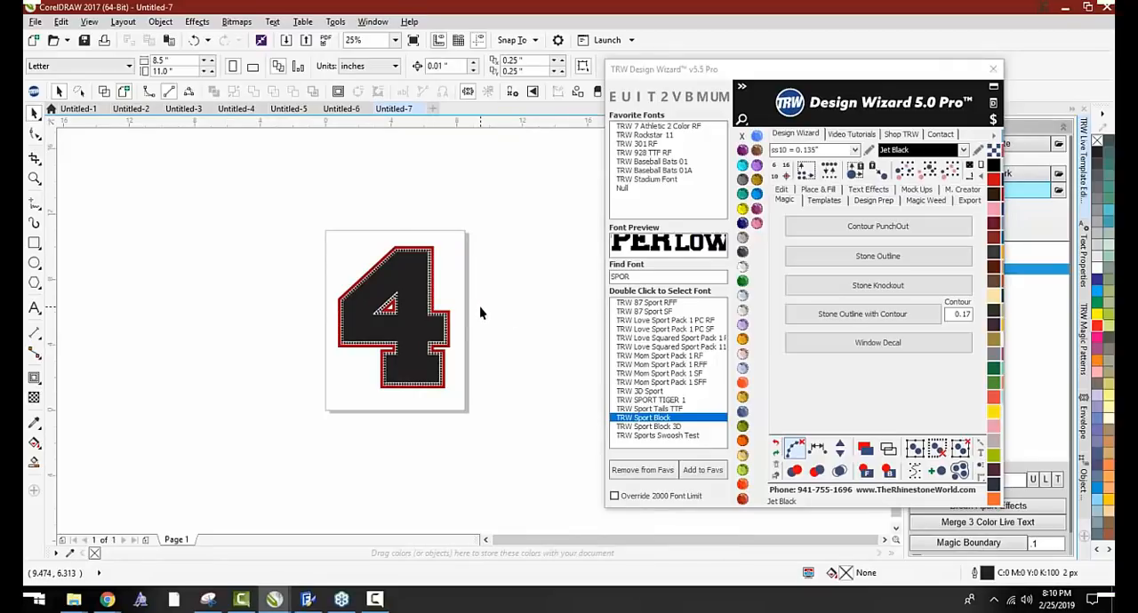
# Add a 3 Color Live Text preset effect and place it below the number 4
pyautogui.scroll(2, 458, 356)
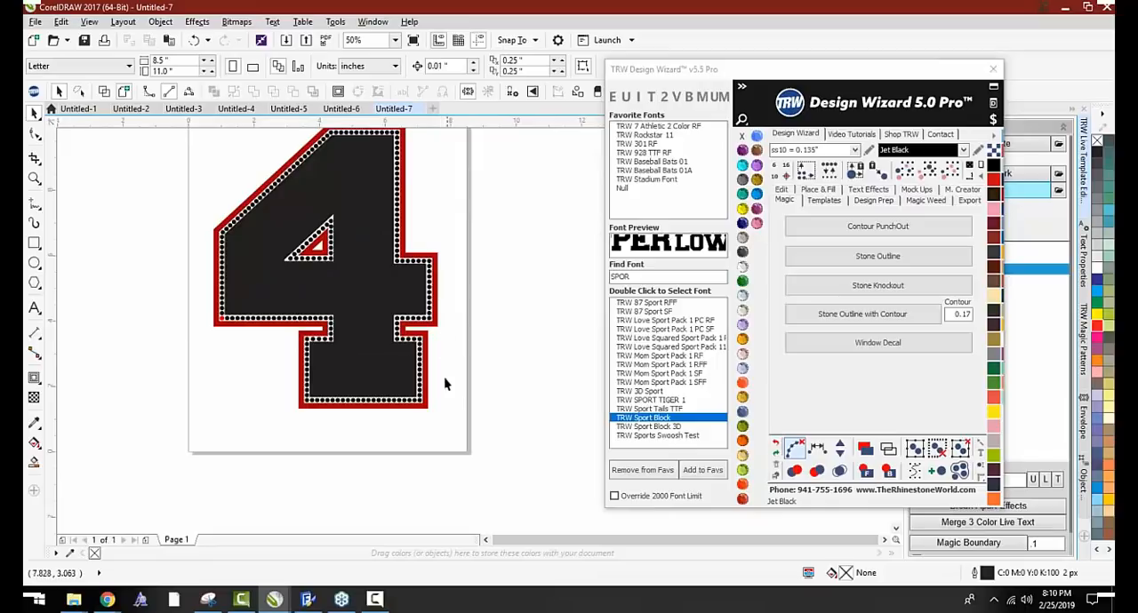
pyautogui.click(869, 191)
pyautogui.click(978, 216)
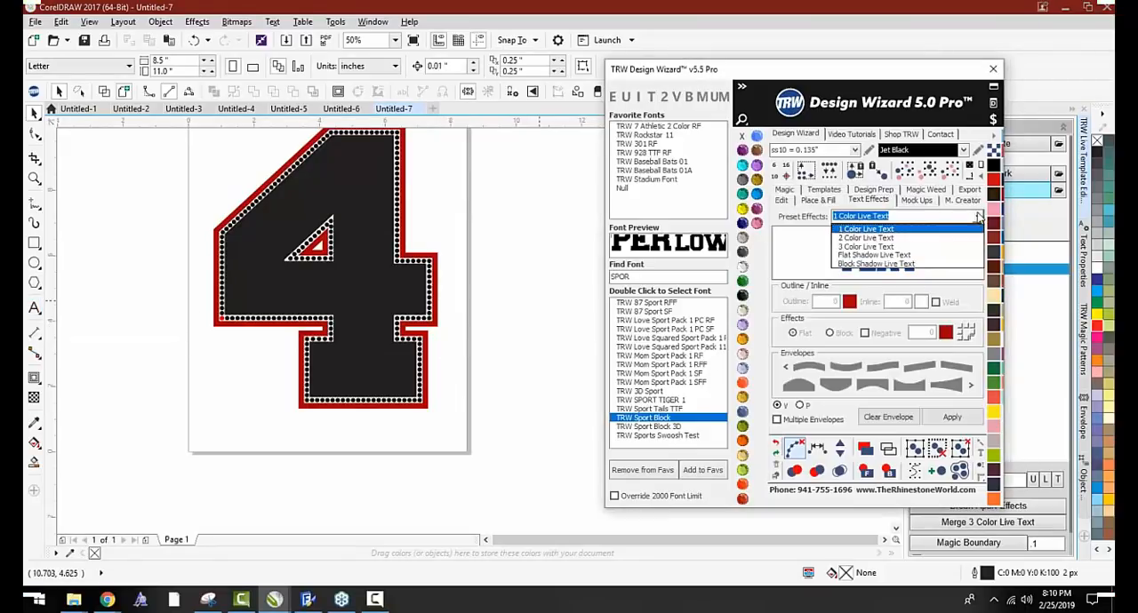
pyautogui.click(940, 247)
pyautogui.click(951, 418)
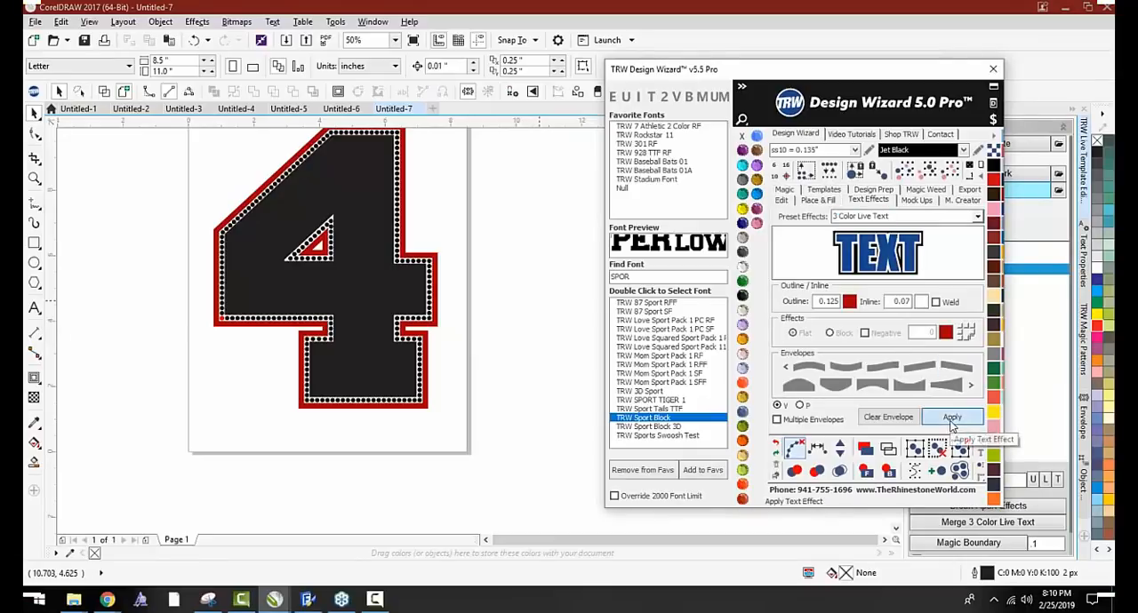
pyautogui.moveTo(348, 322); pyautogui.dragTo(343, 484)
# Flatten the live text to about 2.6 inches high and leave a small gap between it and the number 4
pyautogui.scroll(-2, 322, 293)
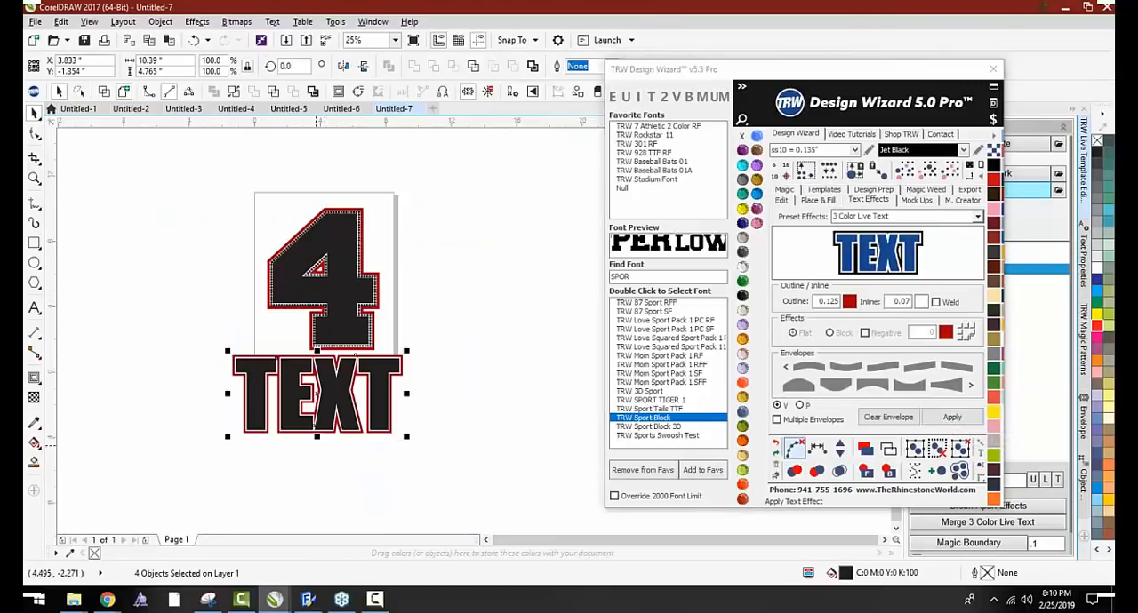
pyautogui.moveTo(318, 435); pyautogui.dragTo(336, 369)
pyautogui.scroll(2, 320, 375)
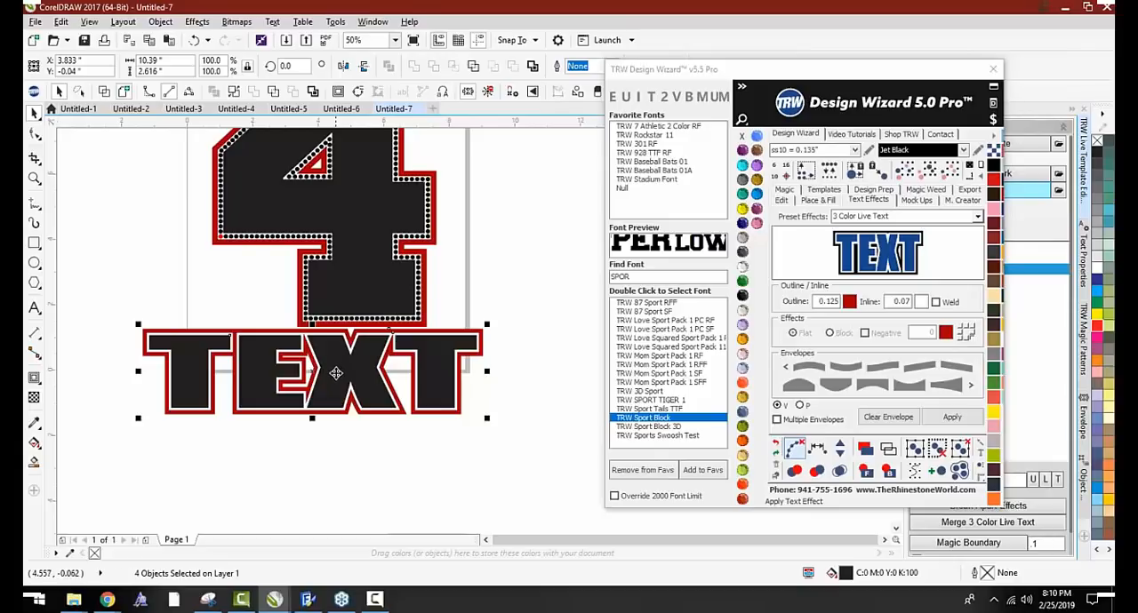
pyautogui.moveTo(336, 372); pyautogui.dragTo(335, 379)
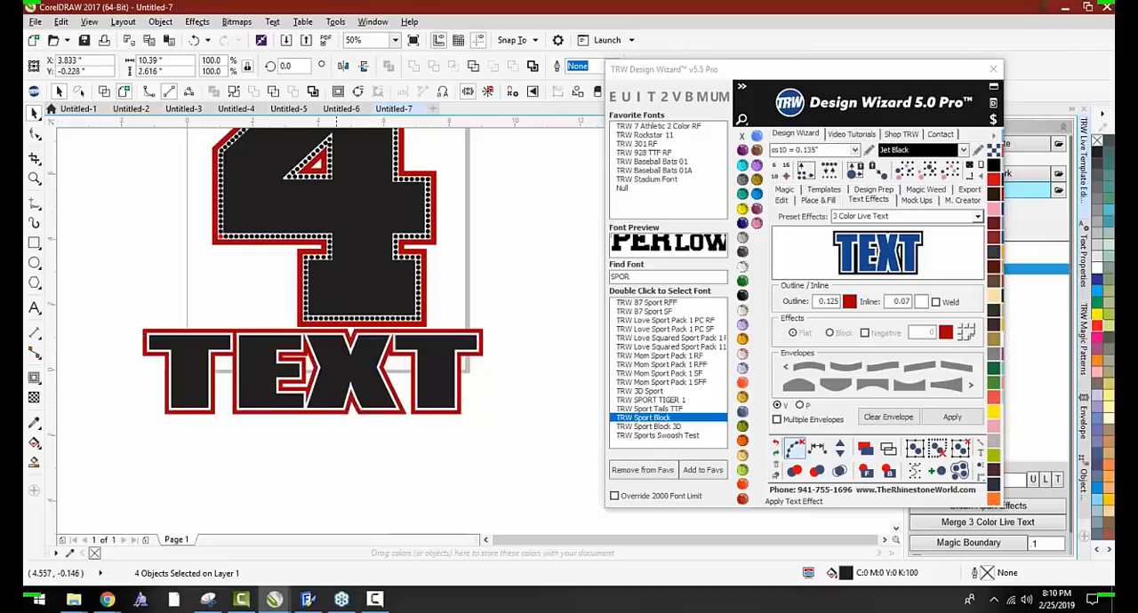
# Close the Design Wizard, find the design's live texts, and replace TEXT with the player's first name
pyautogui.click(992, 70)
pyautogui.click(936, 216)
pyautogui.click(924, 257)
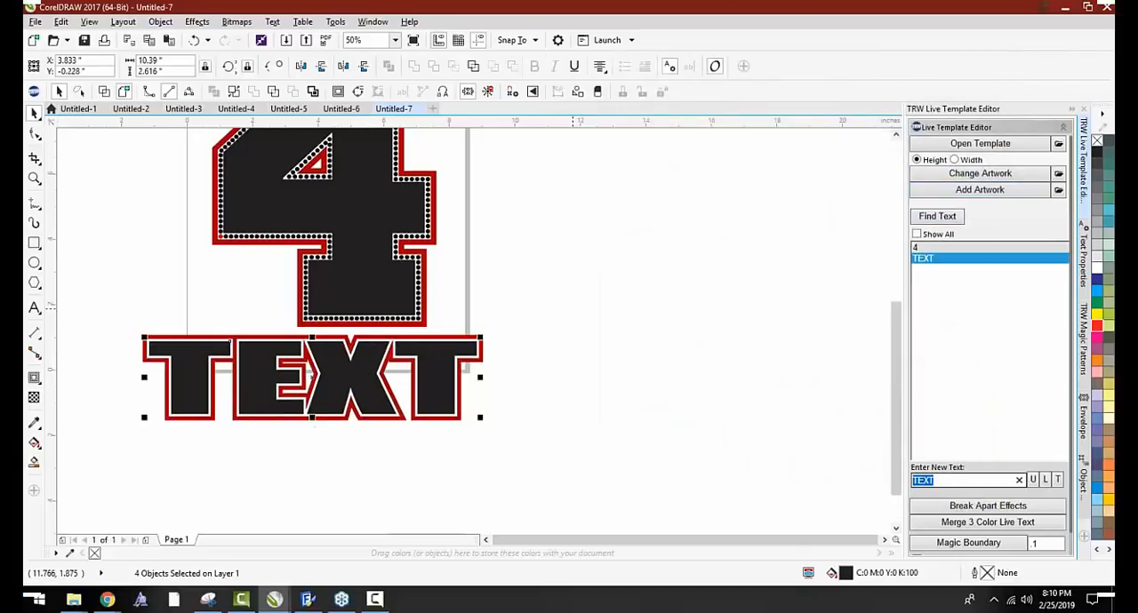
pyautogui.write('JAXSON')
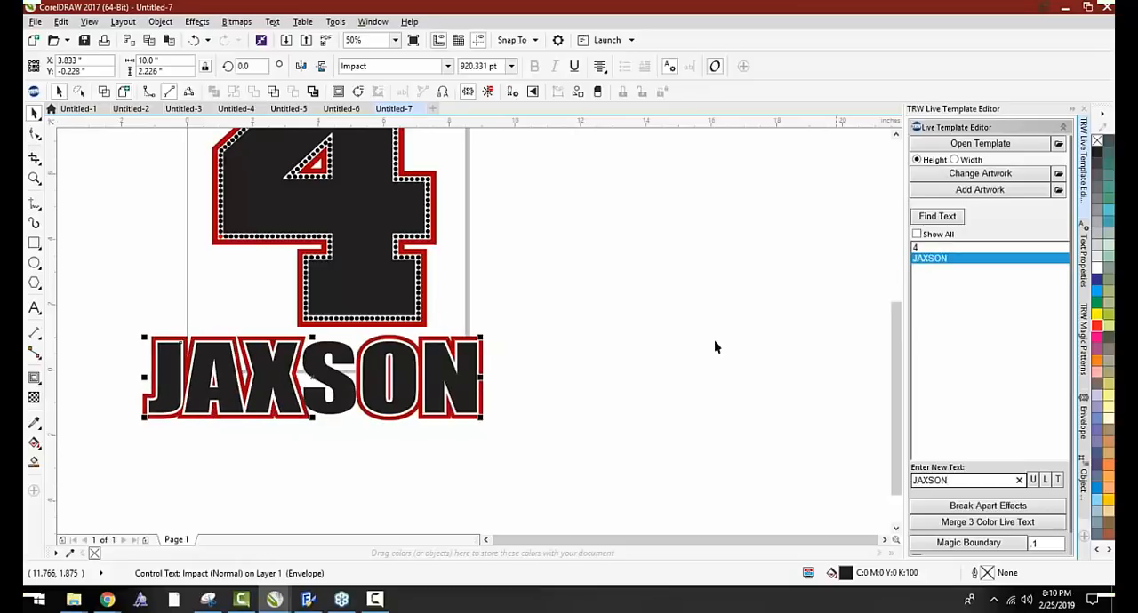
# Scale the name with its outlines down to about 10.2 inches wide and group its objects
pyautogui.click(533, 430)
pyautogui.moveTo(551, 436); pyautogui.dragTo(131, 324)
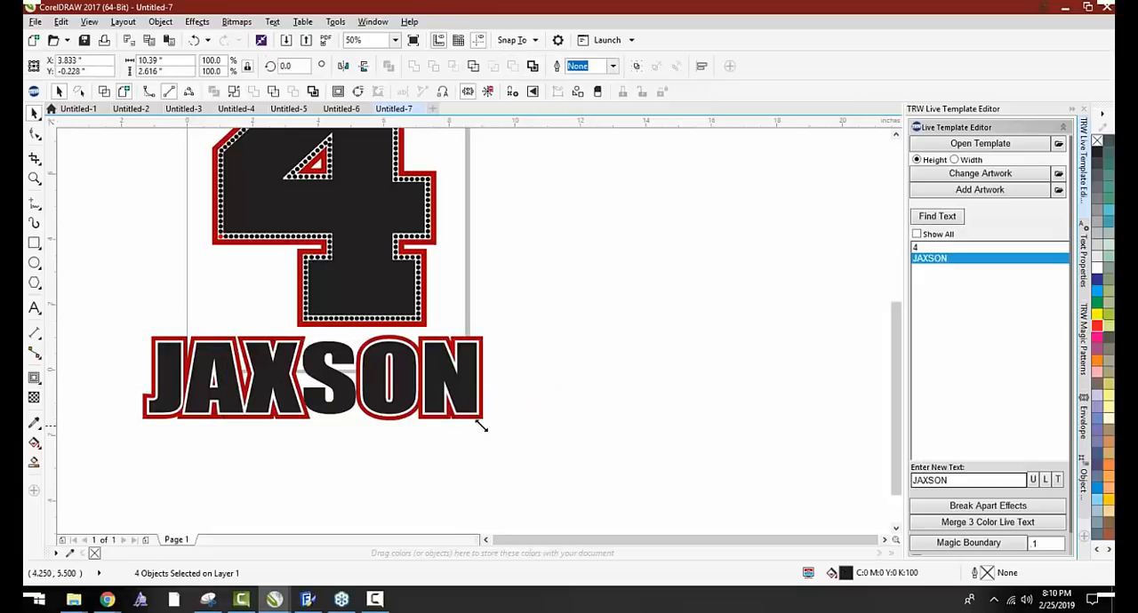
pyautogui.moveTo(486, 425); pyautogui.dragTo(480, 419)
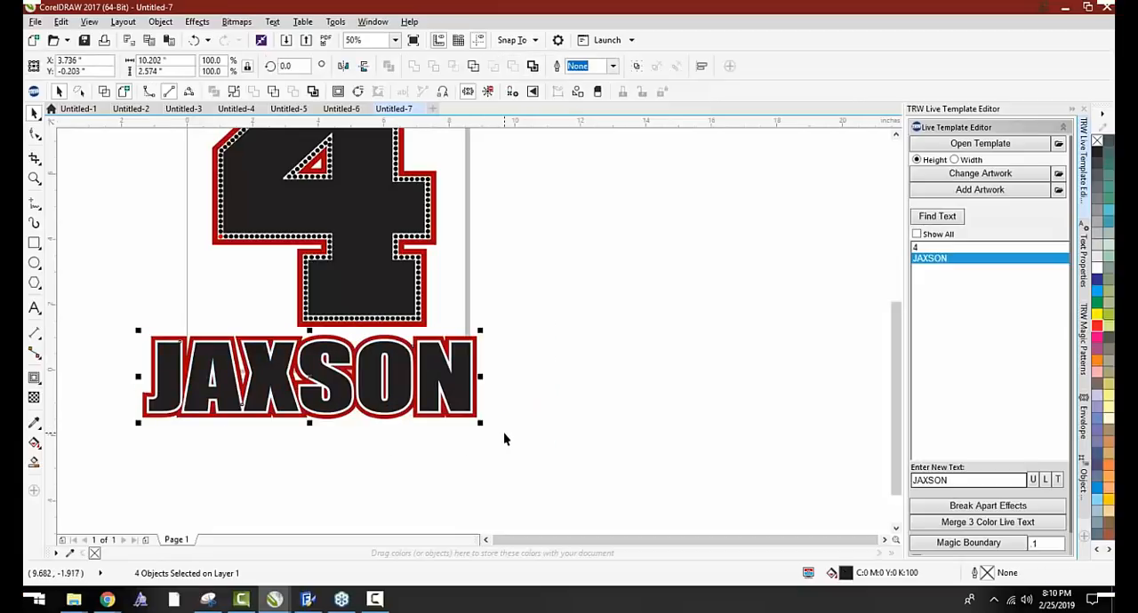
pyautogui.hotkey('ctrl', 'g')
pyautogui.scroll(-1, 504, 434)
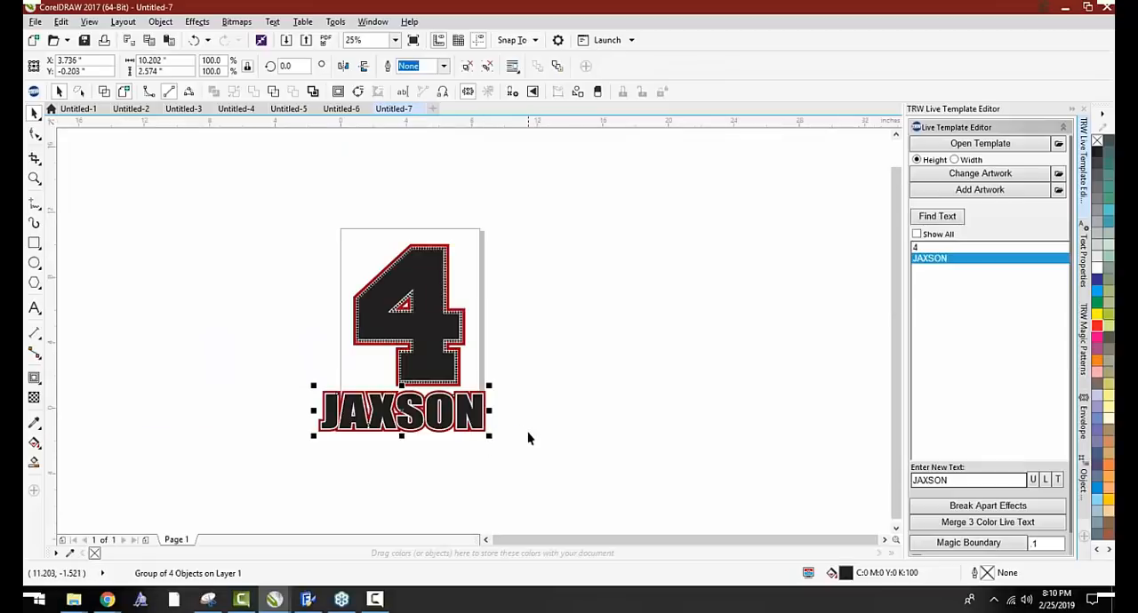
pyautogui.click(528, 432)
pyautogui.scroll(1, 462, 391)
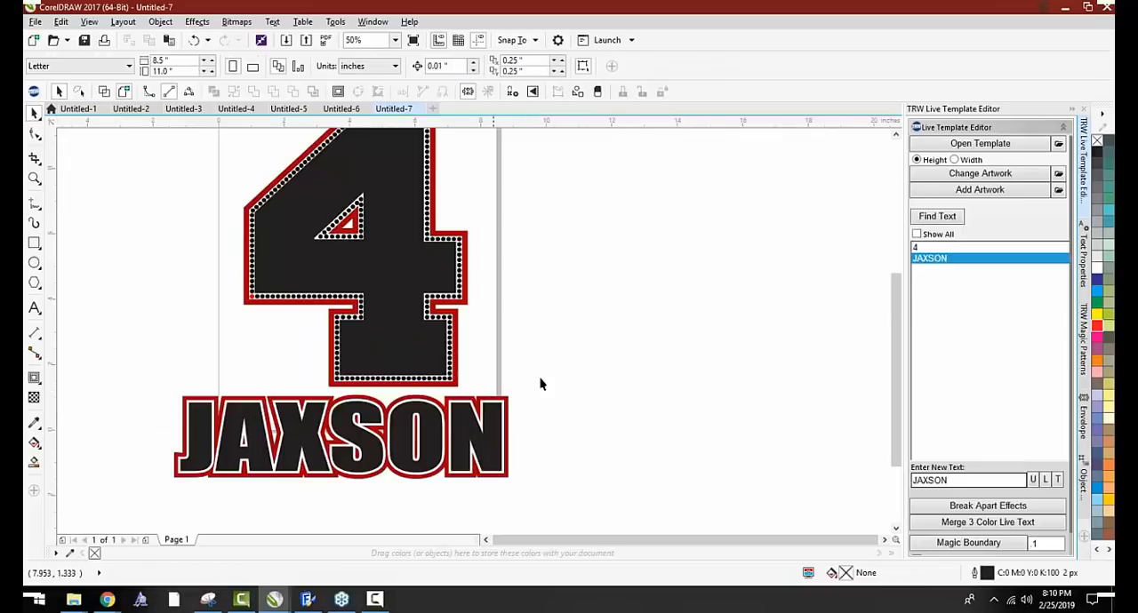
# Start adding artwork and open the Kids Live Templates and Clipart Mega Pack Vol. 2 Clipart CDR folder
pyautogui.click(949, 192)
pyautogui.scroll(-5, 425, 235)
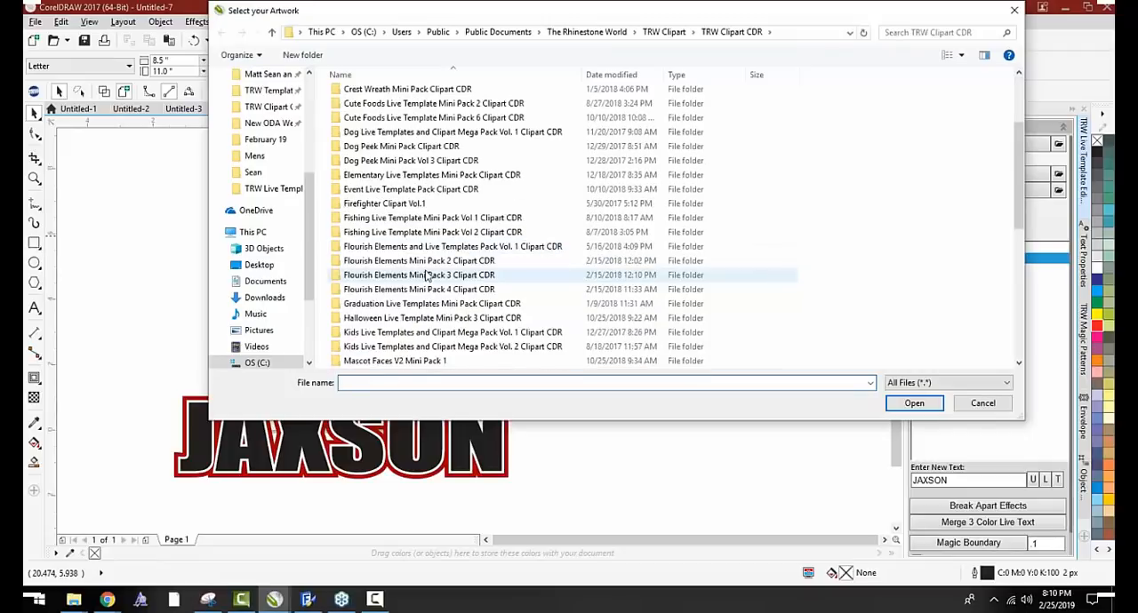
pyautogui.scroll(-2, 410, 307)
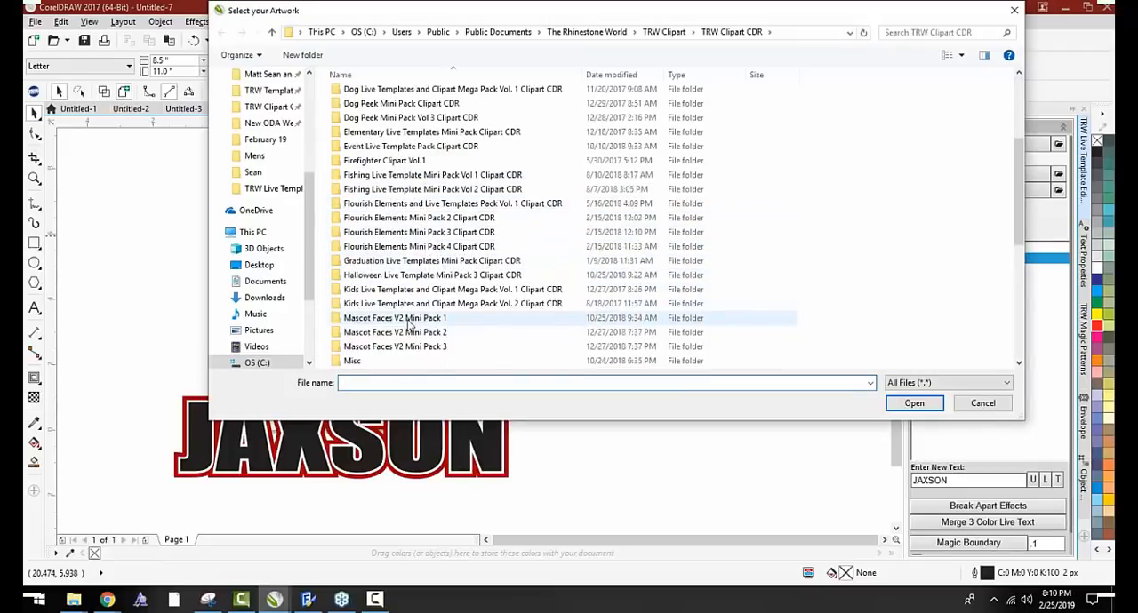
pyautogui.scroll(-3, 404, 318)
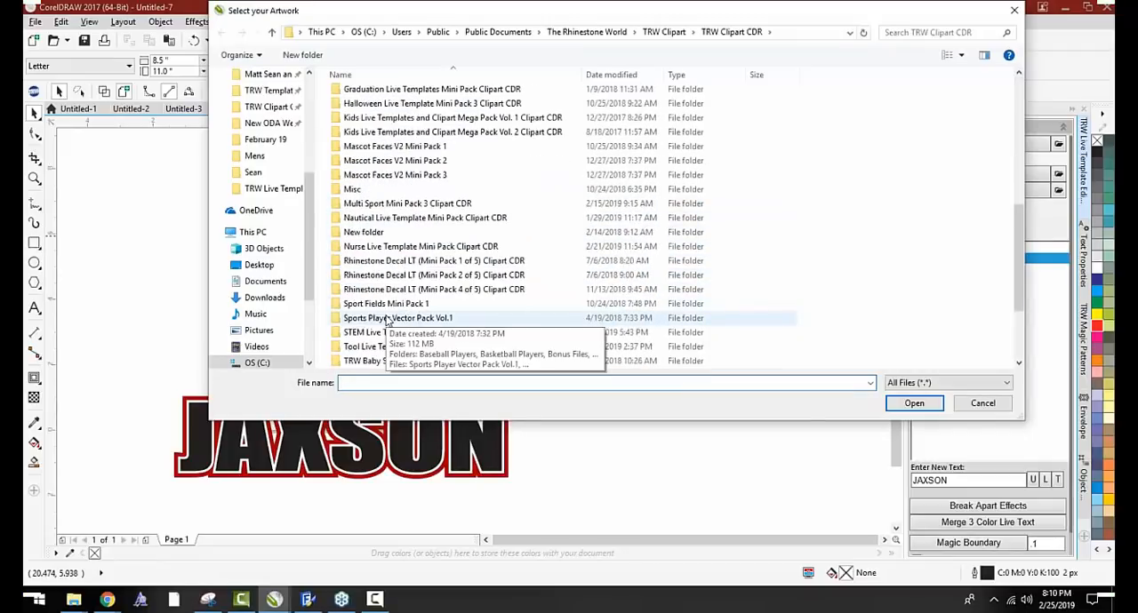
pyautogui.scroll(2, 387, 312)
pyautogui.doubleClick(411, 206)
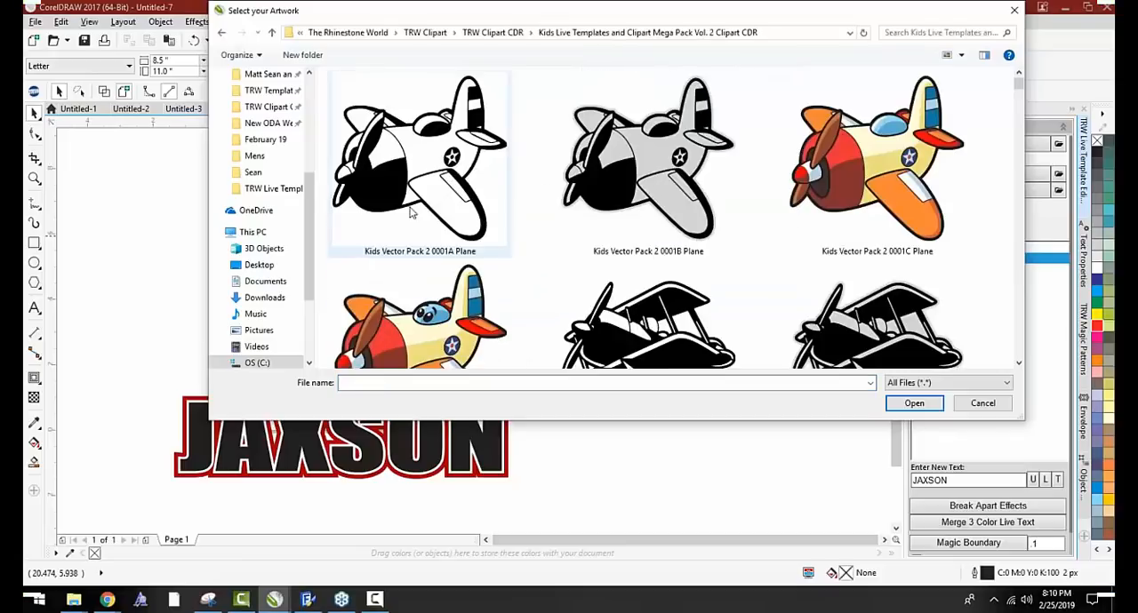
# Find the Kids Vector Pack 2 0061A Hitter clipart in the folder and add it to the design
pyautogui.scroll(-6, 511, 244)
pyautogui.scroll(-10, 511, 245)
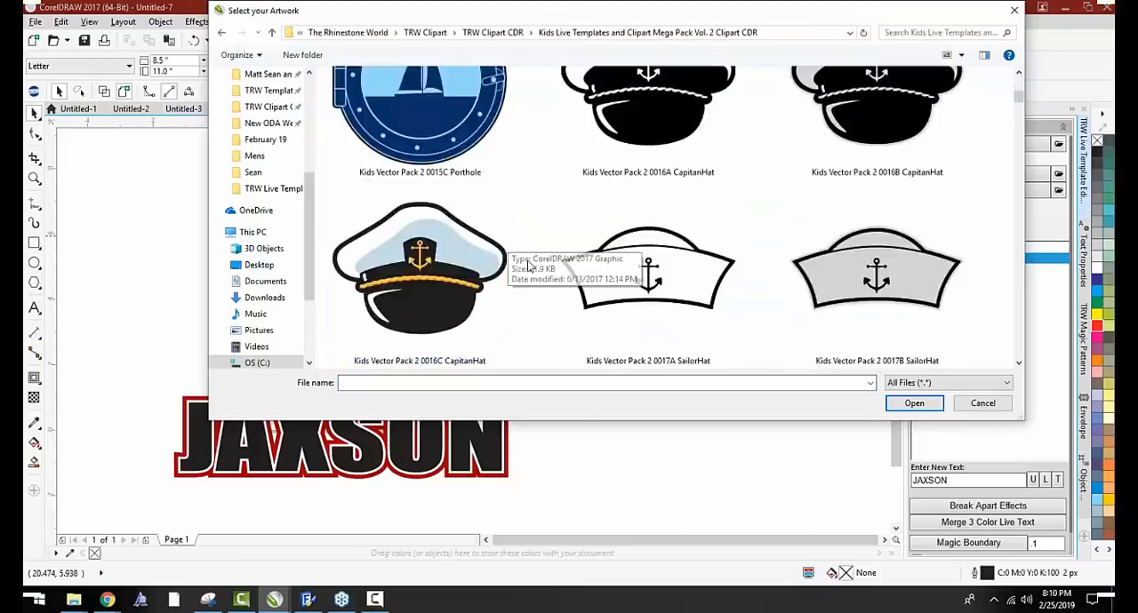
pyautogui.scroll(-12, 568, 269)
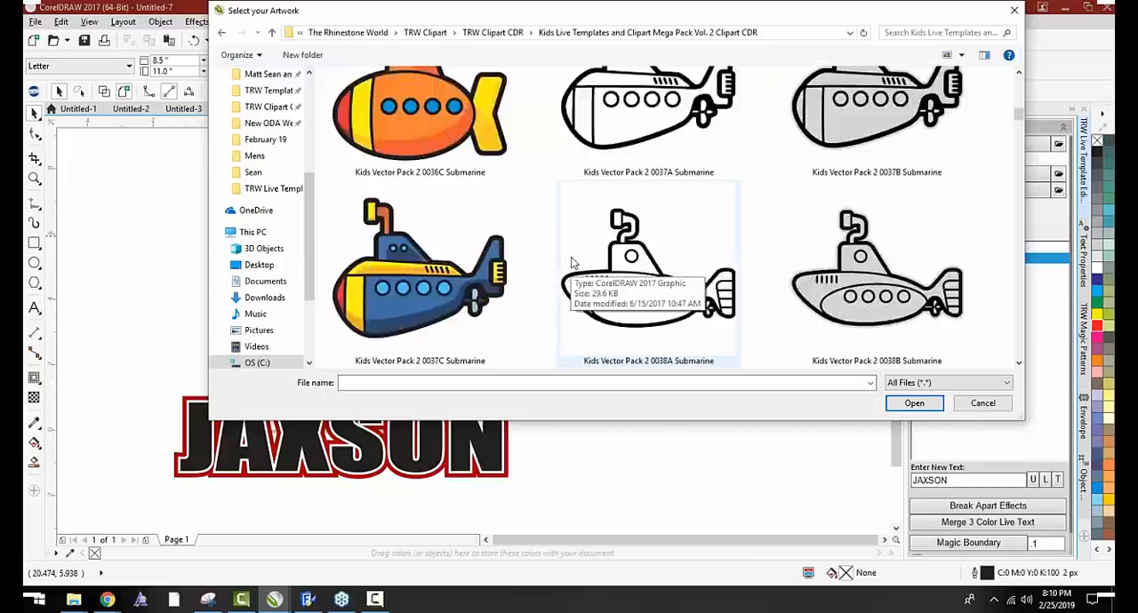
pyautogui.scroll(-10, 622, 258)
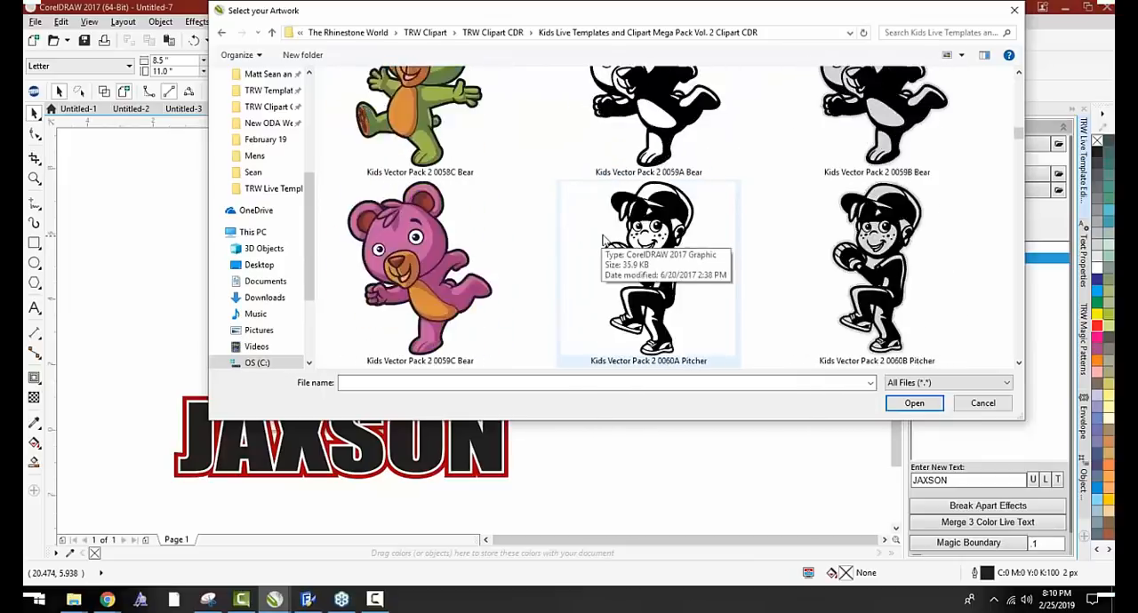
pyautogui.scroll(2, 729, 156)
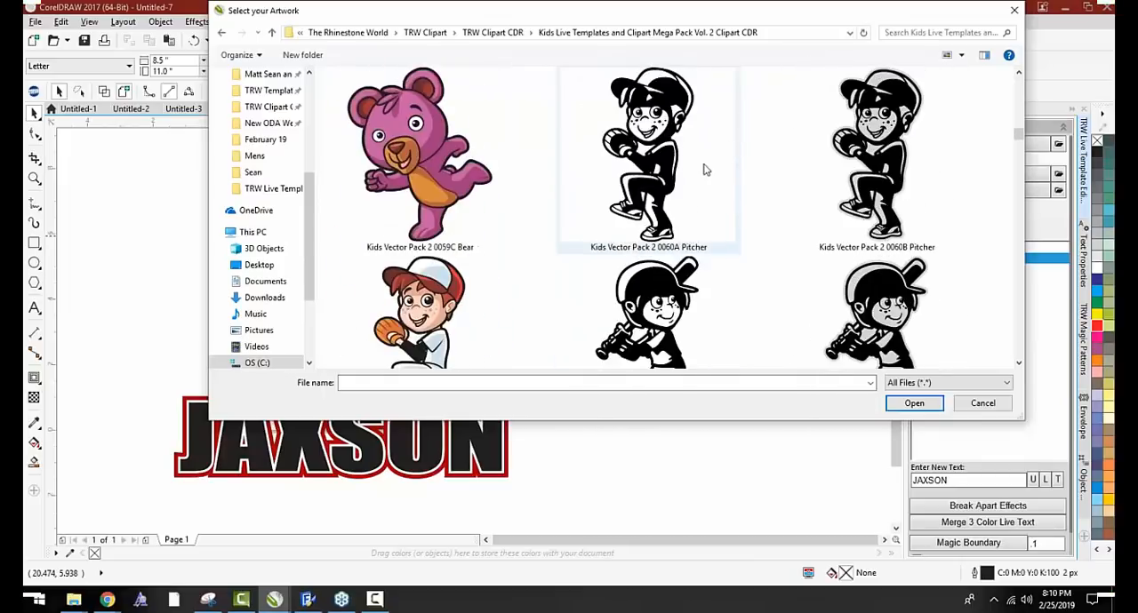
pyautogui.scroll(-4, 702, 174)
pyautogui.scroll(1, 698, 178)
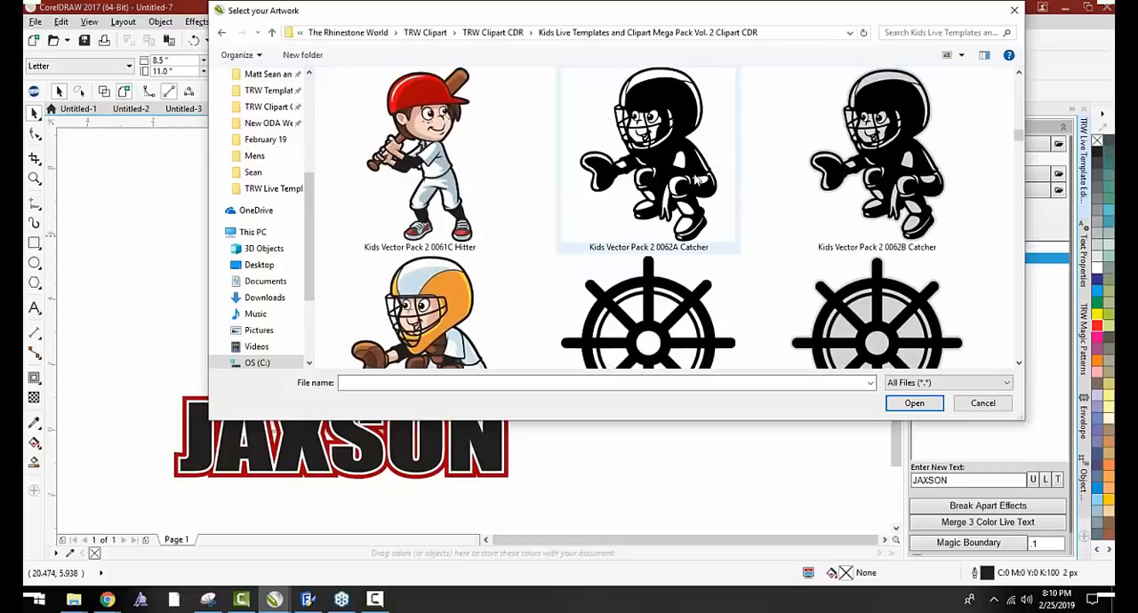
pyautogui.scroll(-3, 692, 188)
pyautogui.scroll(5, 691, 188)
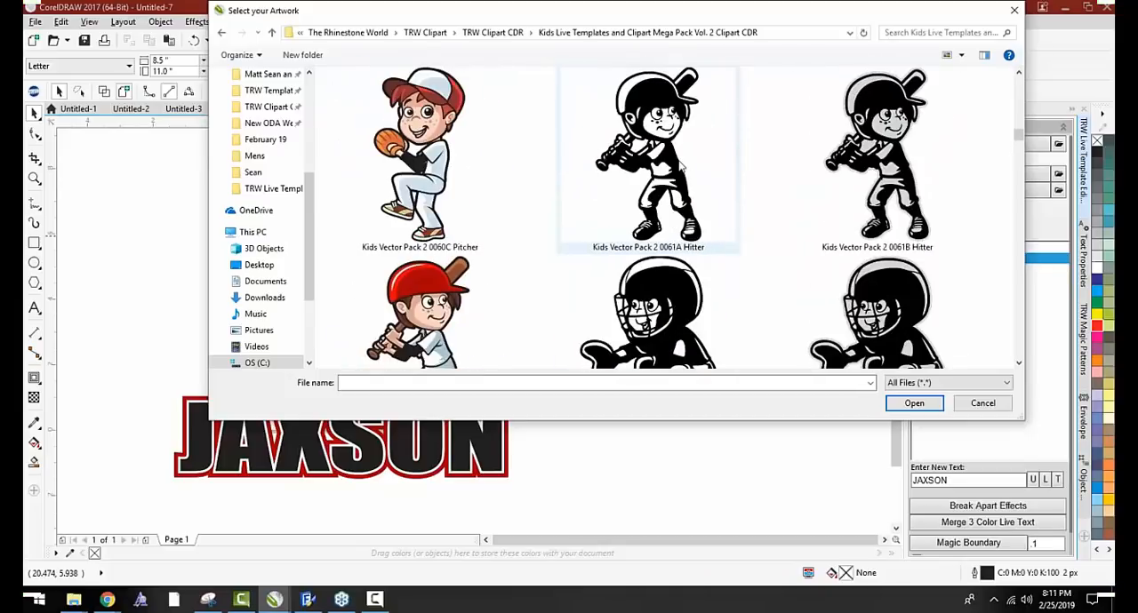
pyautogui.doubleClick(682, 165)
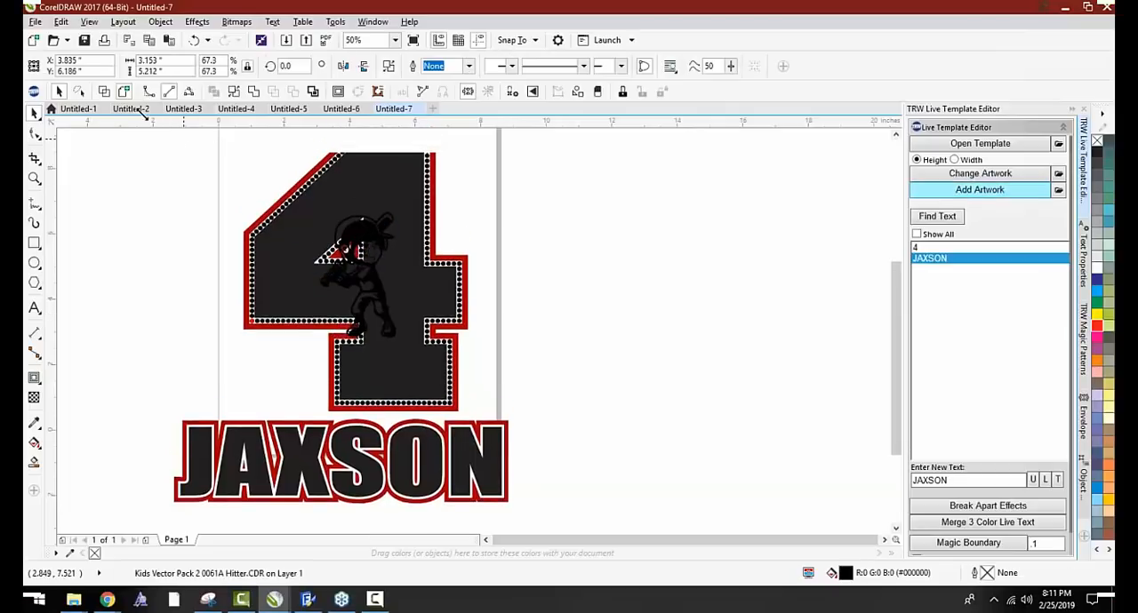
# Enlarge the hitter to about 4.8 by 8 inches, overlap it with the left side of the 4, and fill it black
pyautogui.moveTo(364, 197)
pyautogui.mouseDown()
pyautogui.moveTo(258, 261)
pyautogui.moveTo(320, 284)
pyautogui.mouseUp()
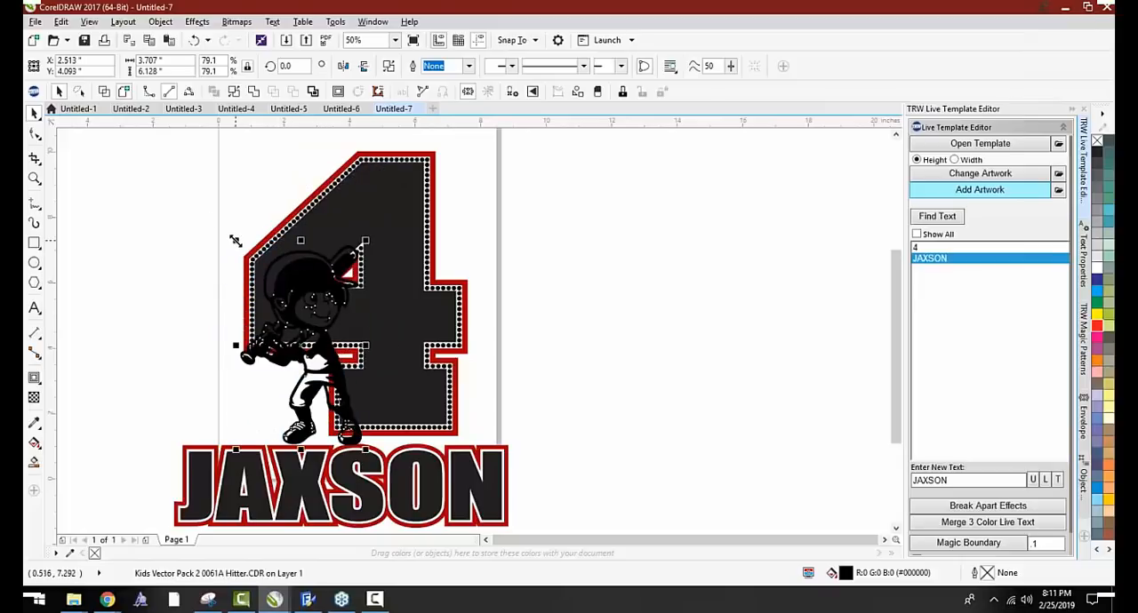
pyautogui.moveTo(235, 241); pyautogui.dragTo(196, 178)
pyautogui.moveTo(296, 238); pyautogui.dragTo(265, 232)
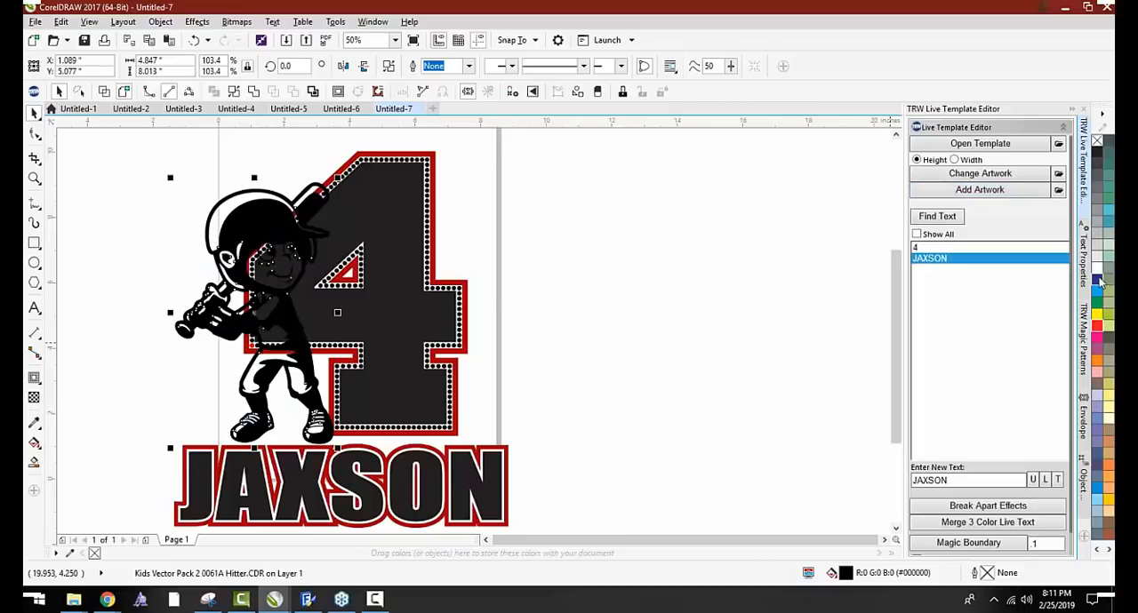
pyautogui.click(1096, 279)
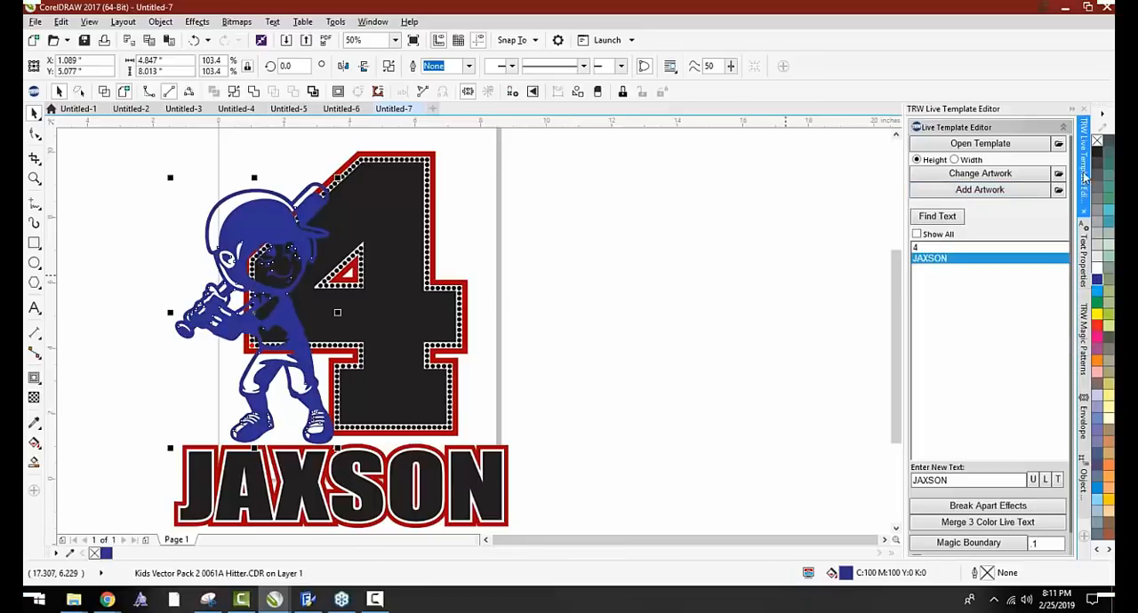
pyautogui.click(1097, 152)
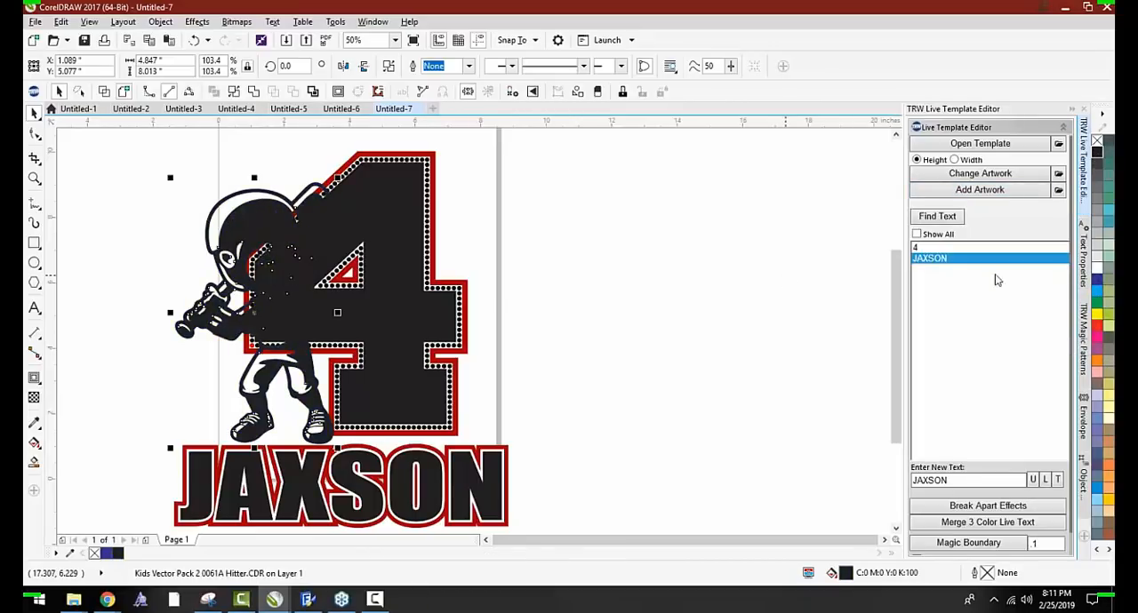
# Create a Magic Boundary of .1 around the hitter and fill the boundary white
pyautogui.click(1001, 543)
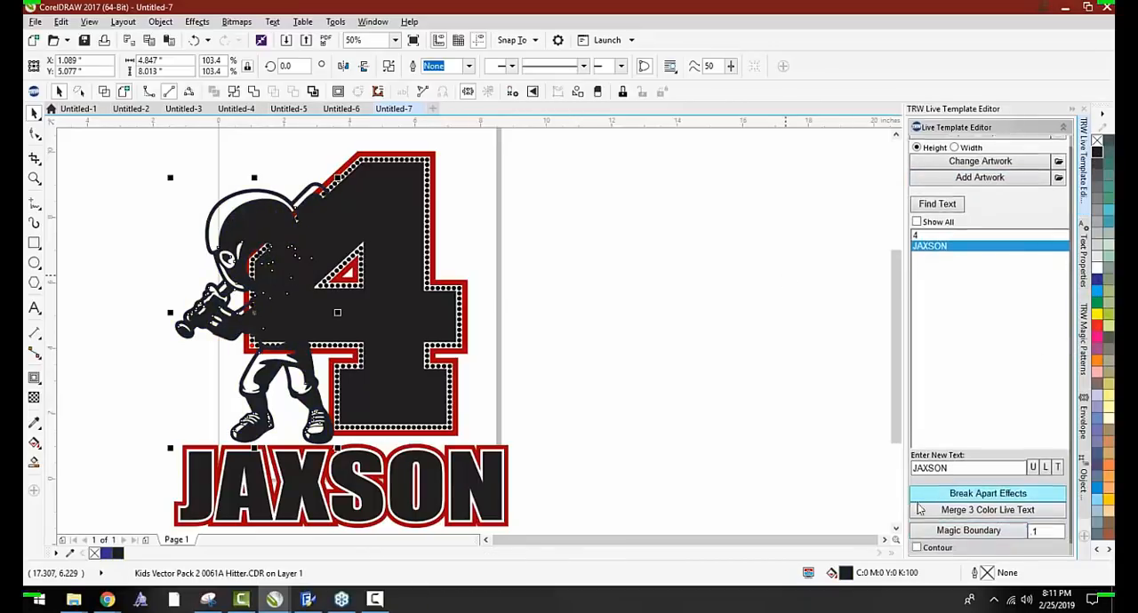
pyautogui.click(640, 388)
pyautogui.scroll(2, 236, 205)
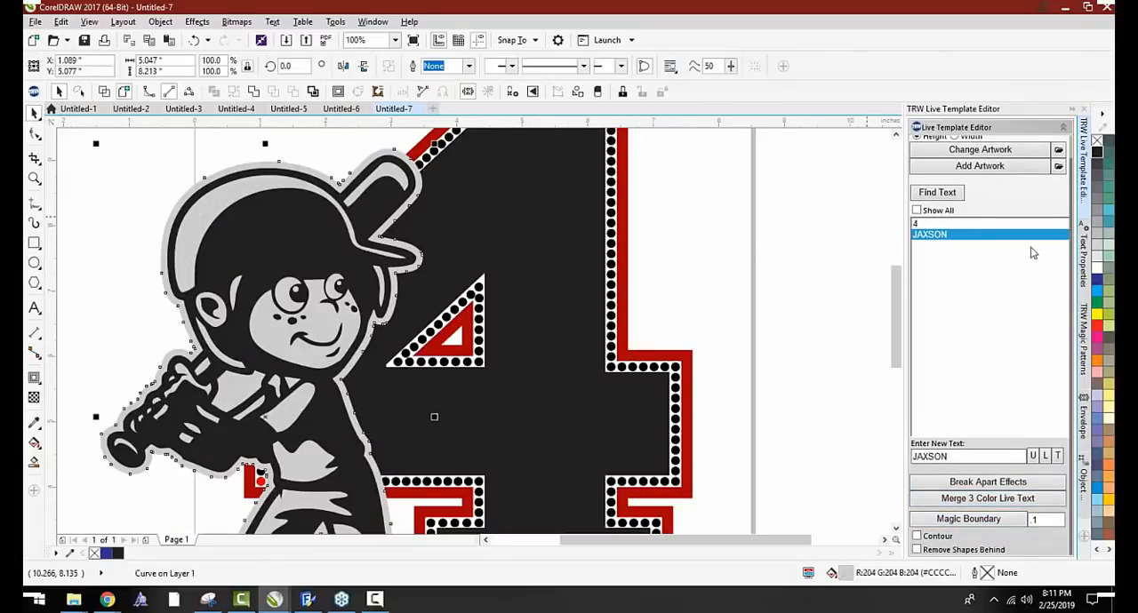
pyautogui.click(1098, 272)
pyautogui.scroll(-2, 552, 264)
pyautogui.click(644, 272)
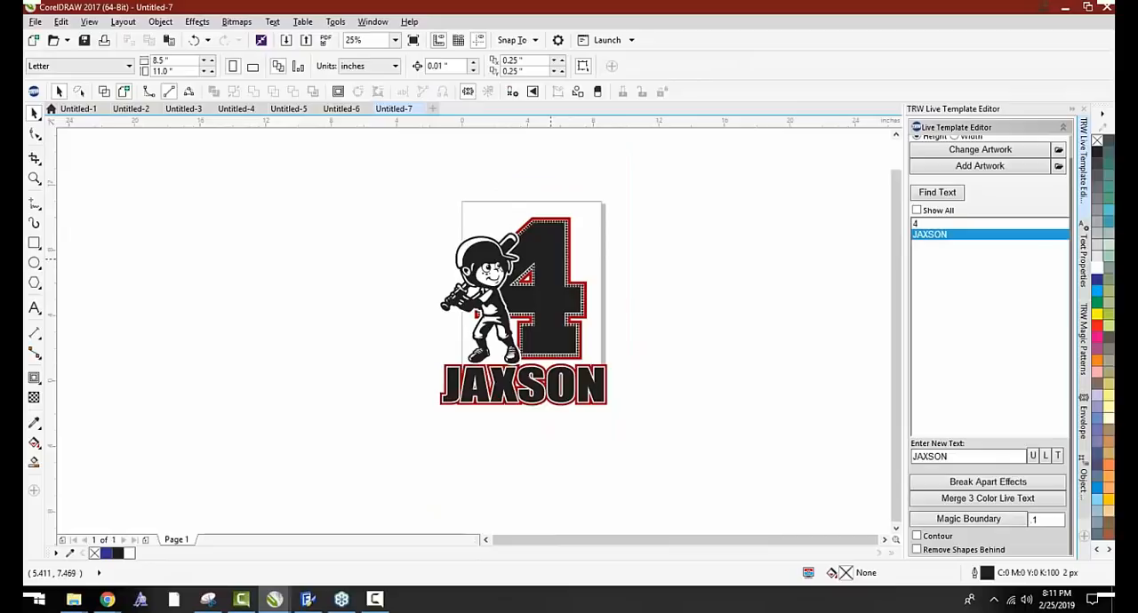
# Fill the inner shapes of the number 4 and the player name with blue
pyautogui.scroll(1, 587, 277)
pyautogui.scroll(-1, 402, 298)
pyautogui.scroll(1, 452, 367)
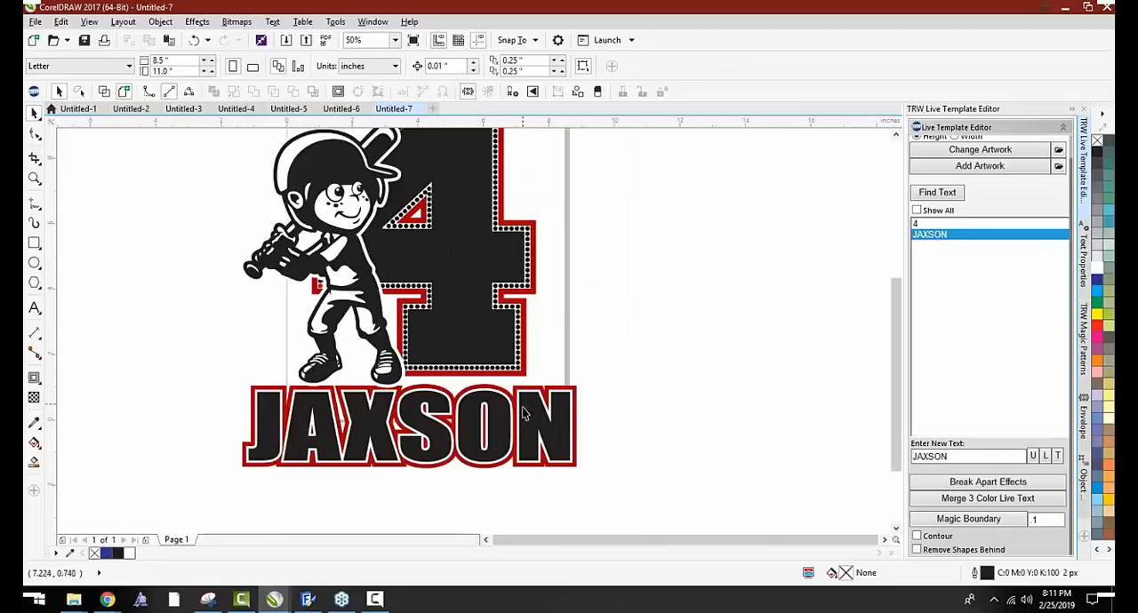
pyautogui.click(503, 410)
pyautogui.keyDown('shift'); pyautogui.click(496, 299); pyautogui.keyUp('shift')
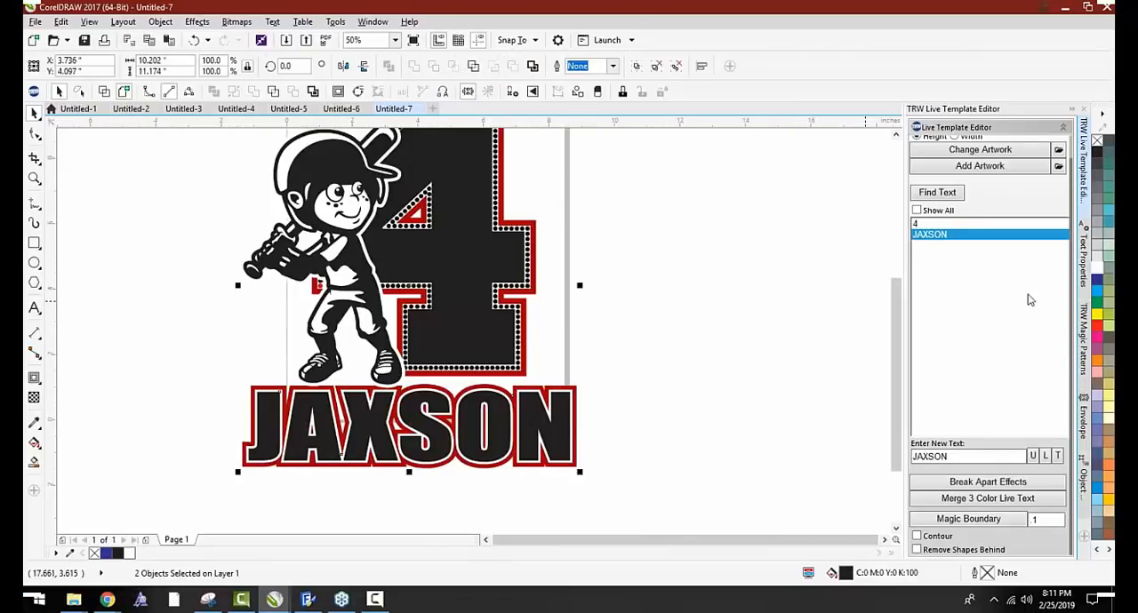
pyautogui.click(1097, 279)
pyautogui.click(604, 307)
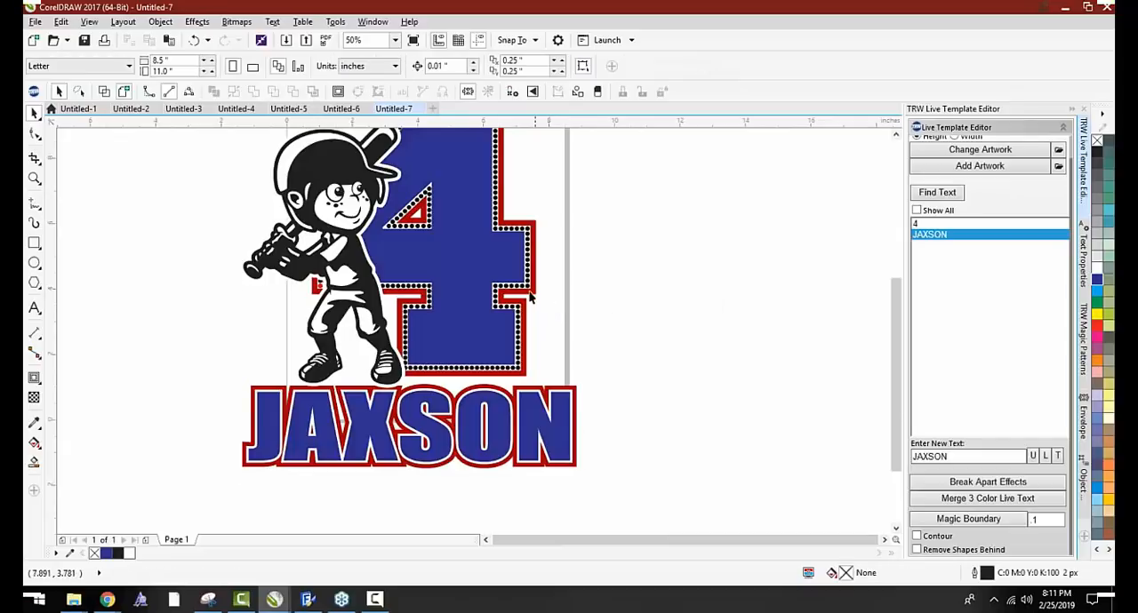
# Recolor the red contour around the number 4 green
pyautogui.click(533, 299)
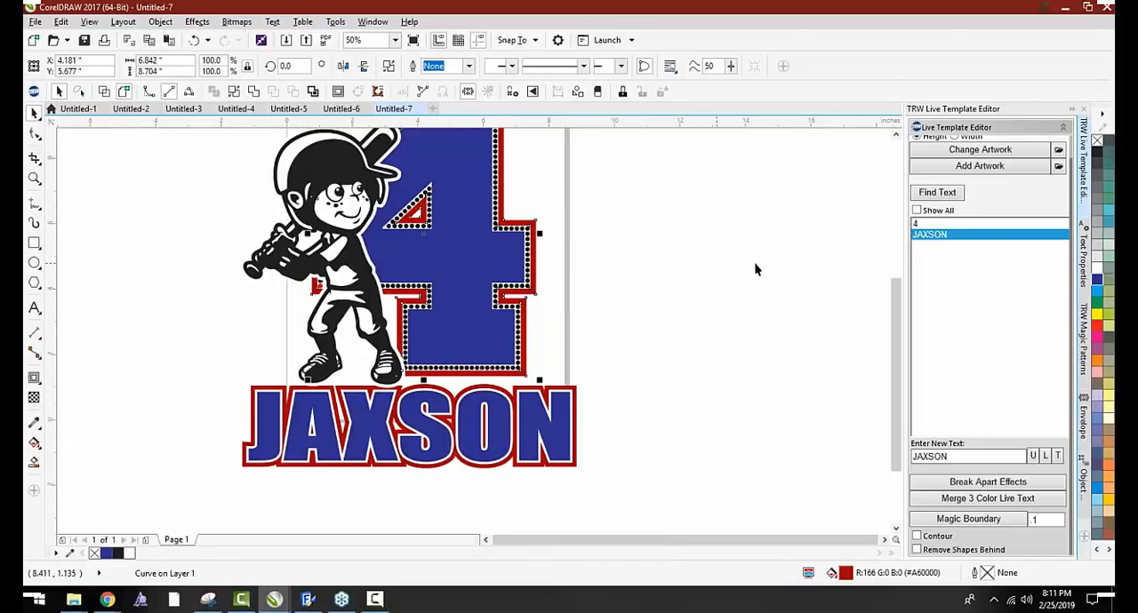
pyautogui.click(1096, 301)
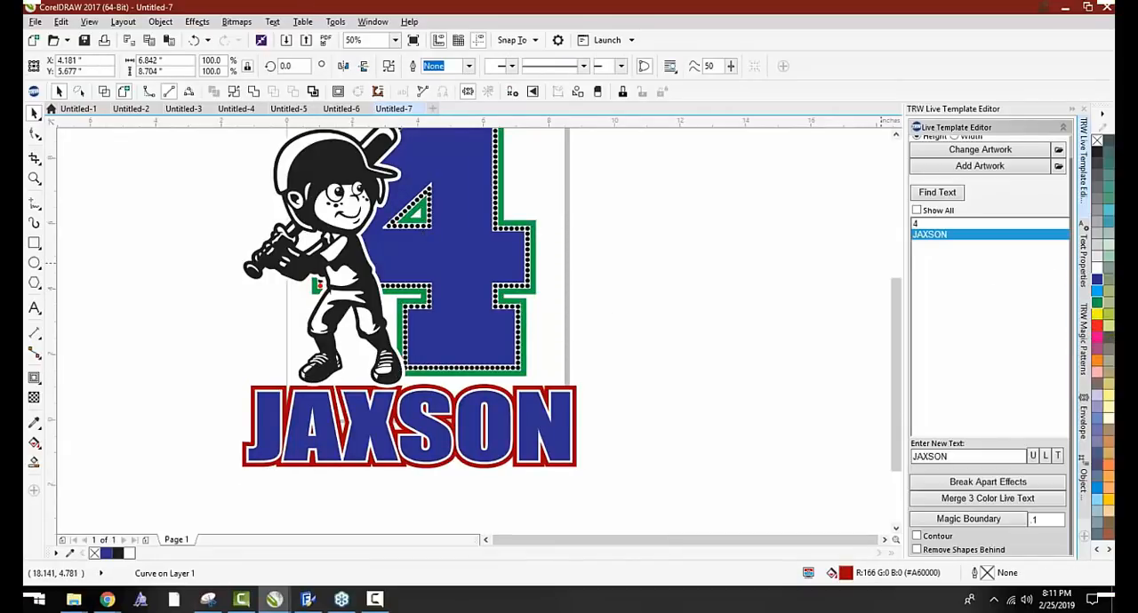
pyautogui.click(567, 317)
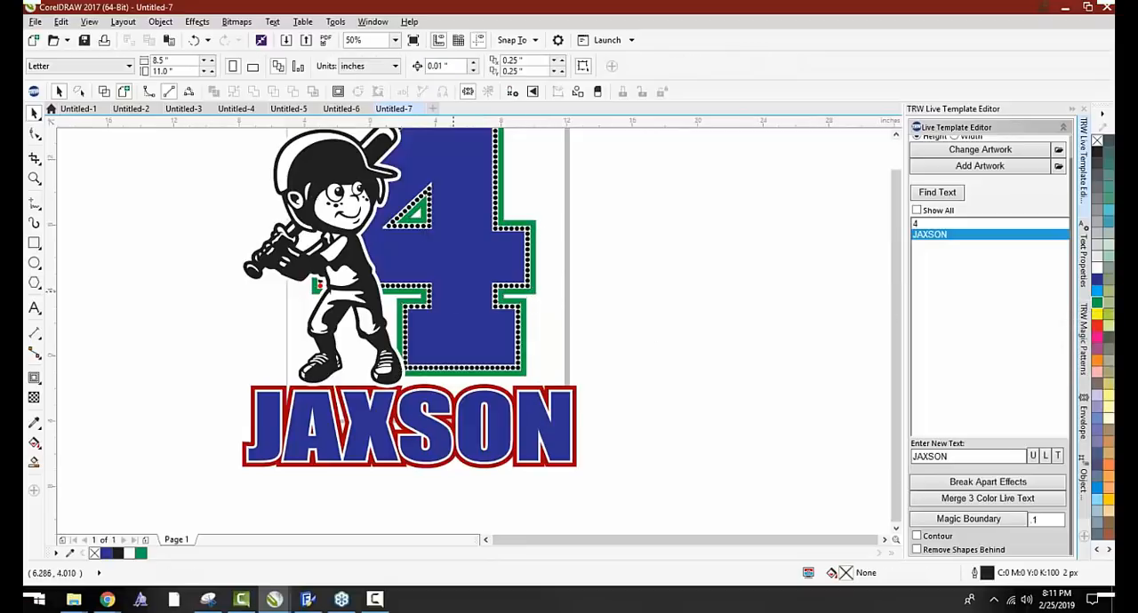
# Examine the stone outline and contour around the number 4 up close
pyautogui.scroll(1, 395, 224)
pyautogui.click(398, 237)
pyautogui.click(656, 220)
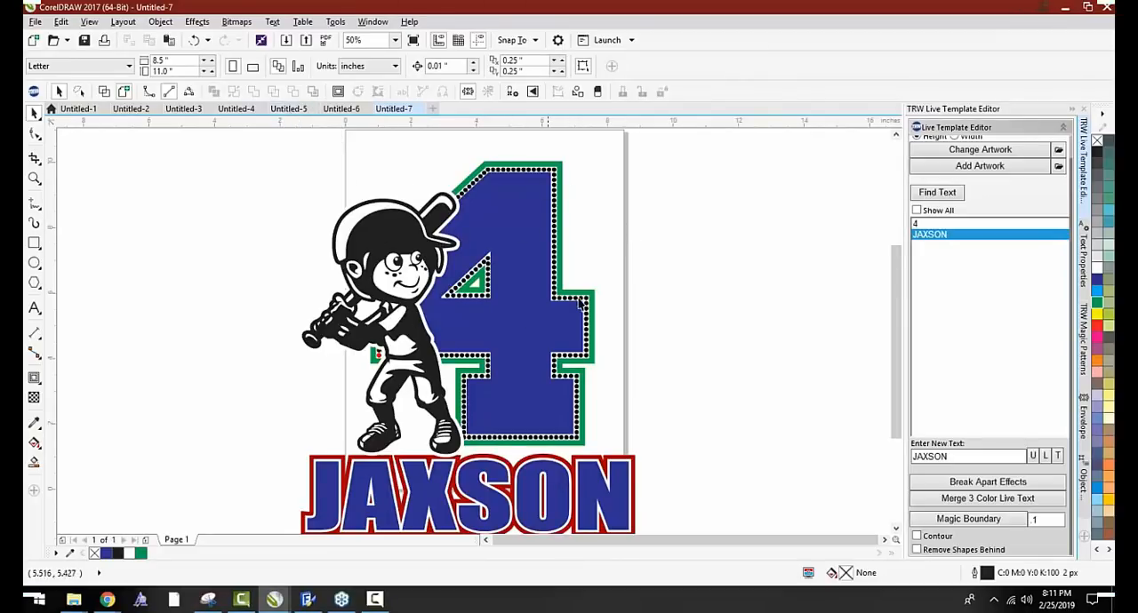
pyautogui.scroll(3, 576, 400)
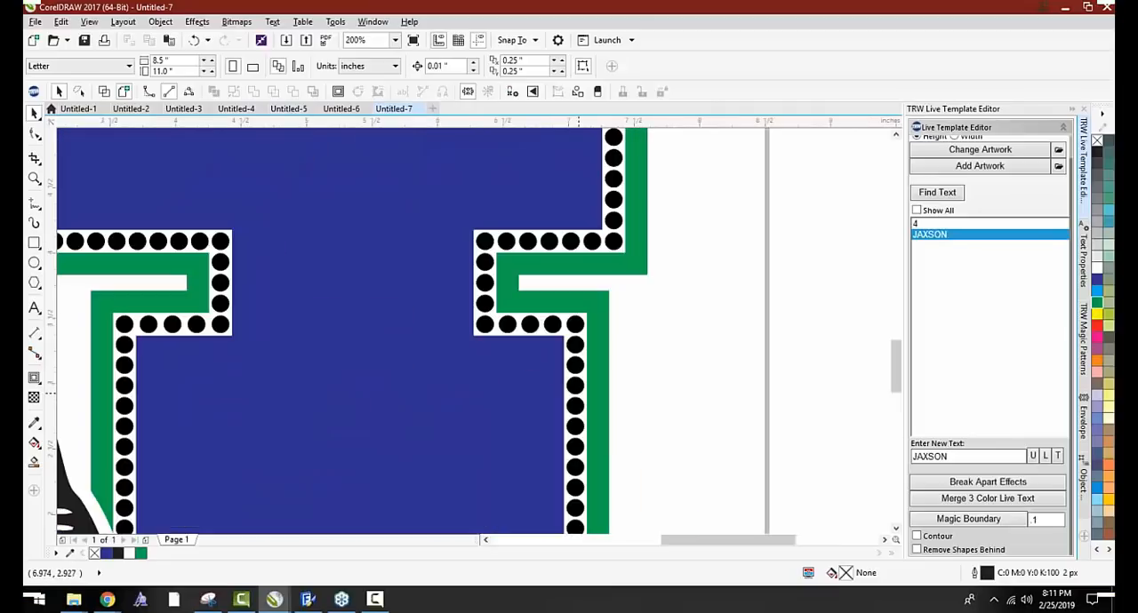
pyautogui.scroll(2, 575, 338)
pyautogui.scroll(-3, 579, 323)
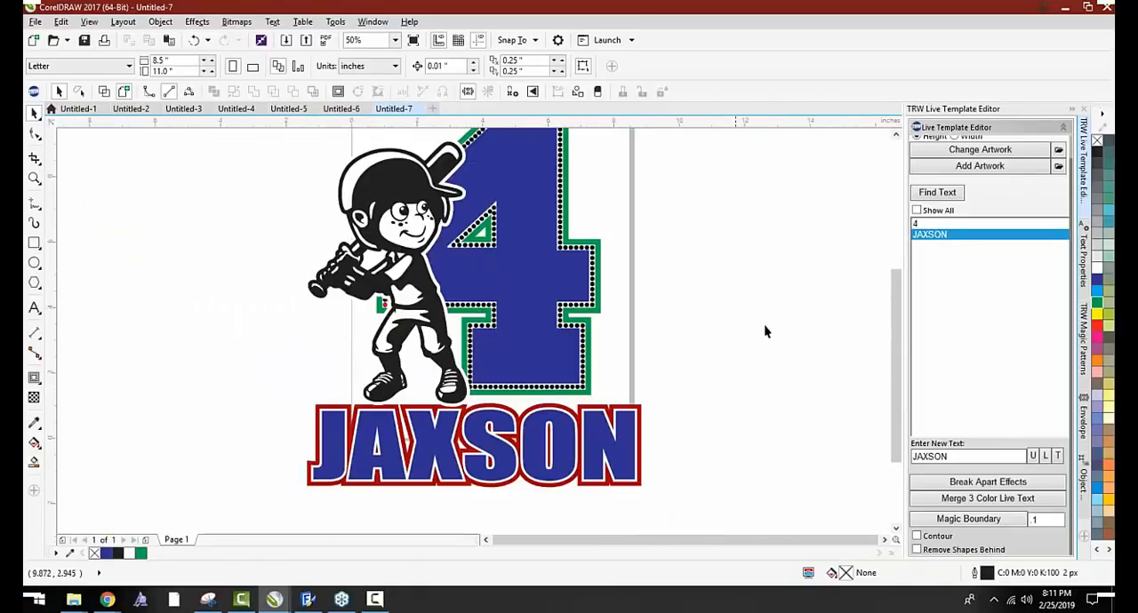
pyautogui.scroll(-1, 612, 313)
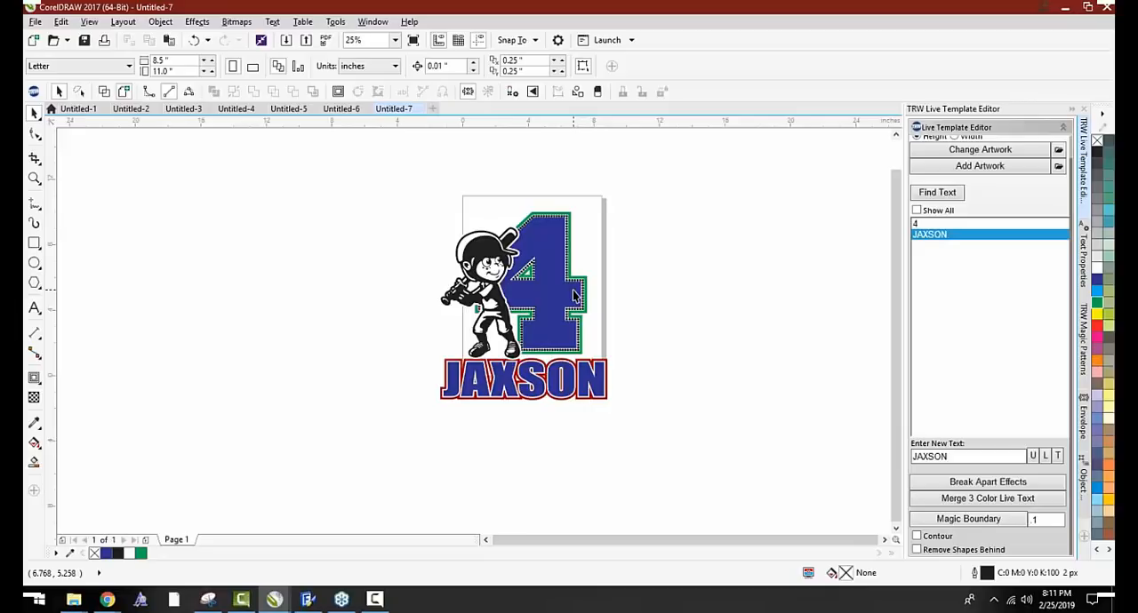
# Add the text 6 to the left of the design and scale it up to about 4.9 inches high
pyautogui.click(34, 308)
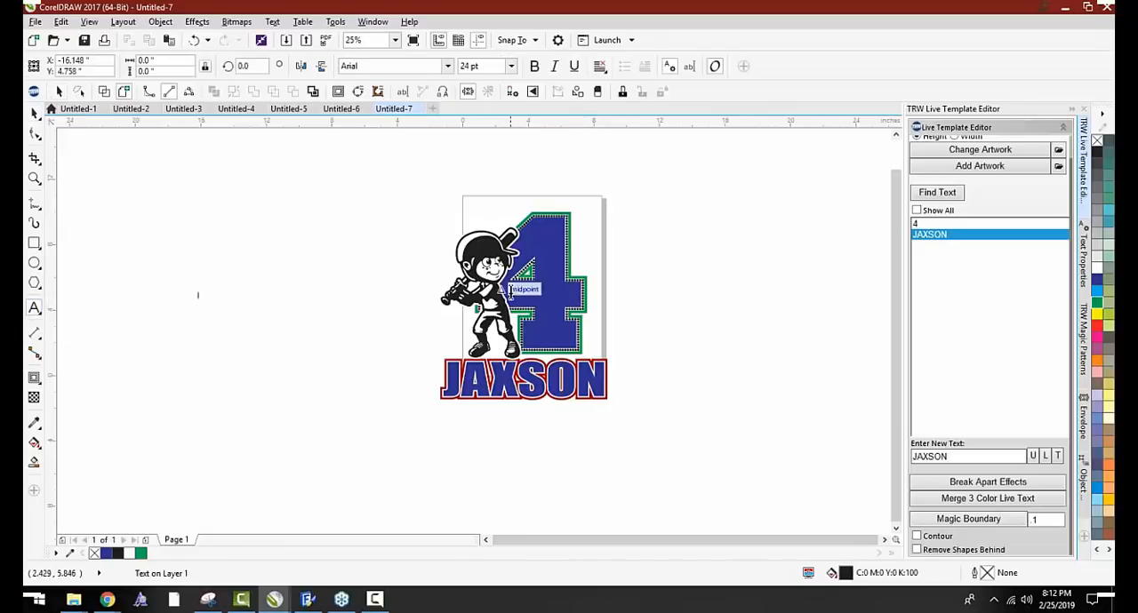
pyautogui.scroll(1, 523, 266)
pyautogui.scroll(-1, 566, 285)
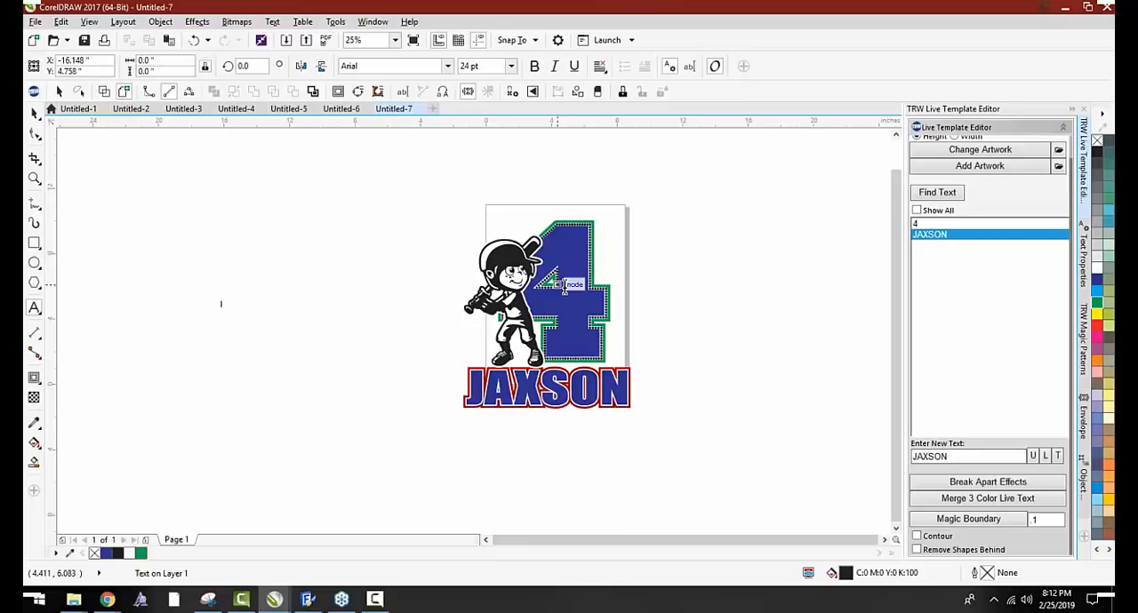
pyautogui.click(36, 114)
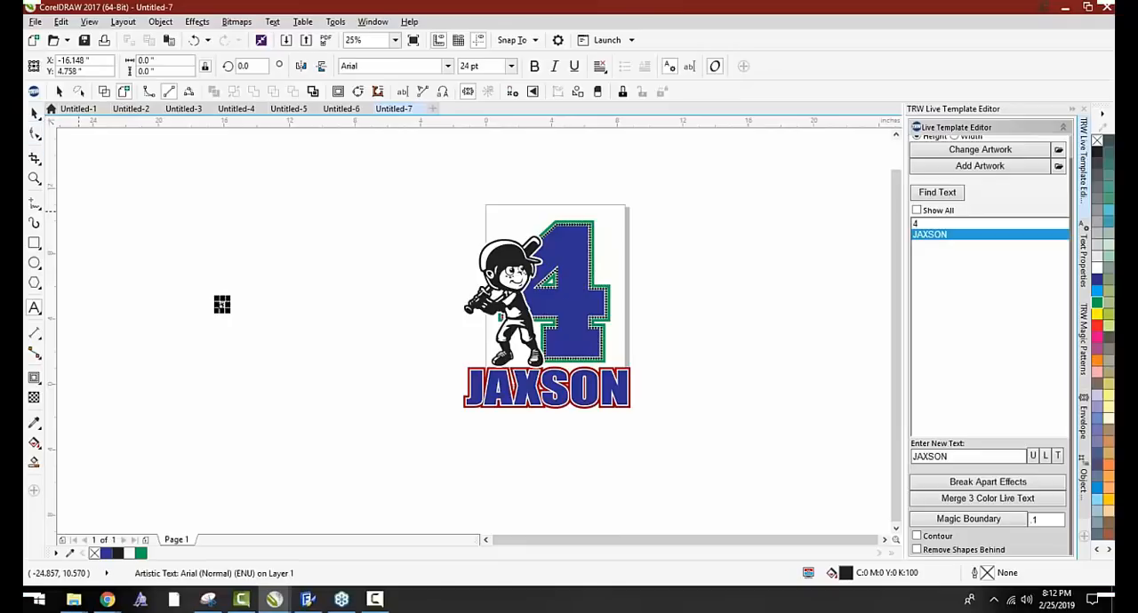
pyautogui.moveTo(227, 299); pyautogui.dragTo(352, 222)
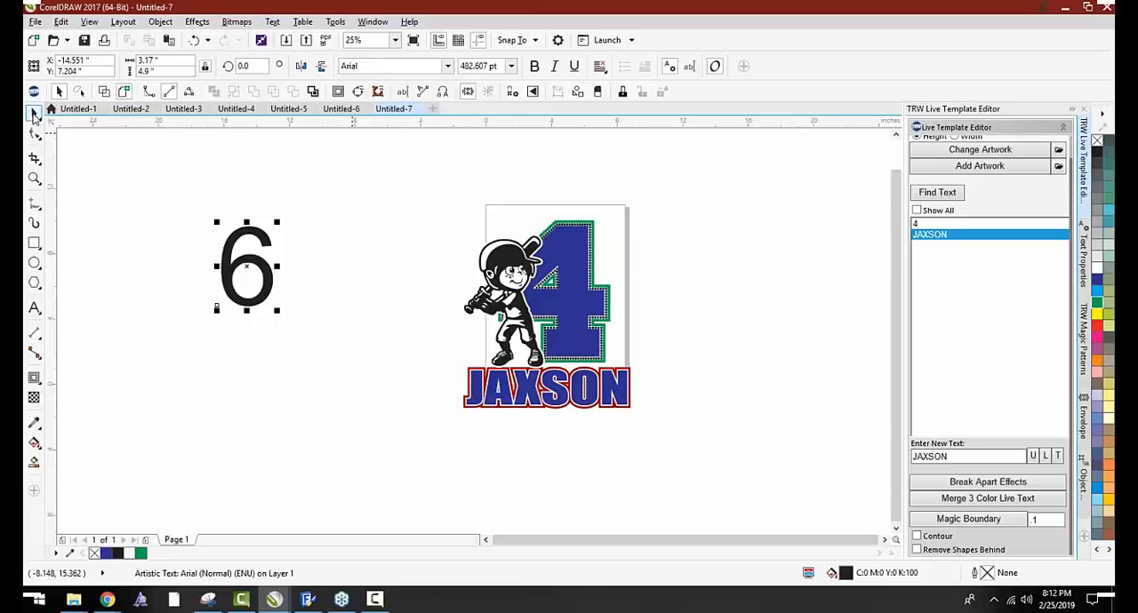
# Set the 6 in the Bangers font and enlarge it to about 5.6 by 8.5 inches
pyautogui.click(131, 182)
pyautogui.click(226, 245)
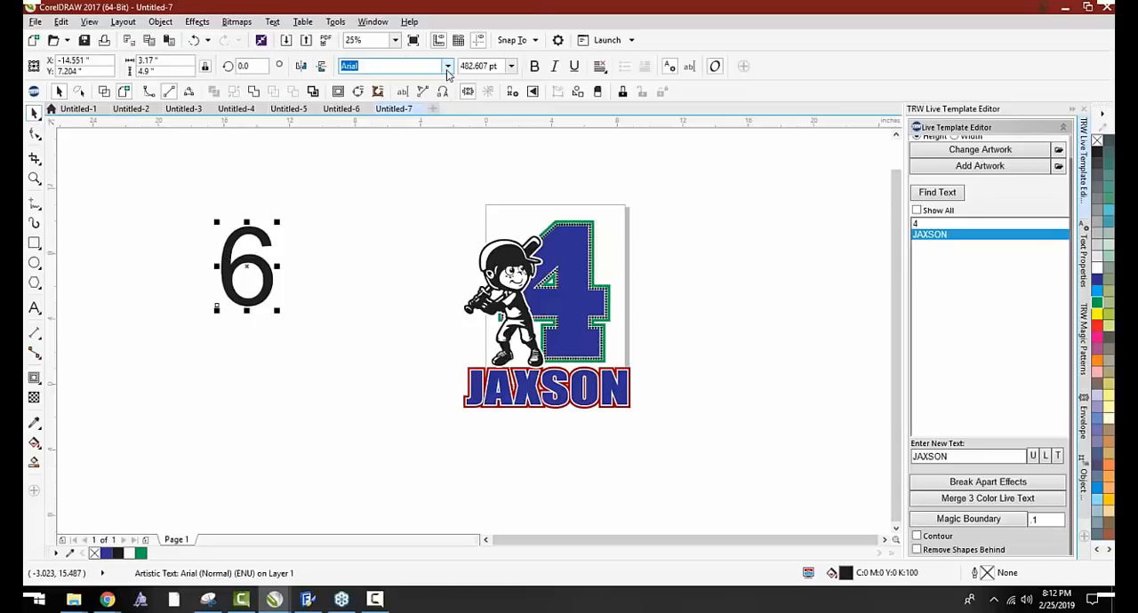
pyautogui.click(447, 66)
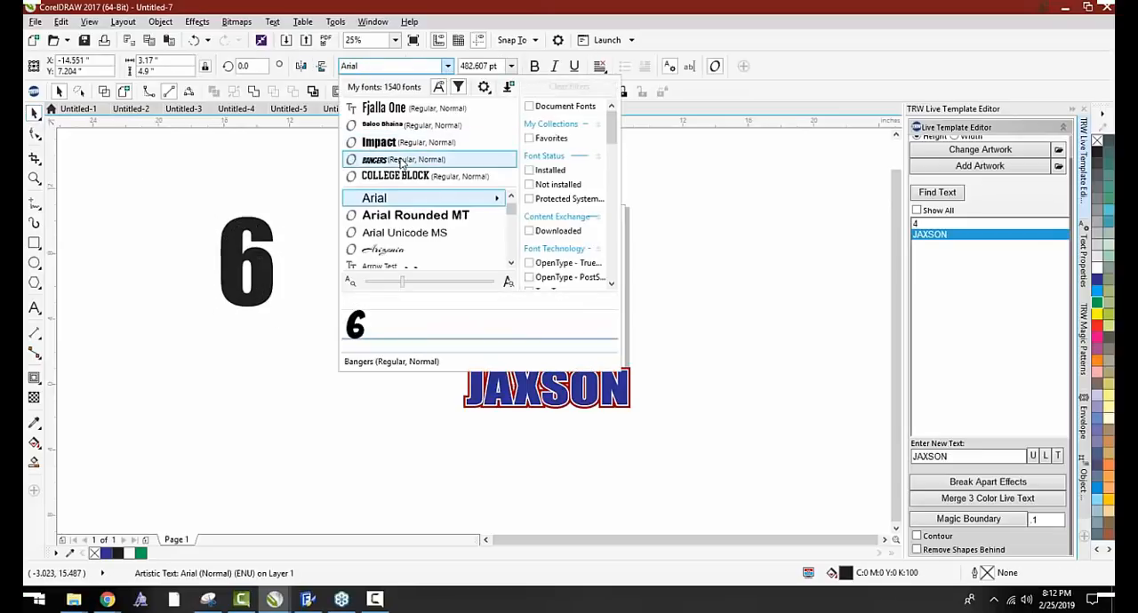
pyautogui.click(373, 160)
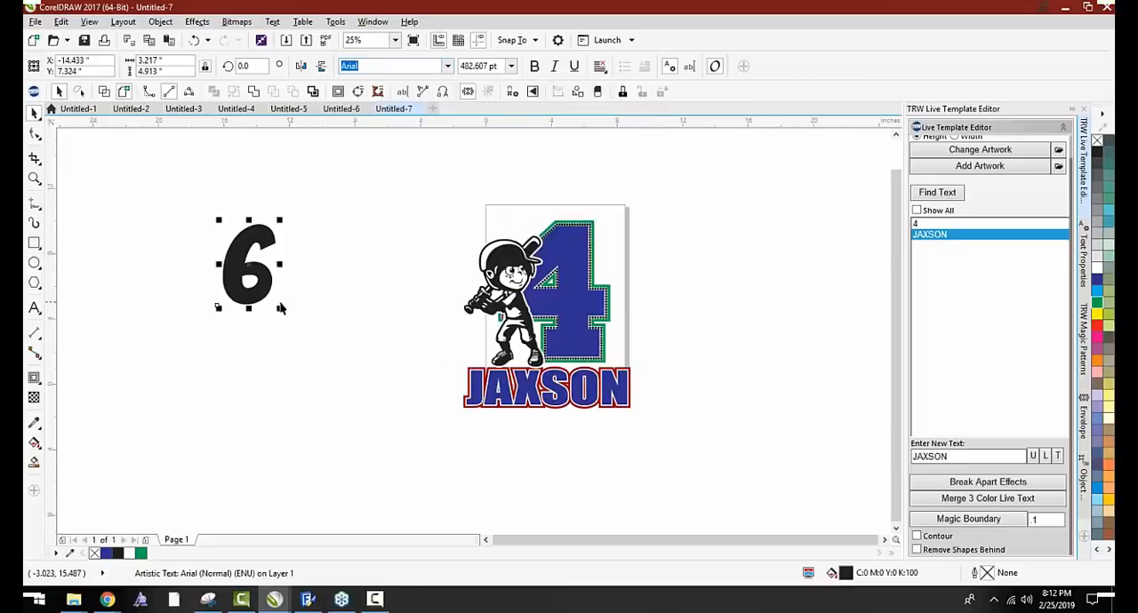
pyautogui.moveTo(279, 311); pyautogui.dragTo(320, 366)
pyautogui.moveTo(242, 279); pyautogui.dragTo(260, 298)
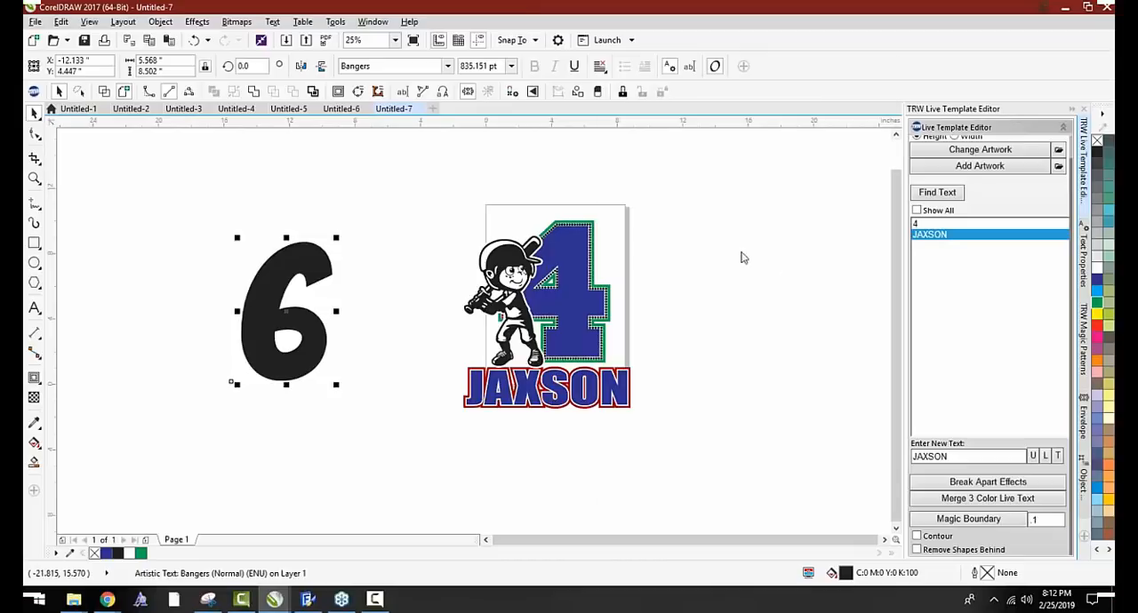
# Open the Design Wizard and apply Stone Outline with Contour to the 6 using a 0.17 contour
pyautogui.click(657, 190)
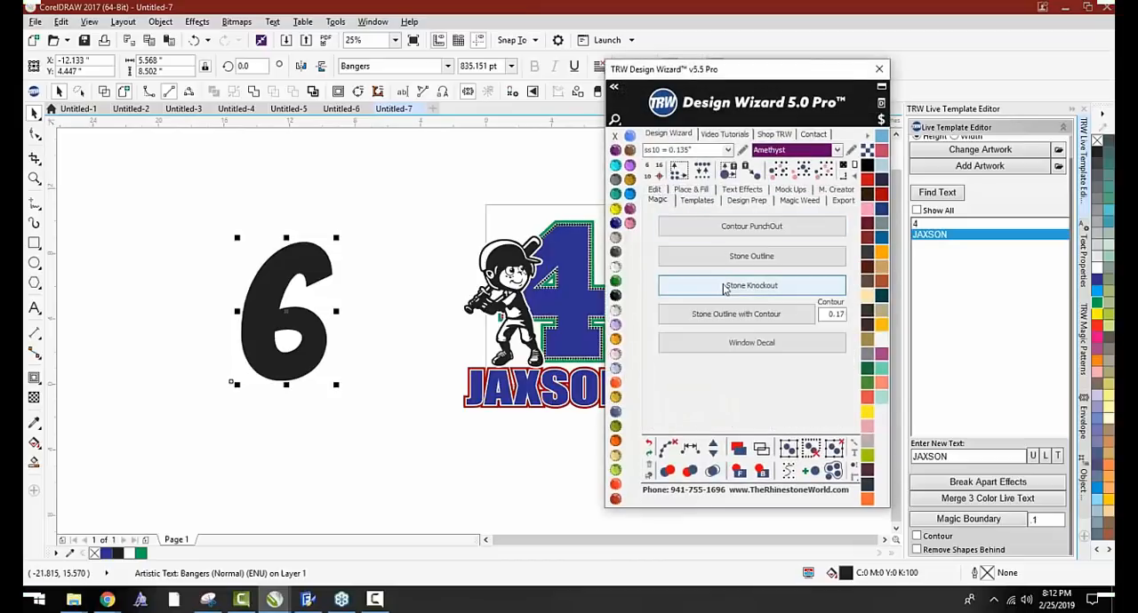
pyautogui.click(720, 315)
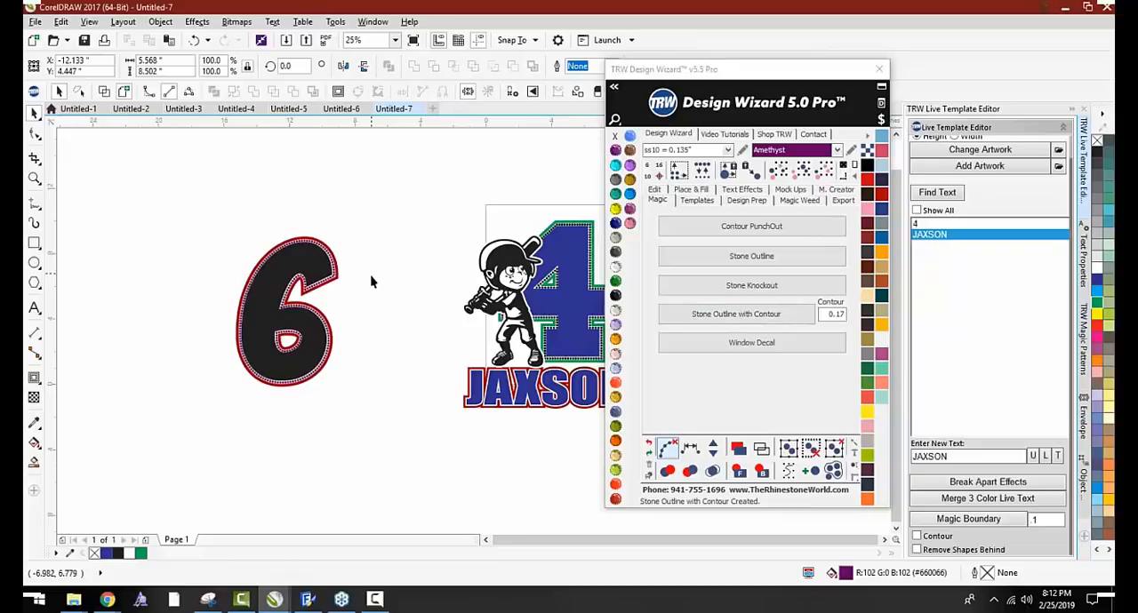
pyautogui.scroll(5, 296, 283)
pyautogui.scroll(4, 399, 408)
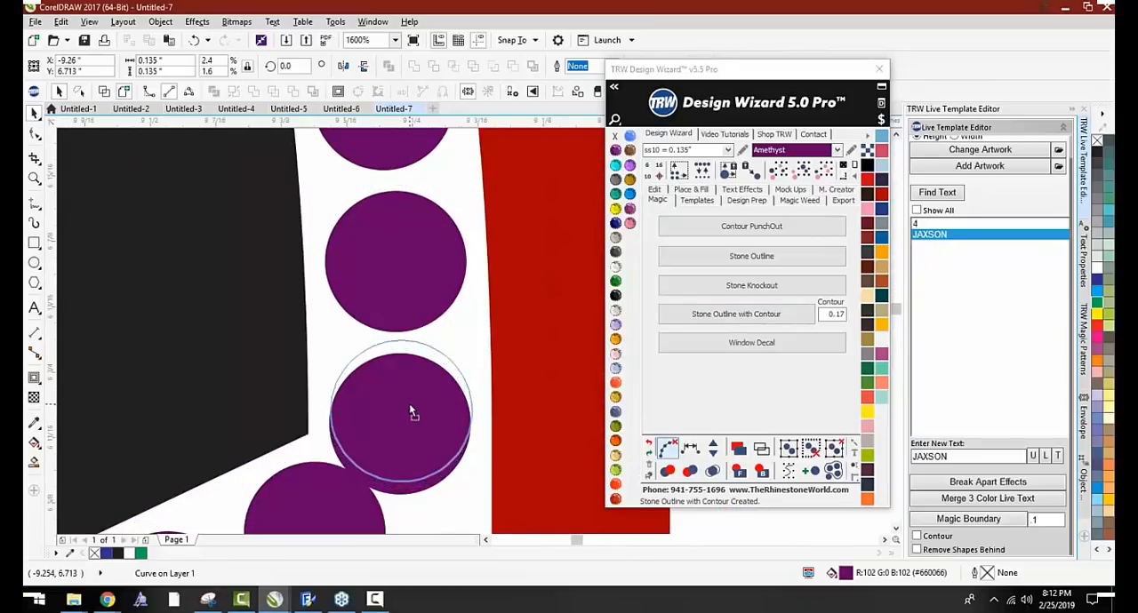
# Colour the outer contour of the 6 Aquamarine and fill the 6 itself with Blue Zircon
pyautogui.click(409, 404)
pyautogui.scroll(-3, 413, 395)
pyautogui.scroll(-6, 419, 388)
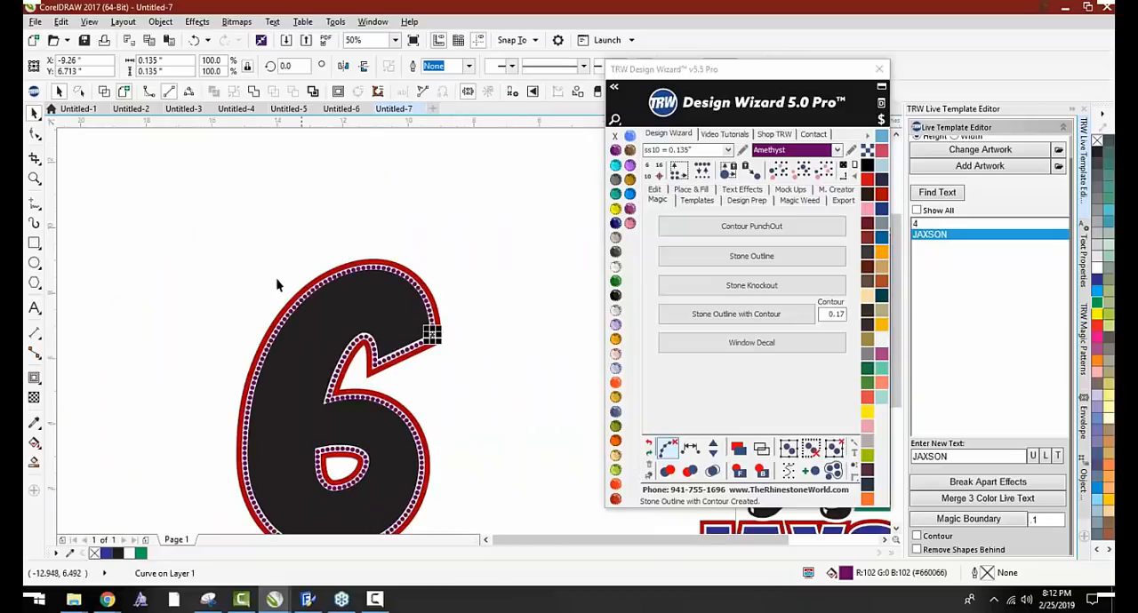
pyautogui.scroll(2, 284, 365)
pyautogui.scroll(-2, 180, 300)
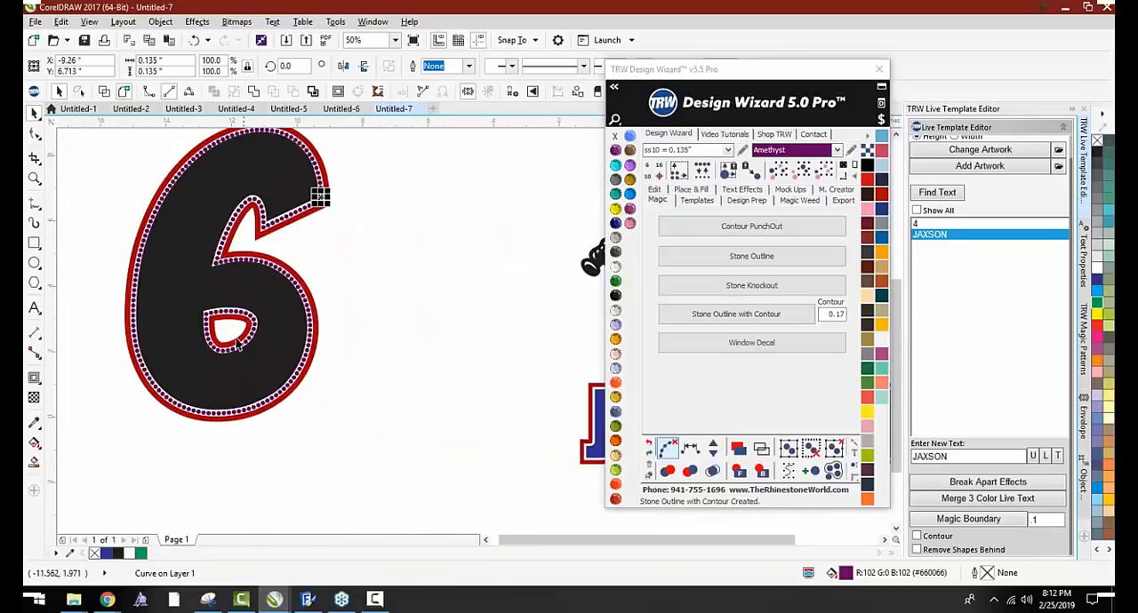
pyautogui.click(202, 260)
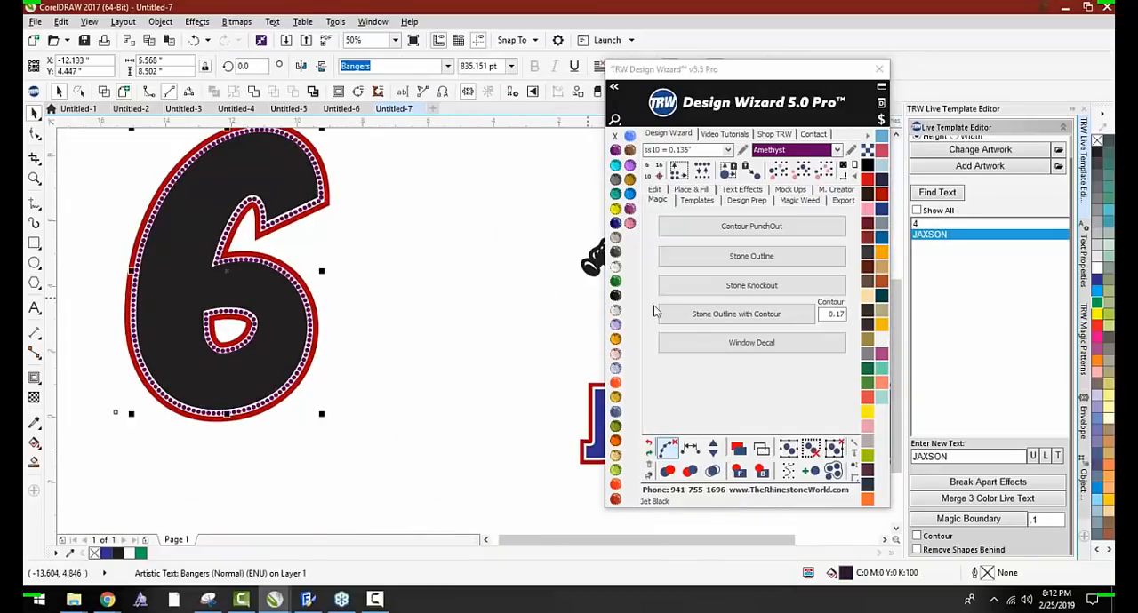
pyautogui.click(883, 238)
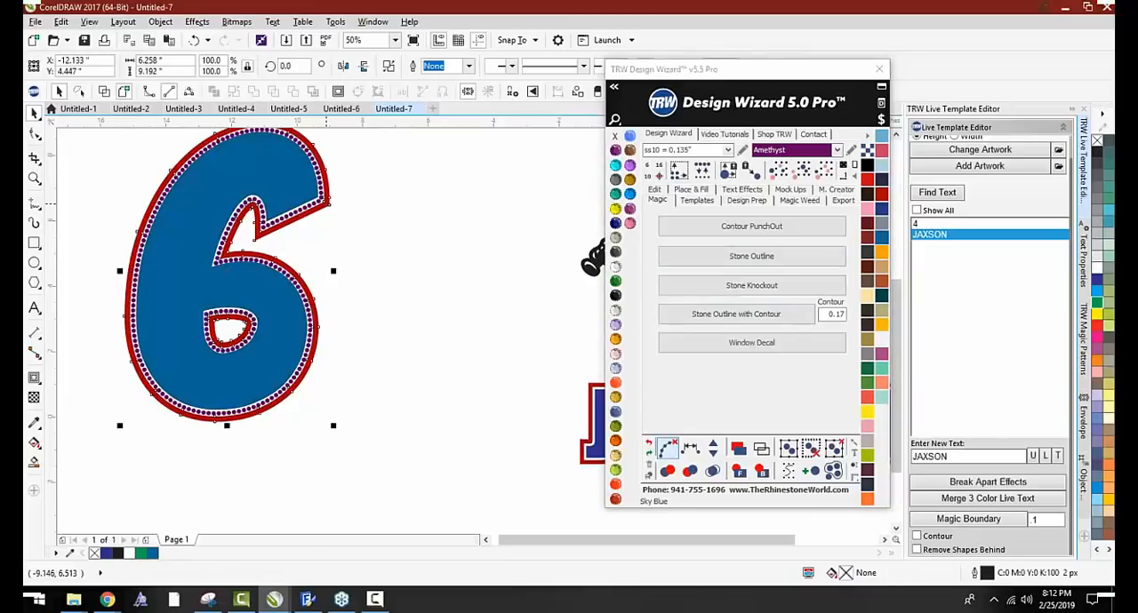
pyautogui.click(615, 166)
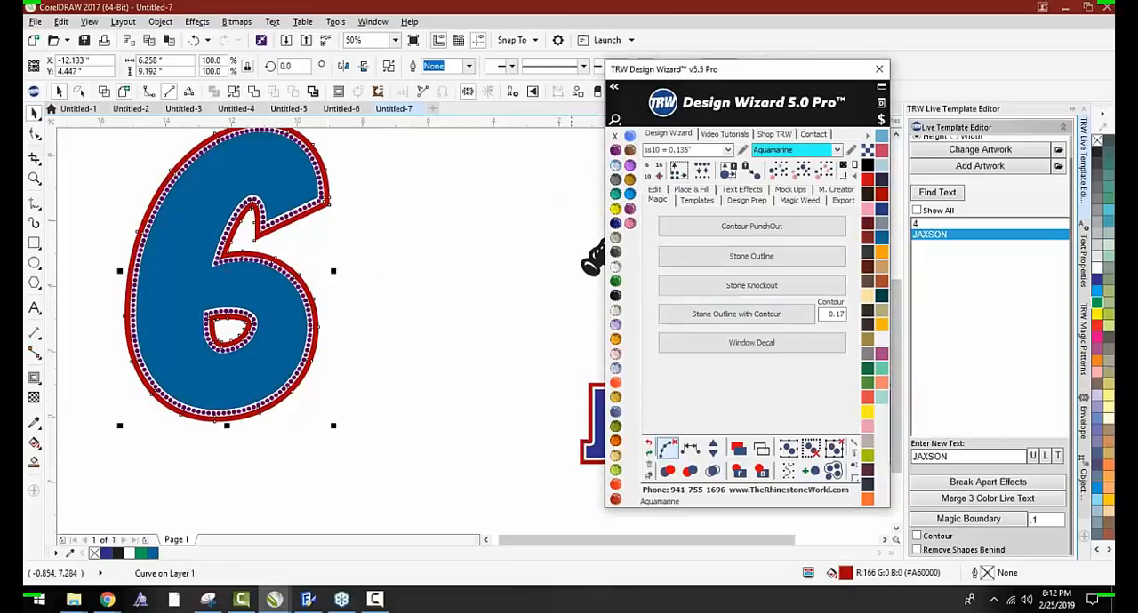
pyautogui.click(272, 197)
pyautogui.click(615, 194)
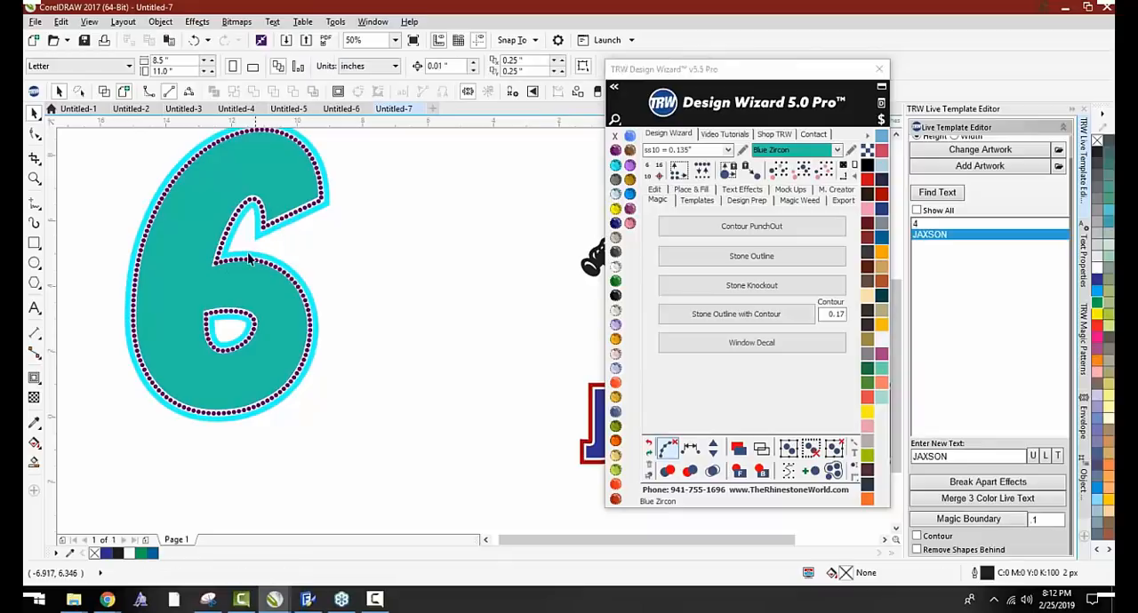
# Start adding artwork and open the Kids Live Templates and Clipart Mega Pack Vol. 2 Clipart CDR folder
pyautogui.scroll(-1, 212, 258)
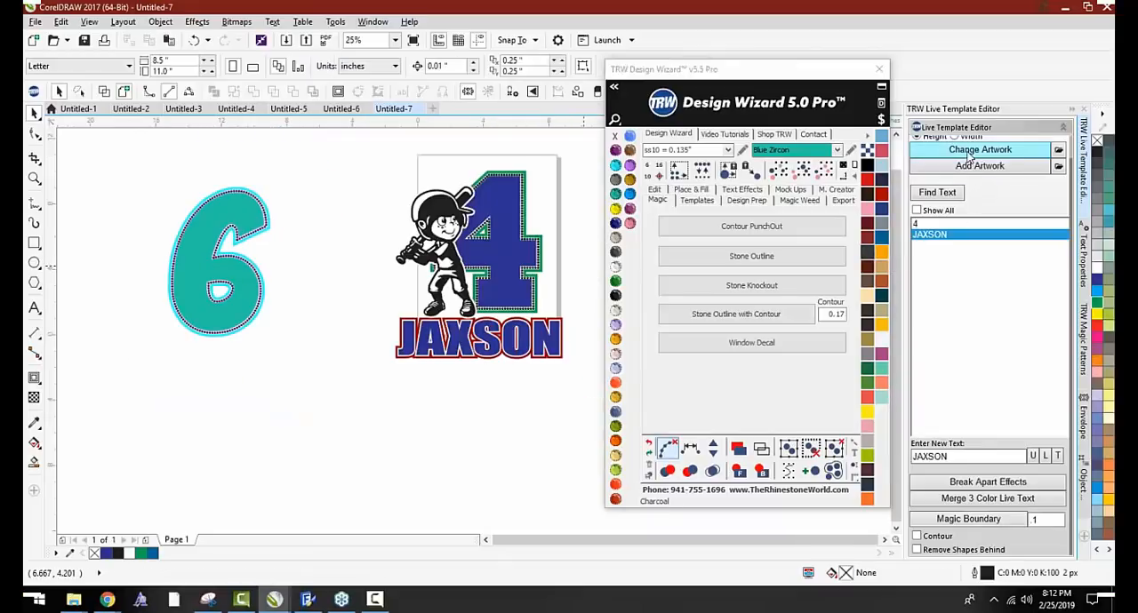
pyautogui.click(962, 169)
pyautogui.scroll(-6, 498, 239)
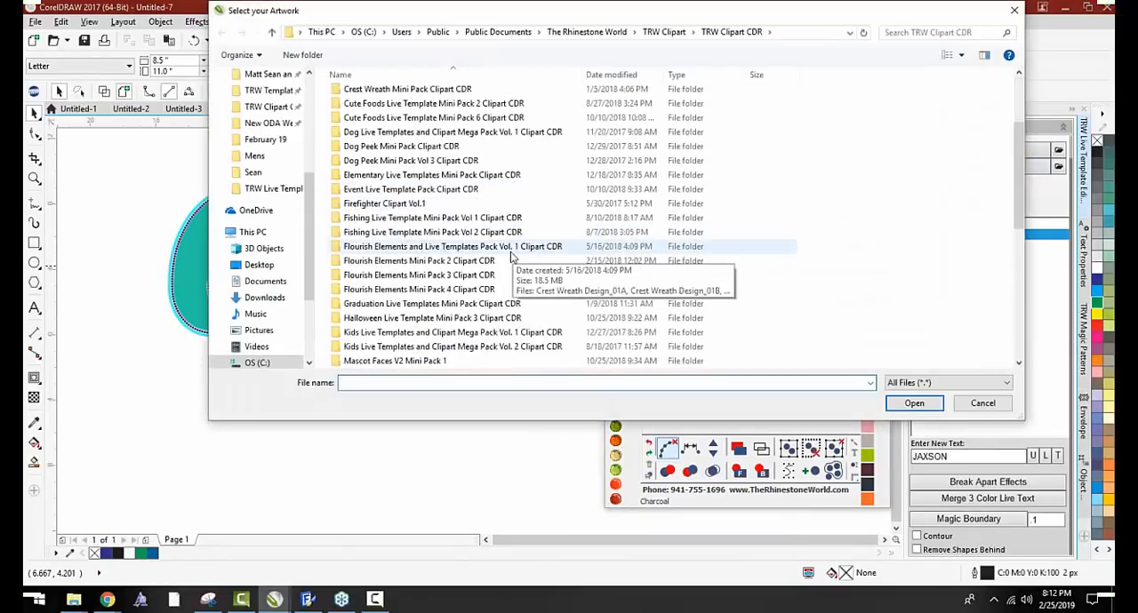
pyautogui.scroll(-1, 434, 219)
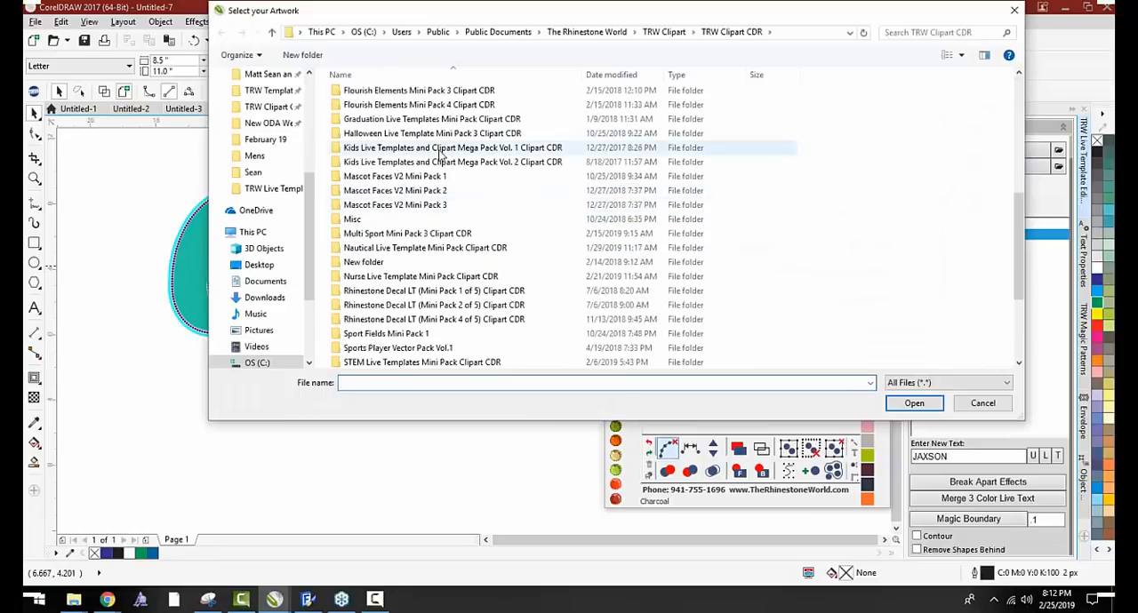
pyautogui.click(436, 162)
pyautogui.doubleClick(435, 162)
# Search the clipart folder for MER and import Kids Vector Pack 2 0055A Mermaid
pyautogui.click(903, 32)
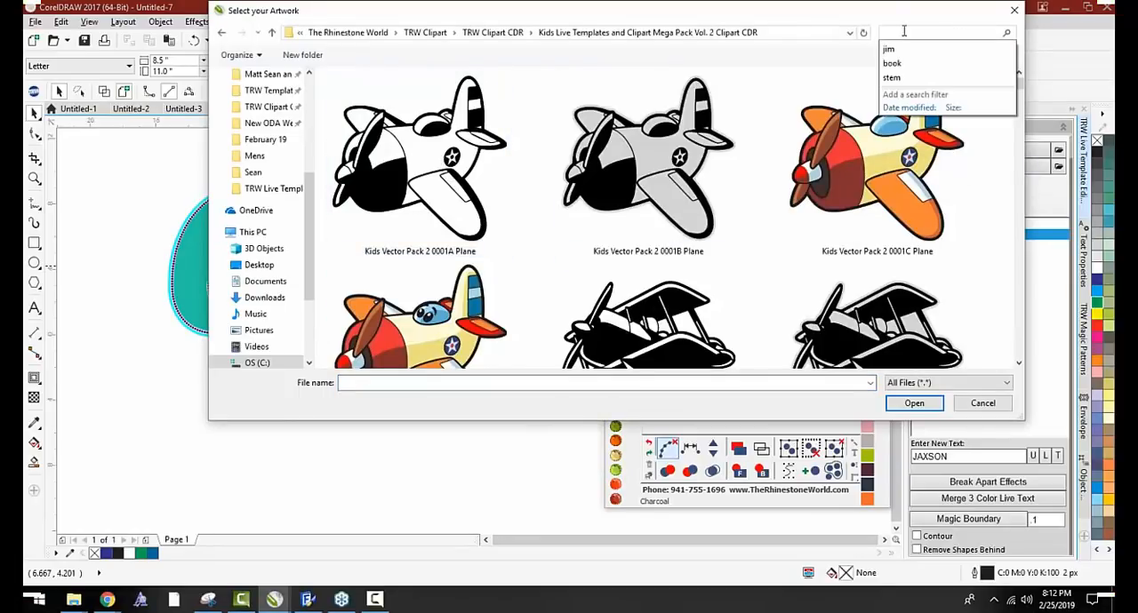
pyautogui.write('MER')
pyautogui.scroll(-5, 658, 218)
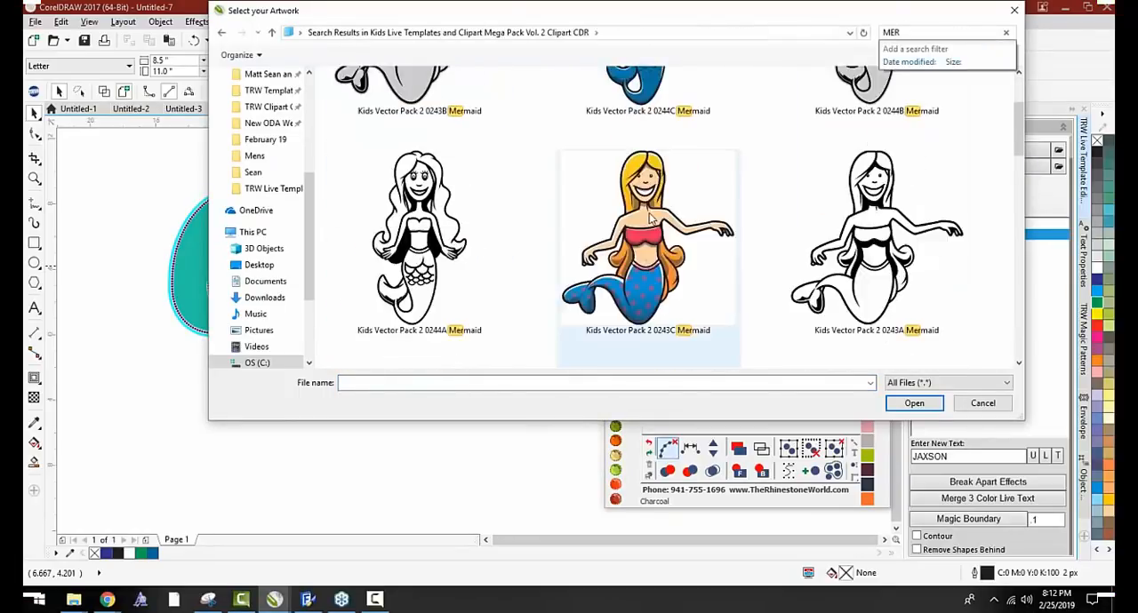
pyautogui.scroll(-1, 676, 233)
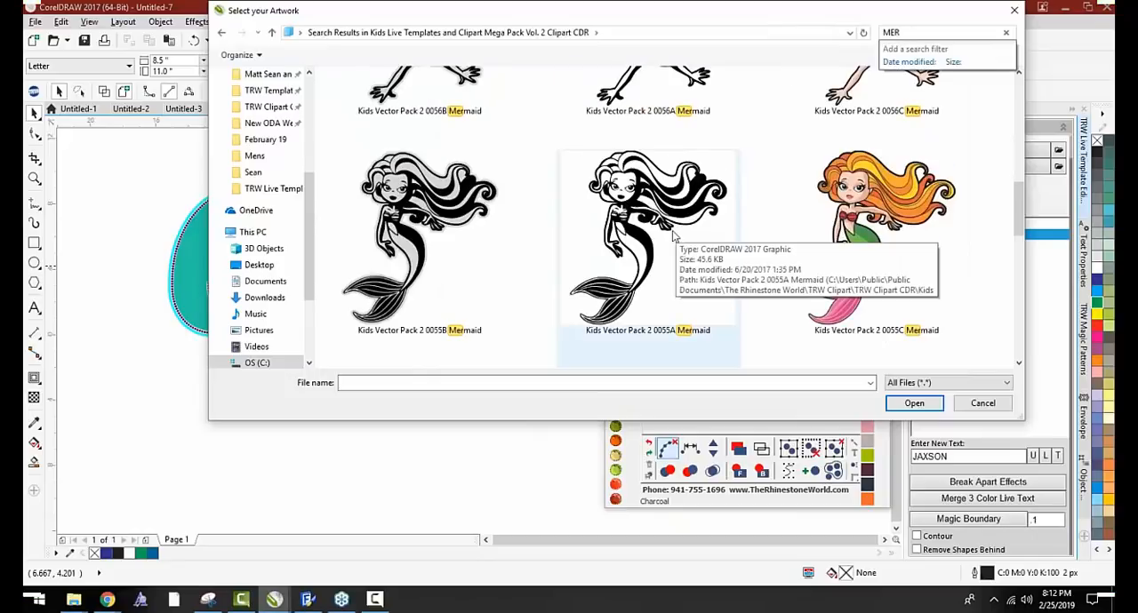
pyautogui.doubleClick(672, 236)
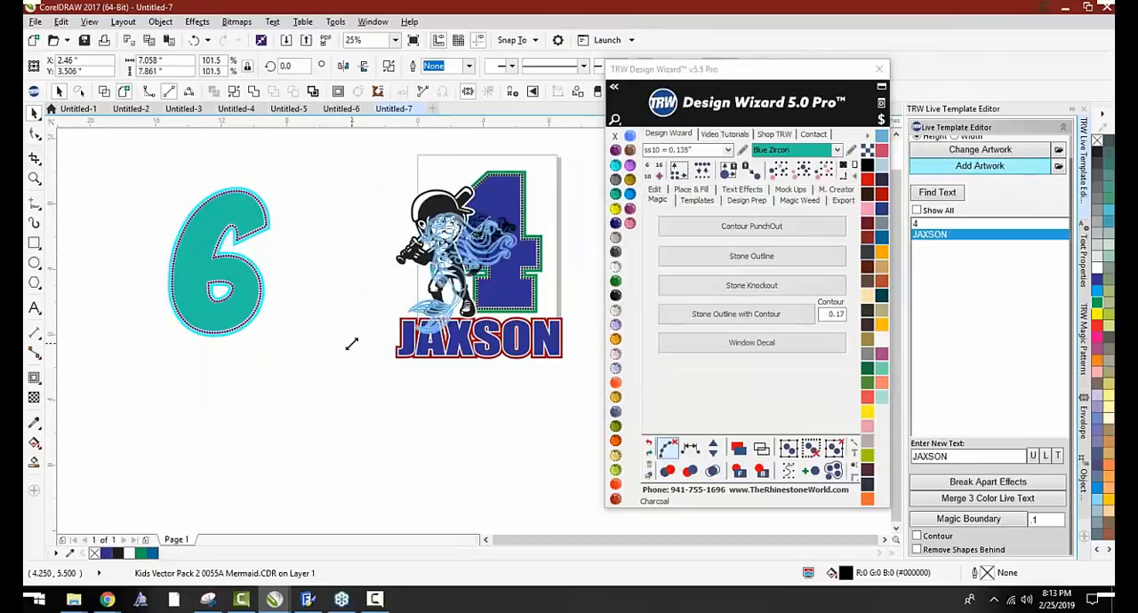
# Move the mermaid onto the right side of the 6 and apply a Magic Boundary of .1 around it
pyautogui.moveTo(448, 266); pyautogui.dragTo(258, 267)
pyautogui.scroll(1, 258, 262)
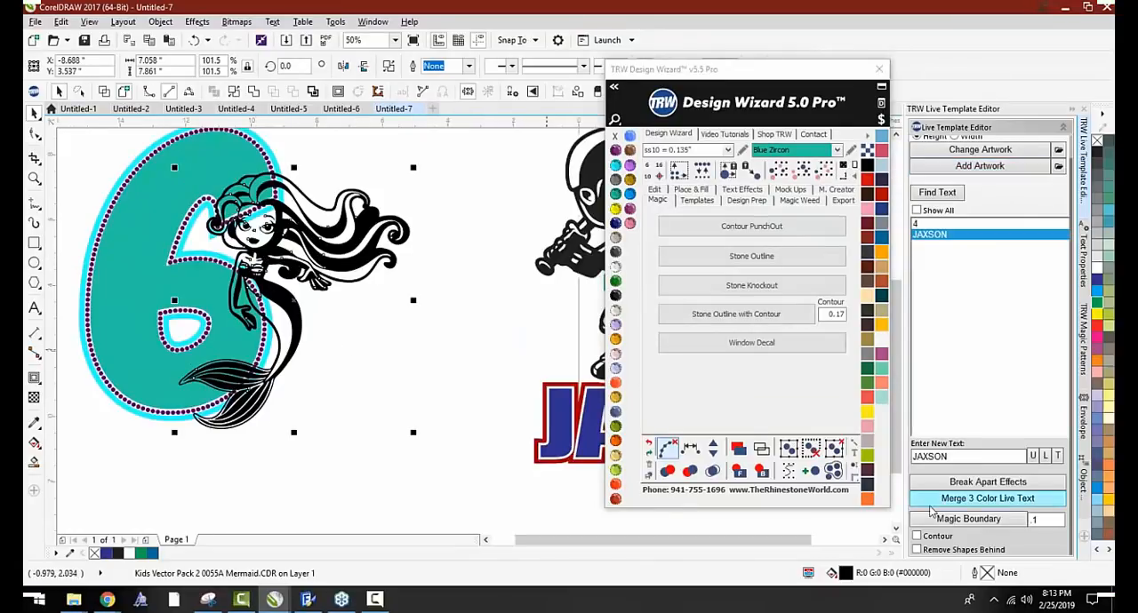
pyautogui.click(933, 518)
# Fill the mermaid's boundary with Crystal and recolour the mermaid artwork TRW Fuchsia
pyautogui.scroll(1, 233, 283)
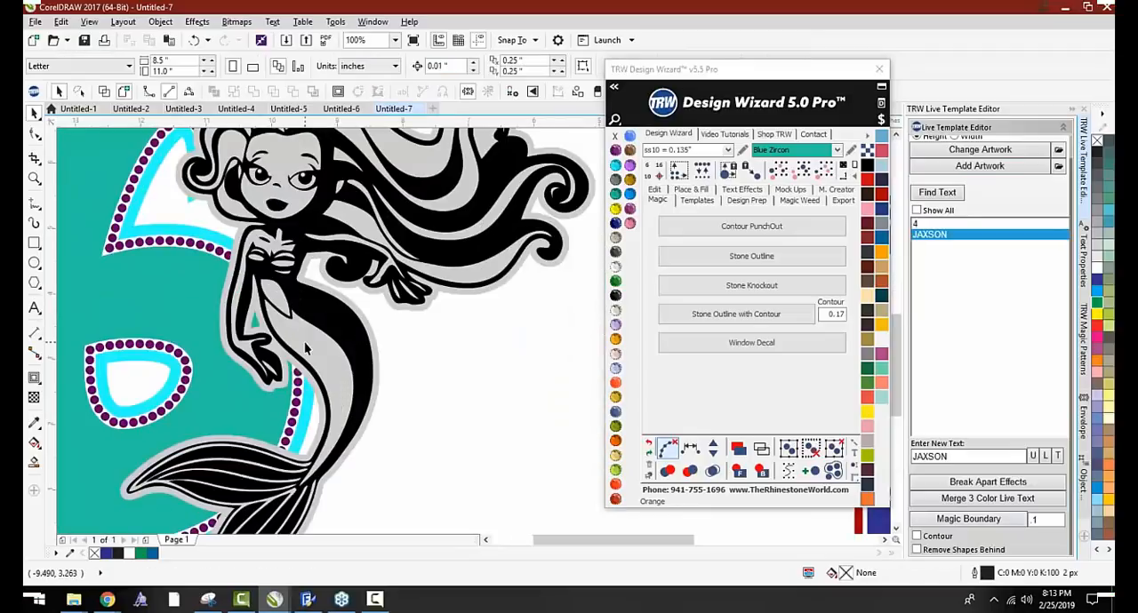
pyautogui.click(305, 349)
pyautogui.click(616, 269)
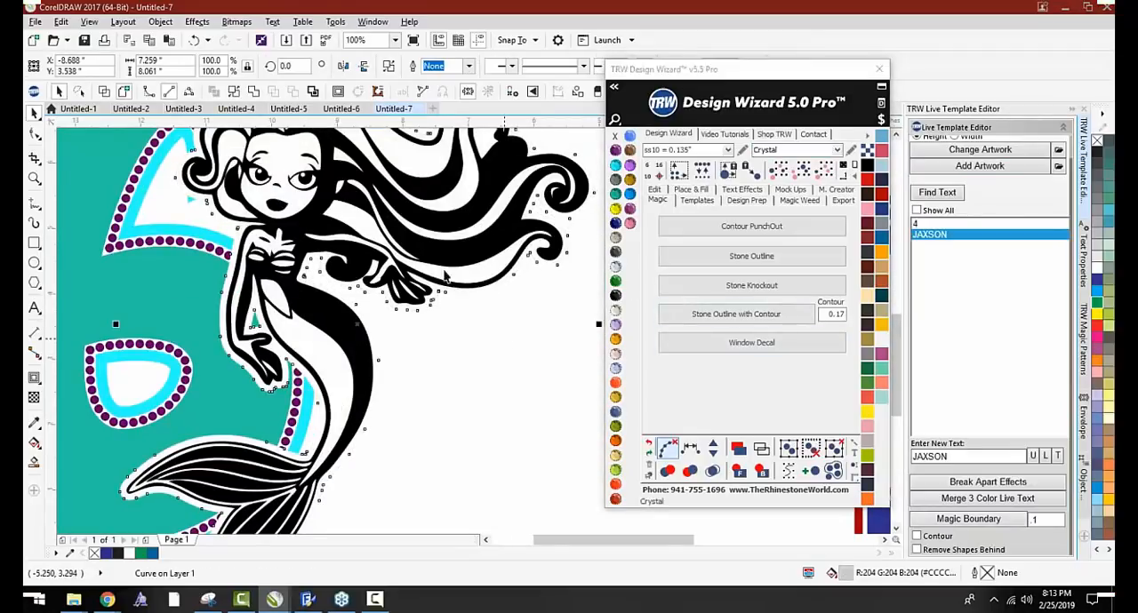
pyautogui.click(462, 302)
pyautogui.click(416, 256)
pyautogui.click(629, 224)
pyautogui.click(476, 340)
pyautogui.scroll(-1, 398, 303)
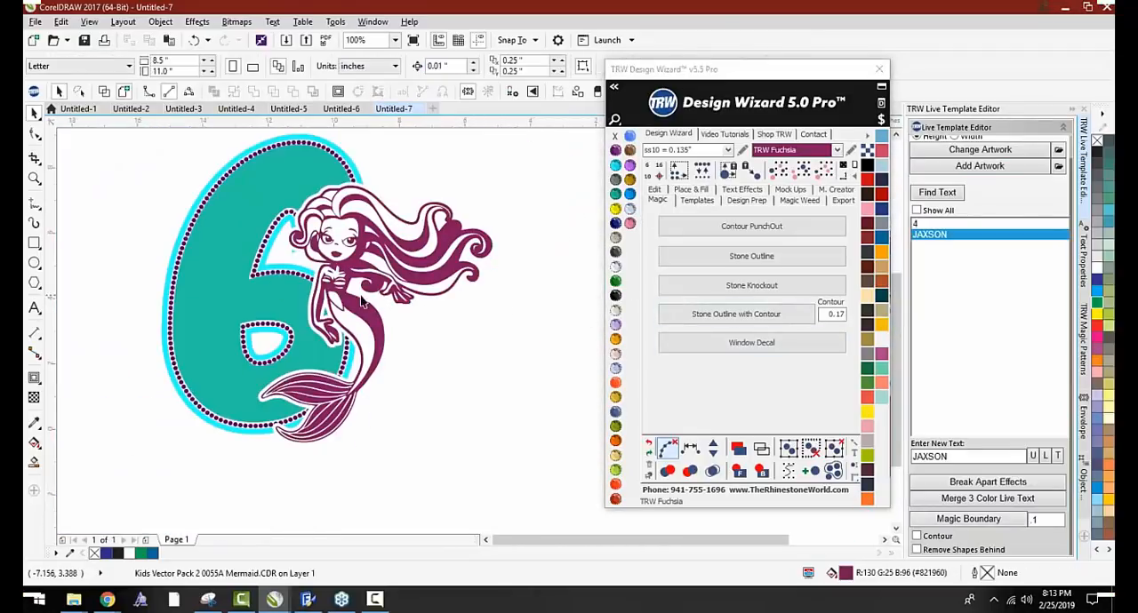
# Copy the outlined player name beneath the 6, scale it down to about 8.3 inches wide and centre it under the number
pyautogui.scroll(-1, 315, 211)
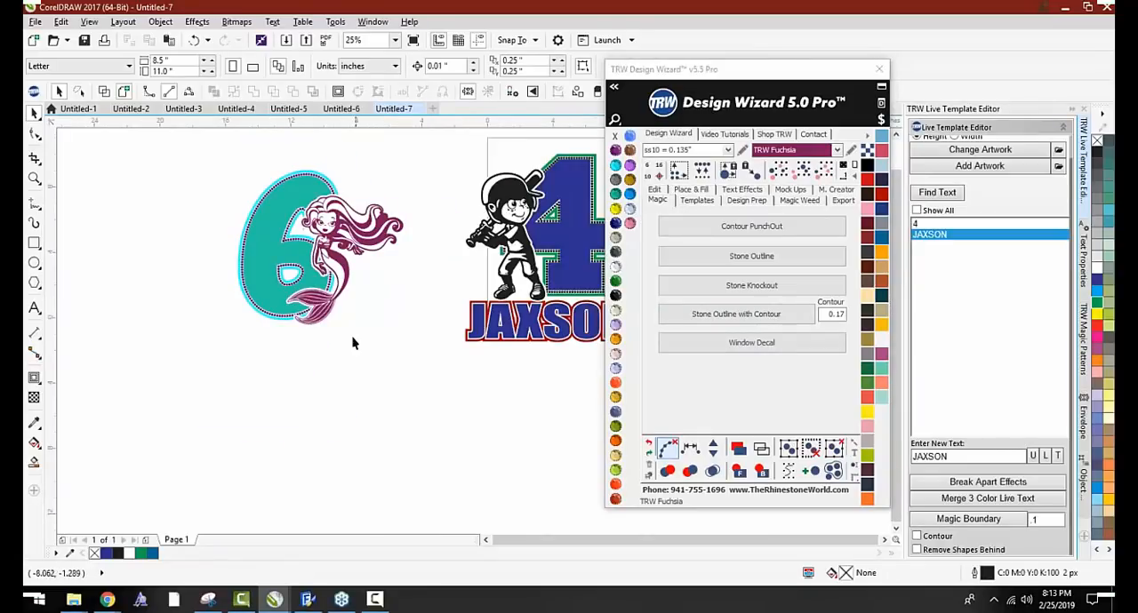
pyautogui.scroll(-1, 360, 347)
pyautogui.moveTo(514, 322); pyautogui.dragTo(355, 342)
pyautogui.scroll(2, 355, 343)
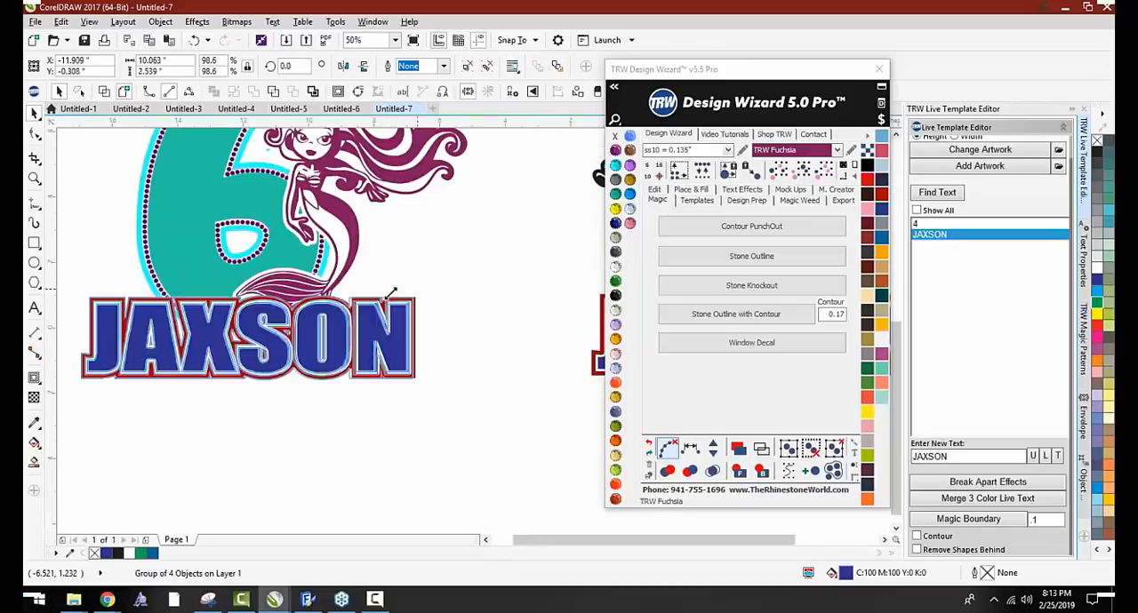
pyautogui.moveTo(391, 293); pyautogui.dragTo(390, 296)
pyautogui.moveTo(346, 328); pyautogui.dragTo(351, 354)
# Replace the copied name's text with the second player's first name and reconfirm the text edit to refresh its outlines
pyautogui.click(34, 308)
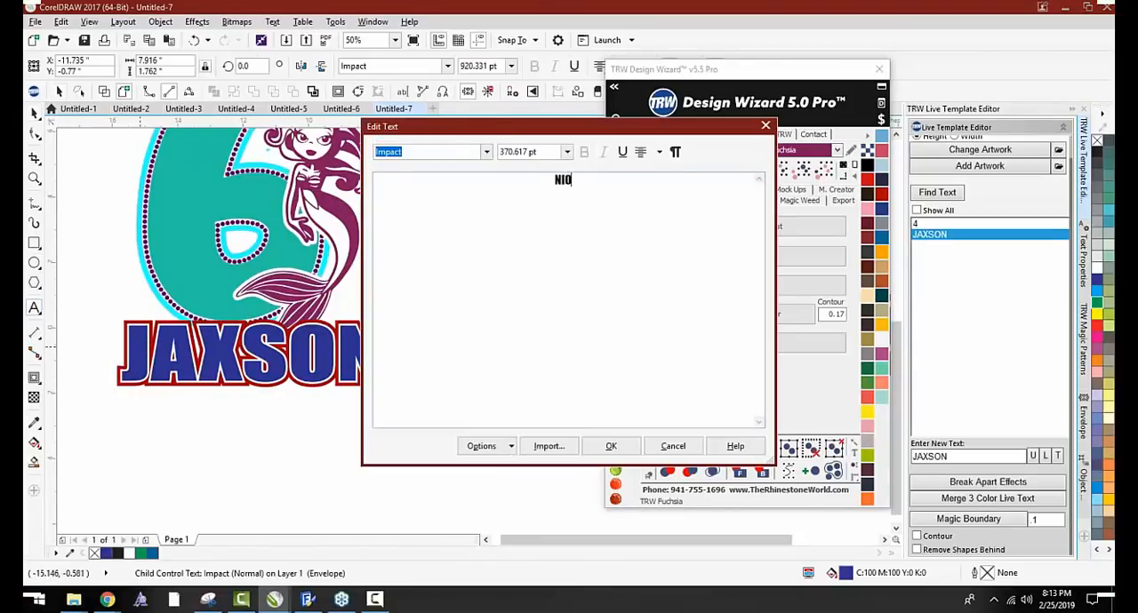
pyautogui.click(622, 448)
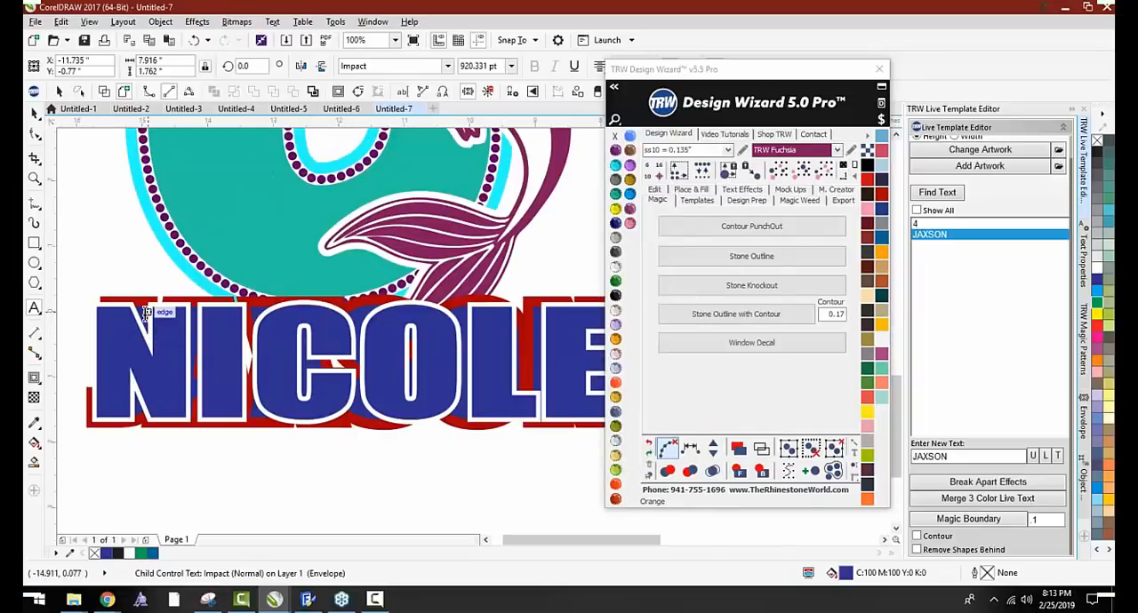
pyautogui.hotkey('ctrl', 'shift', 't')
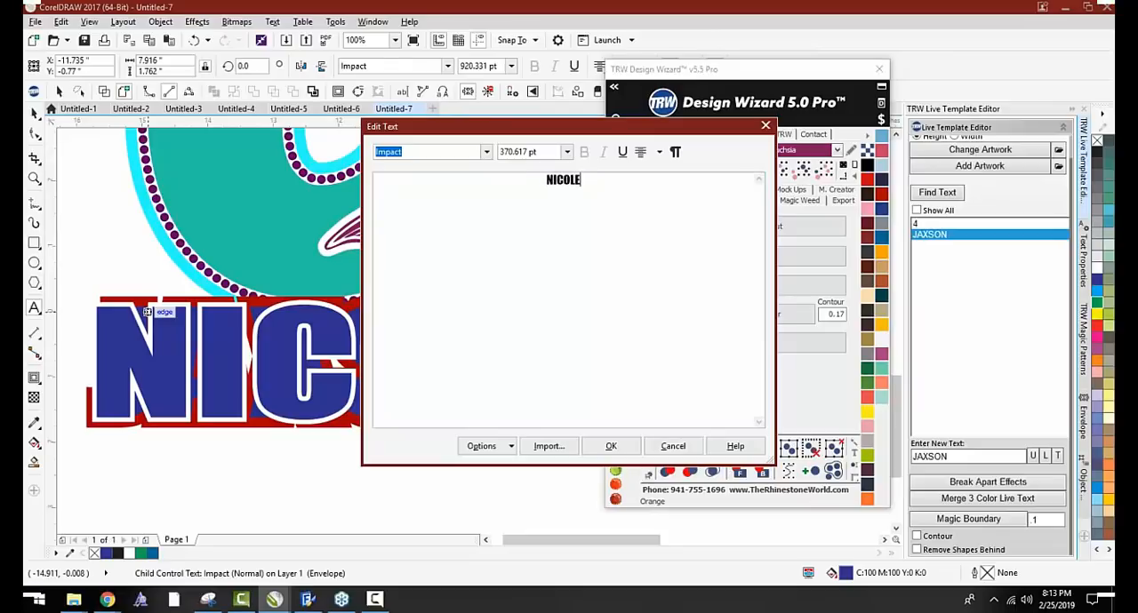
pyautogui.click(610, 446)
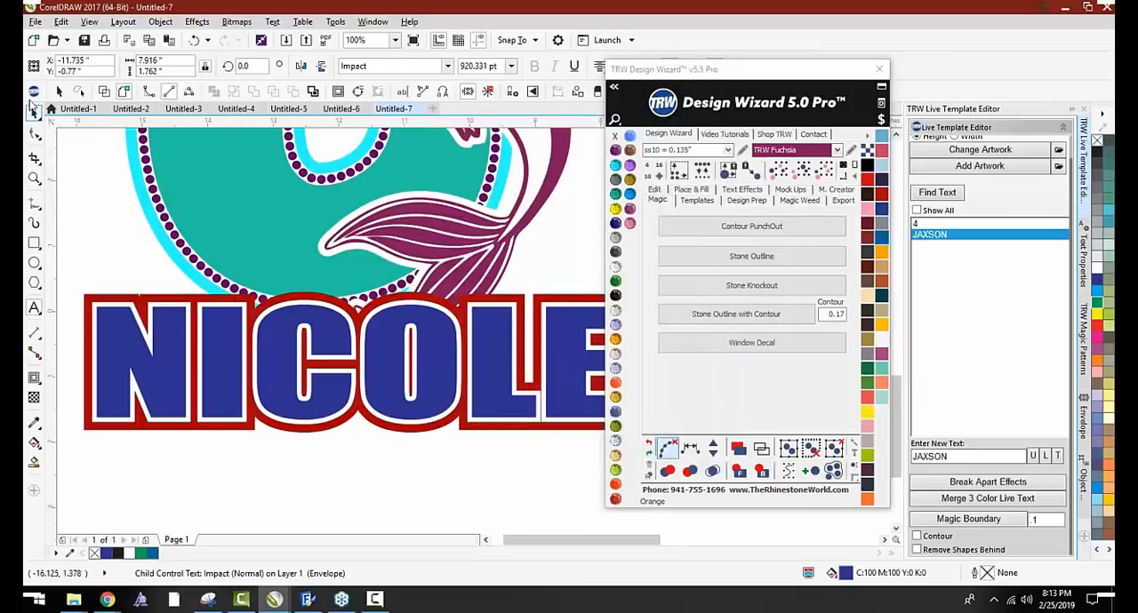
# Try to change the name under the 6 to the Bangers font
pyautogui.scroll(-2, 123, 191)
pyautogui.moveTo(96, 218); pyautogui.dragTo(448, 353)
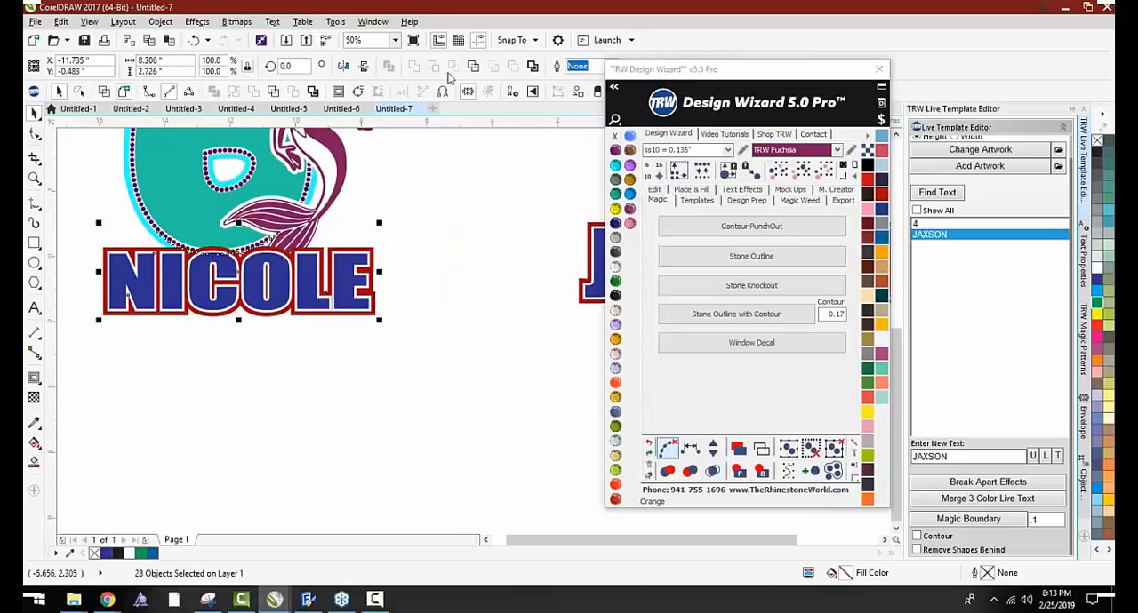
pyautogui.click(315, 284)
pyautogui.scroll(4, 313, 258)
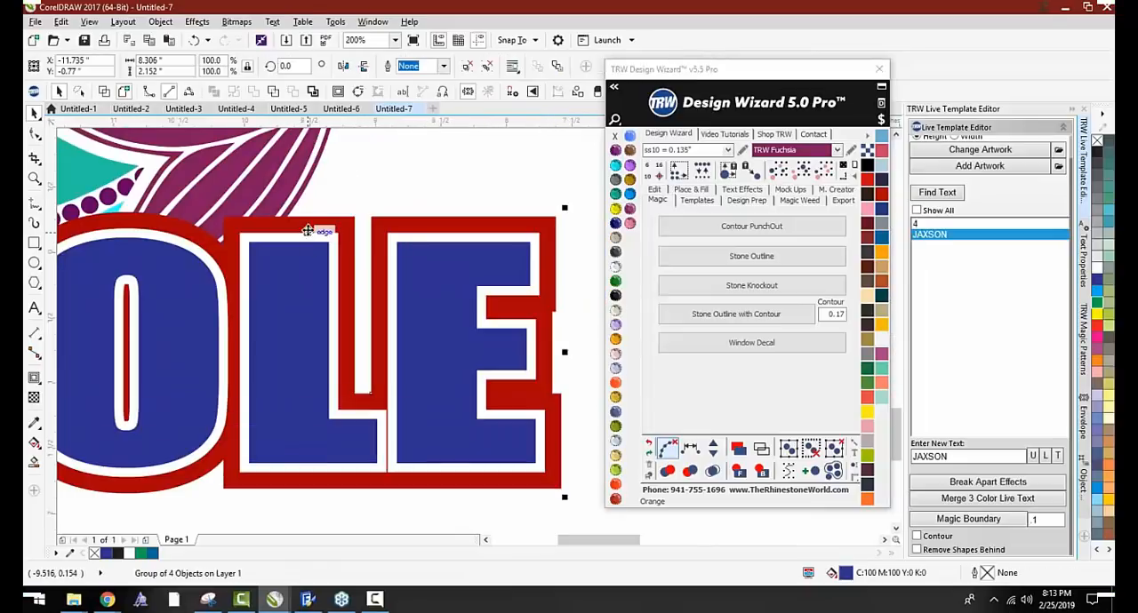
pyautogui.press('F8')
pyautogui.scroll(-2, 311, 229)
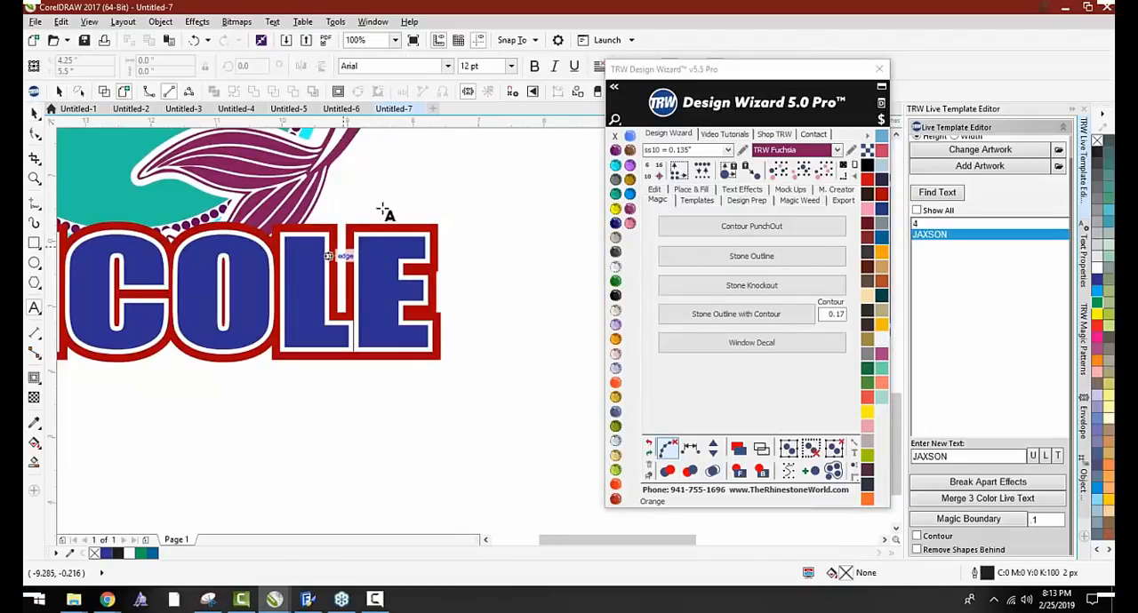
pyautogui.click(448, 68)
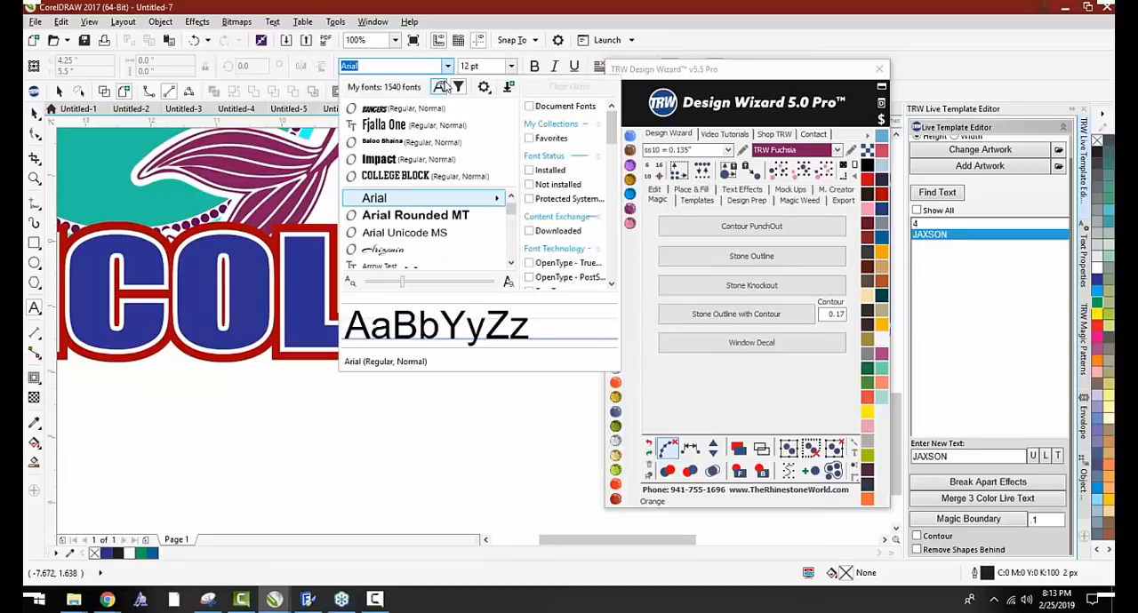
pyautogui.click(405, 112)
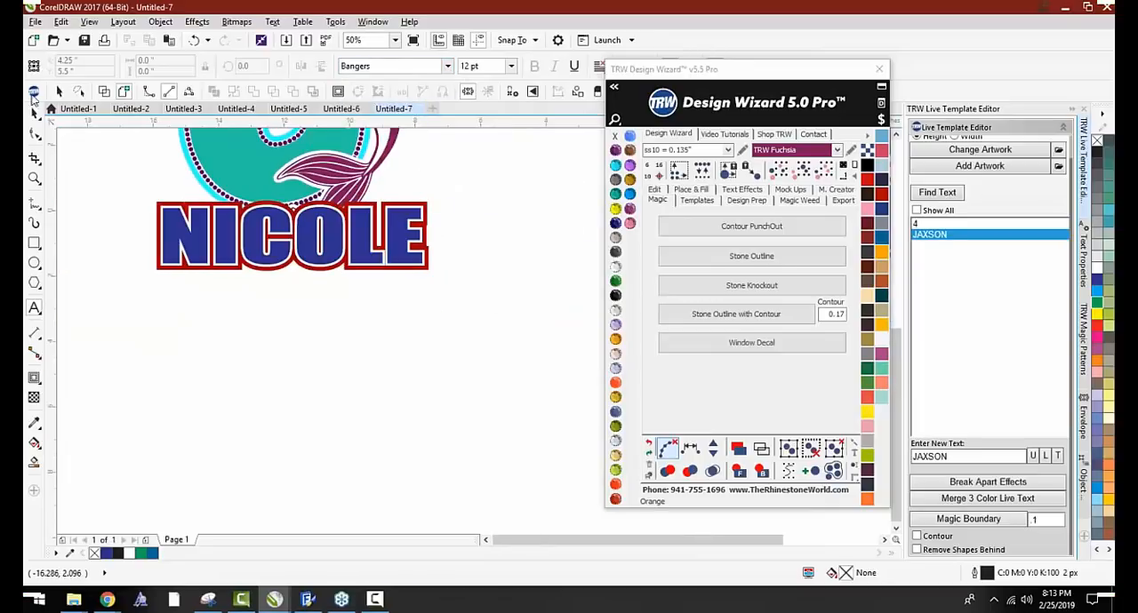
pyautogui.click(33, 113)
# Ungroup the name under the 6 and set its text in the Bangers font
pyautogui.scroll(2, 178, 226)
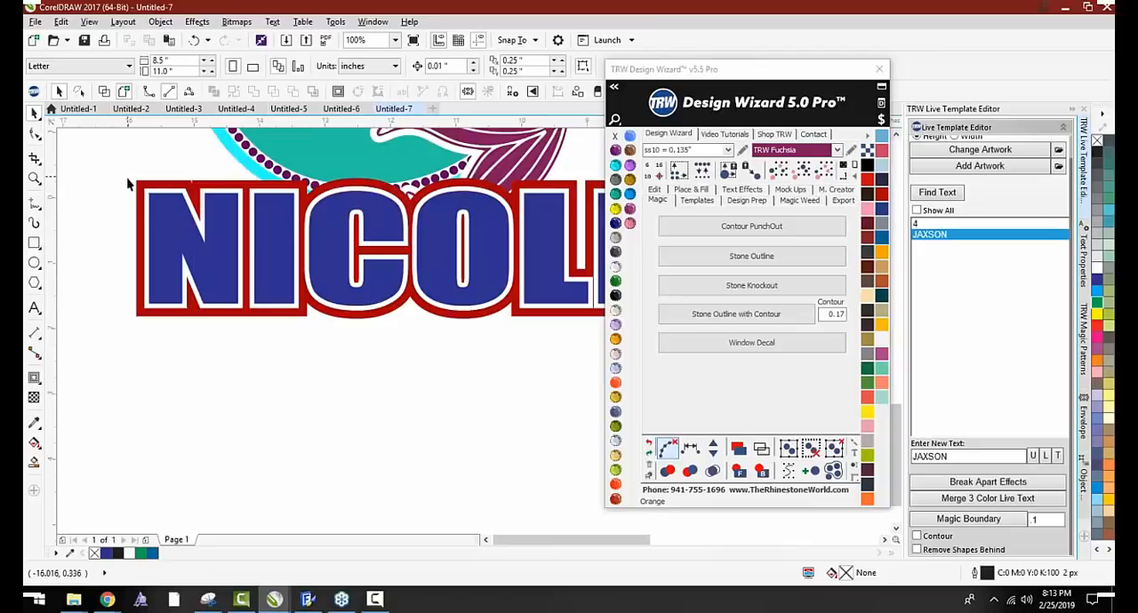
pyautogui.click(158, 242)
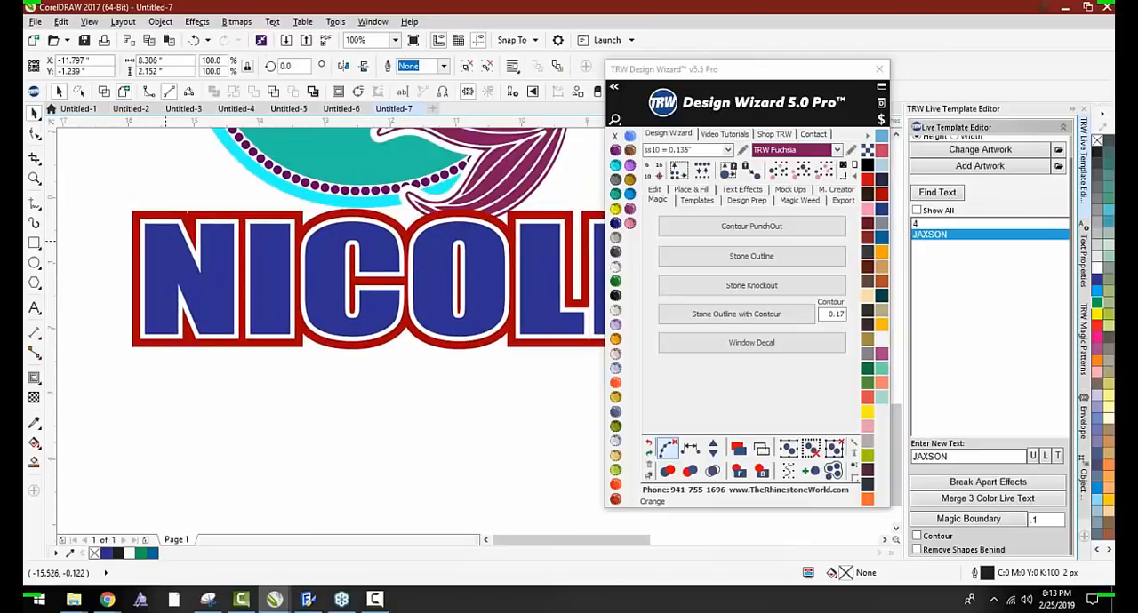
pyautogui.click(468, 67)
pyautogui.press('F8')
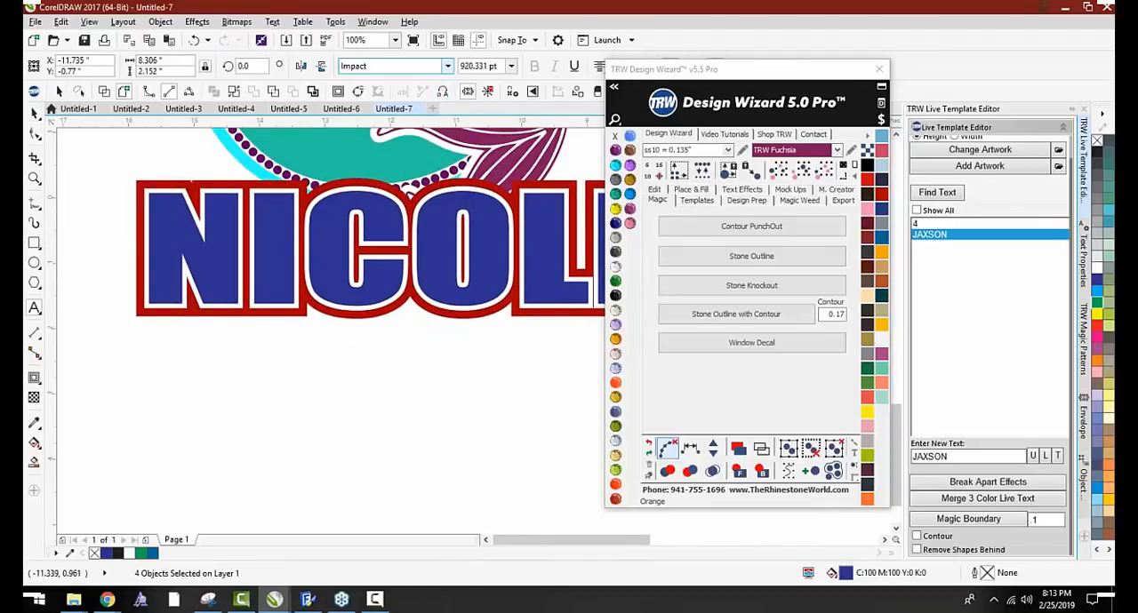
pyautogui.click(447, 68)
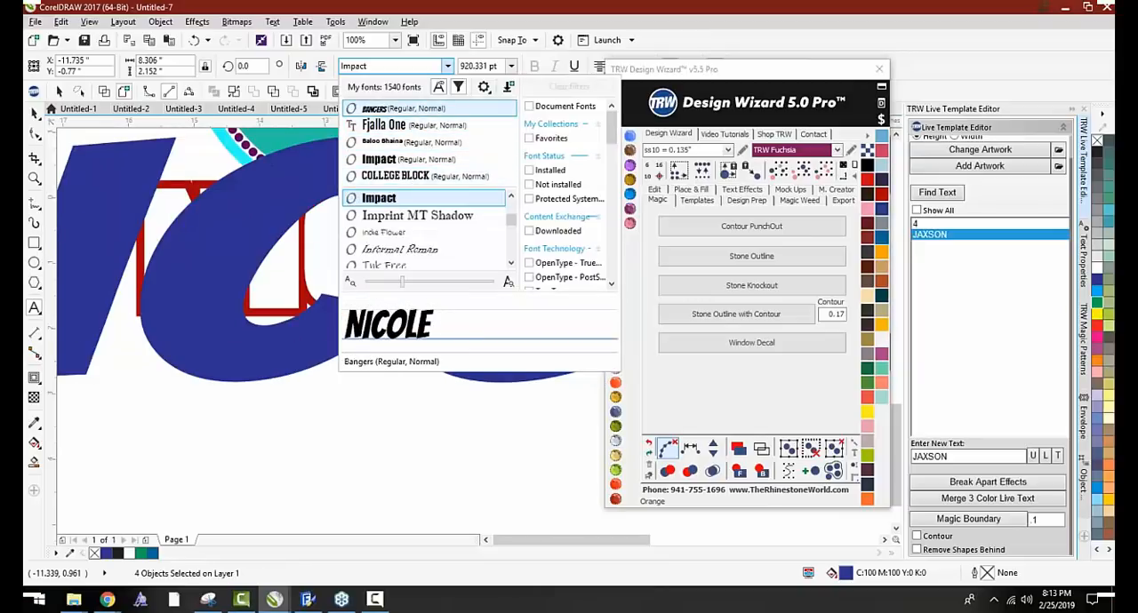
pyautogui.click(404, 109)
# Try the Berkshire Swash font on the name under the 6
pyautogui.scroll(-2, 314, 330)
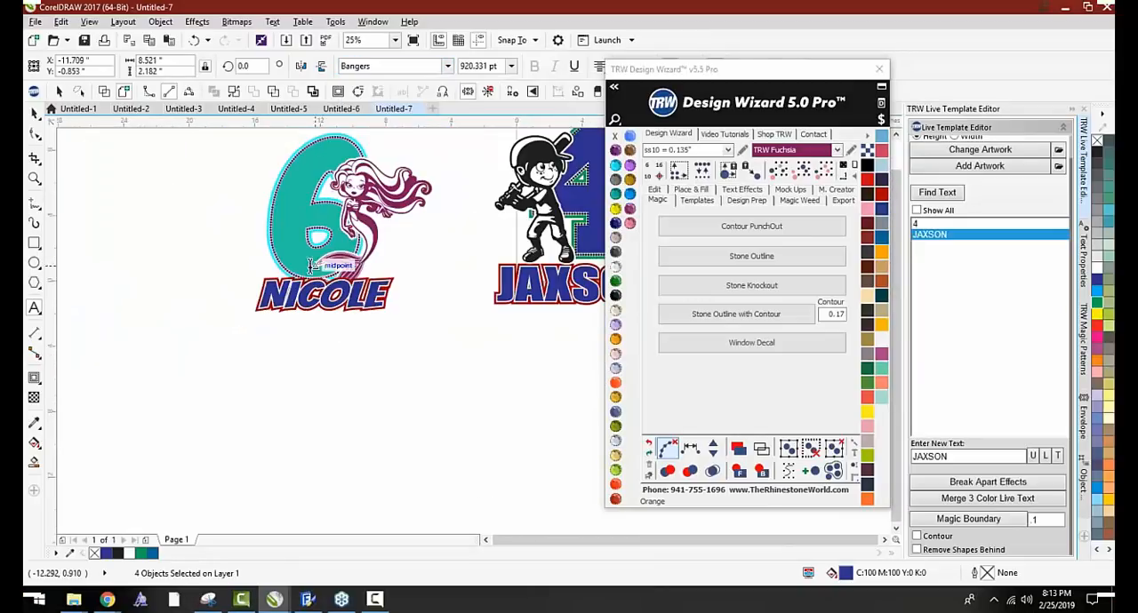
pyautogui.scroll(1, 313, 265)
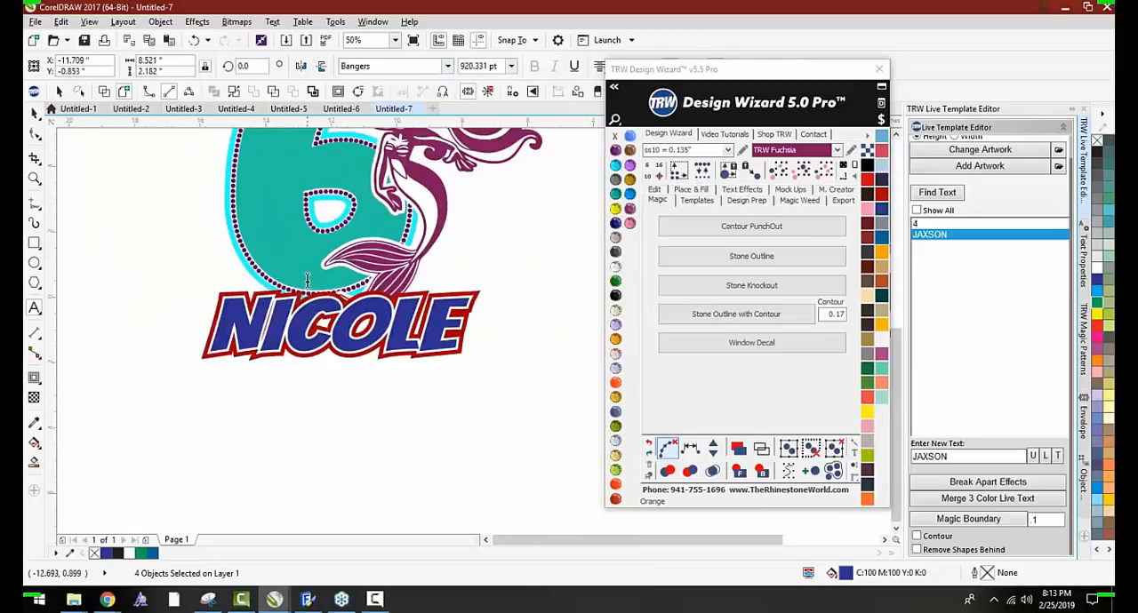
pyautogui.click(449, 68)
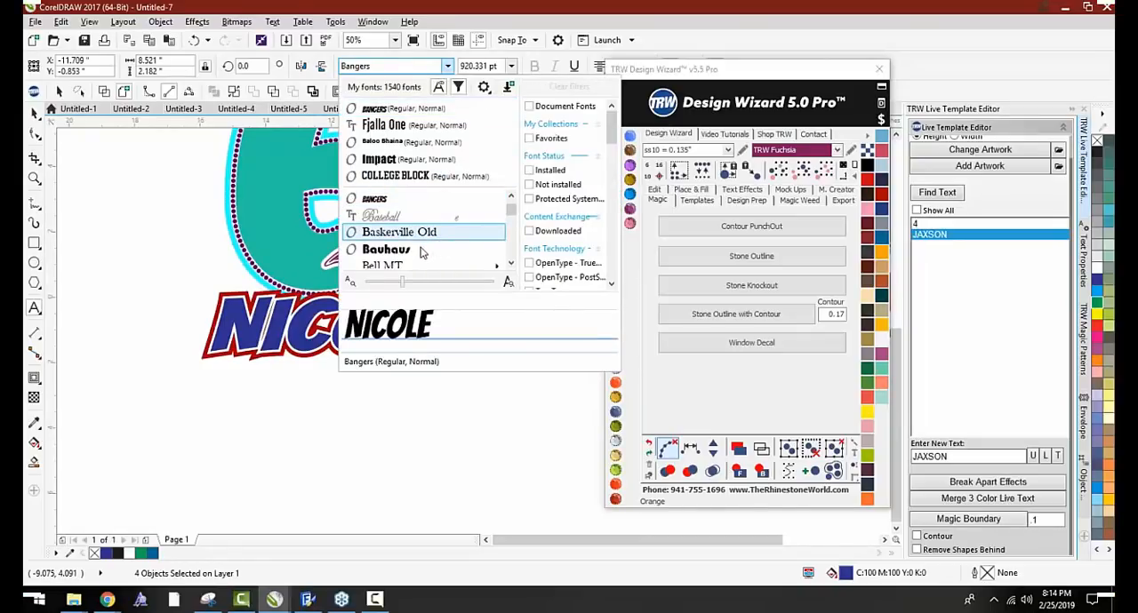
pyautogui.scroll(-1, 412, 256)
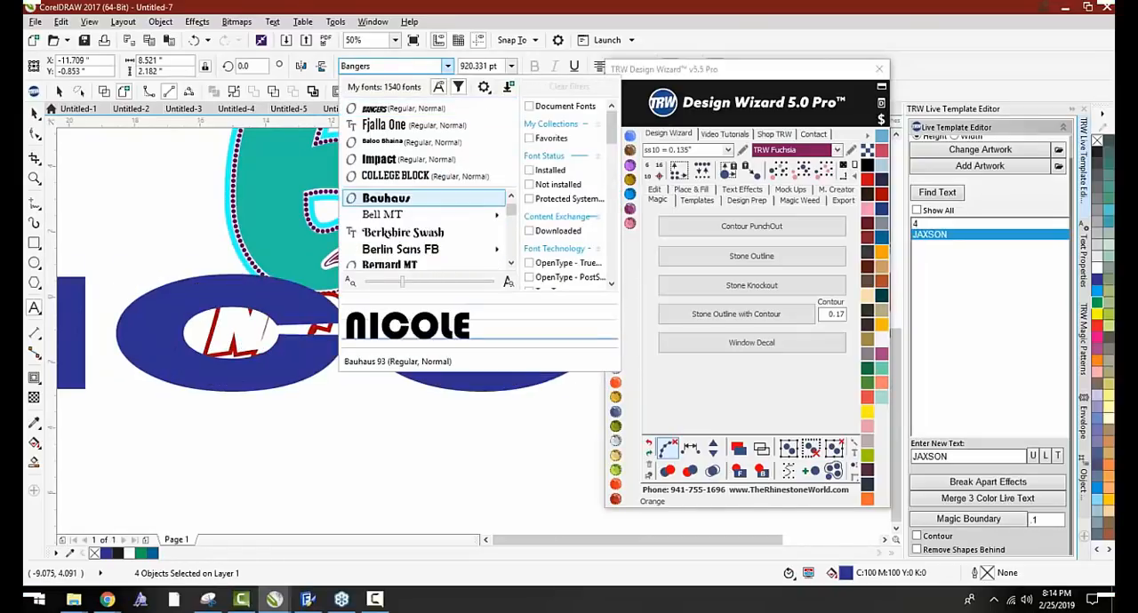
pyautogui.click(409, 233)
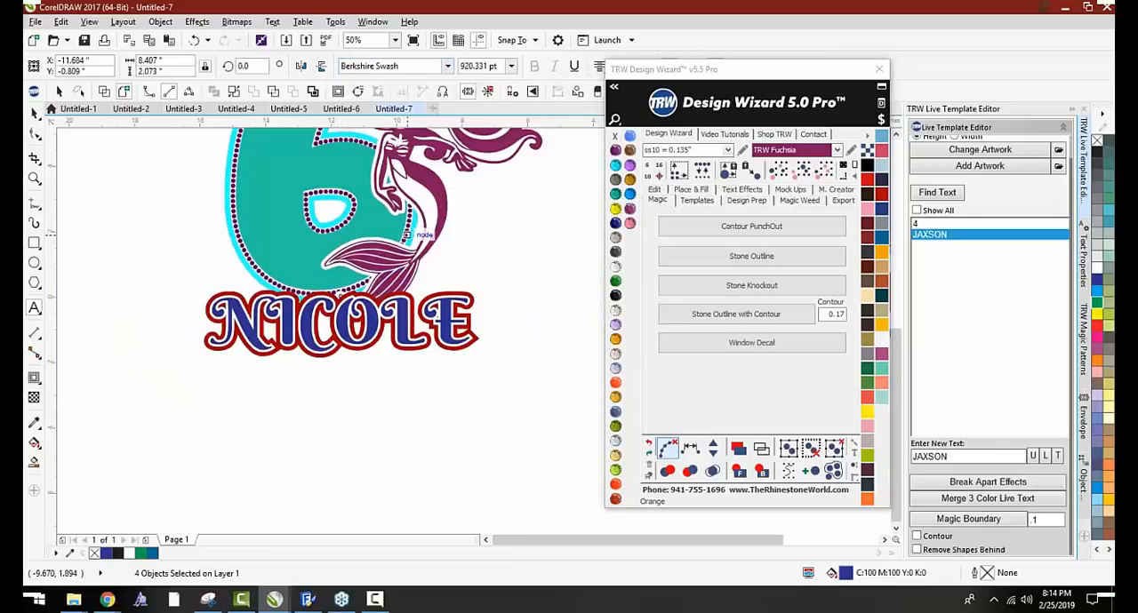
pyautogui.hotkey('ctrl', 'space')
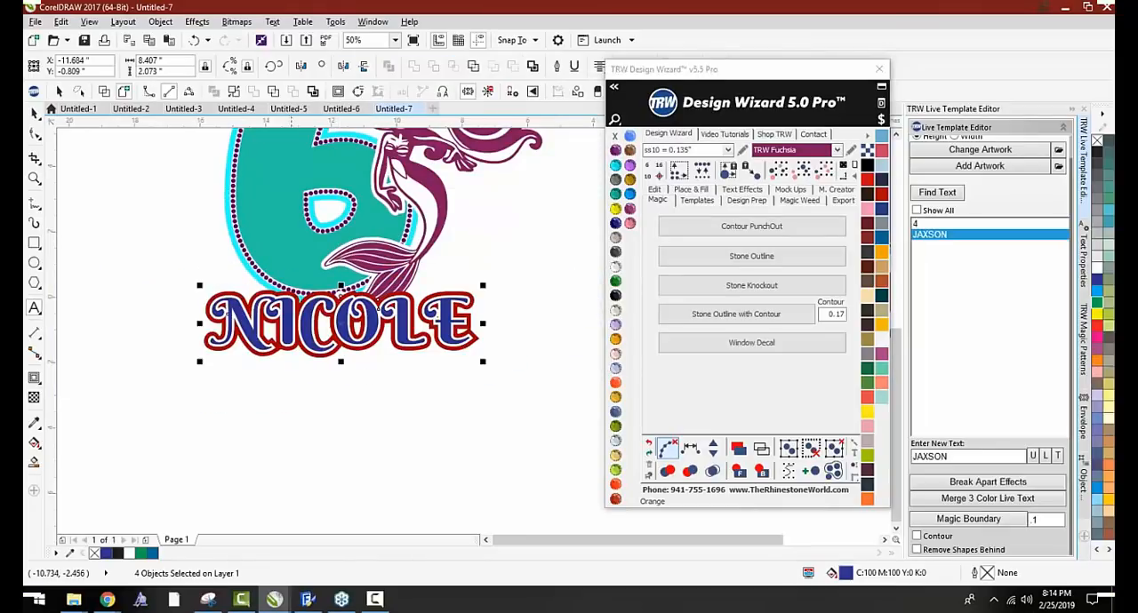
pyautogui.click(545, 276)
pyautogui.scroll(1, 458, 293)
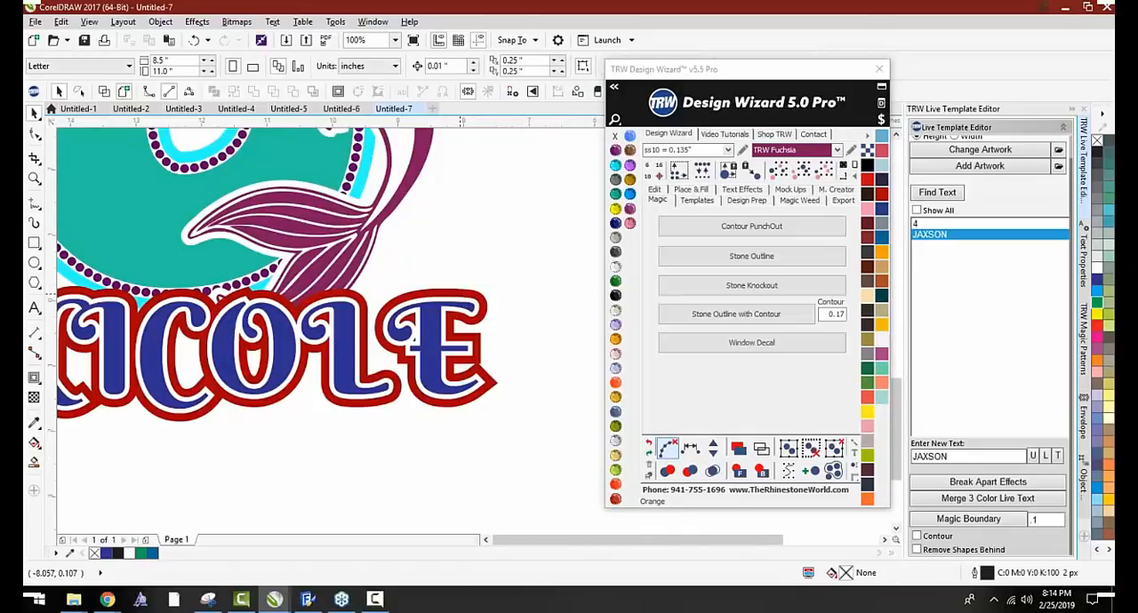
# Try shifting the parts of the outlined name under the 6 downward and undo the moves
pyautogui.scroll(-1, 469, 337)
pyautogui.moveTo(450, 320); pyautogui.dragTo(452, 365)
pyautogui.hotkey('ctrl', 'z')
pyautogui.click(472, 384)
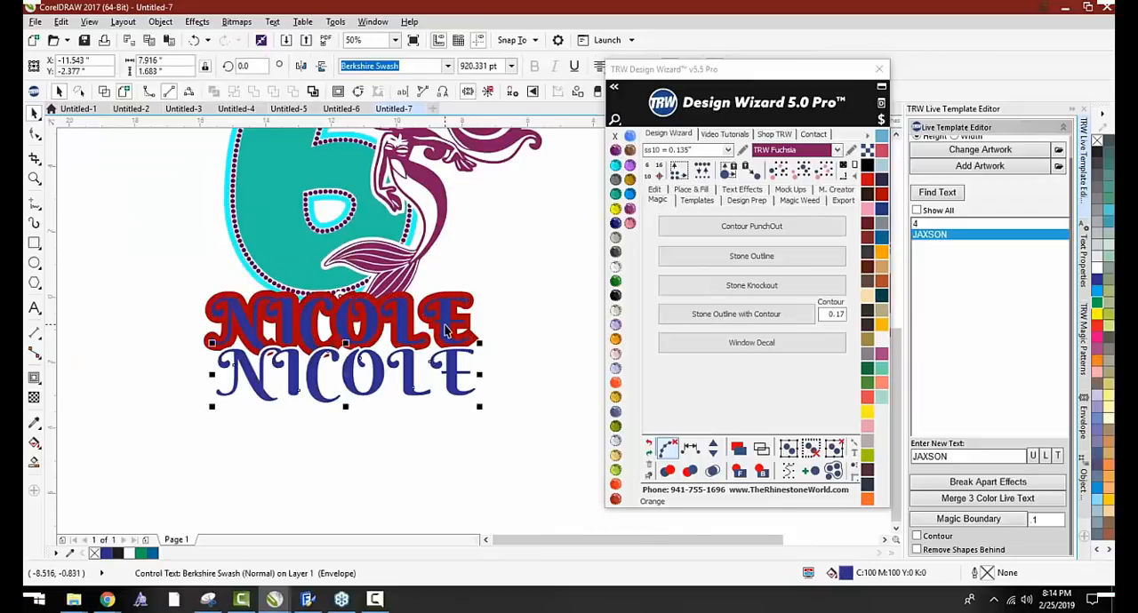
pyautogui.hotkey('ctrl', 'z')
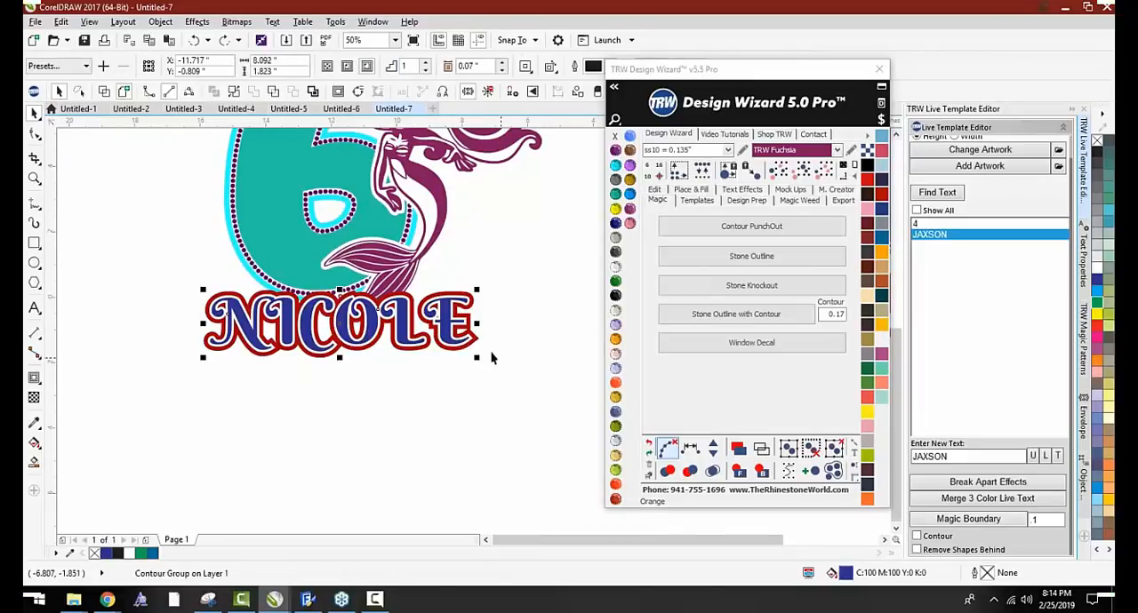
pyautogui.moveTo(449, 307); pyautogui.dragTo(448, 357)
pyautogui.hotkey('ctrl', 'z')
pyautogui.click(492, 380)
pyautogui.scroll(1, 446, 311)
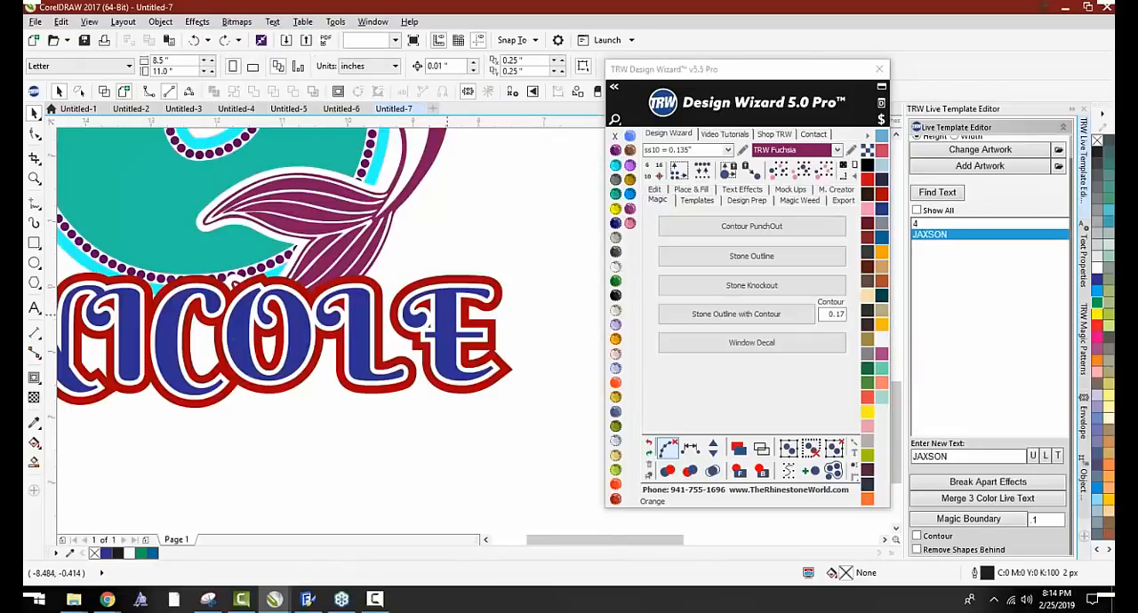
# Set the name under the 6 in the Baloo Bhaina font
pyautogui.click(432, 286)
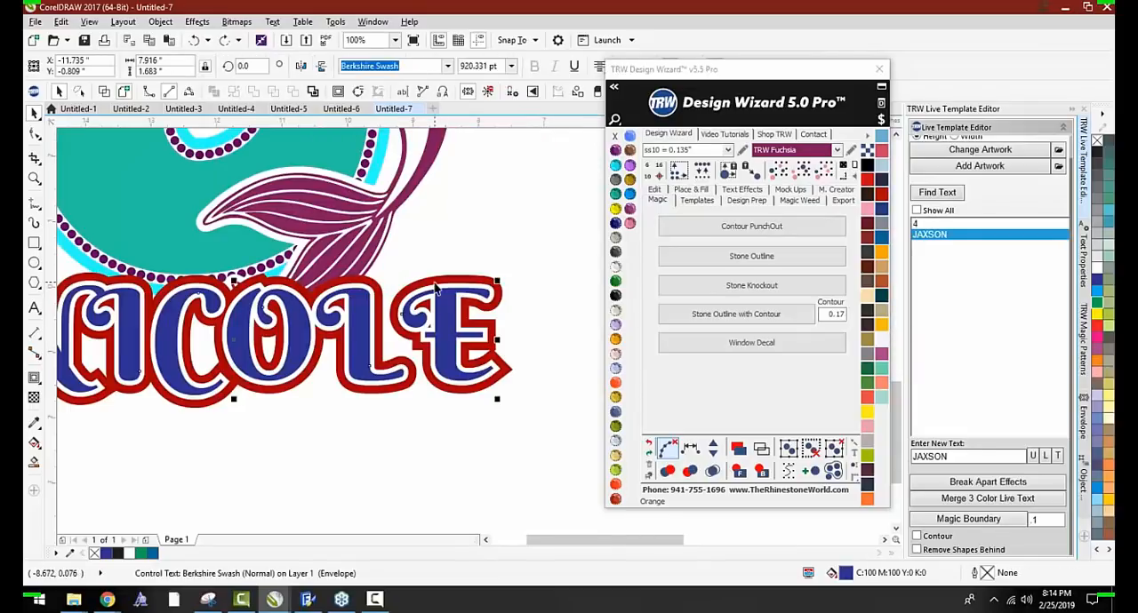
pyautogui.click(447, 65)
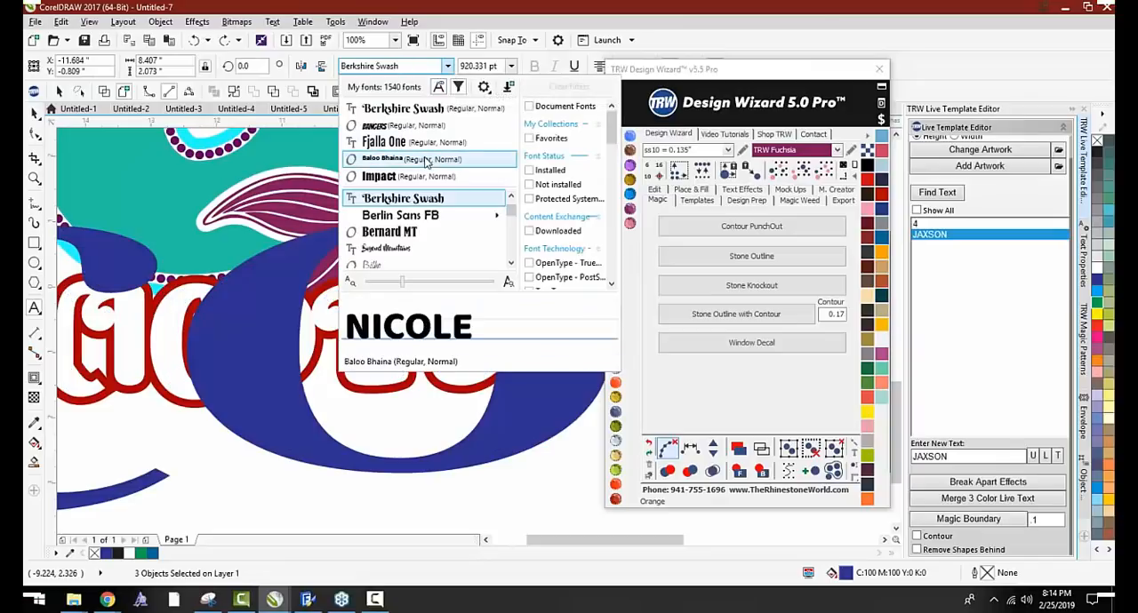
pyautogui.click(425, 160)
pyautogui.scroll(-3, 457, 248)
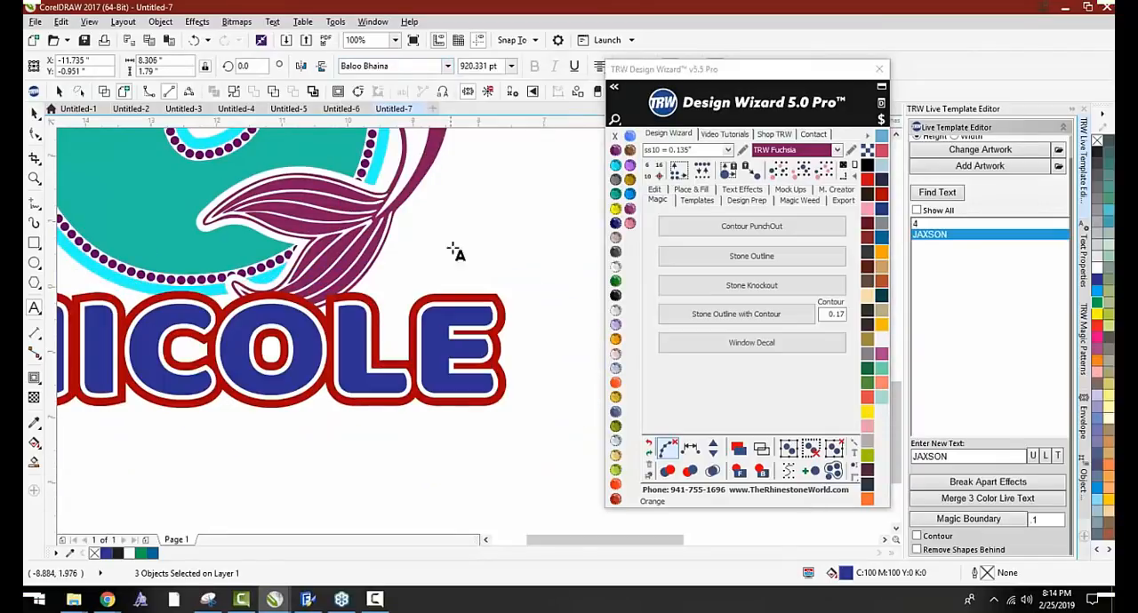
pyautogui.press('space')
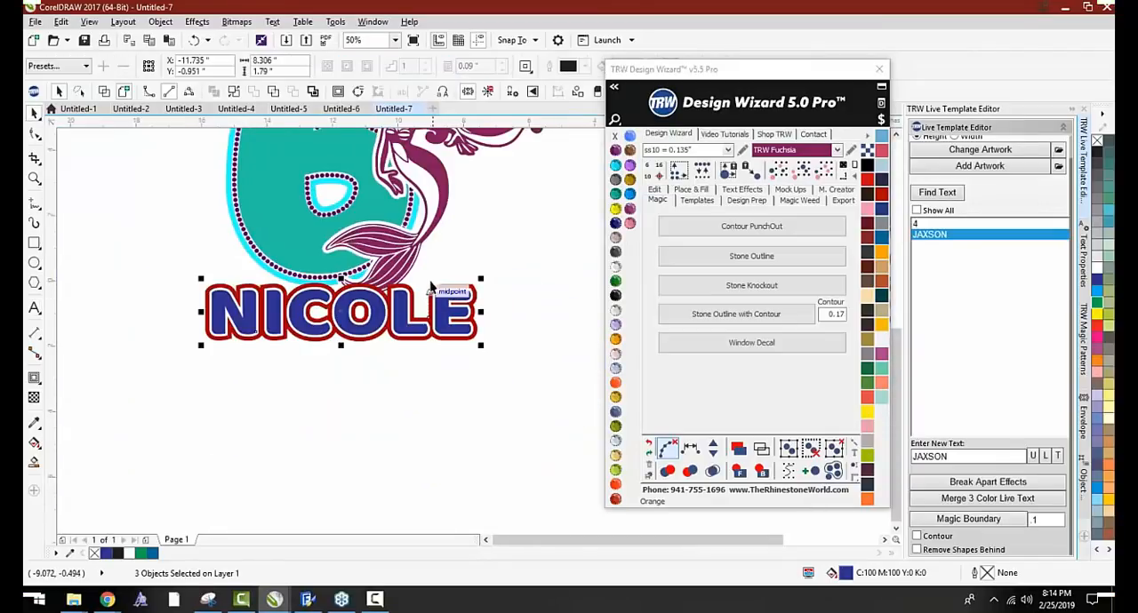
pyautogui.press('Escape')
# Recolour the name's outer red contour with the teal sampled from the number 6
pyautogui.click(439, 289)
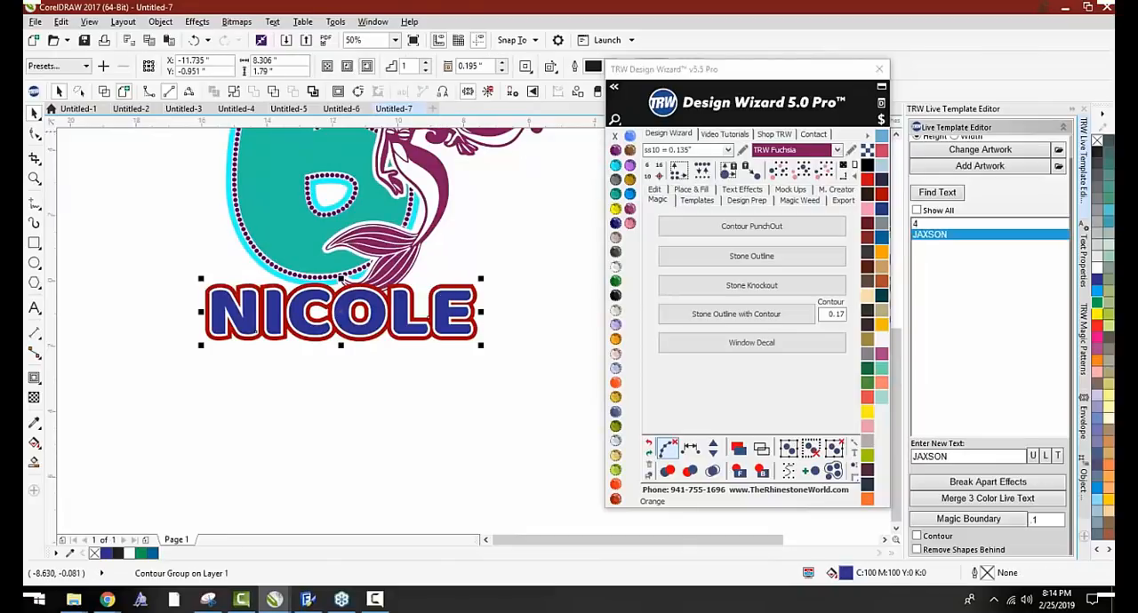
pyautogui.moveTo(665, 69); pyautogui.dragTo(726, 109)
pyautogui.click(662, 68)
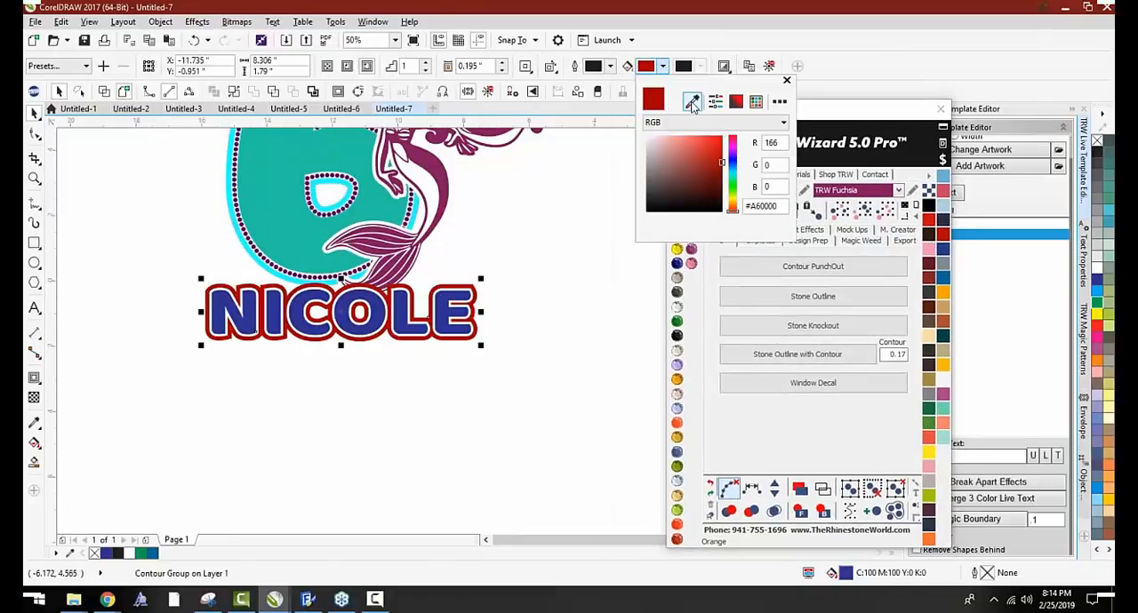
pyautogui.click(692, 102)
pyautogui.click(264, 205)
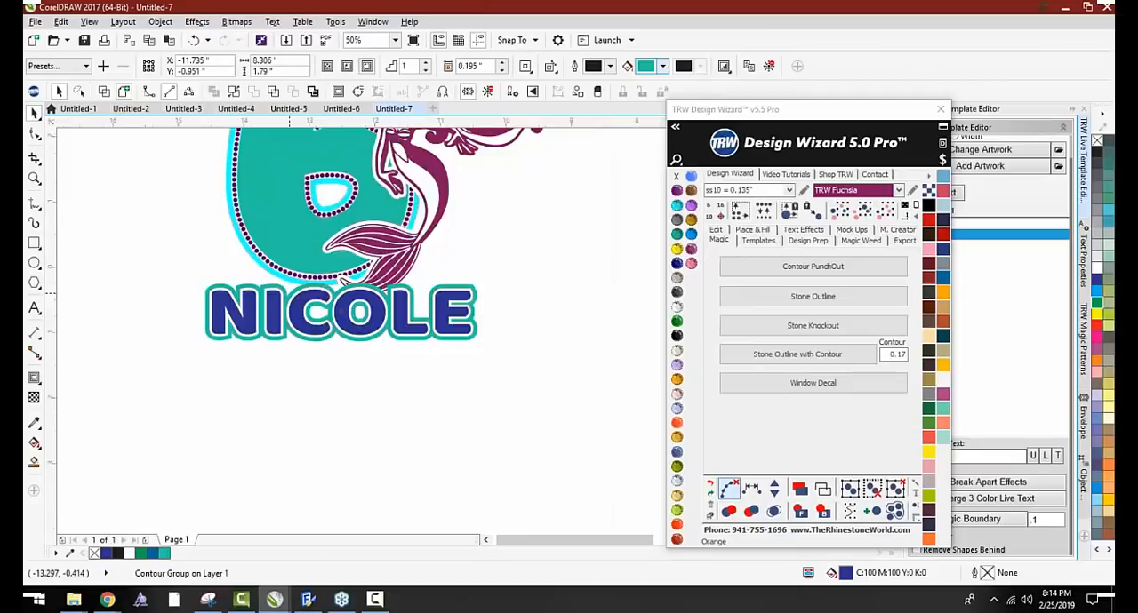
# Fill the lettering of the name under the 6 with TRW Fuchsia
pyautogui.scroll(1, 290, 295)
pyautogui.click(308, 316)
pyautogui.click(691, 248)
pyautogui.scroll(-2, 414, 325)
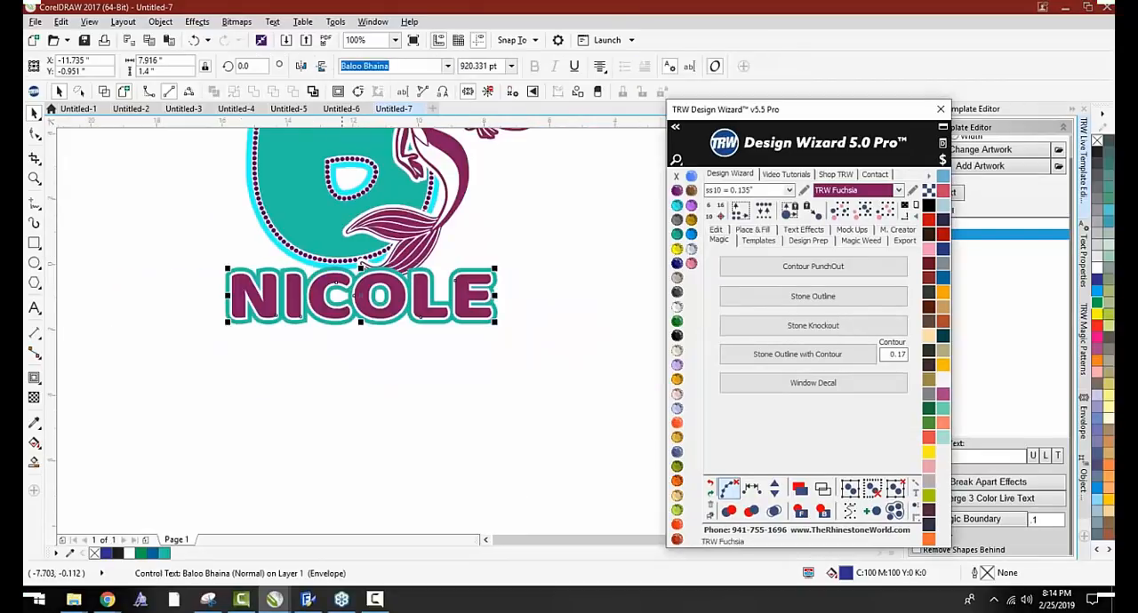
# Select the complete outlined name under the 6 and enlarge it about its centre to about 9.8 inches wide
pyautogui.moveTo(526, 357); pyautogui.dragTo(290, 278)
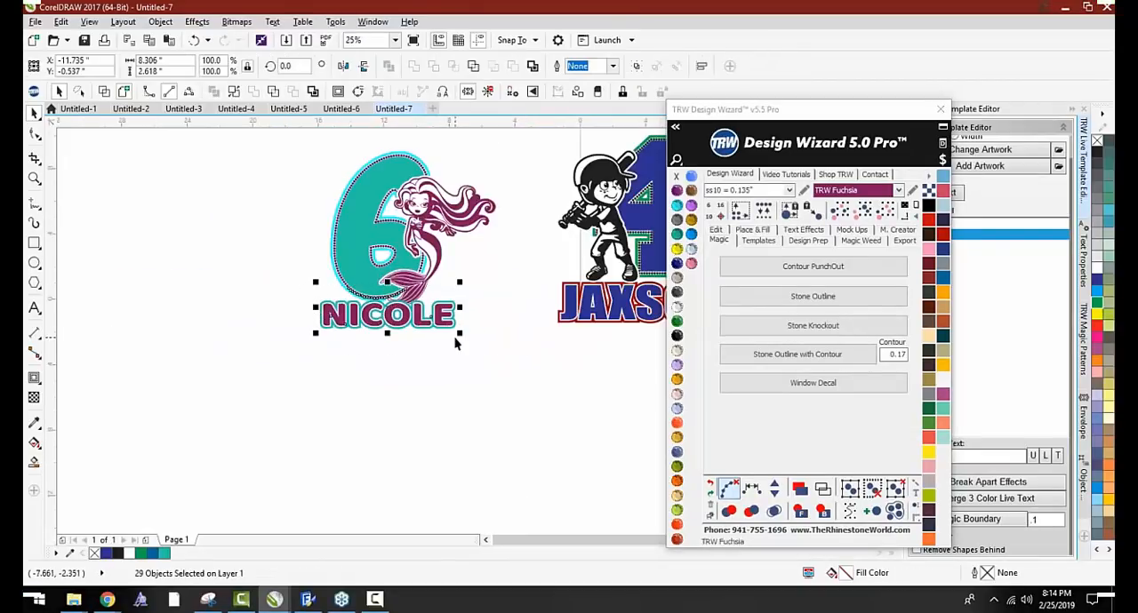
pyautogui.click(460, 337)
pyautogui.click(315, 302)
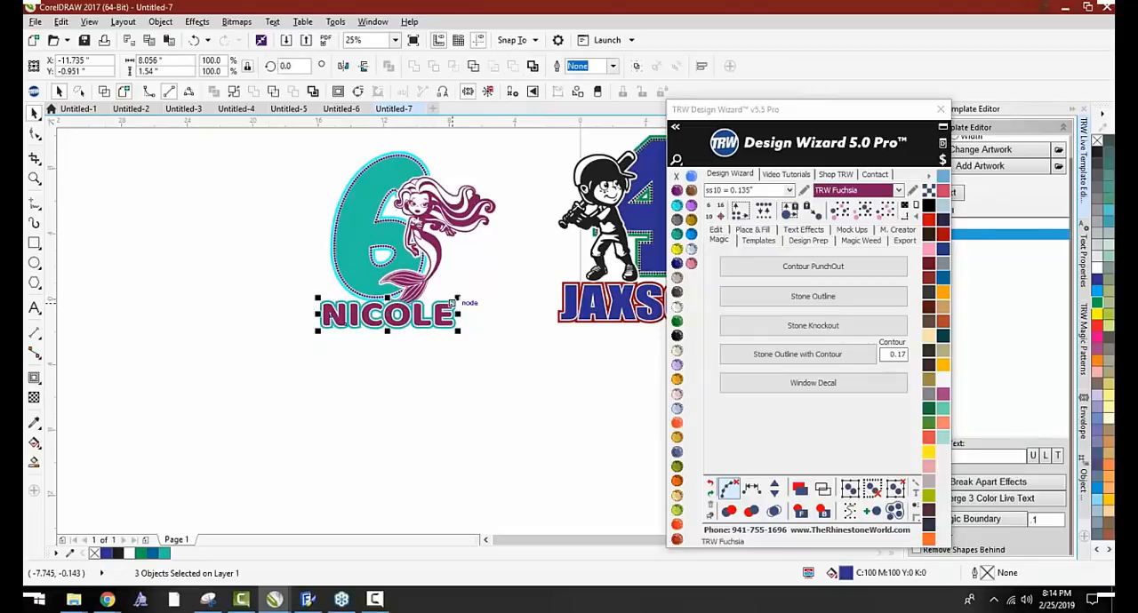
pyautogui.moveTo(458, 302); pyautogui.dragTo(469, 290)
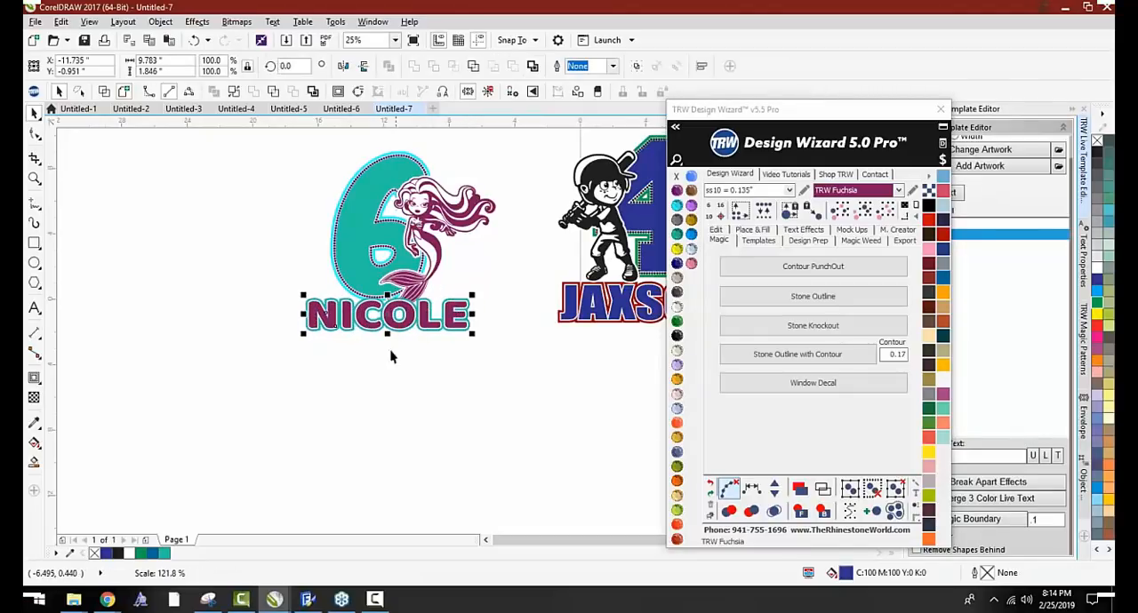
pyautogui.click(326, 353)
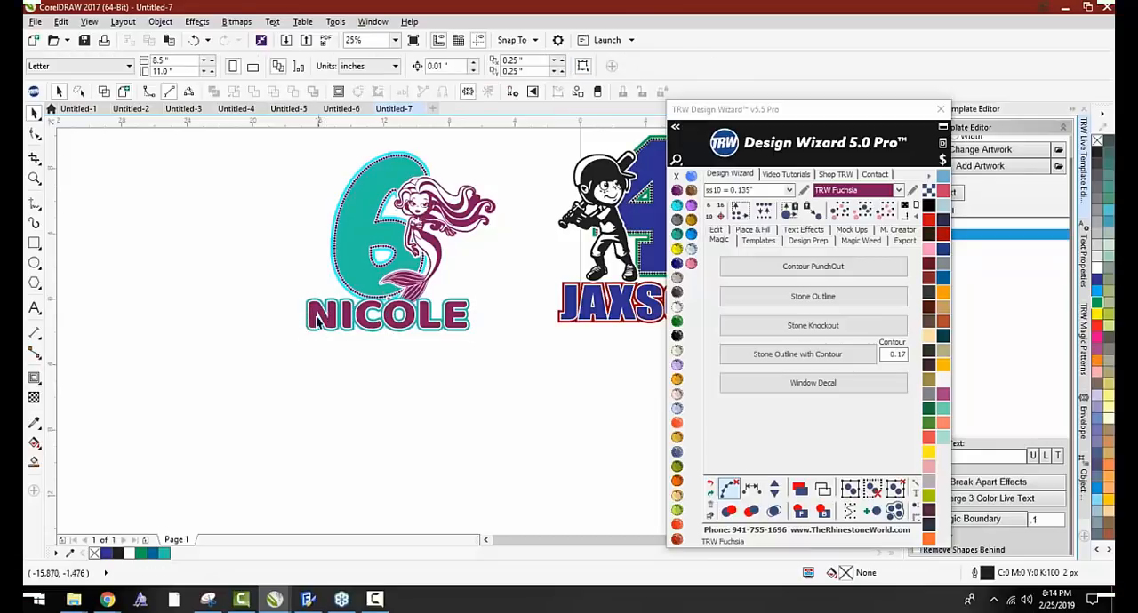
# Copy the fuchsia name lettering into the empty area below the designs and enlarge it to about 19.6 inches wide
pyautogui.scroll(-1, 325, 323)
pyautogui.scroll(1, 332, 284)
pyautogui.moveTo(307, 264); pyautogui.dragTo(317, 389)
pyautogui.moveTo(423, 373); pyautogui.dragTo(583, 341)
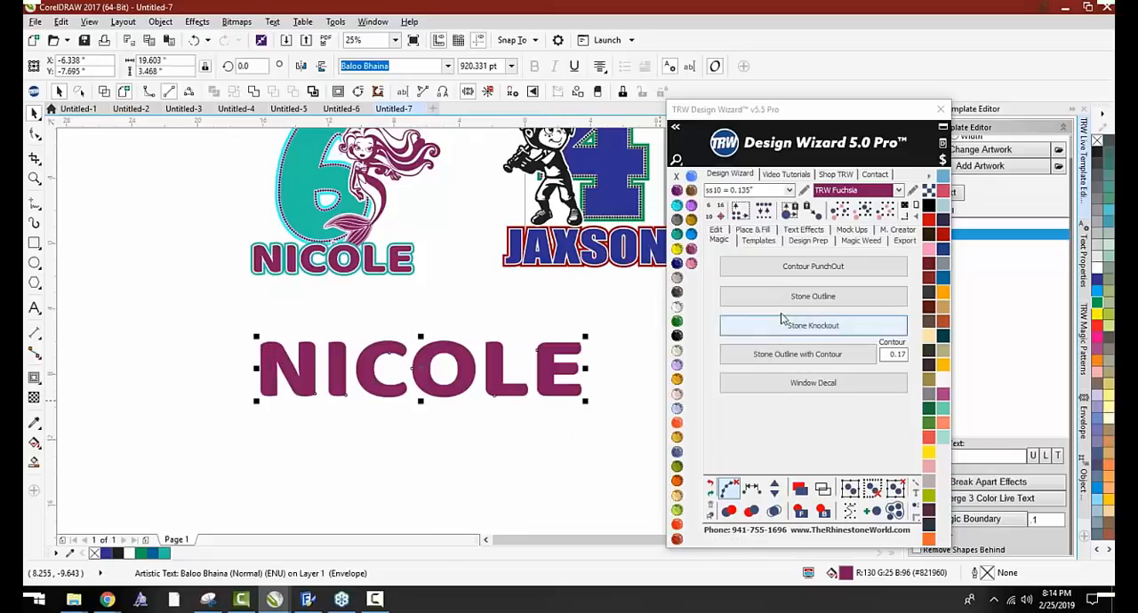
# Apply Stone Outline with Contour to the enlarged name, using ss10 stones and a 0.17 contour
pyautogui.click(788, 356)
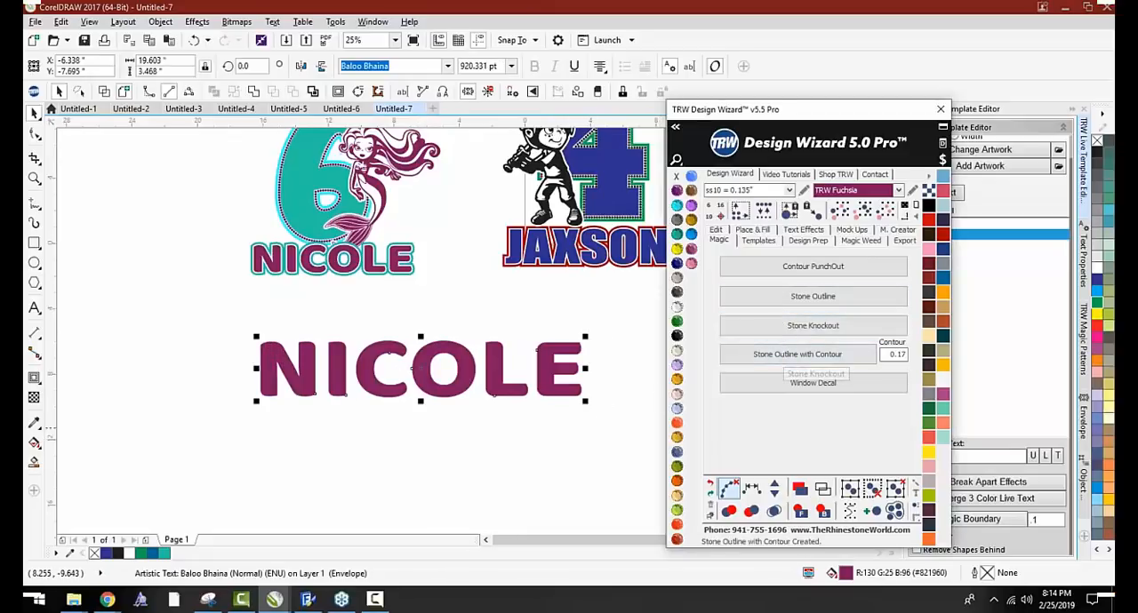
pyautogui.scroll(3, 449, 356)
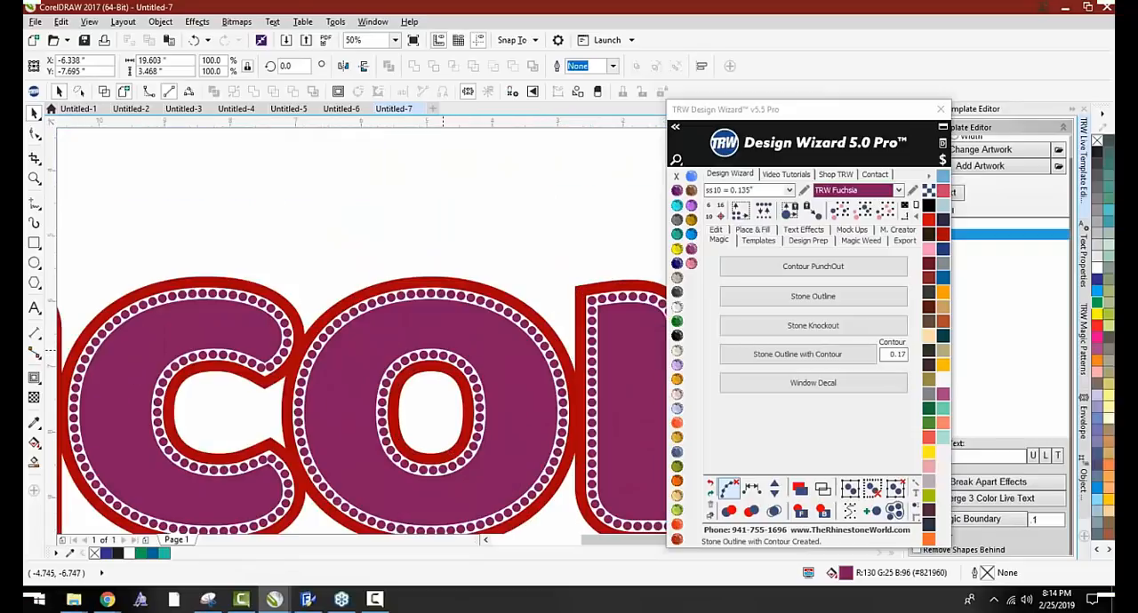
pyautogui.click(444, 338)
pyautogui.scroll(-3, 396, 262)
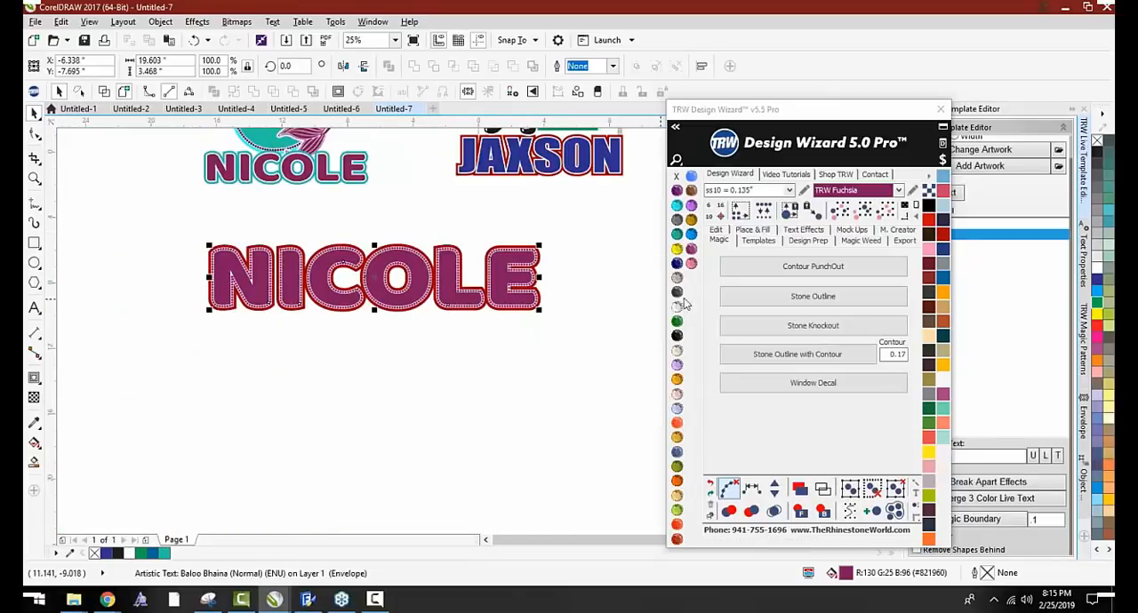
# Try Blue Zircon as the fill of the enlarged name and undo the colour change
pyautogui.click(678, 236)
pyautogui.click(594, 270)
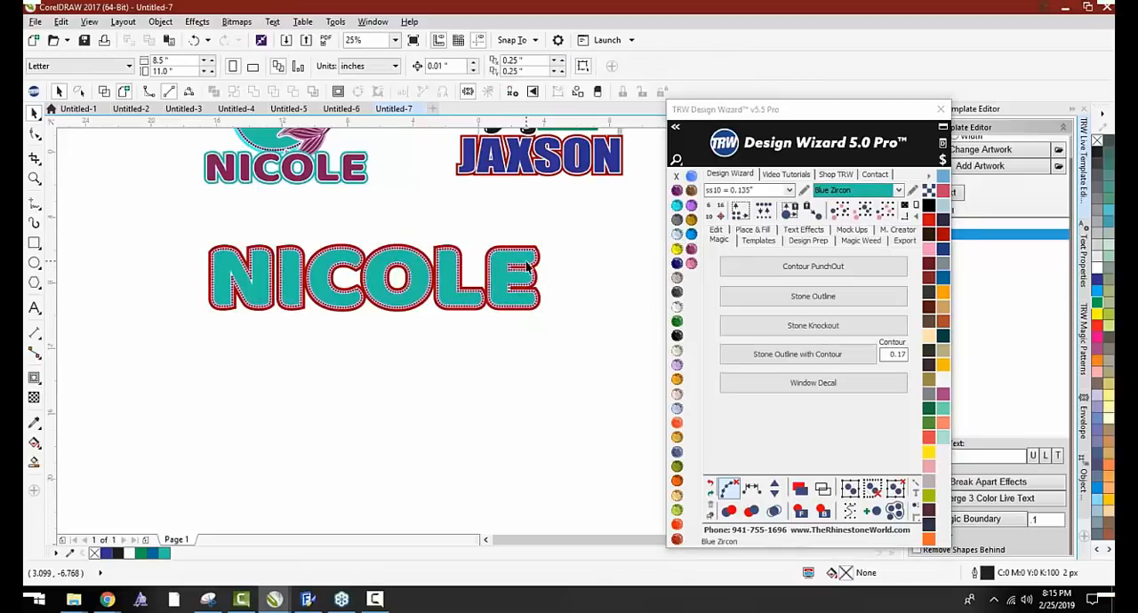
pyautogui.scroll(1, 527, 261)
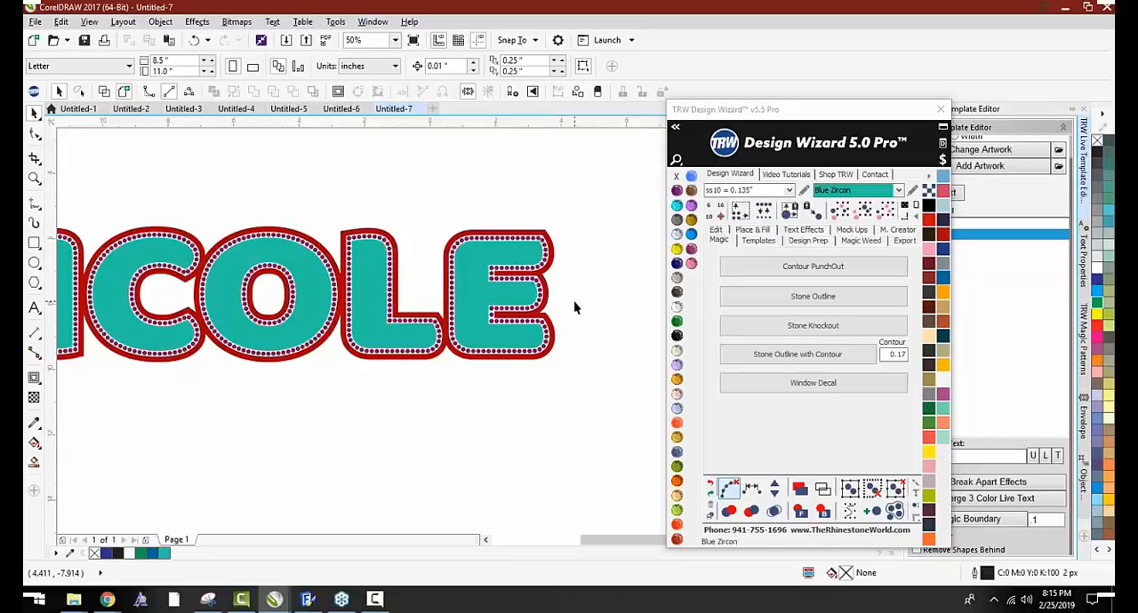
pyautogui.hotkey('ctrl', 'z')
pyautogui.scroll(-2, 567, 301)
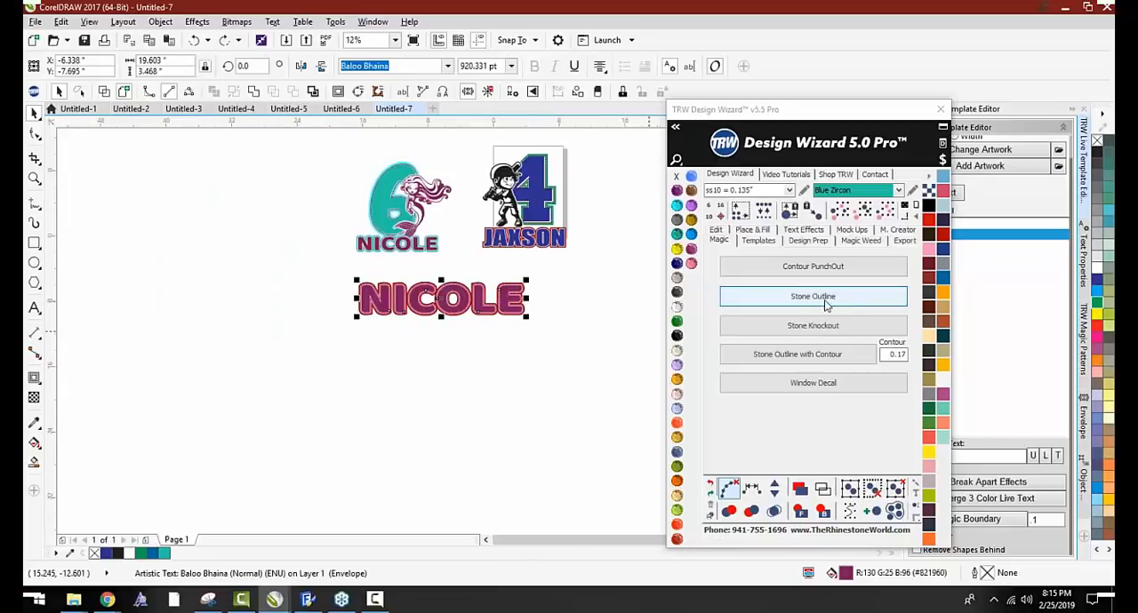
# In Untitled-2, draw a circle about 3.4 inches across and an overlapping horizontal rectangle about 7.6 by 1.1 inches
pyautogui.click(130, 108)
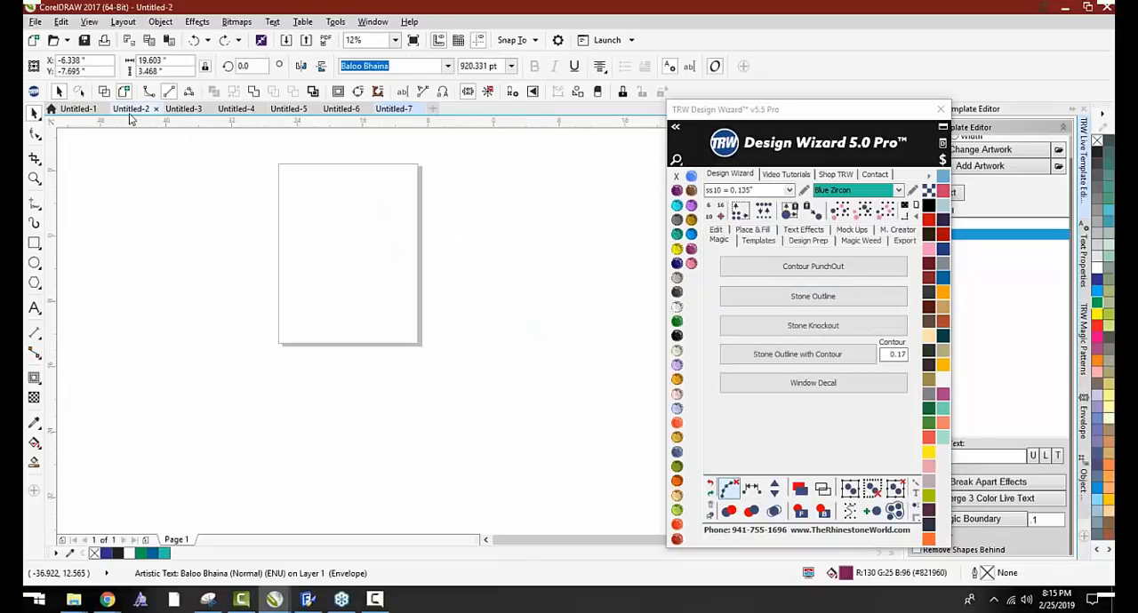
pyautogui.click(35, 262)
pyautogui.moveTo(368, 203); pyautogui.dragTo(308, 263)
pyautogui.scroll(1, 306, 204)
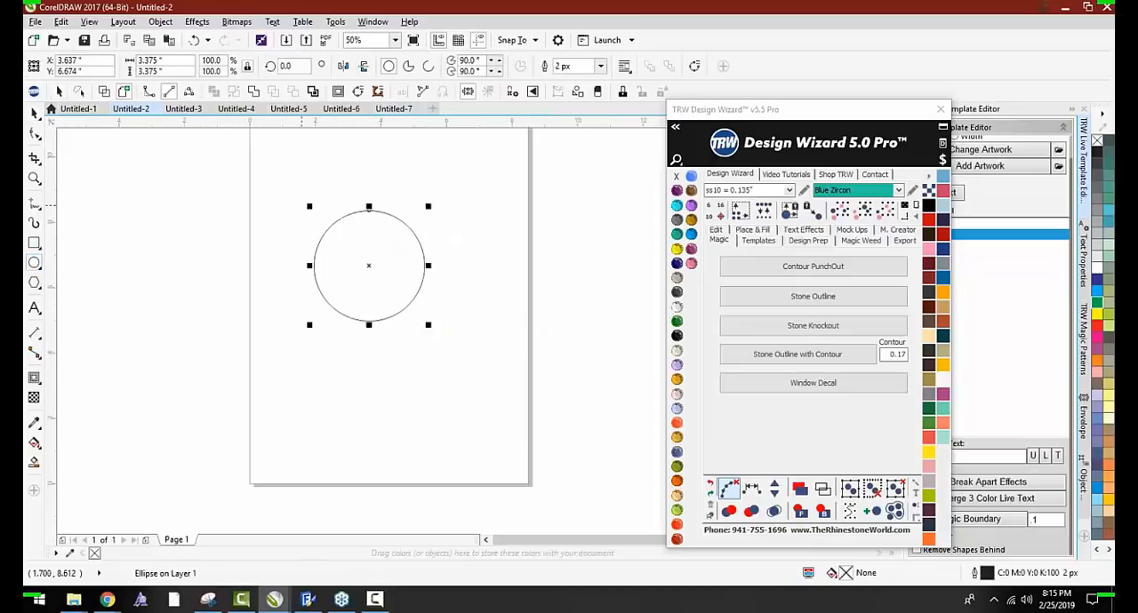
pyautogui.click(34, 243)
pyautogui.moveTo(263, 257); pyautogui.dragTo(516, 294)
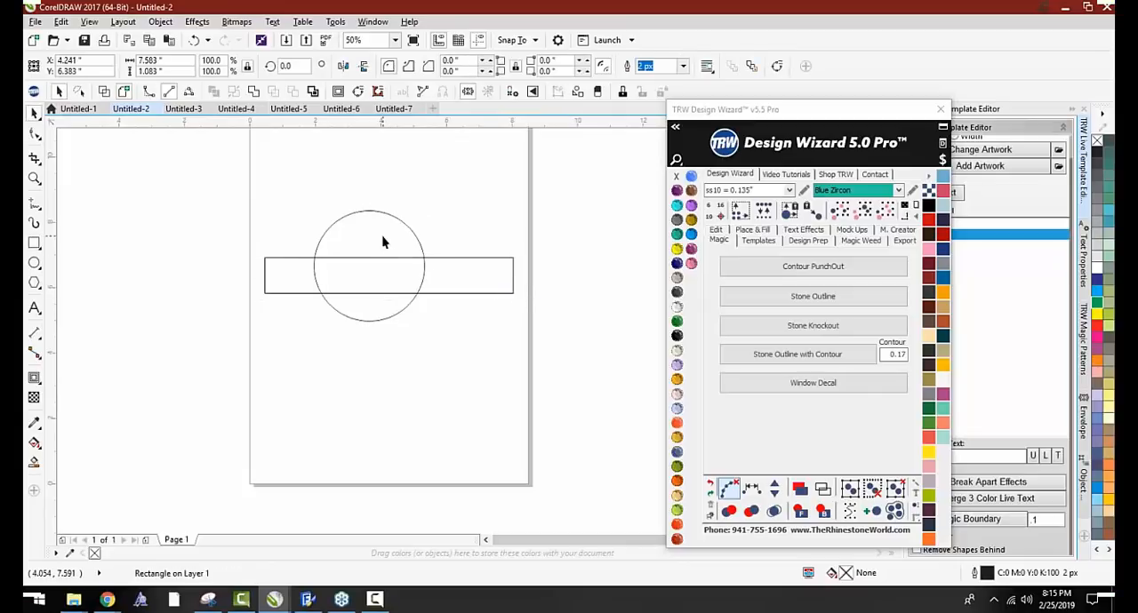
# Apply a Blue Zircon ss10 Stone Outline to the circle and move the circle off the stones toward the page's lower-right corner
pyautogui.click(373, 212)
pyautogui.click(813, 296)
pyautogui.click(451, 279)
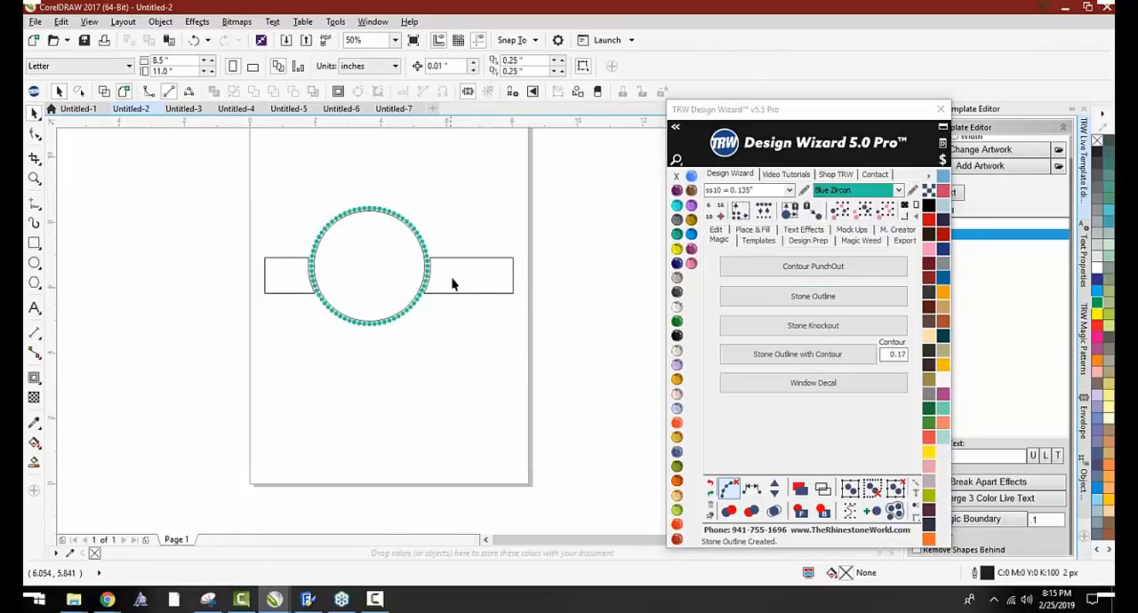
pyautogui.moveTo(375, 269); pyautogui.dragTo(545, 408)
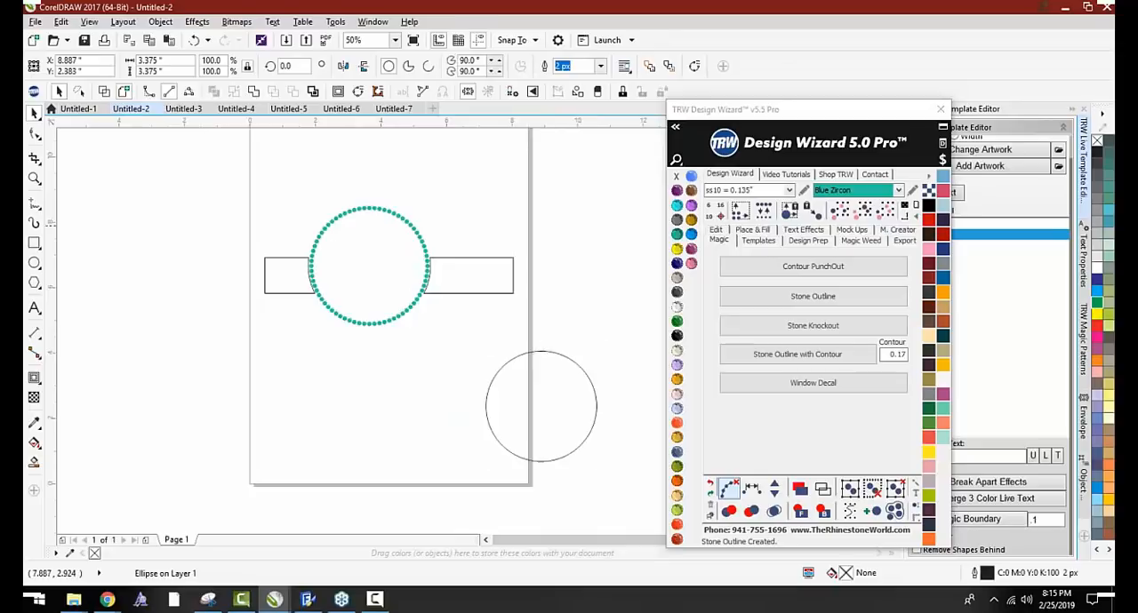
# Delete the ring of stones and the cut rectangle, and select the remaining circle
pyautogui.scroll(-1, 291, 223)
pyautogui.moveTo(268, 193); pyautogui.dragTo(428, 292)
pyautogui.press('Delete')
pyautogui.click(440, 300)
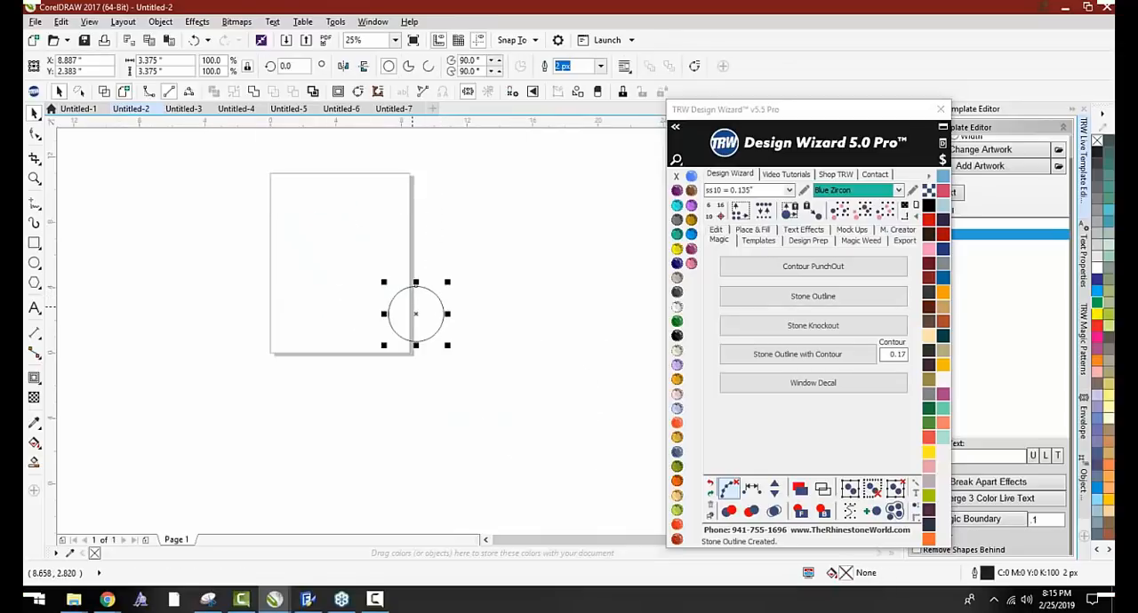
# Apply a Blue Zircon ss10 Stone Outline to the remaining circle and delete the circle together with its stones
pyautogui.scroll(1, 440, 299)
pyautogui.click(835, 296)
pyautogui.scroll(2, 520, 316)
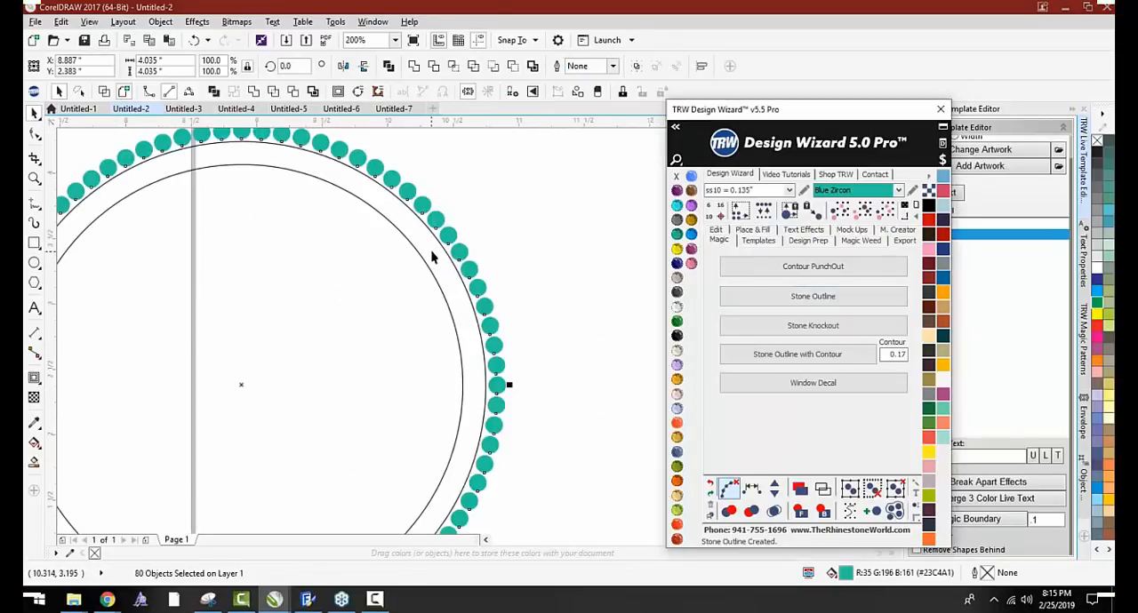
pyautogui.scroll(-2, 509, 257)
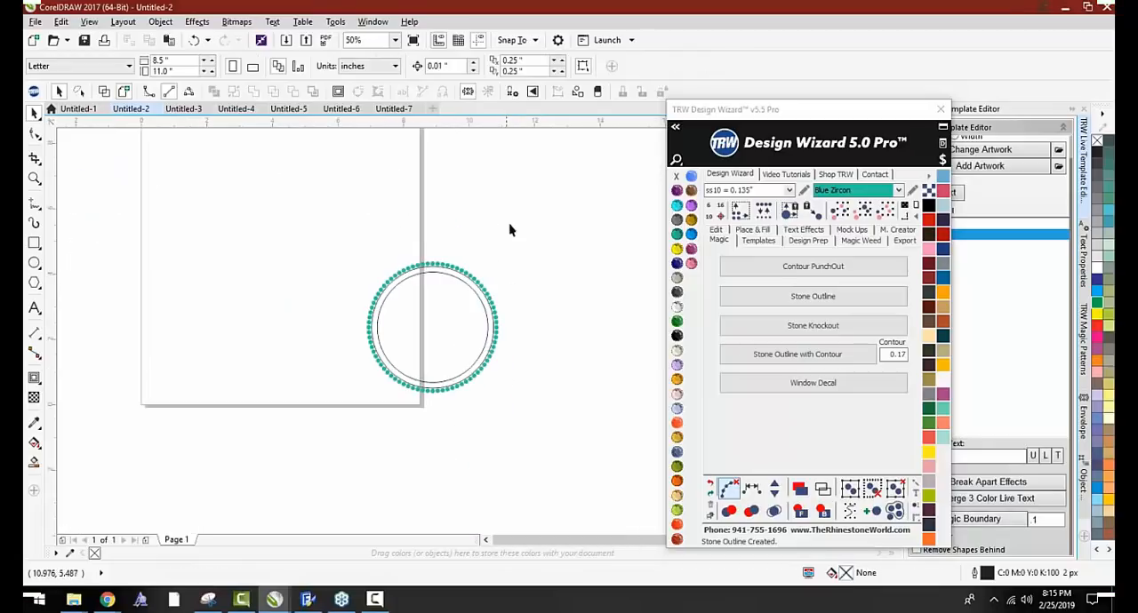
pyautogui.moveTo(511, 228); pyautogui.dragTo(333, 432)
# In Untitled-7, move the purple fill lettering of the enlarged name down below its stone and red contour outline
pyautogui.click(394, 108)
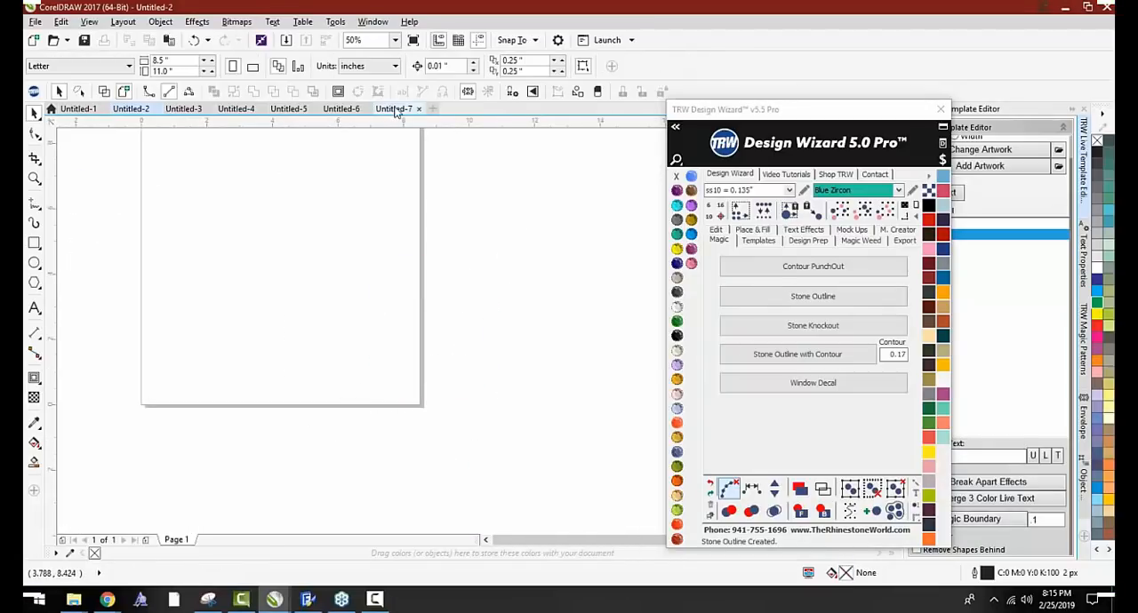
pyautogui.click(394, 343)
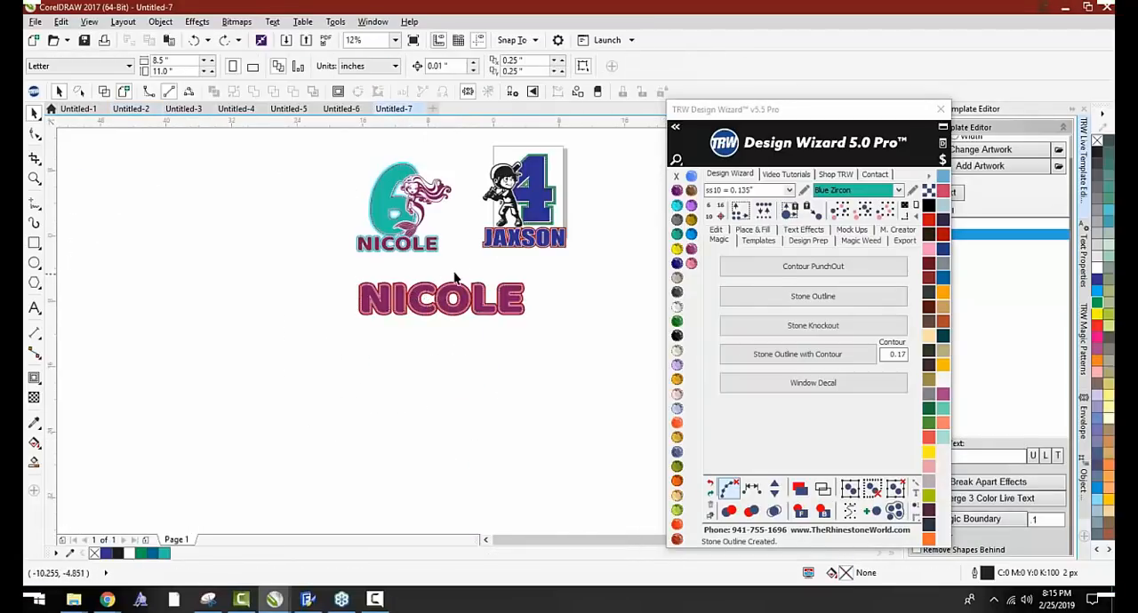
pyautogui.scroll(1, 461, 305)
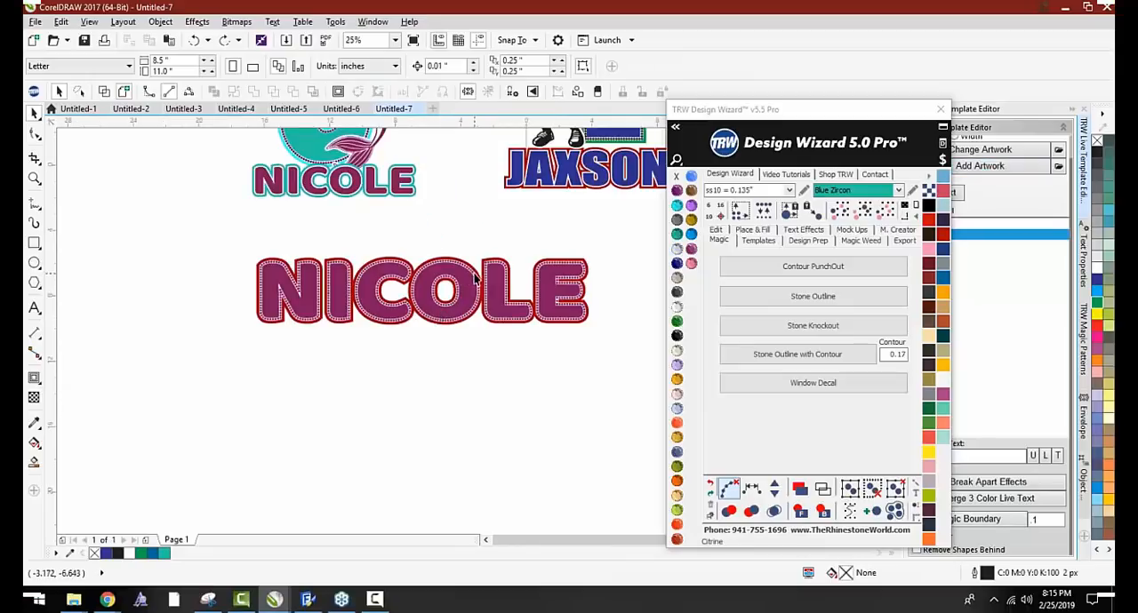
pyautogui.moveTo(469, 286); pyautogui.dragTo(447, 398)
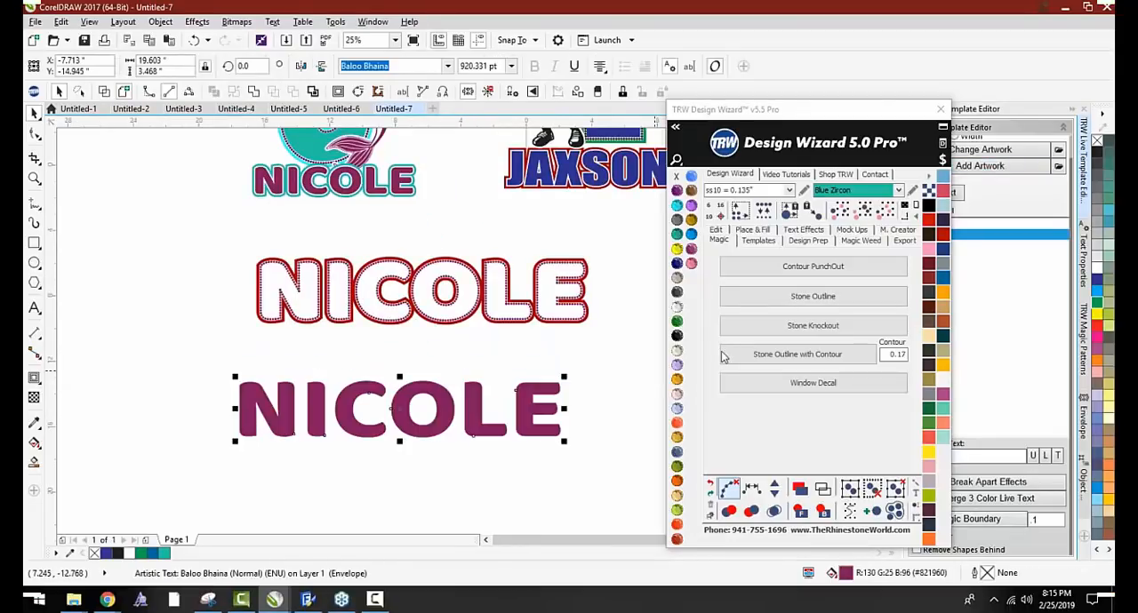
# Apply a Blue Zircon ss10 Stone Outline with Contour of 0.17 to the purple lettering and delete its red contour
pyautogui.scroll(1, 363, 305)
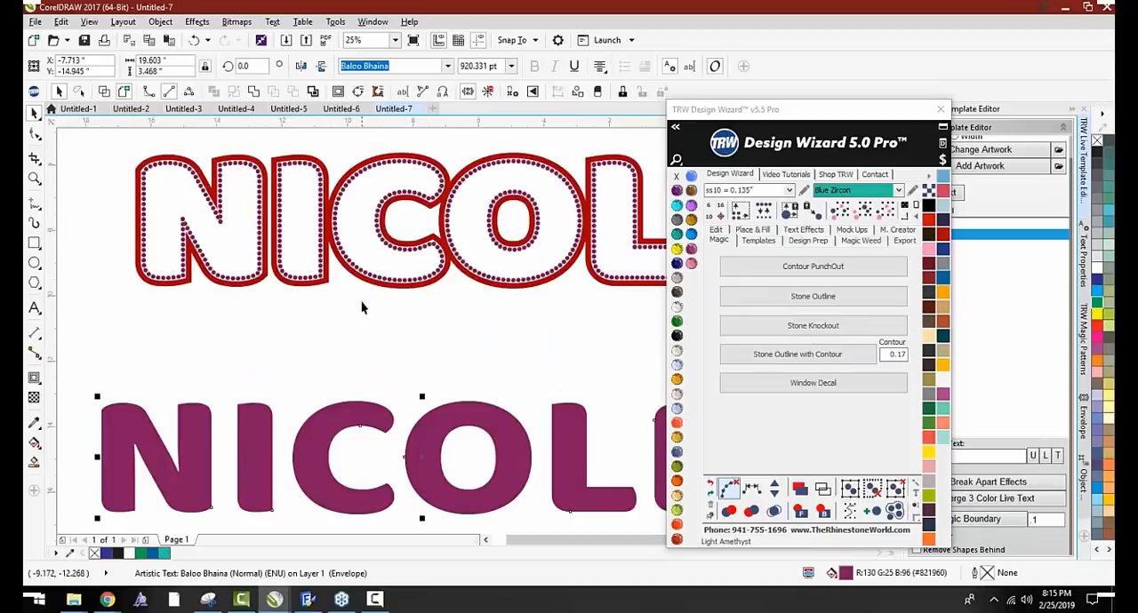
pyautogui.scroll(-1, 368, 324)
pyautogui.scroll(1, 308, 293)
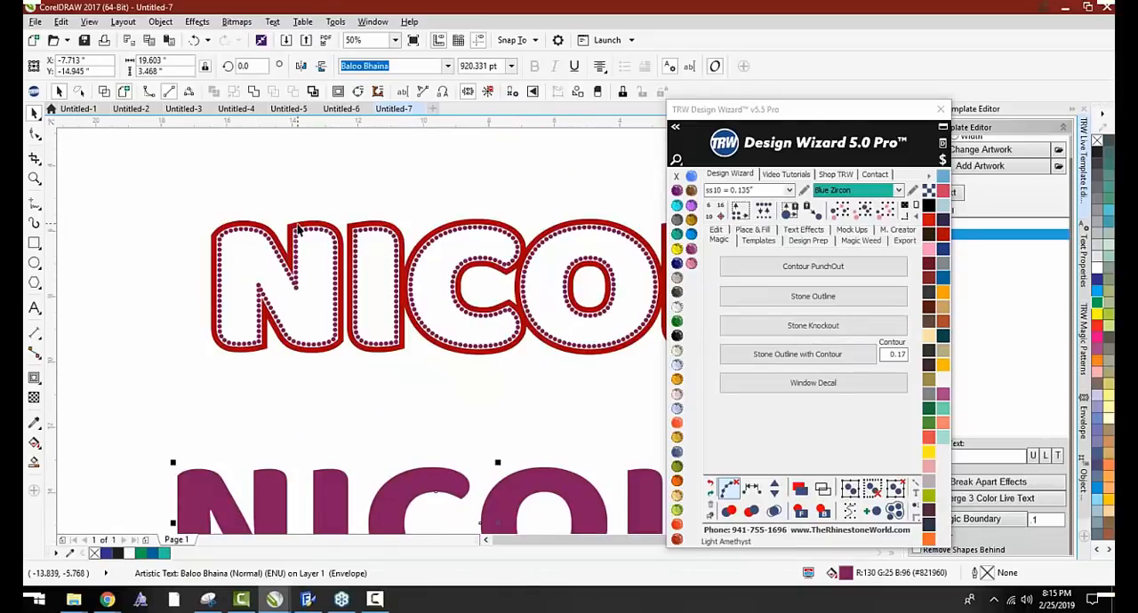
pyautogui.scroll(-1, 325, 295)
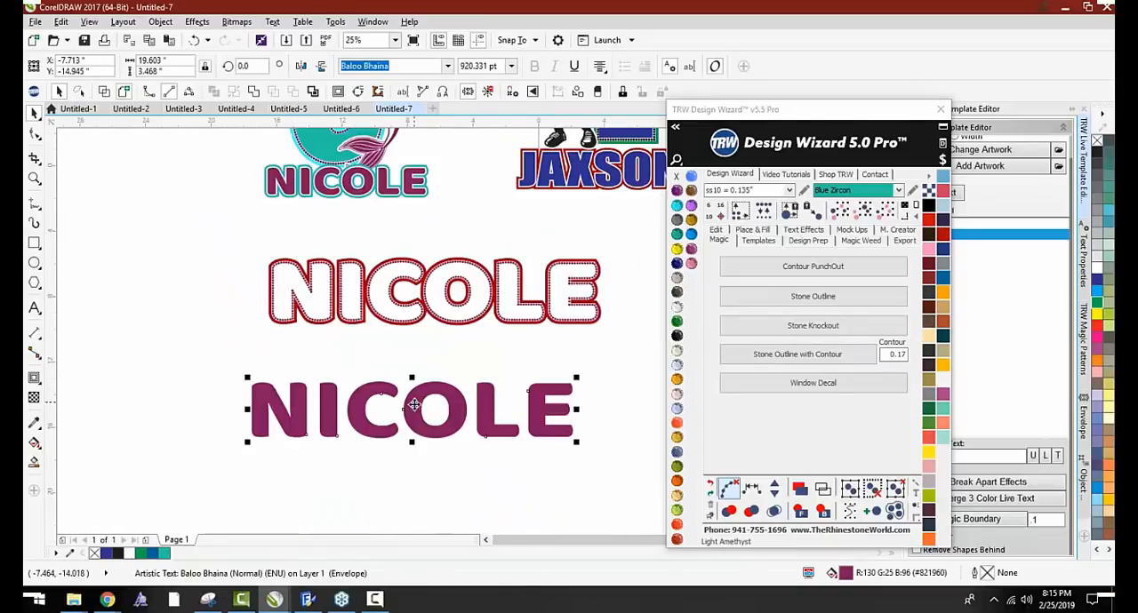
pyautogui.click(763, 356)
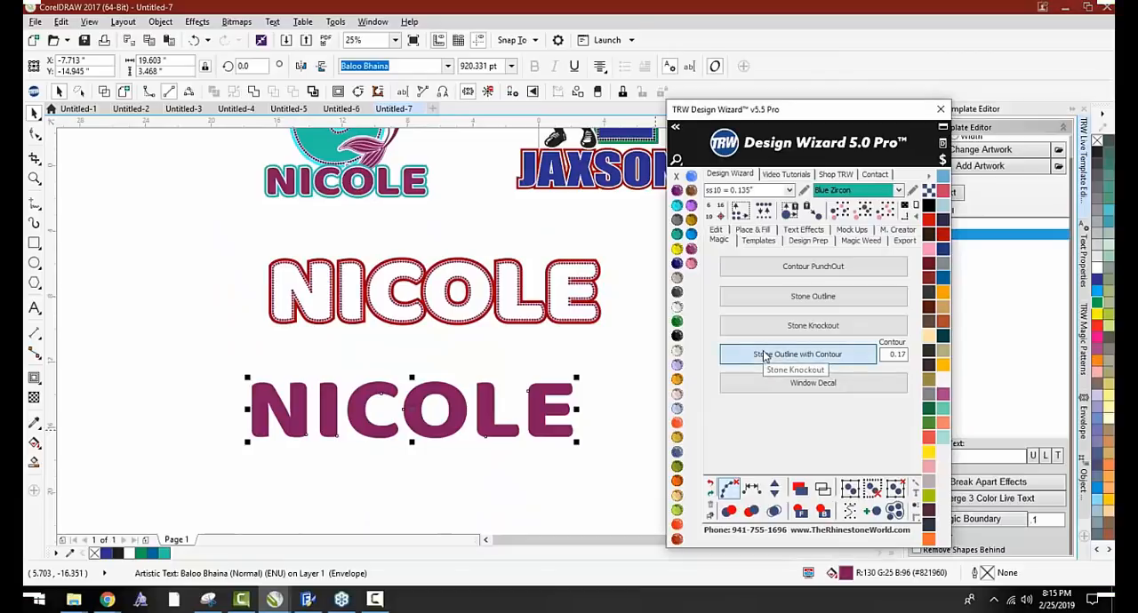
pyautogui.scroll(2, 458, 388)
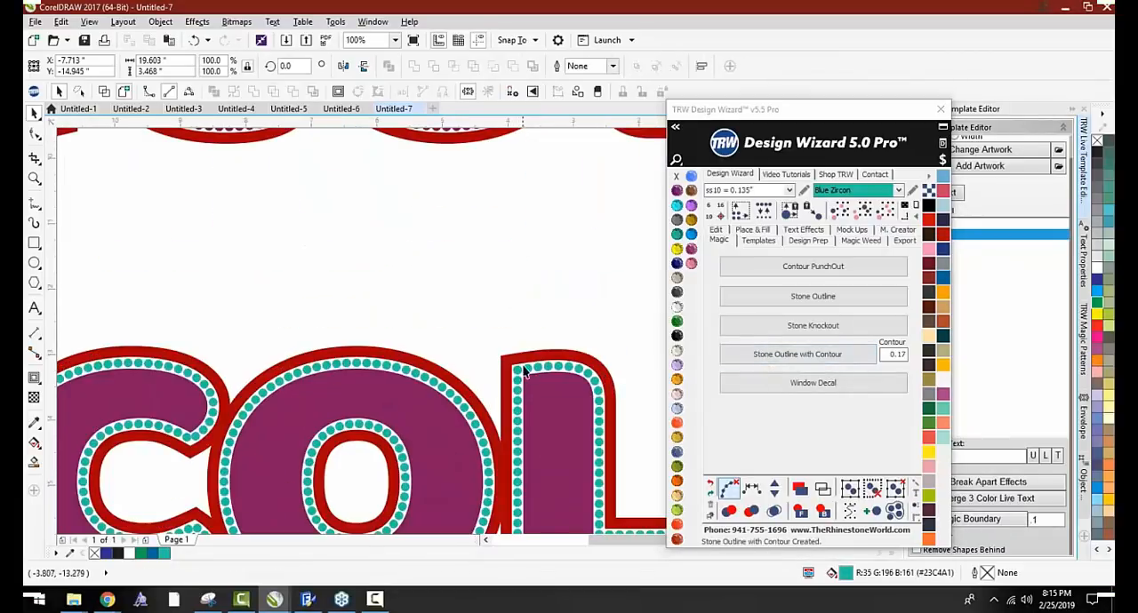
pyautogui.press('Delete')
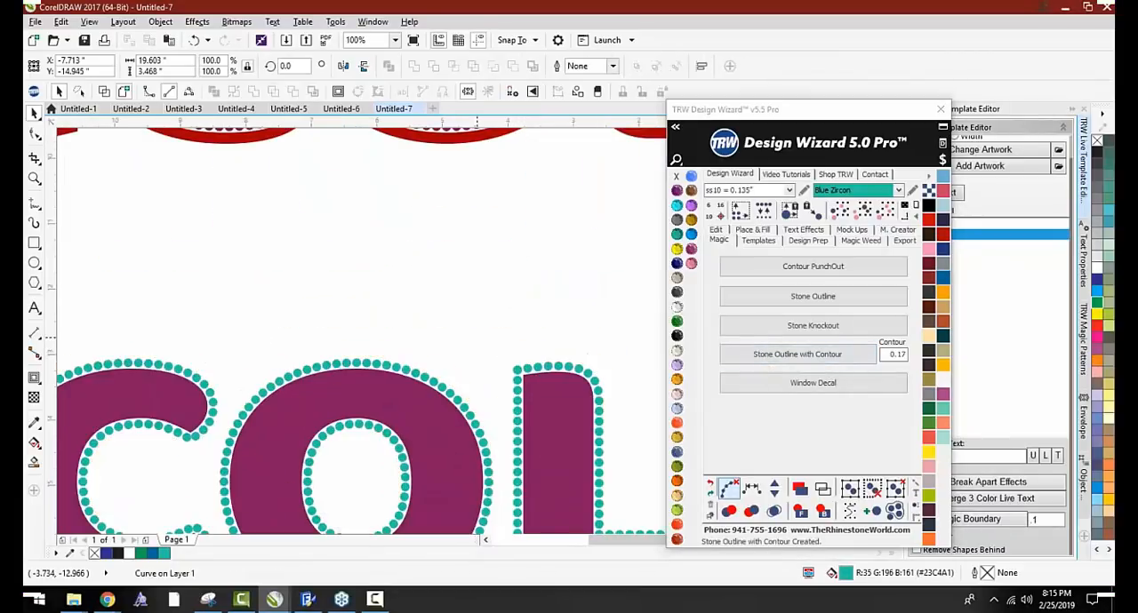
# Move the purple lettering down off its Blue Zircon stones and apply Stone Outline with Contour to it again
pyautogui.scroll(-2, 456, 316)
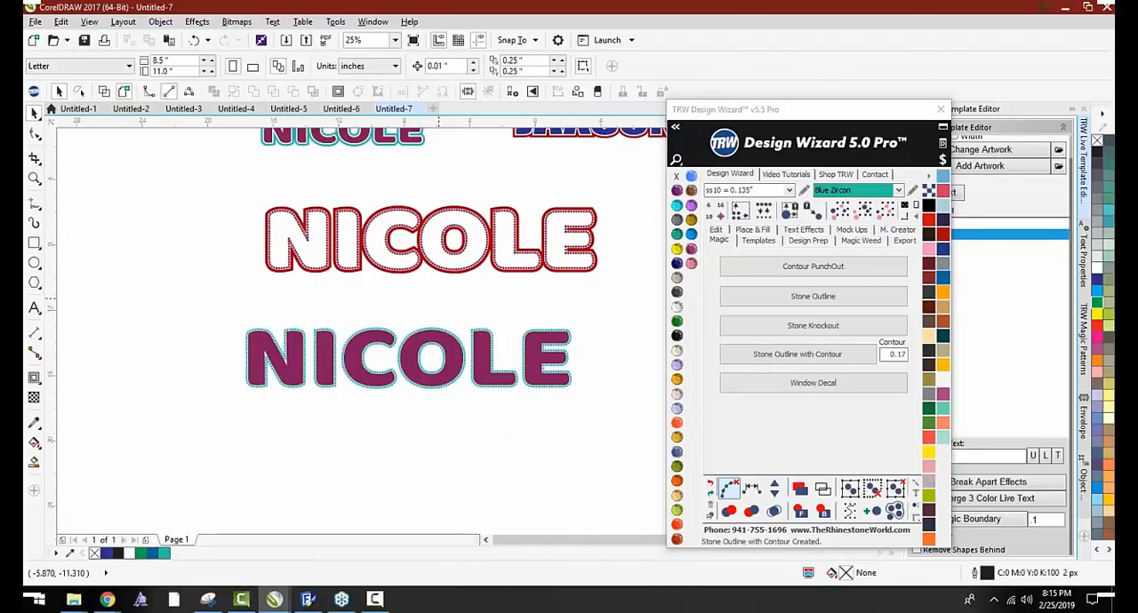
pyautogui.scroll(2, 488, 371)
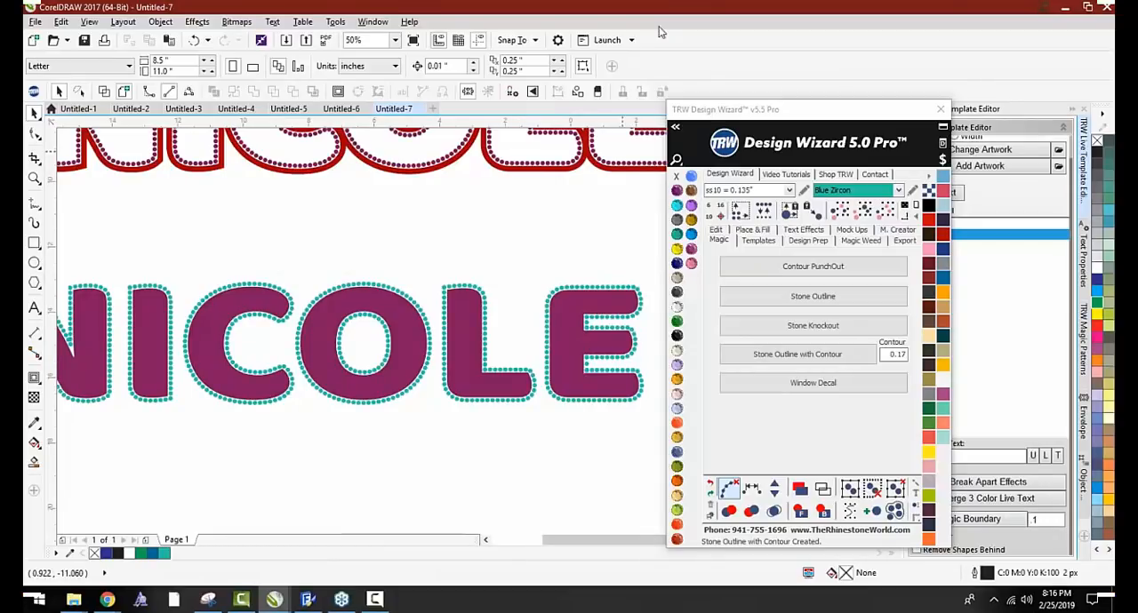
pyautogui.scroll(-1, 371, 332)
pyautogui.moveTo(348, 318); pyautogui.dragTo(342, 387)
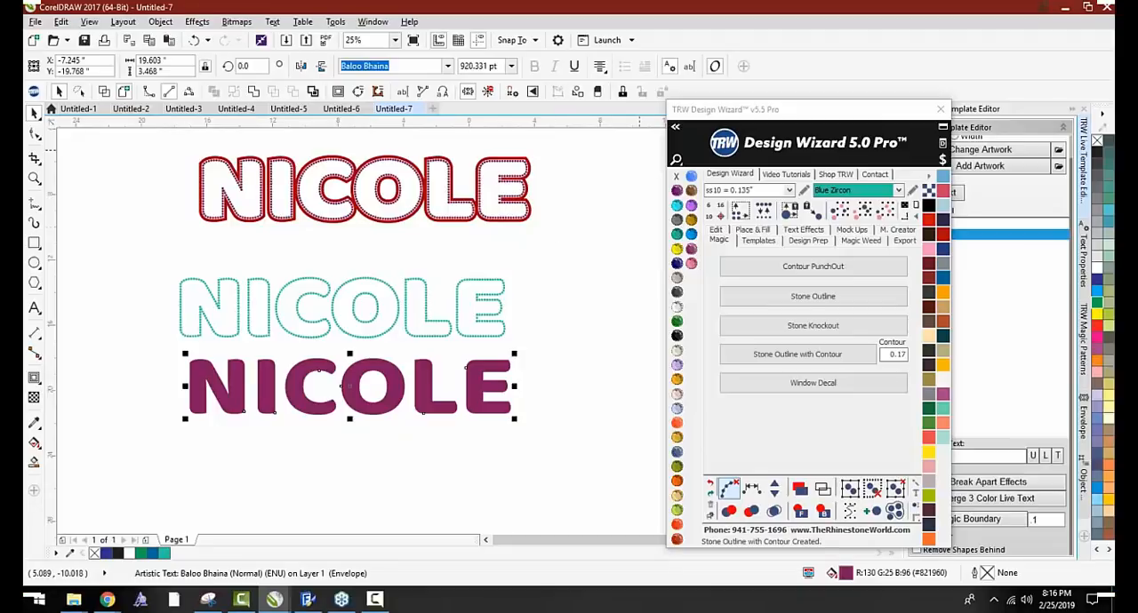
pyautogui.click(751, 230)
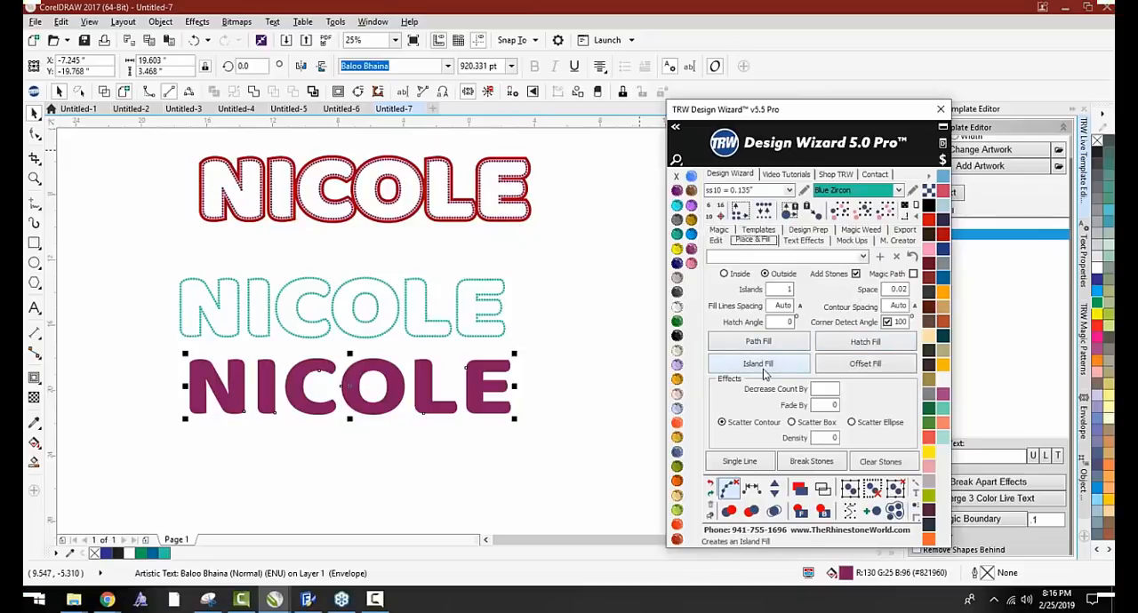
pyautogui.click(719, 229)
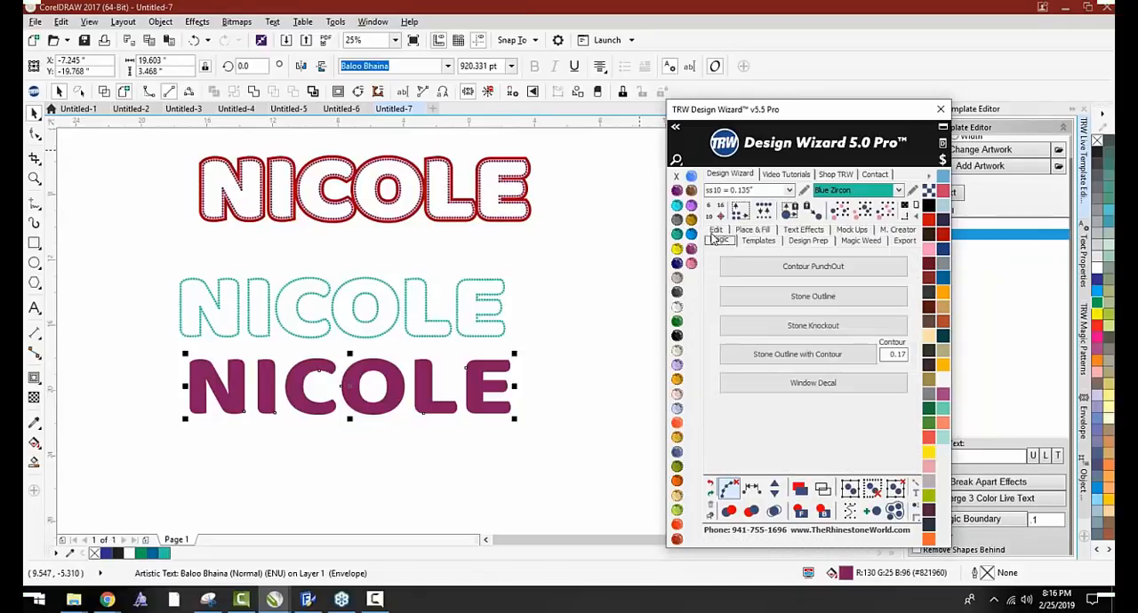
pyautogui.click(769, 355)
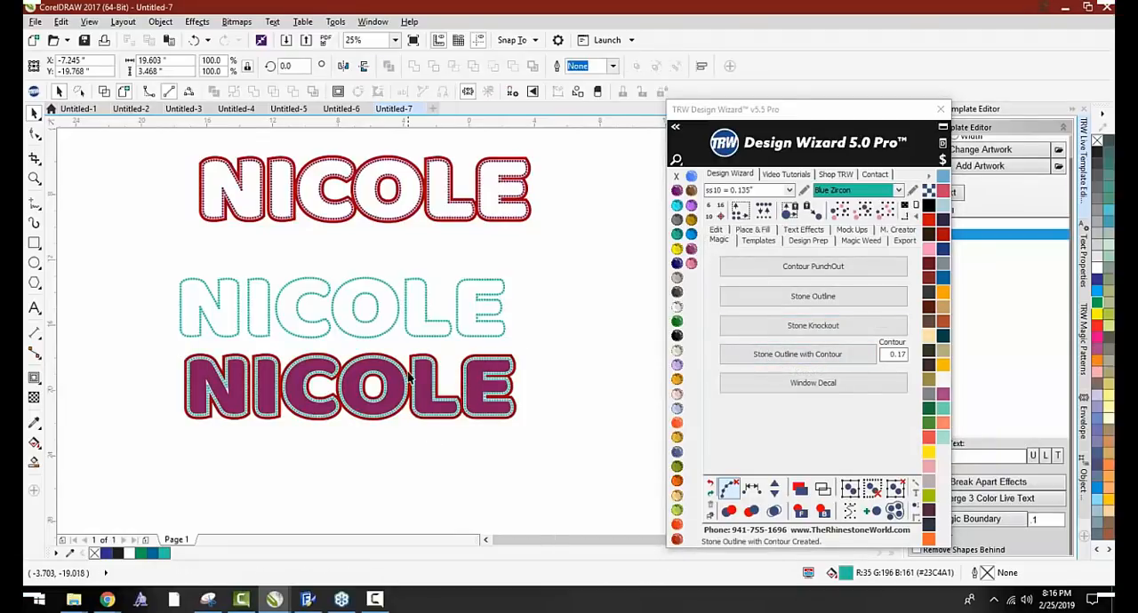
# Delete the red contour and the purple lettering of the lowest name, leaving only its stones
pyautogui.scroll(1, 407, 370)
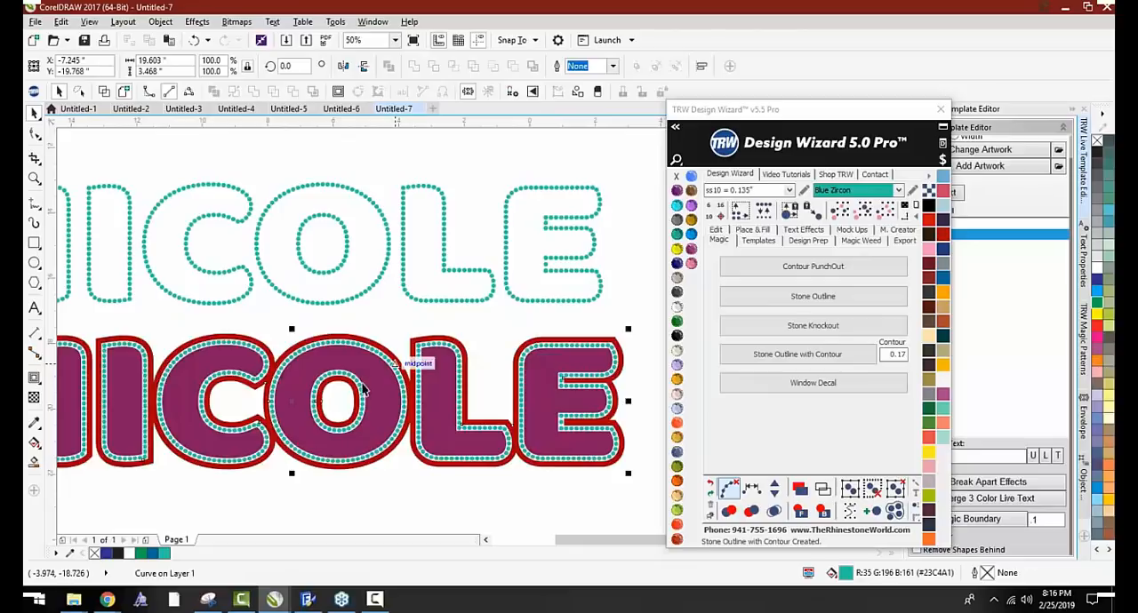
pyautogui.press('Delete')
pyautogui.click(365, 384)
pyautogui.press('Delete')
pyautogui.scroll(-1, 253, 389)
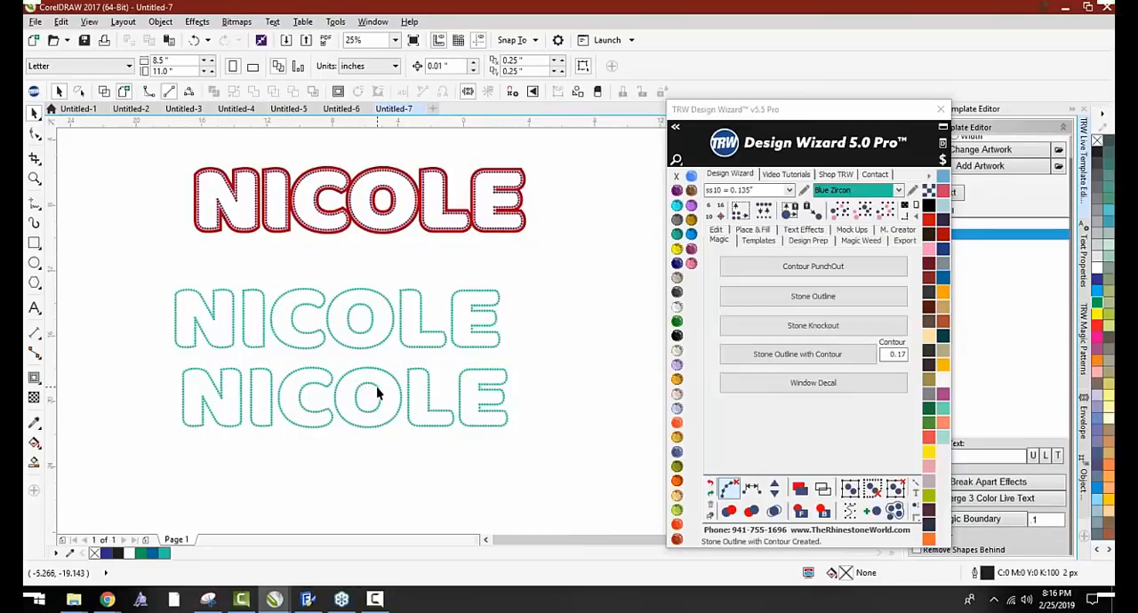
# Create a new blank document and check the font of the name beneath the number 6 in Untitled-7
pyautogui.scroll(-1, 380, 391)
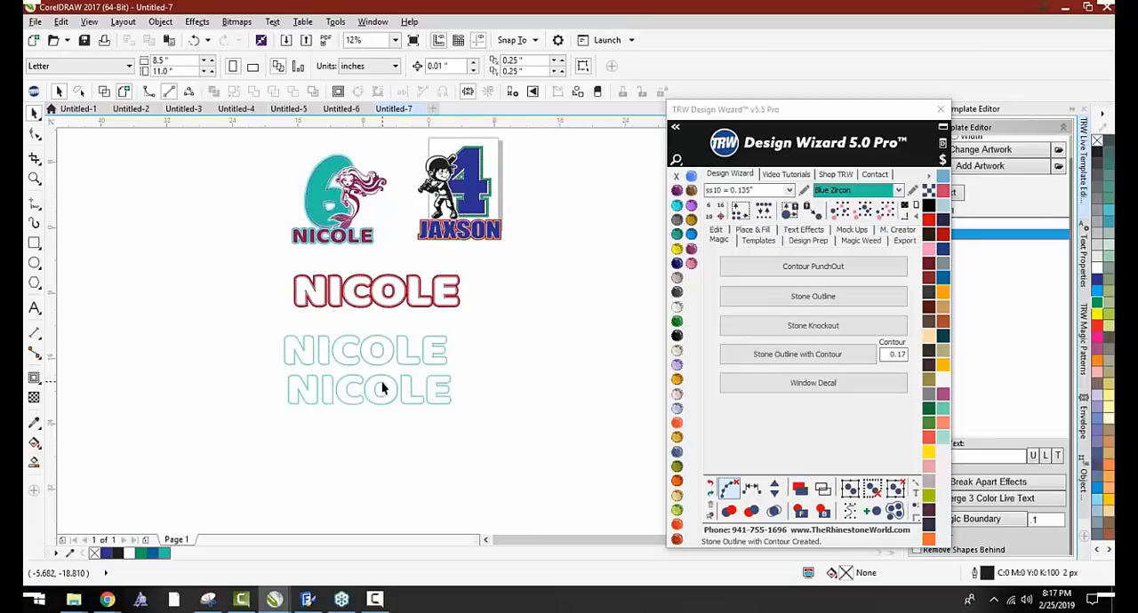
pyautogui.click(436, 111)
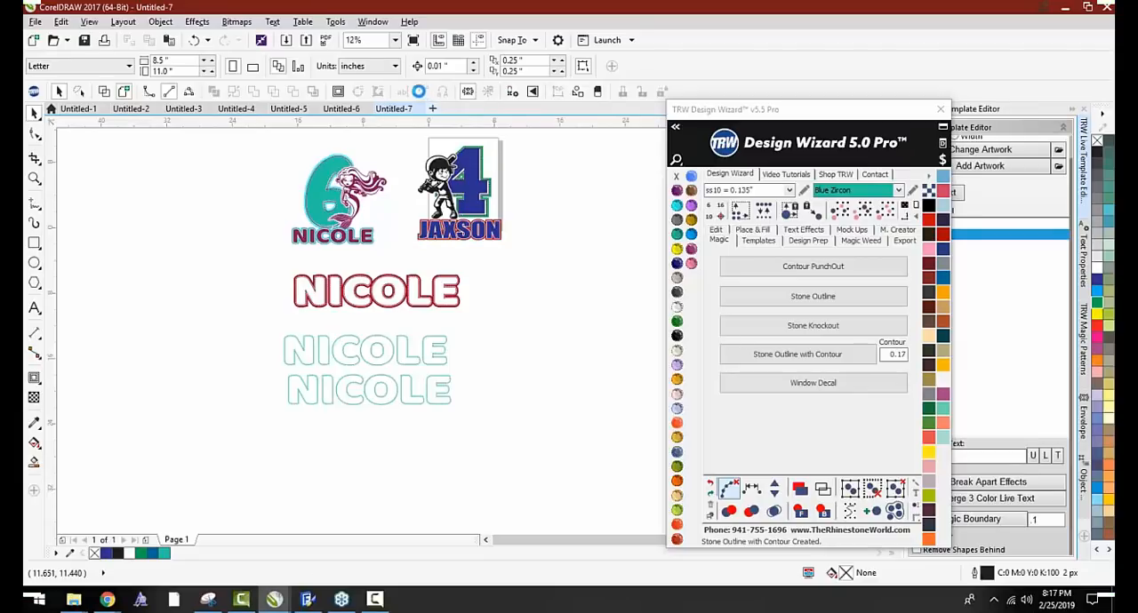
pyautogui.click(394, 108)
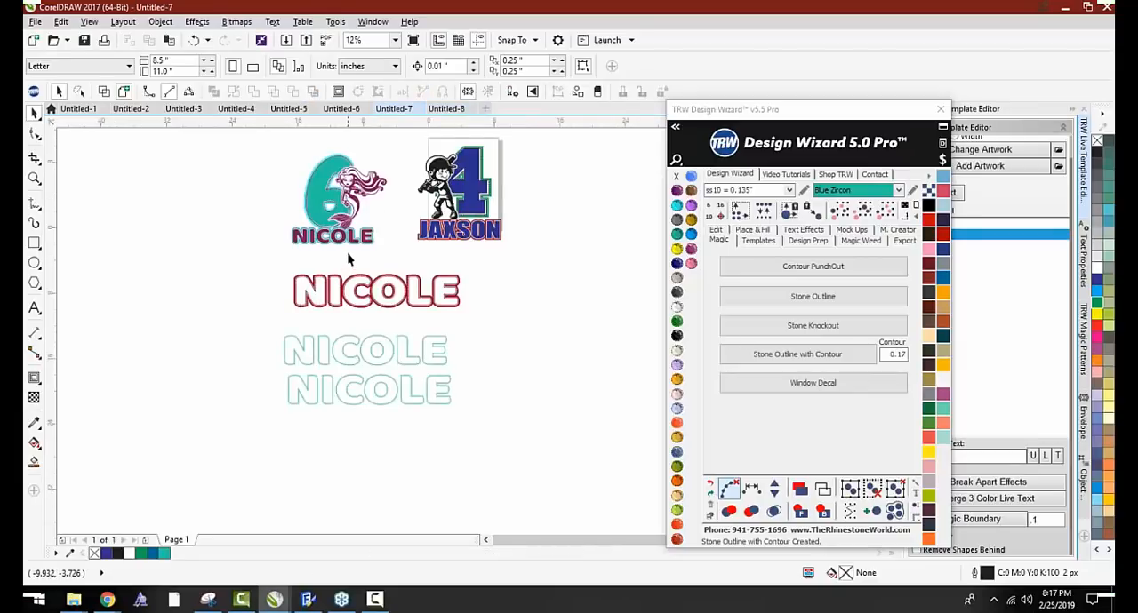
pyautogui.scroll(3, 343, 236)
pyautogui.click(346, 233)
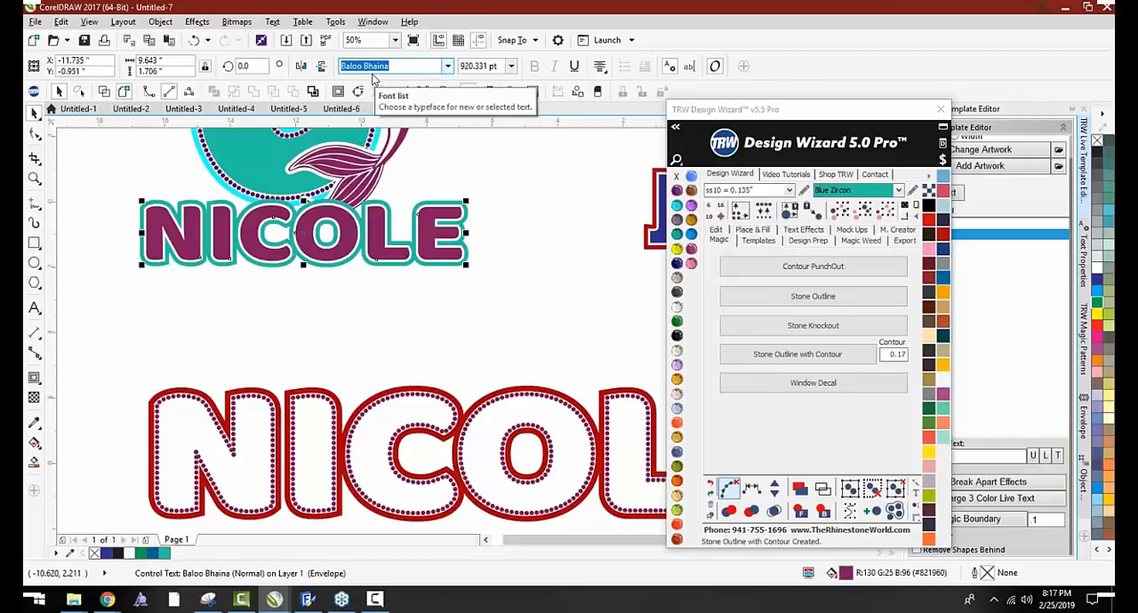
pyautogui.click(545, 256)
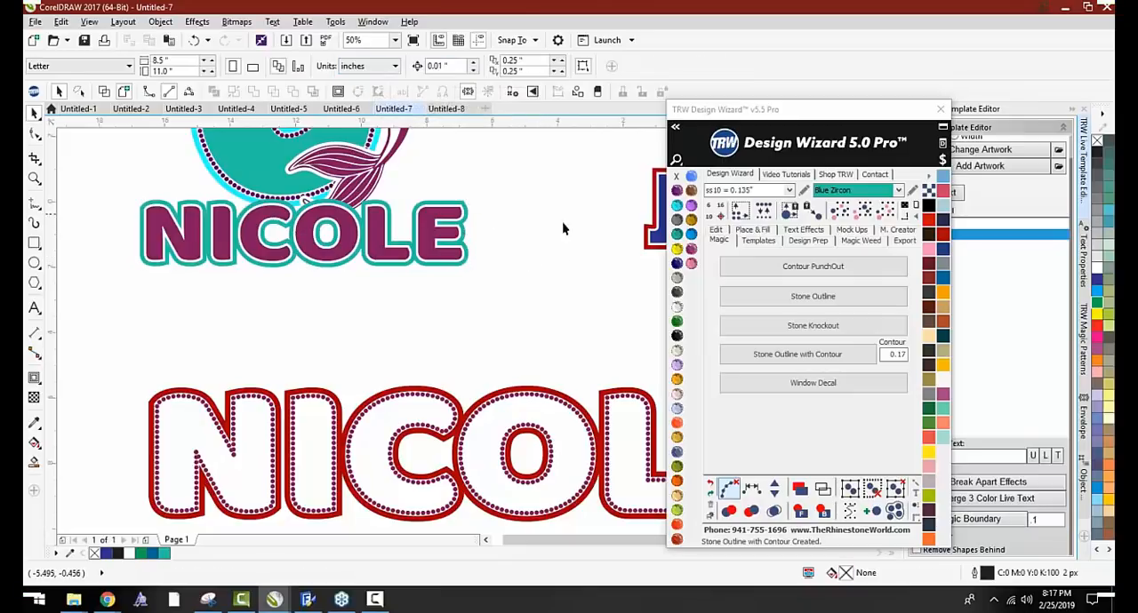
# Insert the Window Decal soccer ball template into the blank Untitled-8 document and deselect it
pyautogui.click(446, 109)
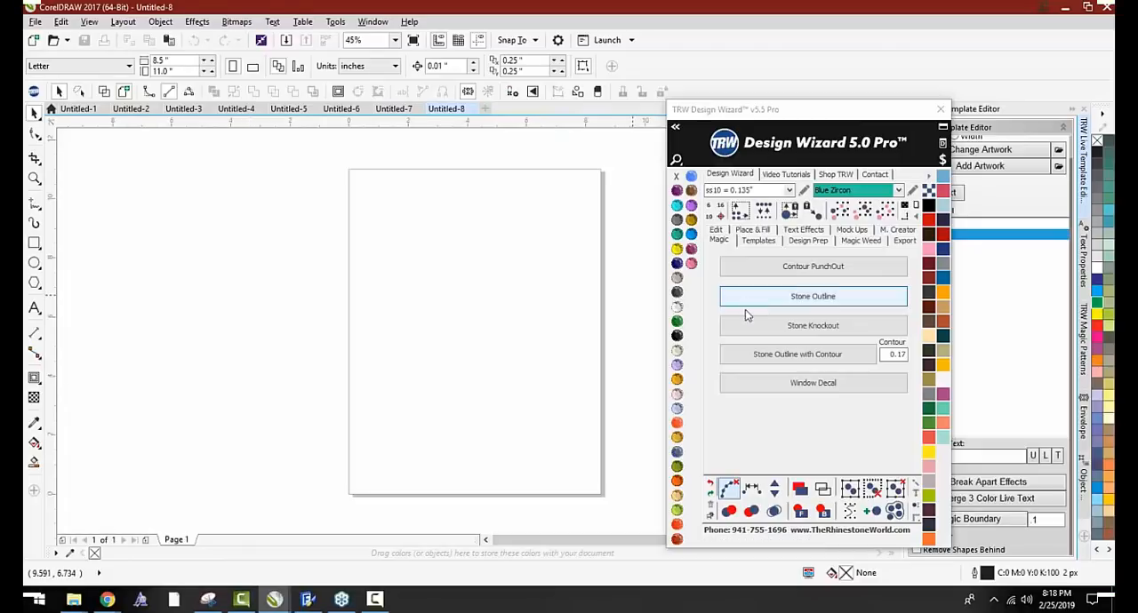
pyautogui.click(785, 387)
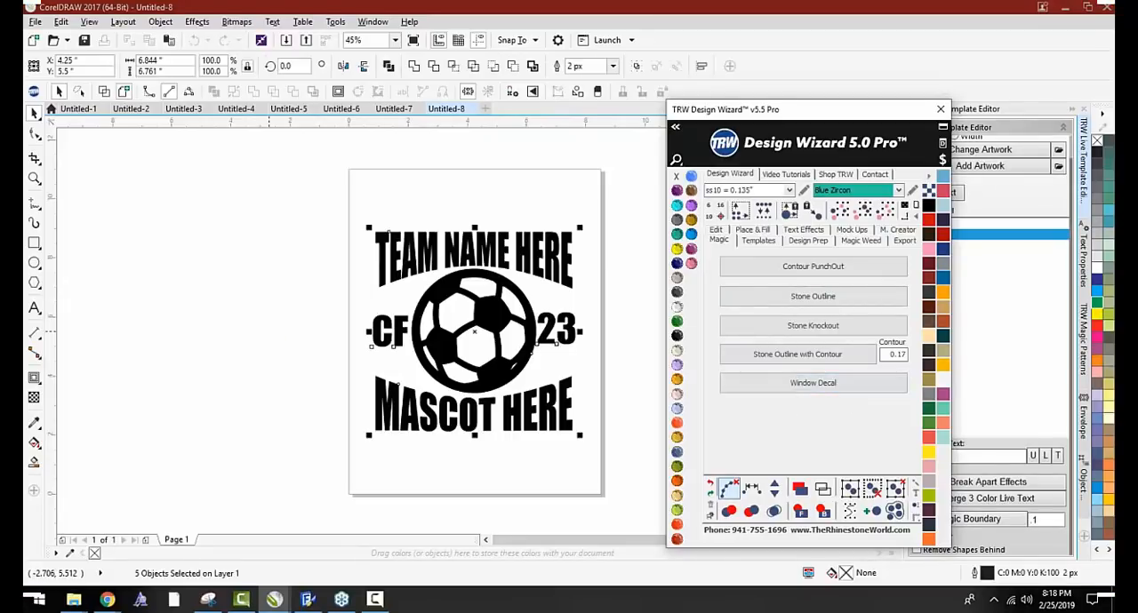
pyautogui.click(299, 330)
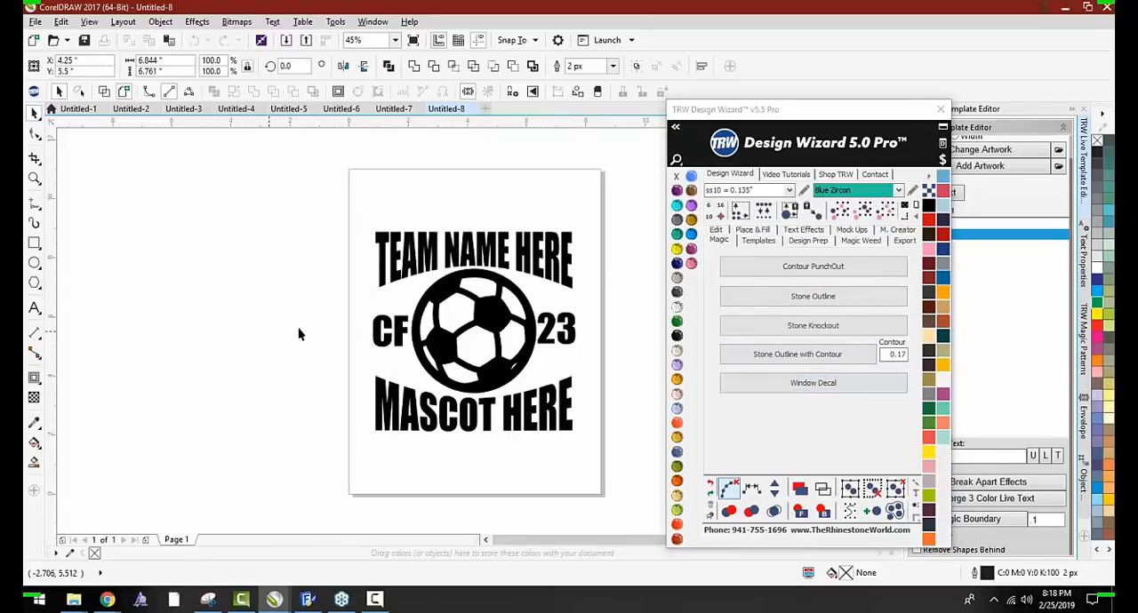
# Close the Design Wizard, list the decal's texts in the Live Template Editor, and change the team name to LAKEWOOD
pyautogui.click(939, 110)
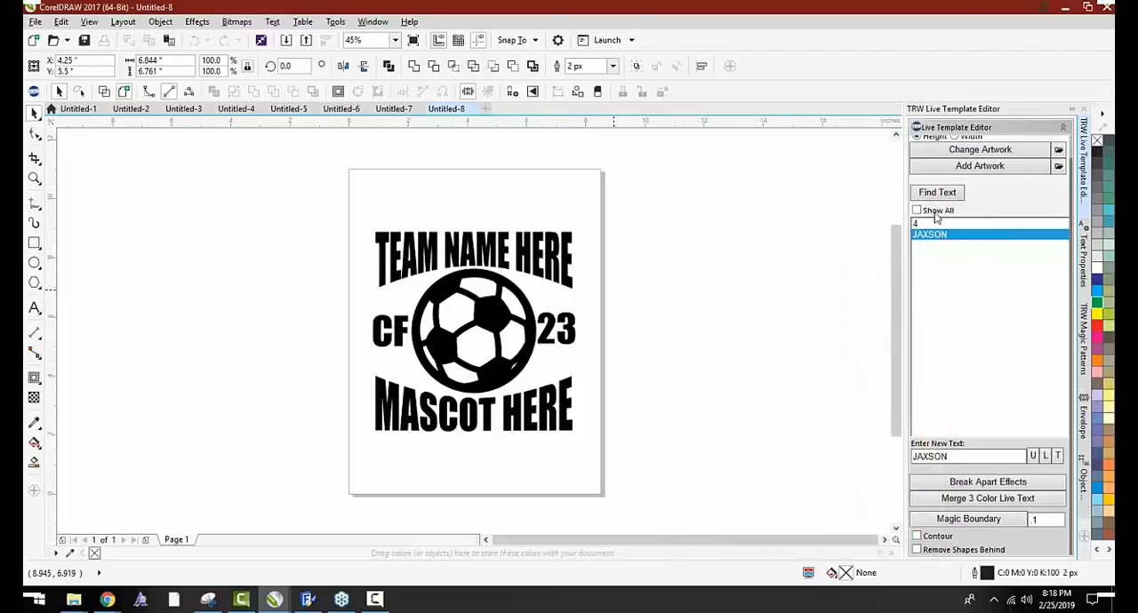
pyautogui.click(937, 192)
pyautogui.click(927, 225)
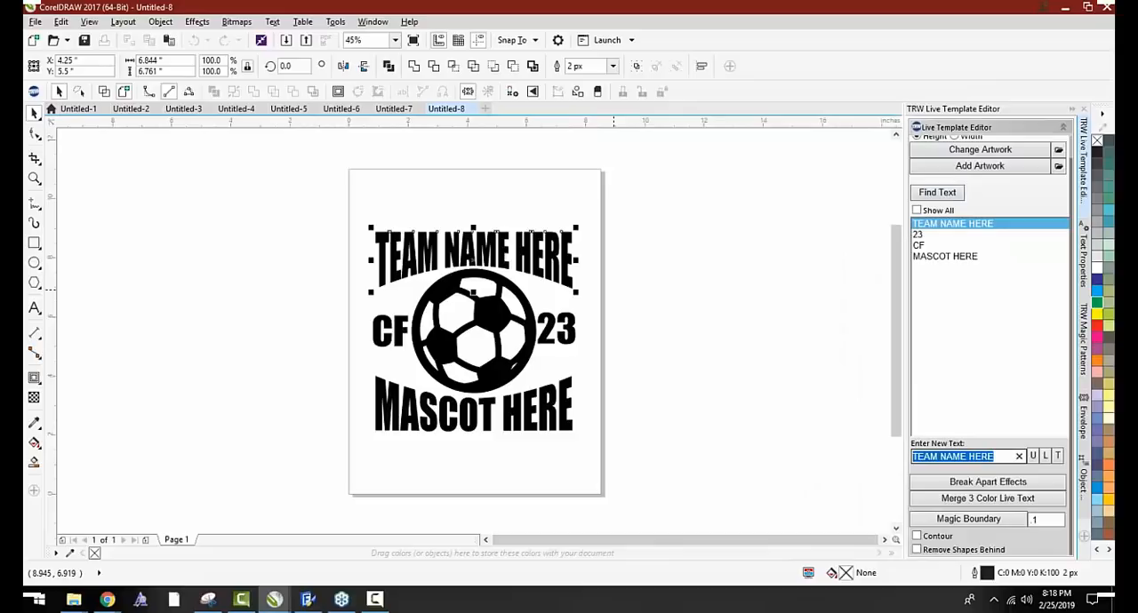
pyautogui.write('LAEK')
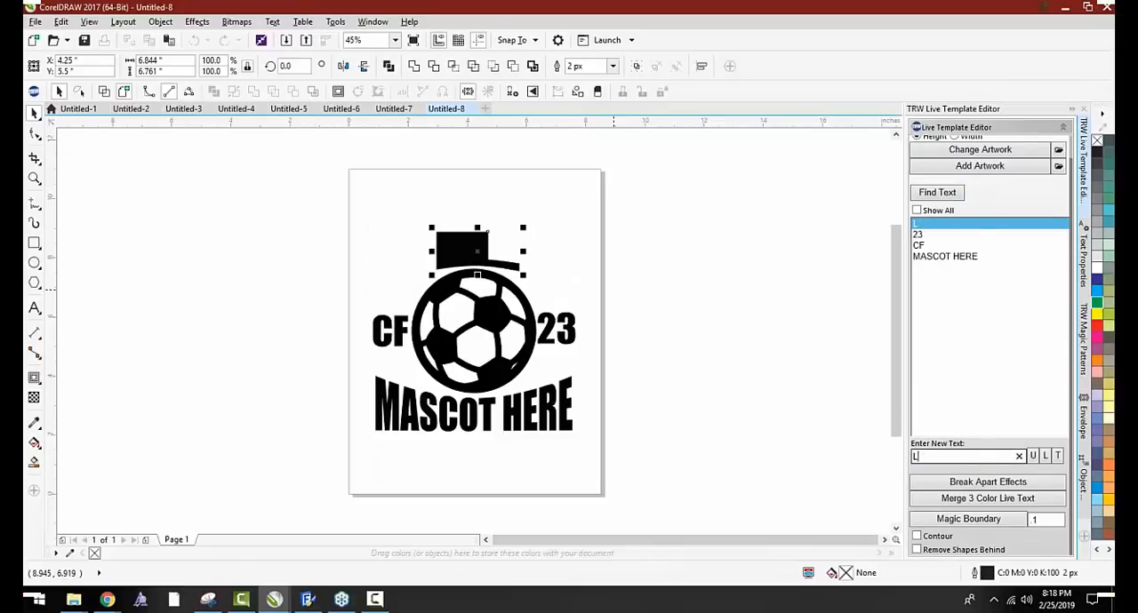
pyautogui.press('BackSpace')
pyautogui.press('BackSpace')
pyautogui.write('KEWOOD')
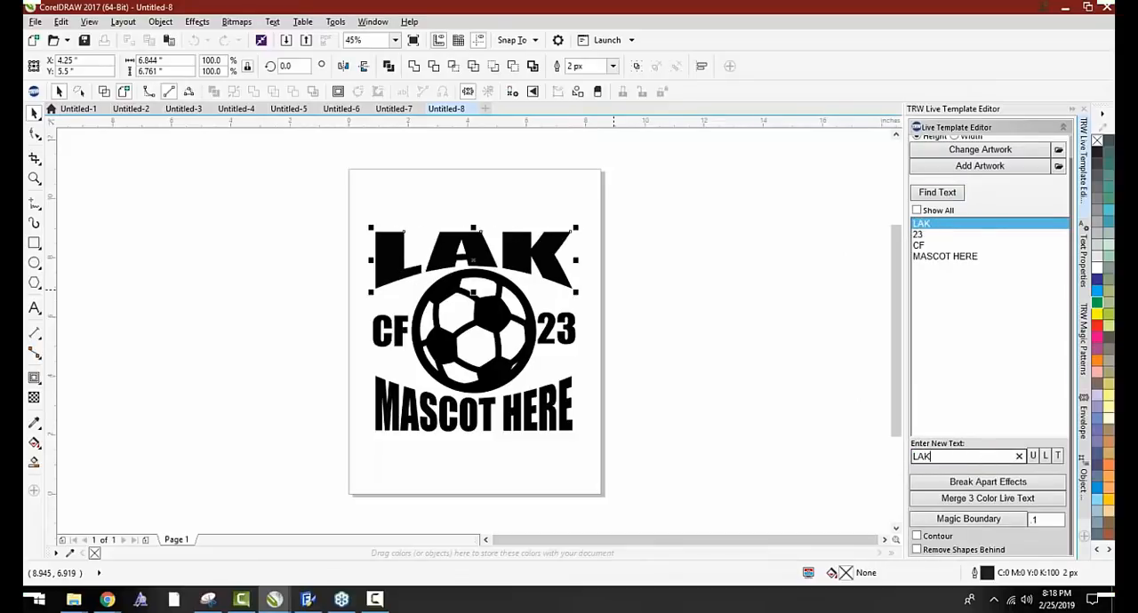
pyautogui.press('Return')
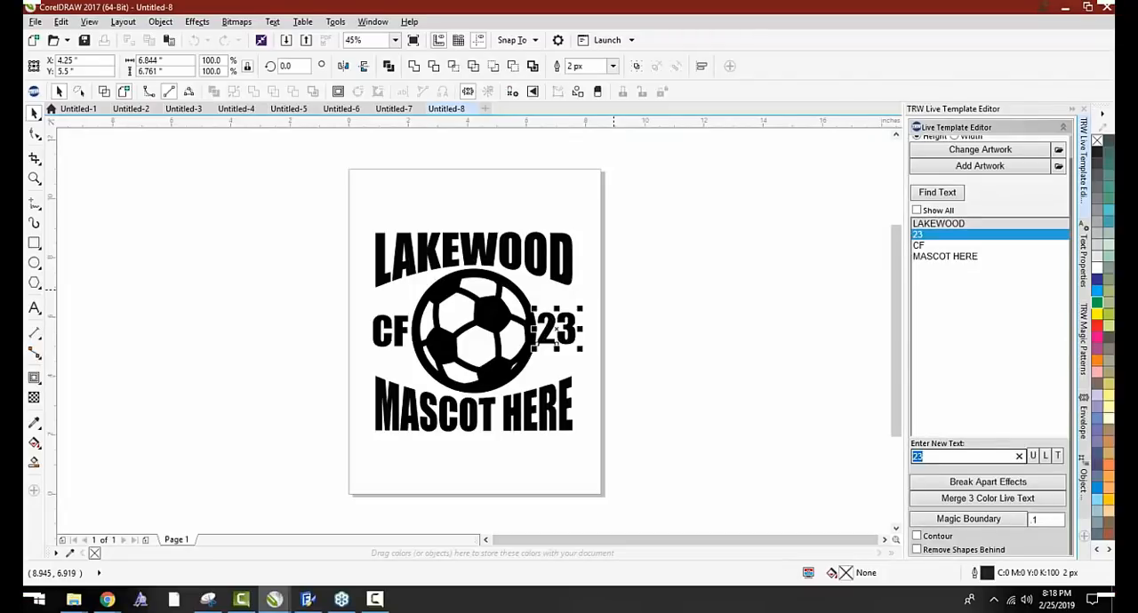
# Change the decal's number to 10 and the letters on the other side of the ball to FW
pyautogui.write('10')
pyautogui.press('Return')
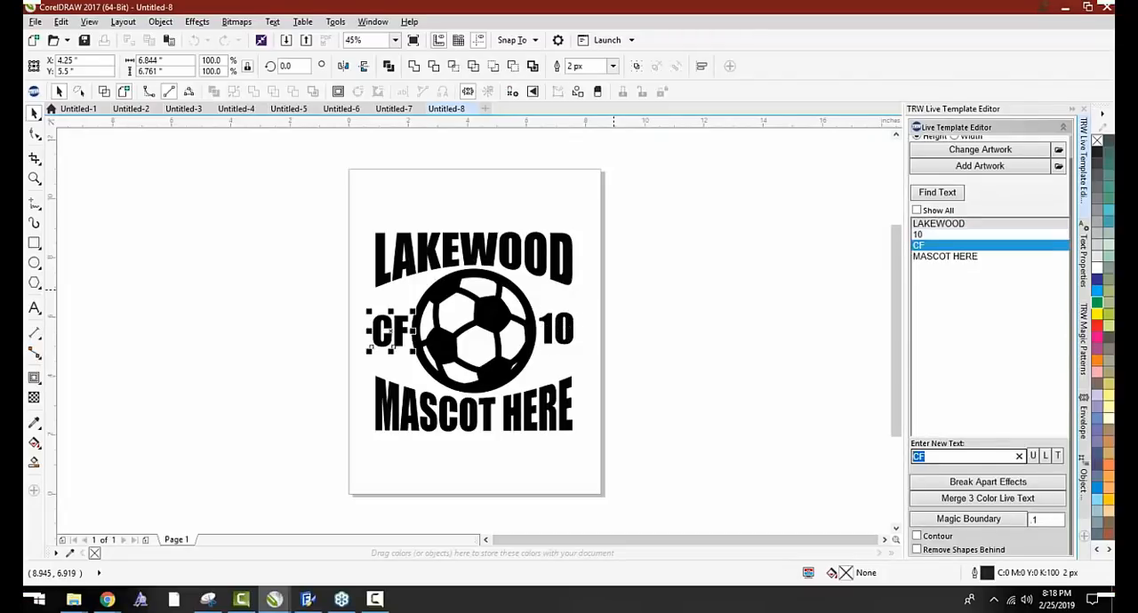
pyautogui.write('MD')
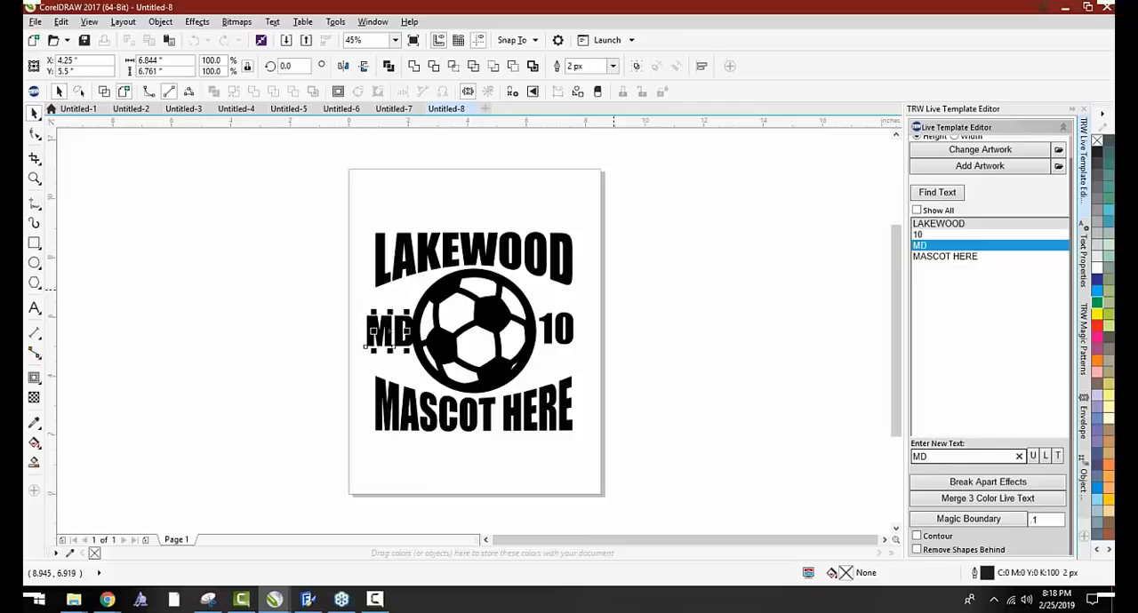
pyautogui.press('BackSpace')
pyautogui.press('BackSpace')
pyautogui.write('FW')
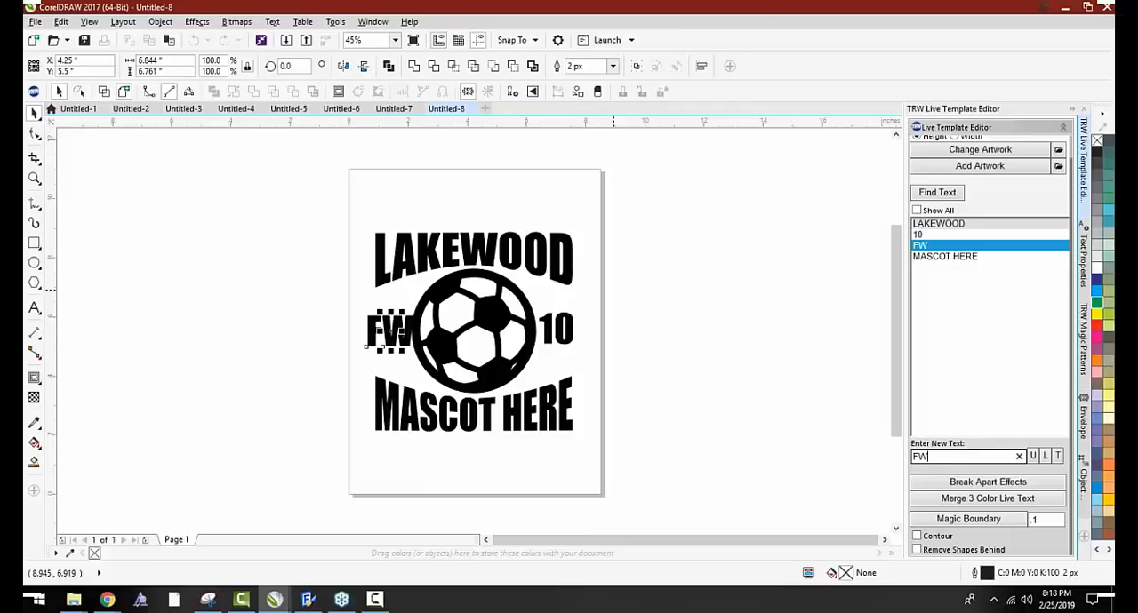
# Change the soccer decal's mascot text to MUSTANGS and deselect it
pyautogui.press('Return')
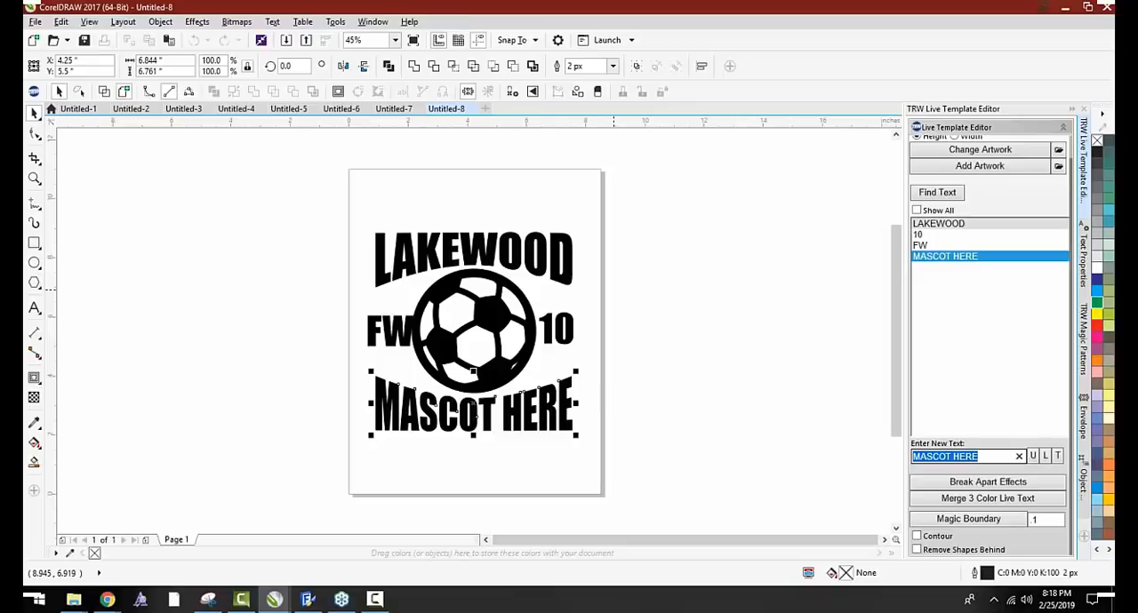
pyautogui.write('MUSTANGS')
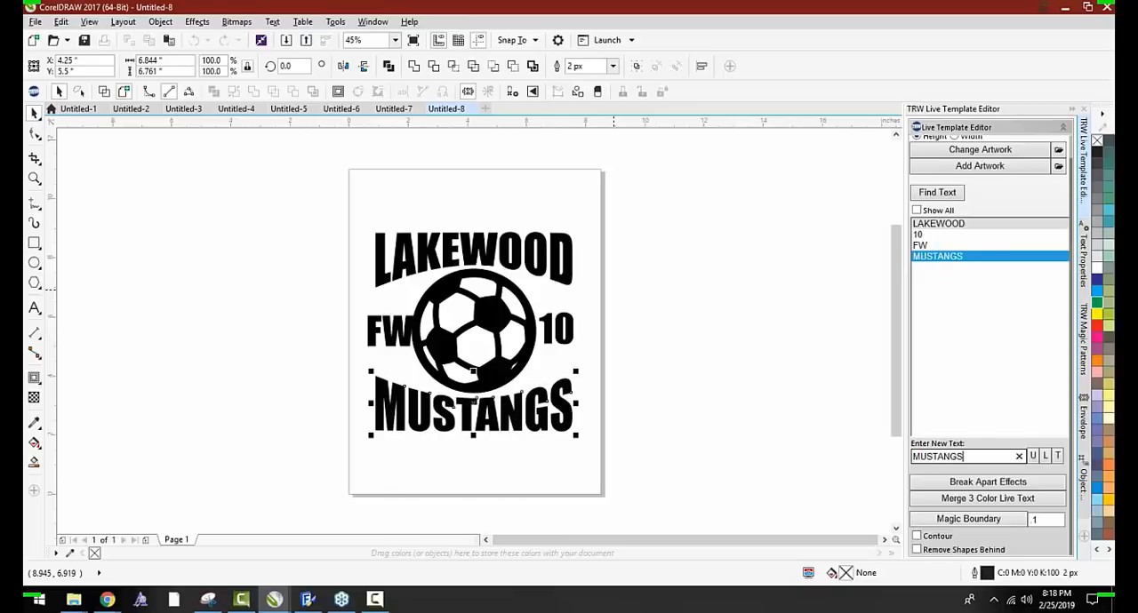
pyautogui.click(729, 312)
# Move the FW letters slightly outward so they clear the soccer ball, and deselect them
pyautogui.scroll(2, 460, 325)
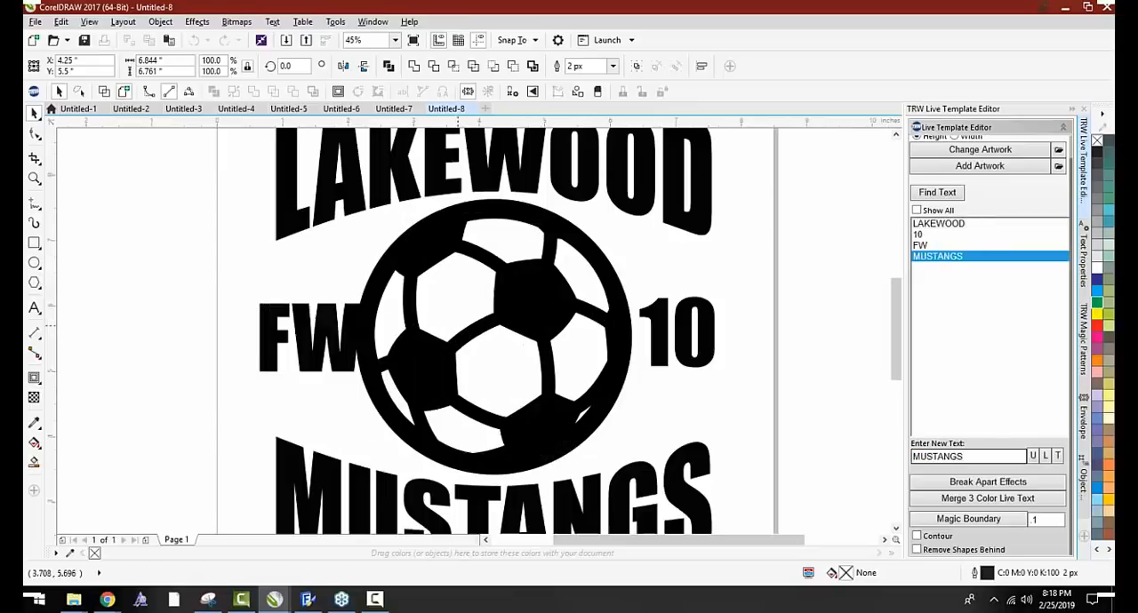
pyautogui.moveTo(345, 331); pyautogui.dragTo(333, 332)
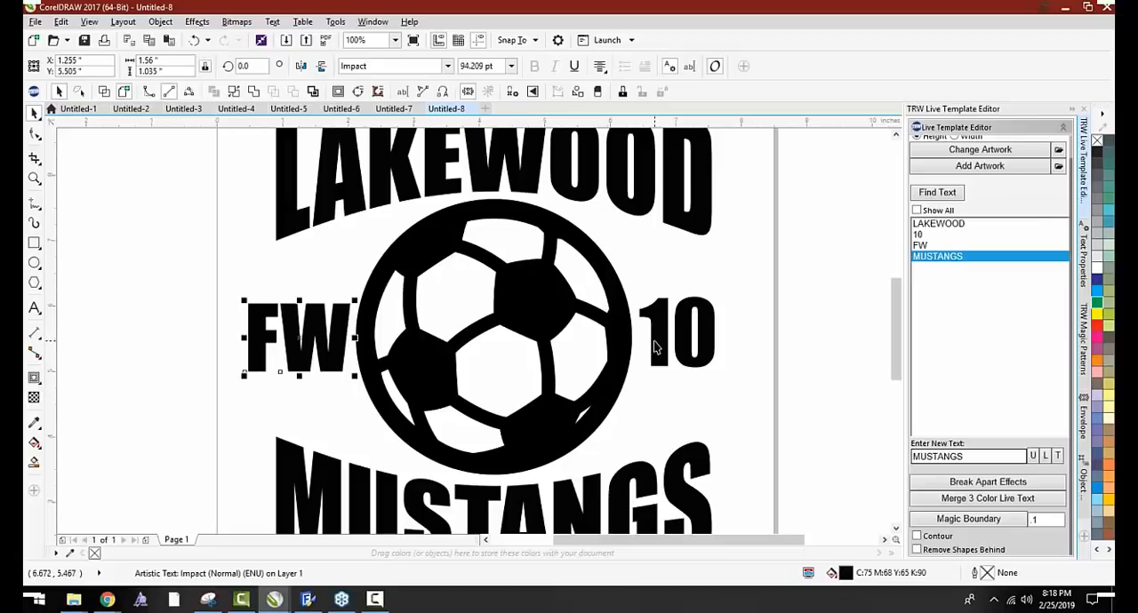
pyautogui.scroll(-1, 659, 340)
pyautogui.click(685, 373)
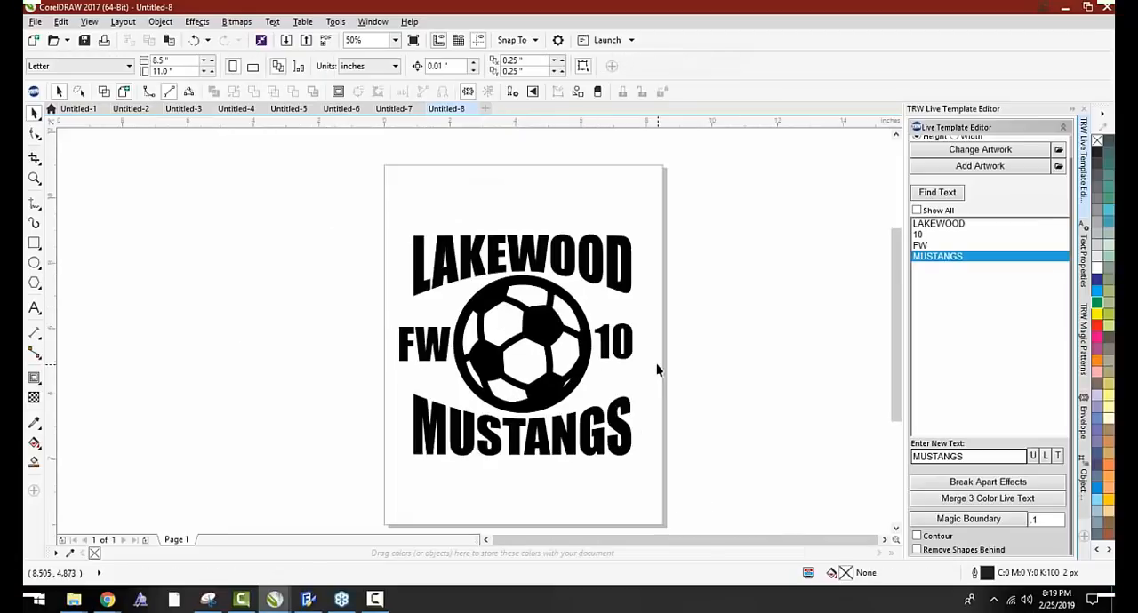
# Delete the number 10 and the FW letters beside the soccer ball, and refresh the Live Template Editor's text list
pyautogui.click(620, 343)
pyautogui.moveTo(619, 343); pyautogui.dragTo(462, 353)
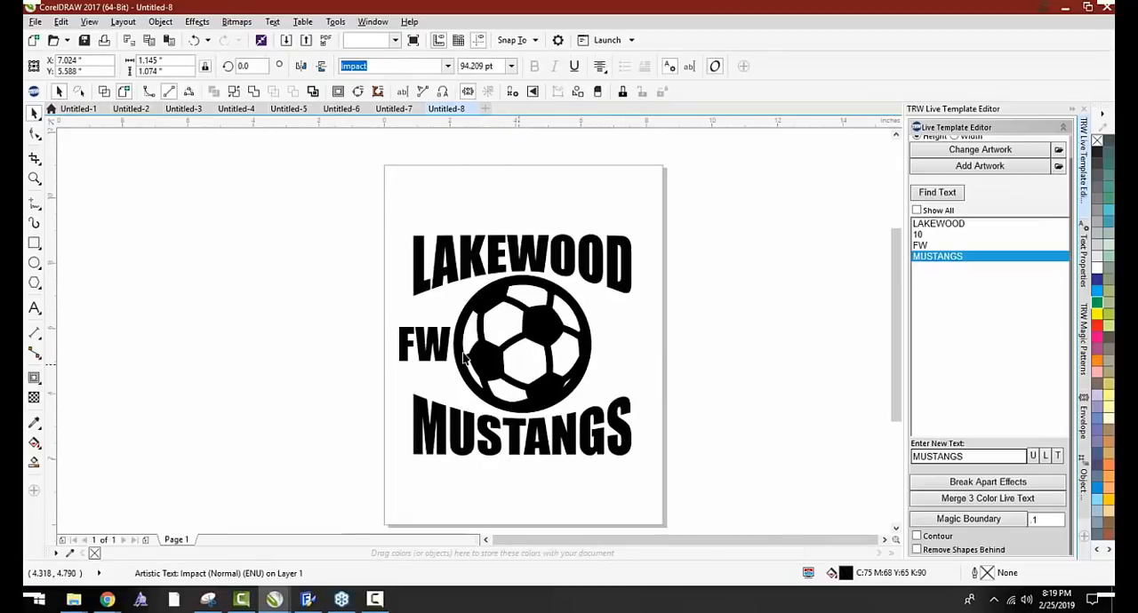
pyautogui.press('Delete')
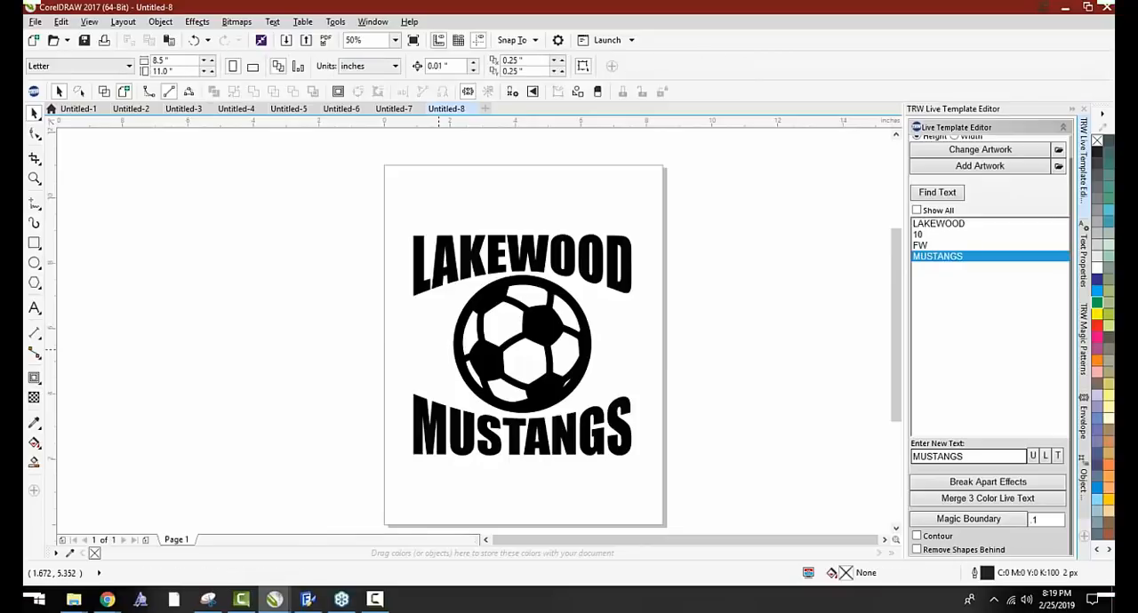
pyautogui.click(940, 192)
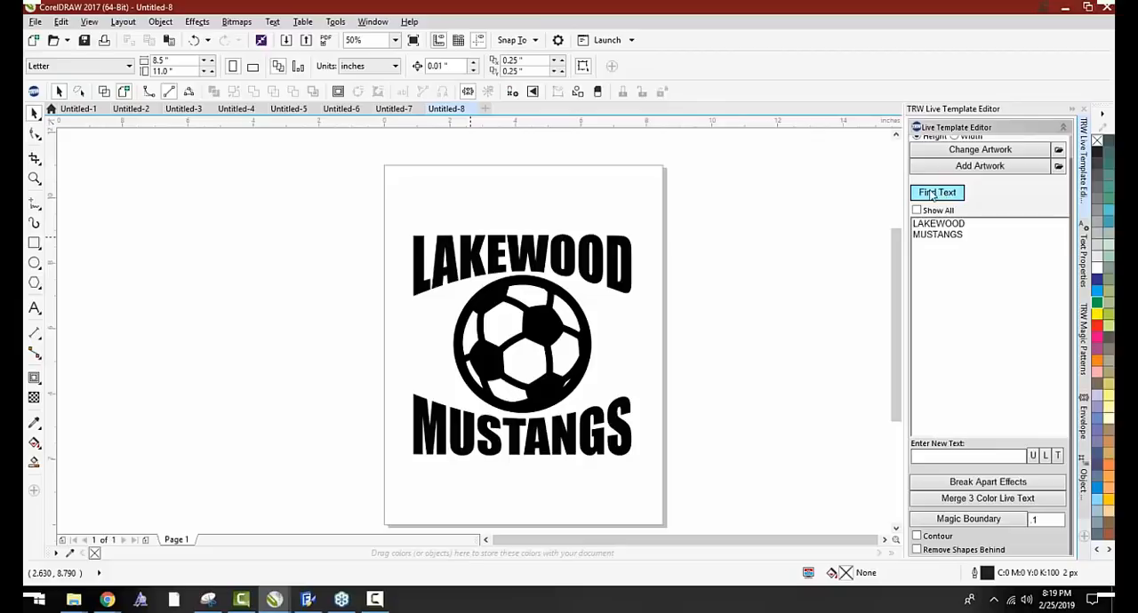
# Replace the decal's soccer ball with the Basketball Thick clipart from the TRW Live Templates Volume 3 Clipart CDR folder
pyautogui.scroll(-1, 558, 302)
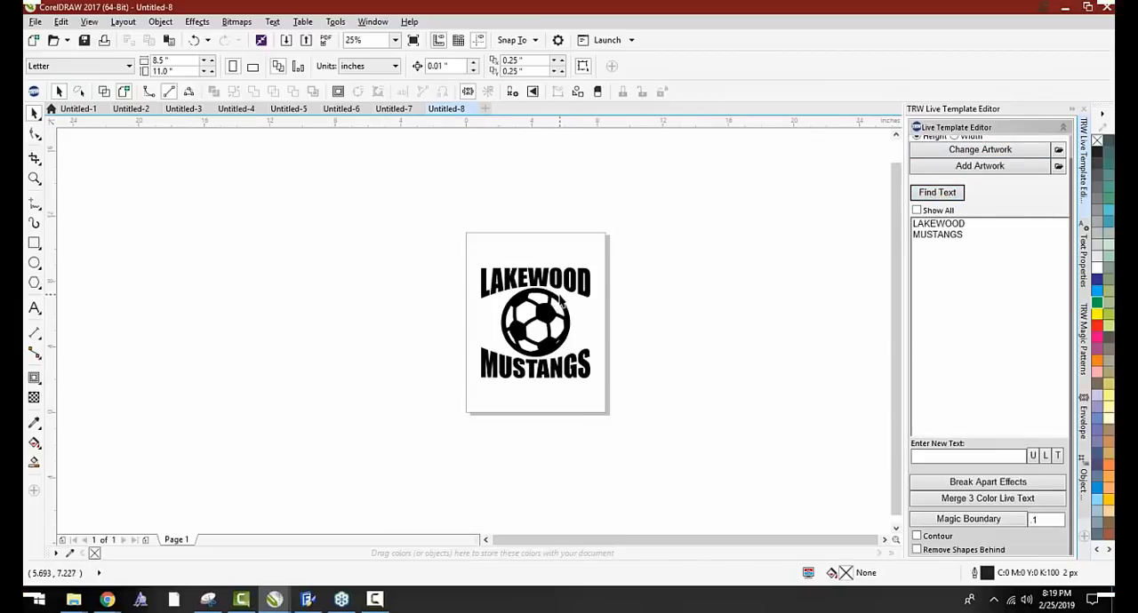
pyautogui.click(560, 303)
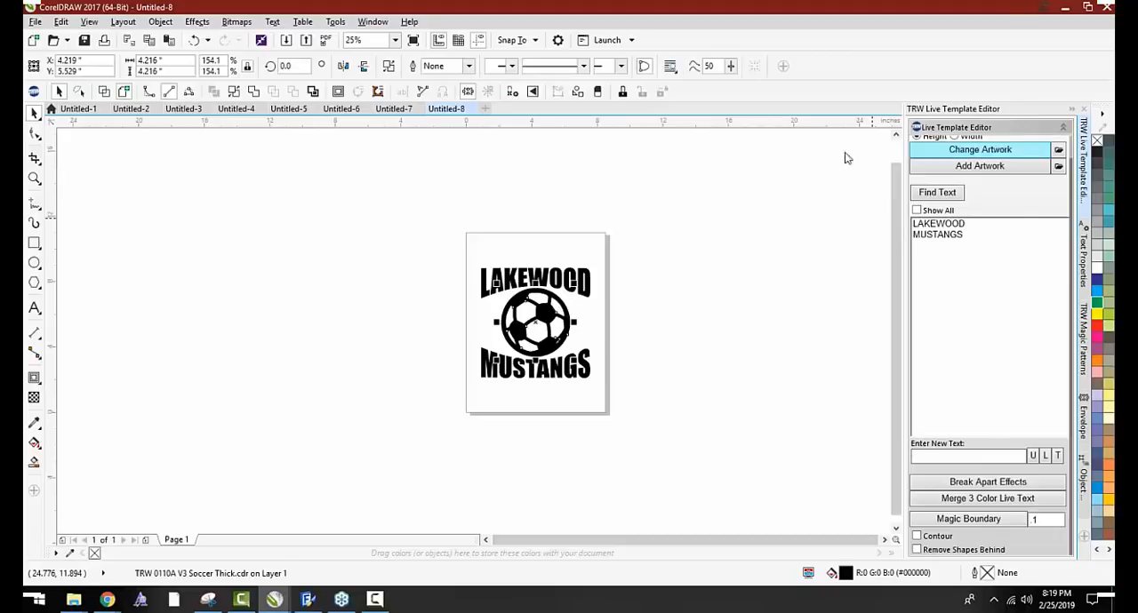
pyautogui.scroll(-10, 452, 294)
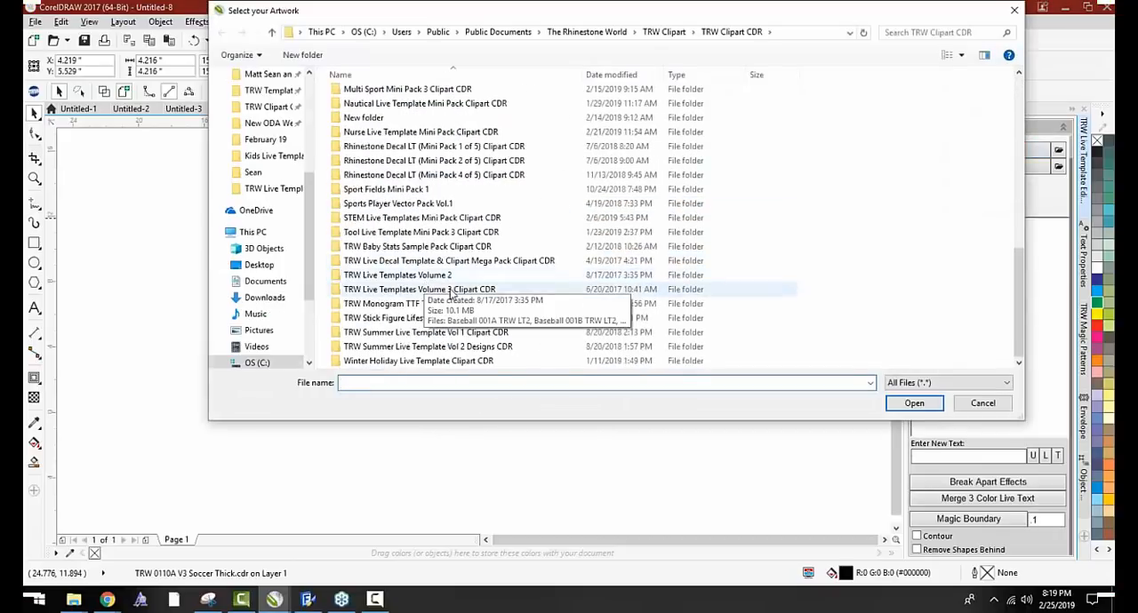
pyautogui.doubleClick(458, 292)
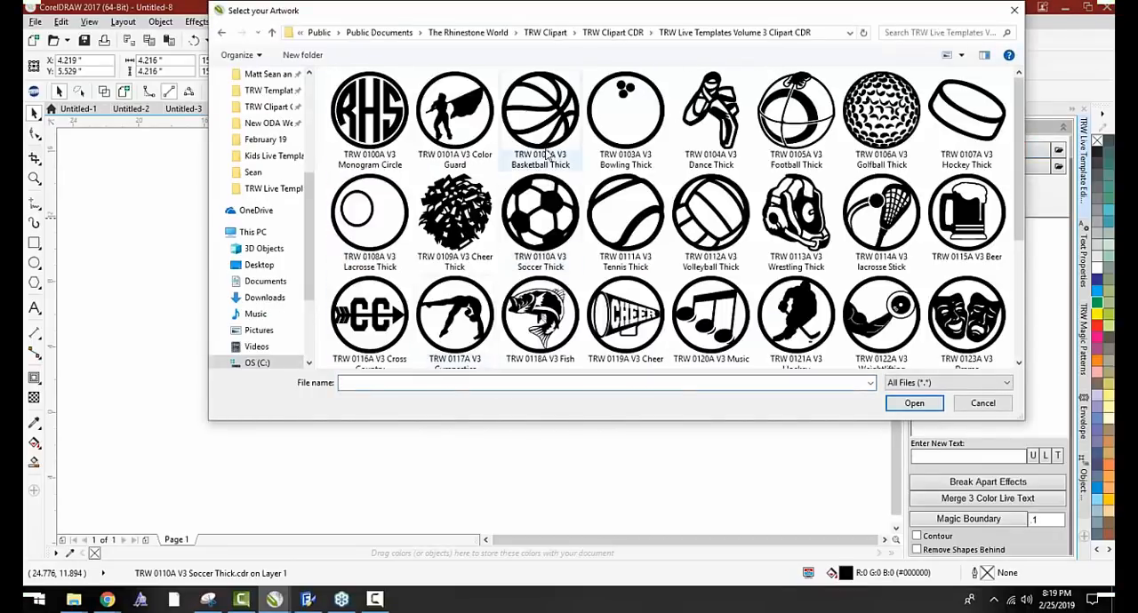
pyautogui.doubleClick(542, 133)
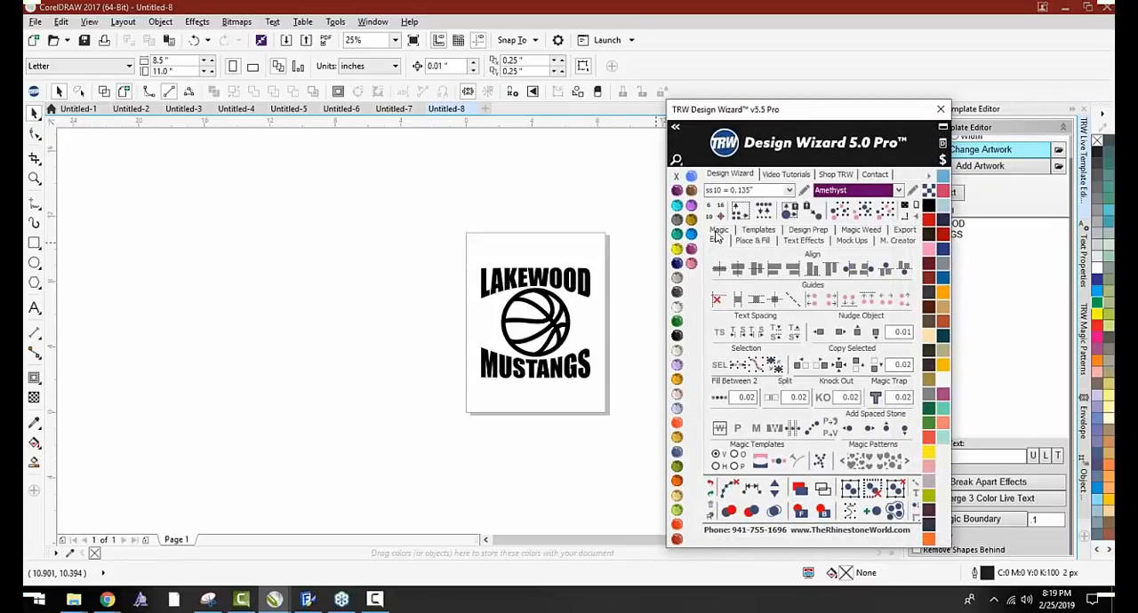
# Insert another Window Decal soccer template from the Design Wizard's Magic tools, place it beside the page, and deselect it
pyautogui.click(717, 239)
pyautogui.scroll(1, 602, 330)
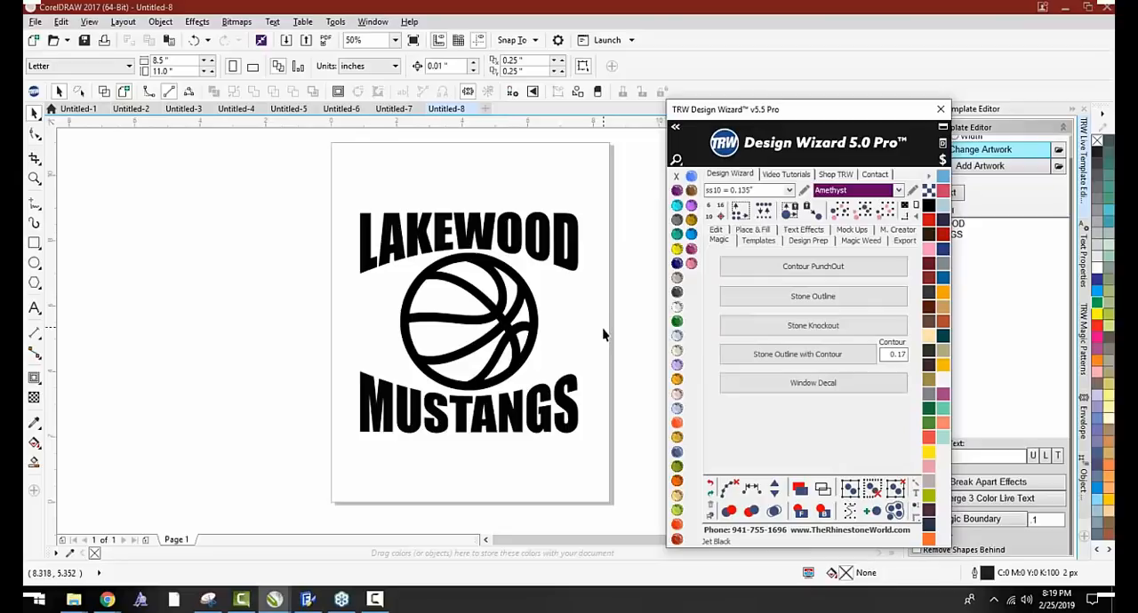
pyautogui.scroll(-1, 333, 267)
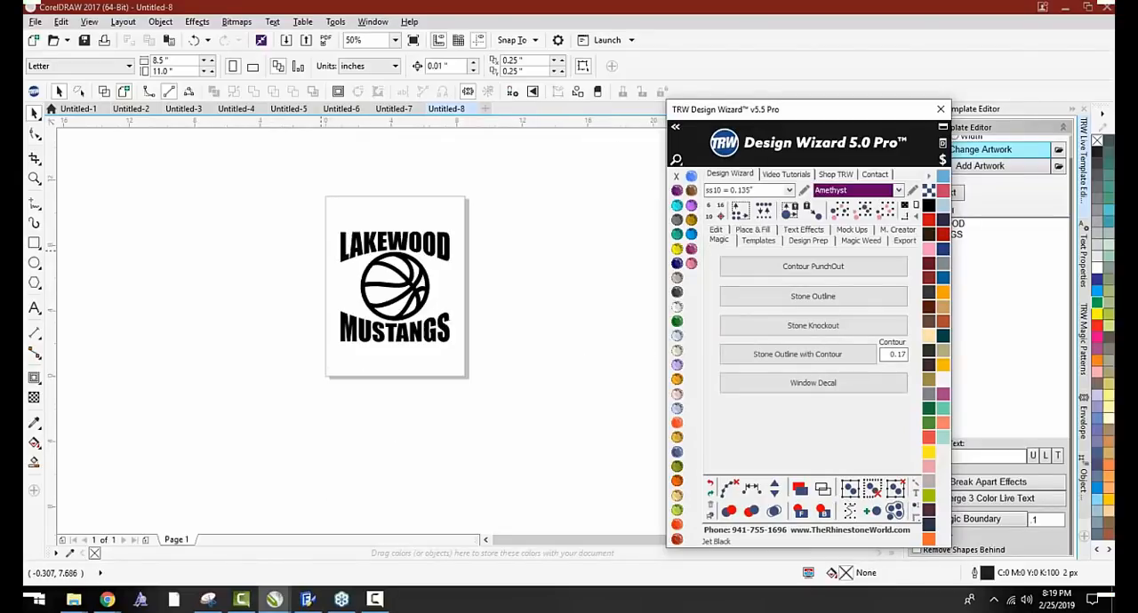
pyautogui.scroll(1, 436, 285)
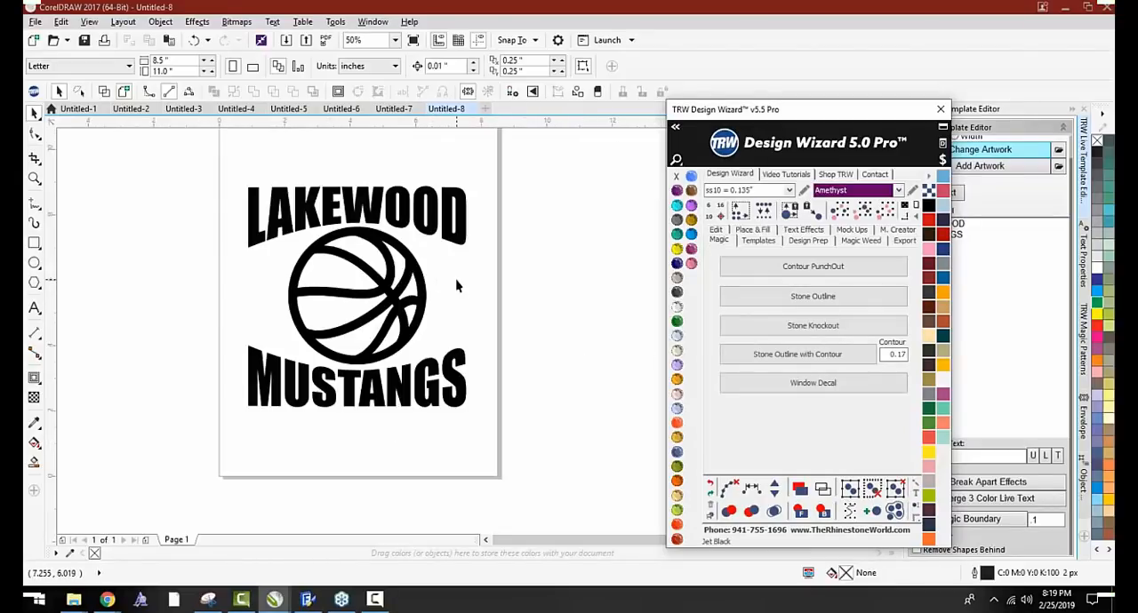
pyautogui.click(819, 388)
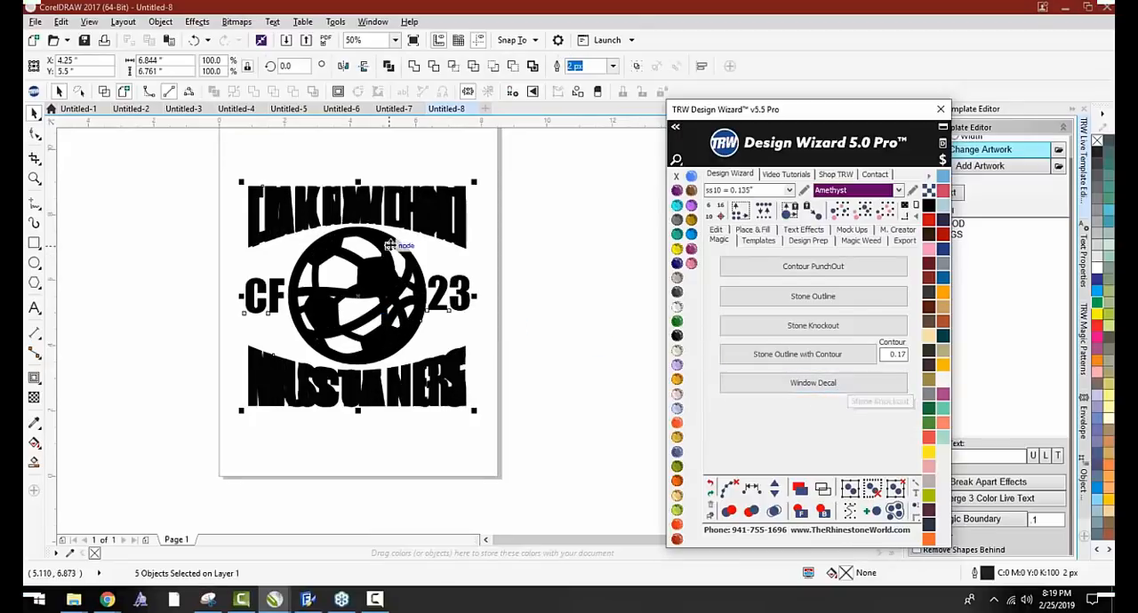
pyautogui.scroll(-1, 389, 245)
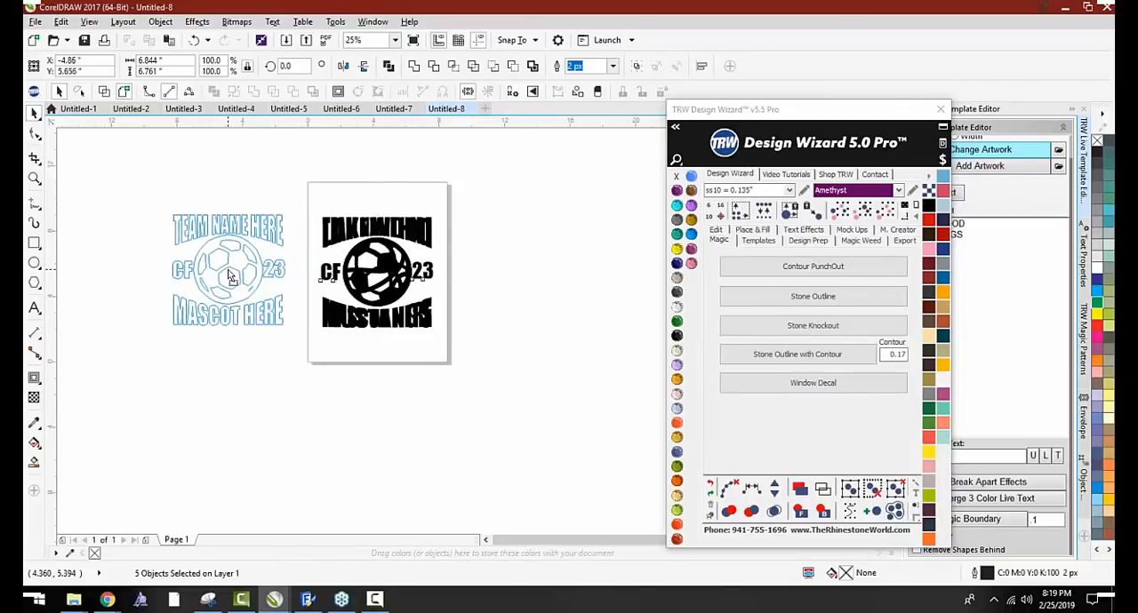
pyautogui.moveTo(229, 271); pyautogui.dragTo(228, 270)
pyautogui.click(271, 360)
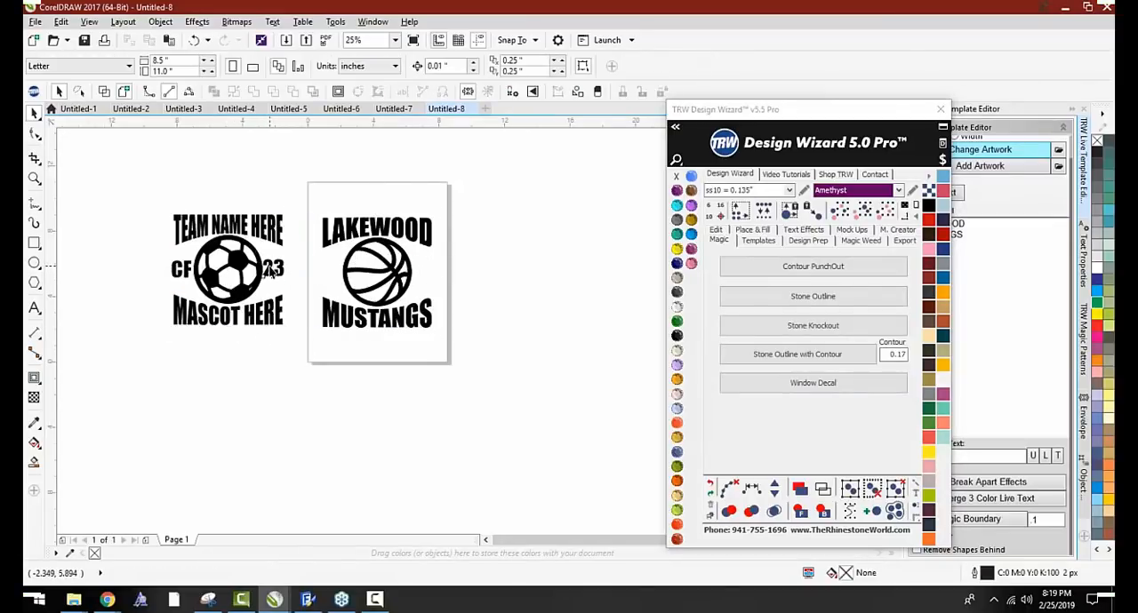
pyautogui.click(271, 271)
pyautogui.press('Delete')
pyautogui.click(180, 269)
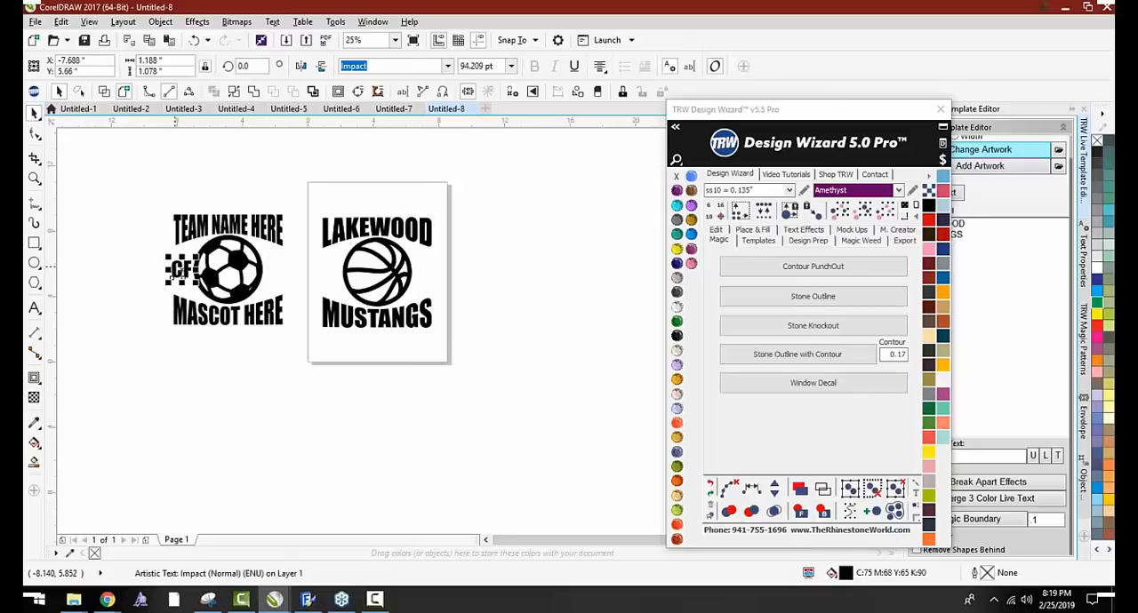
pyautogui.press('Delete')
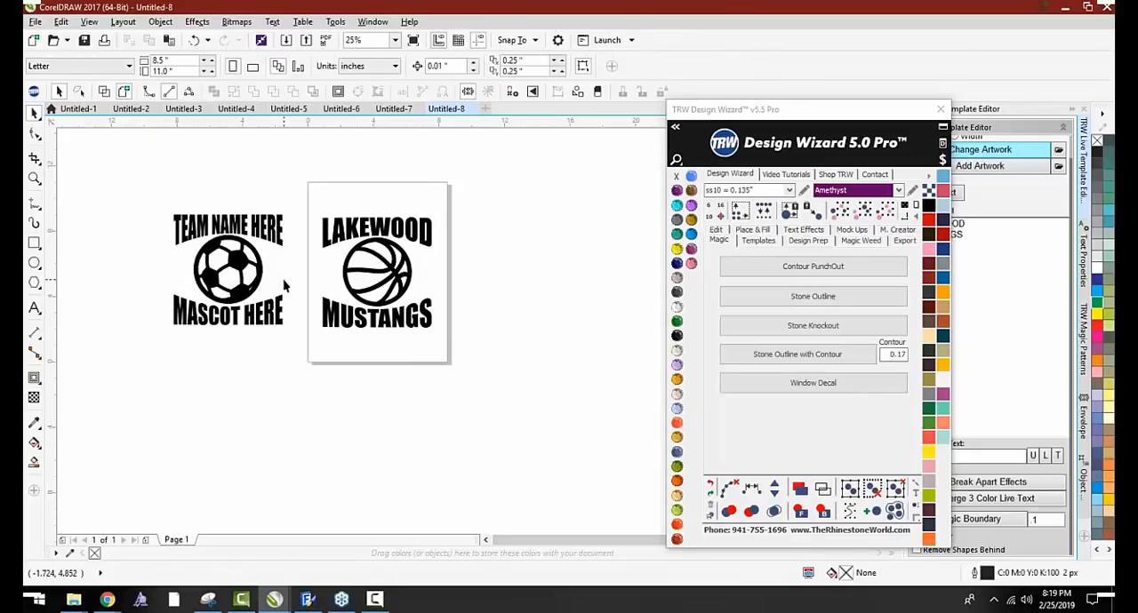
pyautogui.hotkey('ctrl', 'z')
pyautogui.hotkey('ctrl', 'z')
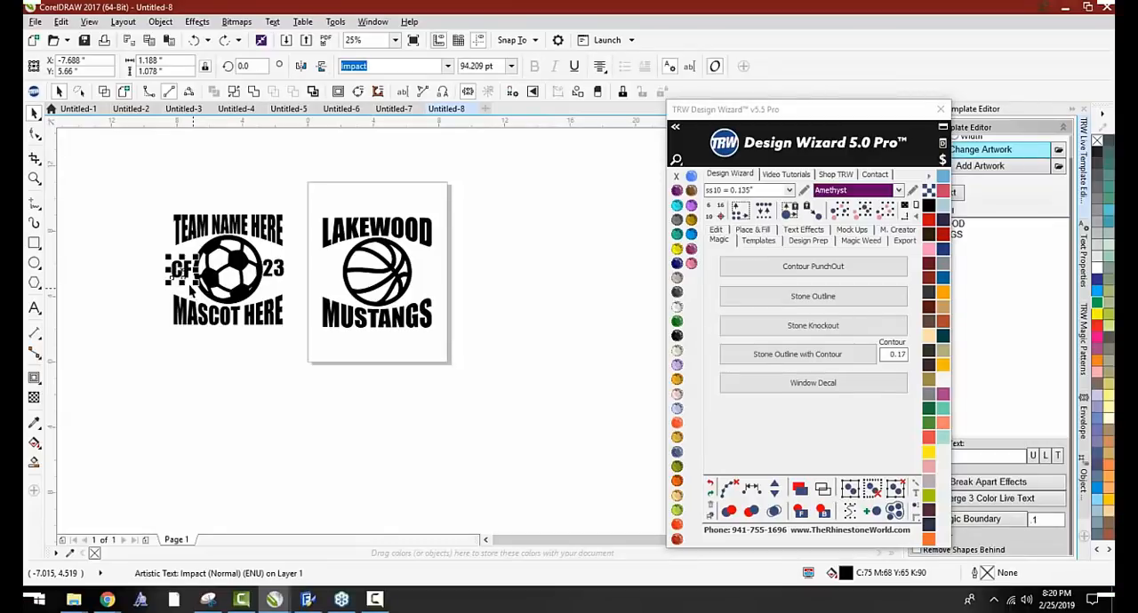
# Delete the CF letters, and fit the 23, about 0.7 by 0.59 inches, inside the soccer ball's upper black panel in Crystal
pyautogui.hotkey('ctrl', 'z')
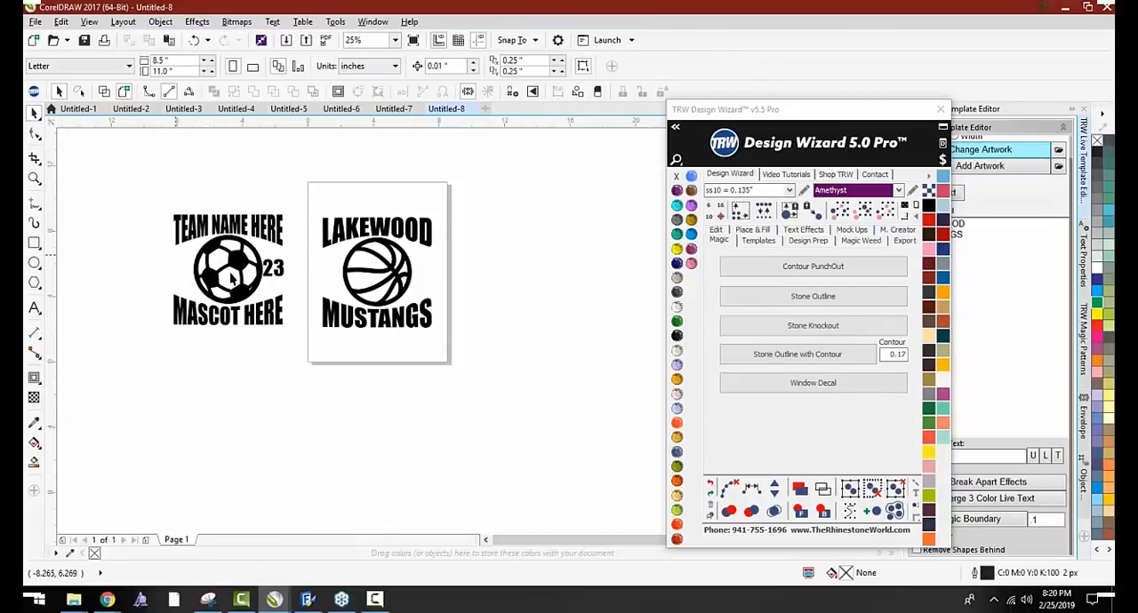
pyautogui.scroll(4, 229, 279)
pyautogui.moveTo(300, 316); pyautogui.dragTo(167, 288)
pyautogui.moveTo(223, 258); pyautogui.dragTo(206, 271)
pyautogui.click(677, 307)
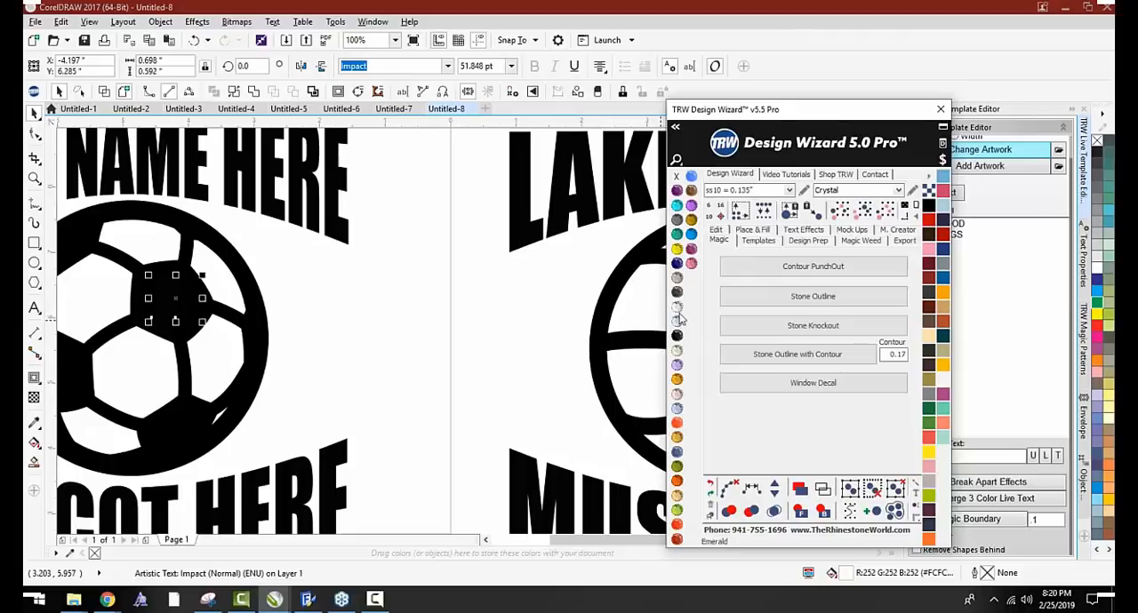
pyautogui.click(813, 382)
pyautogui.click(463, 366)
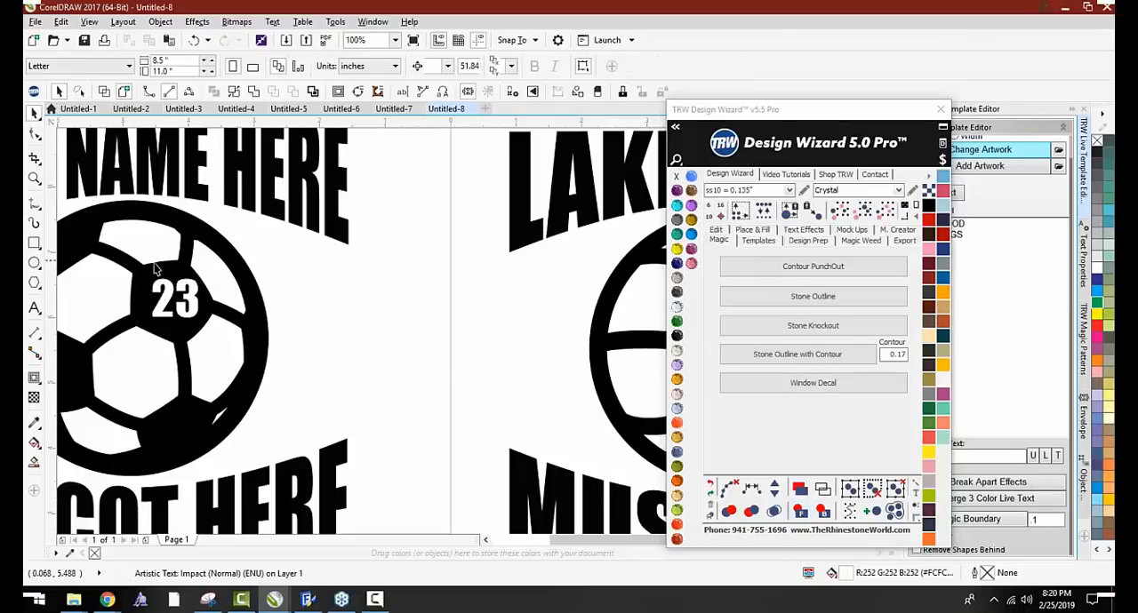
# Fine-tune the position of the 23 so it sits centred in the ball's black panel, and deselect it
pyautogui.scroll(1, 154, 279)
pyautogui.moveTo(172, 309); pyautogui.dragTo(163, 313)
pyautogui.scroll(-2, 280, 266)
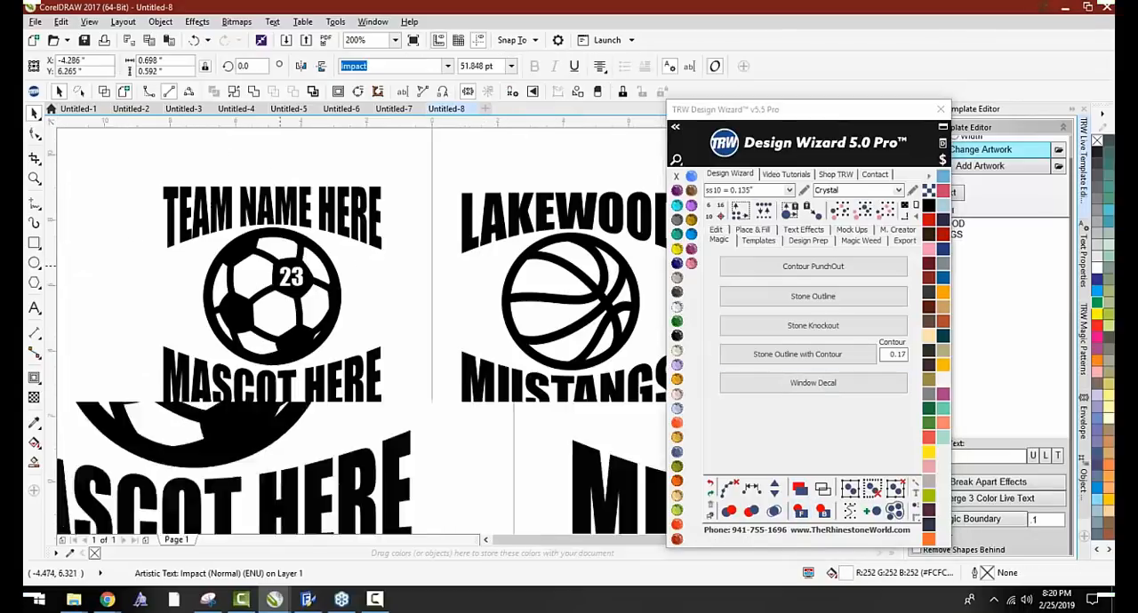
pyautogui.click(399, 297)
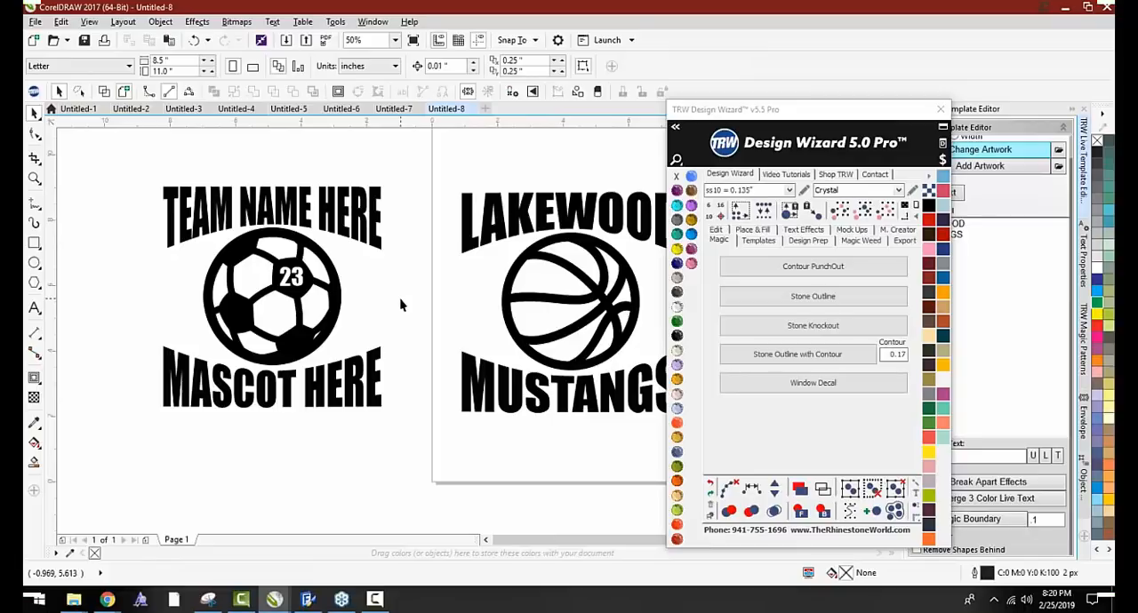
# Close the Design Wizard, list the document's texts, and change TEAM NAME HERE on the soccer decal to BRADEN RIVER
pyautogui.click(940, 109)
pyautogui.click(947, 195)
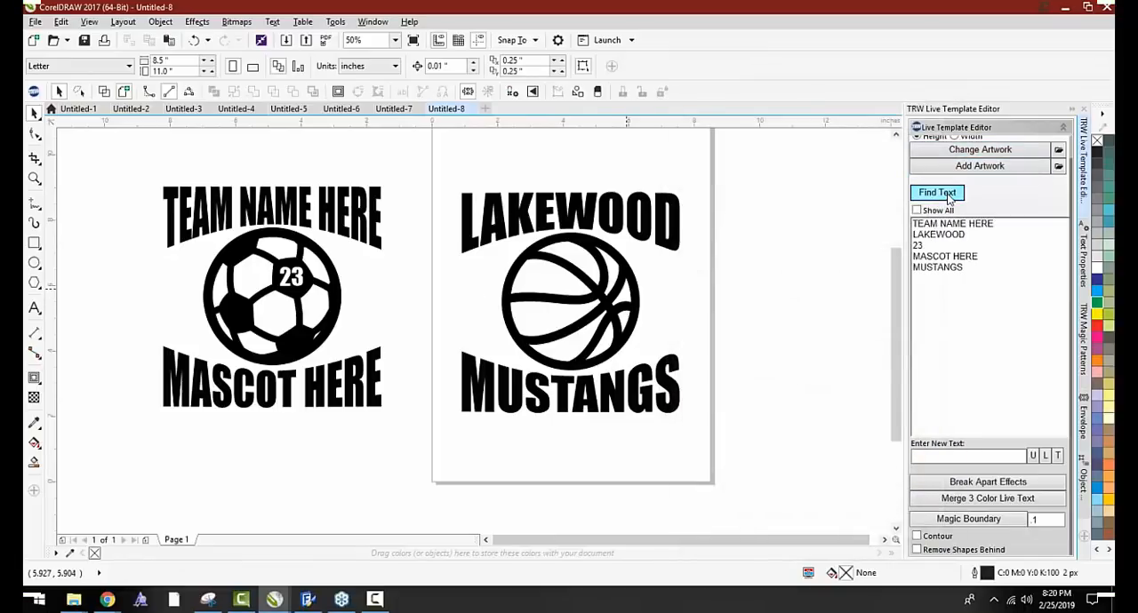
pyautogui.click(946, 233)
pyautogui.click(945, 225)
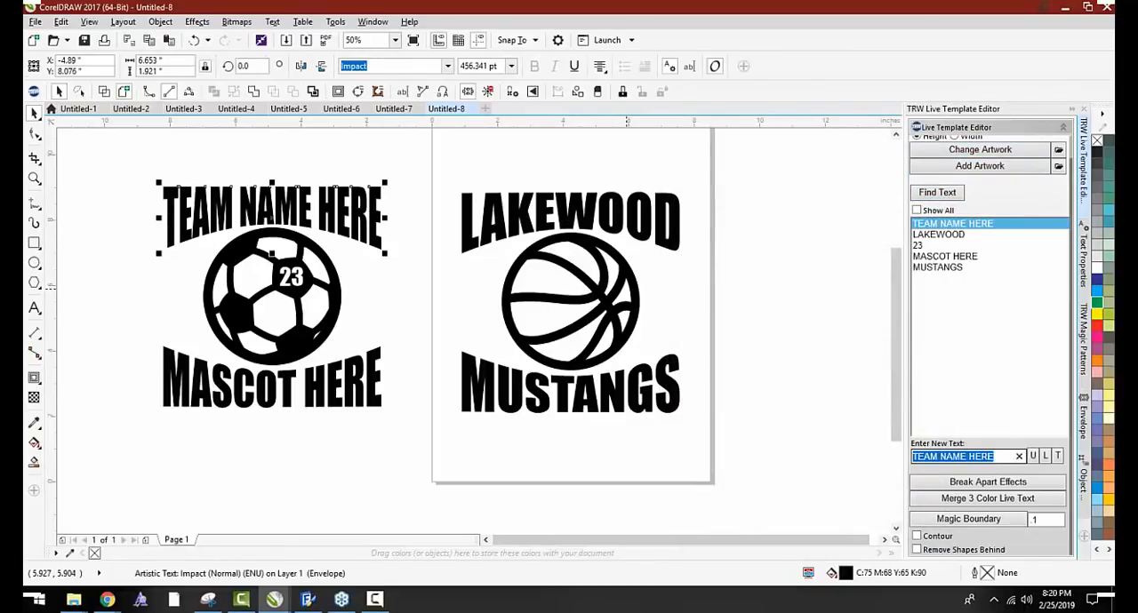
pyautogui.write('bra')
pyautogui.press('BackSpace')
pyautogui.press('BackSpace')
pyautogui.press('BackSpace')
pyautogui.write('B')
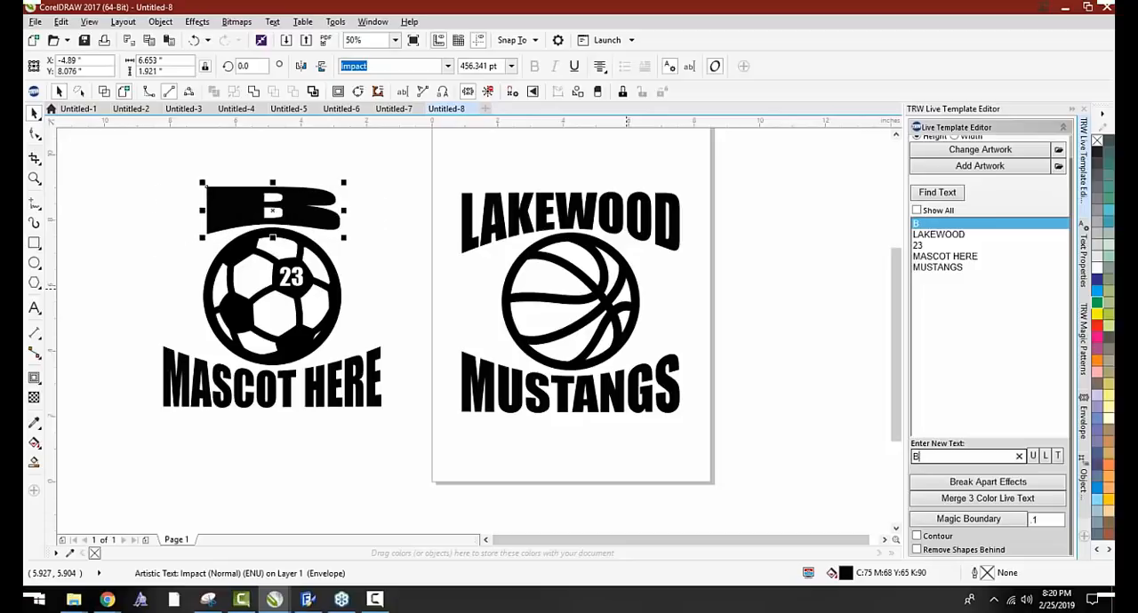
pyautogui.write('RADEN RIVER')
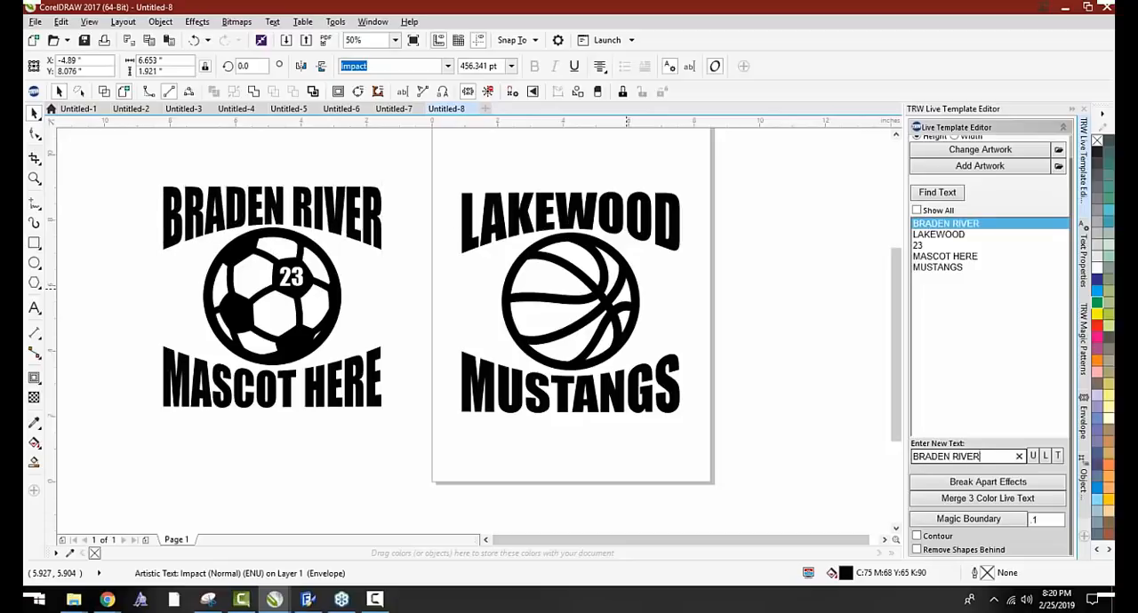
# Change MASCOT HERE on the soccer decal to PIRATES
pyautogui.press('Return')
pyautogui.write('P')
pyautogui.press('Return')
pyautogui.press('Return')
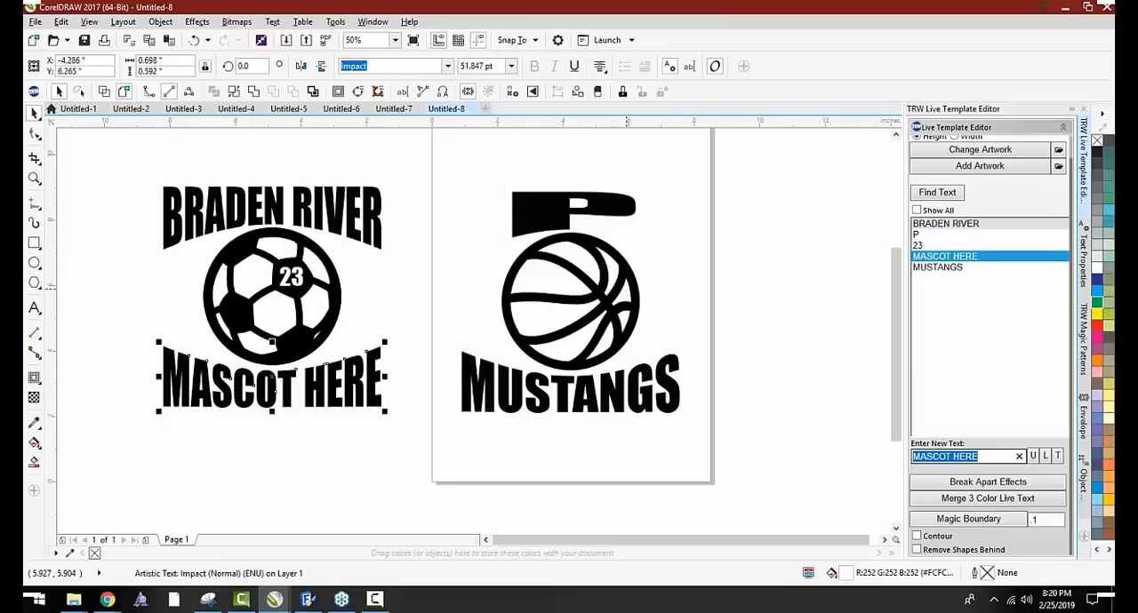
pyautogui.write('PIRATES')
pyautogui.press('Return')
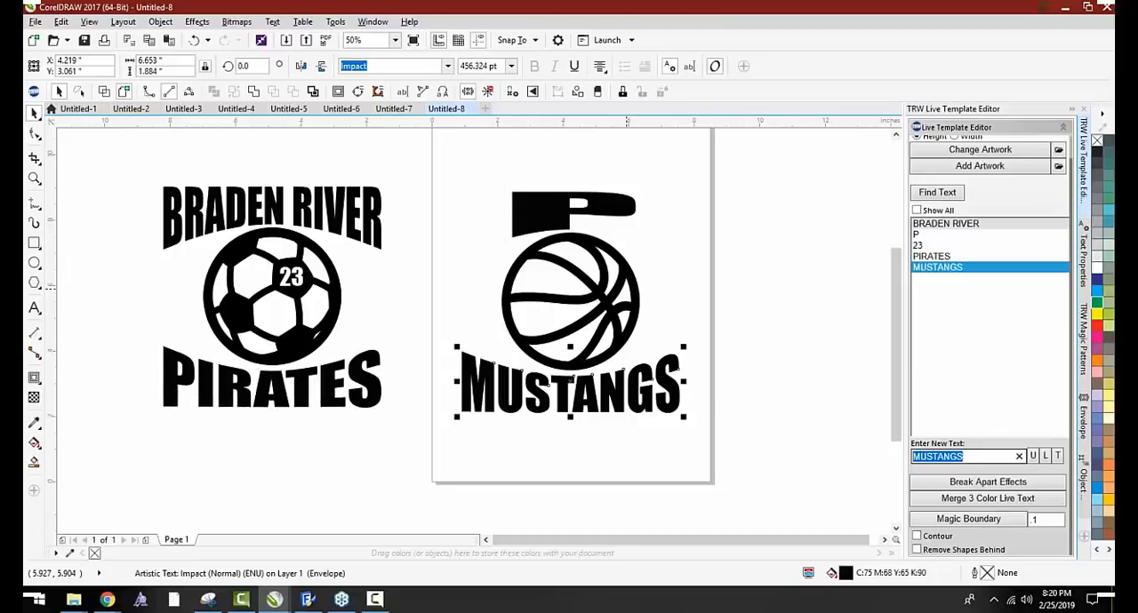
# Set the basketball decal's team name back to LAKEWOOD
pyautogui.press('Return')
pyautogui.press('Return')
pyautogui.write('LAE')
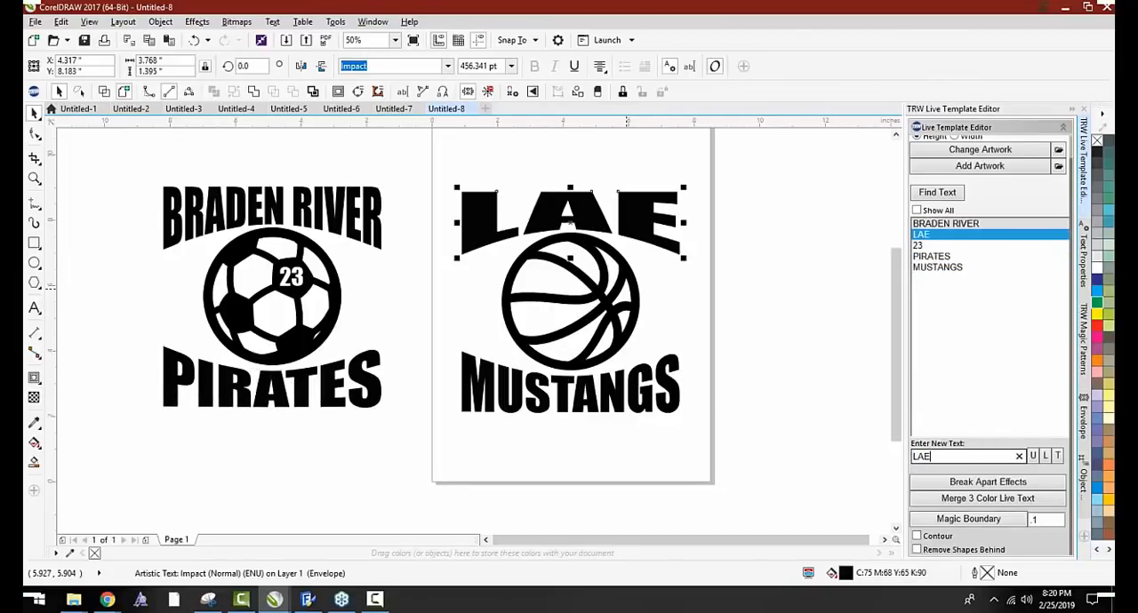
pyautogui.press('BackSpace')
pyautogui.write('KEWOOD')
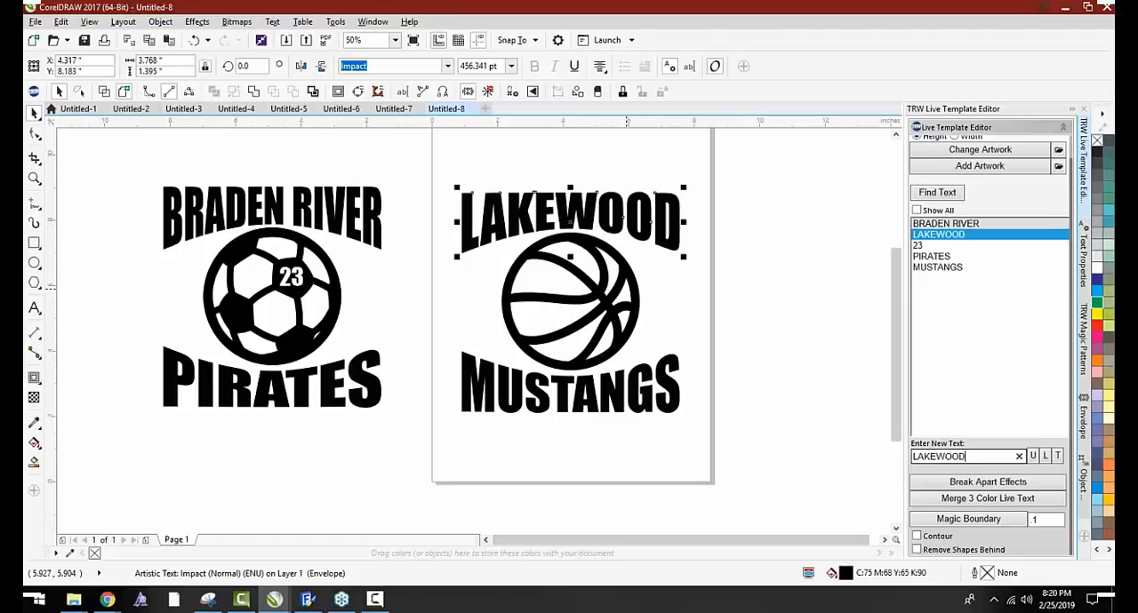
# Copy the soccer ball's 23 into the basketball's upper-left area and fill the copy with black
pyautogui.click(518, 450)
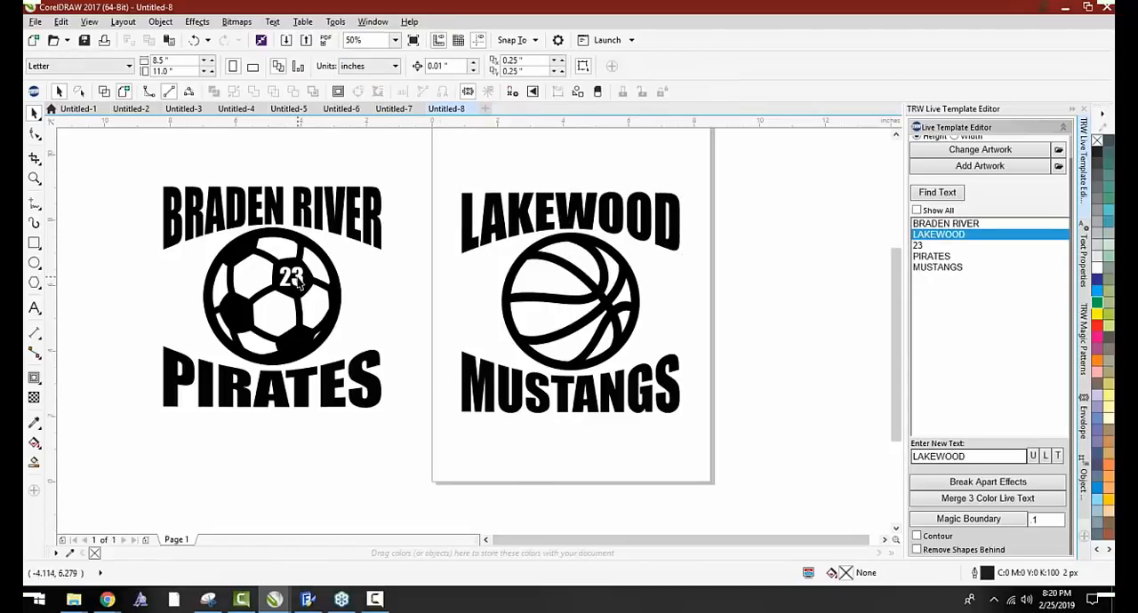
pyautogui.moveTo(302, 283); pyautogui.dragTo(544, 284)
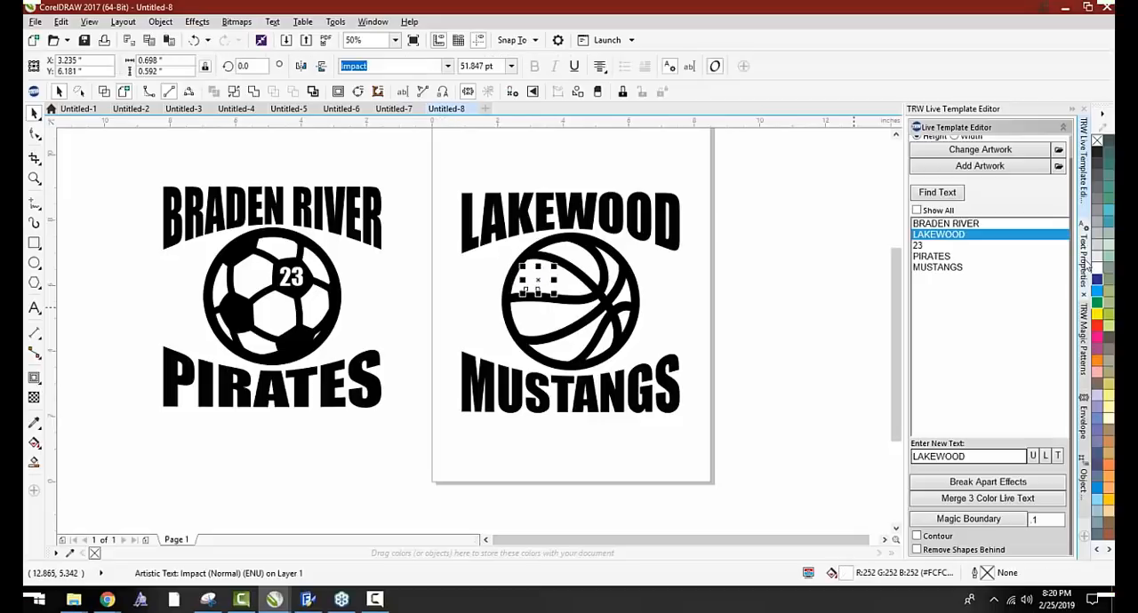
pyautogui.click(1097, 152)
pyautogui.click(699, 301)
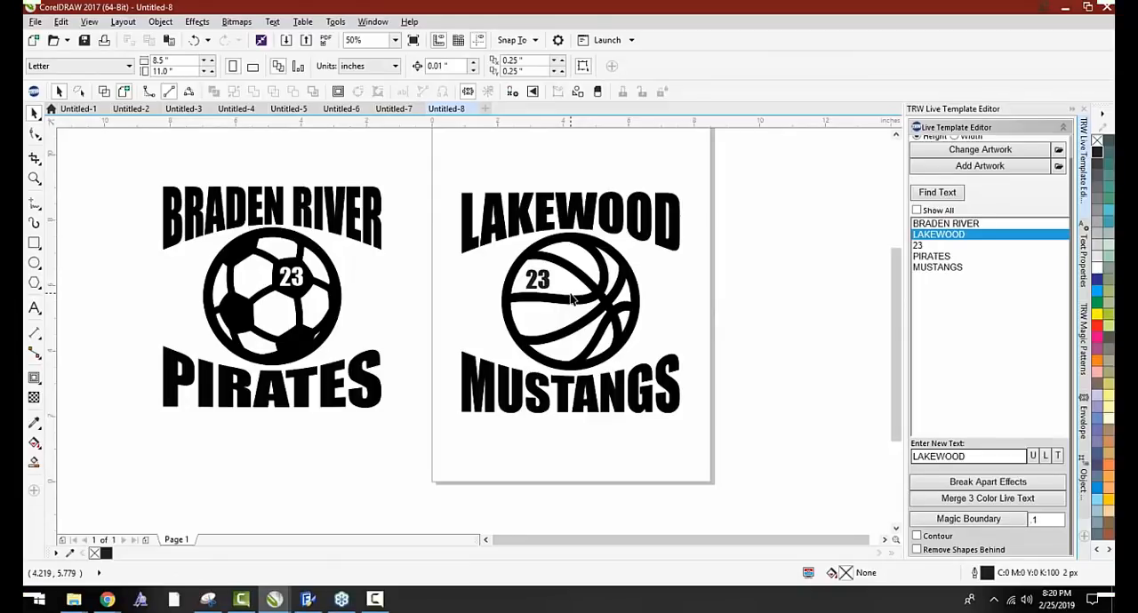
# Delete the PIRATES text beneath the soccer ball
pyautogui.click(341, 397)
pyautogui.press('Delete')
pyautogui.click(322, 400)
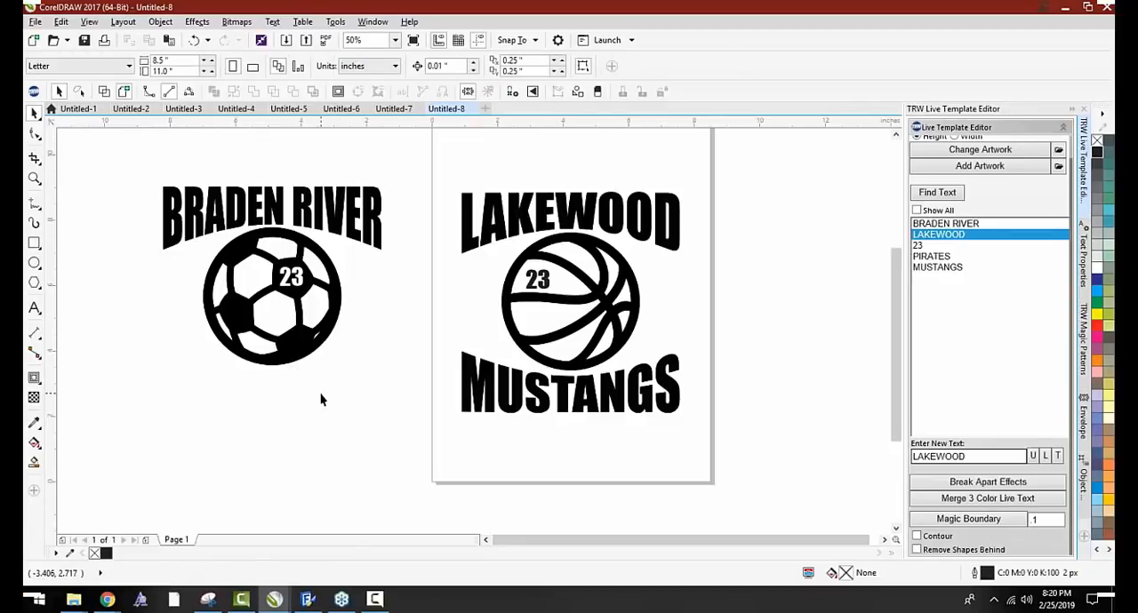
# Refresh the list of the document's texts and change BRADEN RIVER on the soccer decal to SOCCER MOM
pyautogui.click(955, 194)
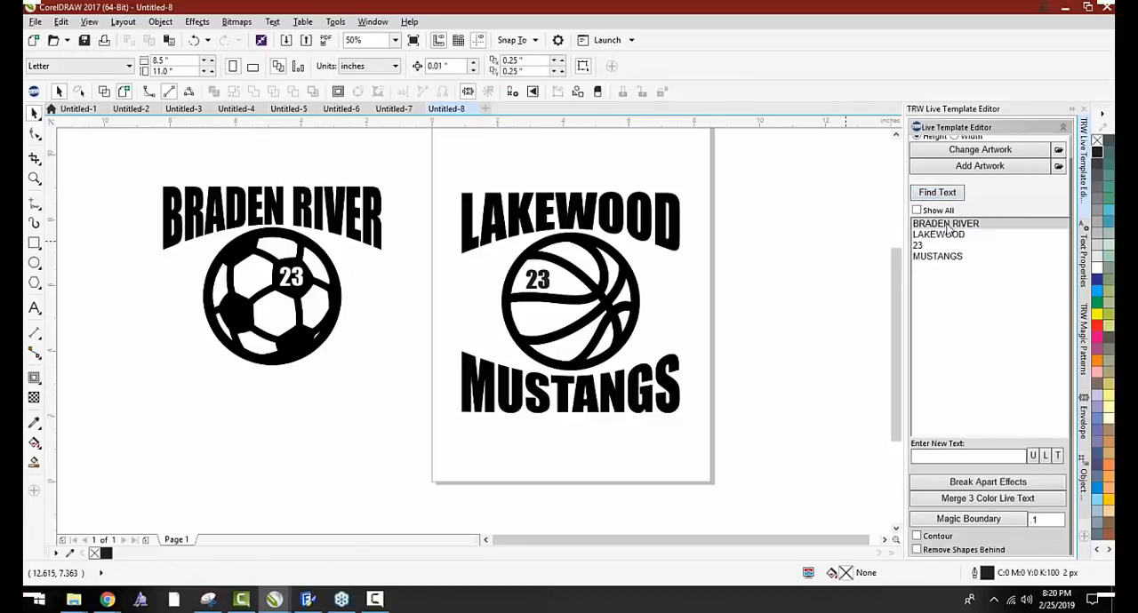
pyautogui.click(946, 224)
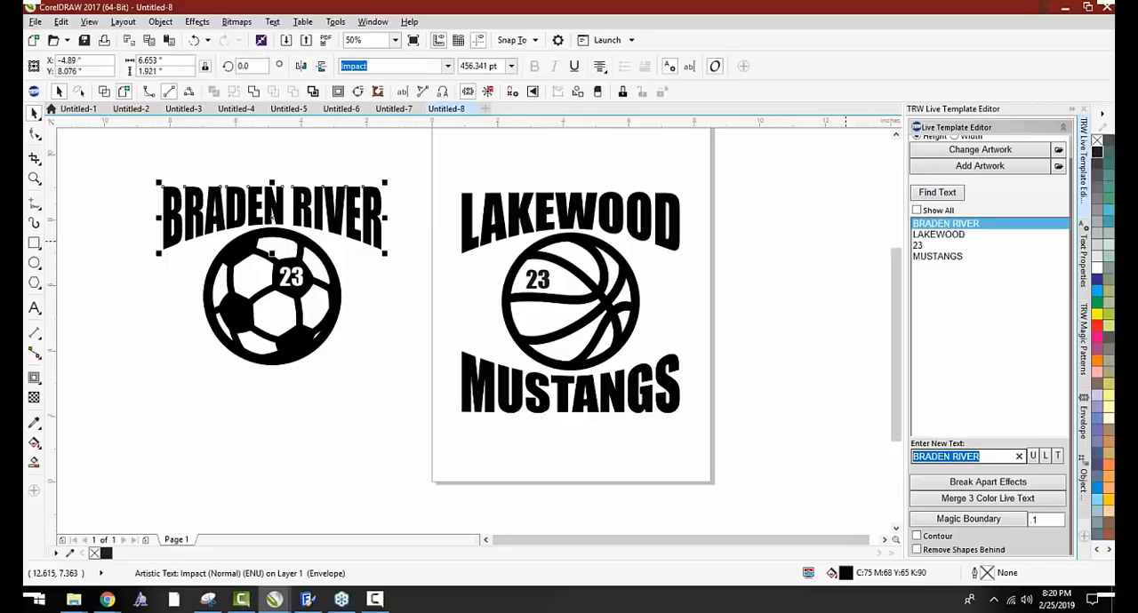
pyautogui.write('SOCCER MOM')
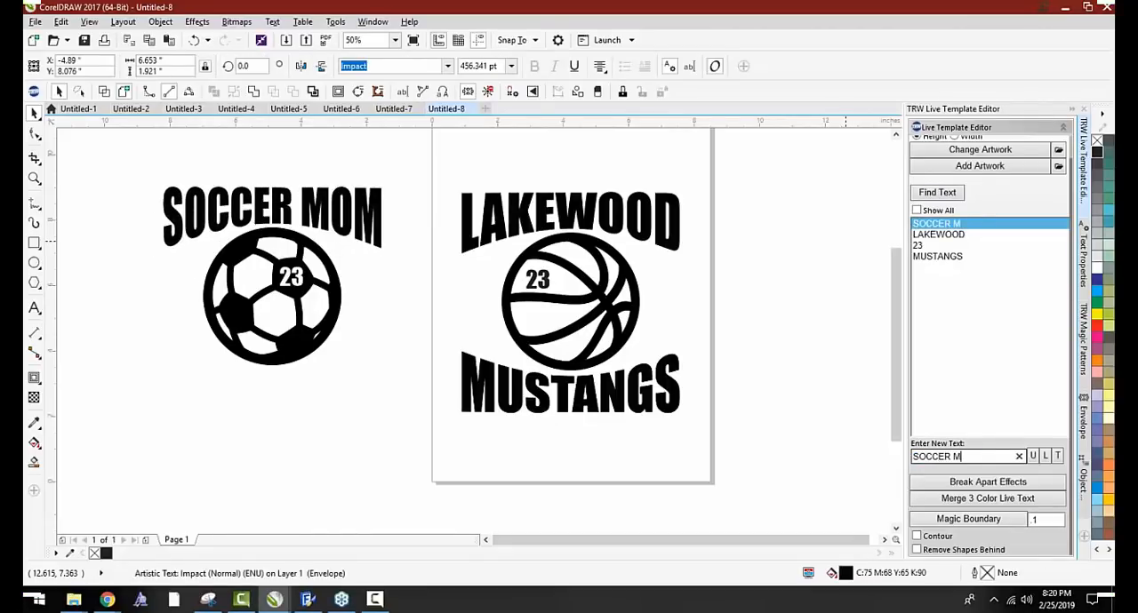
pyautogui.click(463, 158)
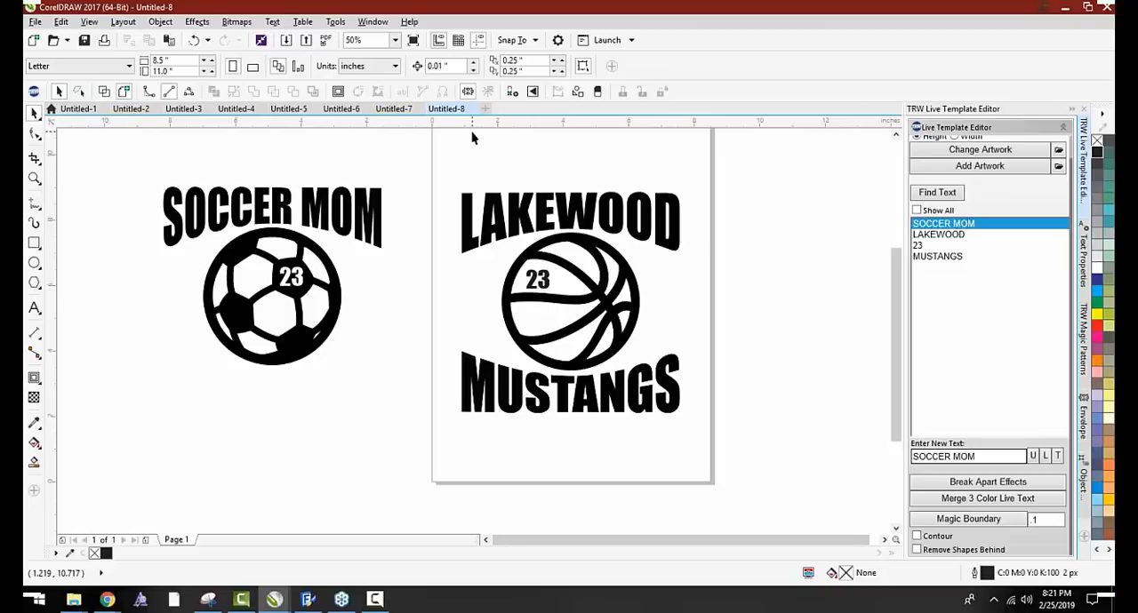
# Open the Design Wizard and show its Magic tools
pyautogui.click(33, 92)
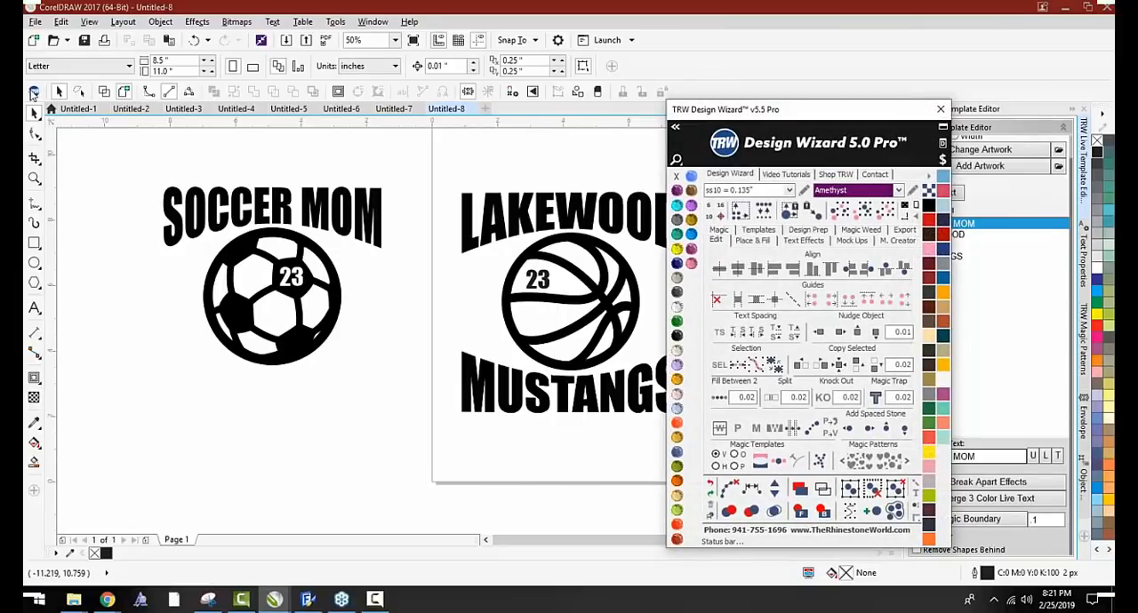
pyautogui.click(717, 238)
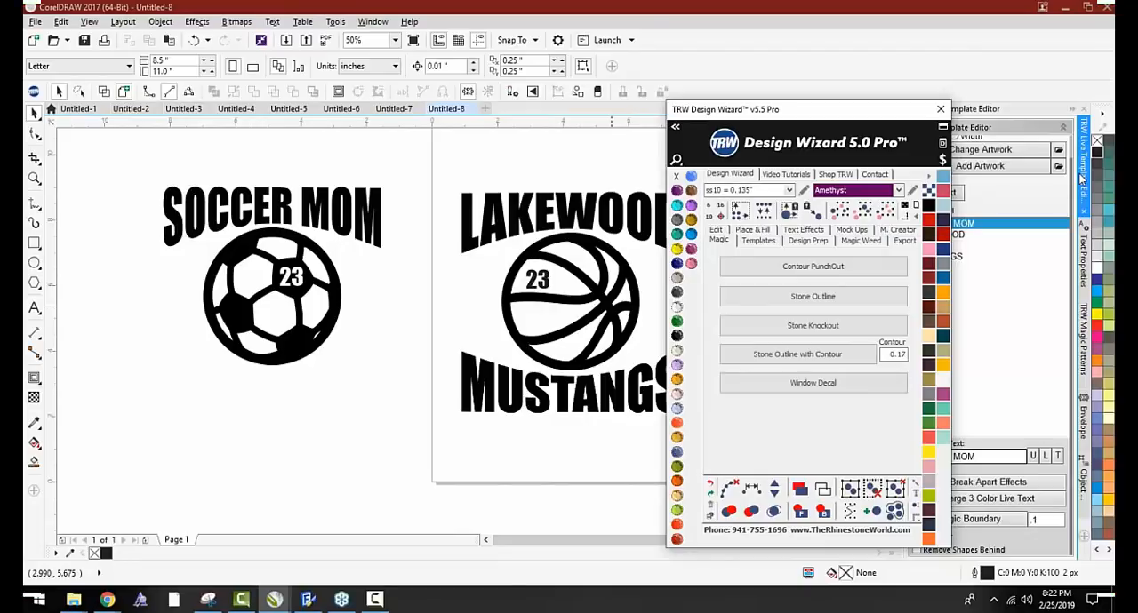
# Switch to the browser, look at The Rhinestone World's Facebook page and its weekly live banner, and return to CorelDRAW
pyautogui.hotkey('alt', 'Tab')
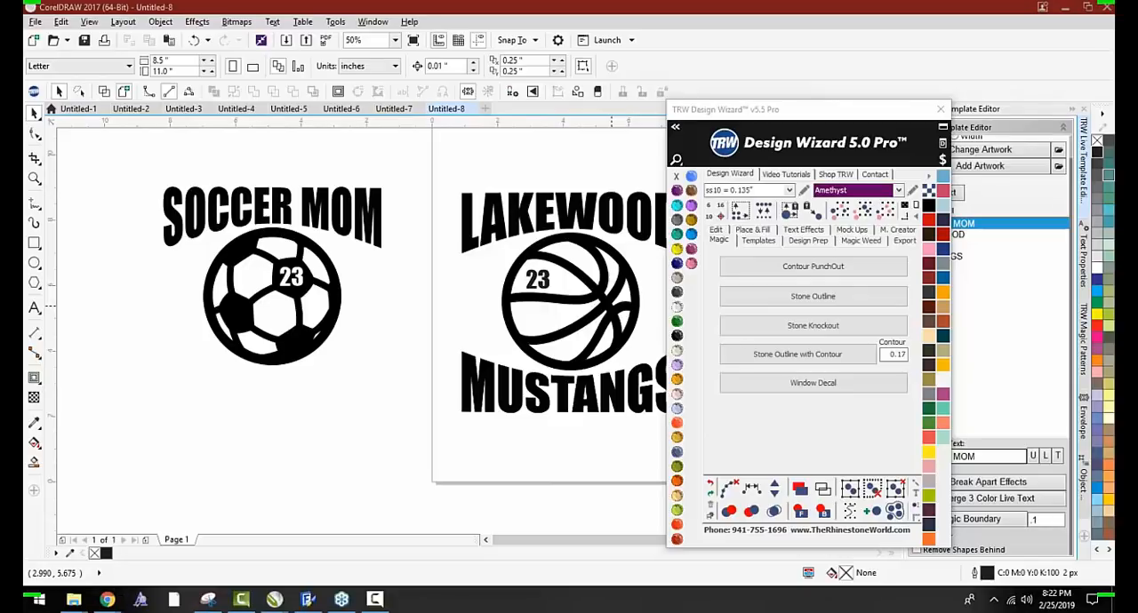
pyautogui.moveTo(1115, 64); pyautogui.dragTo(622, 2)
pyautogui.scroll(-1, 469, 288)
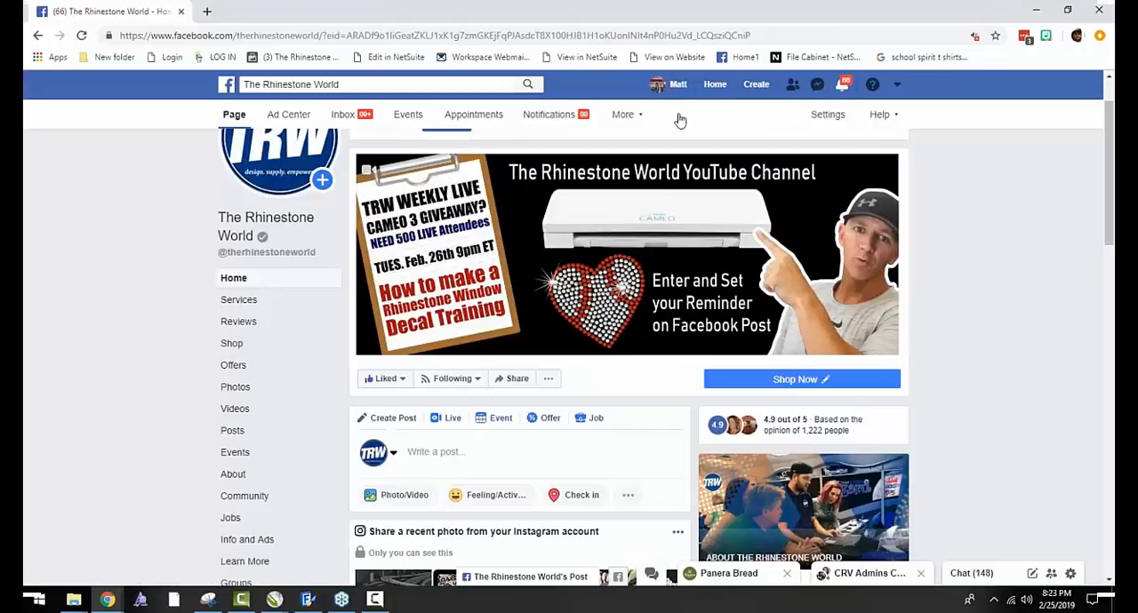
pyautogui.click(1036, 10)
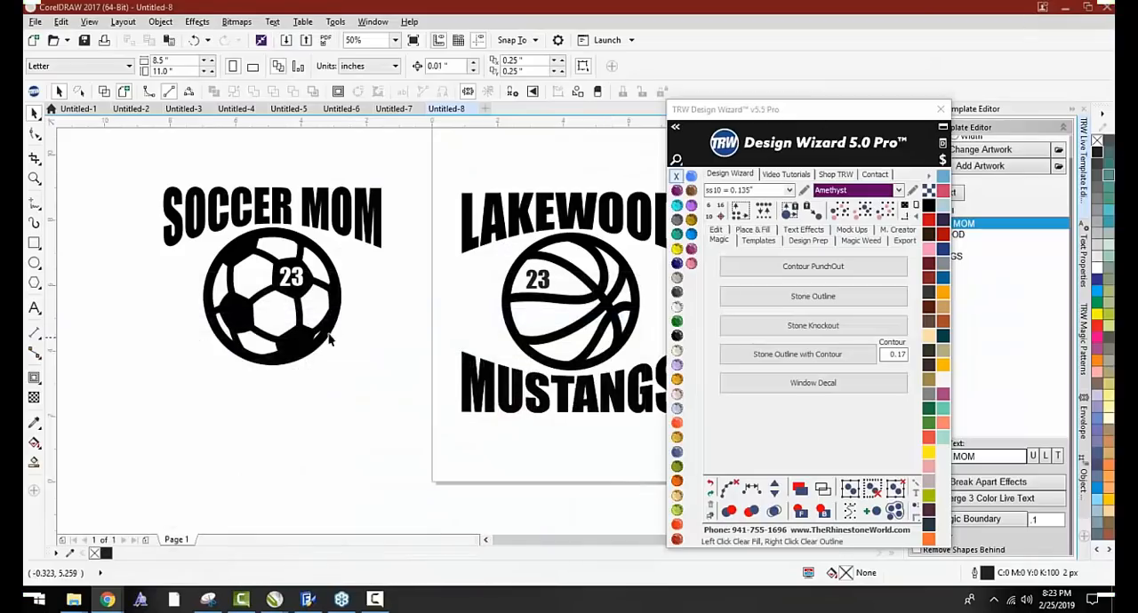
# Open the Design Wizard's Place & Fill tools and draw a circle about 5.9 inches wide below the soccer decal
pyautogui.scroll(-1, 246, 267)
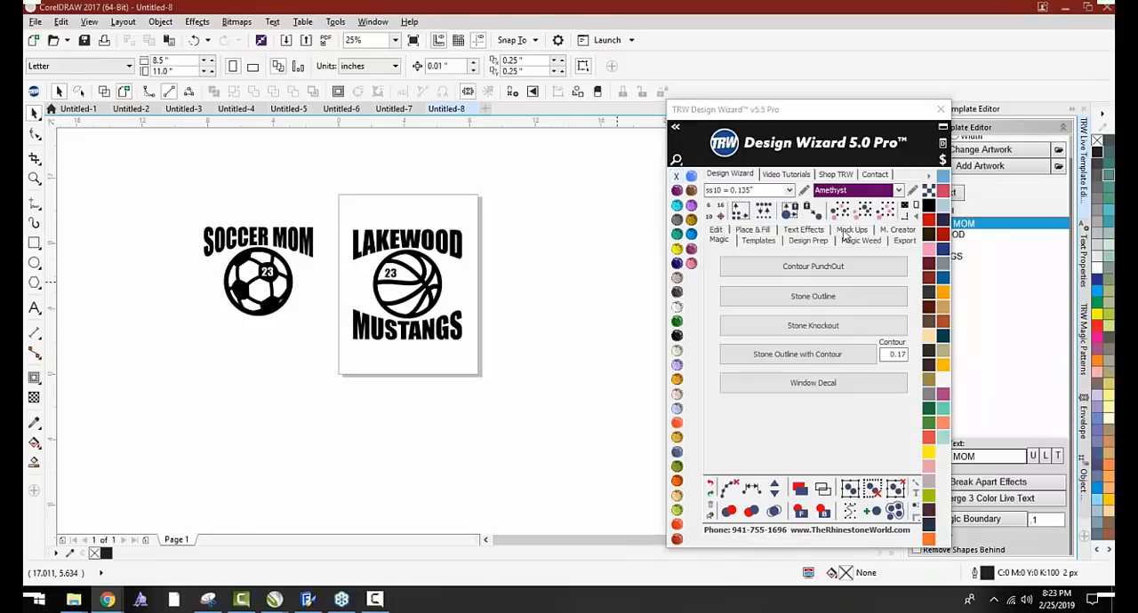
pyautogui.click(753, 231)
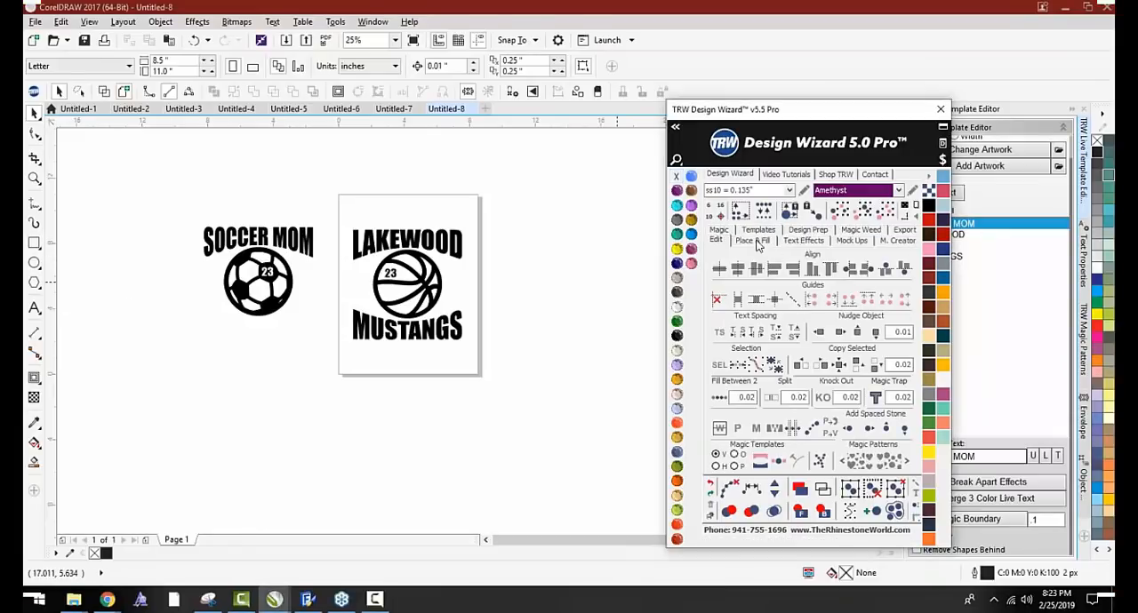
pyautogui.click(755, 242)
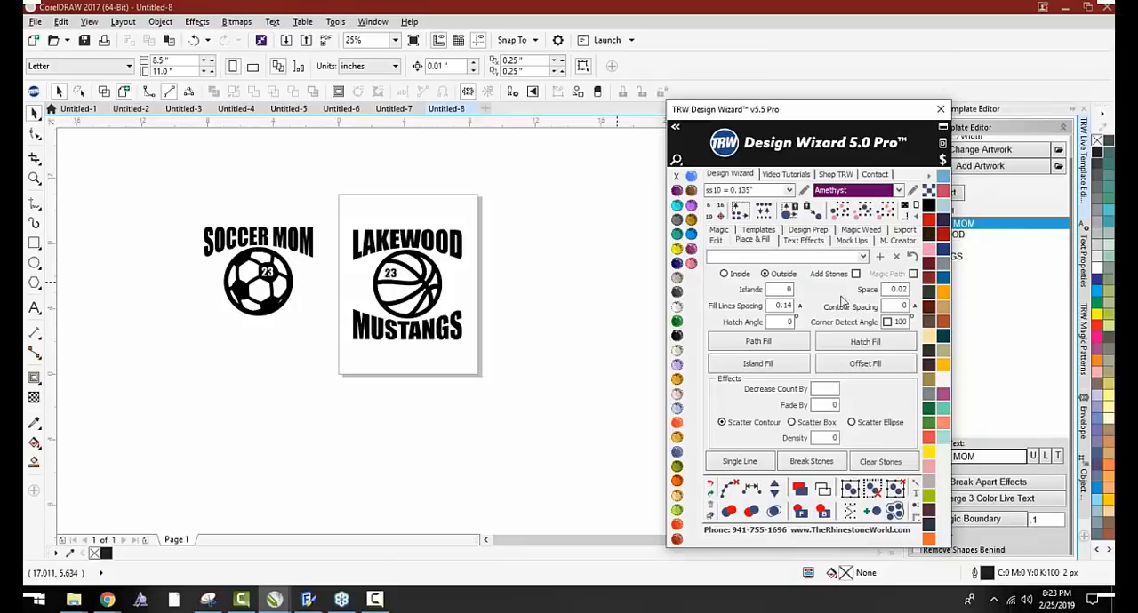
pyautogui.click(34, 262)
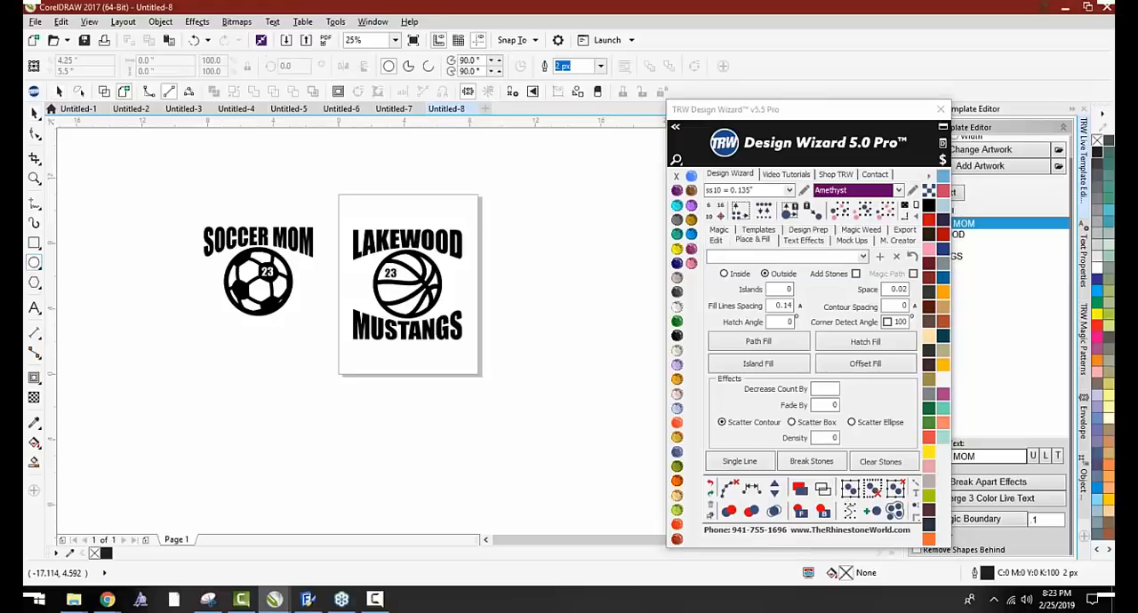
pyautogui.moveTo(337, 386); pyautogui.dragTo(235, 481)
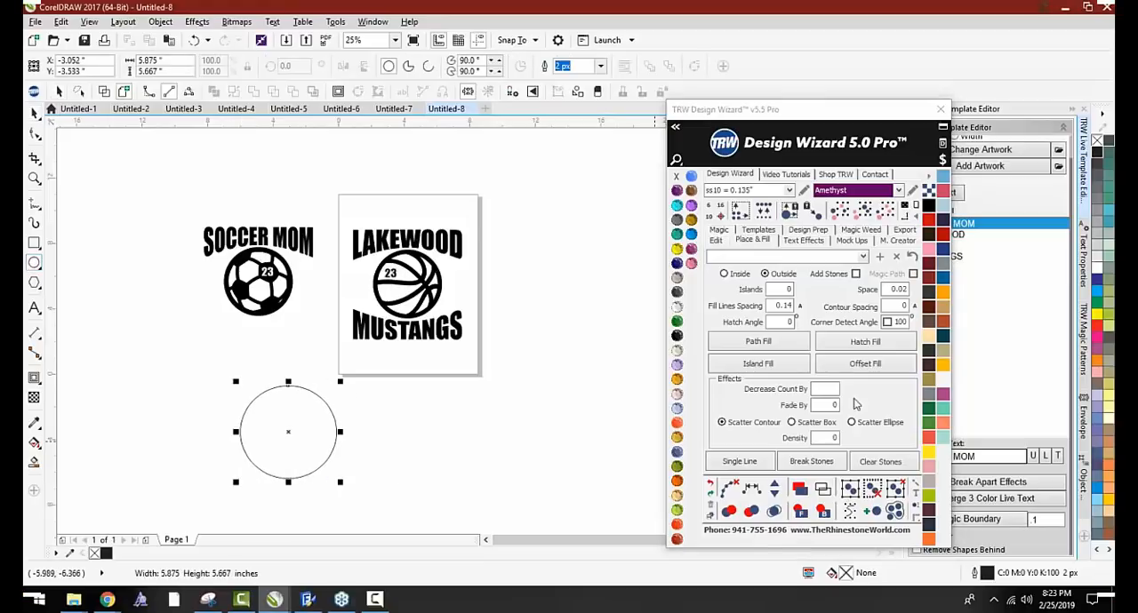
# Enable Add Stones and Magic Path, and apply Path Fill to line the circle with ss10 Amethyst stones
pyautogui.click(831, 275)
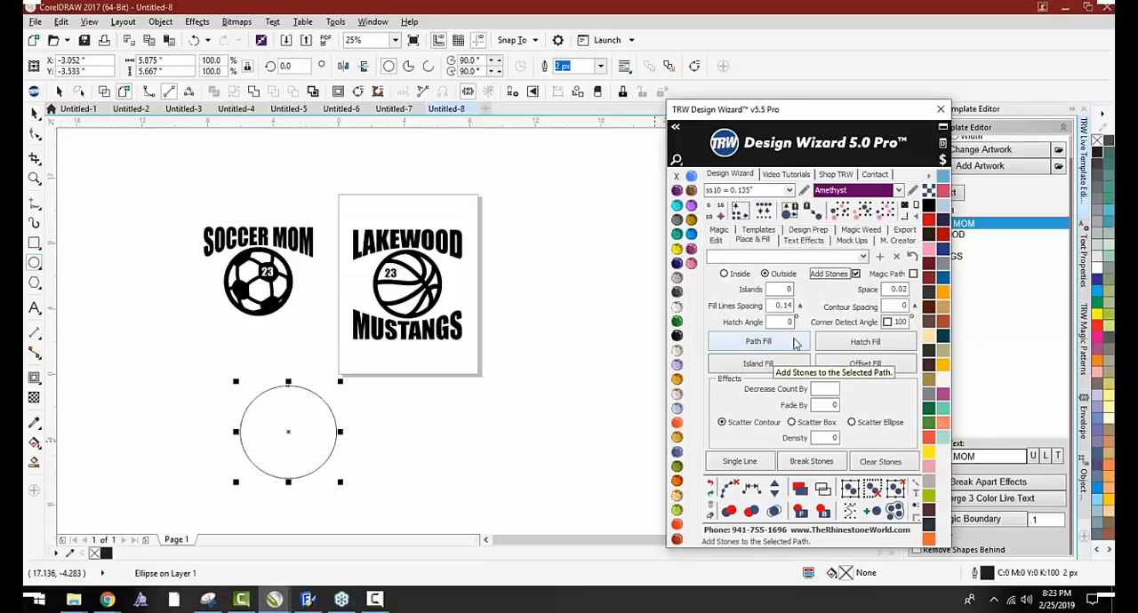
pyautogui.click(911, 275)
pyautogui.click(758, 342)
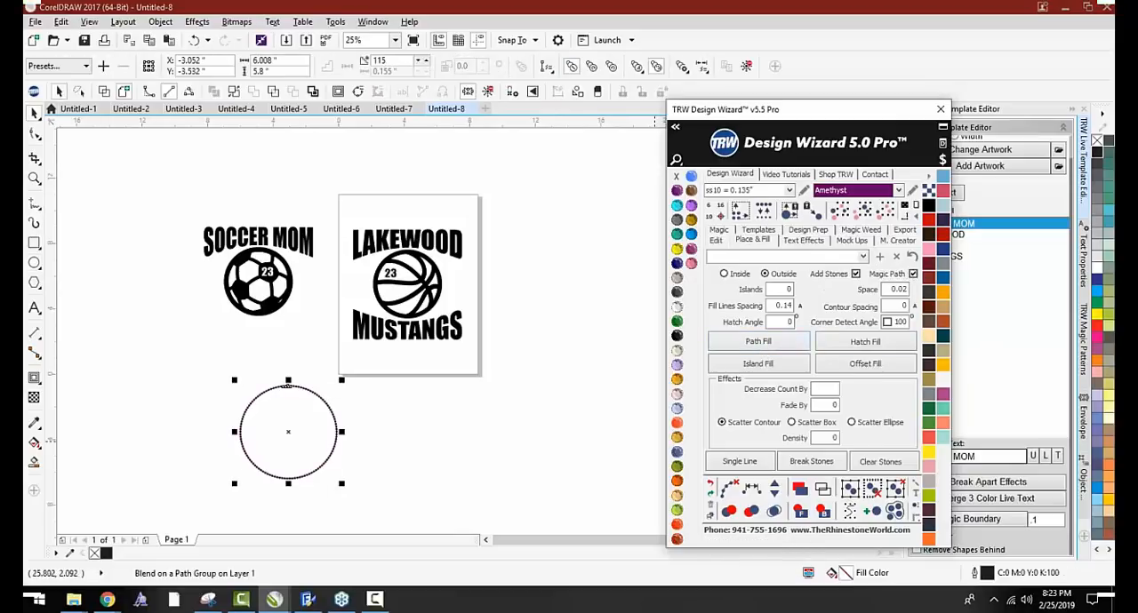
# Enlarge the stone circle to about 8.5 inches wide, examine its stone spacing, and shrink it to less than half that size
pyautogui.moveTo(371, 354); pyautogui.dragTo(406, 318)
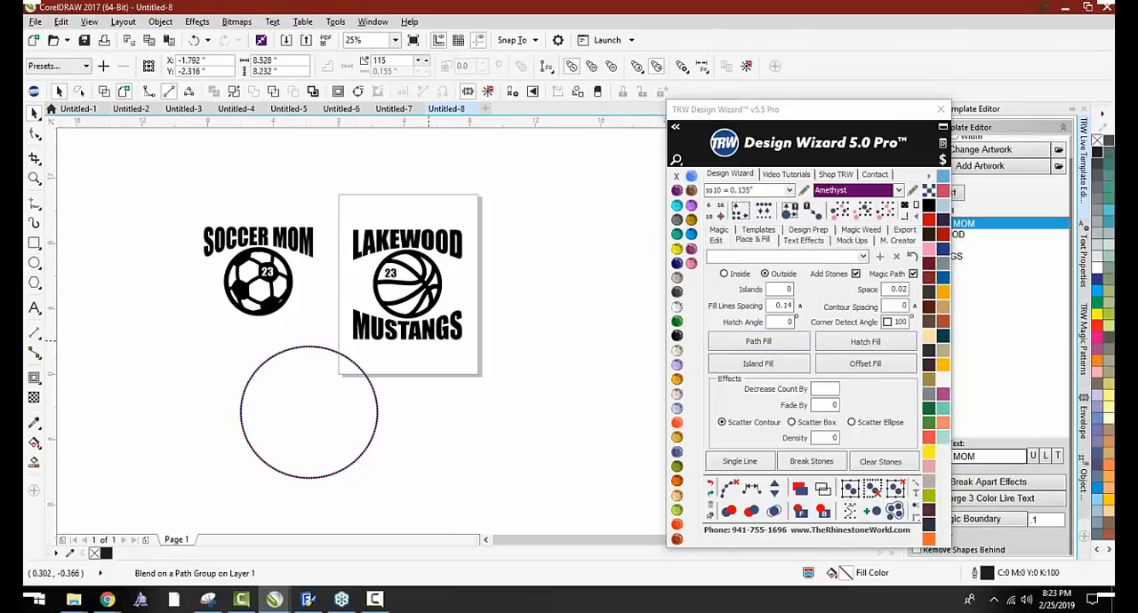
pyautogui.scroll(2, 319, 346)
pyautogui.scroll(1, 227, 225)
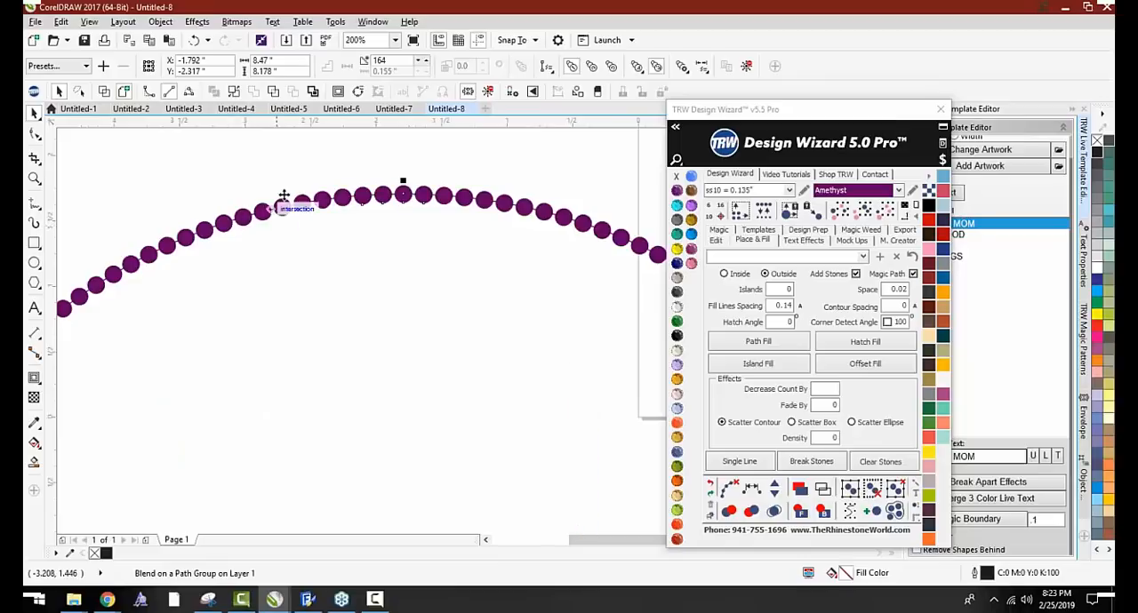
pyautogui.scroll(-2, 293, 188)
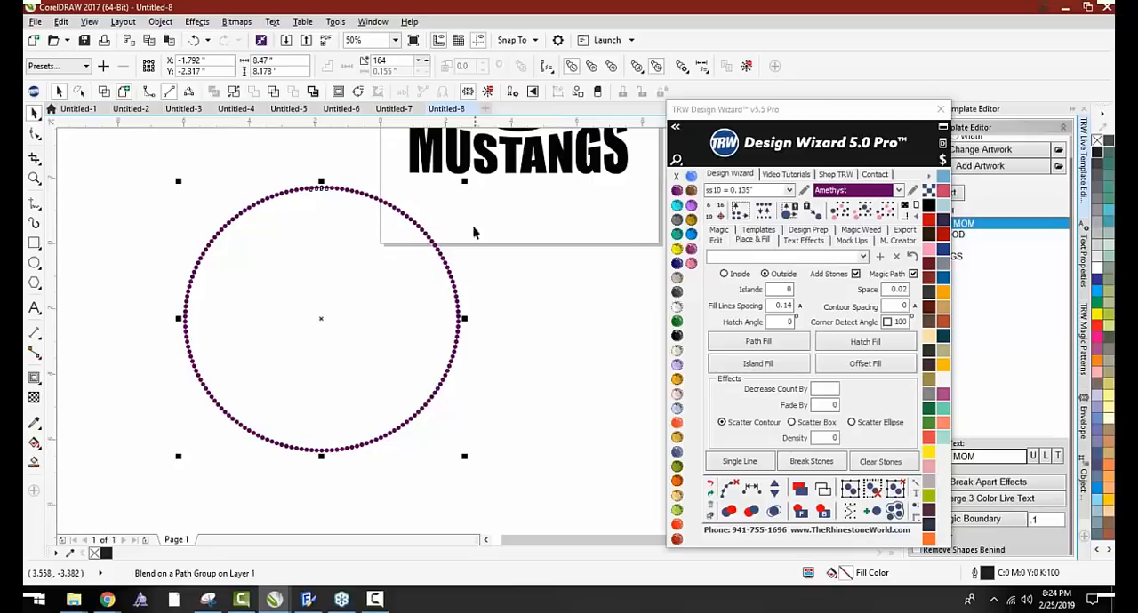
pyautogui.moveTo(463, 176); pyautogui.dragTo(307, 334)
pyautogui.click(311, 318)
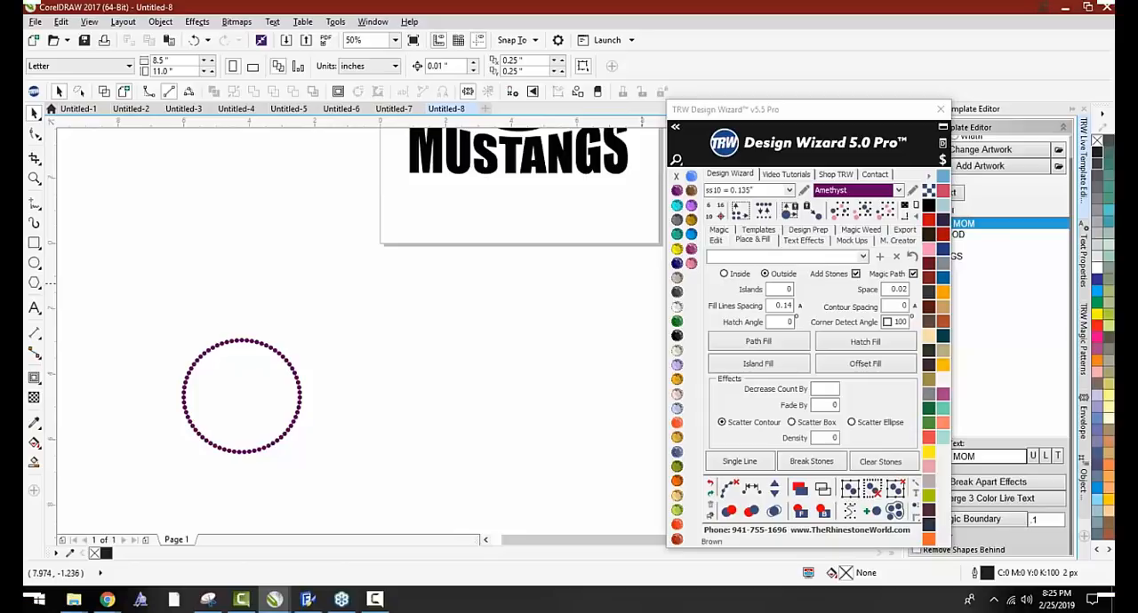
# Switch to the Chrome browser
pyautogui.hotkey('alt', 'Tab')
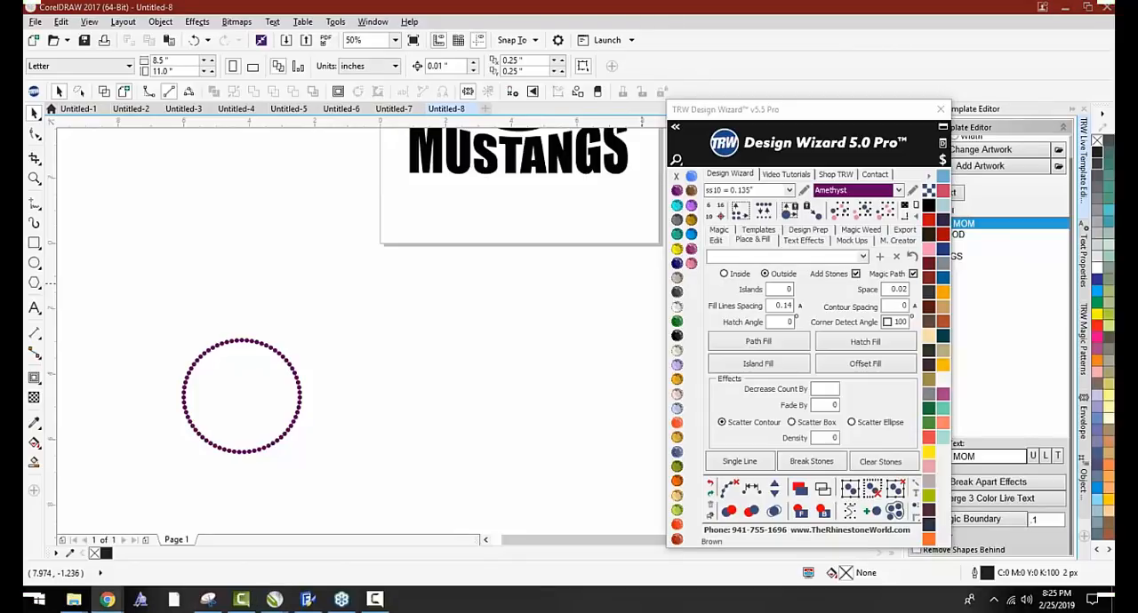